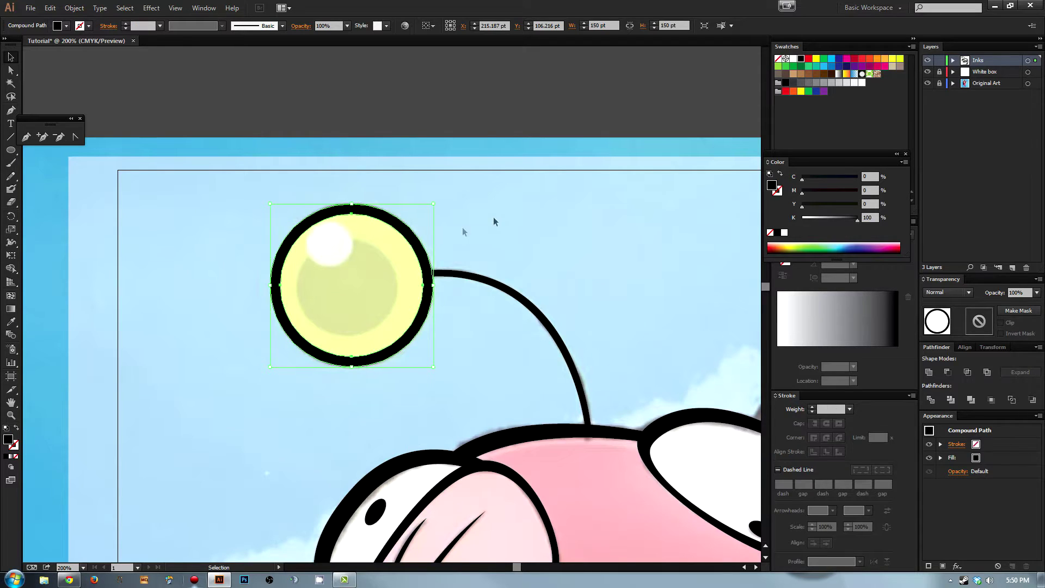
Step: Hide the Original Art layer to review the inks on the white box, and show the layer again
key("ctrl+minus")
key("ctrl+minus")
key("ctrl+minus")
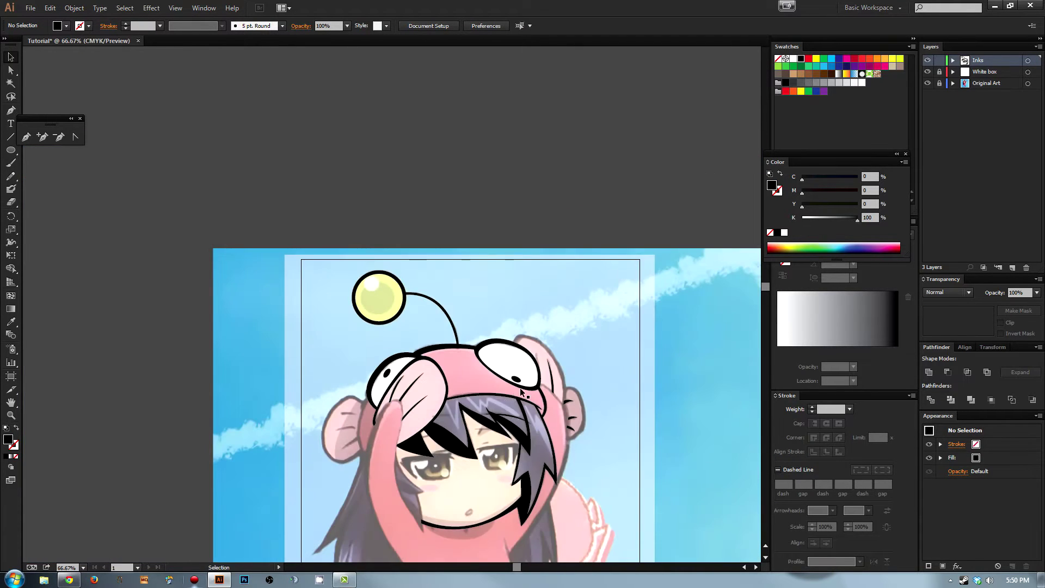
left_click_drag(521, 392, 519, 291)
left_click(928, 83)
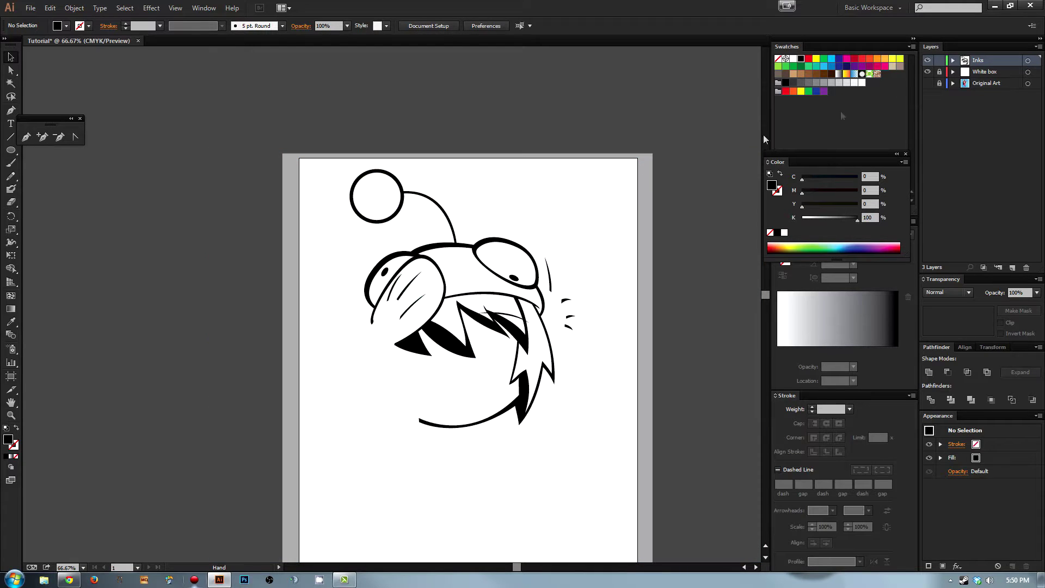
left_click(927, 83)
Step: Draw a thin, tapered black crease with the Pen tool on the upper-right fin, running down into the right eye's outline
left_click_drag(438, 190, 566, 344)
key("z")
left_click_drag(315, 82, 355, 232)
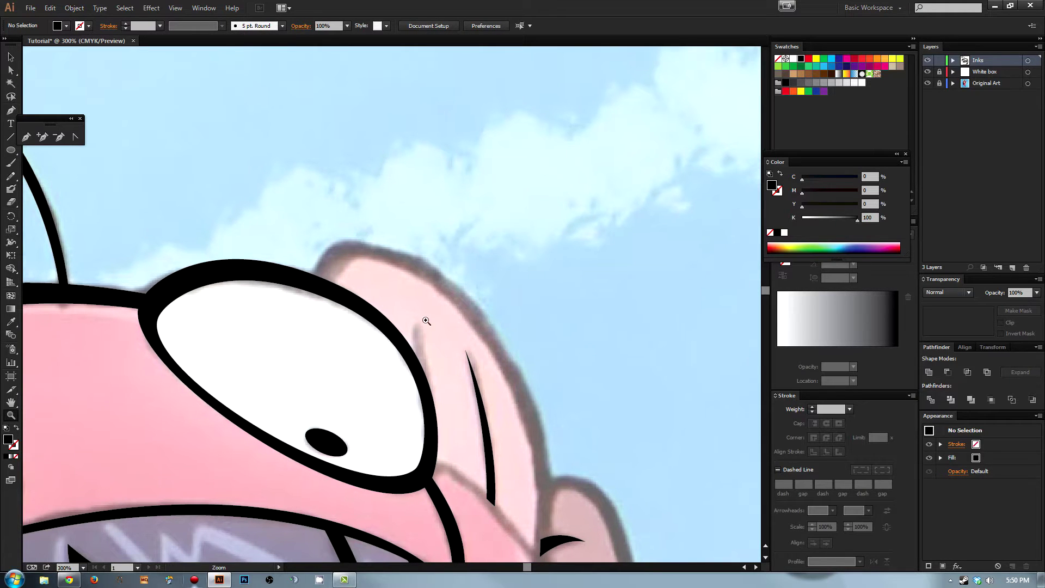
key("p")
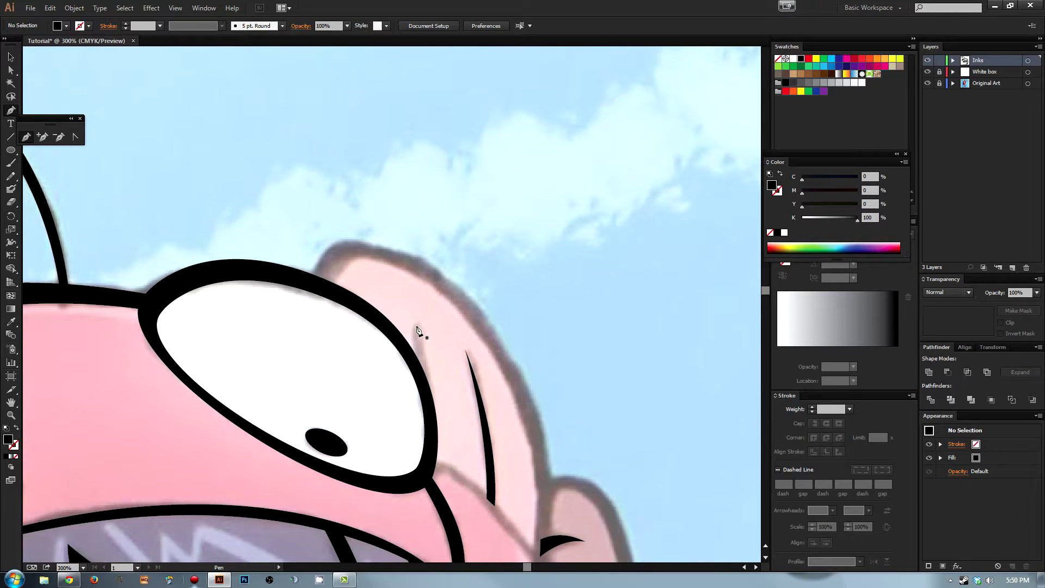
left_click_drag(414, 323, 421, 433)
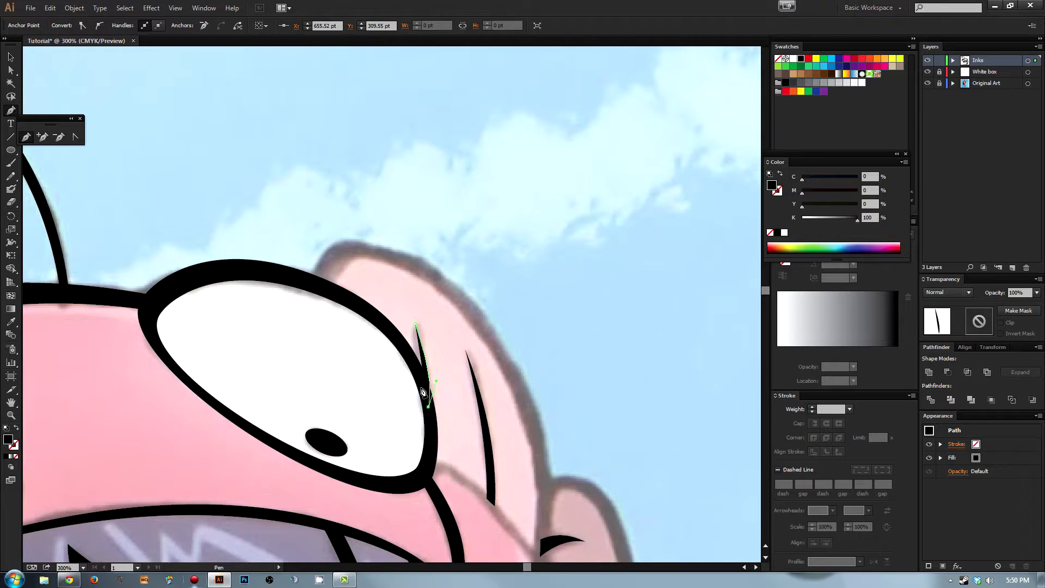
left_click_drag(420, 387, 428, 370)
left_click(414, 327)
key("a")
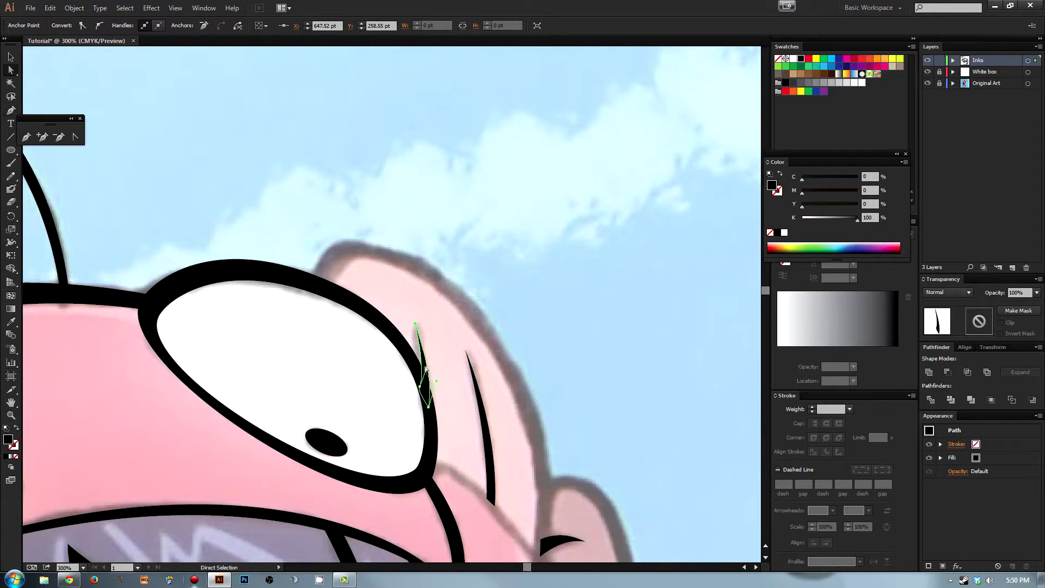
left_click_drag(427, 371, 427, 371)
left_click(420, 334)
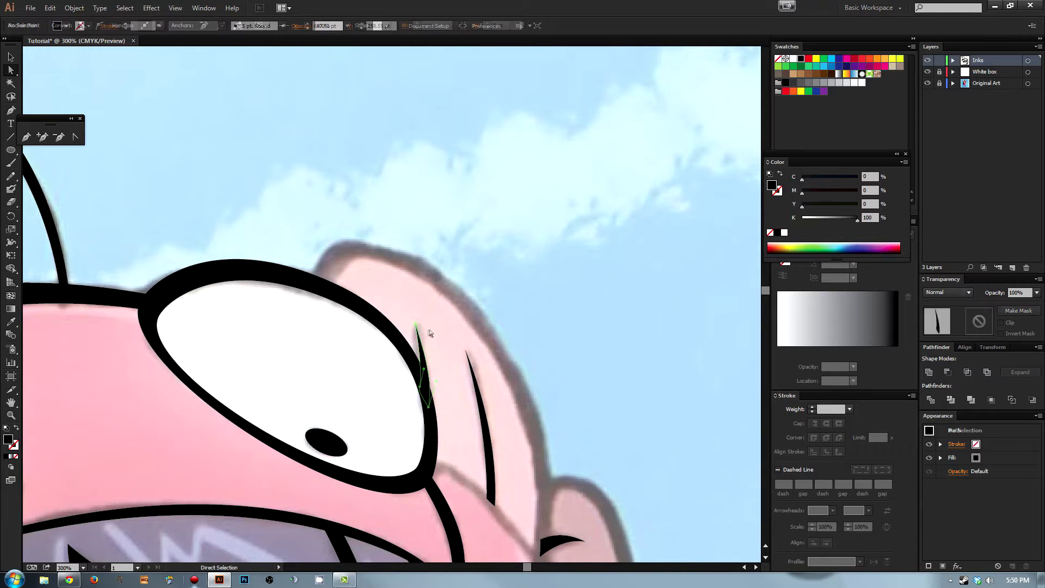
Step: Try to round the new crease's tip by converting its top anchor to smooth, swapping fill and stroke, and shortening its handles
left_click(415, 325)
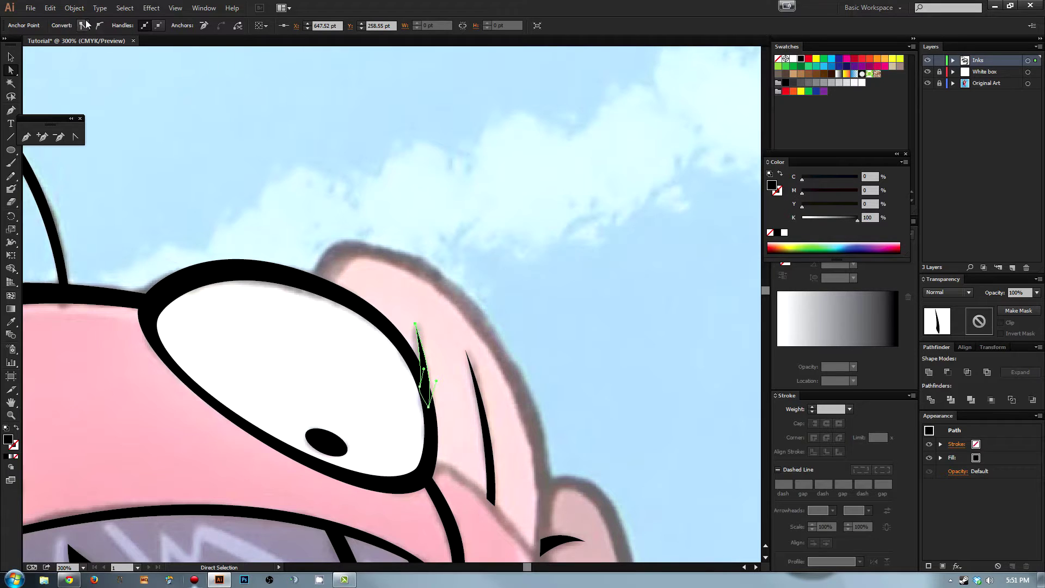
left_click(100, 26)
key("shift+x")
left_click_drag(437, 319, 425, 323)
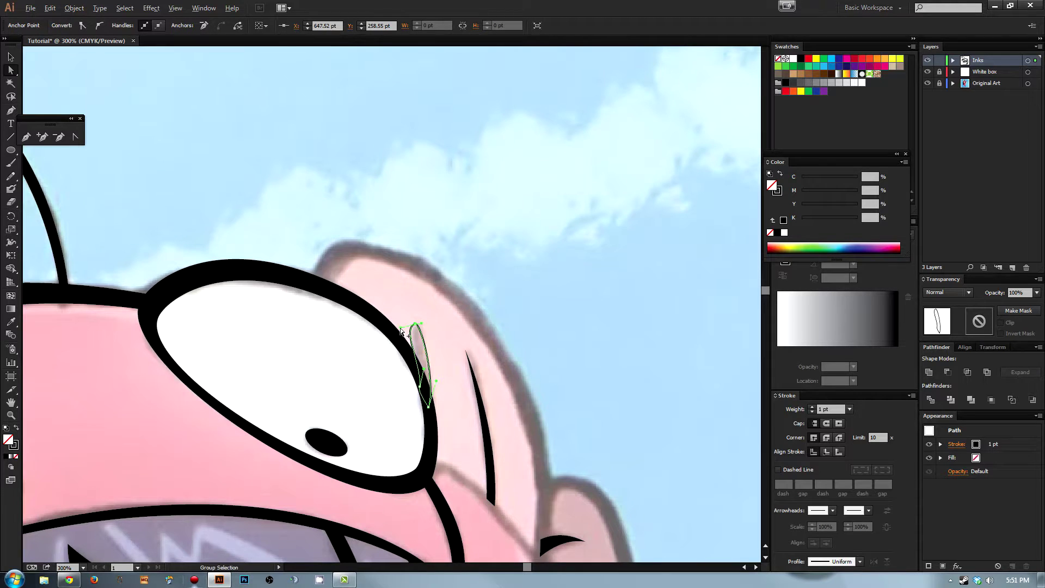
left_click_drag(401, 327, 408, 327)
left_click(400, 300)
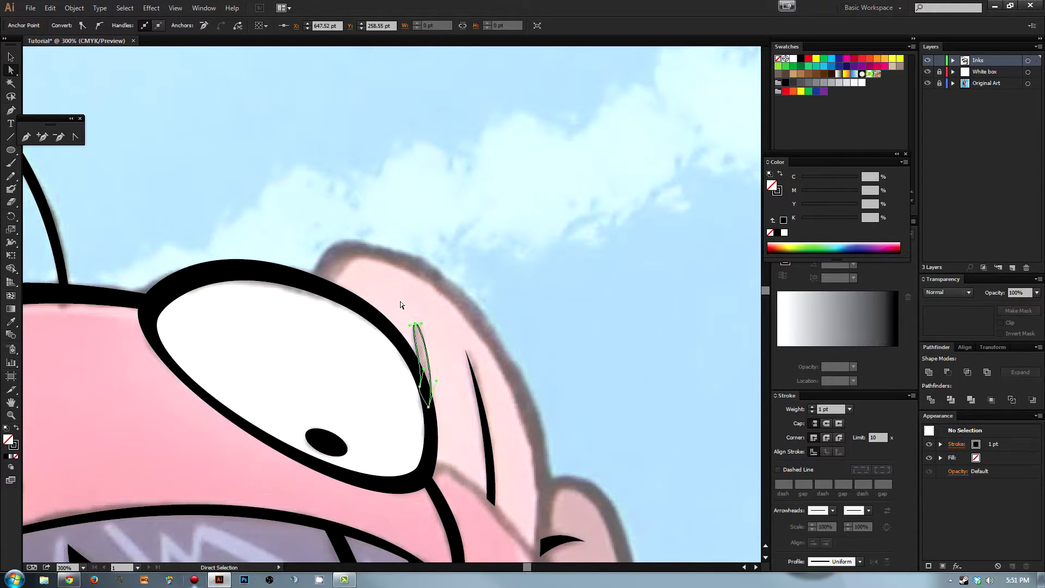
key("v")
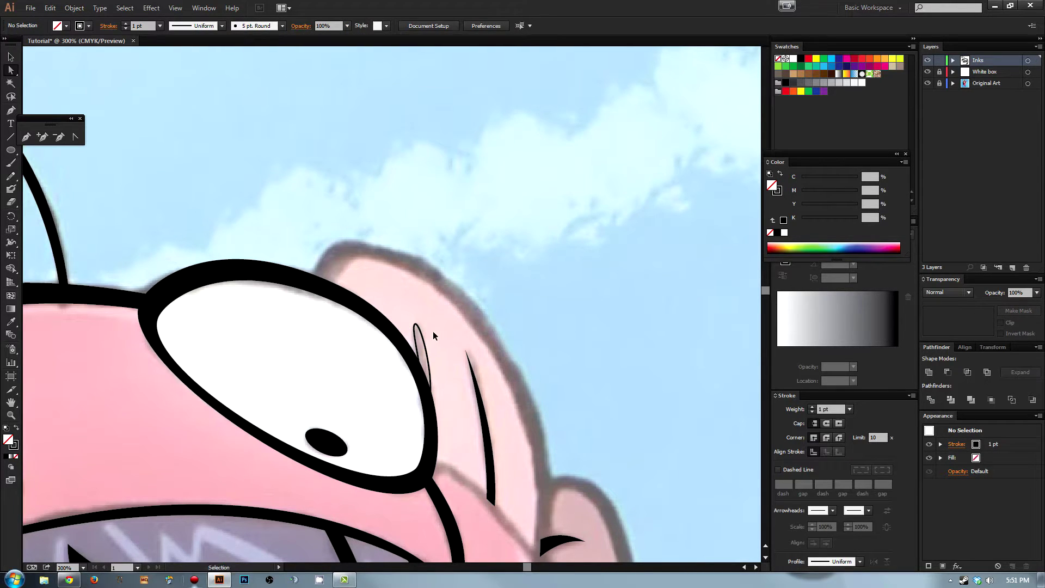
left_click(433, 331)
key("shift+x")
key("ctrl+z")
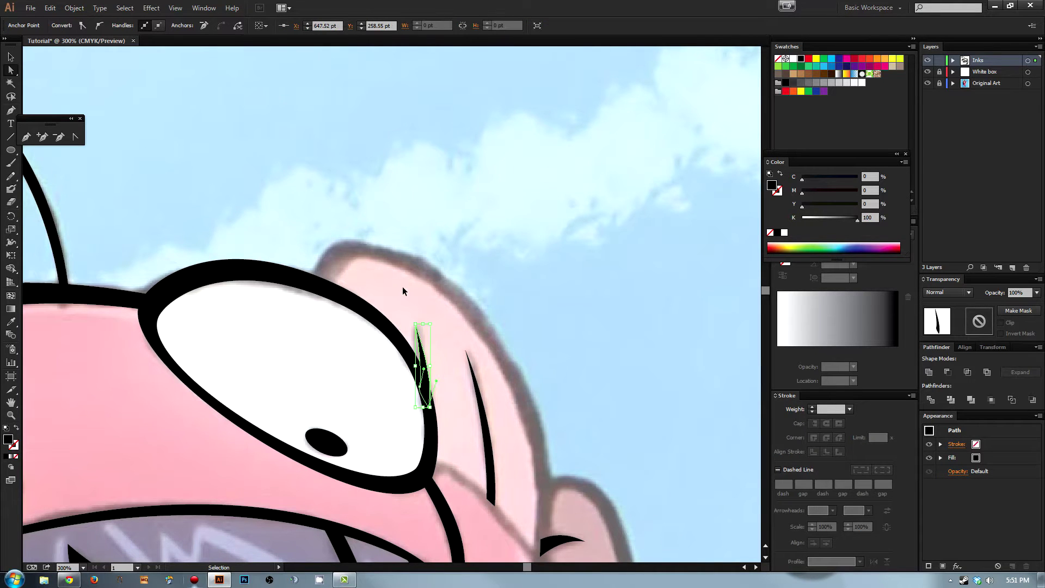
left_click(409, 292)
Step: Block out the upper-right fin's outer line as a closed, straight-sided Pen shape from the eye outline to the side fin
key("space")
left_click_drag(426, 323, 573, 331)
key("ctrl+minus")
key("ctrl+minus")
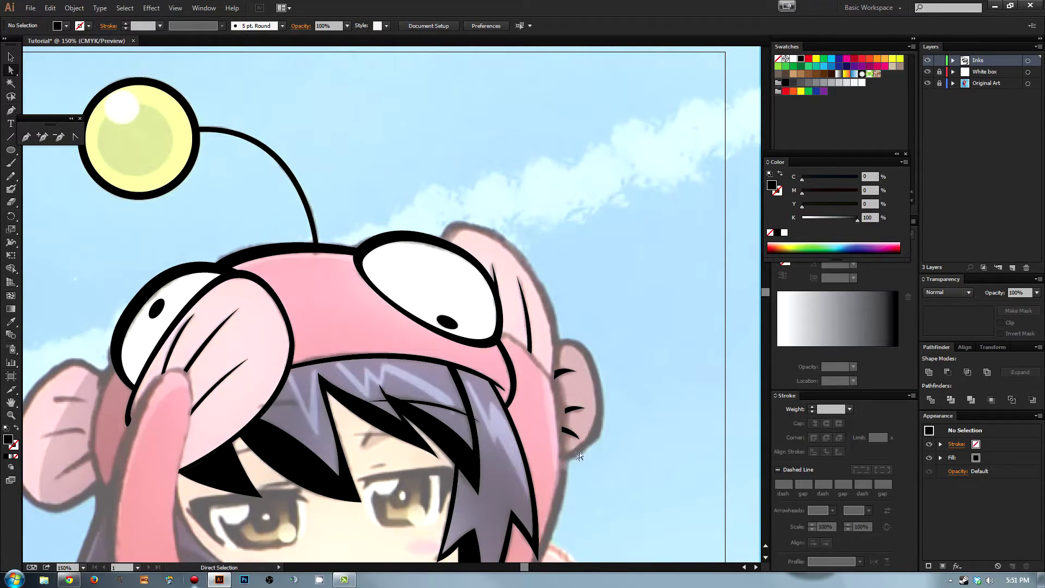
left_click_drag(579, 451, 584, 265)
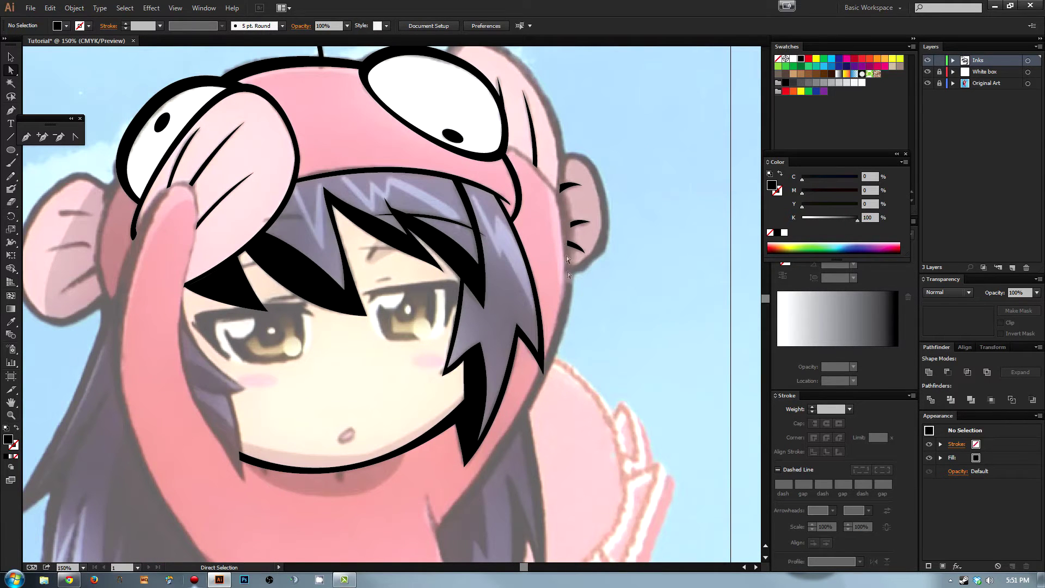
scroll(413, 375, "up", 5)
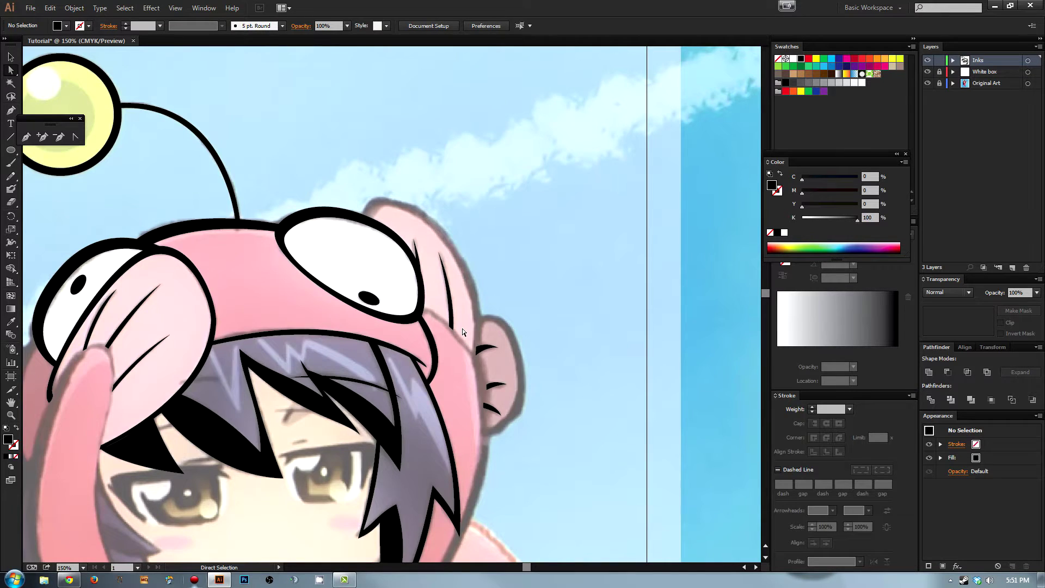
scroll(461, 328, "up", 2)
key("p")
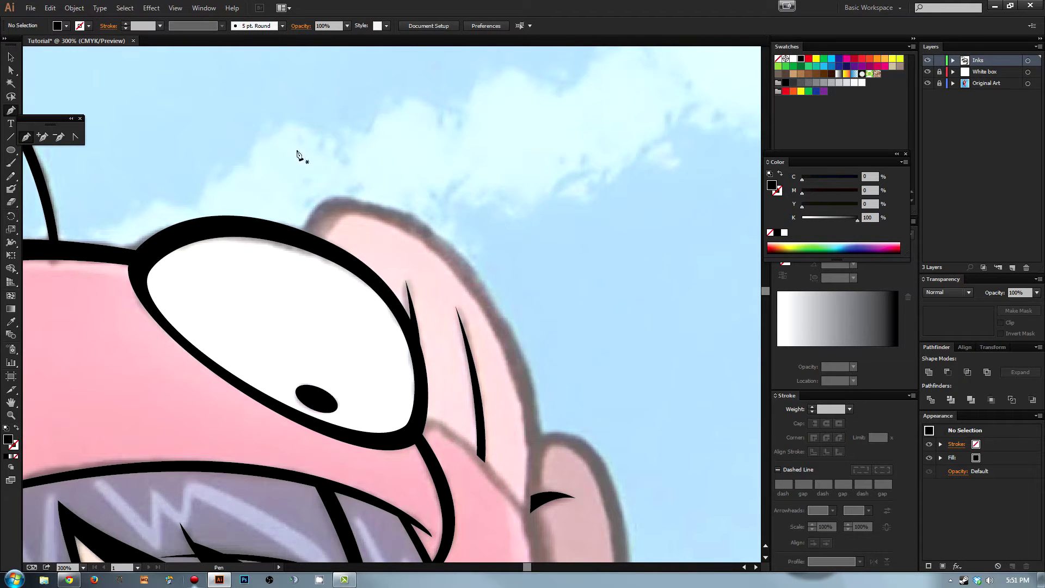
left_click(320, 250)
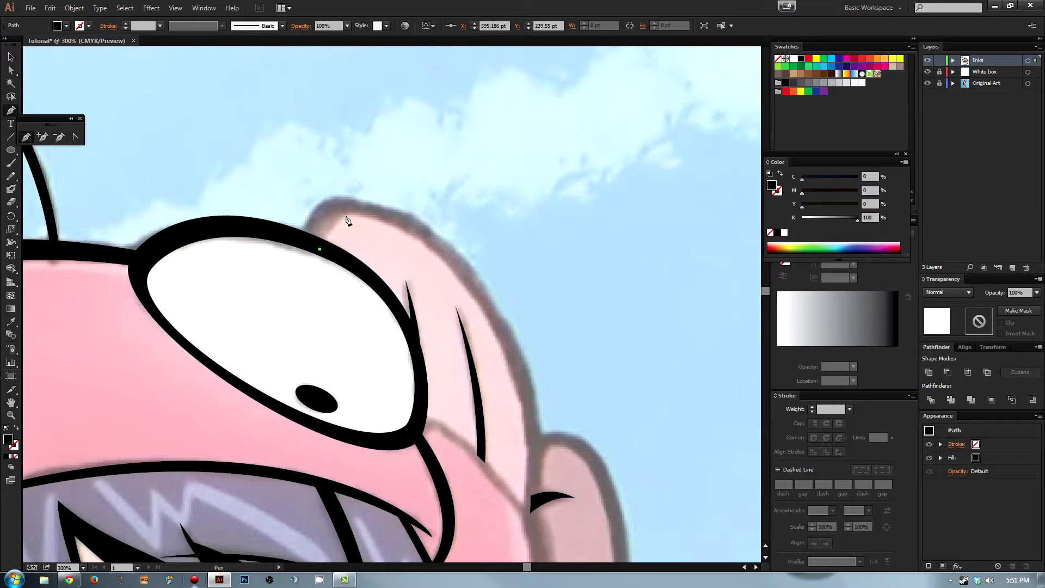
scroll(522, 394, "down", 3)
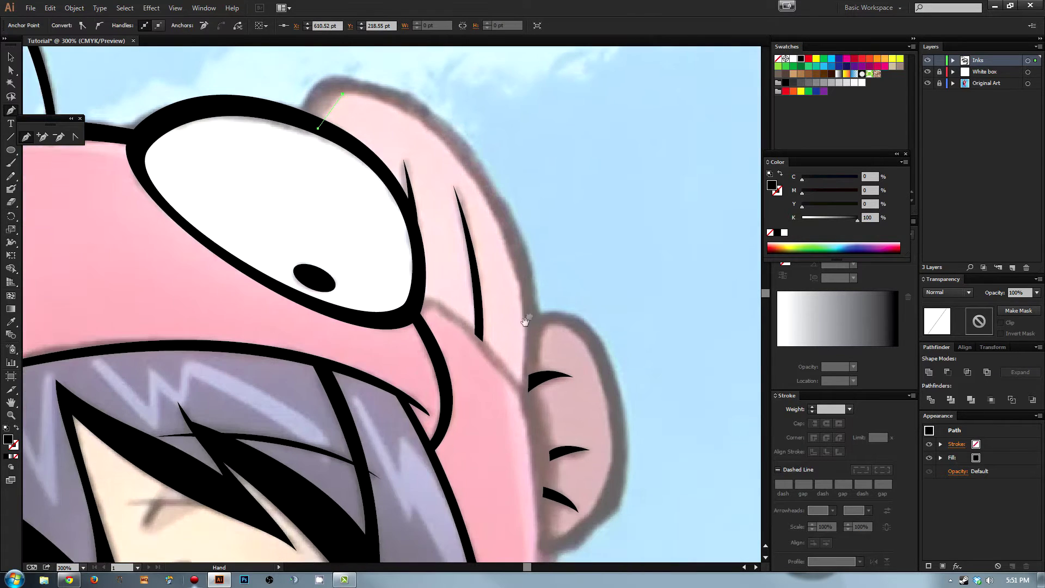
left_click(521, 391)
left_click(542, 395)
left_click_drag(469, 241, 480, 417)
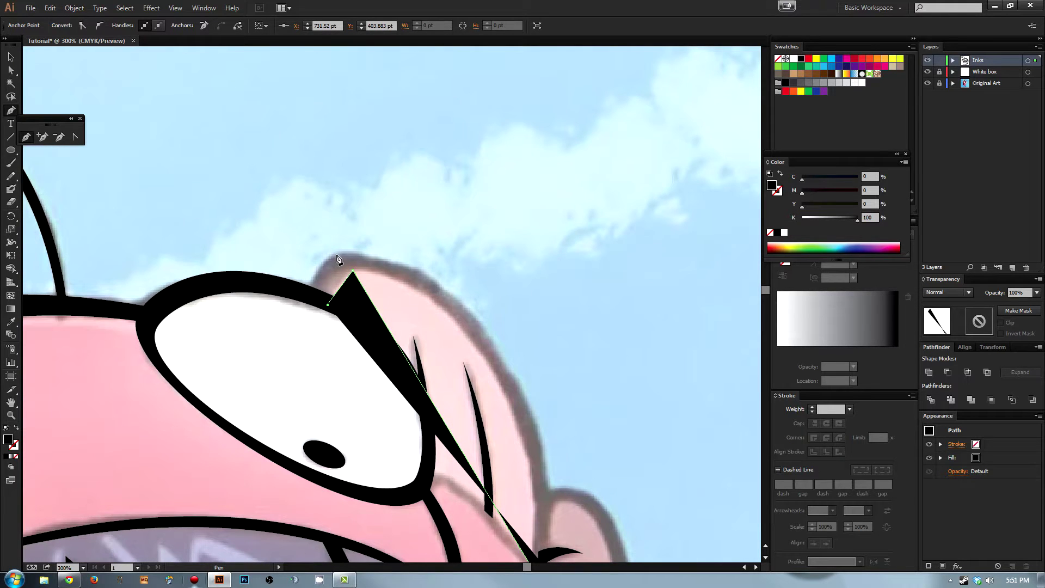
left_click(340, 252)
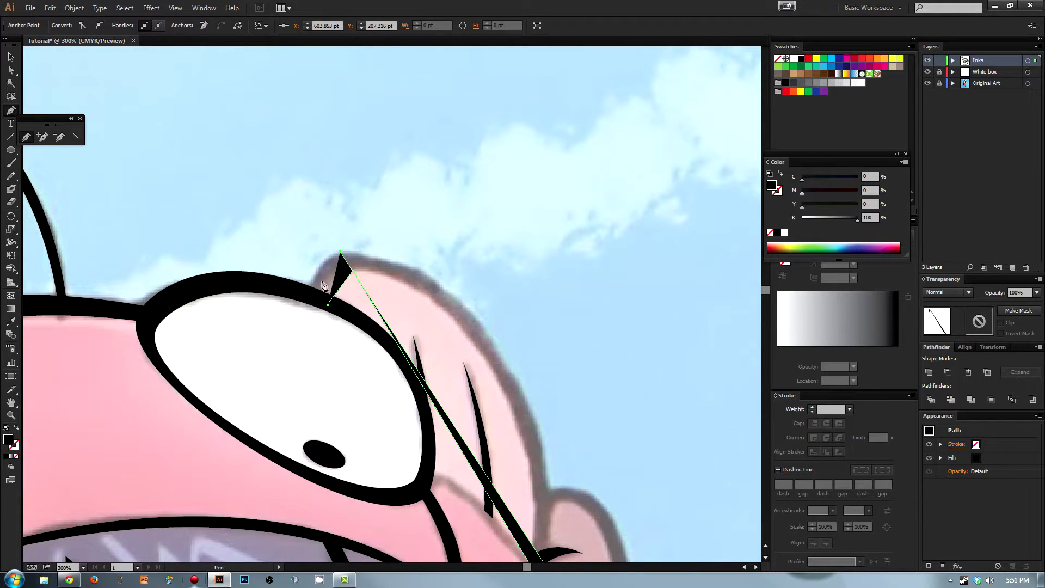
left_click(310, 296)
left_click_drag(546, 444, 518, 203)
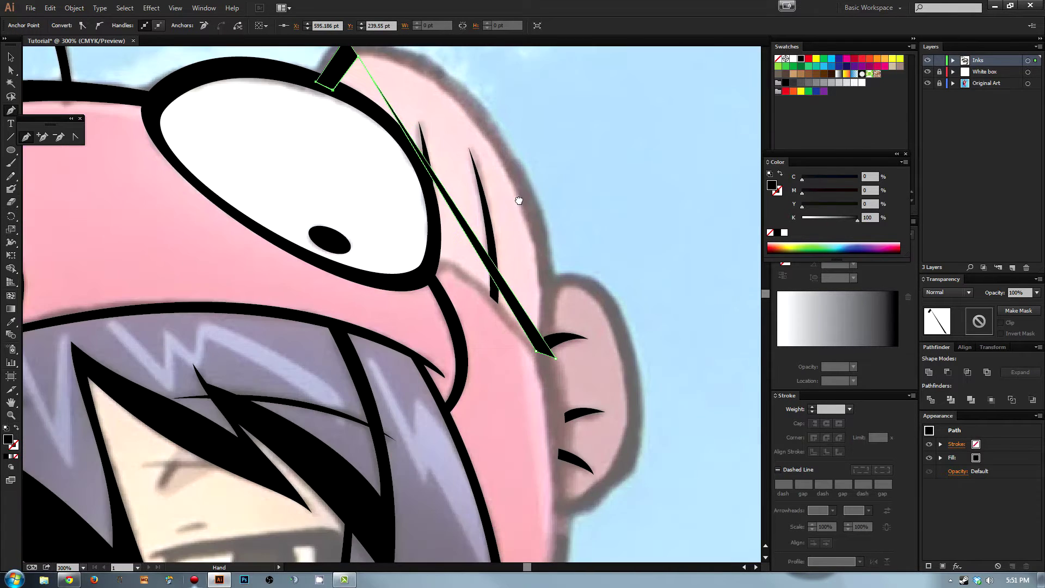
scroll(492, 247, "up", 2)
Step: Convert the fin line's two top anchors to smooth points and extend the outer anchor's handle outward
key("a")
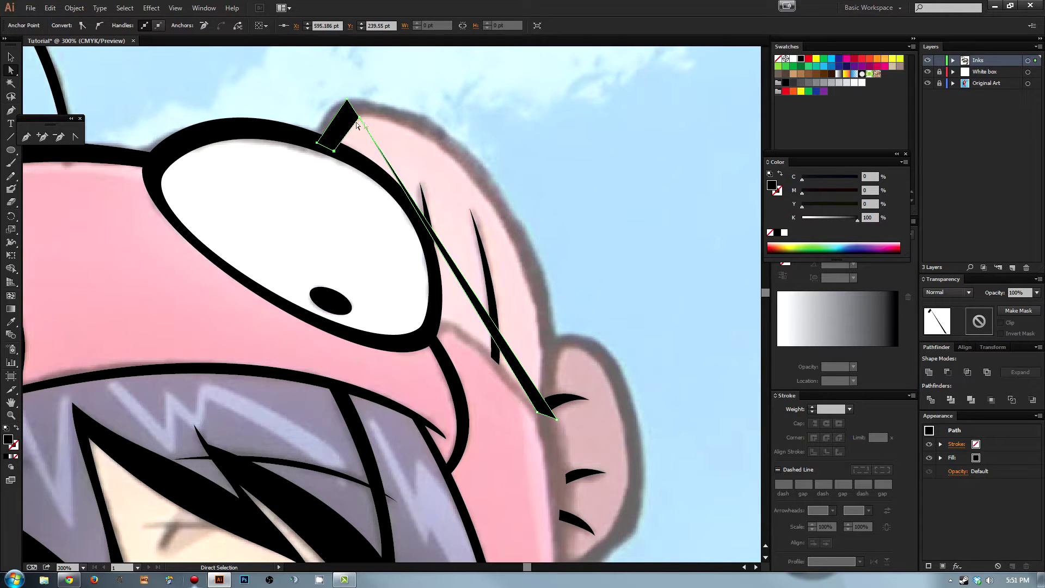
left_click_drag(333, 89, 368, 127)
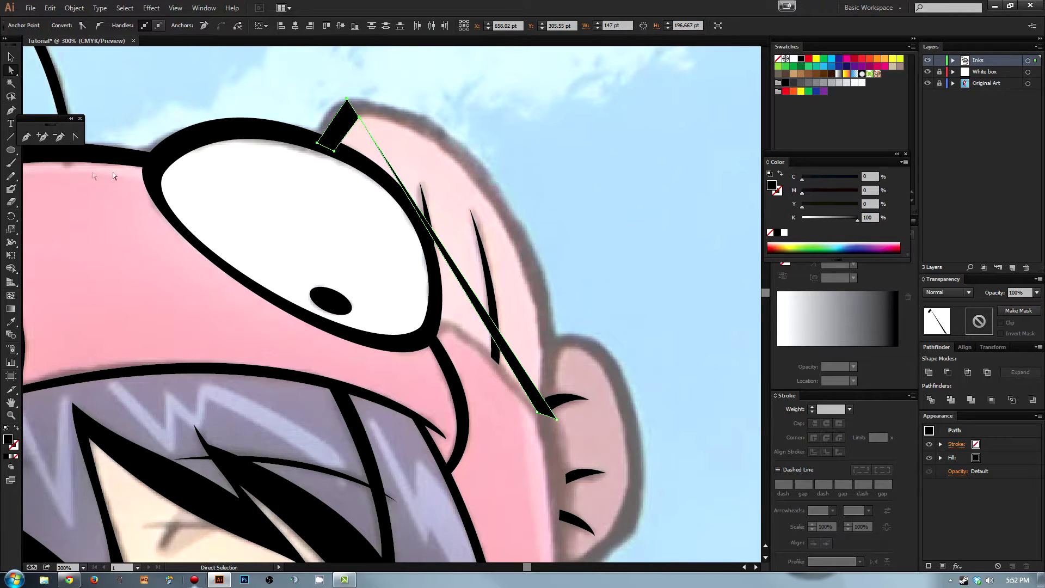
left_click(102, 25)
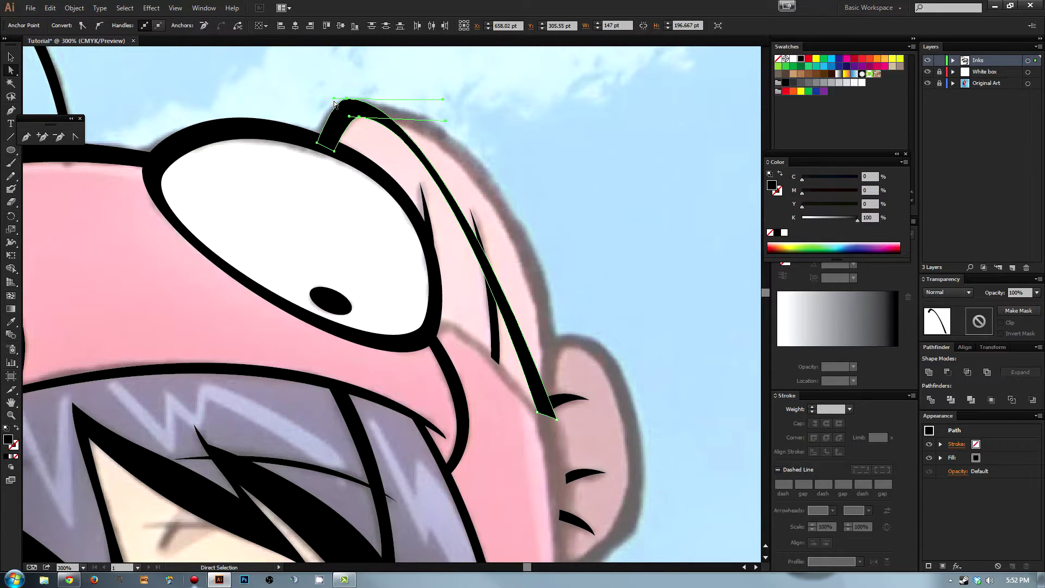
left_click_drag(334, 100, 330, 100)
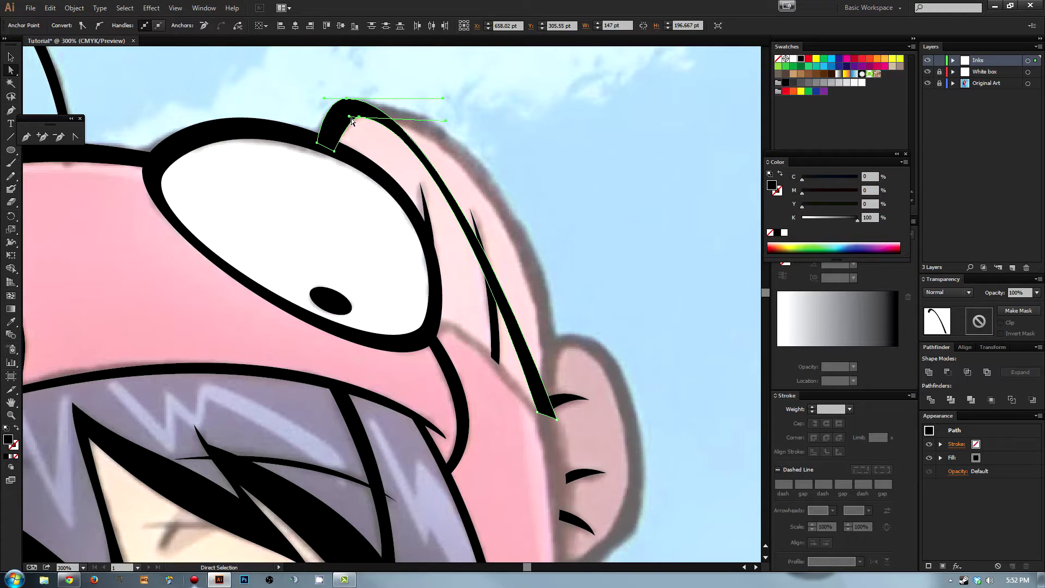
Step: Swap the fin line's fill and stroke, and adjust both top anchors' handles to follow the sketched fin edge
key("shift+x")
left_click_drag(350, 117, 339, 117)
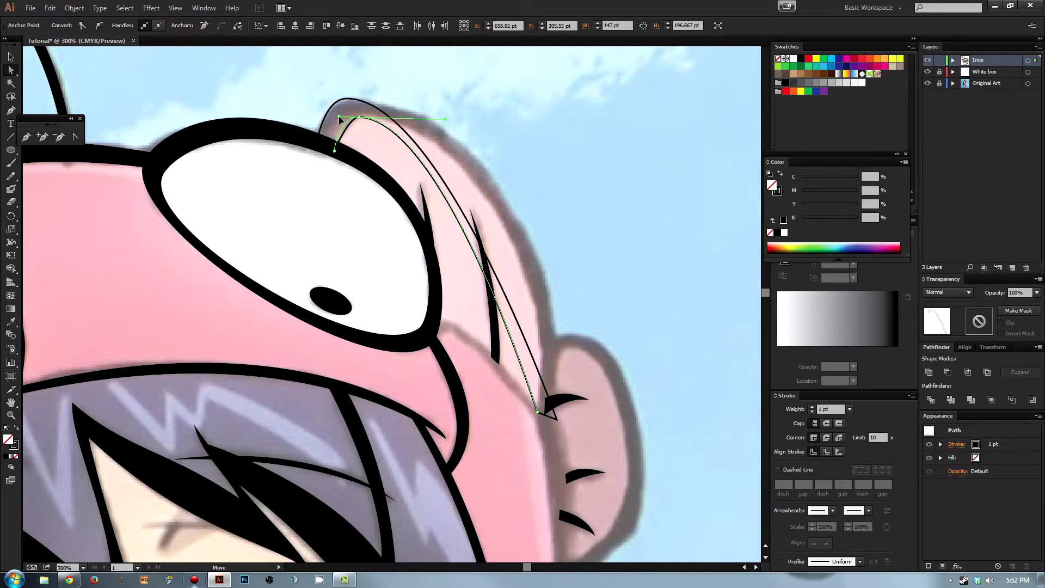
left_click(397, 114, "shift")
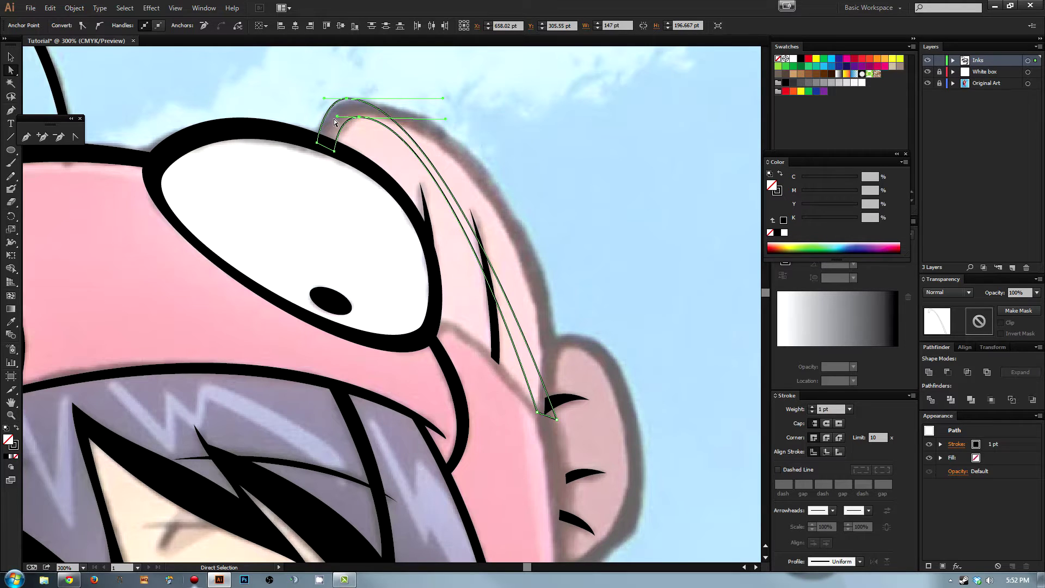
left_click_drag(338, 117, 341, 116)
left_click_drag(446, 119, 515, 121)
left_click(347, 99, "shift")
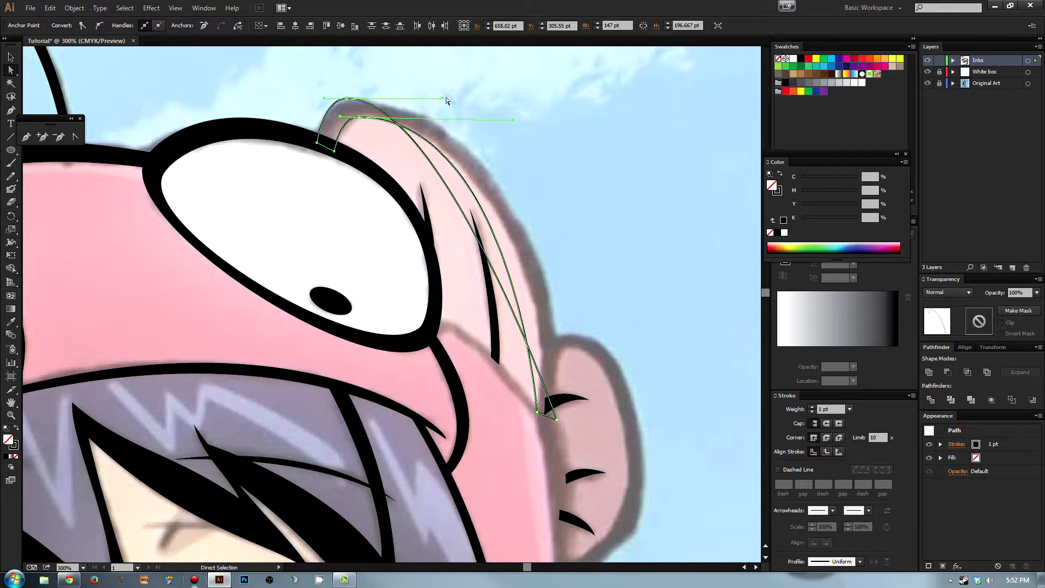
left_click_drag(445, 100, 533, 99)
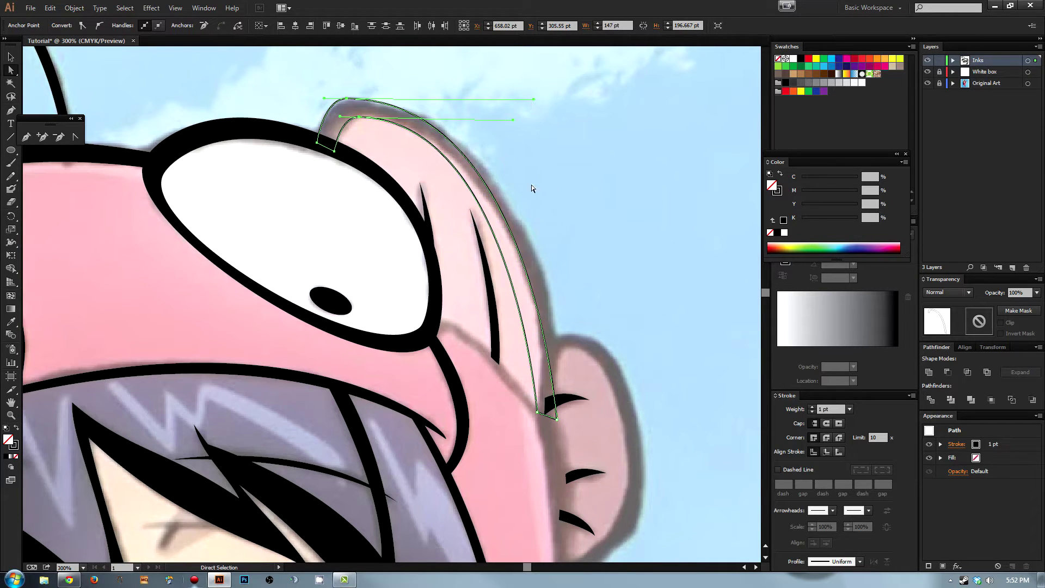
Step: Convert the fin line's two lower anchors to smooth points and return the adjacent side-fin crease's anchors to corners
left_click(526, 412)
left_click(557, 421)
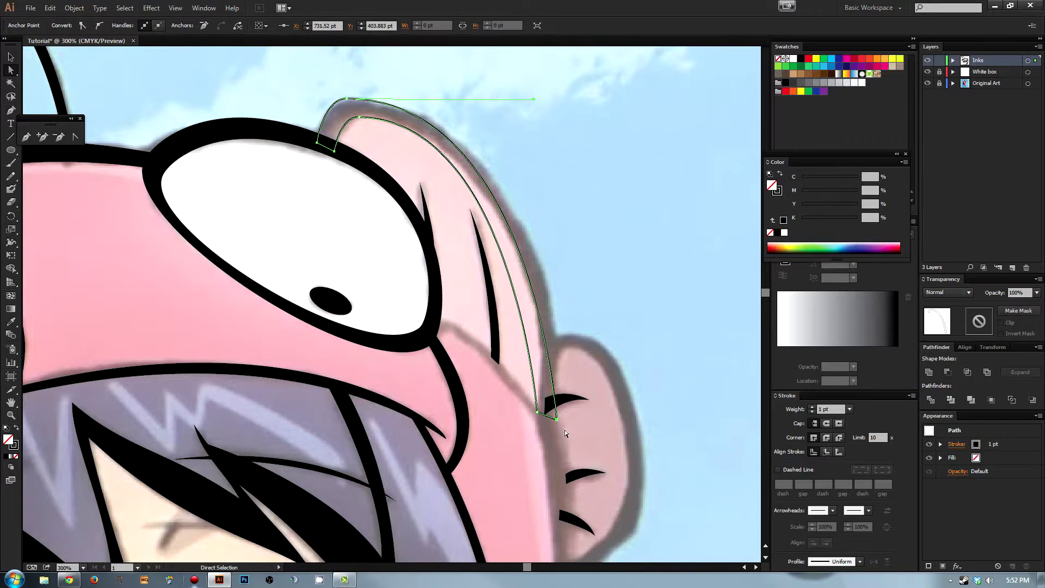
left_click(530, 414)
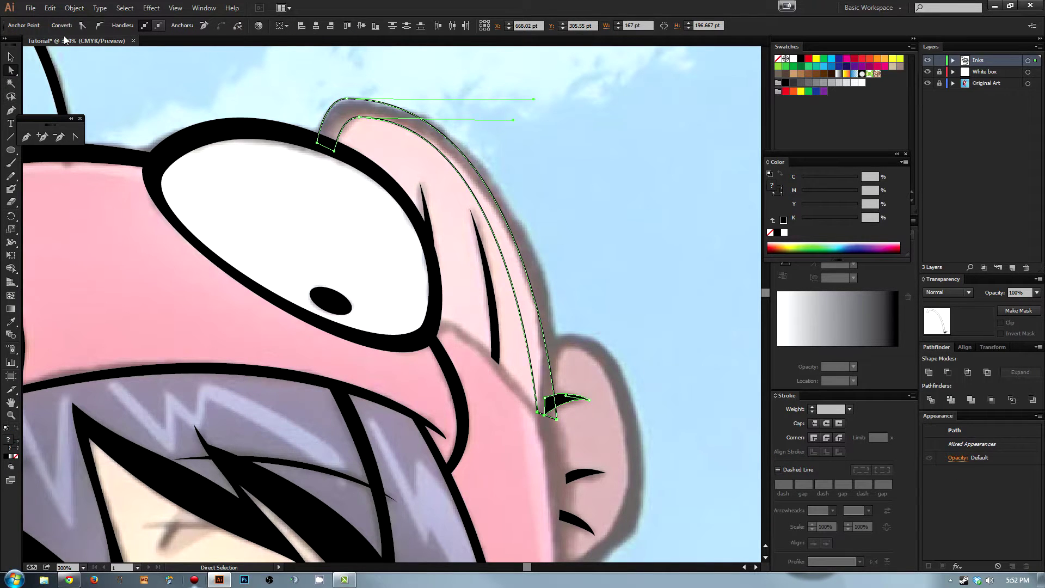
left_click(99, 25)
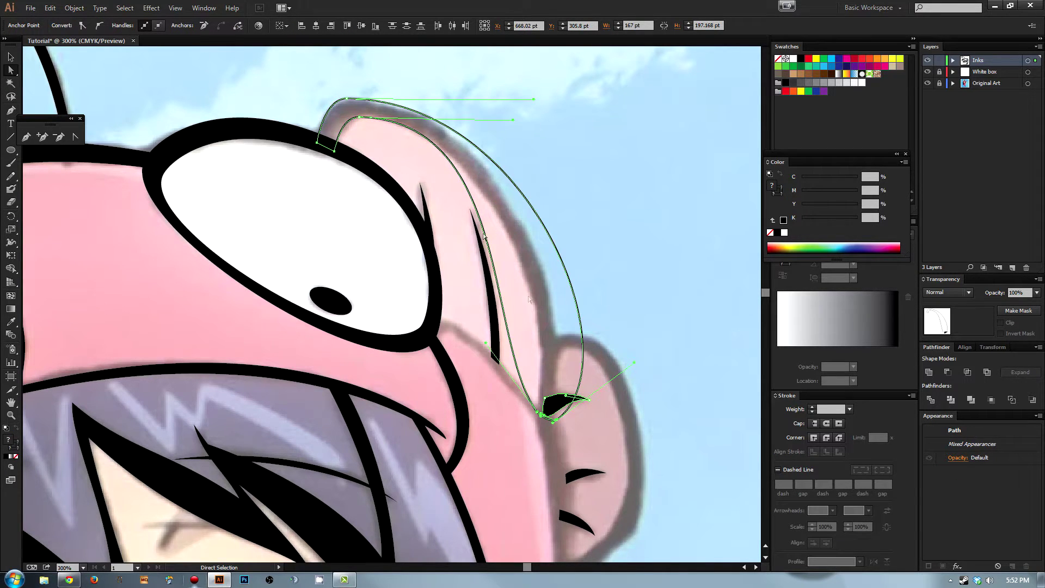
left_click(546, 416)
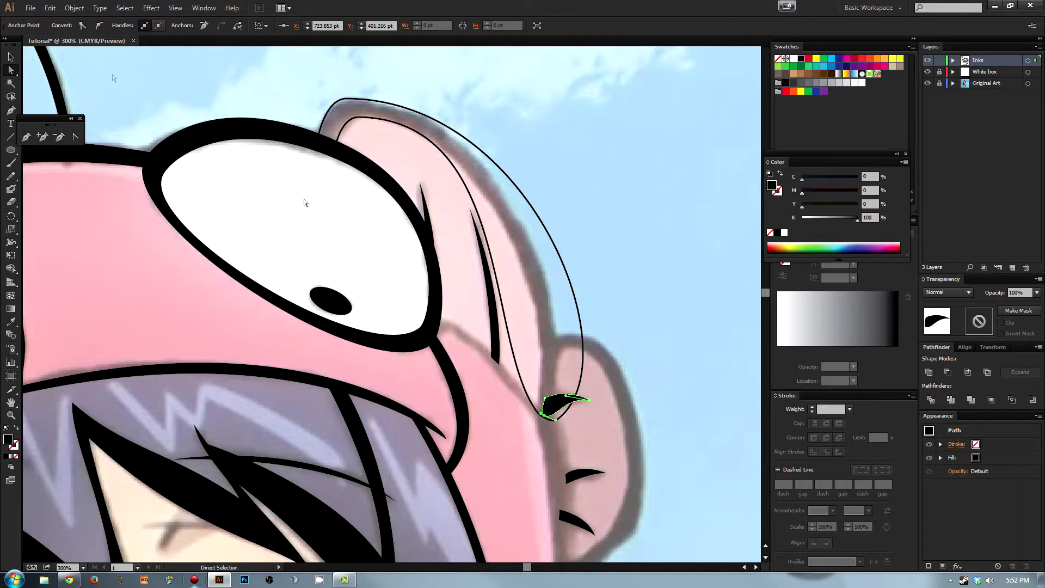
left_click(81, 26)
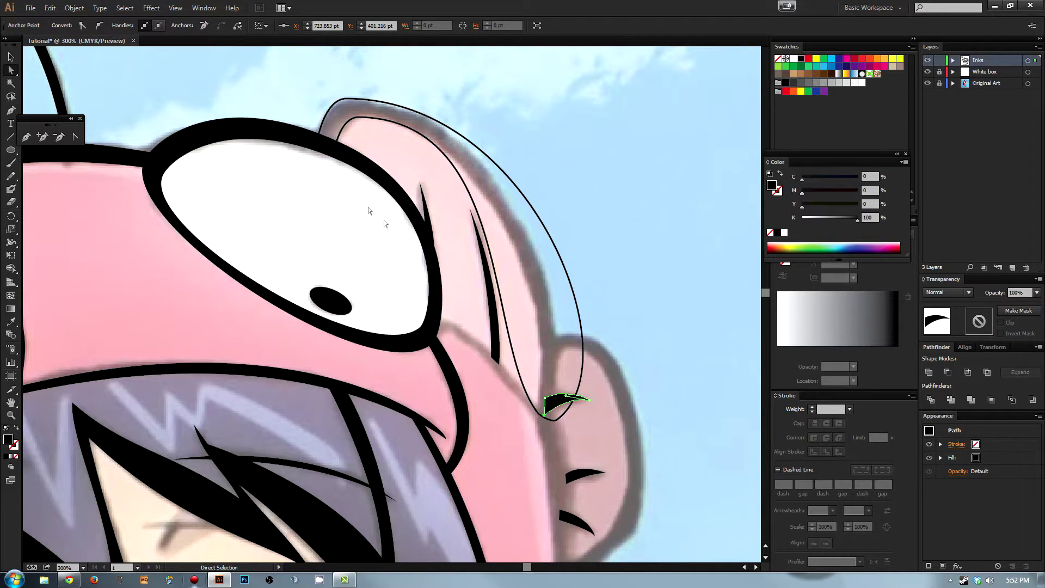
Step: Adjust both lower anchors' handles on the upper-right fin line so its outer and inner edges follow the sketched fin edge
left_click(553, 422)
left_click(555, 421)
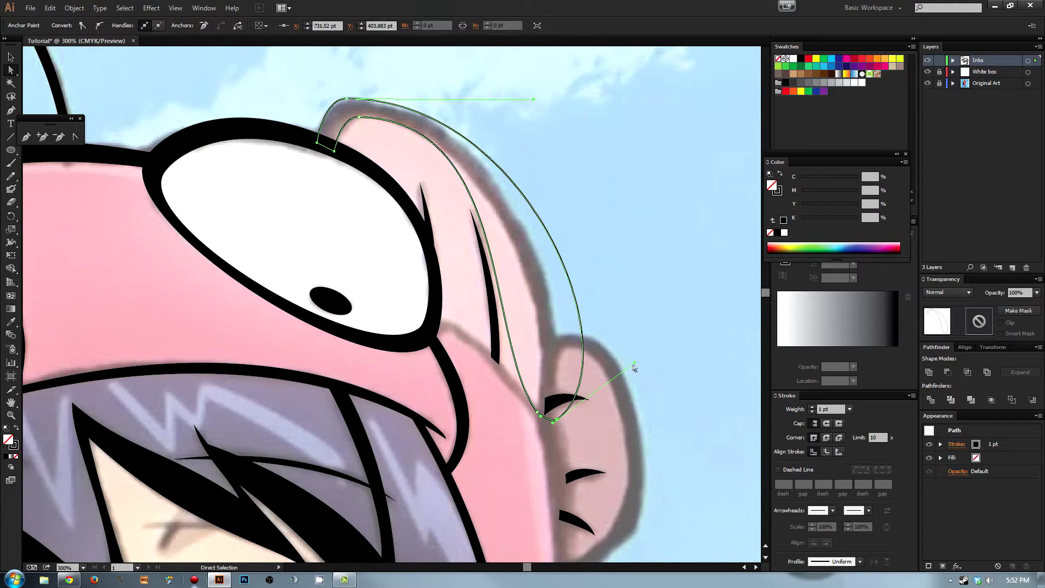
left_click_drag(635, 363, 568, 327)
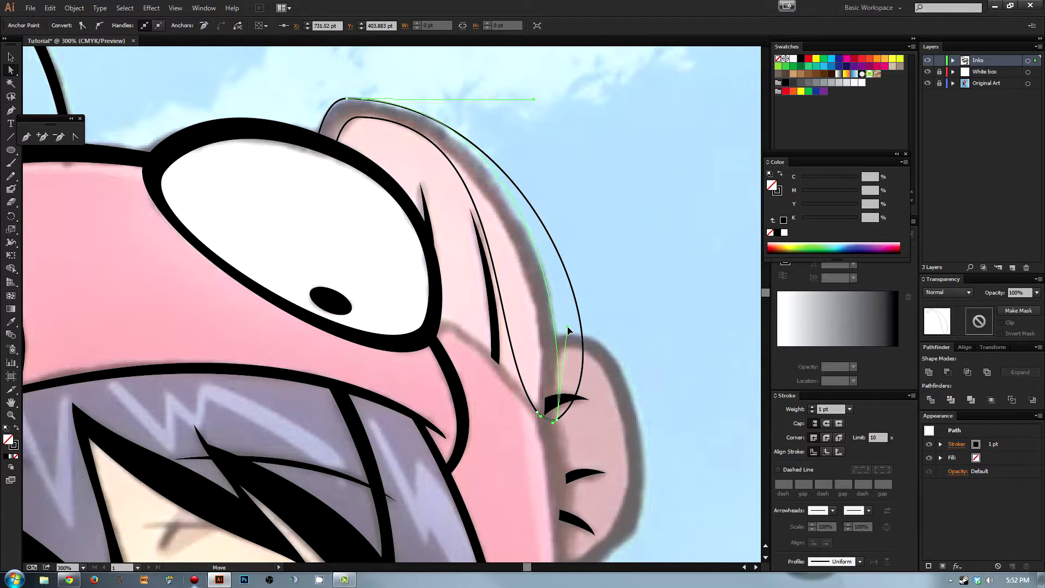
left_click(537, 411)
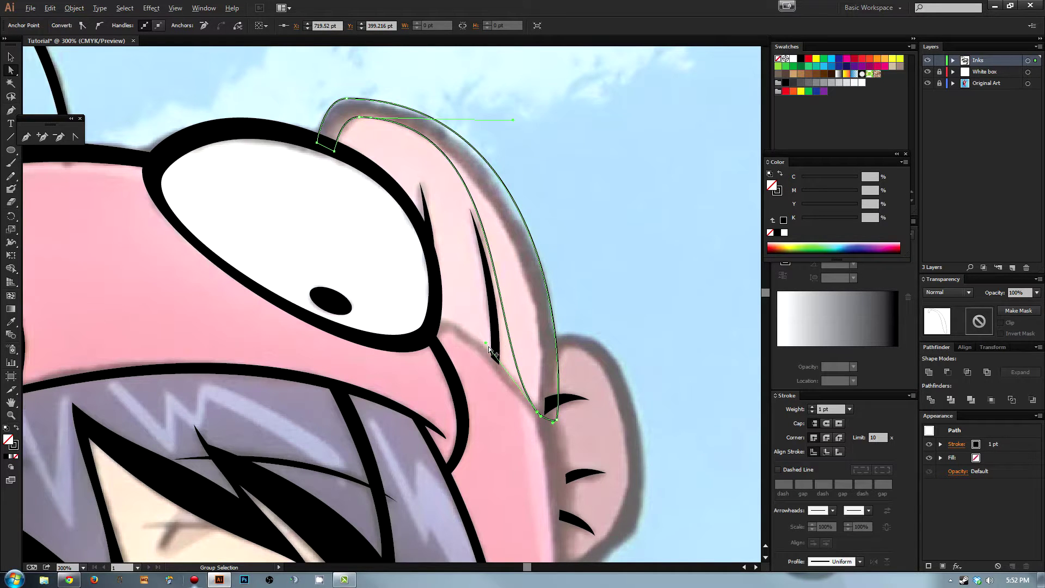
left_click_drag(486, 343, 551, 301)
left_click_drag(524, 400, 572, 437)
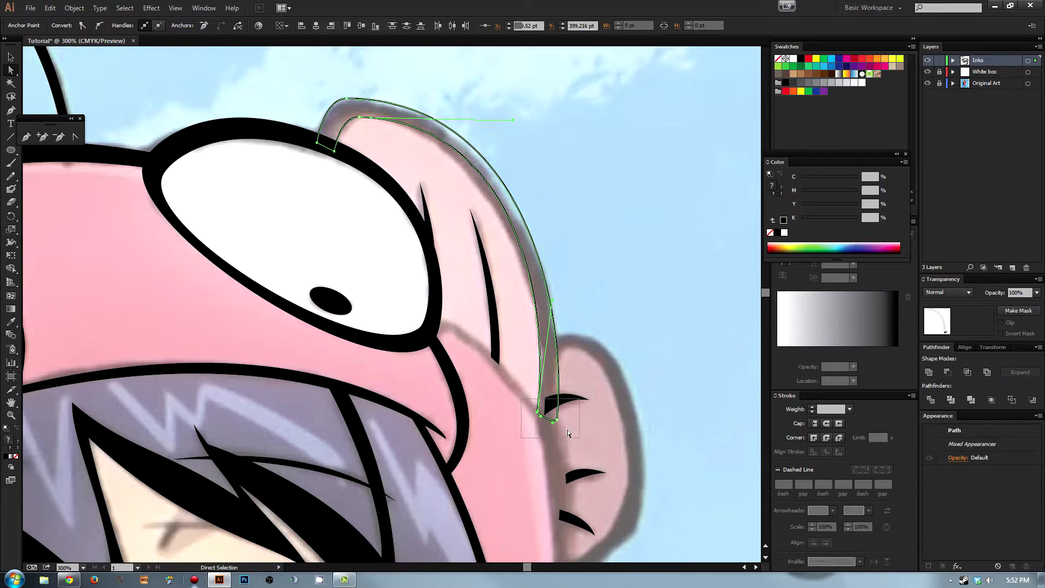
left_click_drag(553, 304, 547, 329)
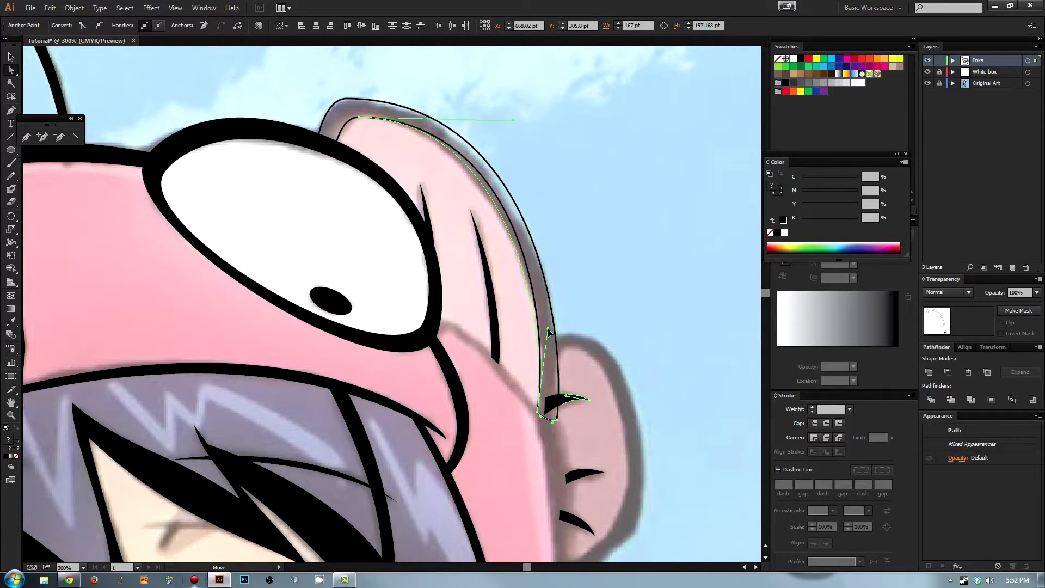
Step: Fine-tune the fin line's upper and lower handles for an even thickness, and swap its stroke and fill to solid black
left_click(563, 328)
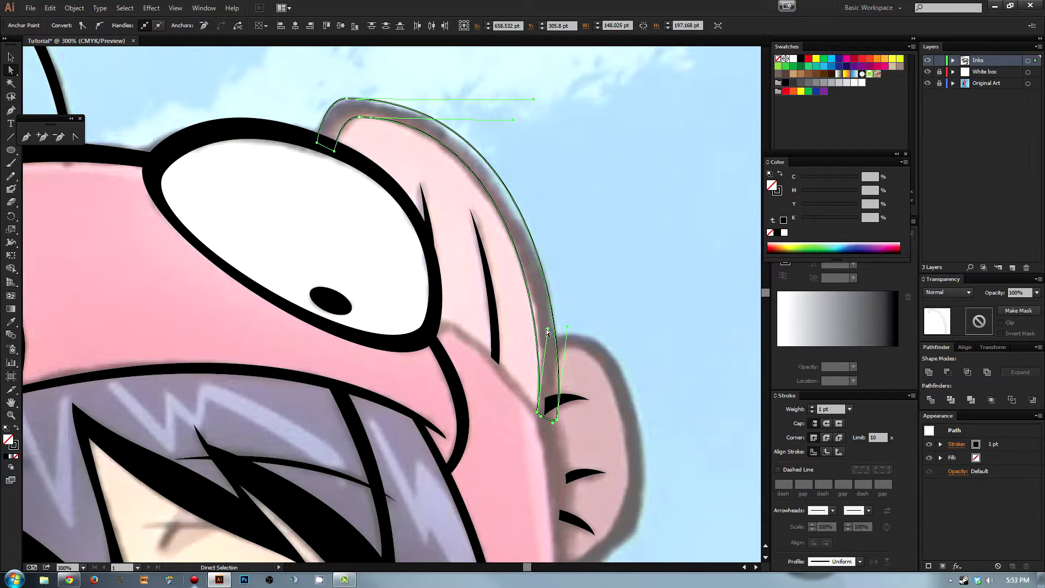
left_click_drag(547, 328, 546, 324)
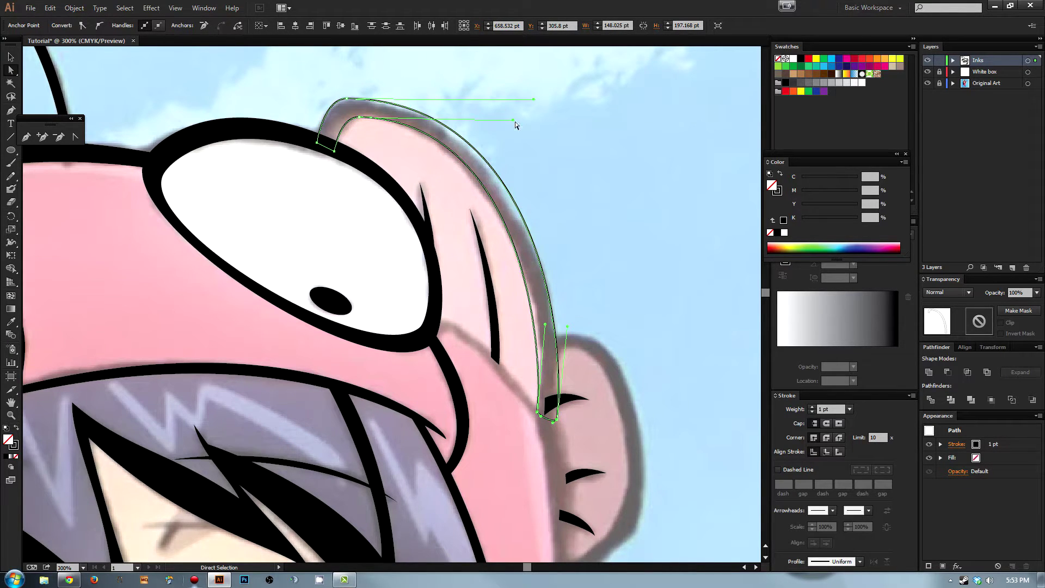
left_click_drag(513, 122, 503, 115)
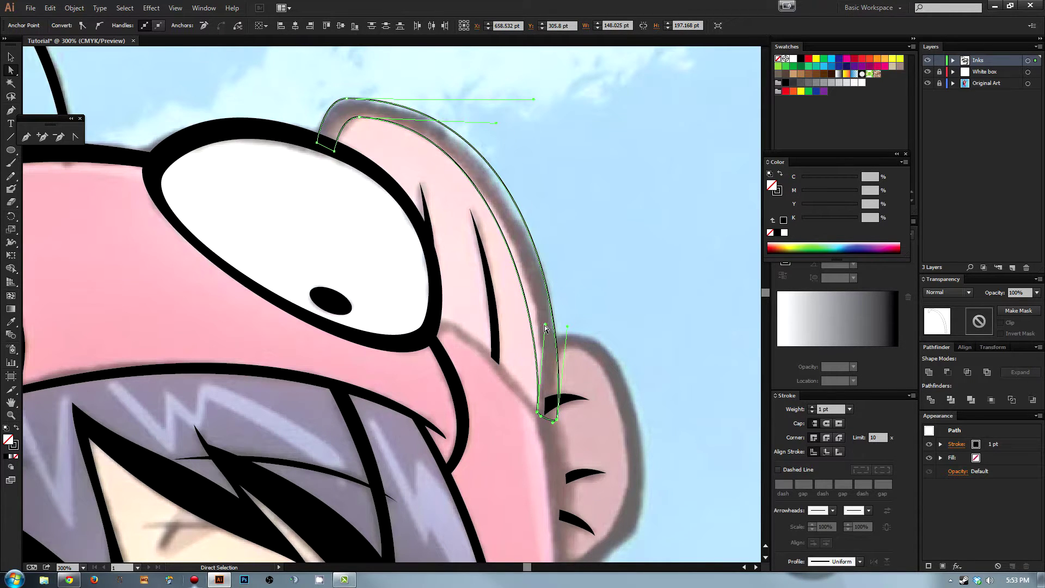
left_click_drag(546, 324, 552, 308)
left_click(430, 139)
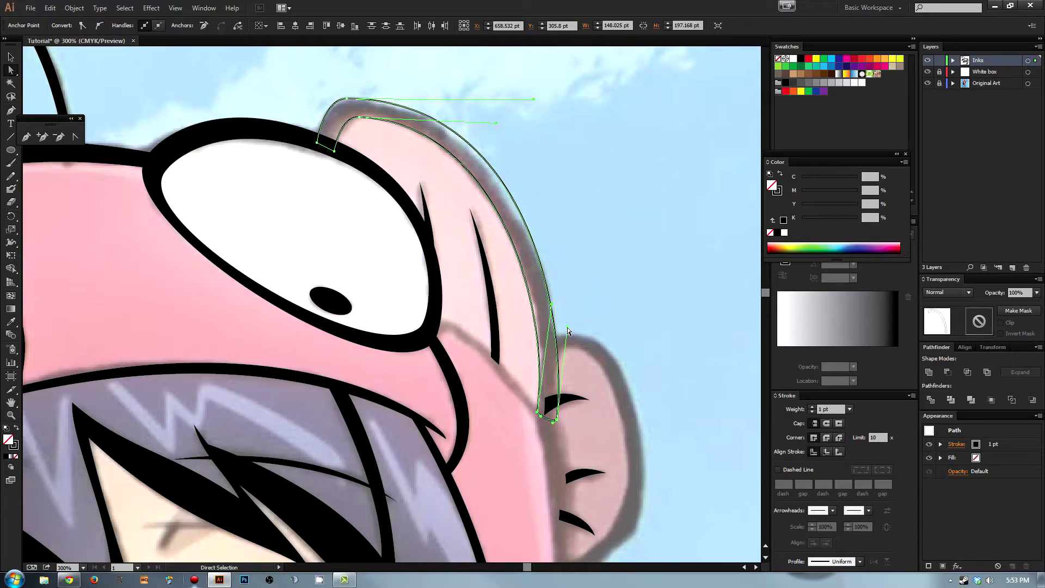
left_click_drag(568, 327, 575, 294)
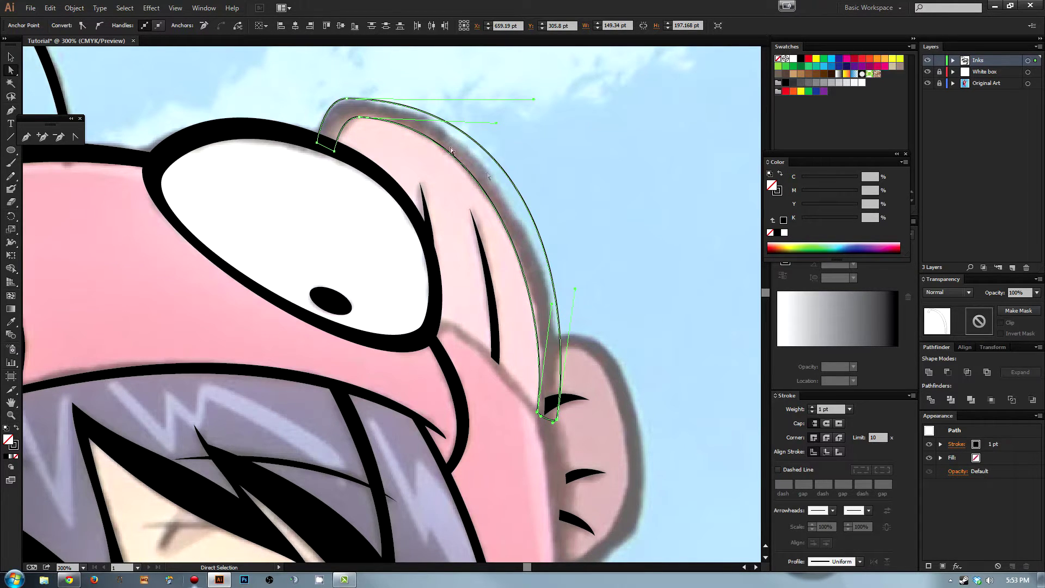
left_click_drag(534, 102, 509, 108)
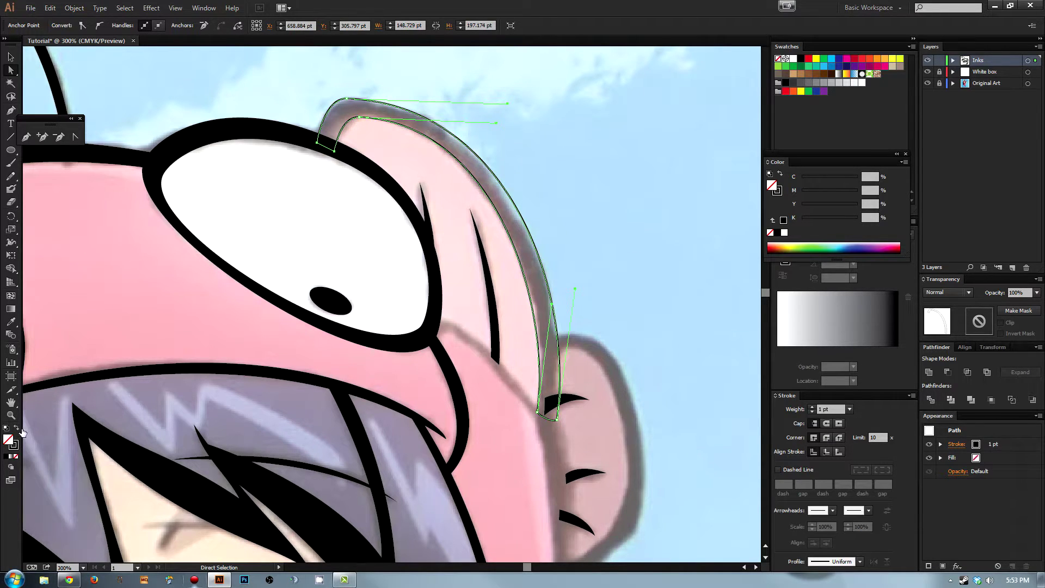
left_click(557, 161)
Step: Hide the Original Art layer to examine the inked lines on white, and show the layer again
left_click_drag(698, 109, 695, 199)
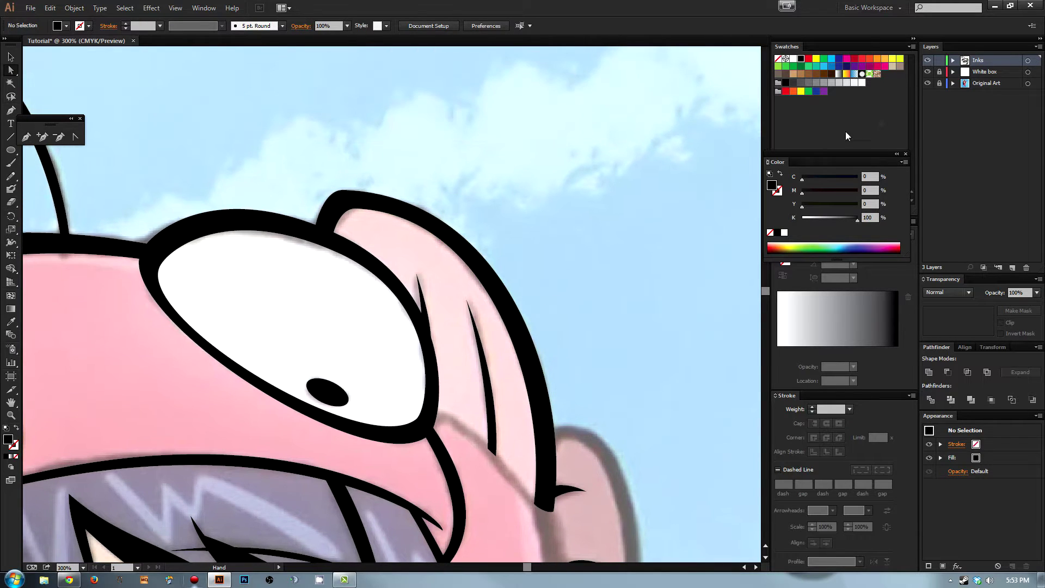
left_click(927, 82)
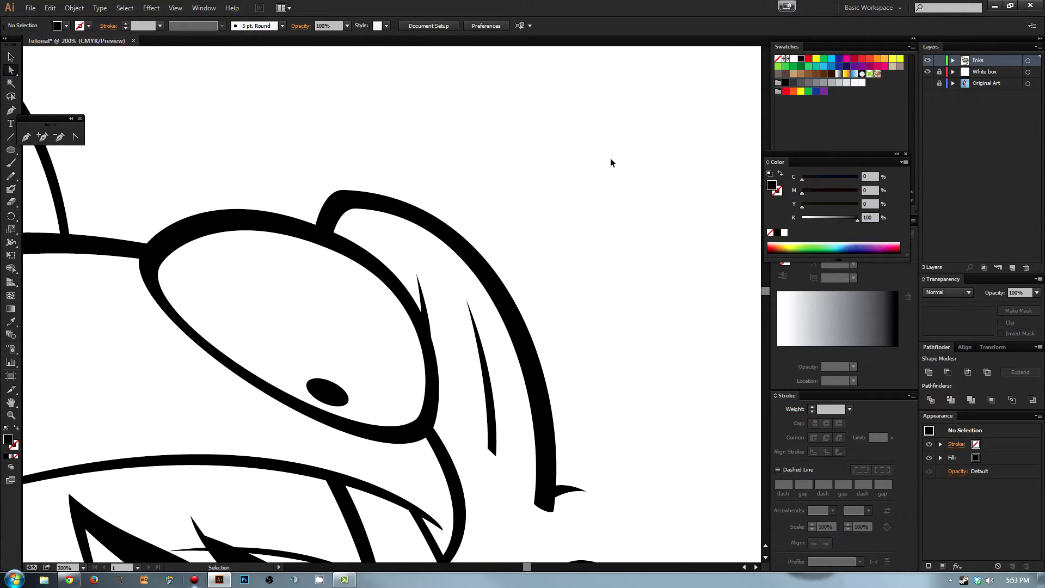
key("ctrl+minus")
key("ctrl+minus")
key("ctrl+minus")
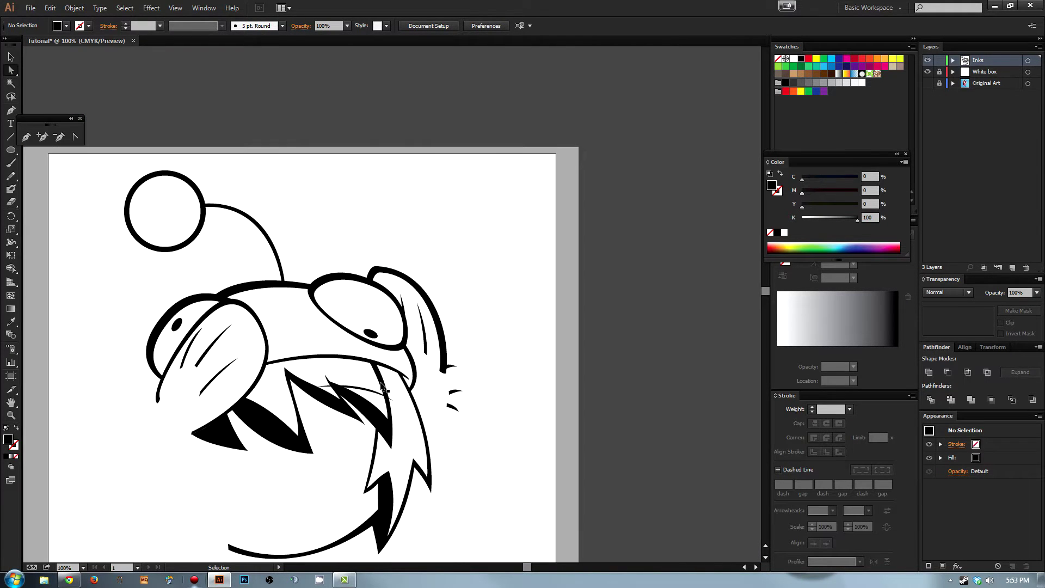
key("ctrl+plus")
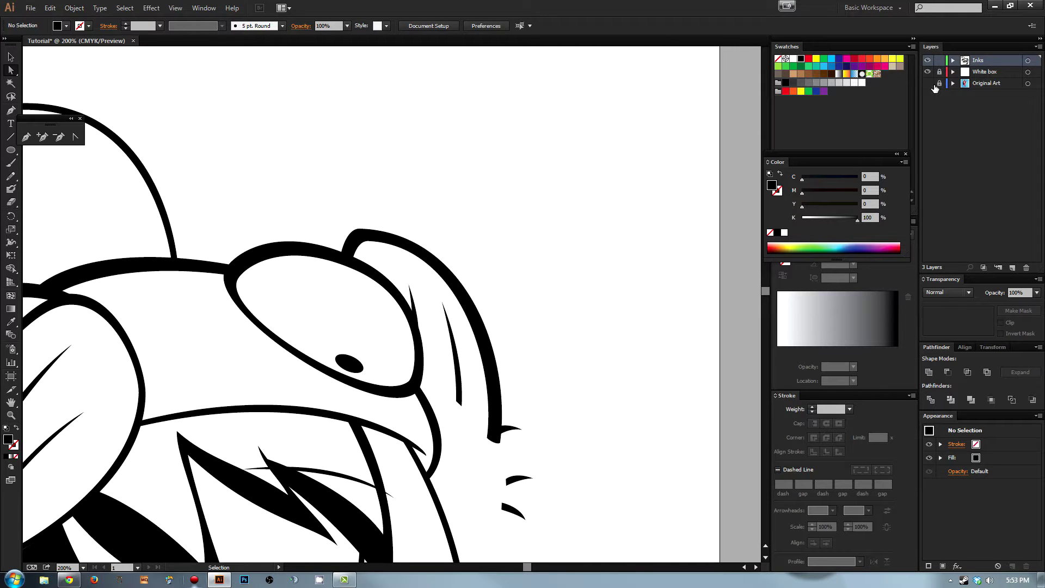
left_click(928, 83)
key("ctrl+plus")
left_click_drag(473, 425, 472, 196)
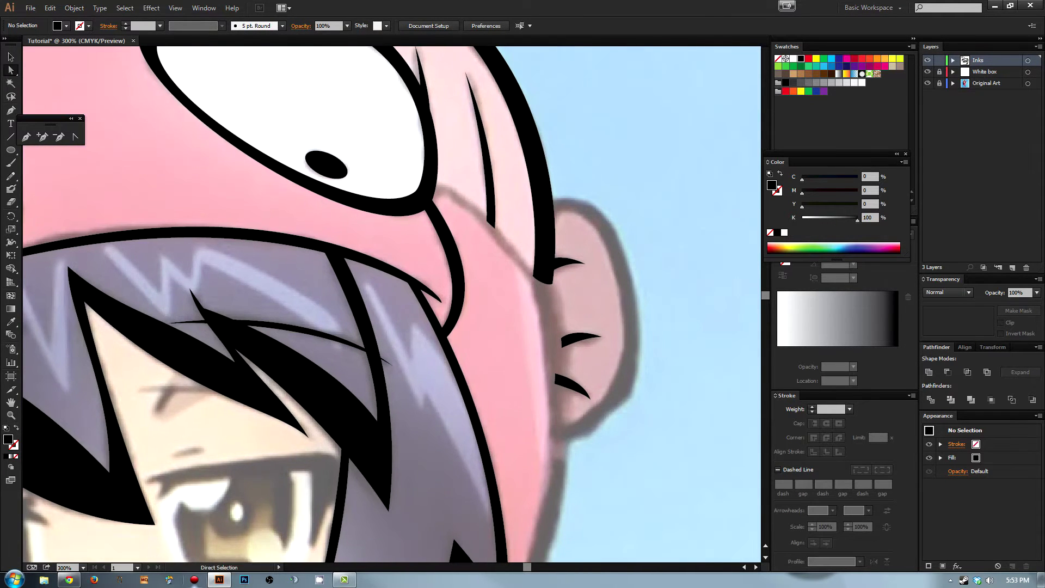
left_click(43, 579)
left_click(44, 579)
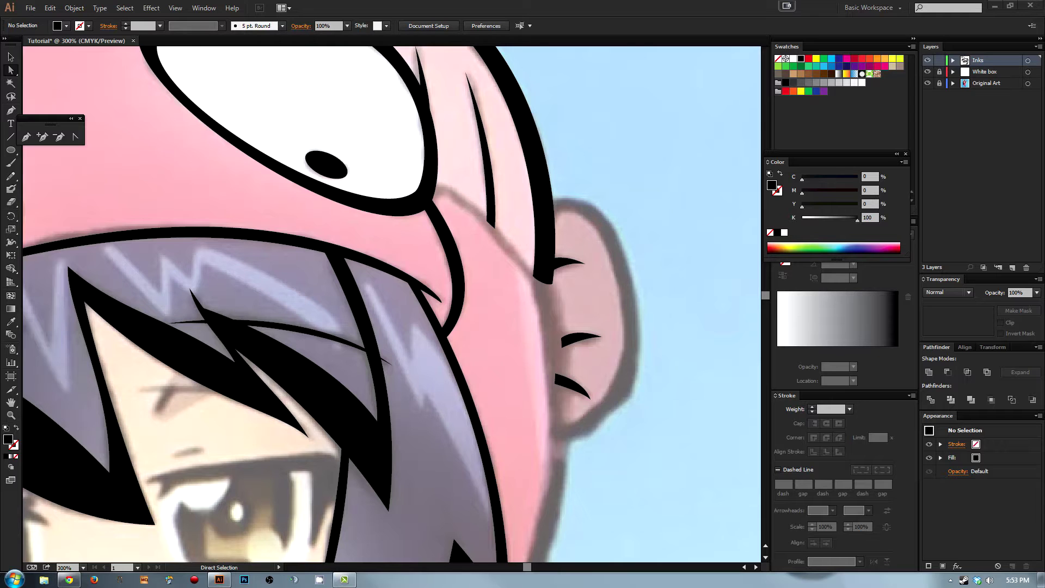
Step: Block out the right side fin's outer line as a narrow, closed Pen shape from the upper fin line to the side fin's base
left_click_drag(623, 196, 604, 166)
key("p")
left_click(536, 397)
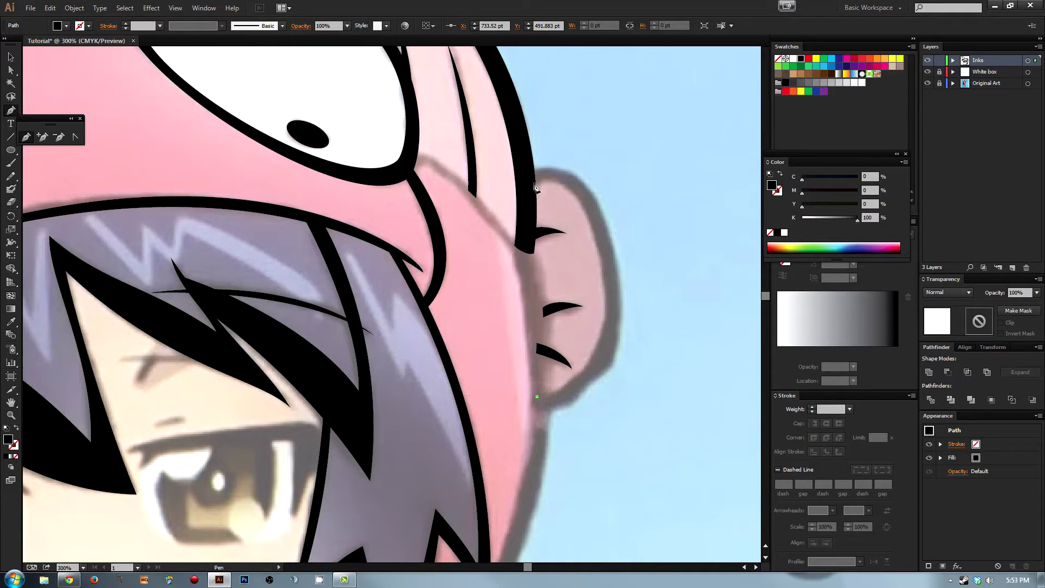
left_click_drag(530, 187, 528, 172)
left_click_drag(537, 400, 538, 403)
Step: Convert the side fin line's lower and upper anchors to smooth points, and swap the shape's fill and stroke
key("a")
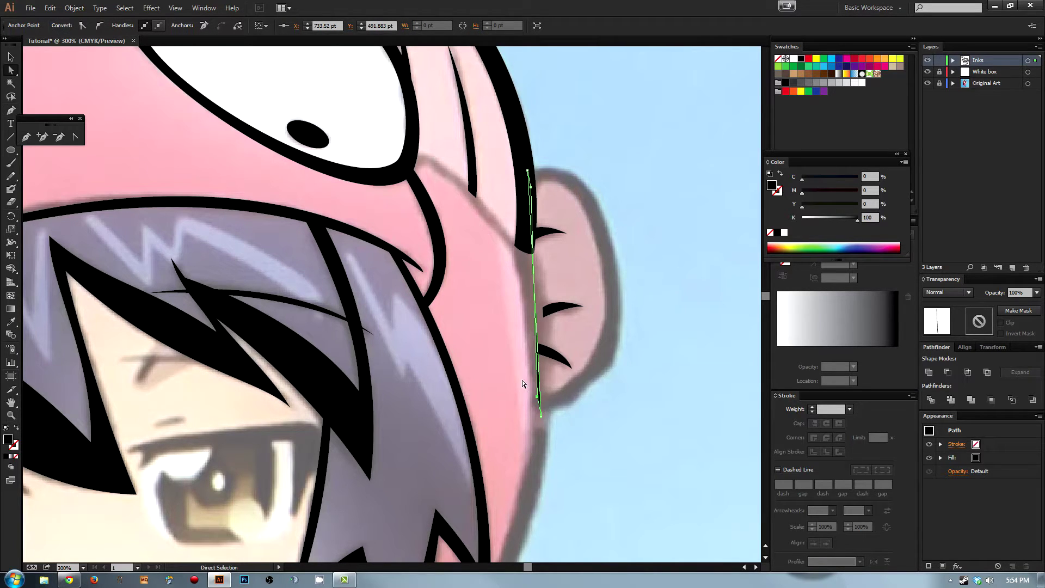
left_click_drag(560, 432, 560, 433)
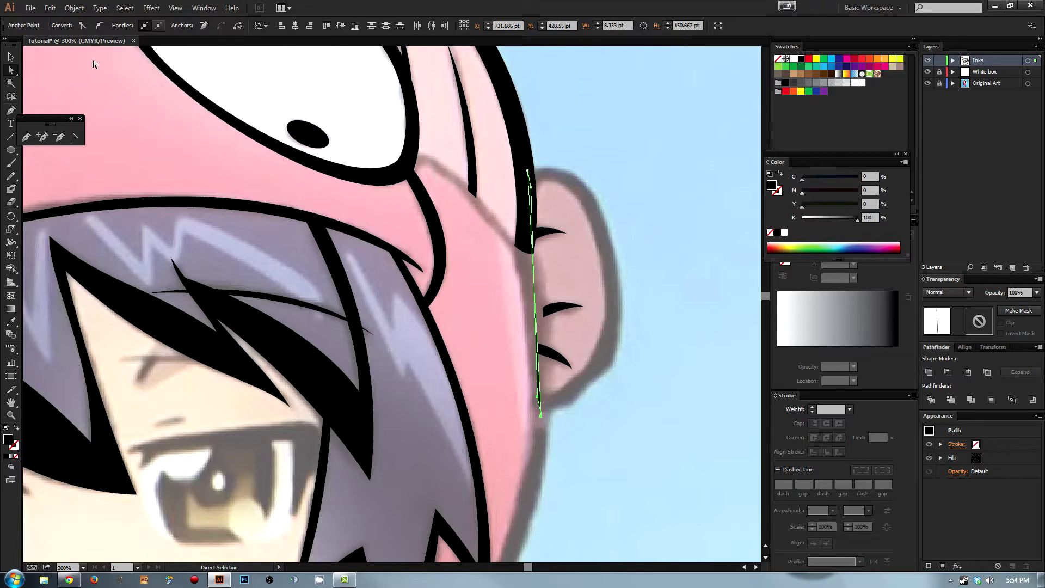
left_click(100, 26)
left_click_drag(562, 159, 512, 203)
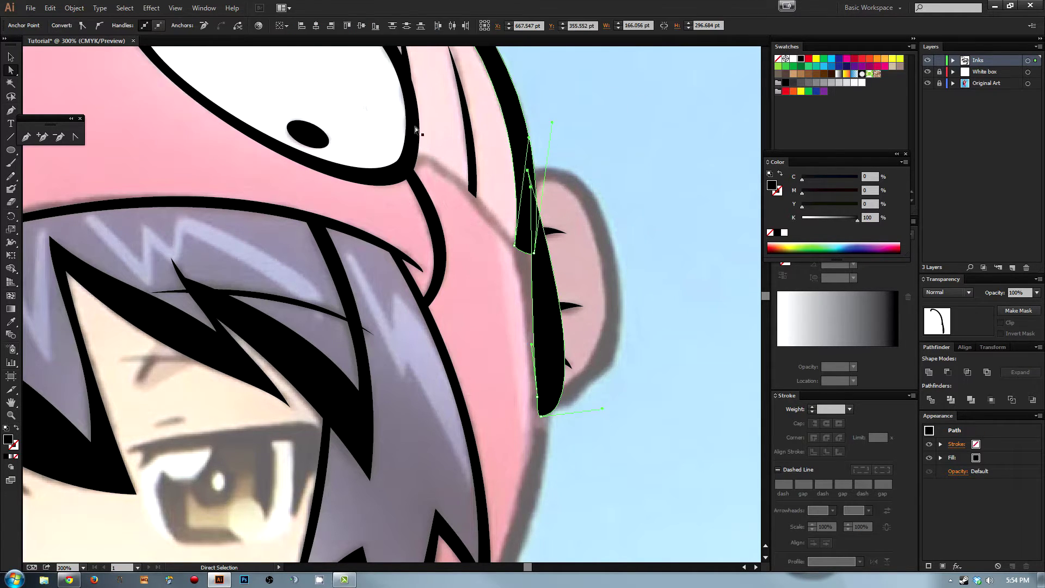
left_click(99, 25)
left_click(592, 168)
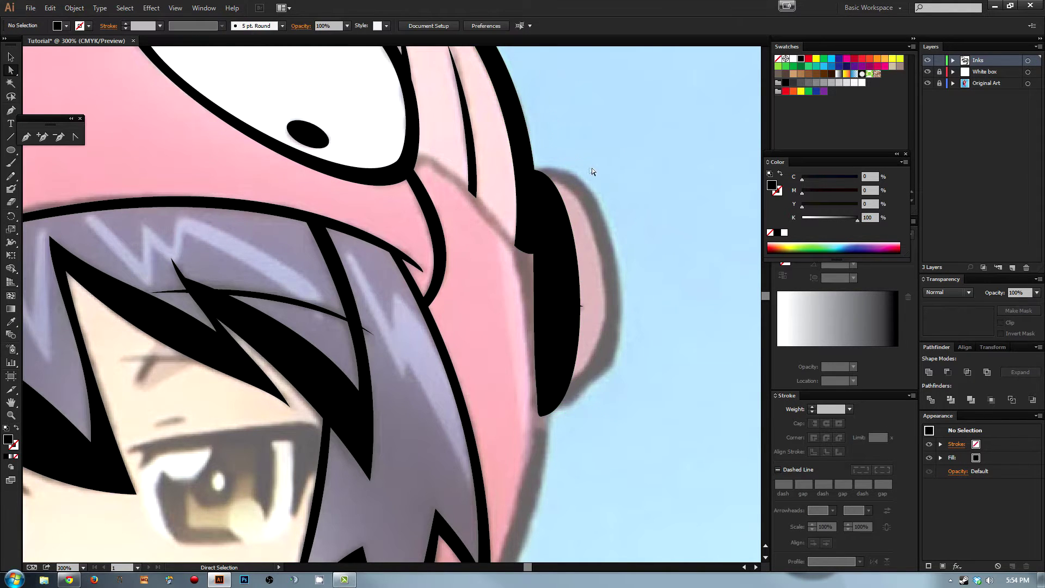
left_click(552, 200)
key("shift+x")
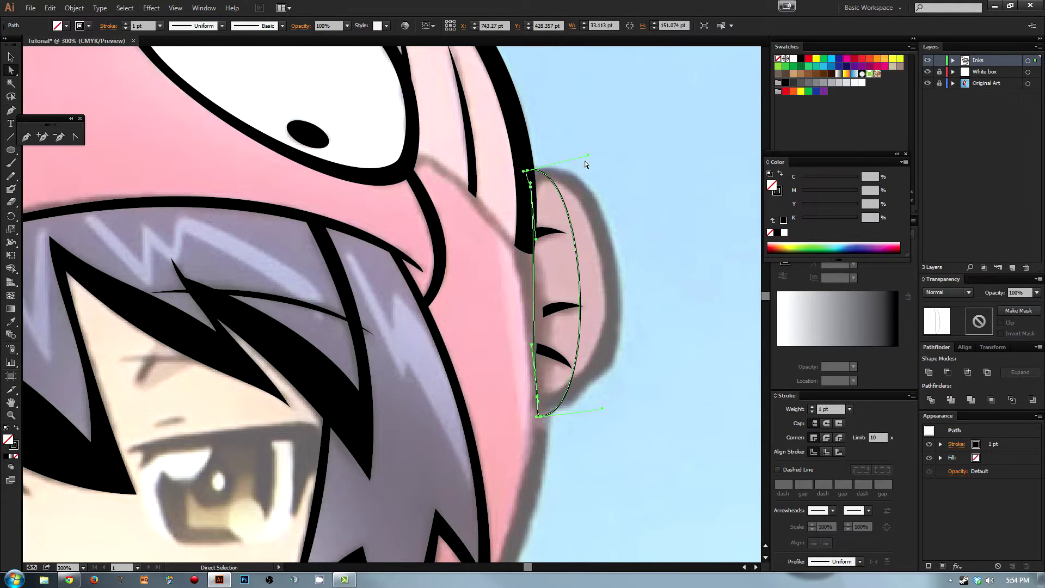
Step: Extend the side fin line's outer top and bottom handles so its outer edge follows the sketched fin
left_click_drag(588, 158, 657, 135)
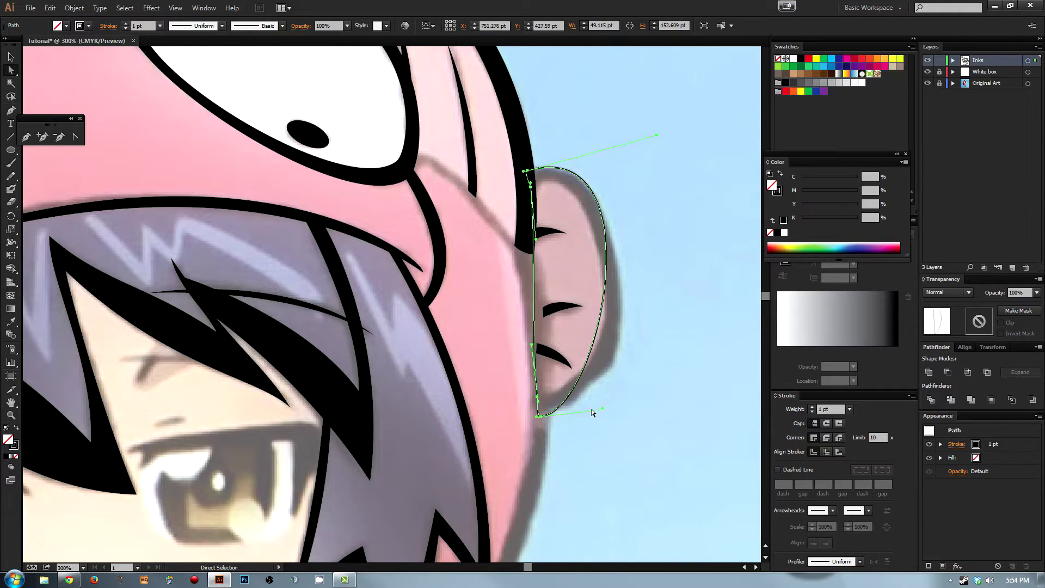
left_click_drag(605, 409, 650, 400)
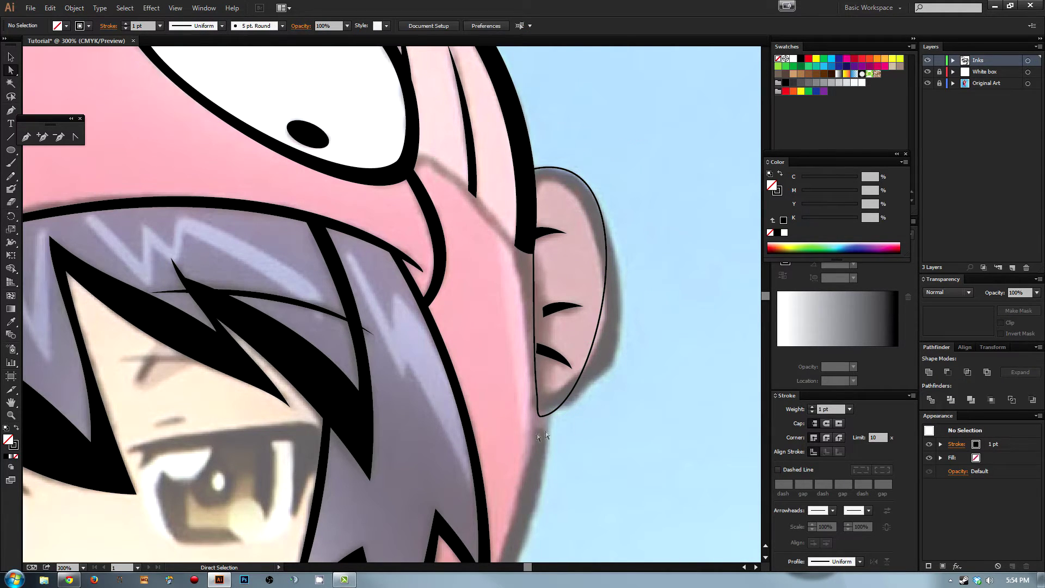
left_click(543, 415)
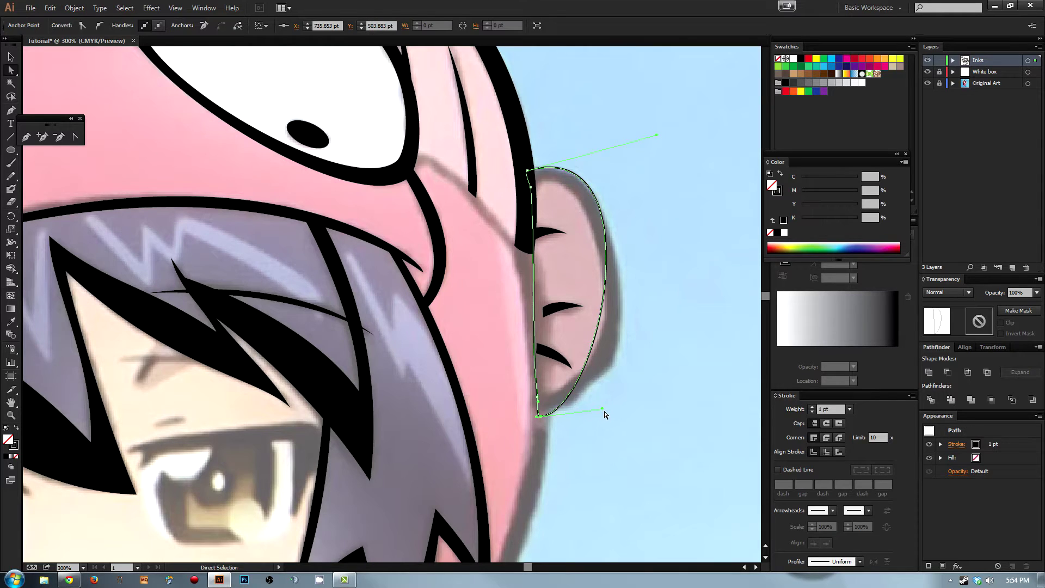
mouse_move(603, 409)
left_mouse_down()
mouse_move(644, 393)
mouse_move(657, 417)
mouse_move(640, 420)
left_mouse_up()
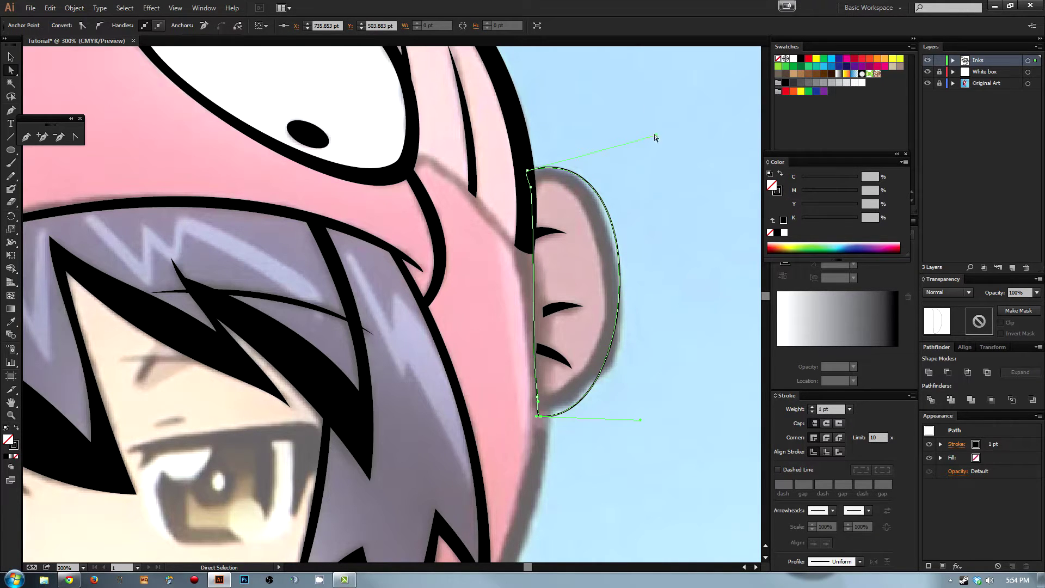
left_click_drag(655, 136, 652, 141)
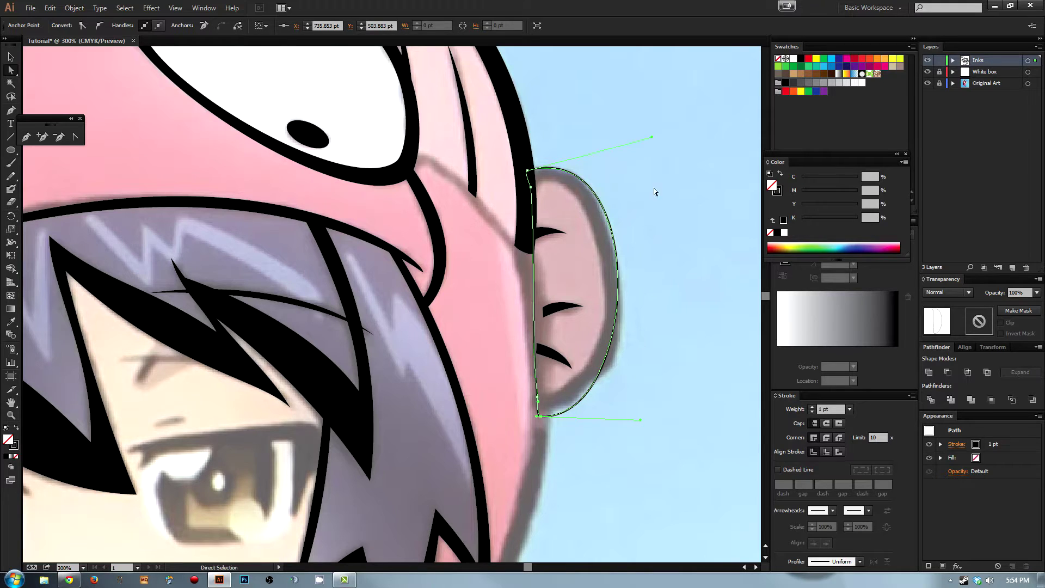
Step: Pull the side fin line's inner bottom handle outward and level it to curve the lower inner edge
left_click(539, 399)
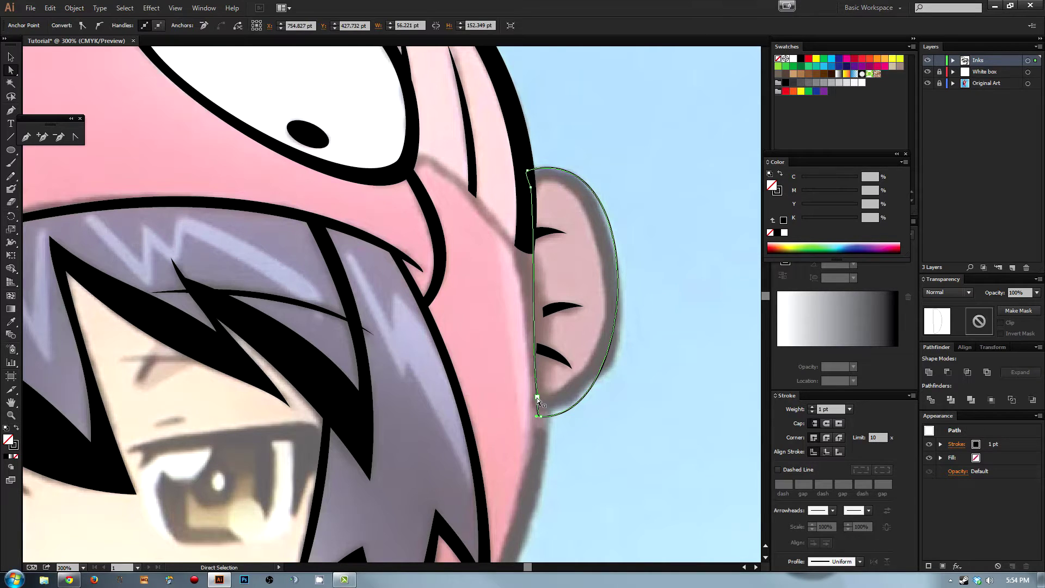
left_click(532, 322)
left_click_drag(532, 347, 647, 372)
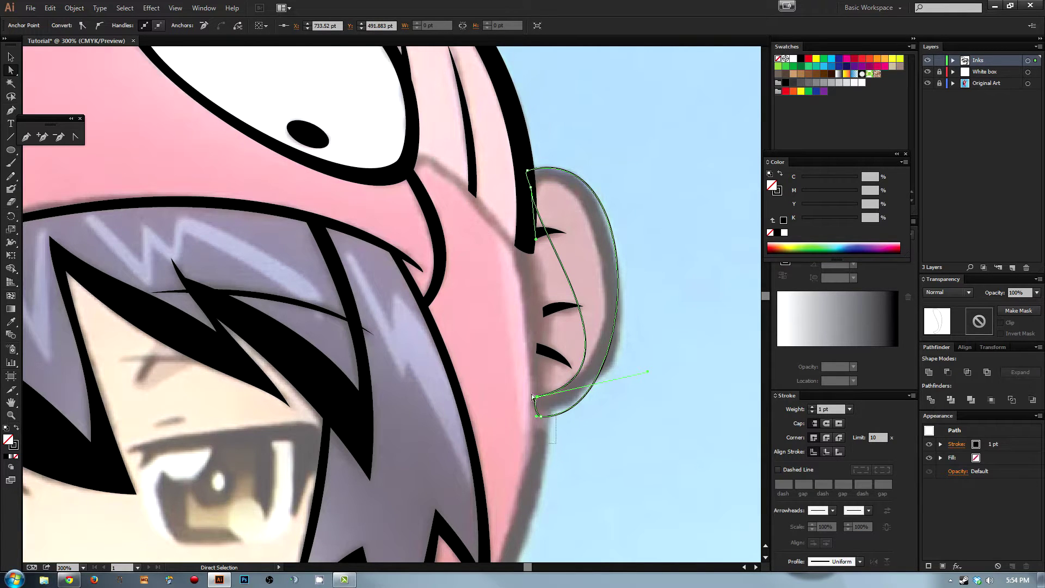
key("ctrl+a")
left_click_drag(648, 374, 633, 397)
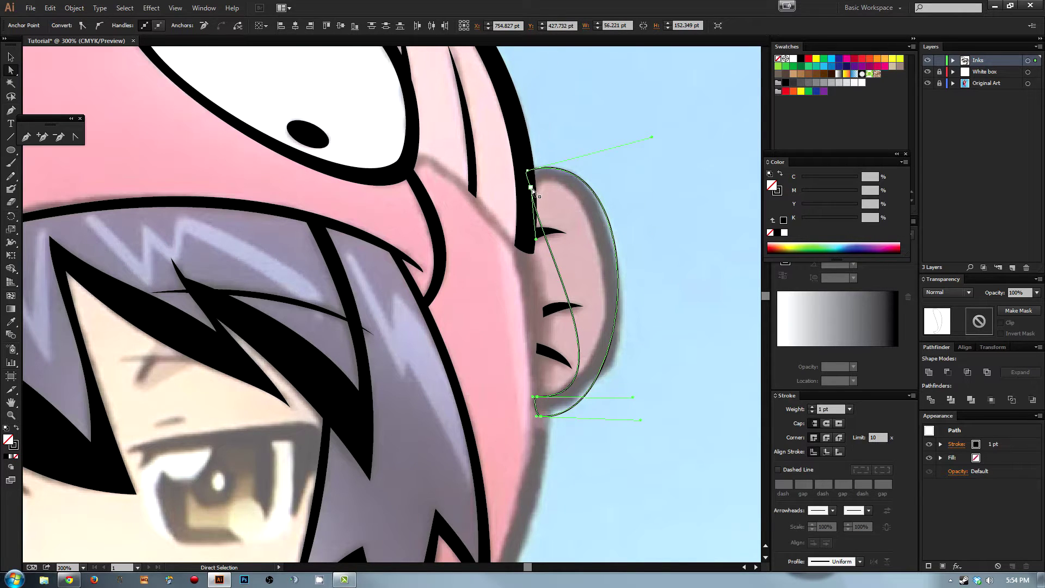
Step: Pull the side fin line's inner top handle outward and refine both inner handles to match the sketched line thickness
left_click(540, 242, "shift")
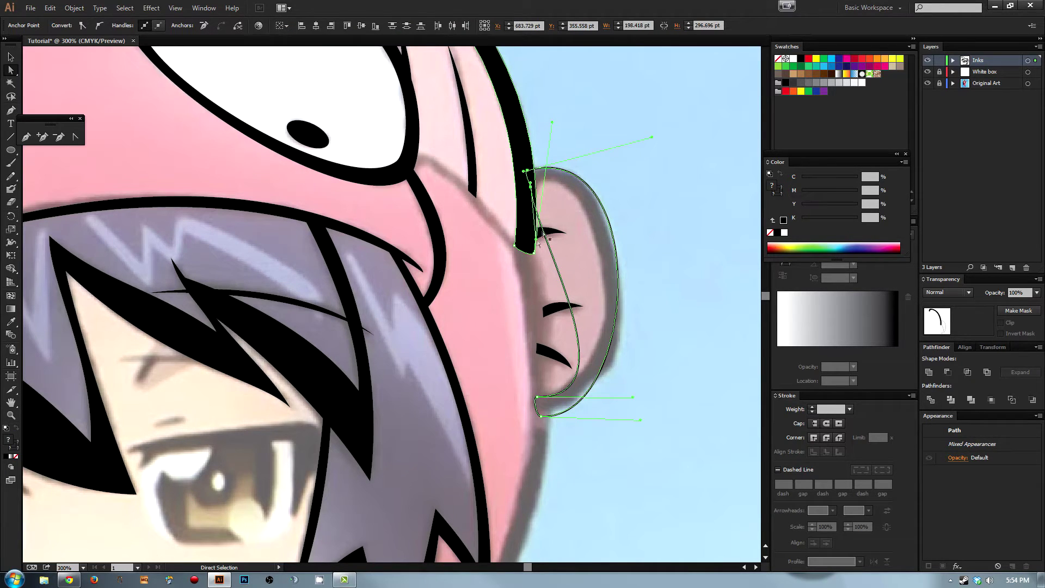
left_click(531, 185)
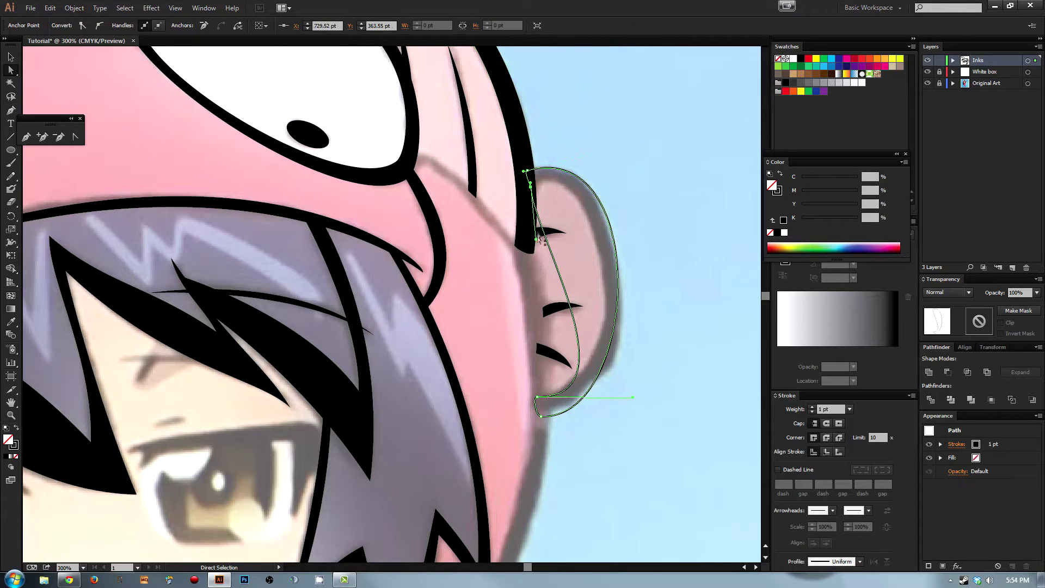
left_click_drag(532, 185, 622, 159)
left_click_drag(497, 163, 547, 208)
mouse_move(624, 163)
left_mouse_down()
mouse_move(635, 169)
mouse_move(631, 157)
left_mouse_up()
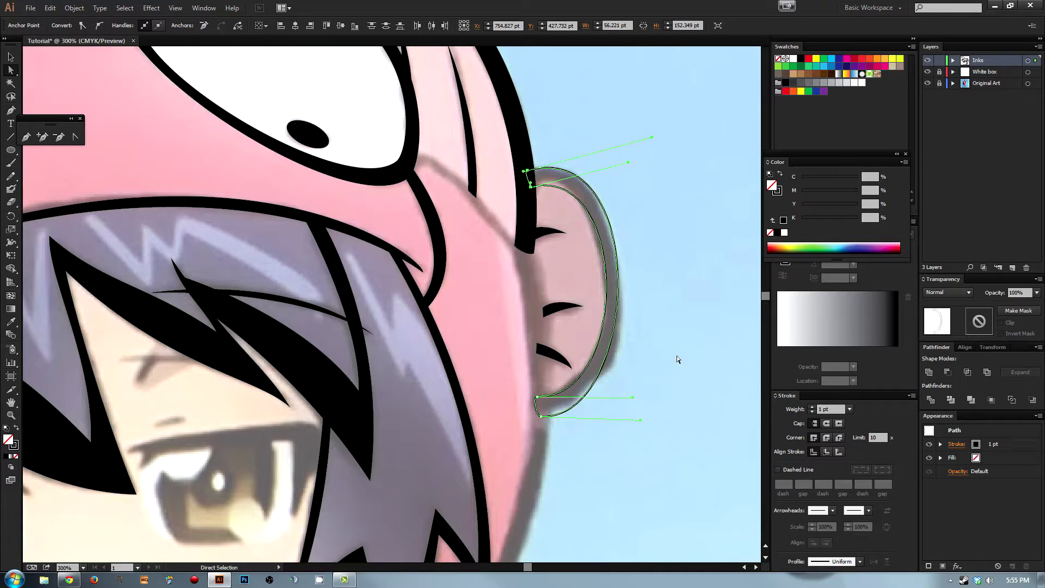
left_click_drag(633, 399, 626, 400)
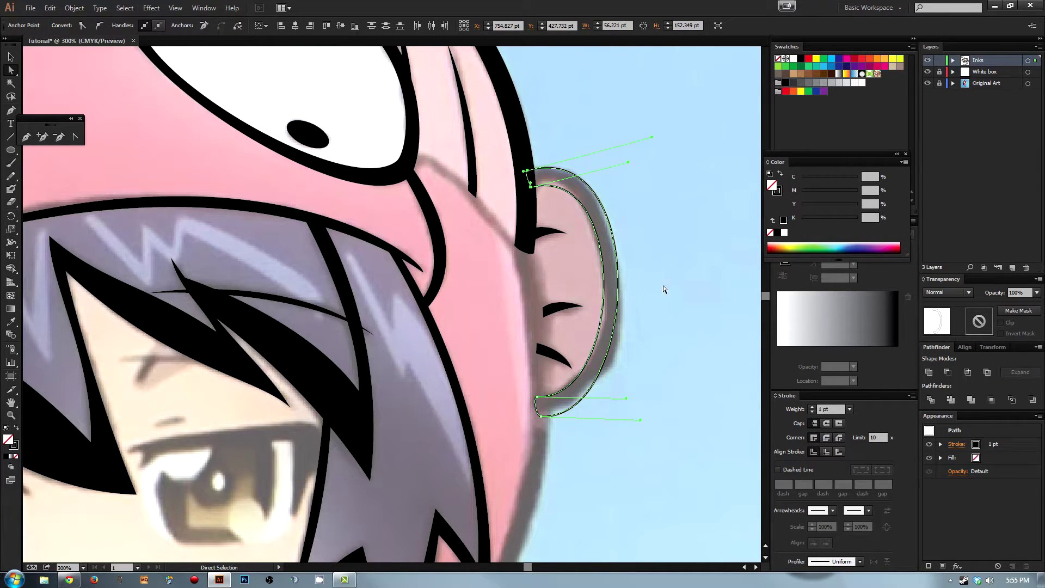
Step: Swap the side fin line's fill and stroke to make it solid black, and deselect it
key("shift+x")
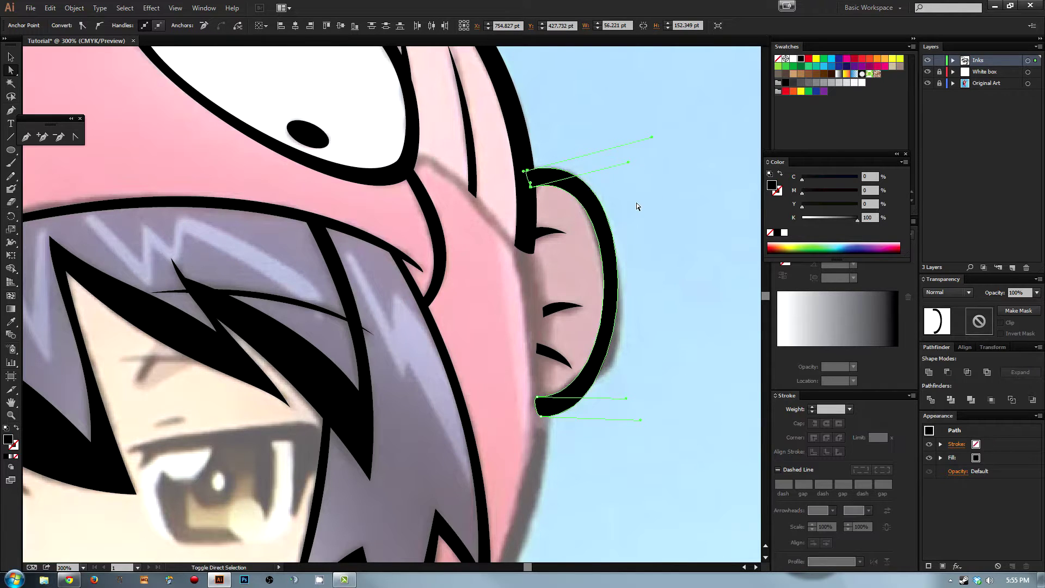
left_click(639, 222)
key("ctrl+minus")
key("ctrl+minus")
key("ctrl+minus")
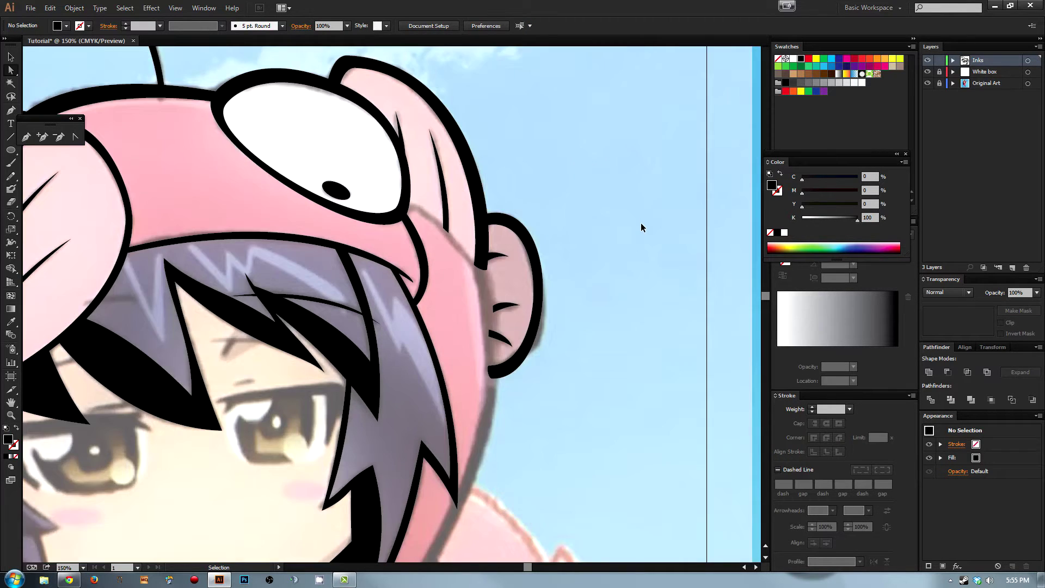
Step: Check the inked hood and fin with the Original Art layer hidden and shown, and examine the whole character for uninked areas
left_click_drag(497, 305, 553, 237)
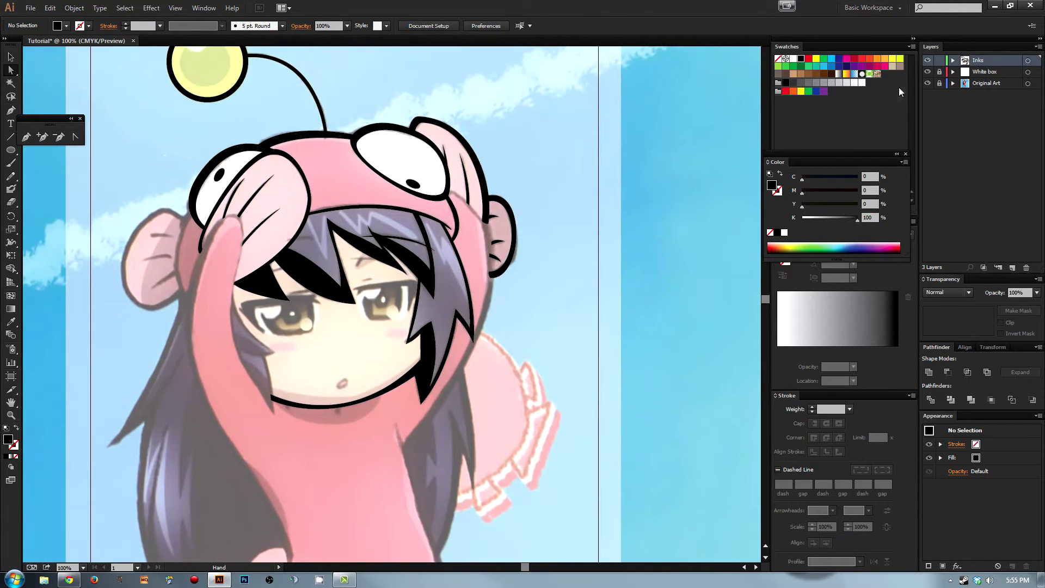
left_click(928, 84)
left_click(928, 84)
key("z")
left_click_drag(483, 169, 599, 366)
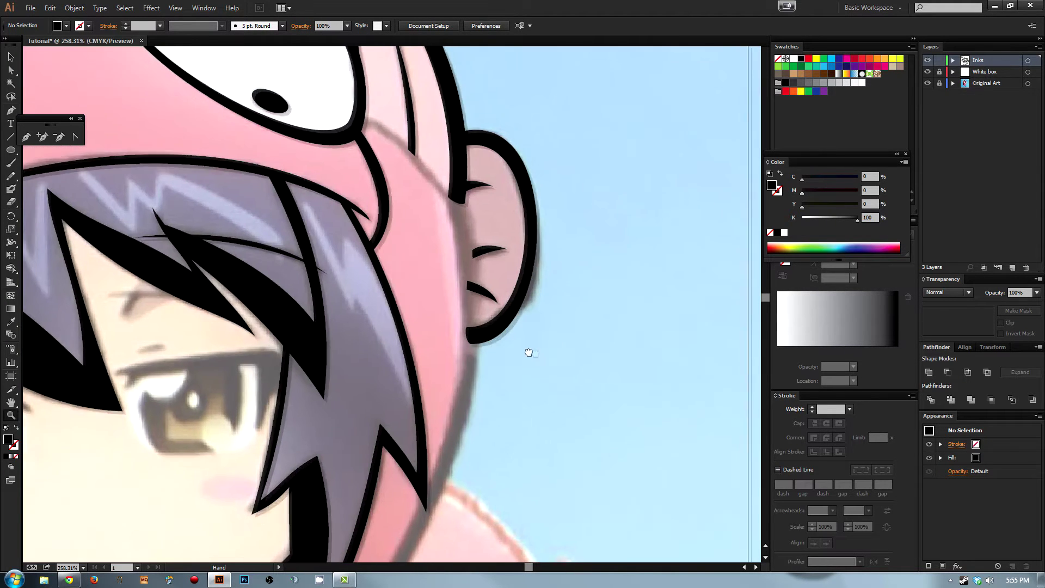
key("ctrl+1")
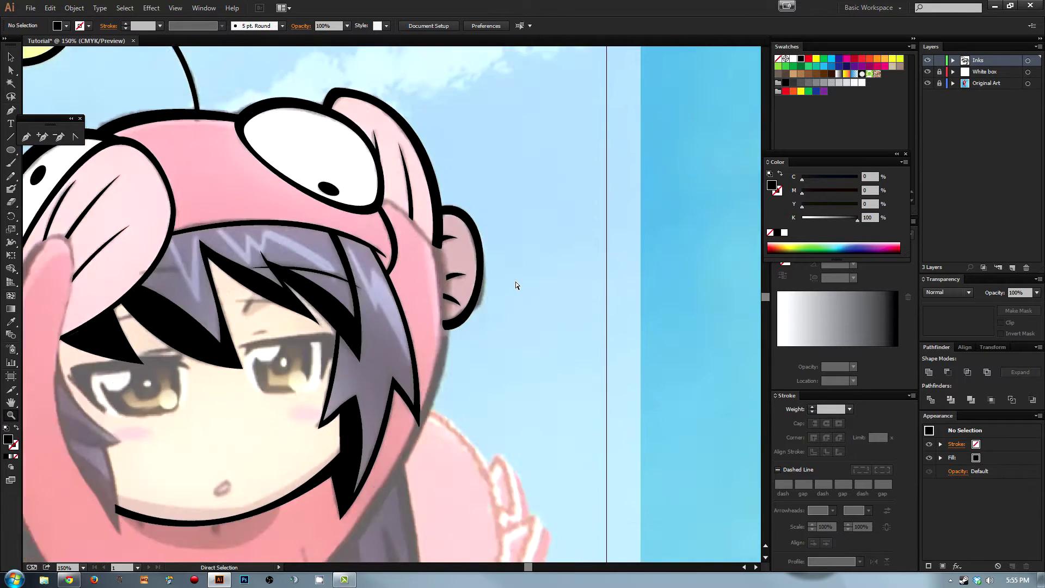
key("ctrl+minus")
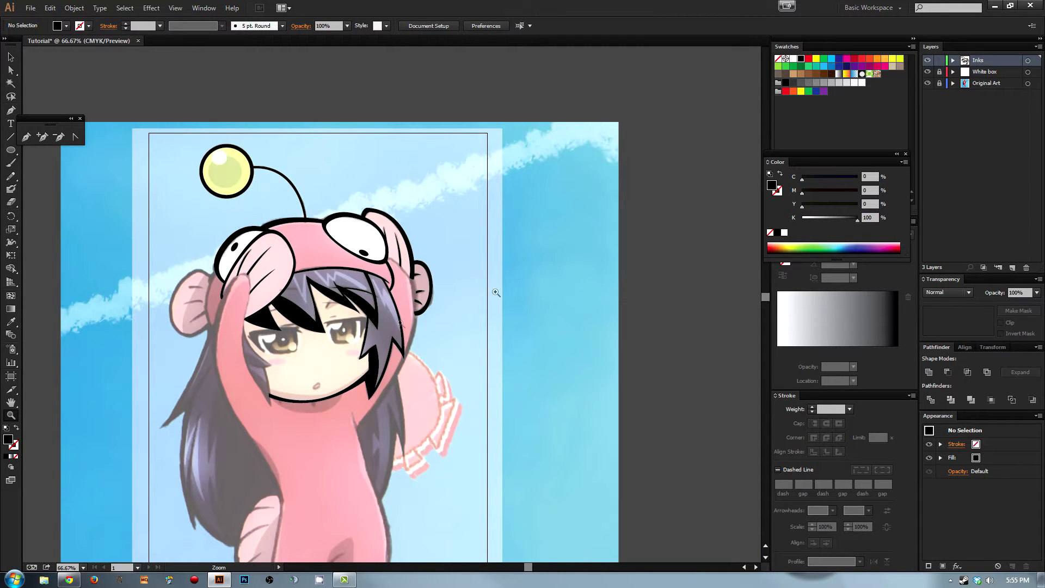
left_click_drag(495, 292, 455, 218)
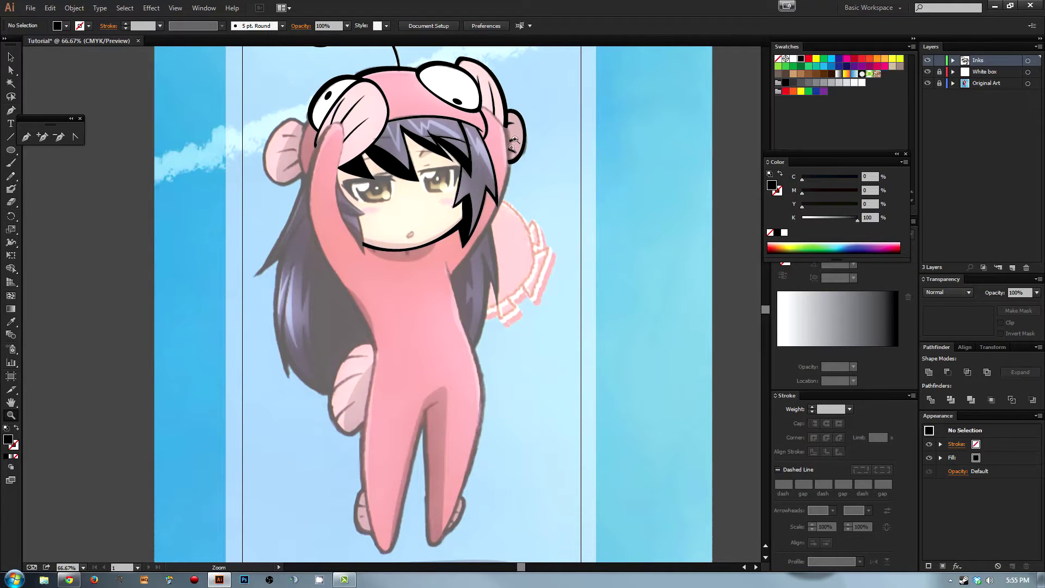
left_click_drag(519, 256, 465, 297)
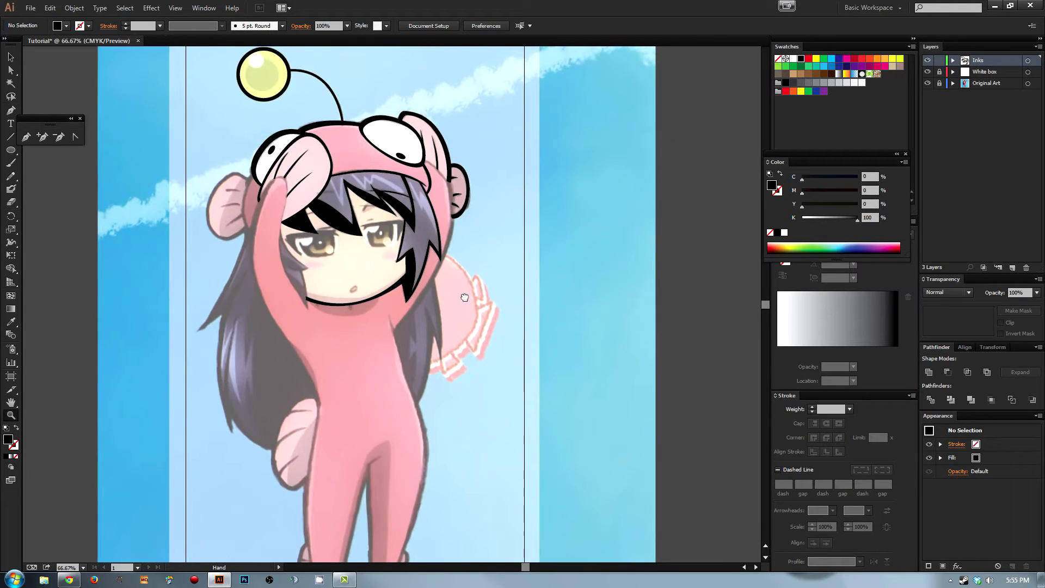
Step: Trace the outer edge of the long hair behind the raised arm with straight Pen segments, from the arm down through both tips
key("ctrl+equal")
key("ctrl+equal")
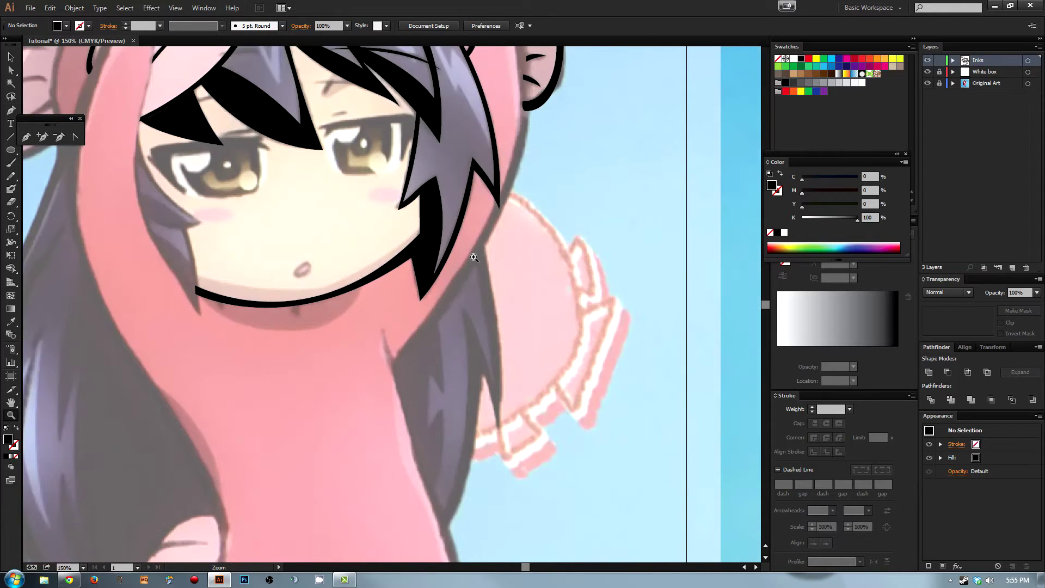
key("p")
left_click(483, 242)
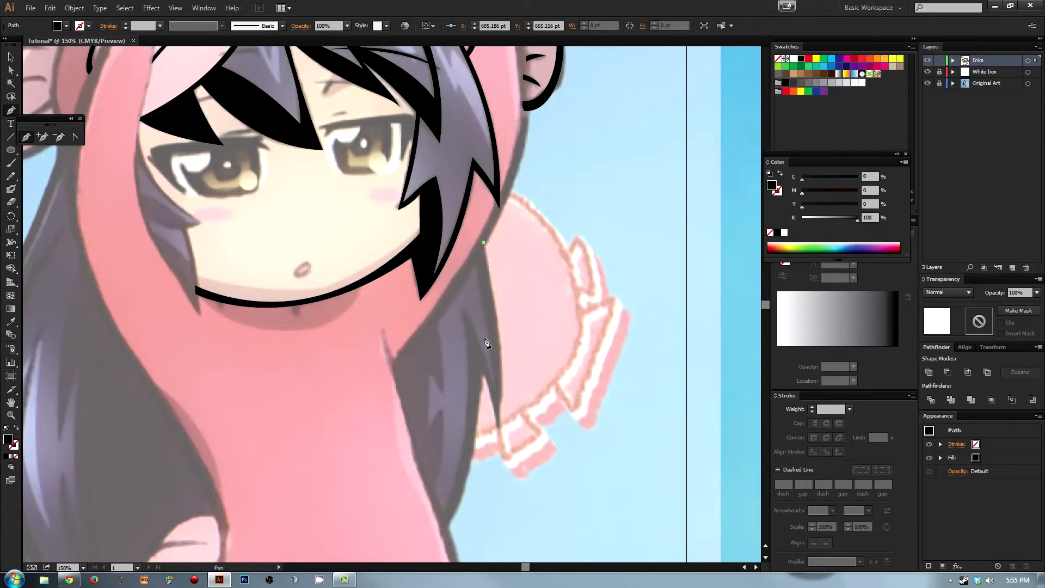
left_click(498, 430)
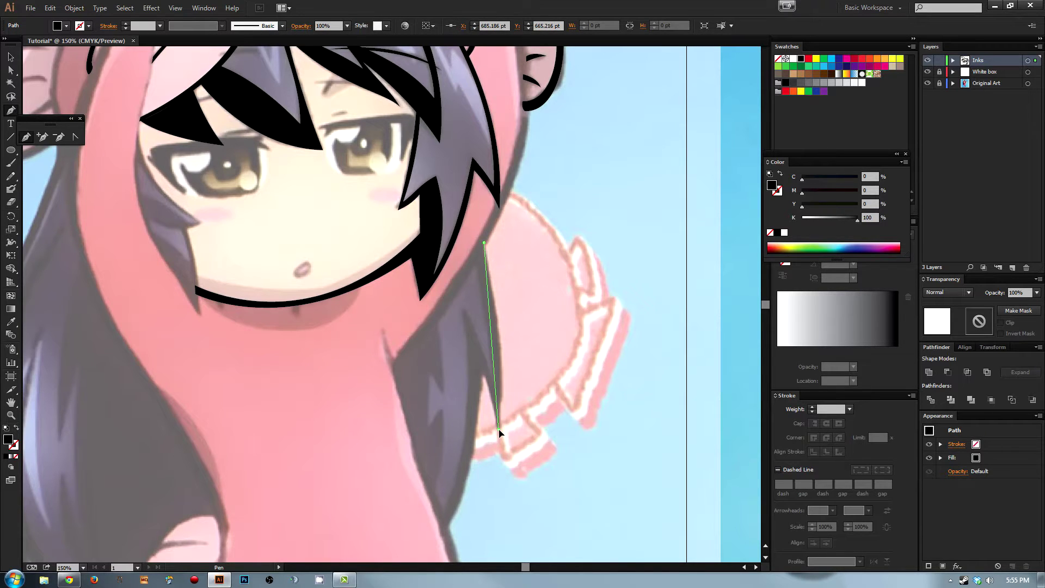
left_click(483, 376)
left_click(447, 532)
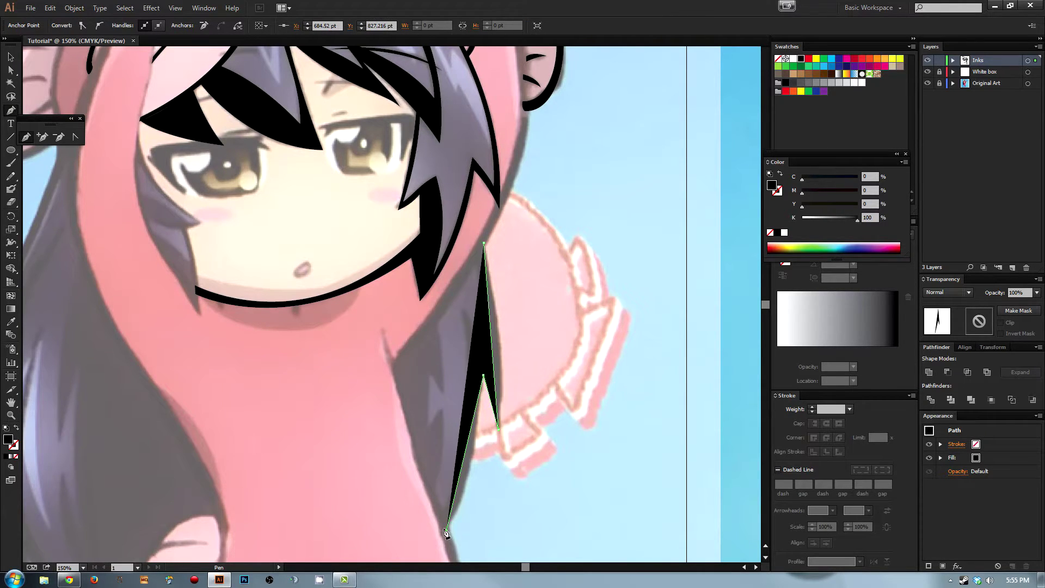
left_click(439, 514)
Step: Swap the hair line's fill and stroke, and close its outline with straight segments along the jagged inner edge
key("shift+x")
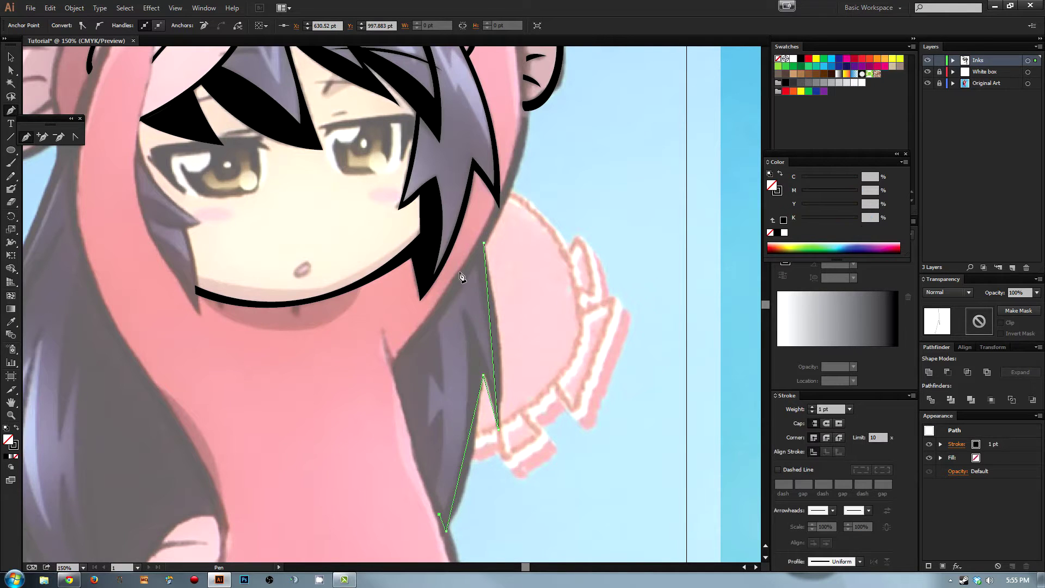
left_click(460, 308)
left_click(491, 370)
left_click(473, 260)
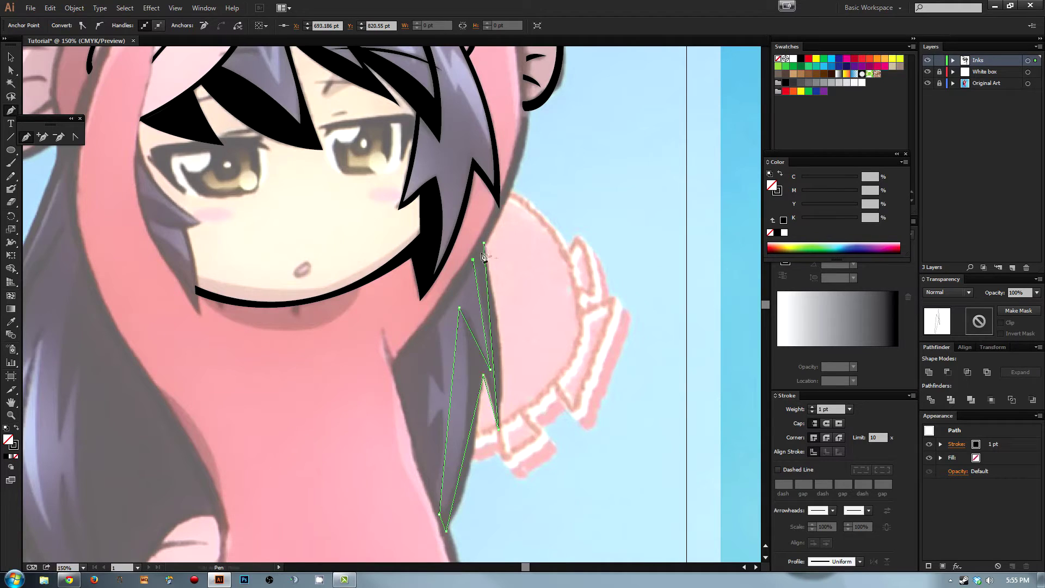
left_click(484, 244)
Step: Convert the hair line's short outer tip to a smooth point and adjust its handles to curve the outer edge along the sketch
key("a")
left_click_drag(527, 441, 462, 310)
left_click_drag(499, 237, 608, 415)
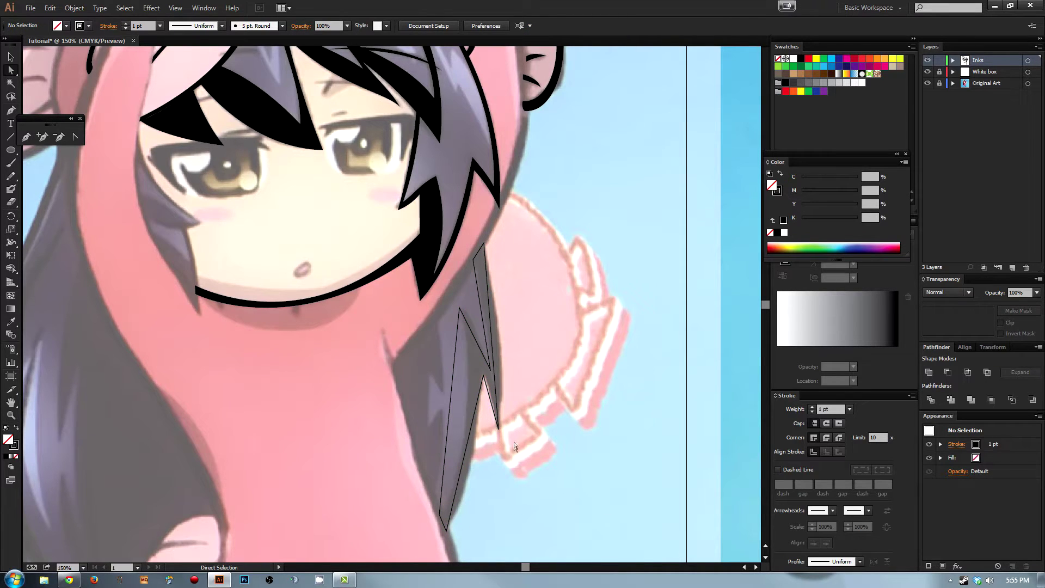
left_click(495, 428)
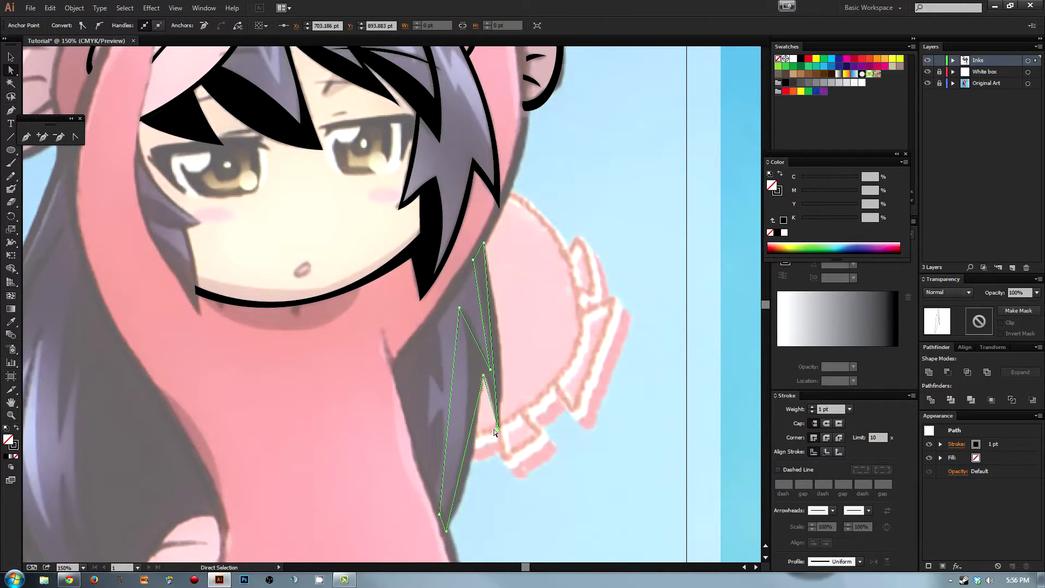
left_click(99, 25)
left_click_drag(544, 423, 514, 356)
left_click_drag(485, 430, 497, 406)
left_click(496, 365)
scroll(496, 362, "up", 2)
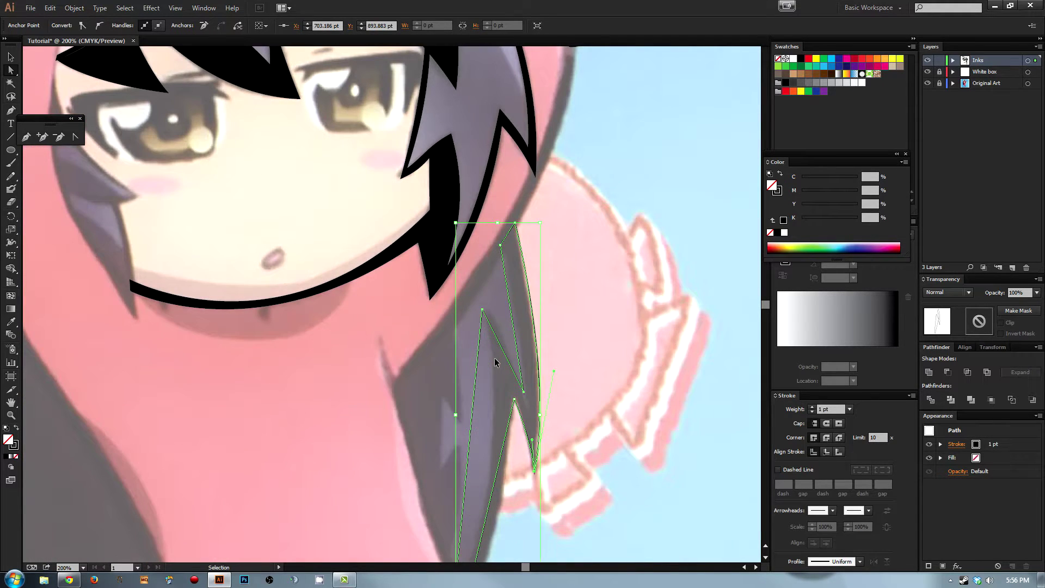
Step: Convert the lower anchor of the hair line's inner notch to a smooth point and pull both handles upward to narrow the notch
left_click(493, 394)
left_click(99, 25)
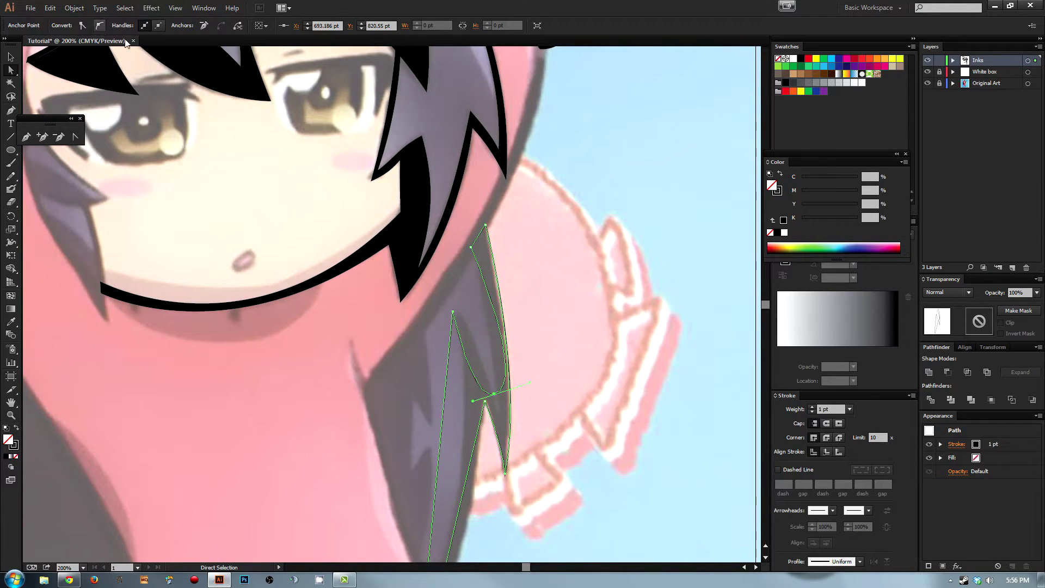
left_click_drag(499, 350, 499, 341)
left_click_drag(475, 403, 478, 338)
scroll(467, 387, "down", 5)
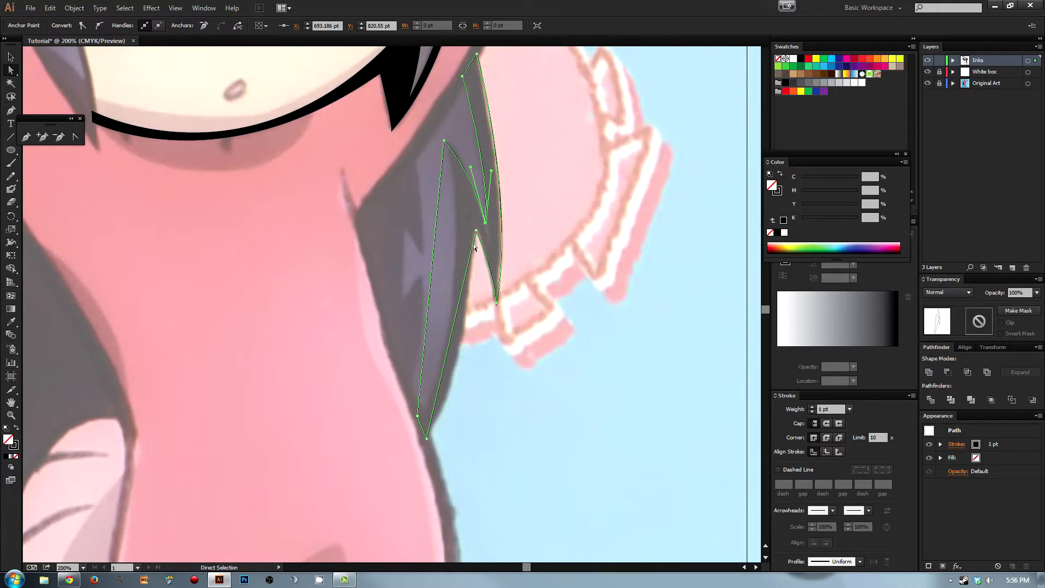
Step: Smooth the anchor between the two hair tips, retract its handle toward the short tip, and pull the other down along the long strand
left_click(477, 231)
left_click(97, 27)
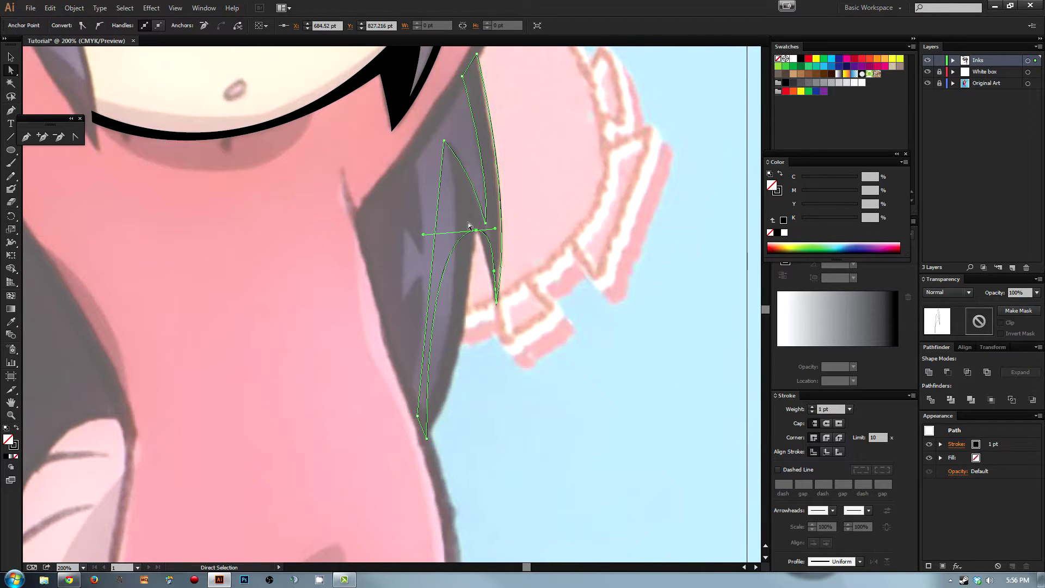
key("alt")
left_click_drag(496, 234, 484, 235)
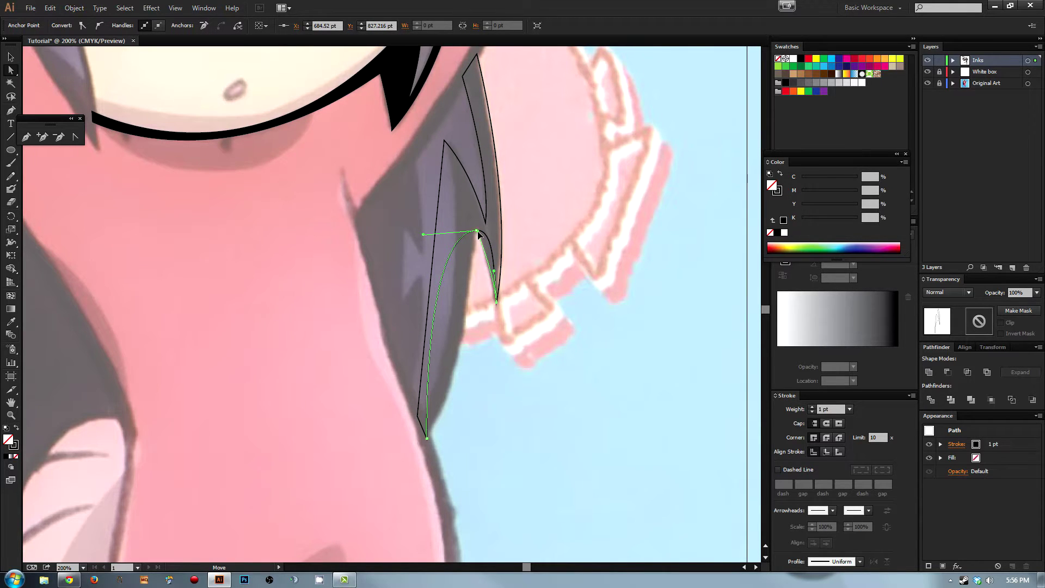
left_click(477, 233)
left_click_drag(472, 343, 443, 280)
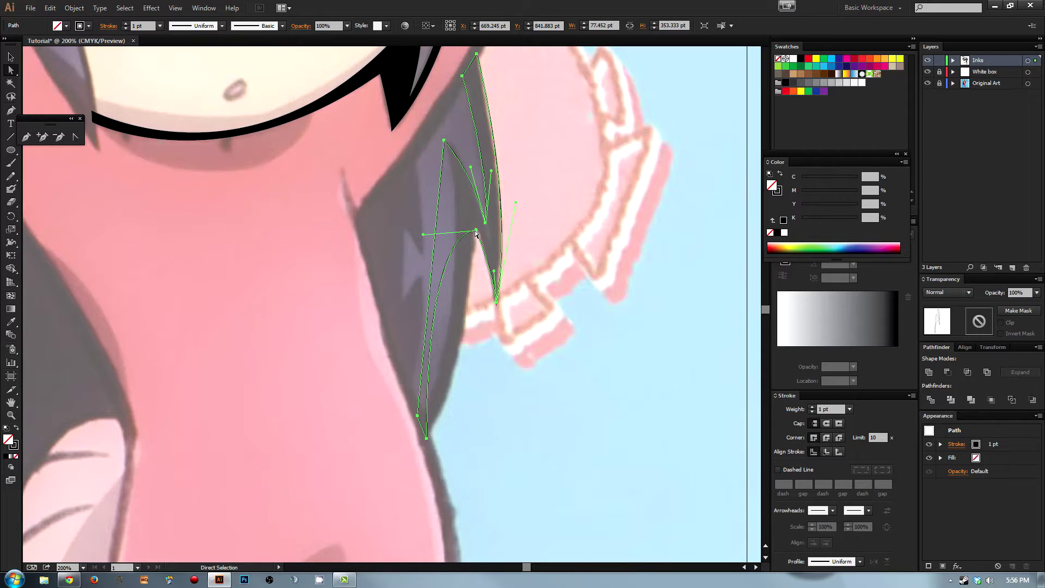
key("alt")
left_click_drag(423, 236, 466, 386)
Step: Nudge the hair line's inner peak up, smooth it, retract its outer handle, and pull the other down to curve the long inner edge
scroll(463, 234, "up", 3)
left_click(456, 224)
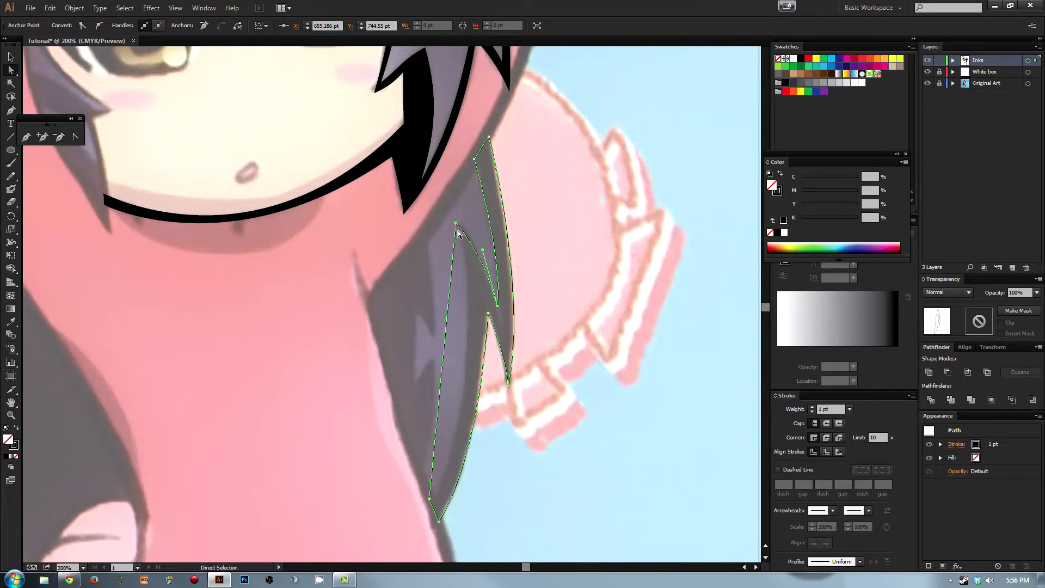
left_click(456, 224)
left_click_drag(457, 224, 458, 219)
left_click(99, 26)
left_click_drag(482, 213, 458, 220)
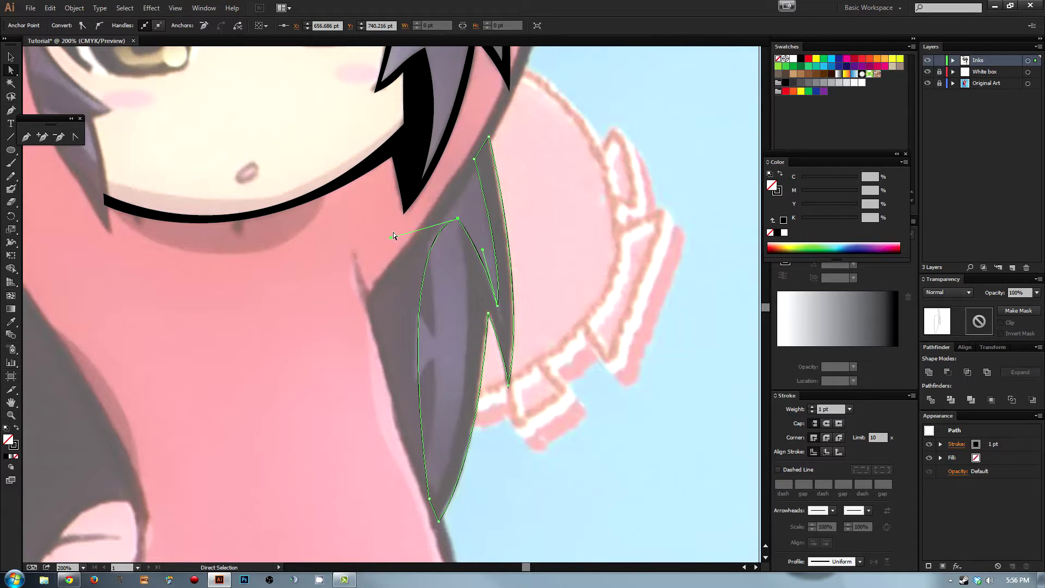
left_click_drag(391, 238, 492, 398)
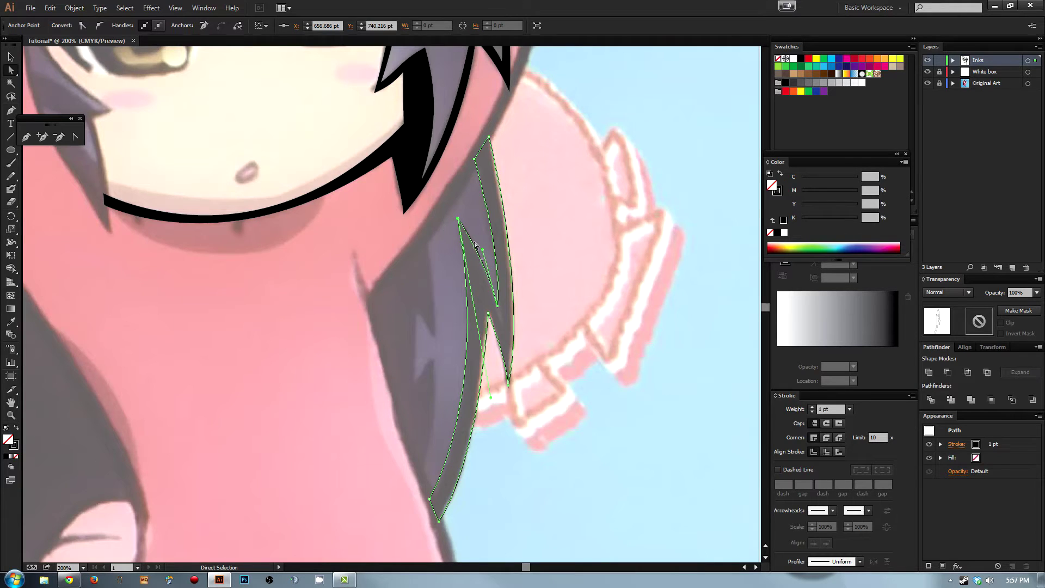
Step: Swap the finished hair line's fill and stroke to make it solid black, and deselect it
left_click(513, 400)
scroll(563, 271, "up", 1)
left_click(484, 321)
key("shift+x")
left_click(514, 230)
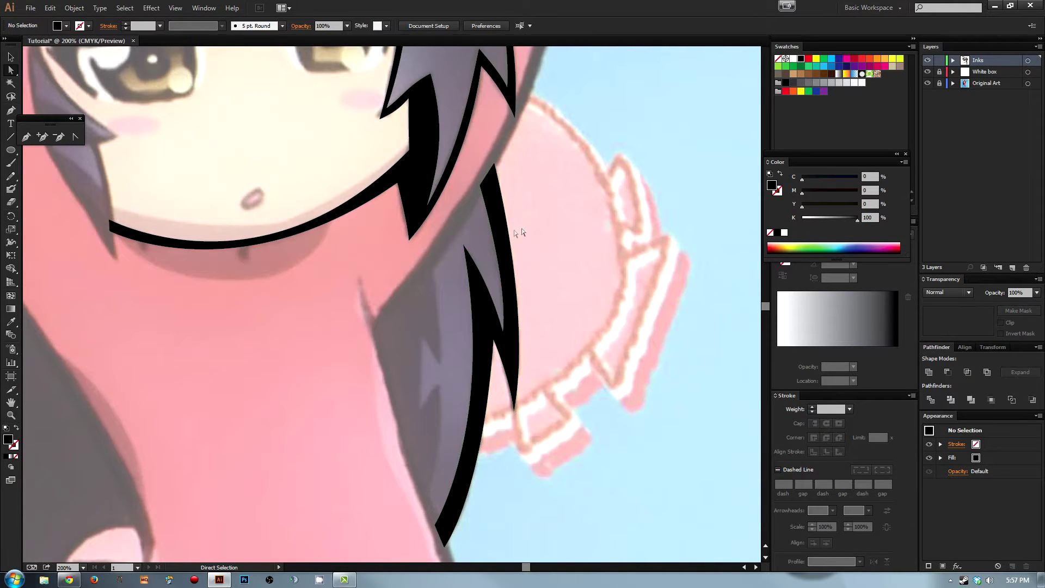
Step: Trace the jagged edge of the dark hair shadow beside the torso with the Pen tool, from its bottom tip to the upper notch
left_click_drag(455, 317, 502, 177)
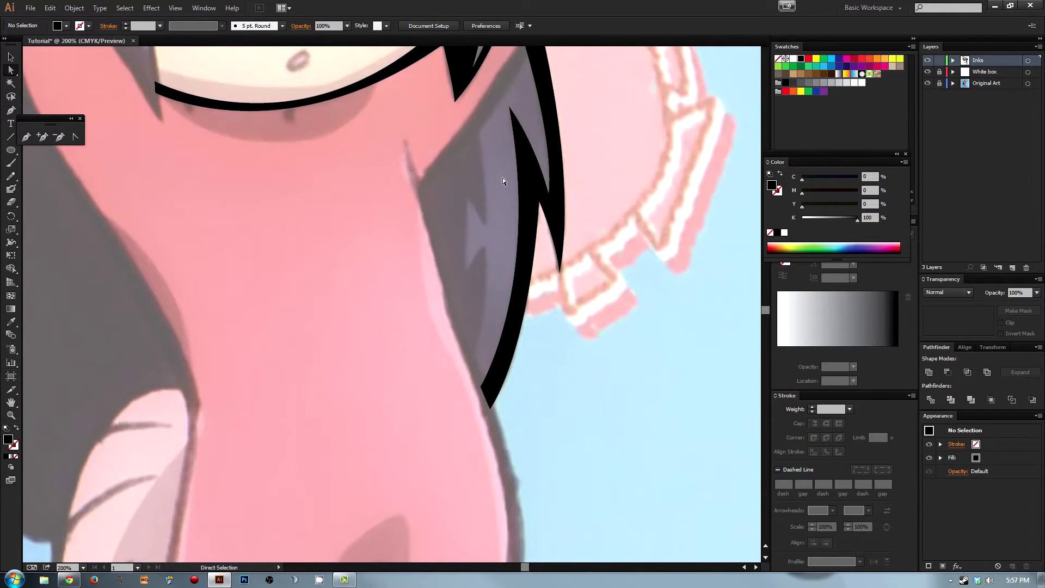
left_click_drag(525, 134, 551, 293)
key("p")
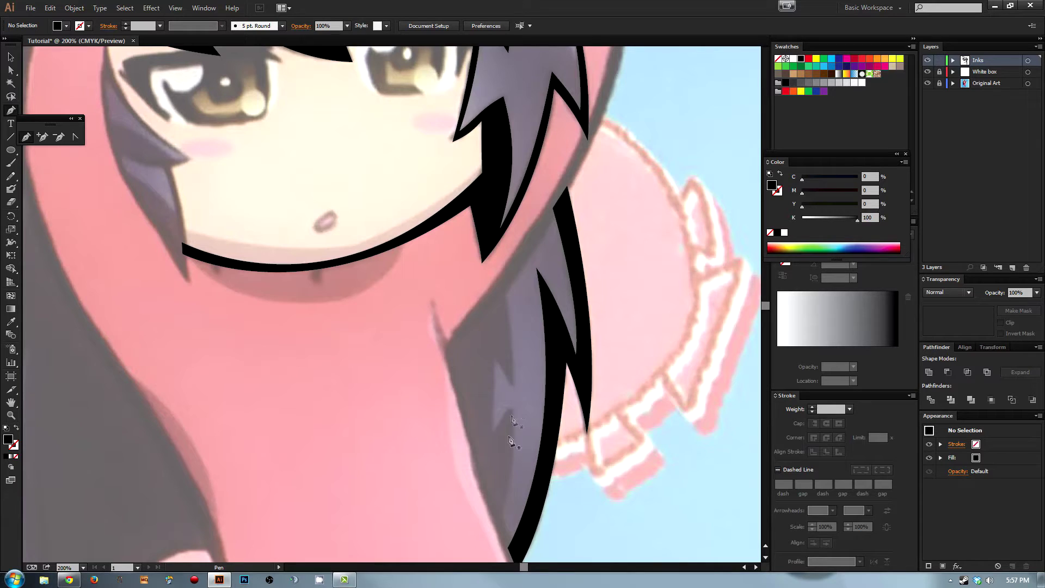
left_click(498, 517)
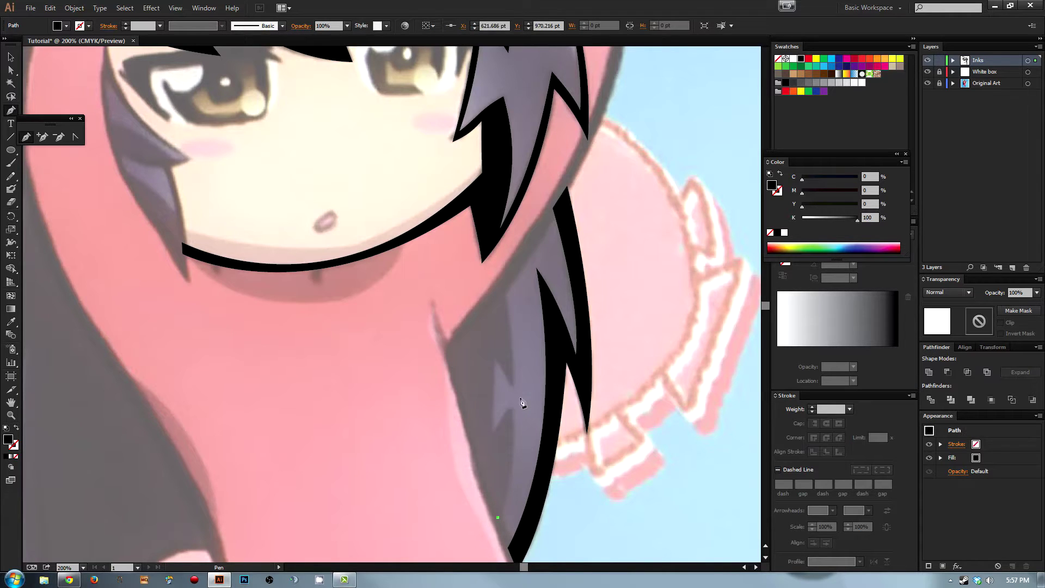
left_click_drag(513, 407, 509, 326)
left_click(514, 408)
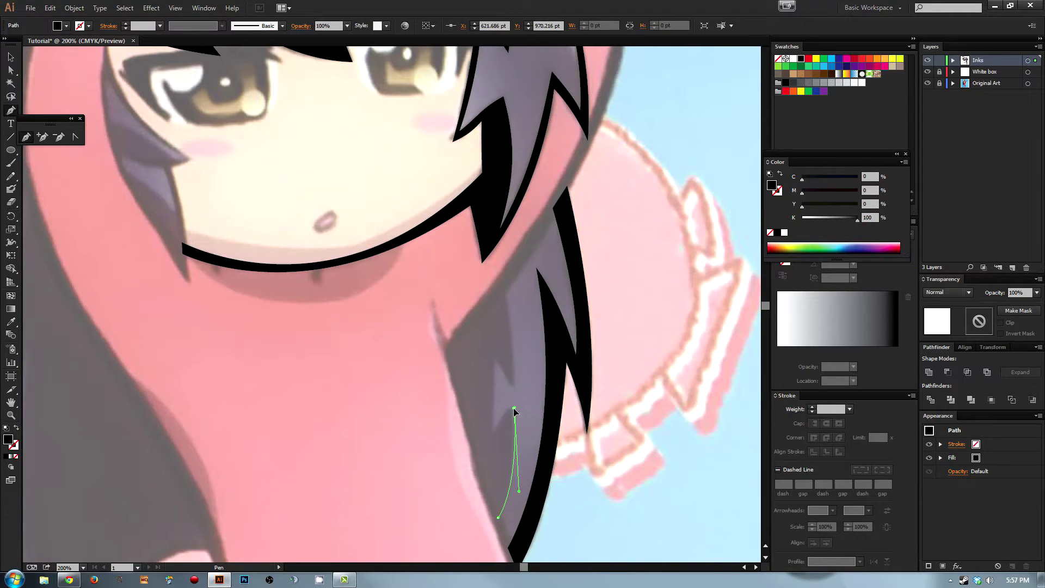
left_click(489, 433)
left_click_drag(497, 355, 504, 362)
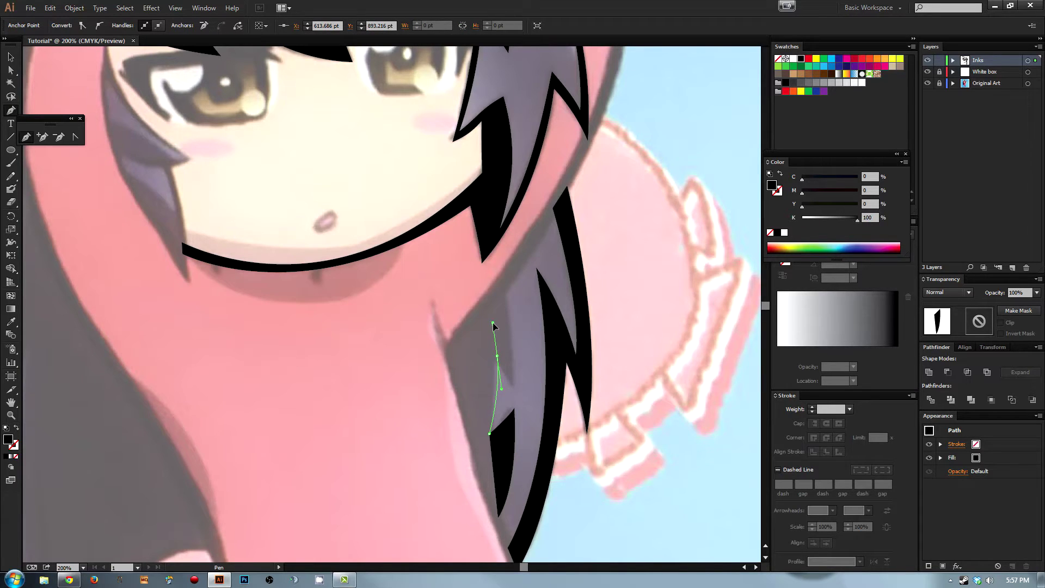
left_click(513, 386)
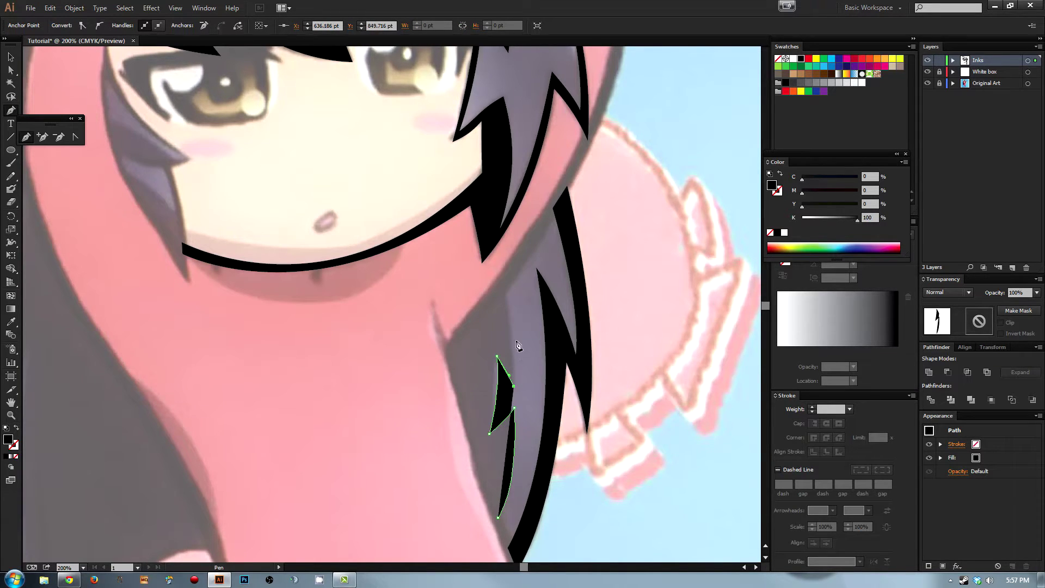
Step: Continue the hair shadow up to the arm, close it through the armpit and along the torso, and deselect the shape
mouse_move(506, 285)
left_mouse_down()
mouse_move(496, 262)
mouse_move(495, 297)
left_mouse_up()
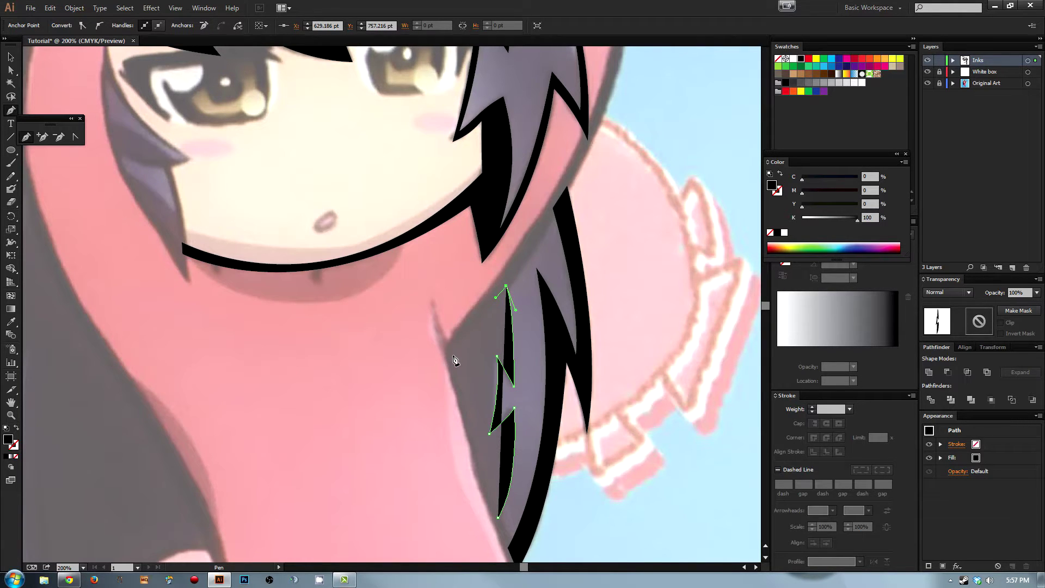
left_click(451, 355)
left_click(498, 518)
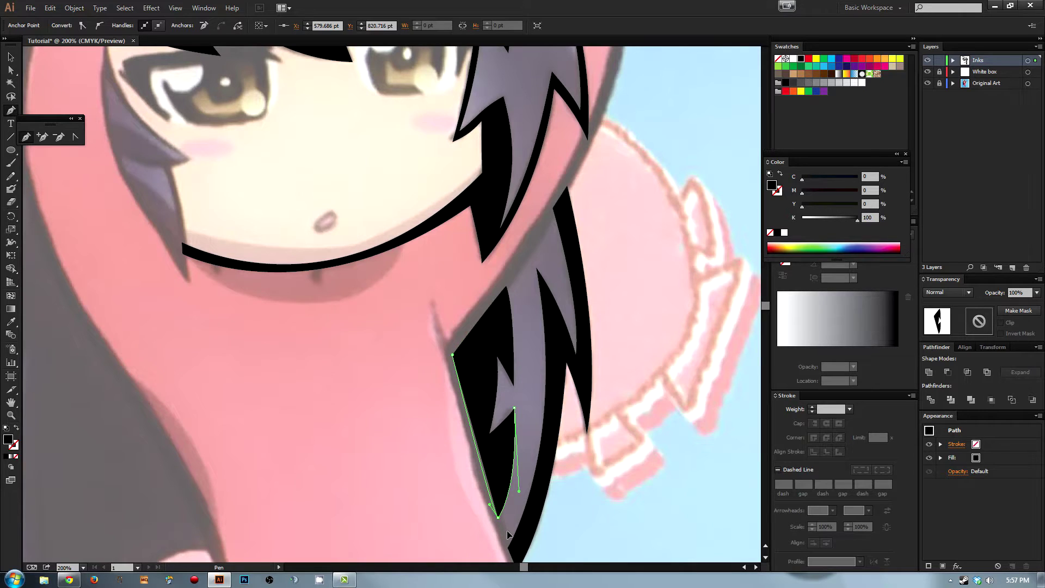
key("a")
key("ctrl+shift+a")
left_click_drag(541, 366, 520, 303)
key("p")
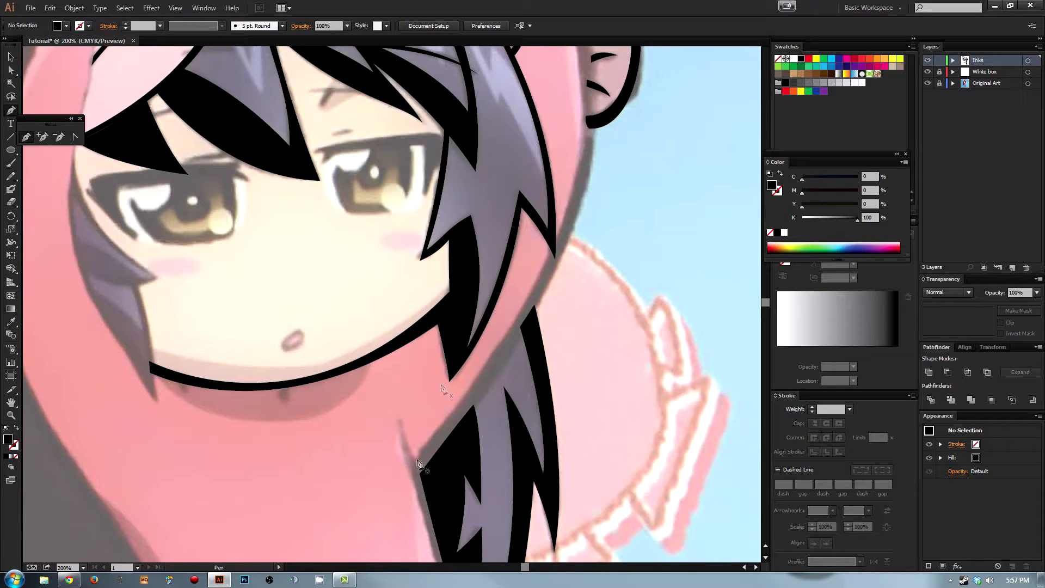
Step: Trace the outer edge of the raised arm with the Pen tool, from the armpit up to the bend below the ear fin
key("ctrl+equal")
key("ctrl+0")
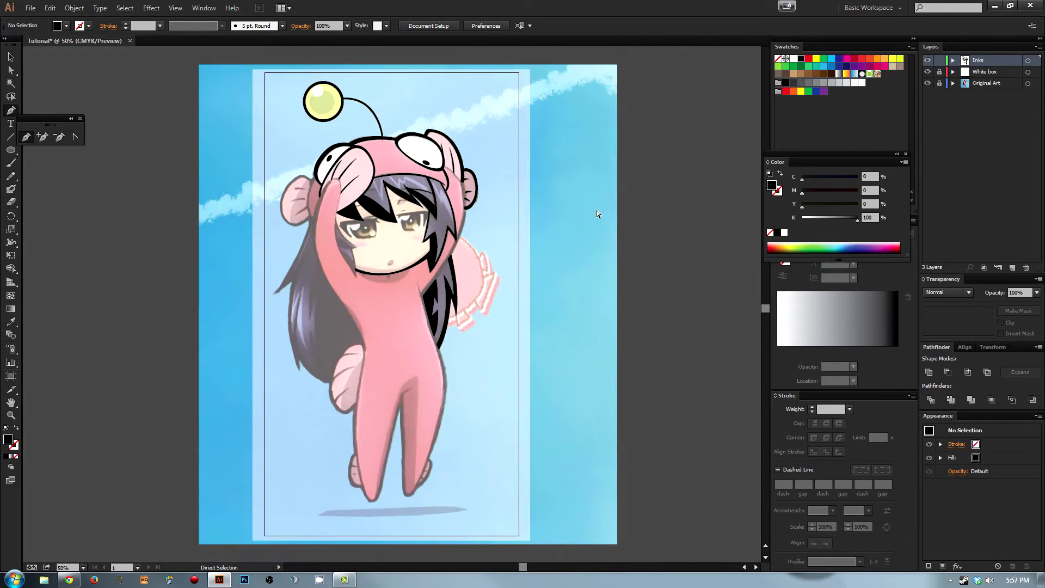
key("ctrl+equal")
key("ctrl+equal")
key("ctrl+equal")
key("ctrl+equal")
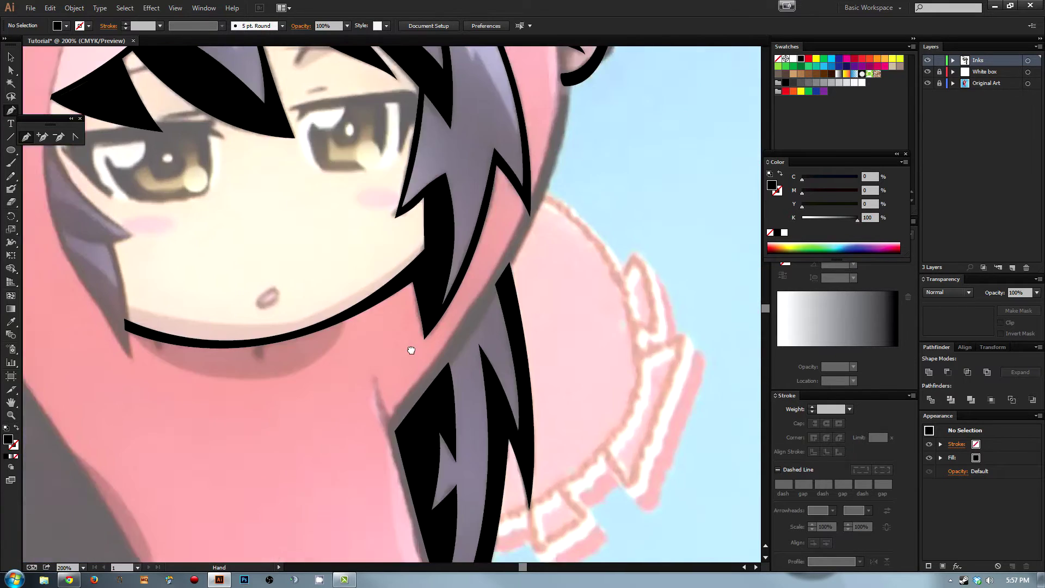
left_click_drag(411, 350, 323, 560)
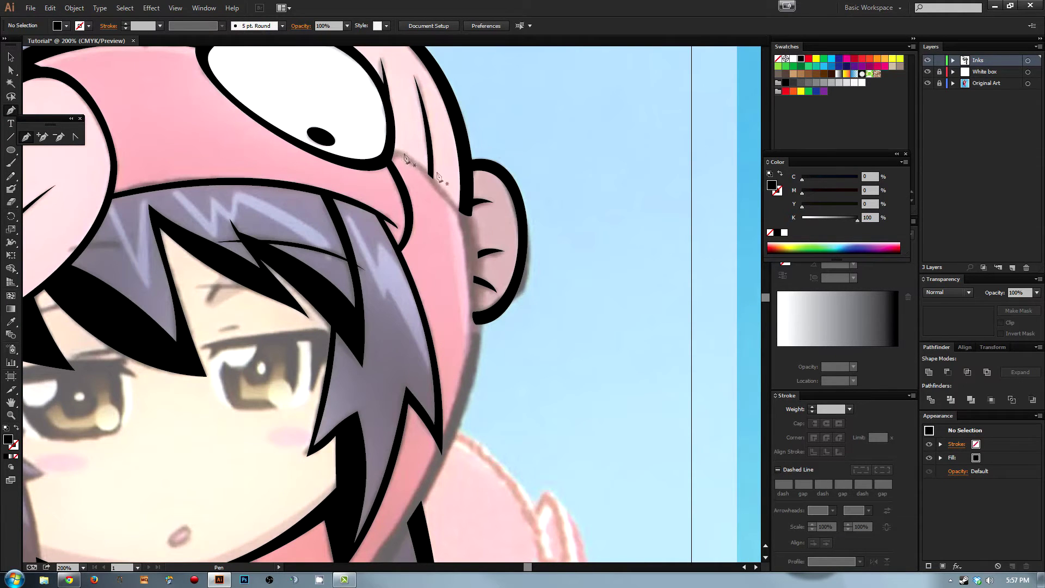
left_click_drag(412, 454, 480, 291)
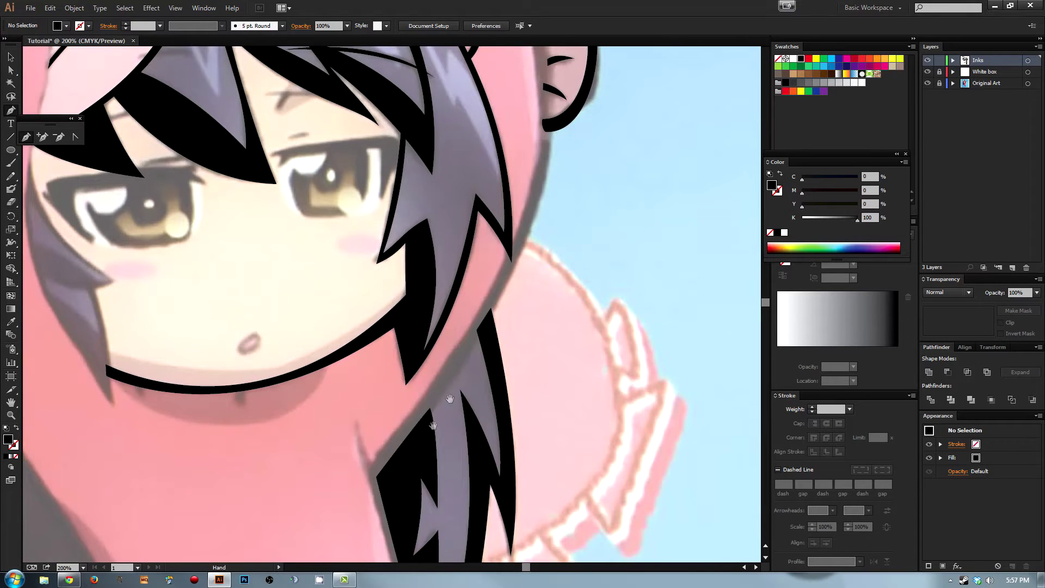
left_click(376, 483)
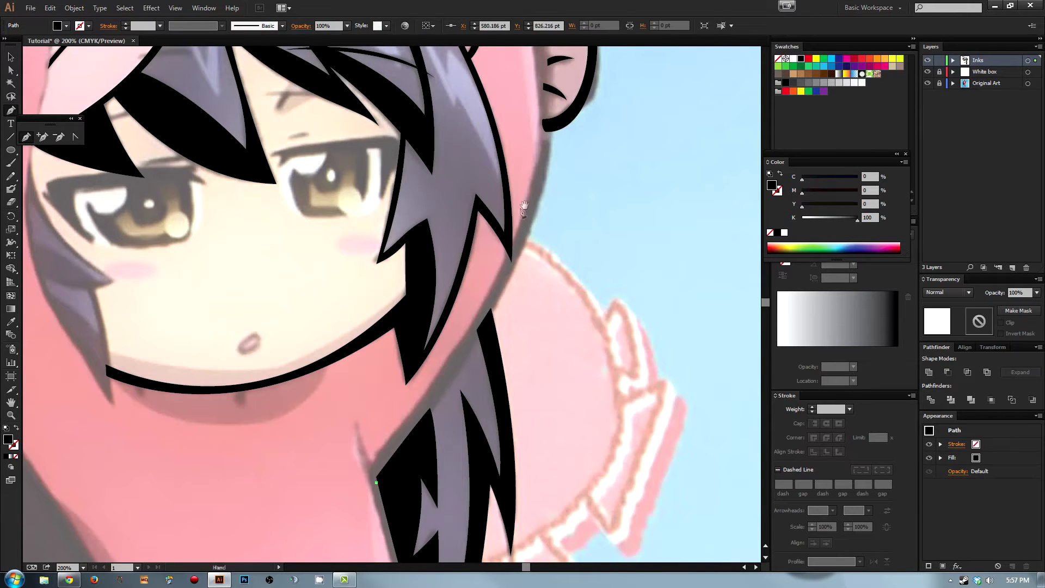
left_click_drag(540, 173, 496, 336)
key("ctrl+minus")
key("ctrl+minus")
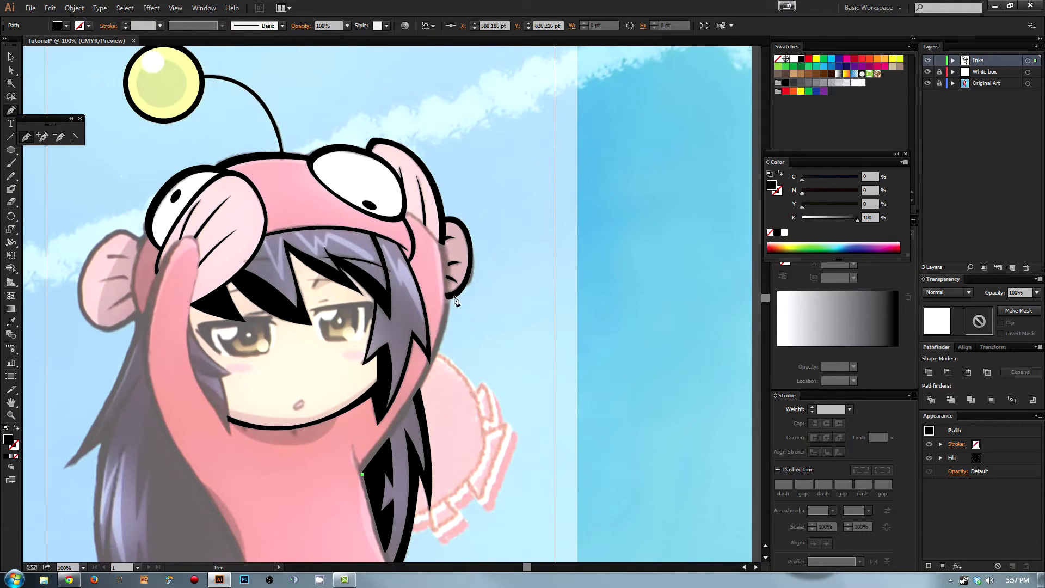
left_click_drag(449, 297, 444, 229)
left_click(444, 230)
left_click_drag(448, 333, 457, 277)
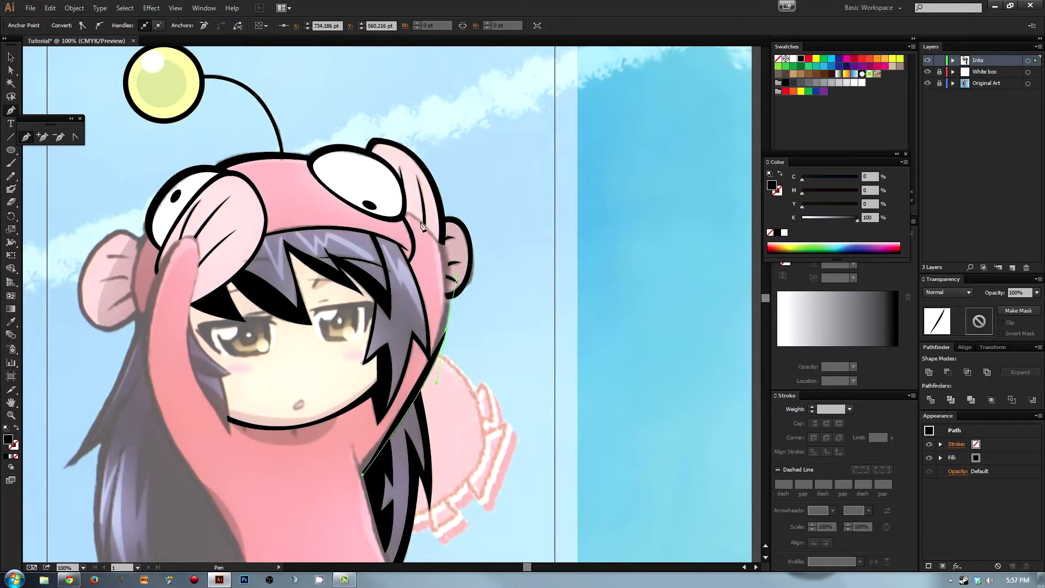
left_click_drag(404, 210, 356, 191)
key("ctrl+z")
key("ctrl+z")
Step: Continue the arm's outer edge past the ear fin and curve it over the hand to the hood's eye
left_click_drag(442, 240, 433, 233)
left_click_drag(434, 231, 412, 221)
left_click(404, 211)
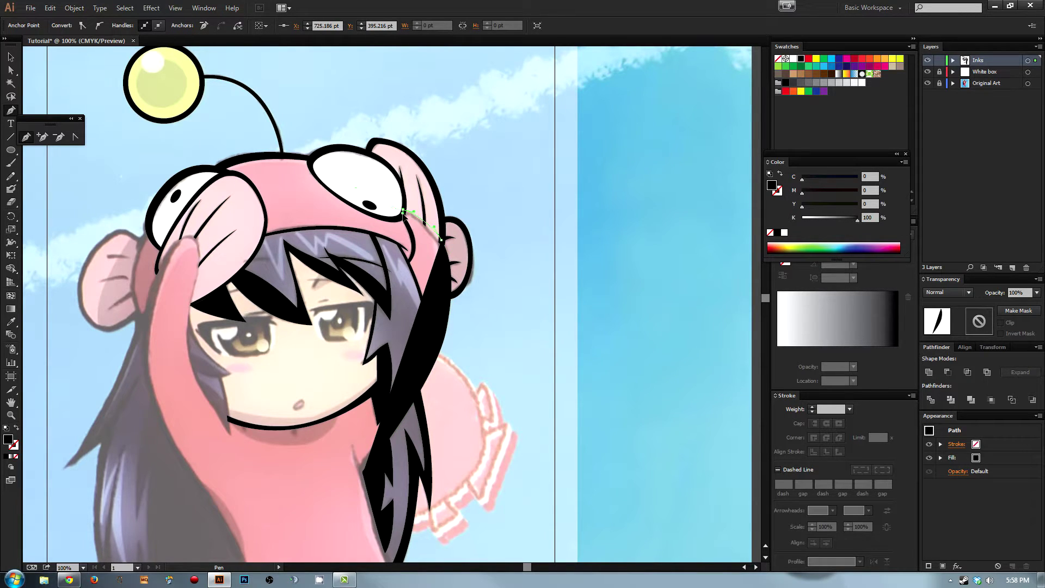
left_click(403, 212)
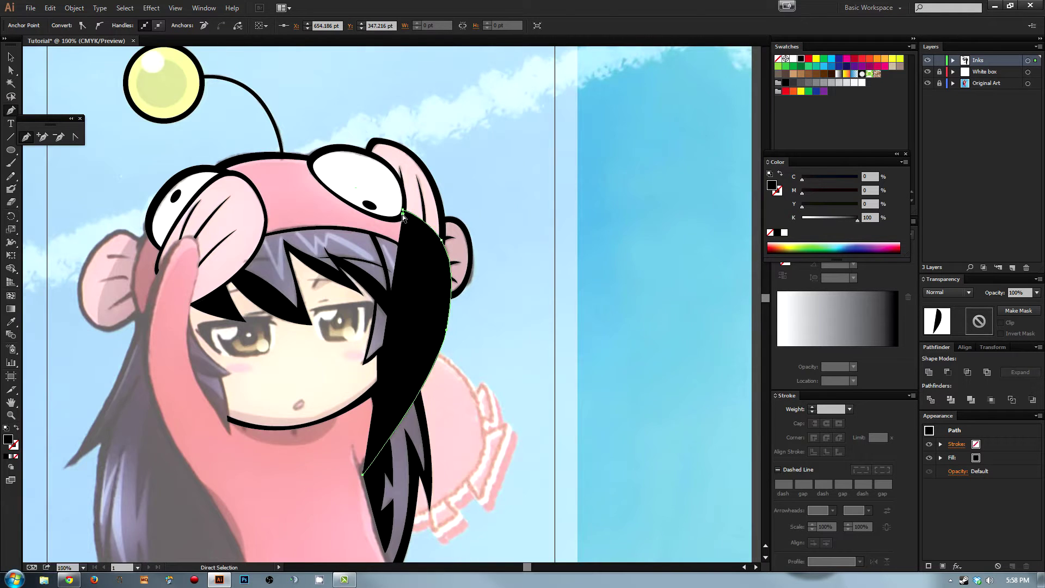
Step: Swap the arm path's fill and stroke so it shows as an outline, and add a short end segment below the hood's eye
key("ctrl+equal")
left_click_drag(383, 214, 373, 335)
key("shift+x")
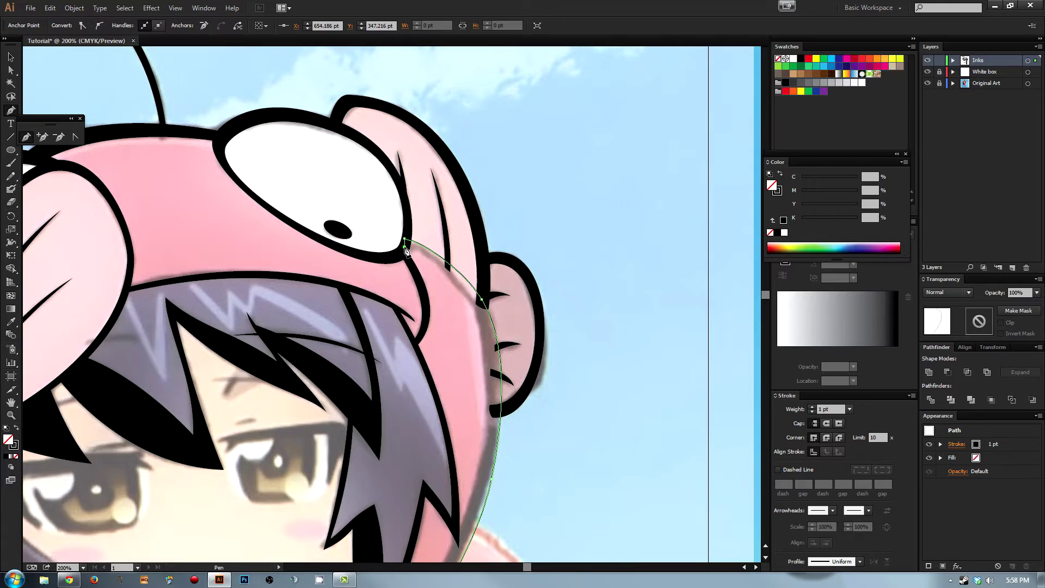
left_click_drag(406, 251, 407, 256)
key("alt")
key("ctrl+shift+a")
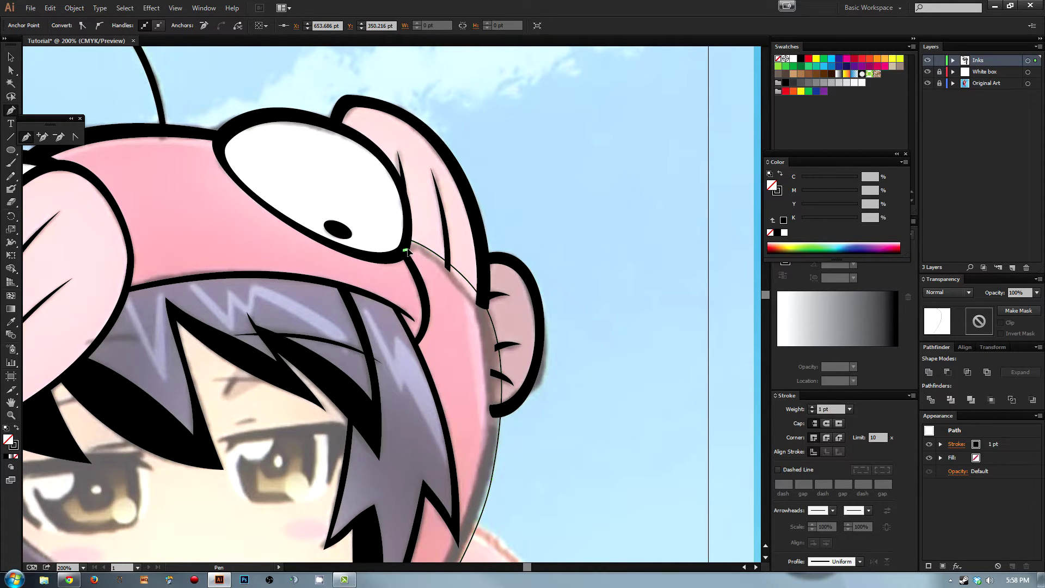
Step: Trace the arm line's inner edge from the hood's eye back down to the armpit and close the shape
left_click_drag(432, 255, 482, 328)
left_click_drag(483, 480, 558, 201)
left_click(422, 404)
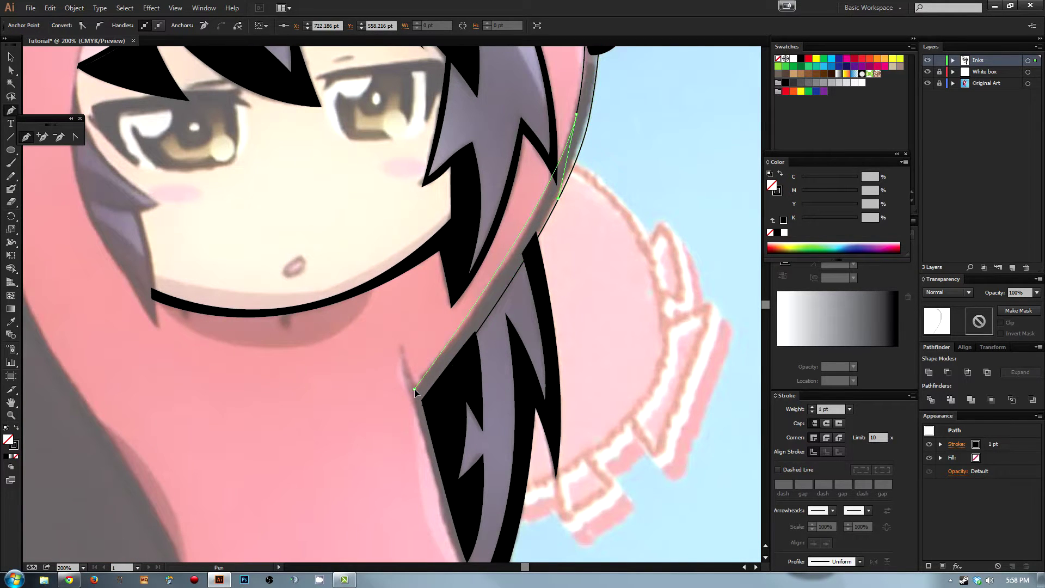
left_click(414, 389)
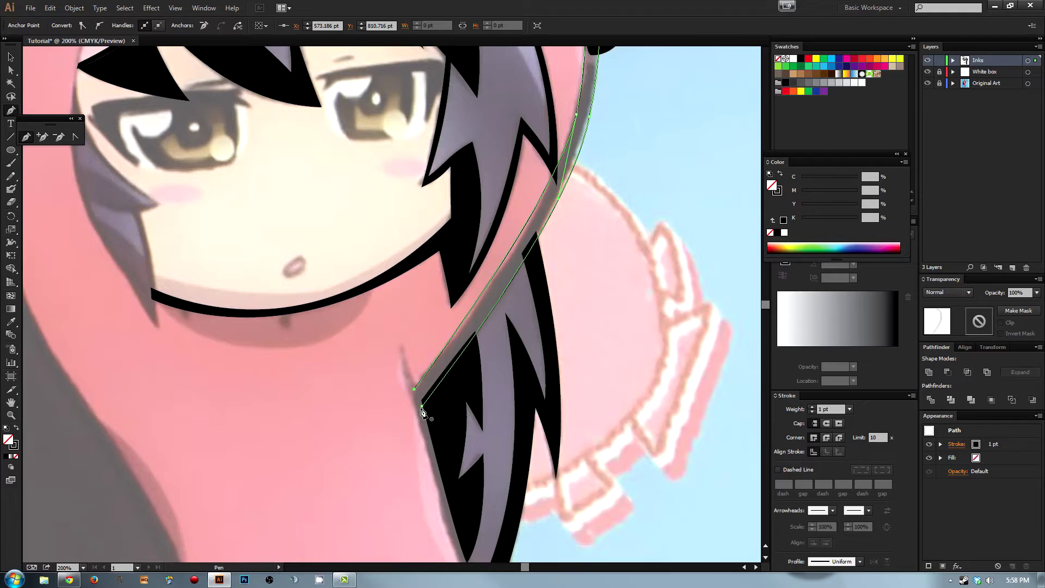
Step: Adjust the direction handles along the arm line's inner edge beside the ear fin to even out its thickness
left_click_drag(577, 112, 522, 216)
key("a")
left_click(521, 208)
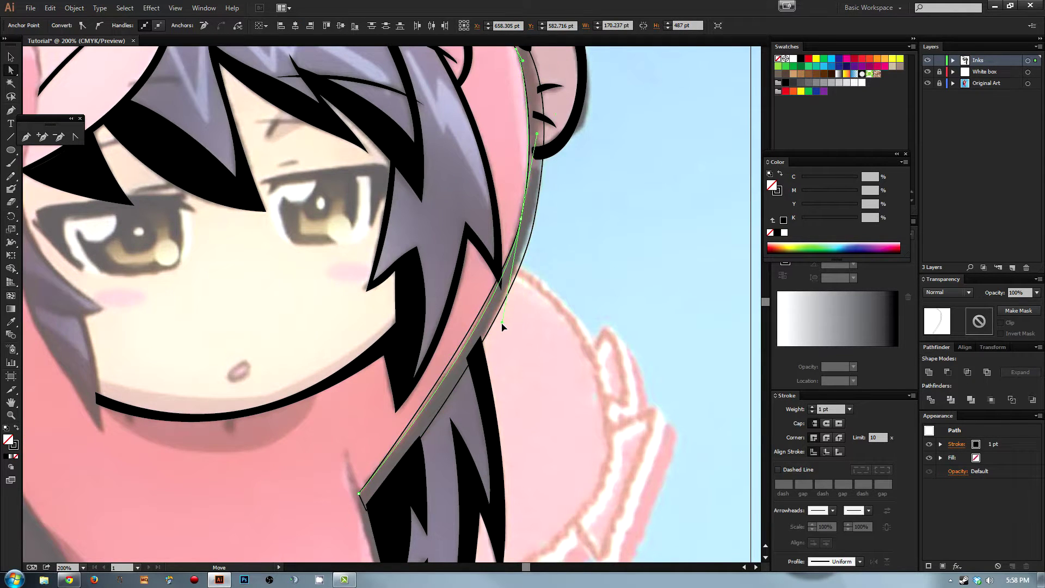
scroll(506, 302, "up", 6)
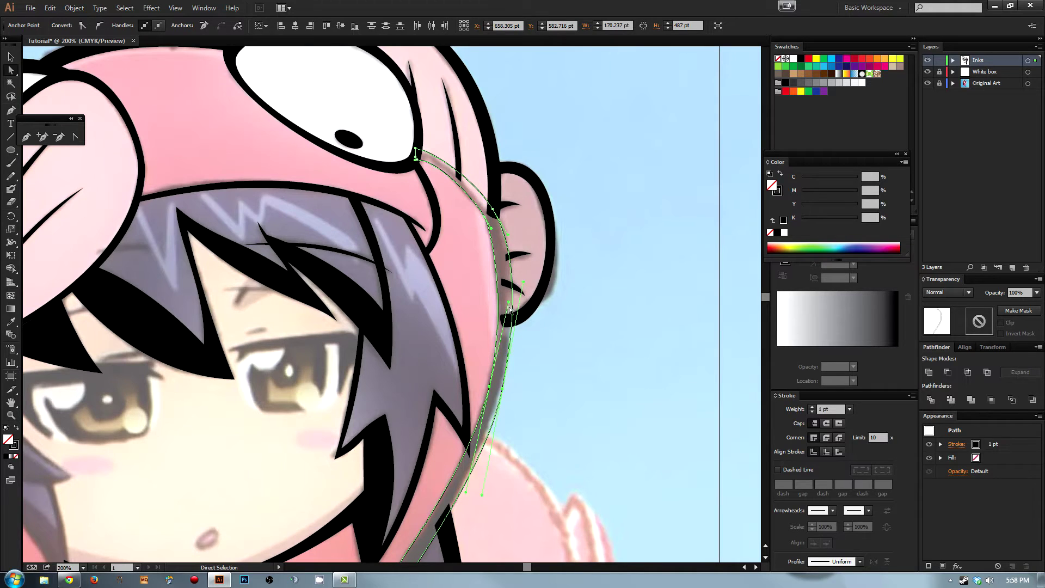
left_click_drag(509, 307, 477, 346)
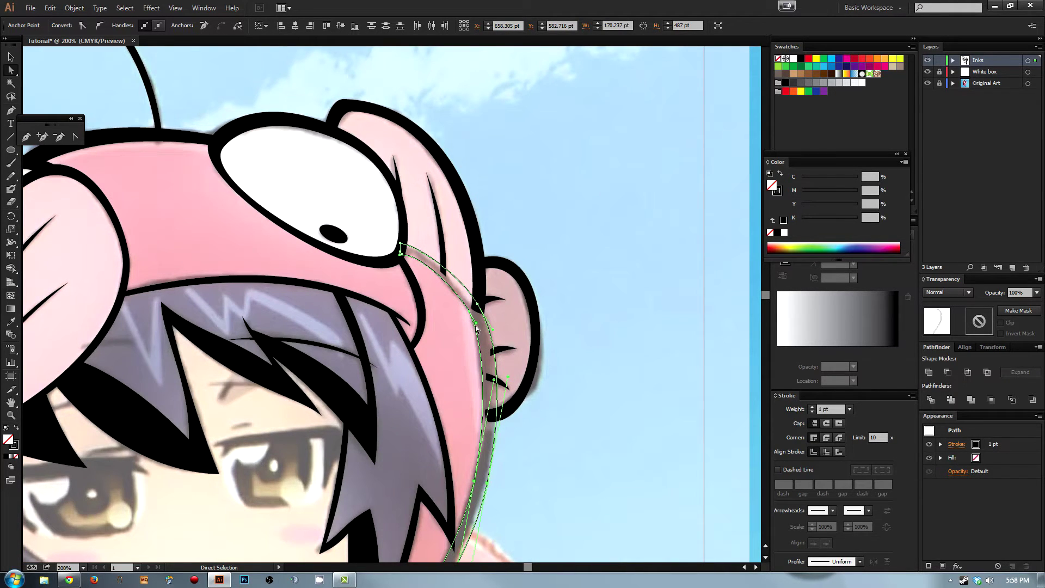
left_click_drag(476, 324, 483, 331)
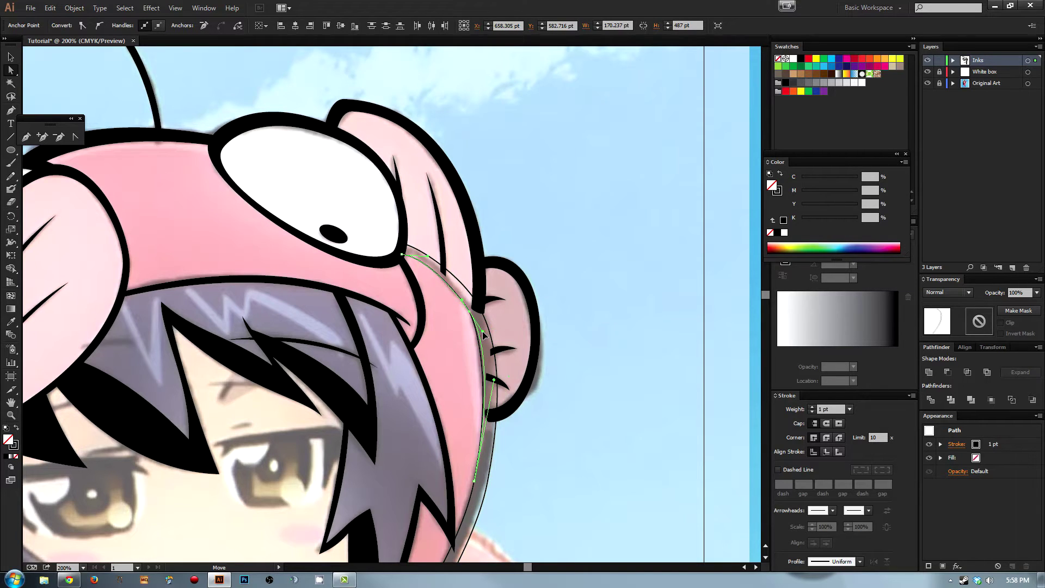
Step: Refine the inner edge's upper anchor and handle near the hand, make the arm line solid black, and deselect it
left_click(474, 302)
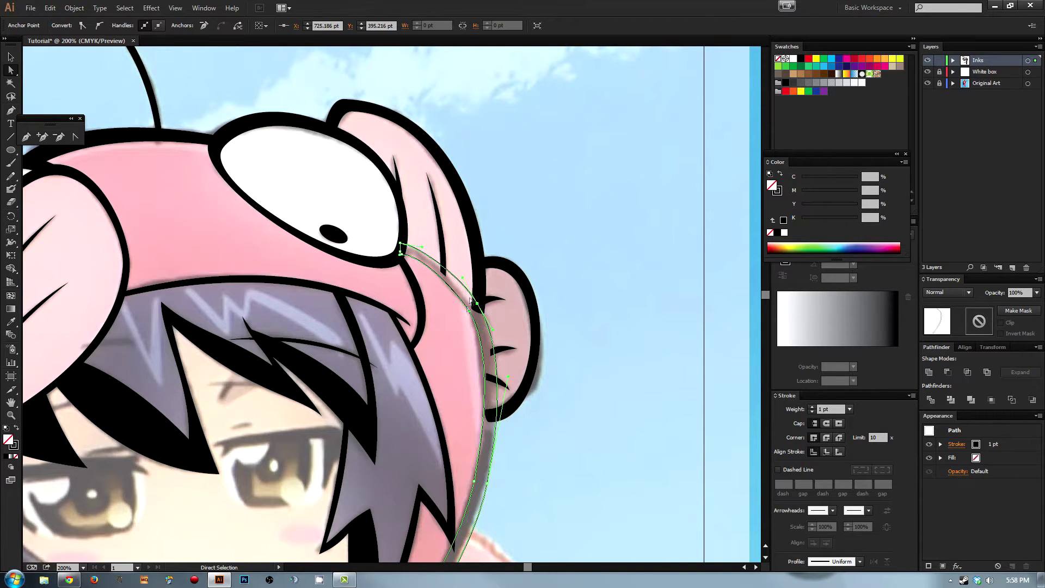
left_click_drag(470, 313, 465, 304)
left_click(462, 304)
left_click_drag(463, 304, 451, 290)
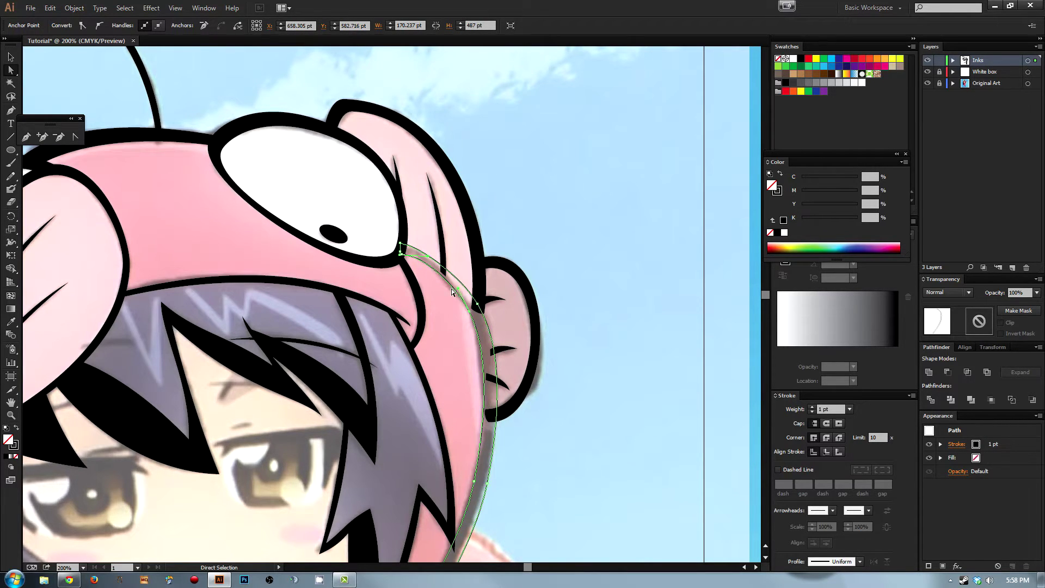
left_click(580, 281)
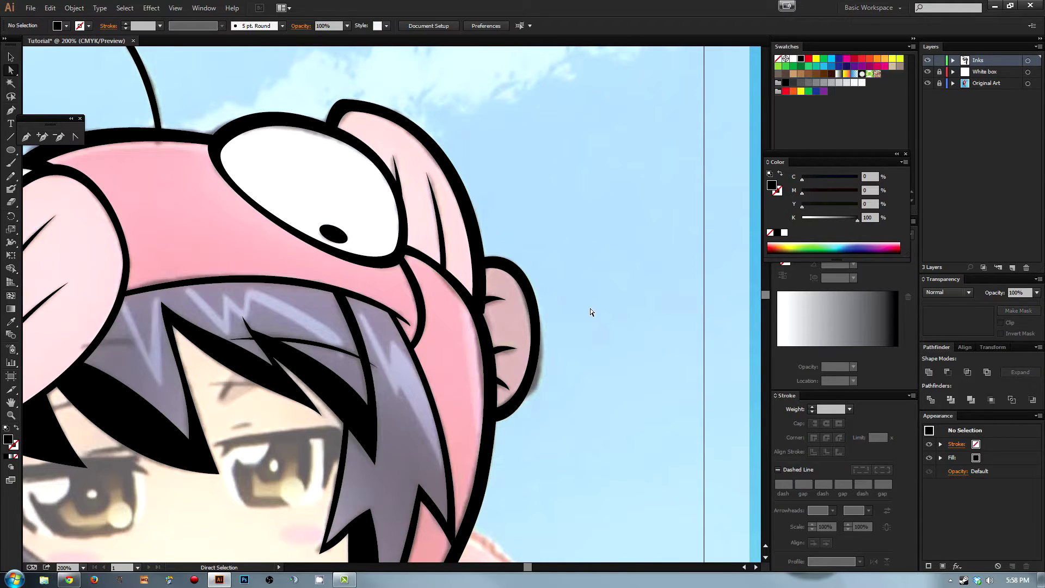
Step: Tuck the lower tip of the long fin's outline into the arm line, adjust its outer curve handle, and deselect it
left_click(482, 314)
left_click_drag(482, 242, 435, 327)
left_click_drag(308, 283, 437, 385)
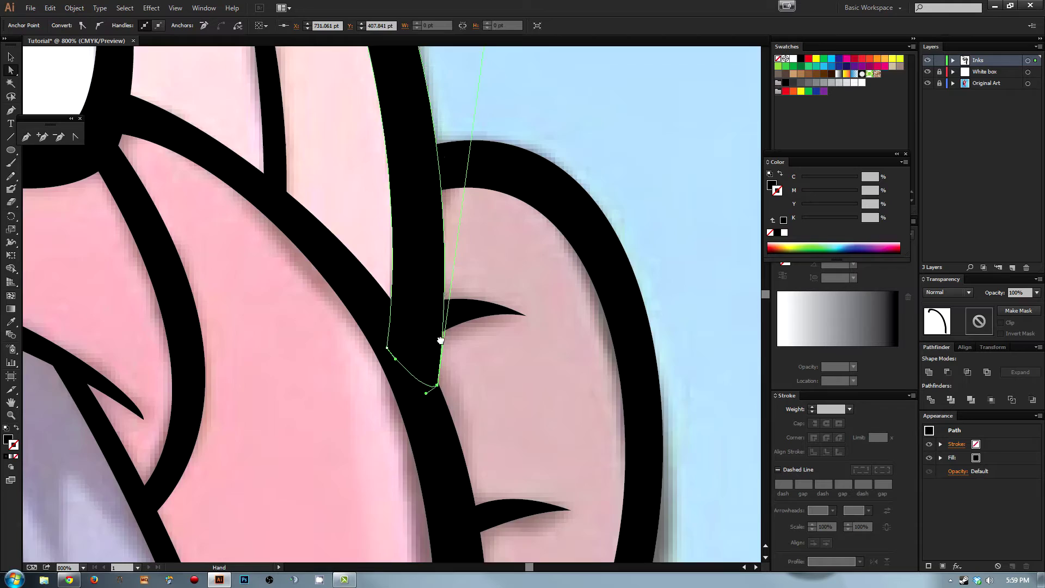
left_click_drag(445, 129, 427, 250)
left_click_drag(466, 159, 465, 138)
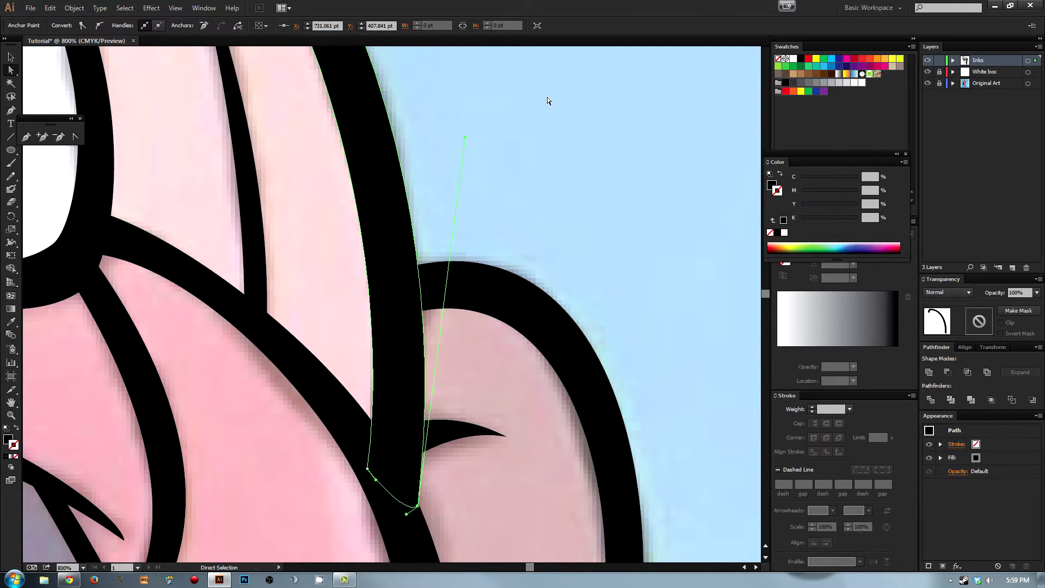
key("ctrl+minus")
key("ctrl+minus")
key("ctrl+minus")
key("ctrl+minus")
key("ctrl+minus")
left_click(429, 260)
left_click_drag(429, 260, 525, 263)
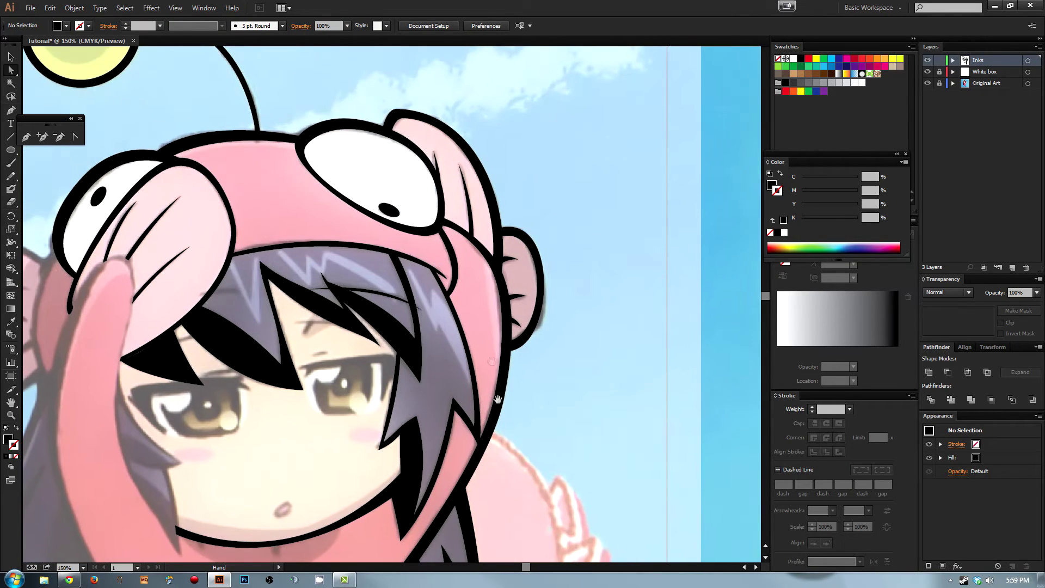
Step: Hide the Original Art layer to check the inked lines on their own, and show it again
left_click(928, 84)
key("ctrl+minus")
key("ctrl+minus")
left_click_drag(449, 301, 498, 255)
left_click(928, 84)
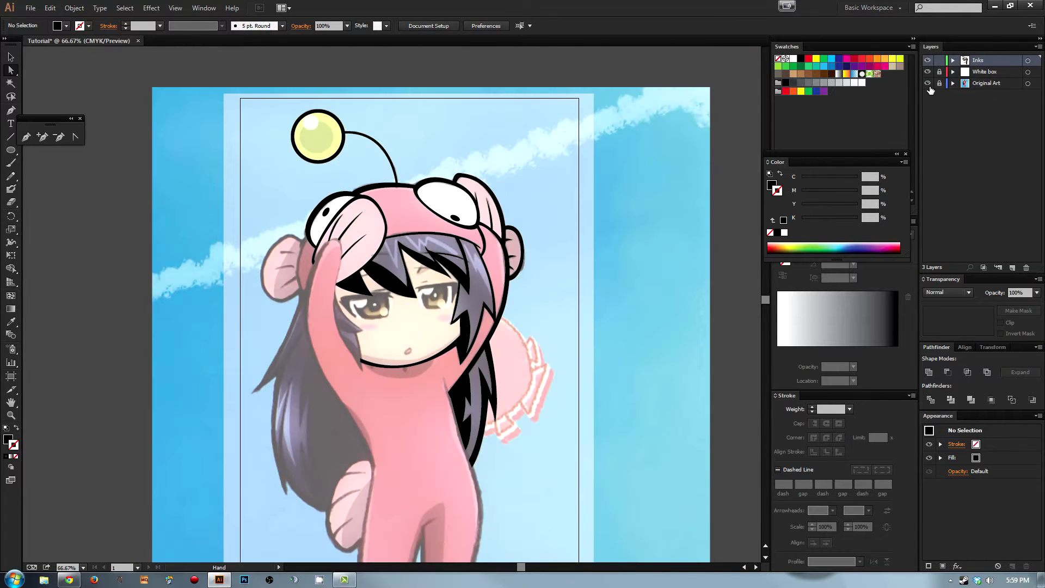
left_click_drag(472, 257, 508, 230)
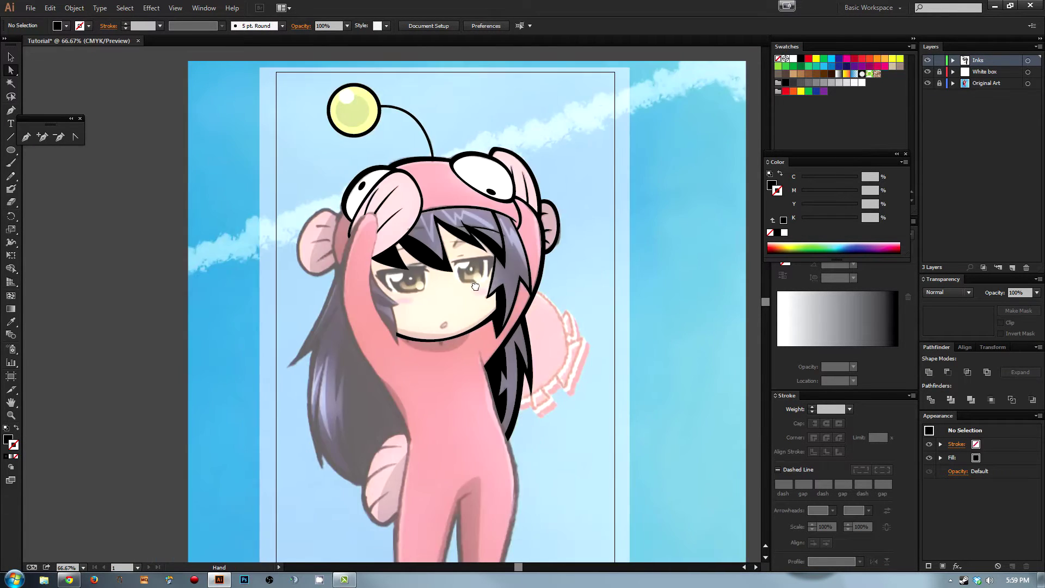
Step: Trace the small dark fold mark under the middle of the chin line as a closed black Pen shape
key("ctrl+space")
left_click_drag(373, 298, 498, 395)
left_click_drag(433, 320, 435, 326)
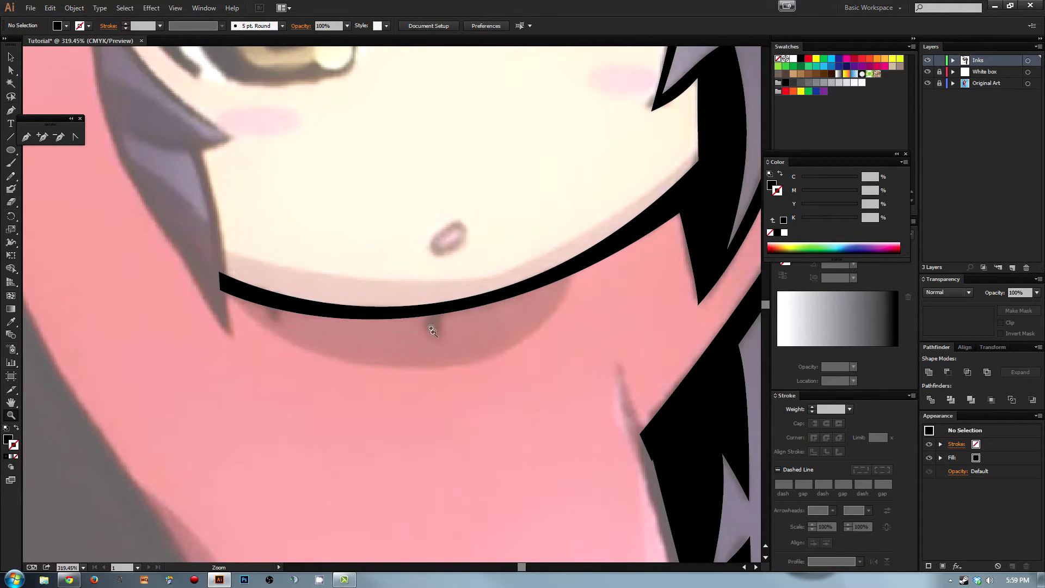
left_click(443, 308)
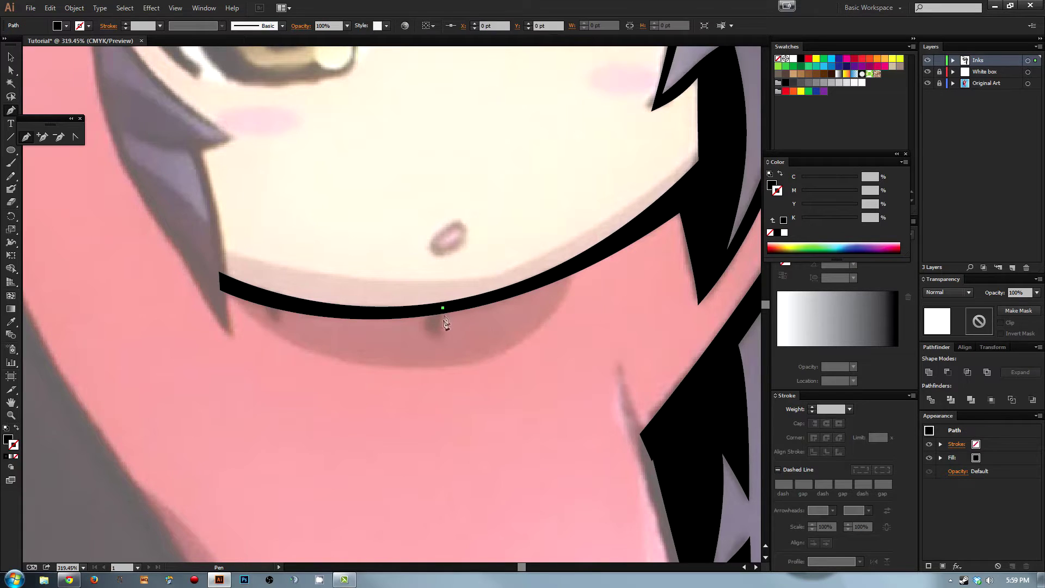
left_click_drag(443, 337, 532, 358)
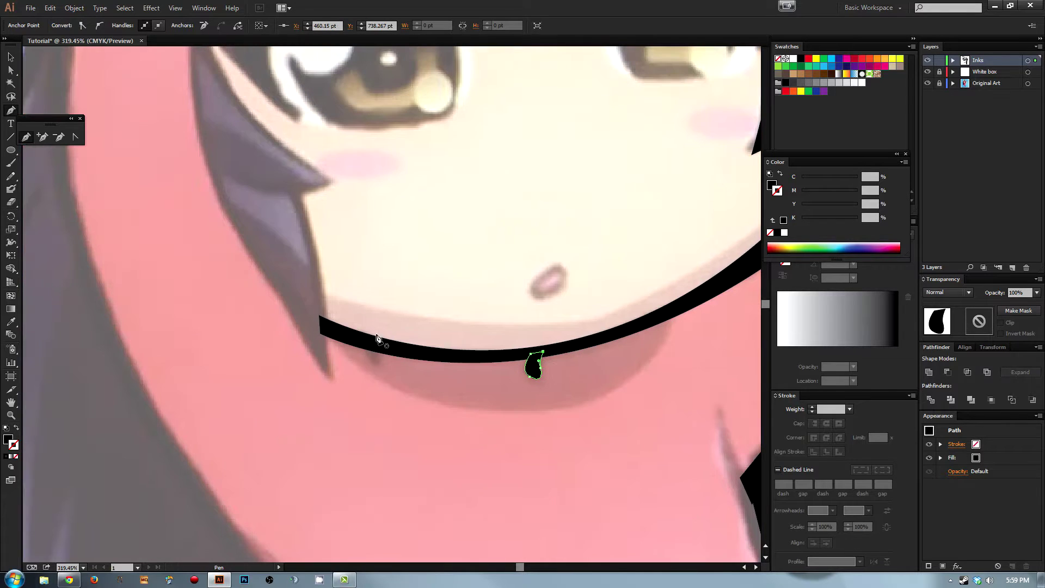
Step: Trace the second small fold mark under the chin line near the hair tip as a closed black shape, and deselect it
left_click(378, 346)
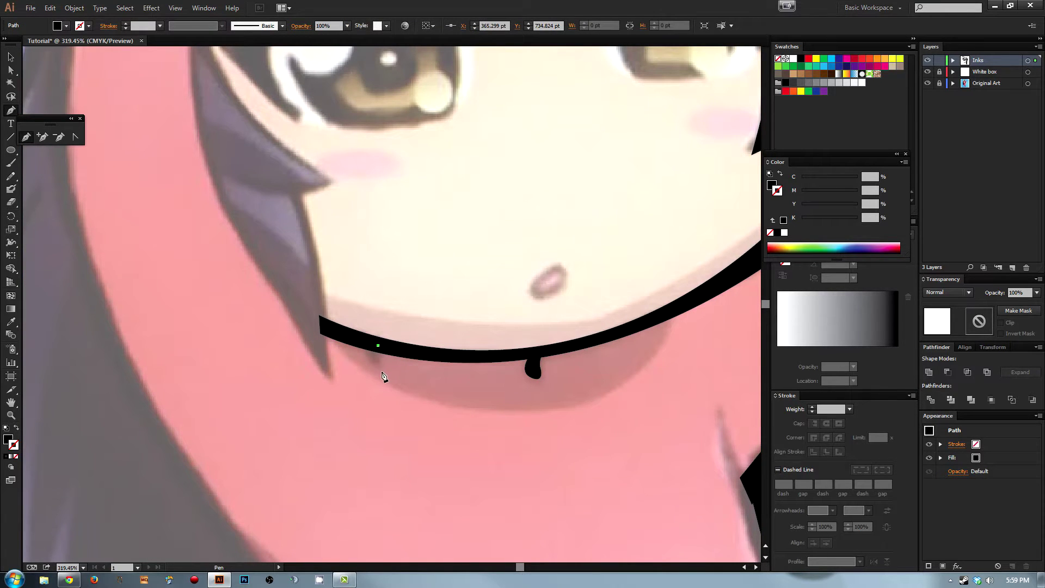
left_click_drag(368, 366, 364, 338)
left_click(378, 346)
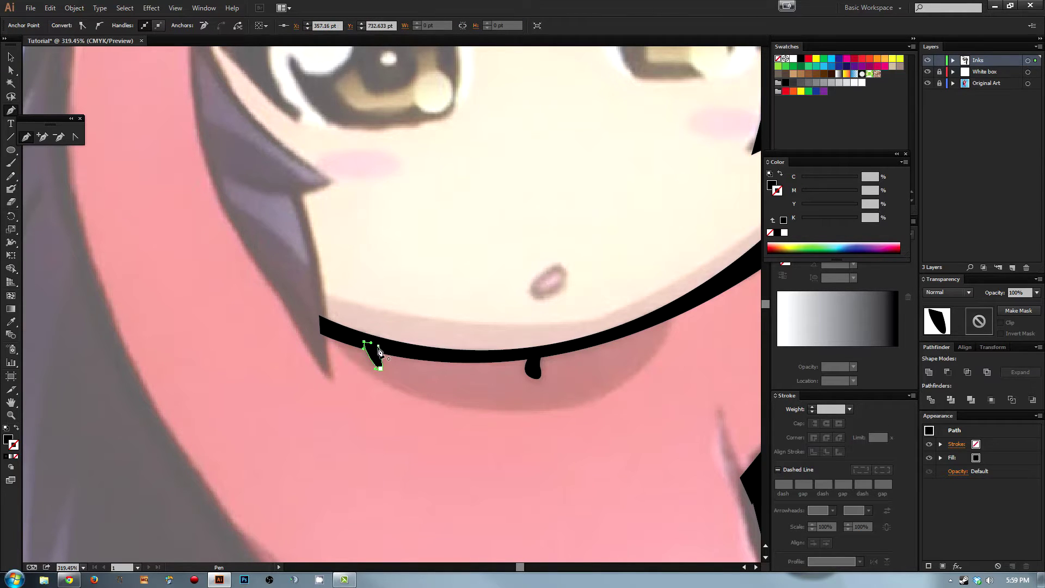
key("a")
left_click(436, 392)
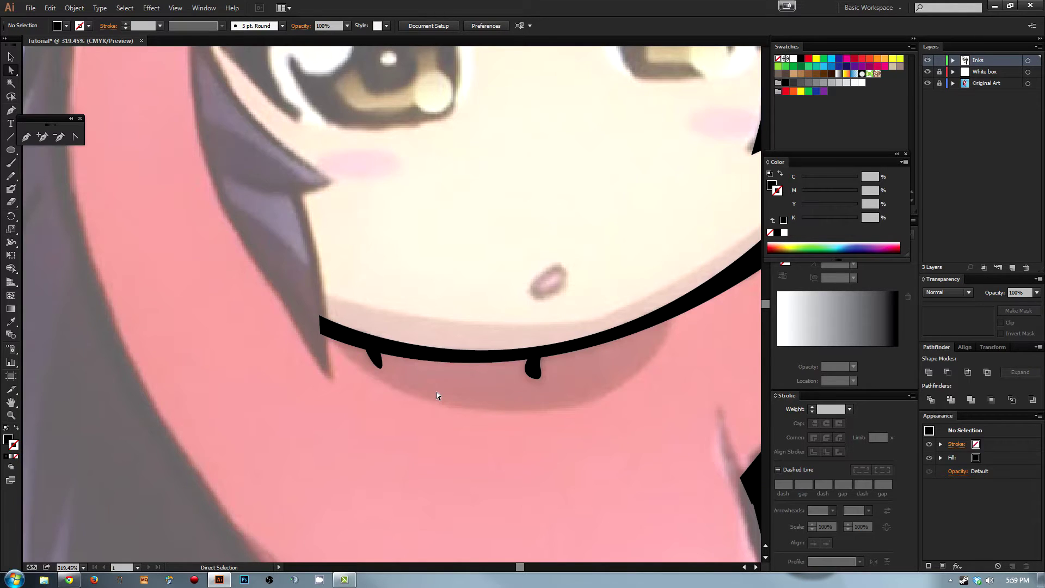
Step: Start a Pen path for the dark band between the hood and the left ear fin, anchored at the band's lower end
key("ctrl+minus")
key("ctrl+minus")
key("ctrl+minus")
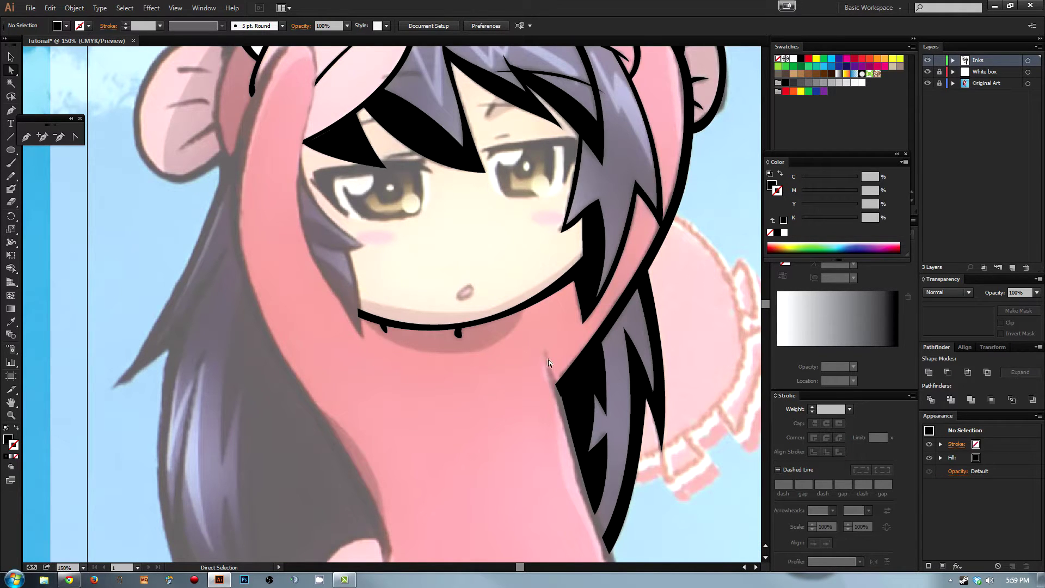
key("space")
left_click_drag(368, 303, 433, 376)
left_click_drag(387, 281, 416, 359)
left_click_drag(370, 325, 405, 343)
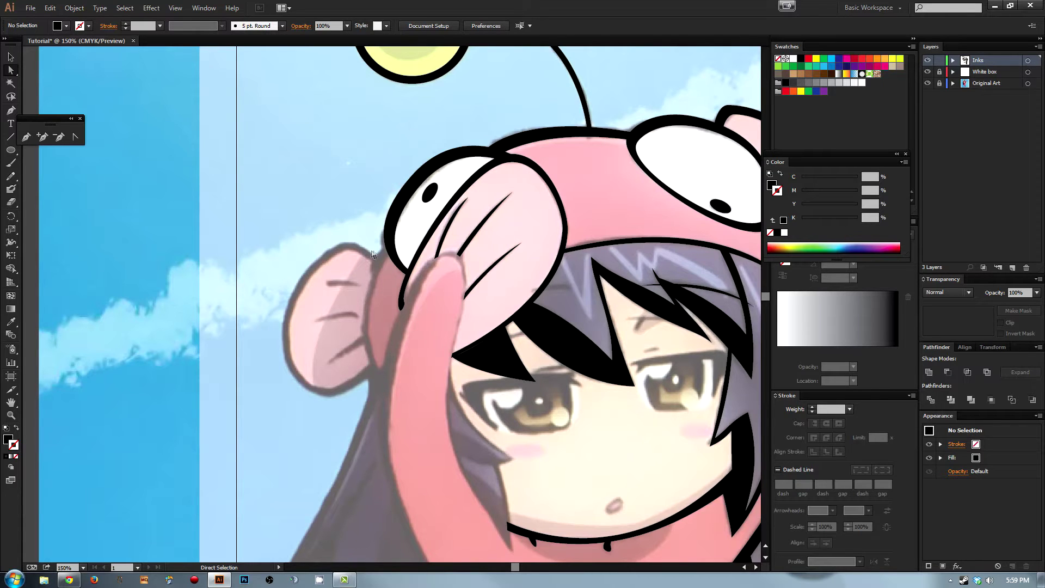
key("ctrl+equal")
key("ctrl+equal")
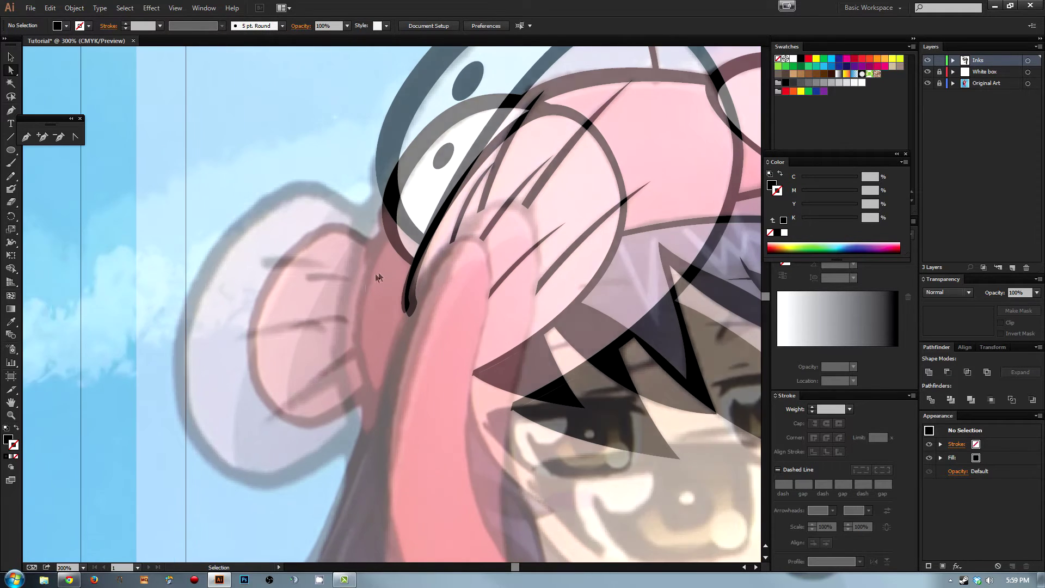
key("o")
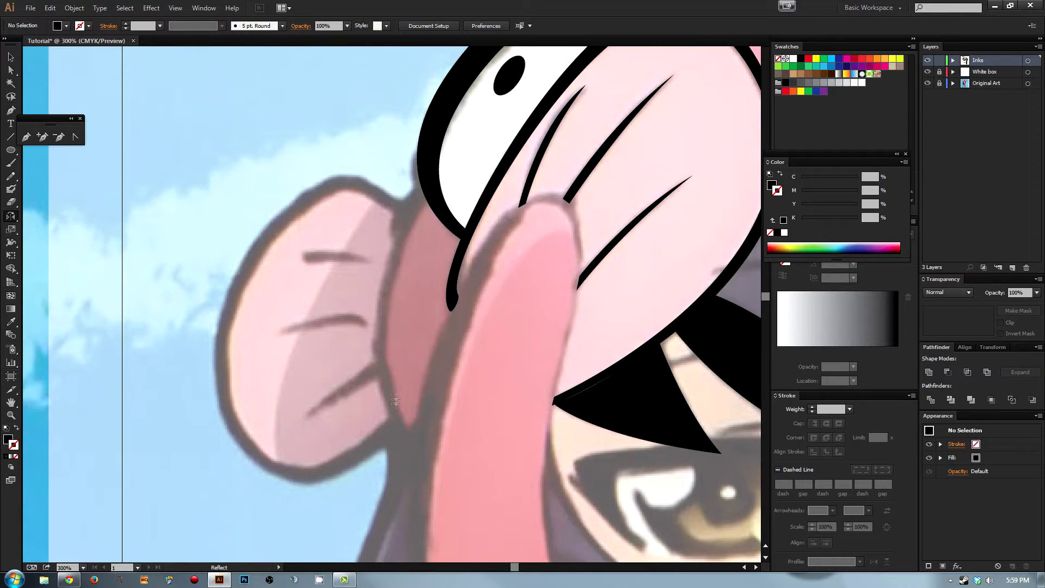
key("p")
left_click(413, 439)
left_click_drag(380, 379, 387, 340)
left_click(387, 322)
left_click(394, 266)
left_click_drag(394, 266, 390, 252)
left_click(430, 199)
left_click(422, 176)
left_click_drag(374, 321, 367, 404)
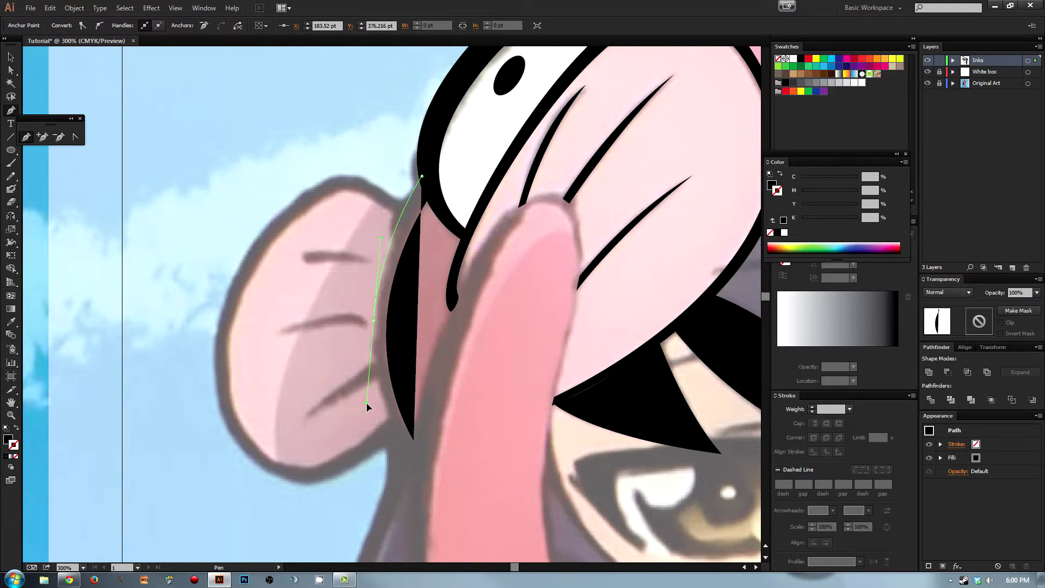
left_click(413, 440)
left_click(399, 450)
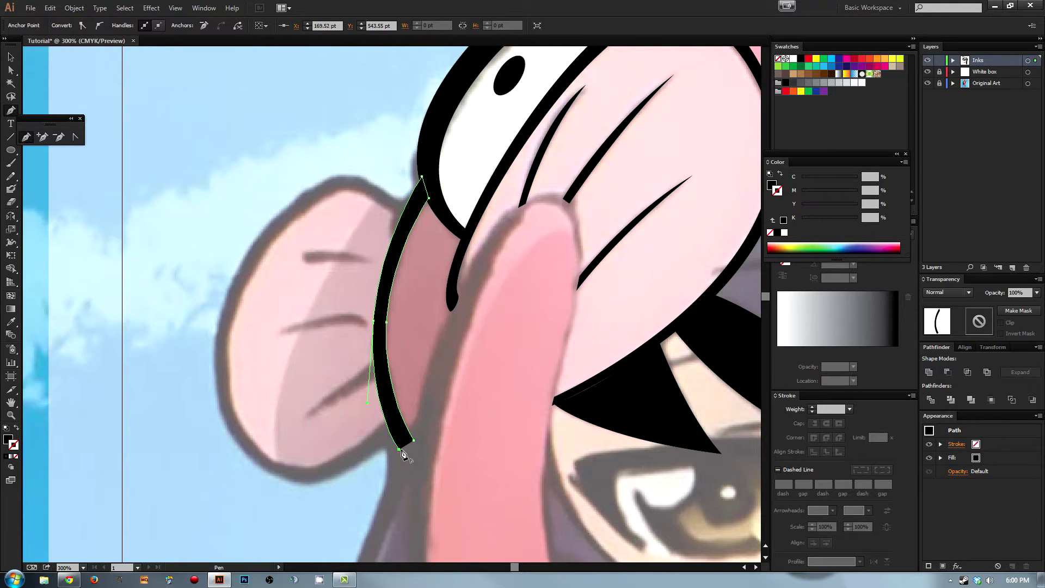
key("ctrl+z")
key("ctrl+z")
key("ctrl+z")
key("ctrl+z")
key("ctrl+z")
Step: Trace the curved band between the hood and left ear fin as a closed shape, swap it to a black outline without fill, and deselect it
left_click_drag(429, 196, 515, 61)
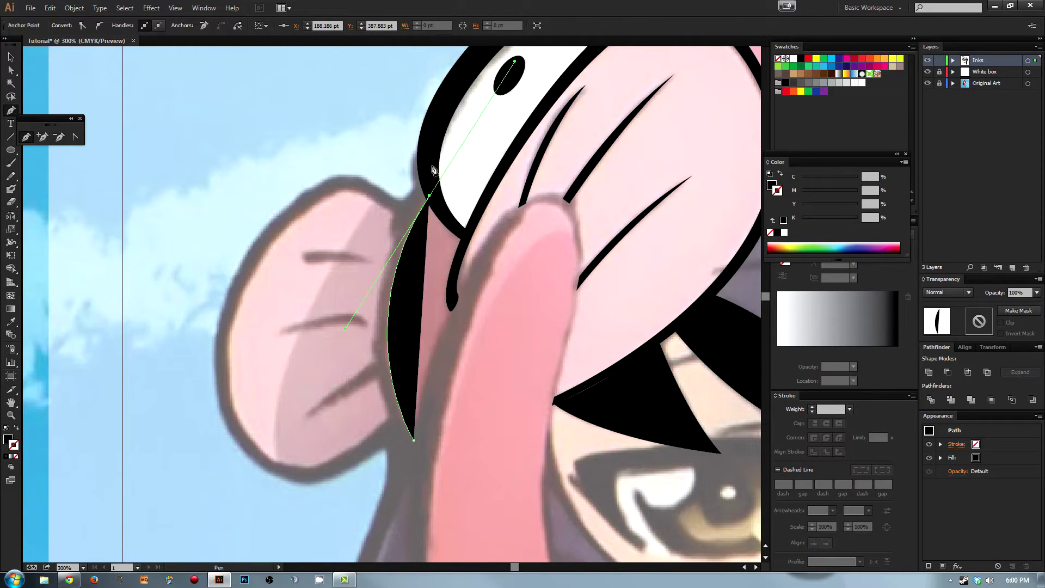
left_click(429, 193)
left_click_drag(424, 177, 311, 308)
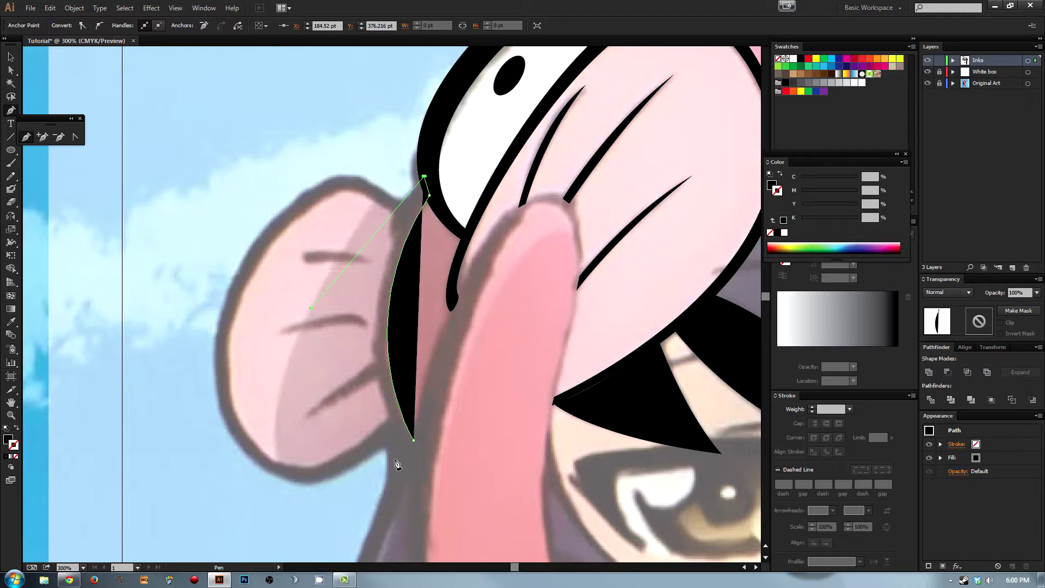
left_click(395, 458)
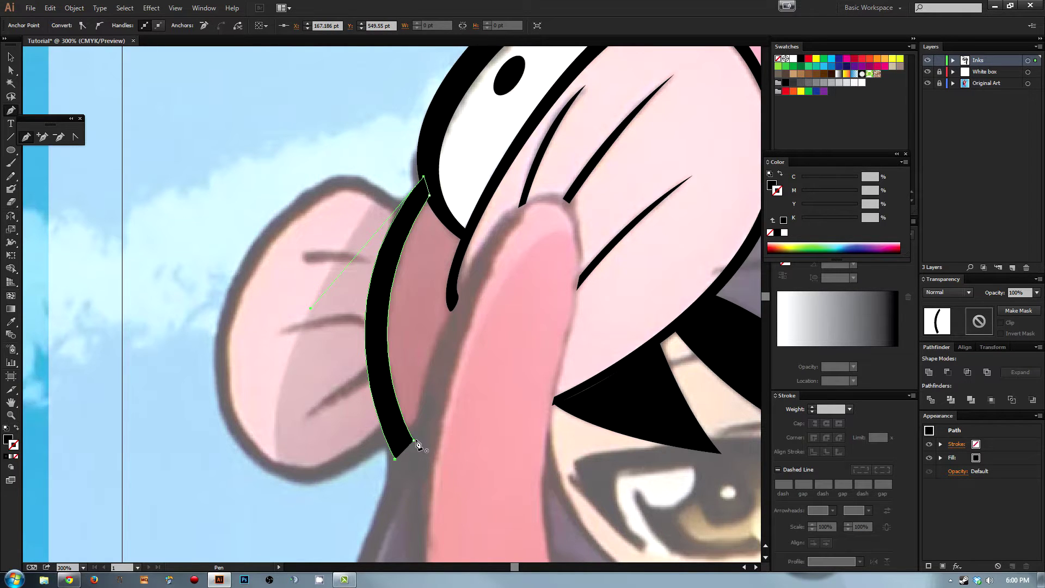
left_click(414, 441)
key("shift+x")
key("a")
left_click_drag(389, 259, 439, 274)
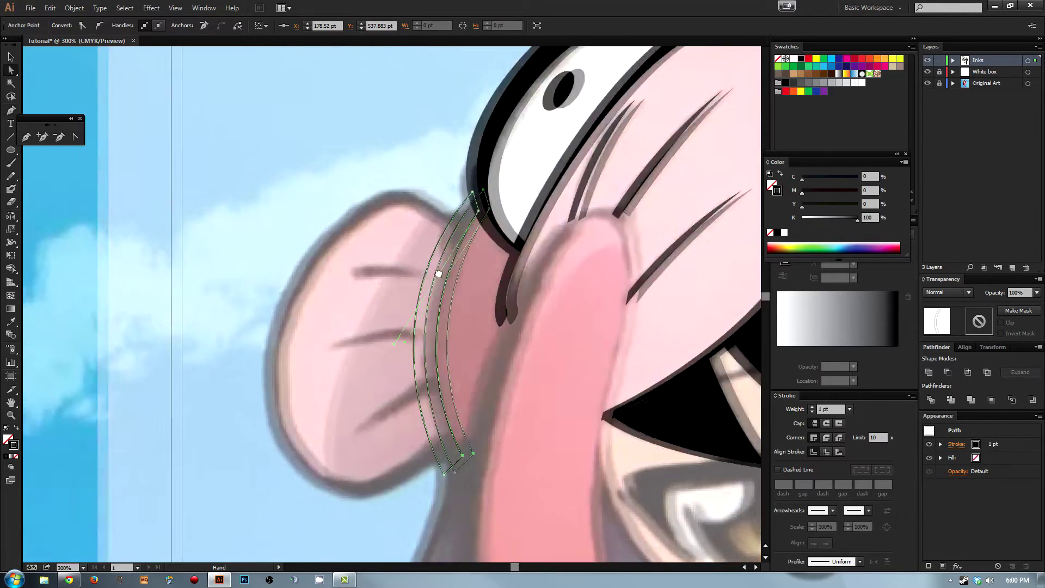
left_click(416, 245)
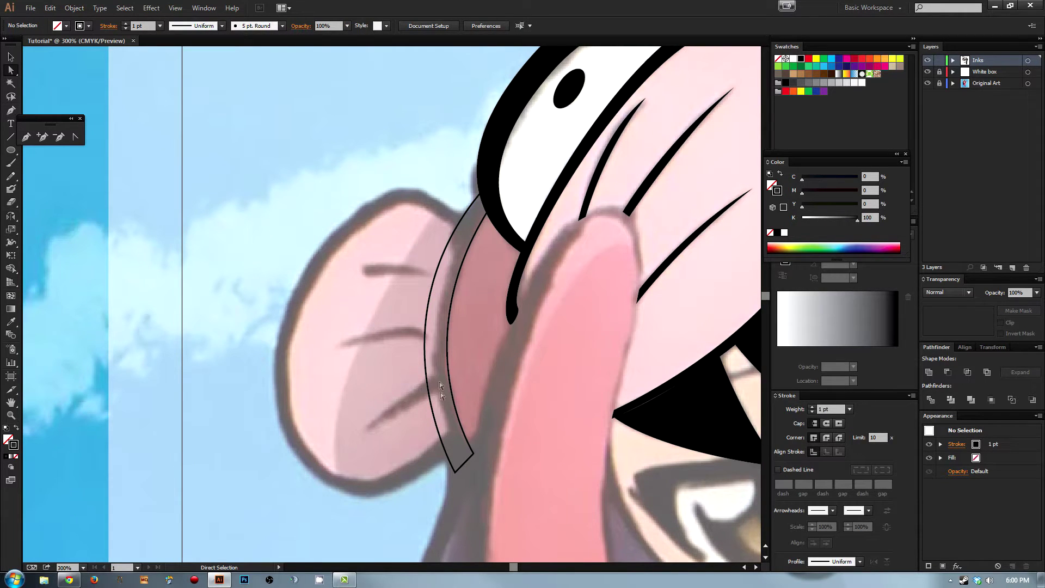
Step: Trace the lowest fold line on the left ear fin as a closed, tapered Pen shape with its wide end overlapping the band
key("p")
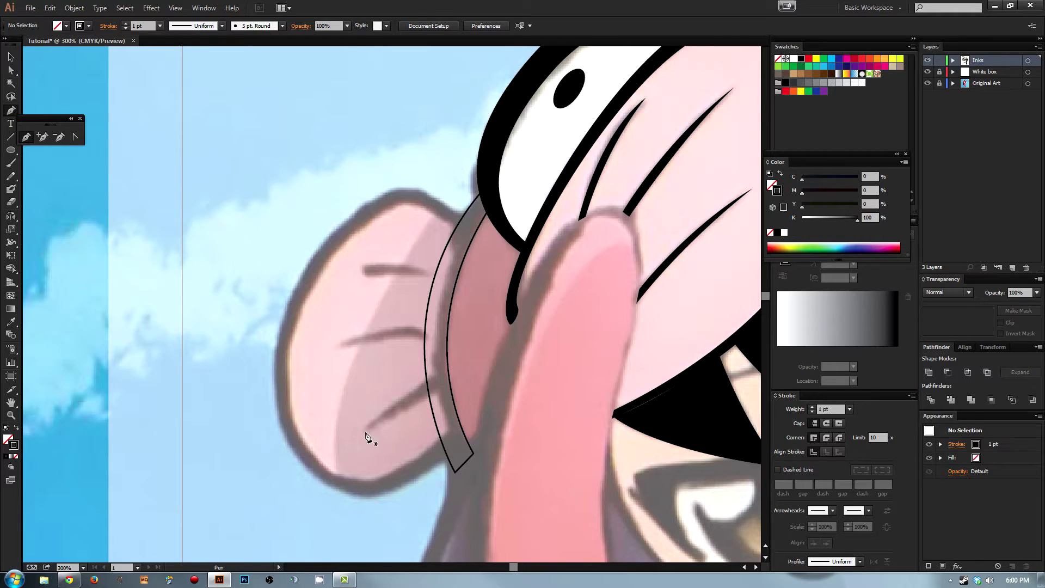
left_click(365, 431)
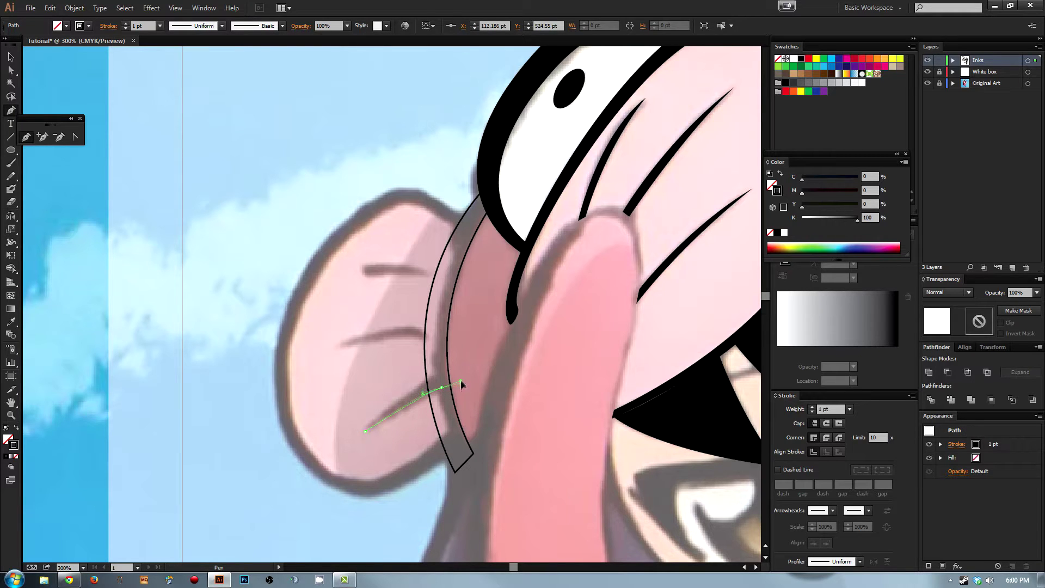
left_click(441, 383)
left_click_drag(441, 381, 402, 380)
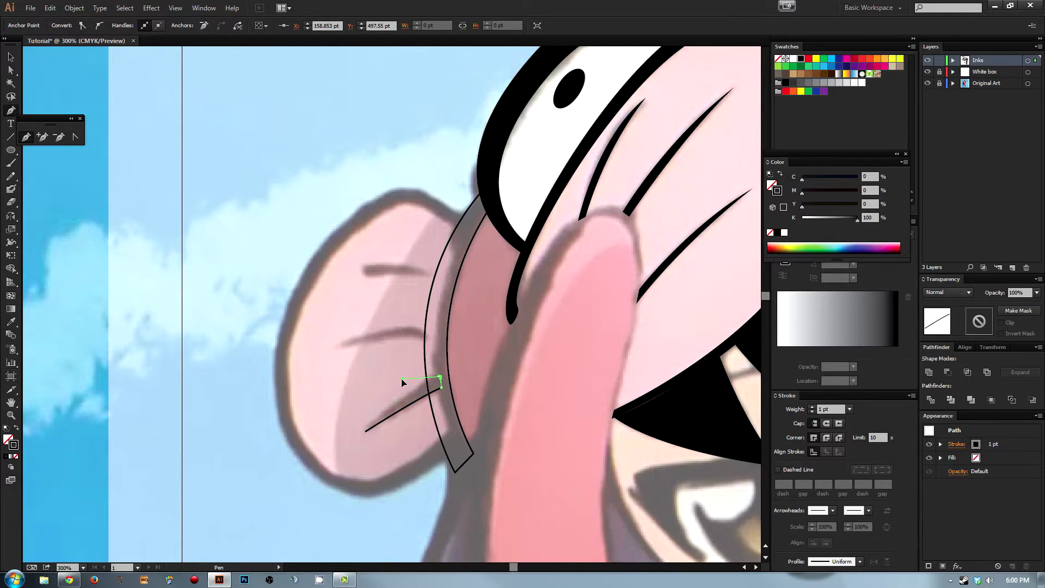
left_click(366, 431)
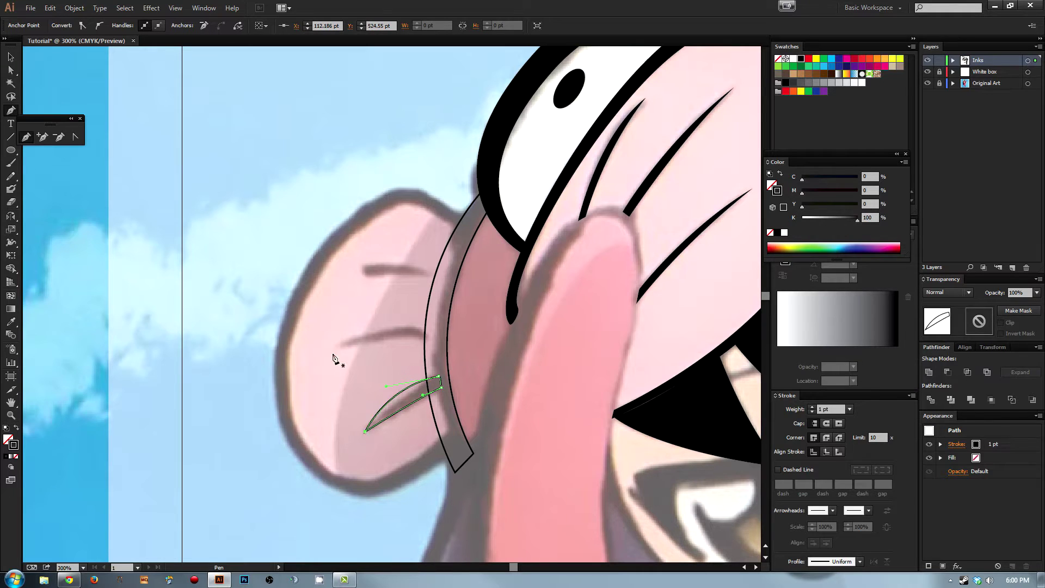
Step: Trace the middle fold line on the left ear fin as a closed, tapered shape reaching into the band
left_click(338, 345)
mouse_move(436, 344)
left_mouse_down()
mouse_move(446, 366)
mouse_move(440, 339)
left_mouse_up()
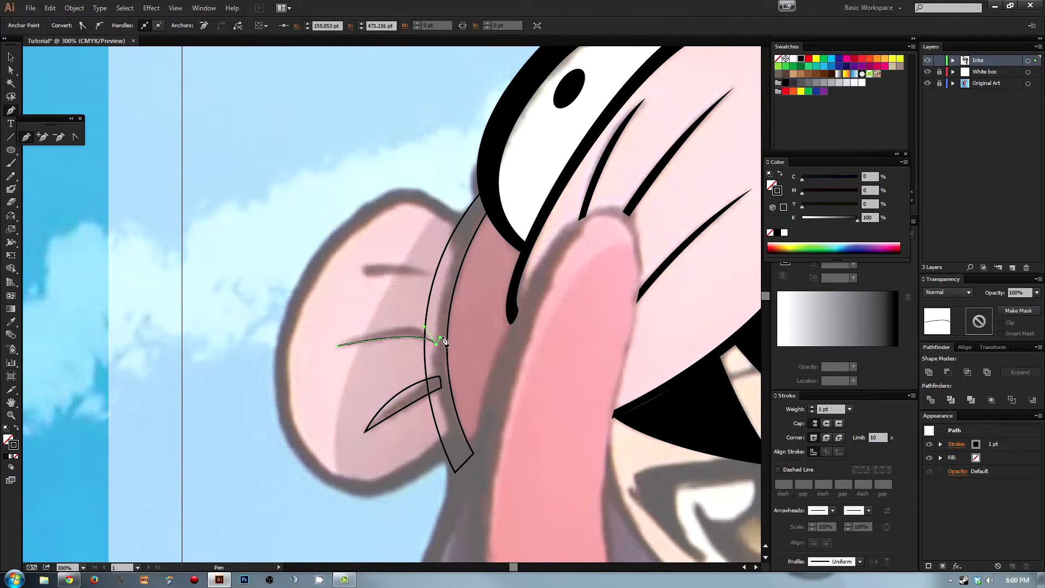
left_click(438, 338)
left_click(338, 345)
Step: Compare the left ear fin's fold lines with the inked fin on the other side of the head
key("a")
left_click_drag(427, 259, 377, 144)
left_click_drag(402, 325, 269, 244)
key("ctrl+minus")
key("ctrl+minus")
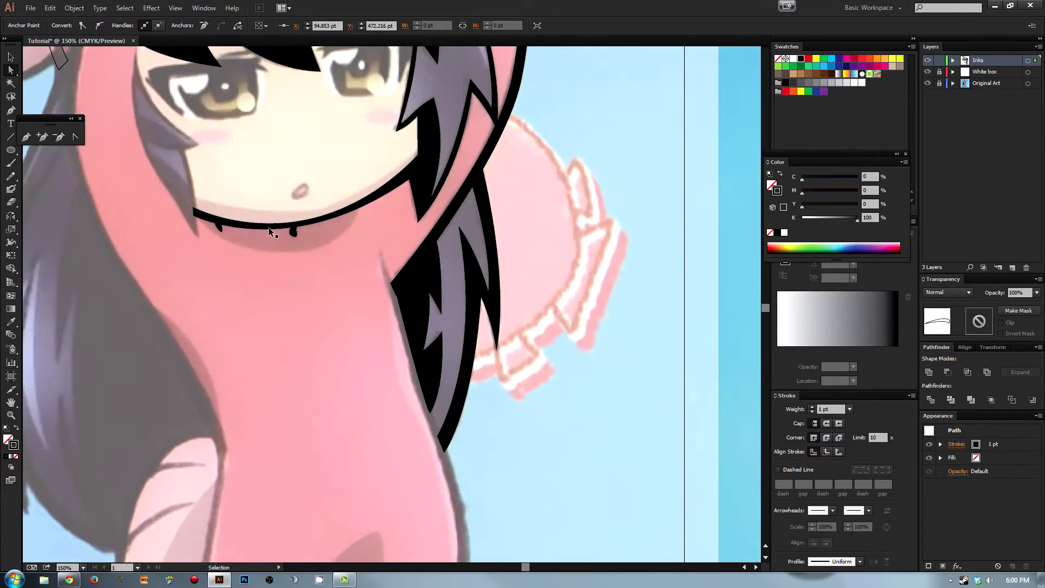
key("ctrl+minus")
scroll(291, 298, "up", 5)
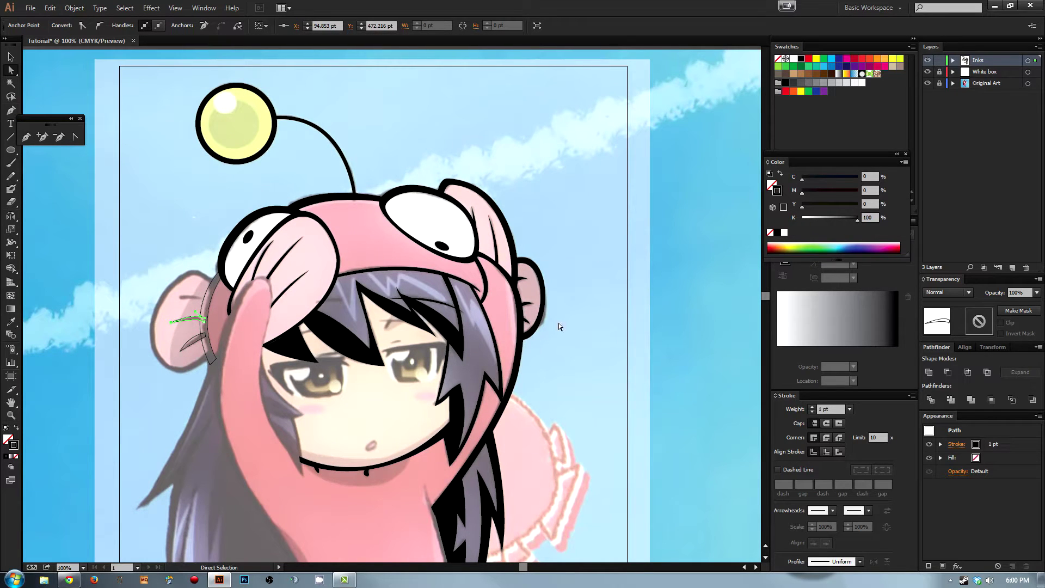
scroll(533, 308, "left", 3)
key("z")
left_click_drag(241, 225, 385, 327)
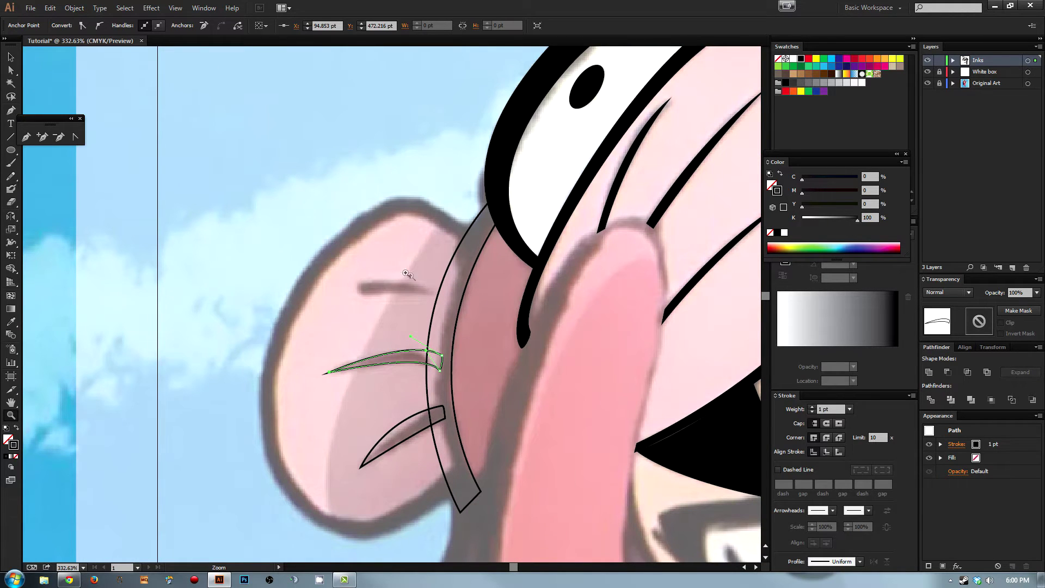
Step: Trace the upper fold line on the left ear fin as a closed, tapered Pen shape reaching into the band, and deselect it
key("p")
left_click(456, 307, "ctrl")
left_click(457, 287)
left_click_drag(356, 288, 328, 301)
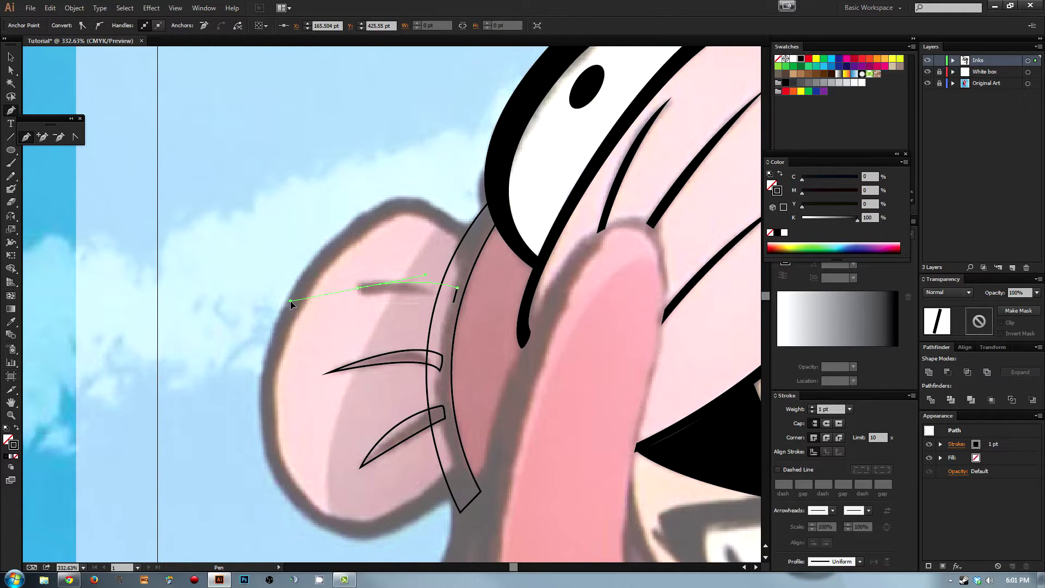
left_click_drag(414, 286, 463, 302)
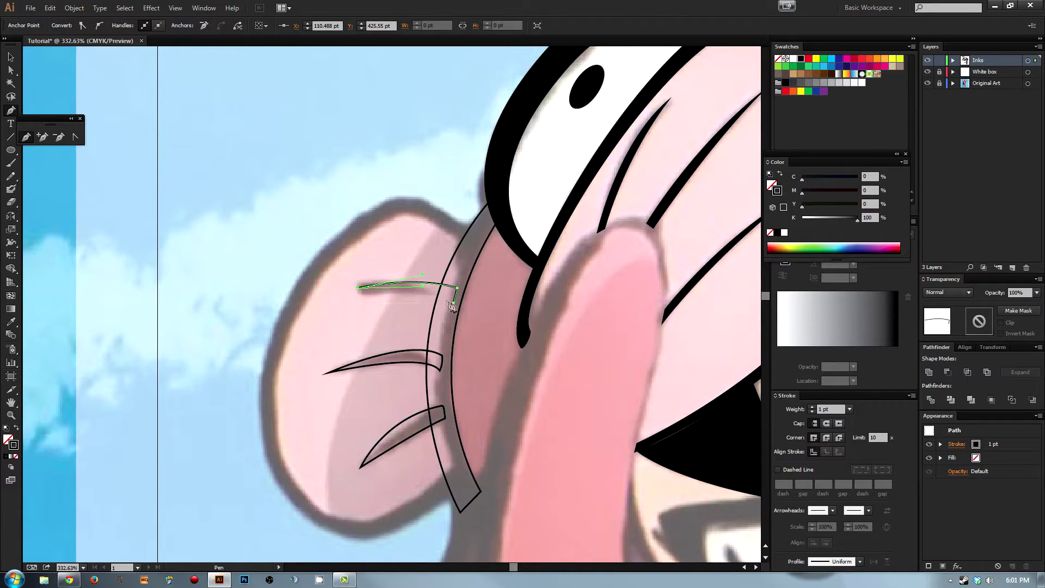
left_click(408, 234, "ctrl")
Step: Select the three fold lines on the left ear fin, swap their outline to a solid black fill, and deselect them
mouse_move(384, 277)
left_mouse_down()
mouse_move(463, 218)
mouse_move(418, 326)
mouse_move(416, 492)
left_mouse_up()
key("shift+x")
left_click(416, 372)
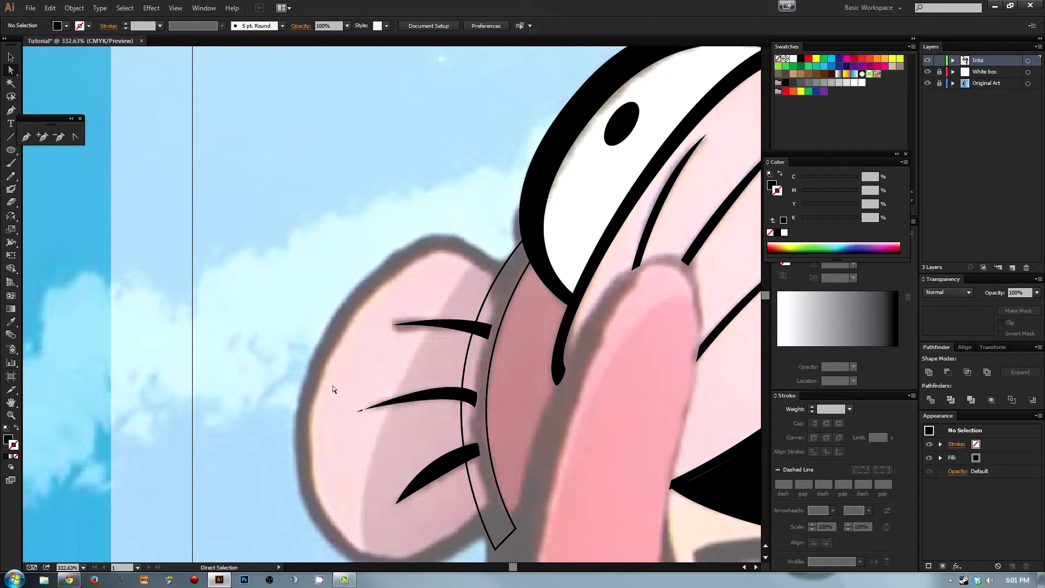
Step: Examine the thin outer tip of the middle fold line on the left ear fin up close
key("z")
left_click_drag(345, 400, 399, 428)
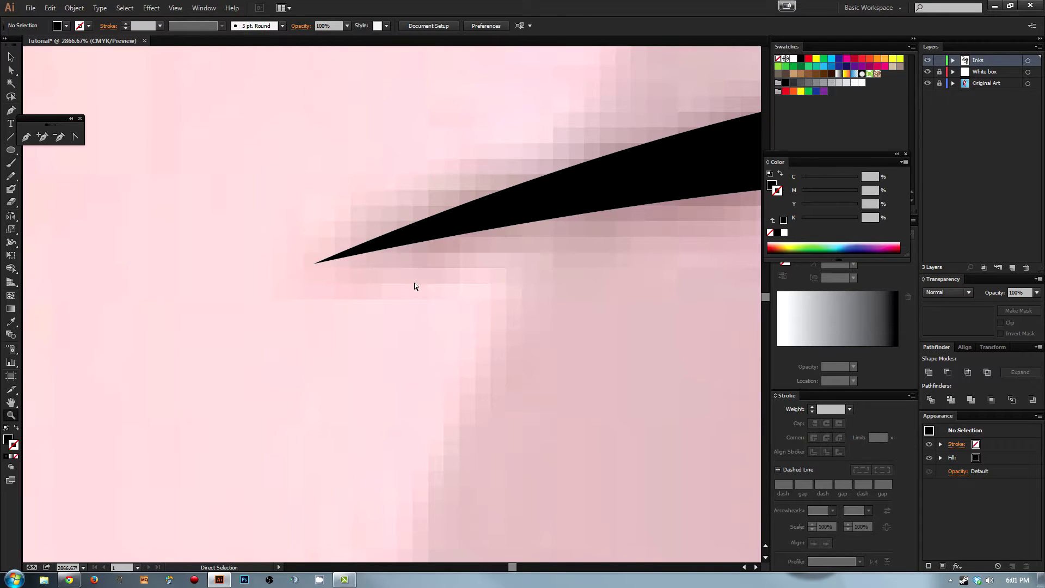
key("ctrl+minus")
key("ctrl+minus")
key("ctrl+minus")
key("ctrl+minus")
key("a")
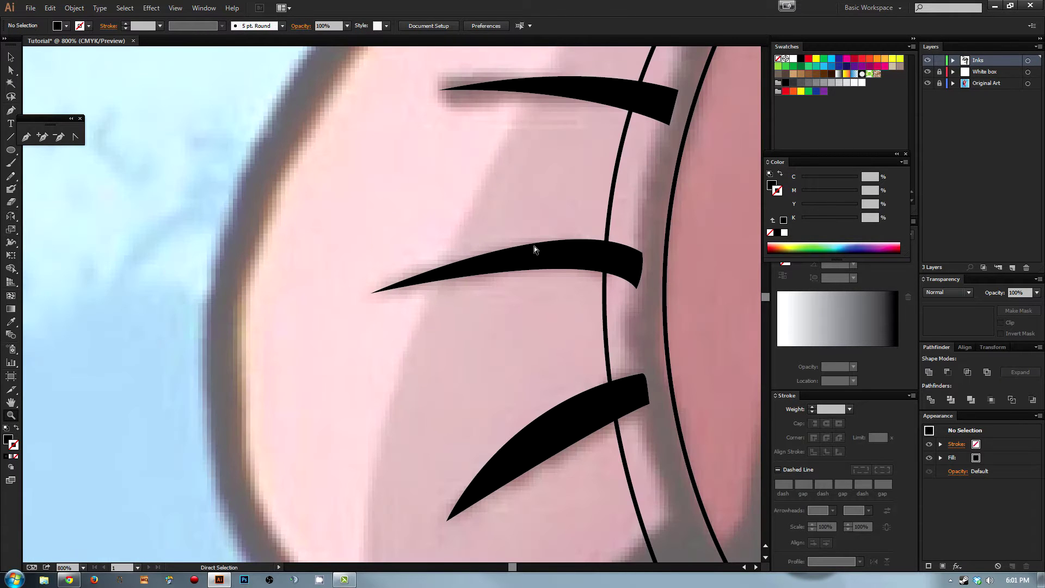
key("ctrl+minus")
left_click_drag(532, 217, 509, 217)
key("p")
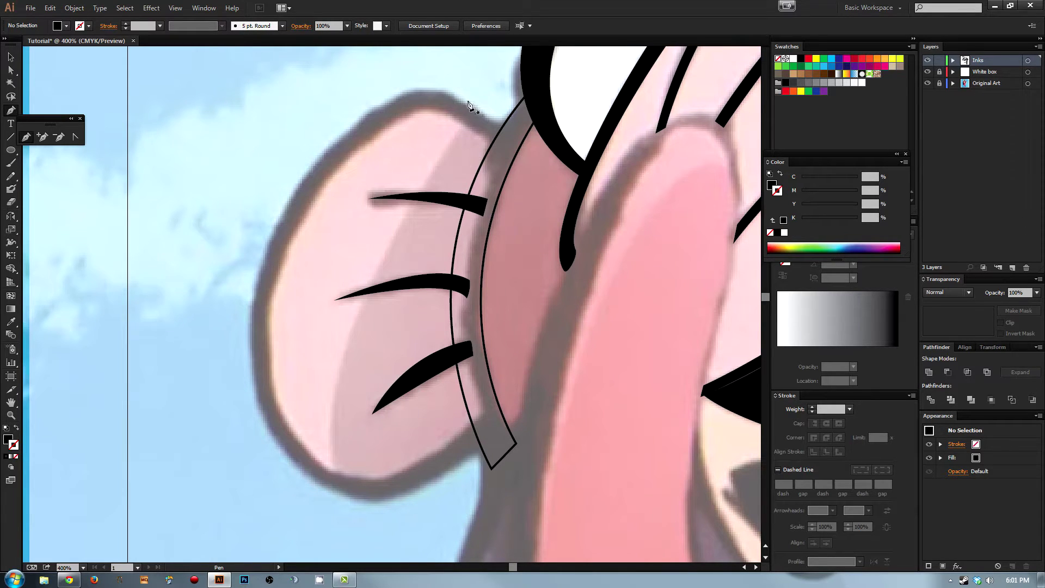
left_click(514, 132)
left_click_drag(424, 91, 384, 99)
key("ctrl+z")
key("ctrl+z")
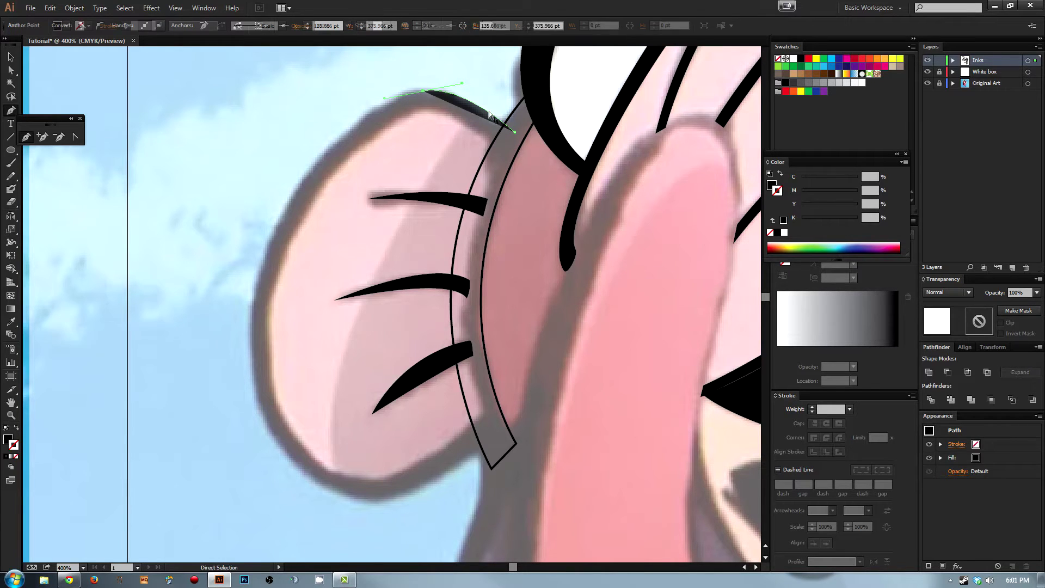
Step: Trace the outer contour of the left ear fin as a closed shape running back along the band, with a black outline and no fill
left_click(507, 137)
left_click_drag(423, 88, 380, 93)
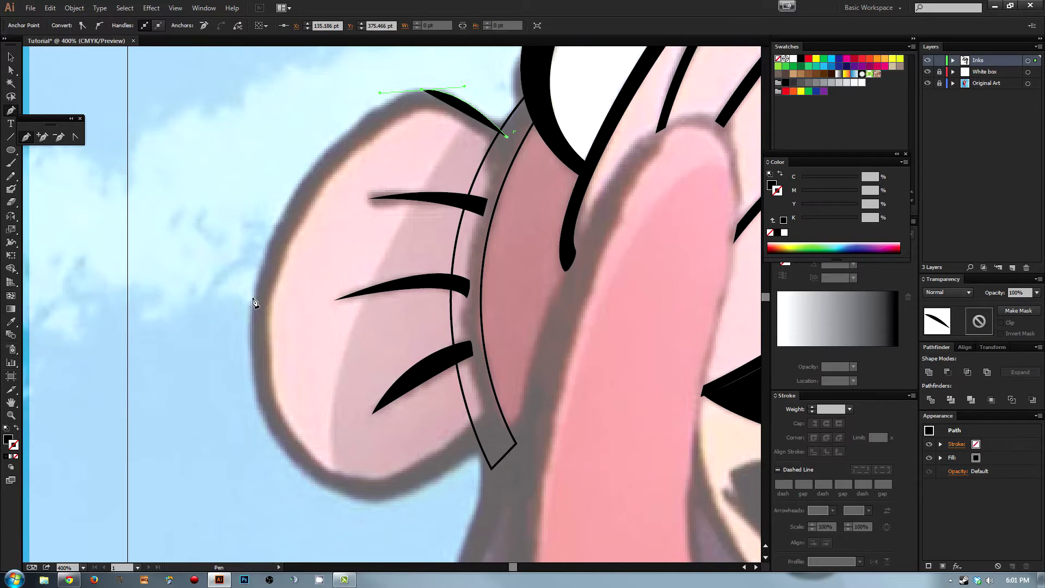
left_click_drag(252, 300, 220, 442)
left_click_drag(364, 501, 388, 514)
left_click_drag(494, 437, 495, 415)
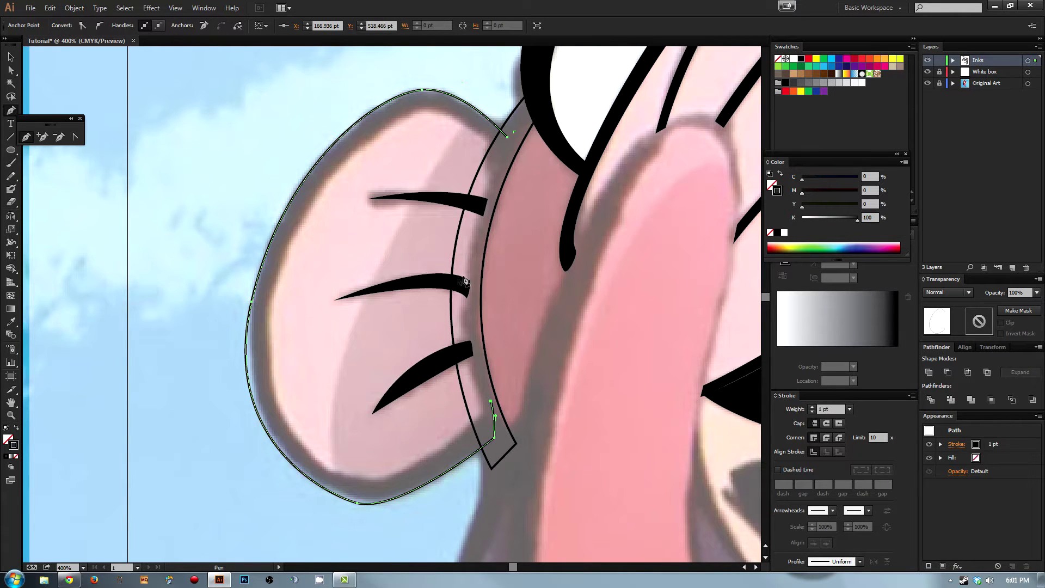
left_click_drag(480, 257, 512, 146)
left_click(506, 137)
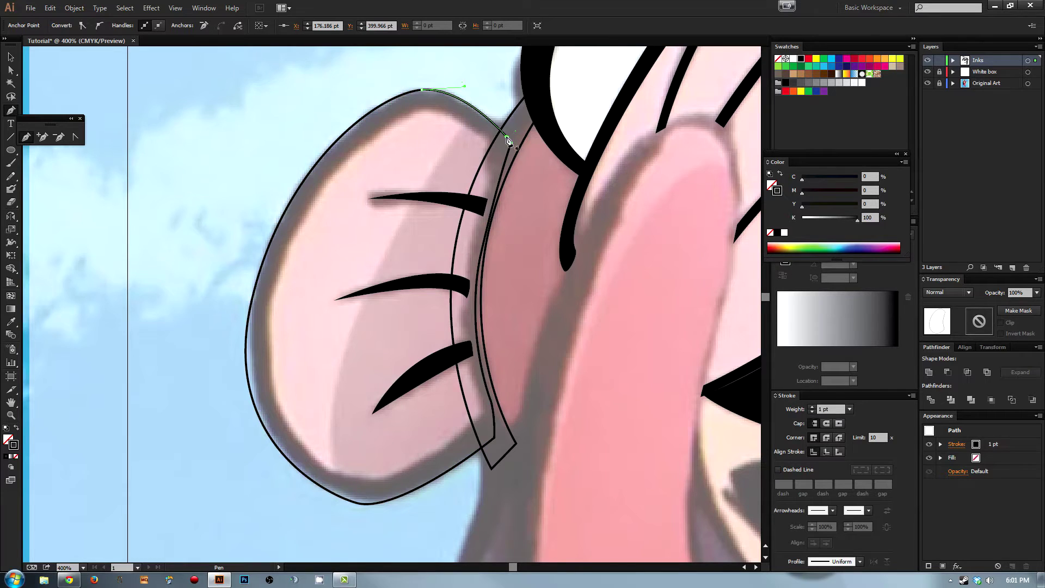
Step: Add the curved band to the selection and unite it with the ear fin contour into one shape
key("ctrl")
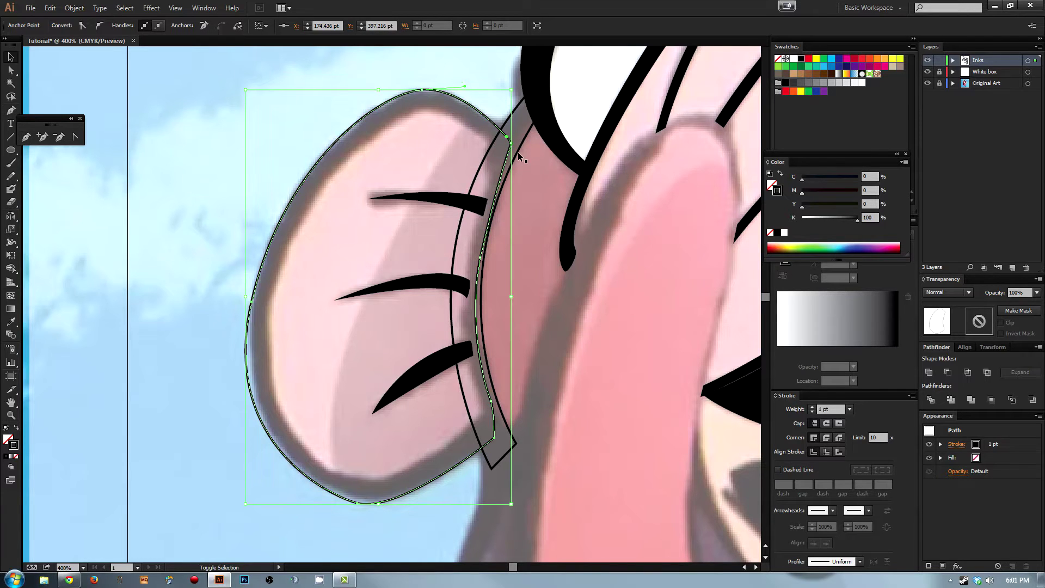
left_click(519, 157, "shift")
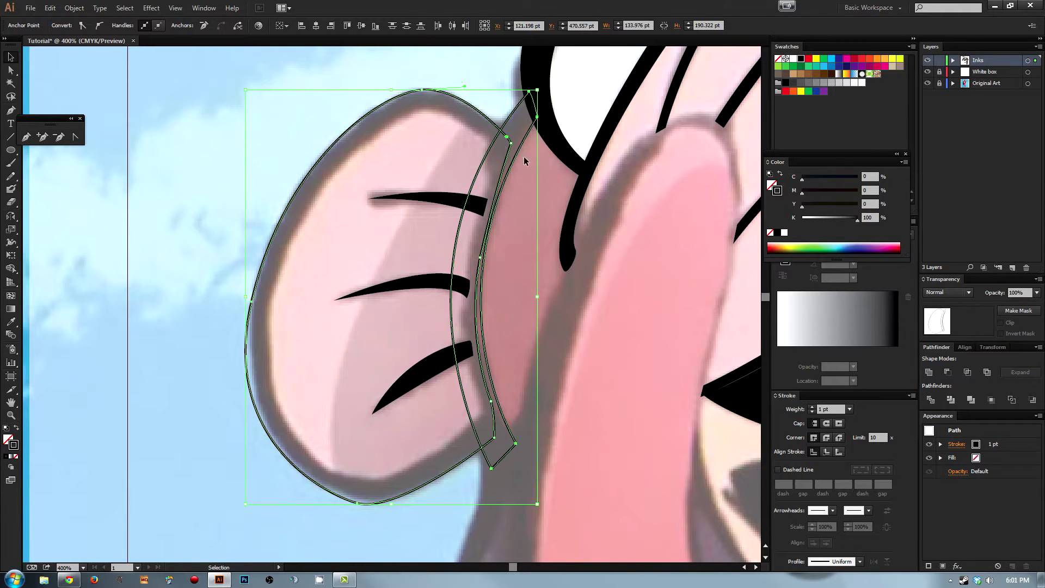
left_click(930, 375)
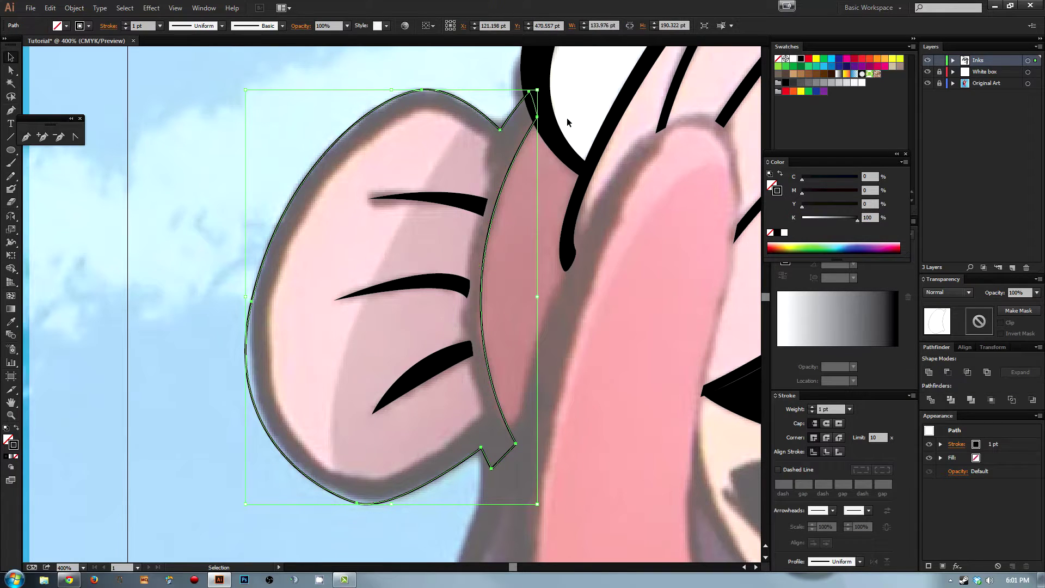
Step: Preview the united ear fin shape with a black fill, return it to an outline, and deselect it
key("shift+x")
key("shift+x")
key("shift+x")
key("shift+x")
left_click(461, 158)
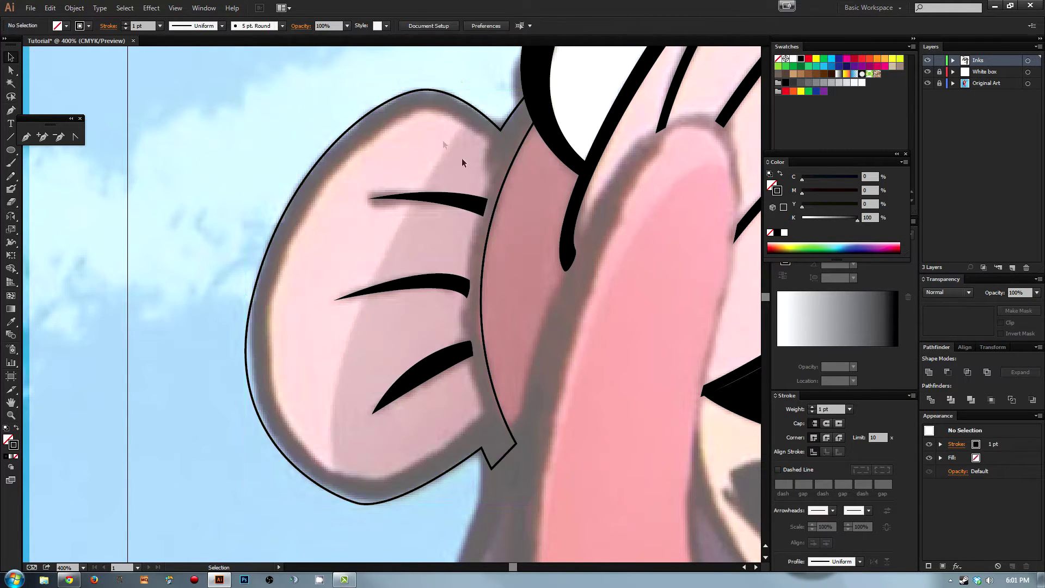
Step: Trace the inner contour of the left ear fin with the Pen tool as a closed outline inside the outer contour
left_click(444, 93)
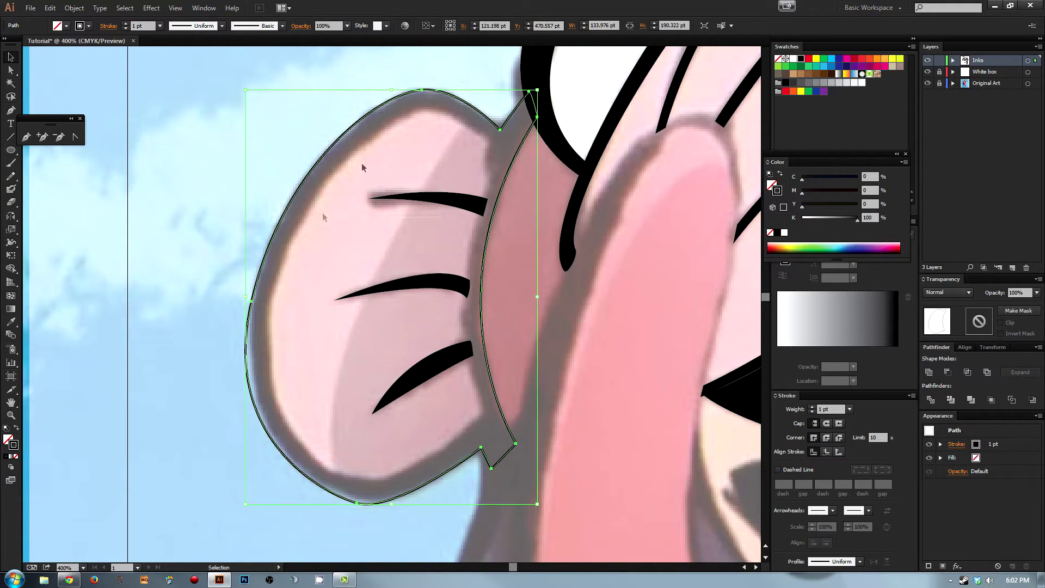
key("p")
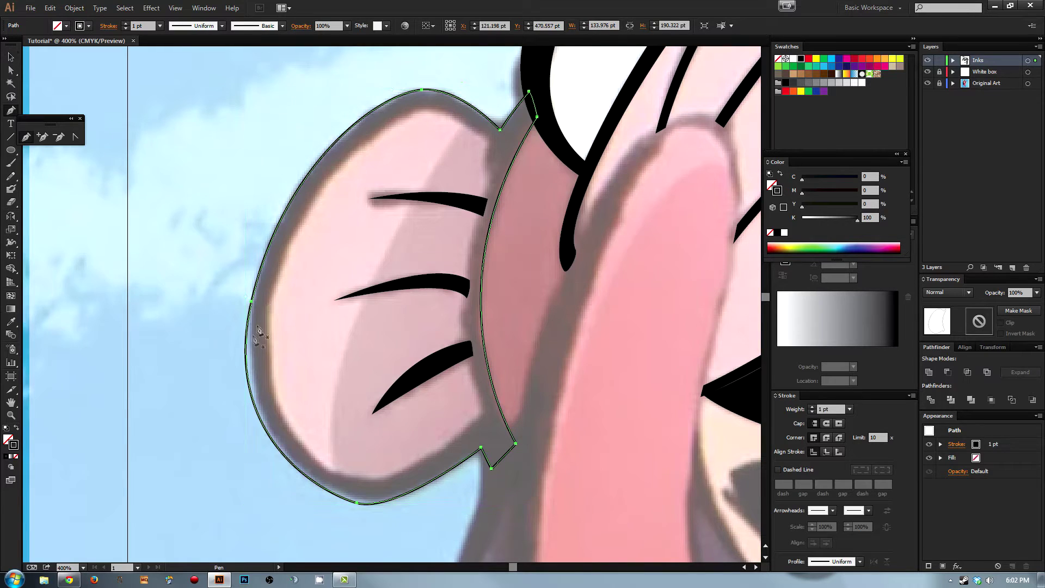
left_click_drag(267, 308, 293, 214)
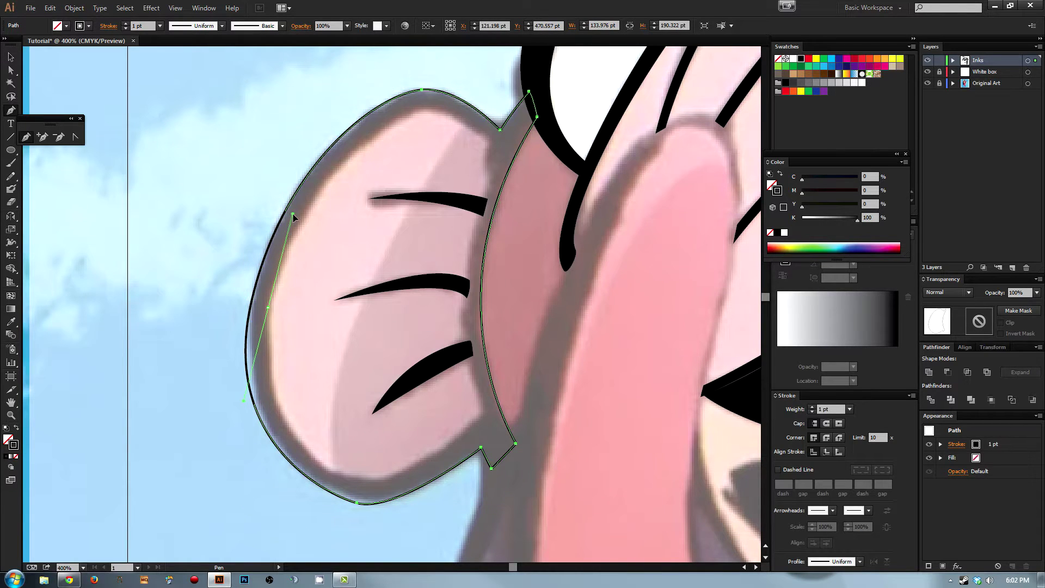
left_click_drag(425, 108, 463, 112)
left_click_drag(490, 162, 490, 178)
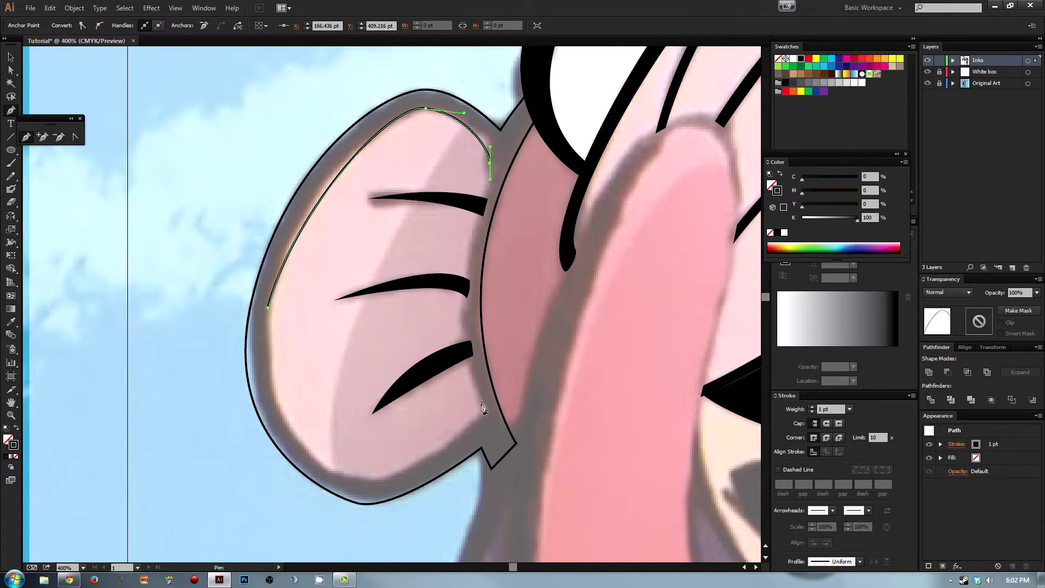
left_click_drag(460, 286, 457, 326)
left_click_drag(478, 420, 478, 425)
left_click_drag(364, 478, 318, 468)
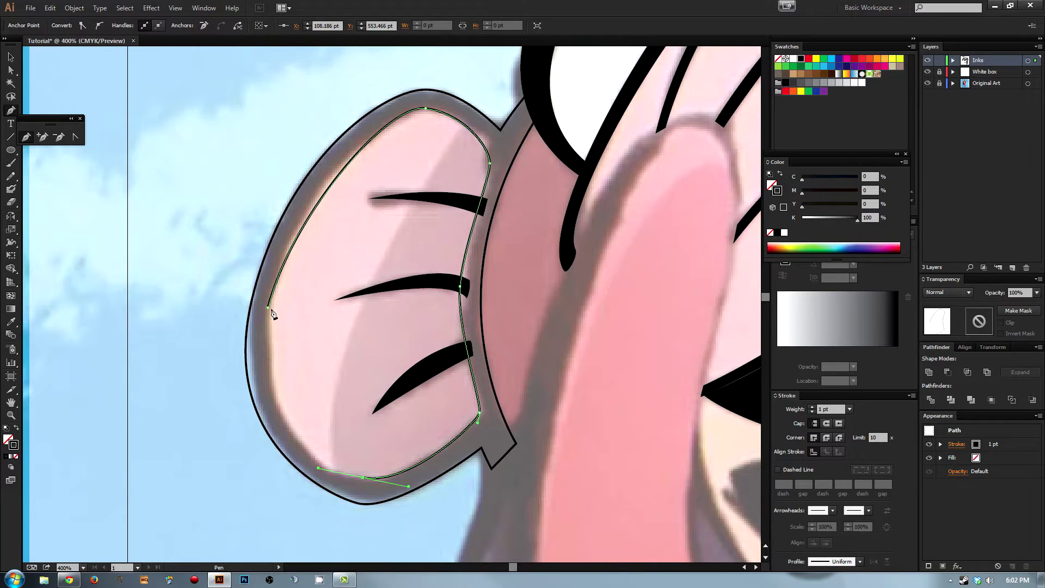
left_click_drag(269, 310, 260, 376)
Step: Adjust the direction handles of the inner contour's outer-edge anchor so the curve follows the fin's outline in the original art
key("a")
left_click_drag(217, 296, 253, 428)
left_click(285, 221)
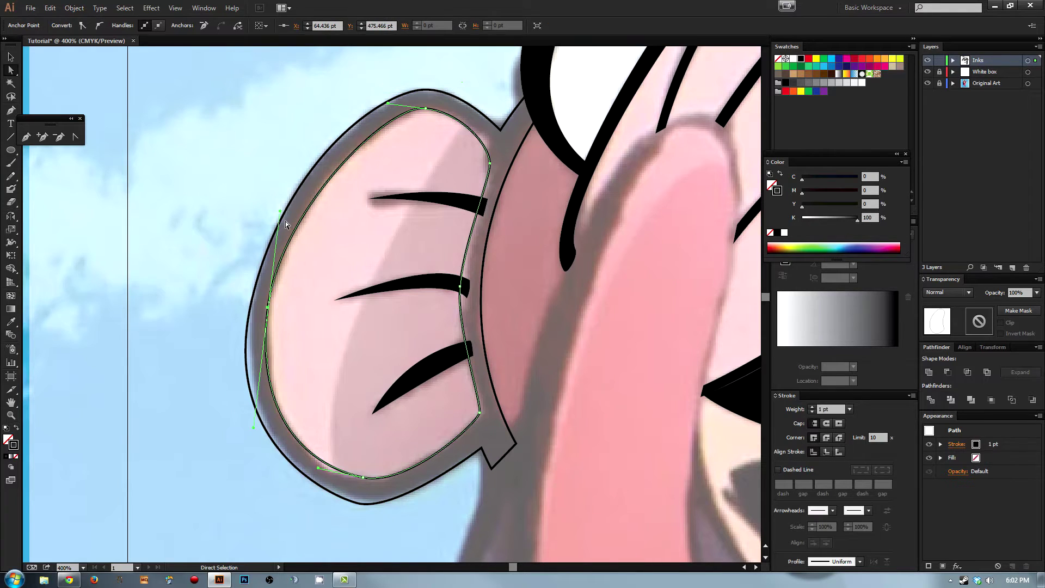
left_click_drag(222, 256, 325, 361)
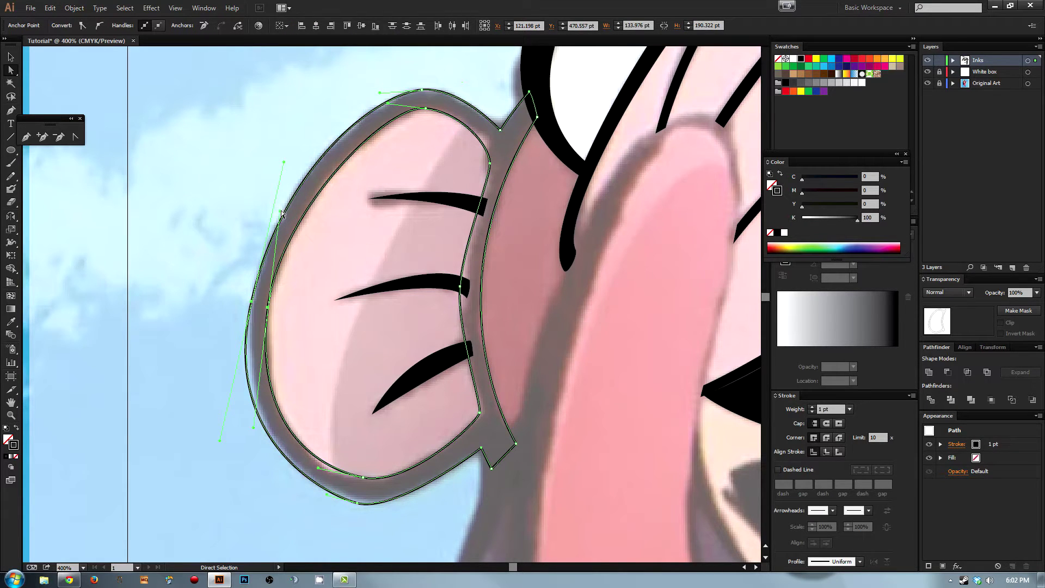
left_click(292, 204)
left_click_drag(212, 265, 315, 354)
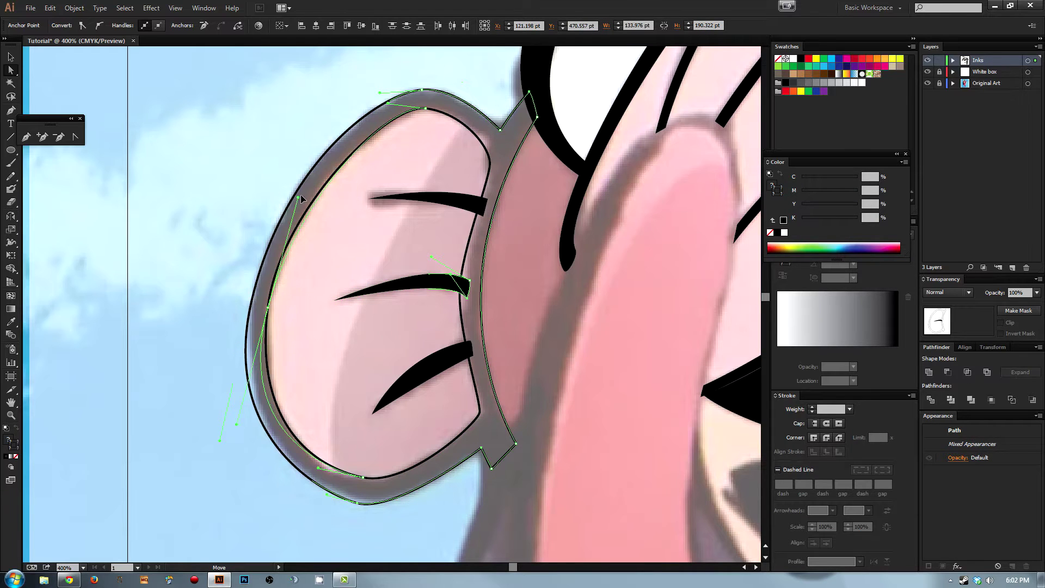
left_click(297, 176)
left_click_drag(190, 213, 339, 324)
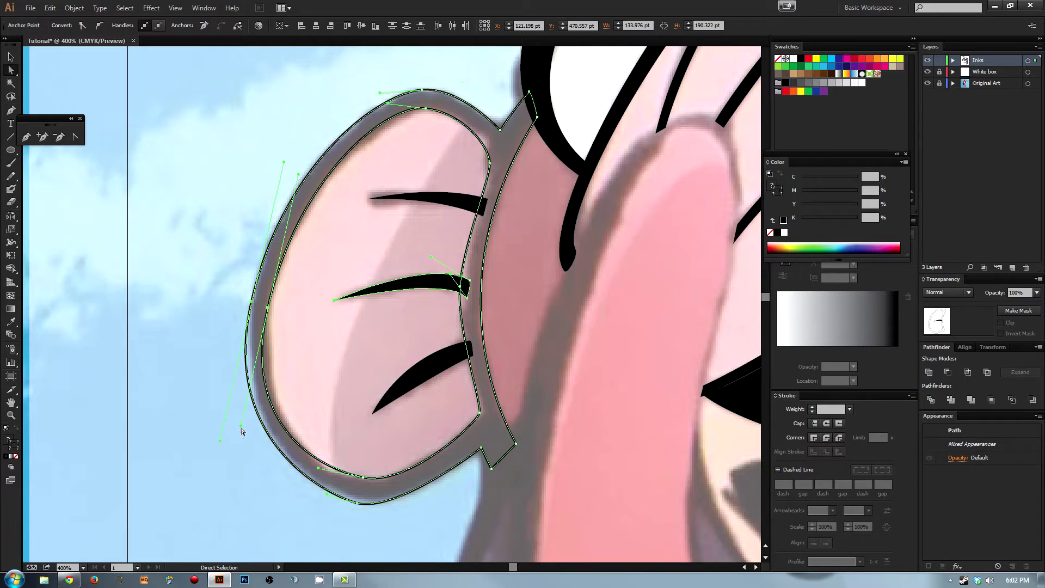
left_click_drag(241, 426, 245, 413)
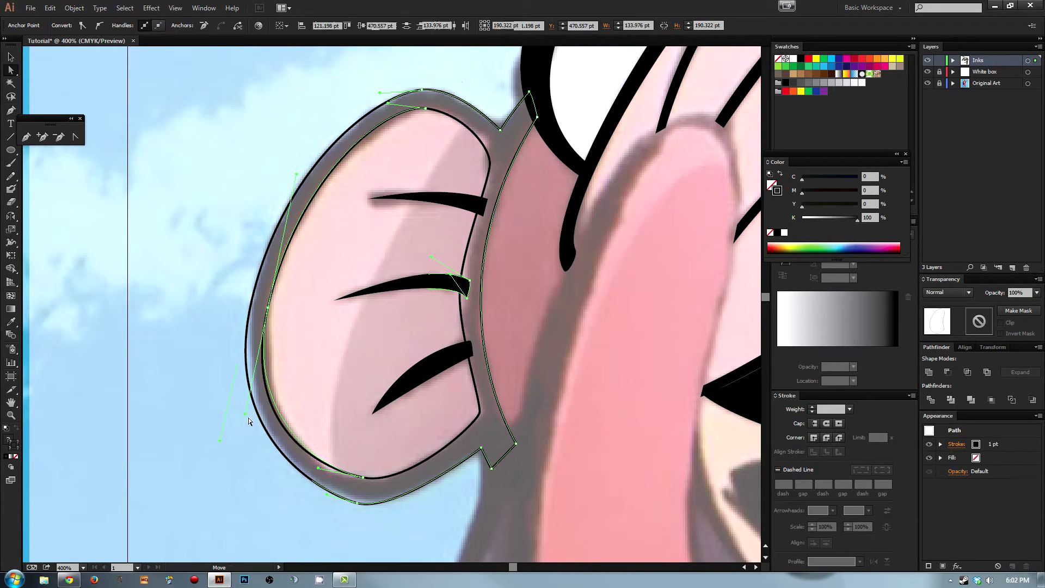
Step: Refine the inner contour's curves around the fin's bottom and along its side next to the band
left_click(333, 510, "shift")
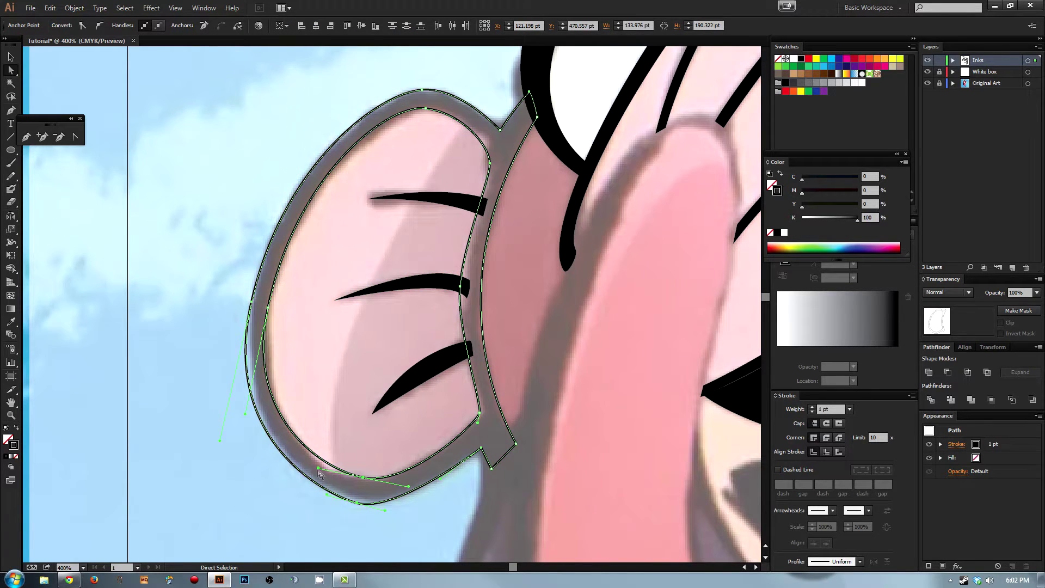
left_click_drag(318, 468, 361, 484)
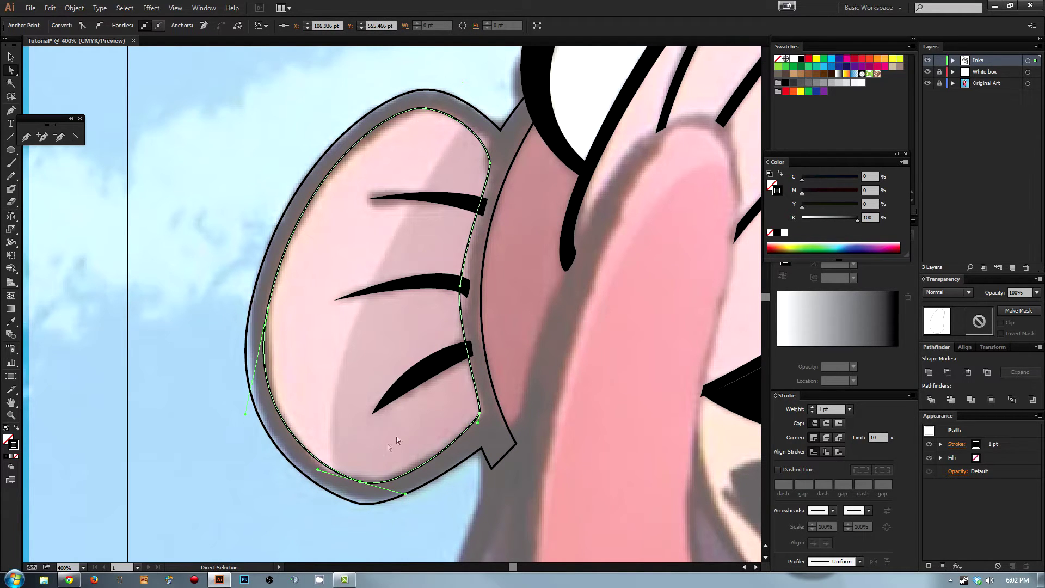
left_click(480, 413)
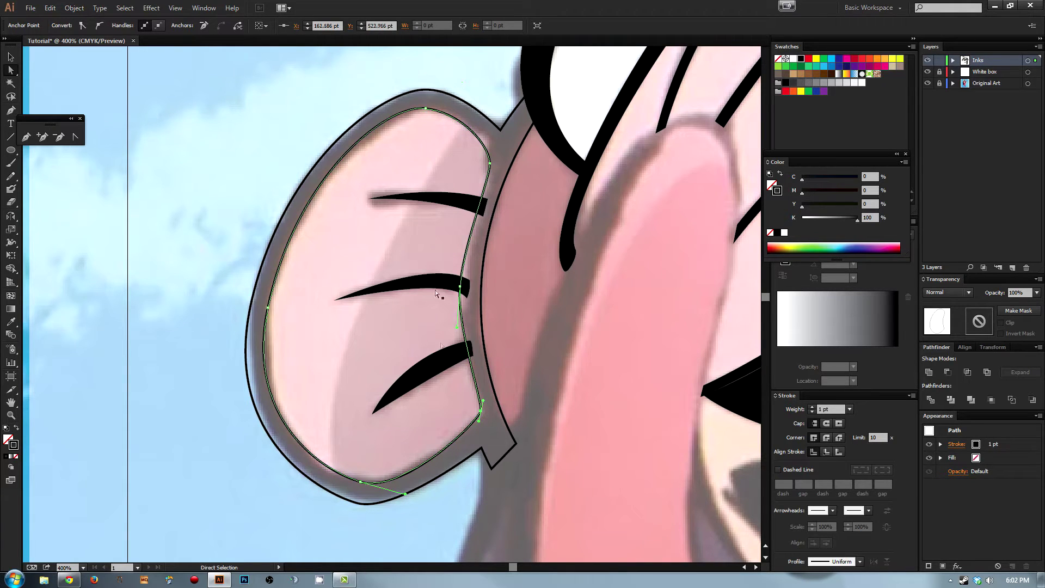
left_click_drag(457, 329, 456, 339)
Step: Reshape the inner contour's curve at the top of the fin by adjusting the top anchor's handles, and deselect it
left_click(485, 165)
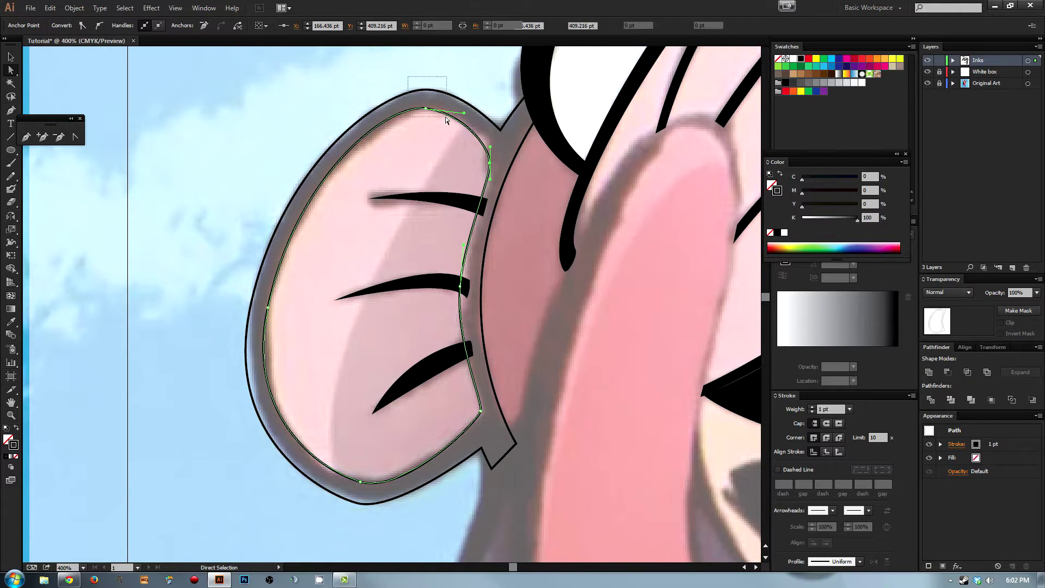
left_click(426, 93, "shift")
left_click_drag(389, 105, 385, 116)
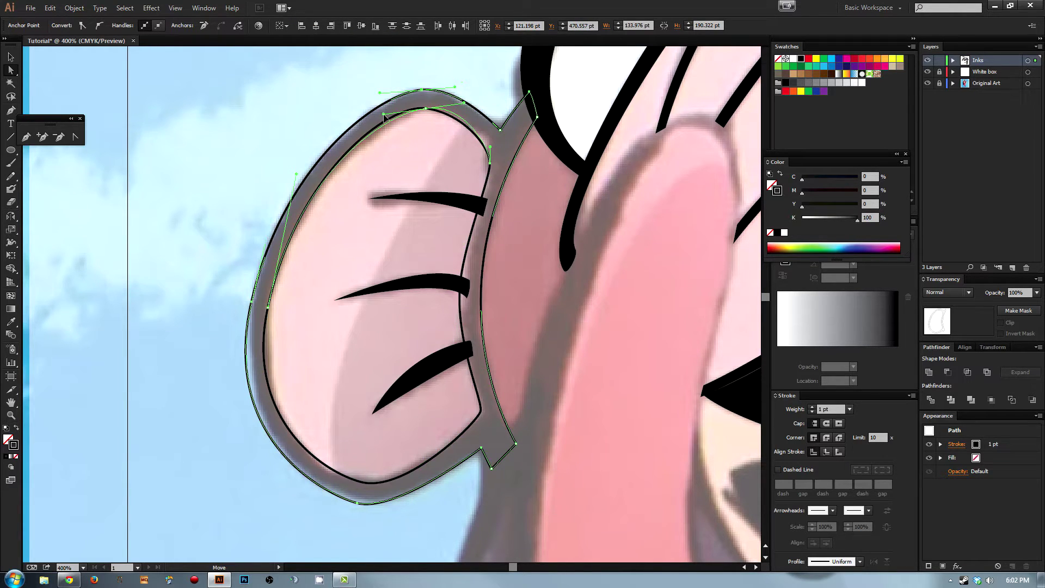
left_click(458, 104)
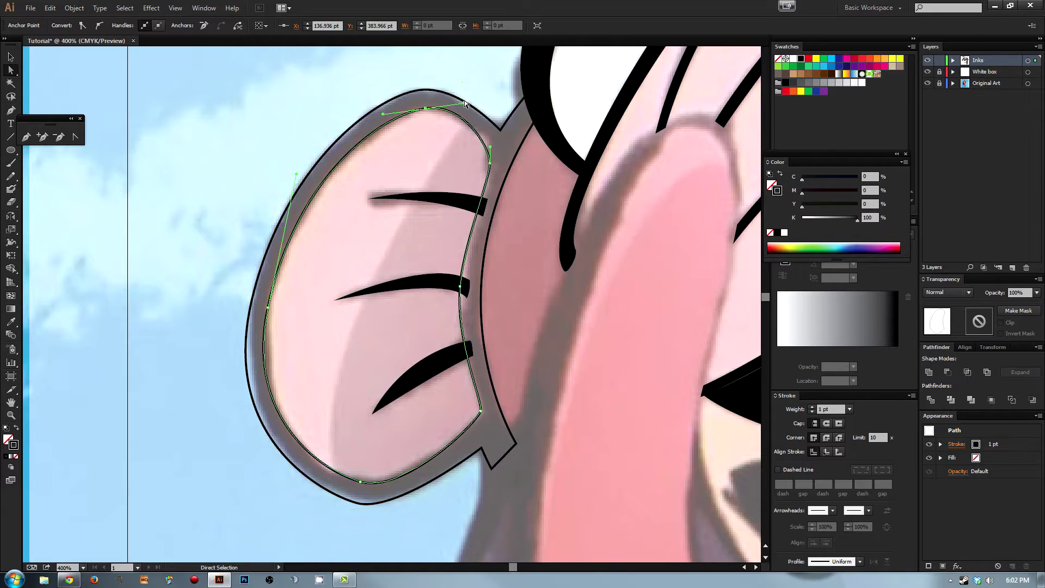
left_click(413, 90, "shift")
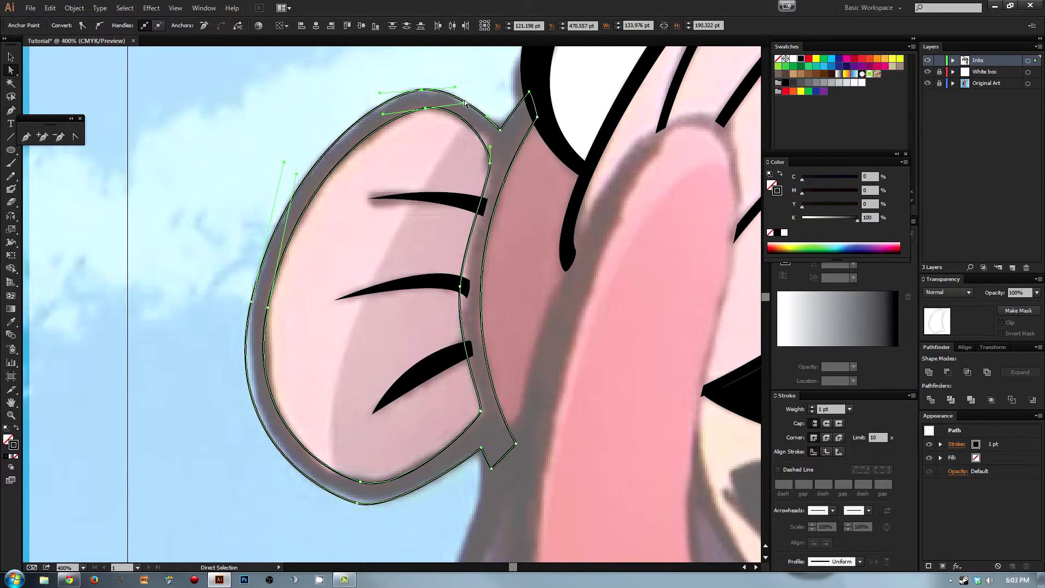
left_click_drag(465, 103, 458, 105)
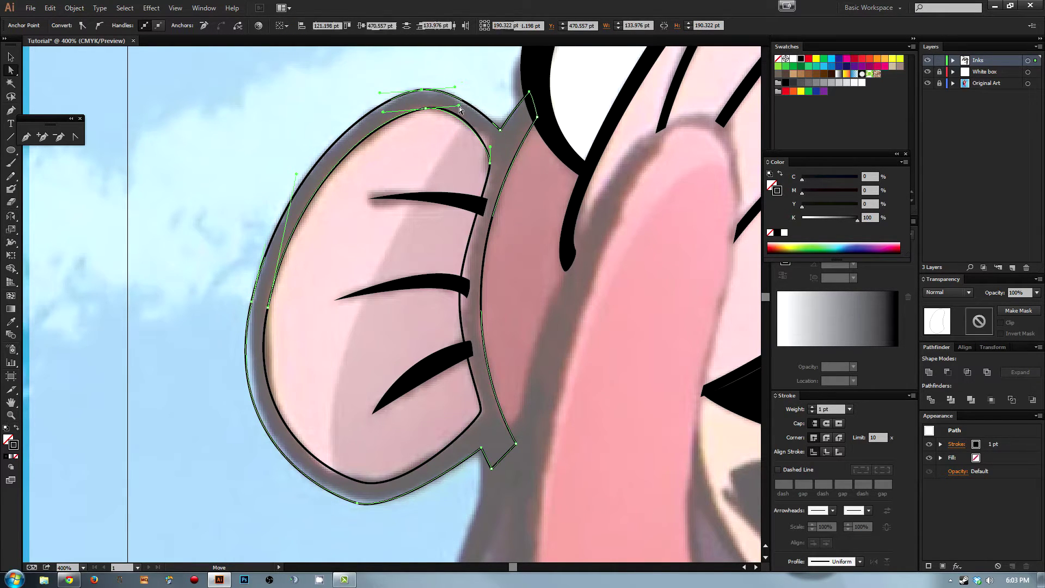
left_click(421, 91, "shift")
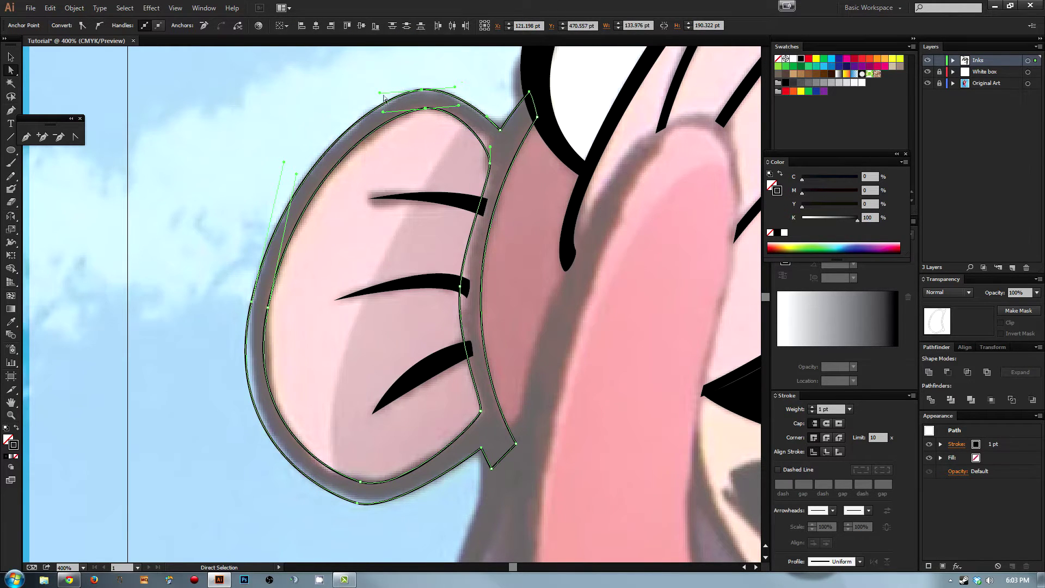
left_click_drag(383, 113, 392, 112)
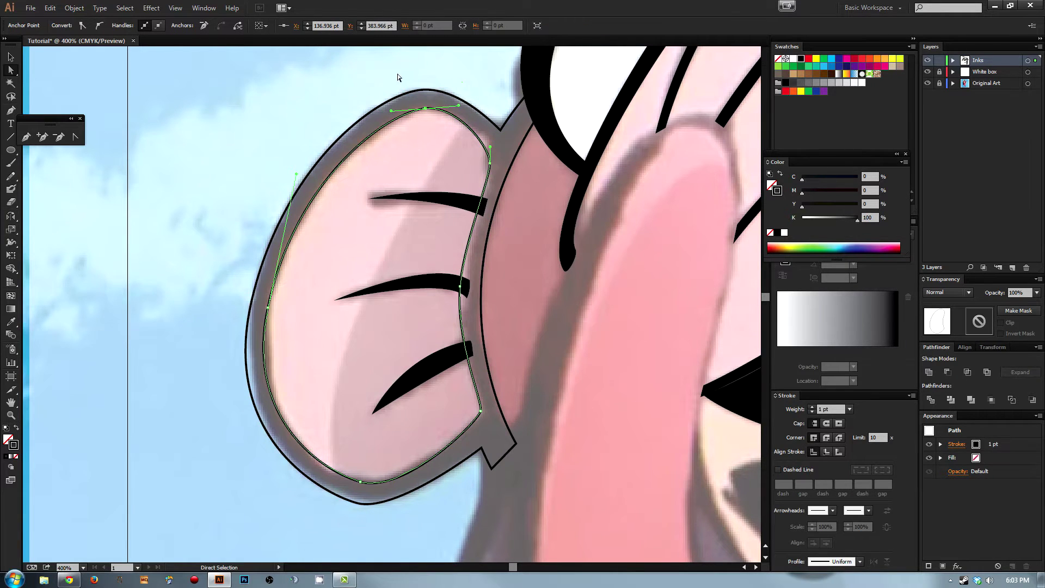
left_click(398, 78)
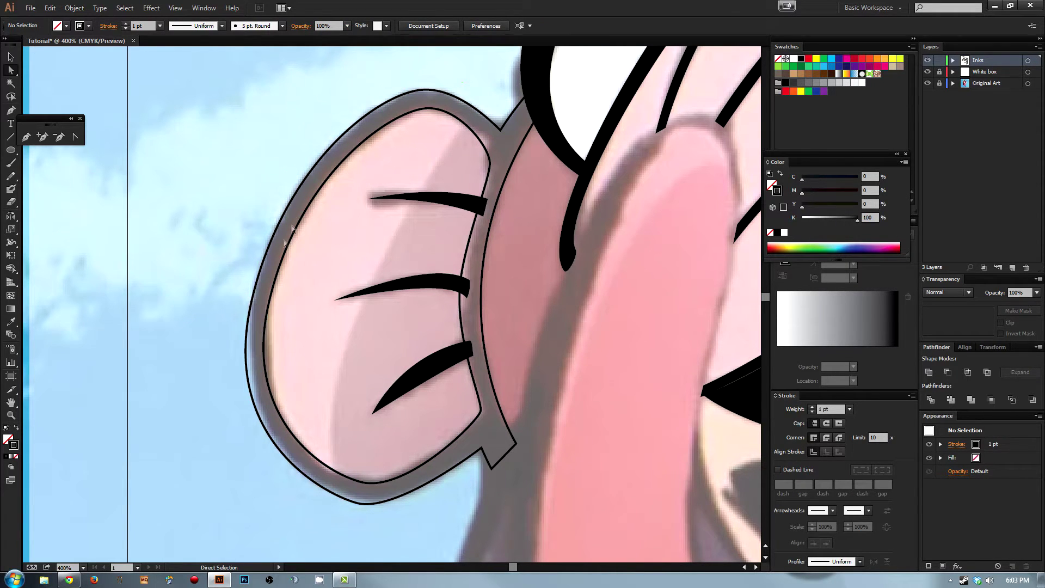
Step: Subtract the inner contour from the ear fin shape, give the result a black fill with no stroke, and deselect it
left_click_drag(256, 144, 331, 230)
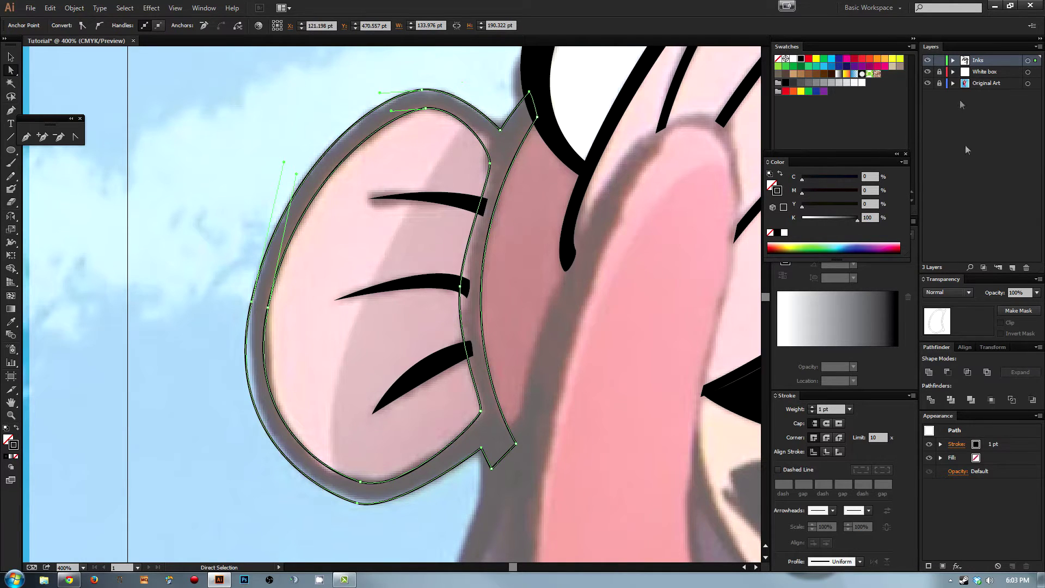
left_click(947, 372)
key("shift+c")
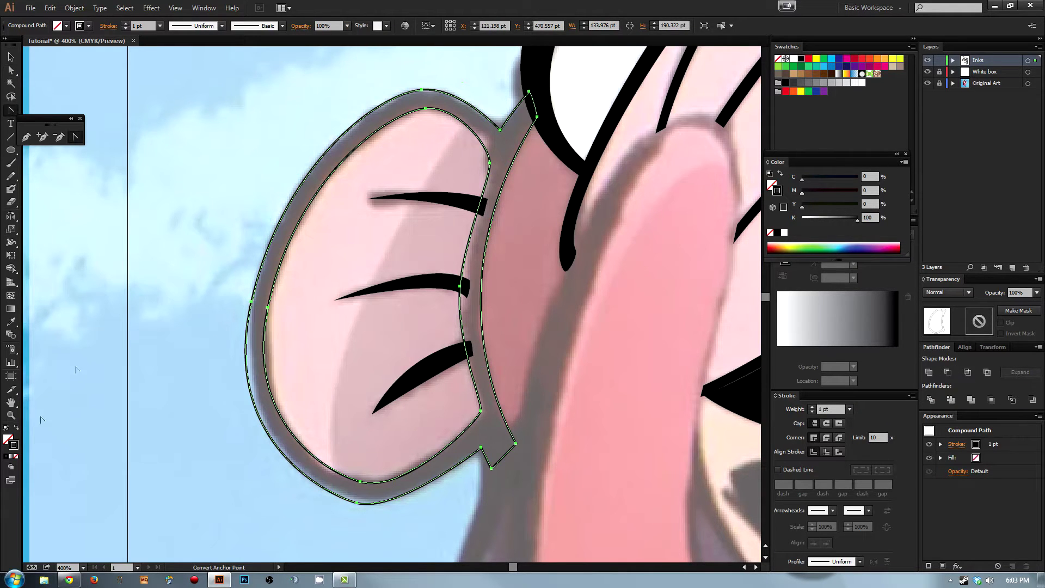
left_click(21, 430)
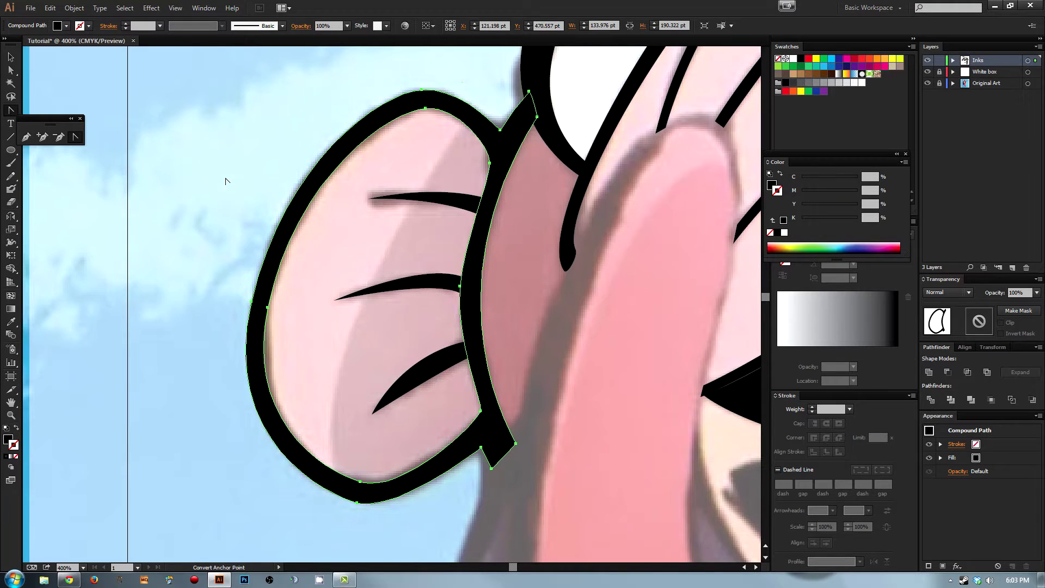
left_click(11, 58)
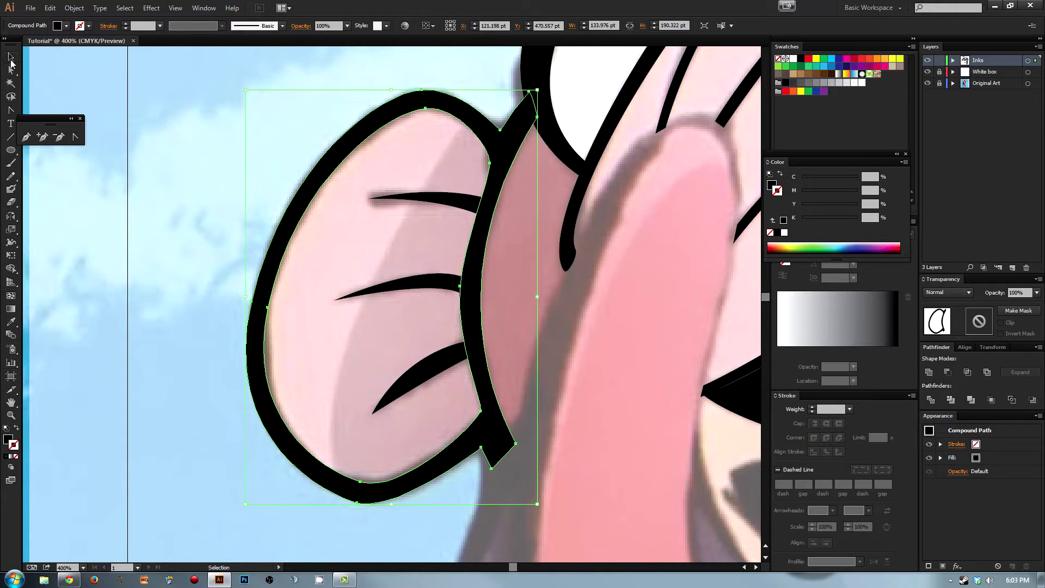
left_click(207, 93)
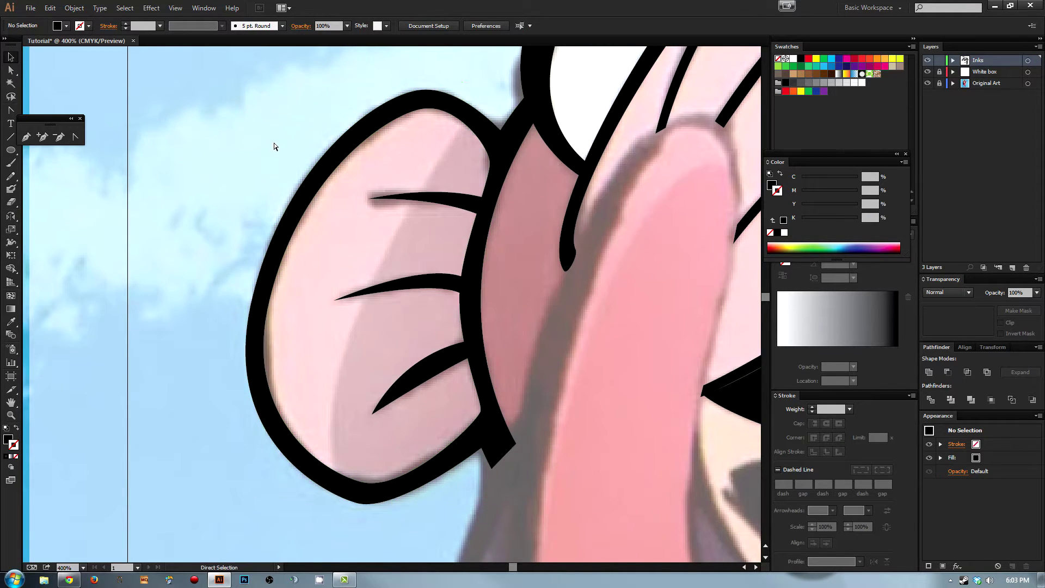
Step: Examine the inked left ear fin alongside the head, hair and body at 200% zoom
key("ctrl+minus")
key("ctrl+minus")
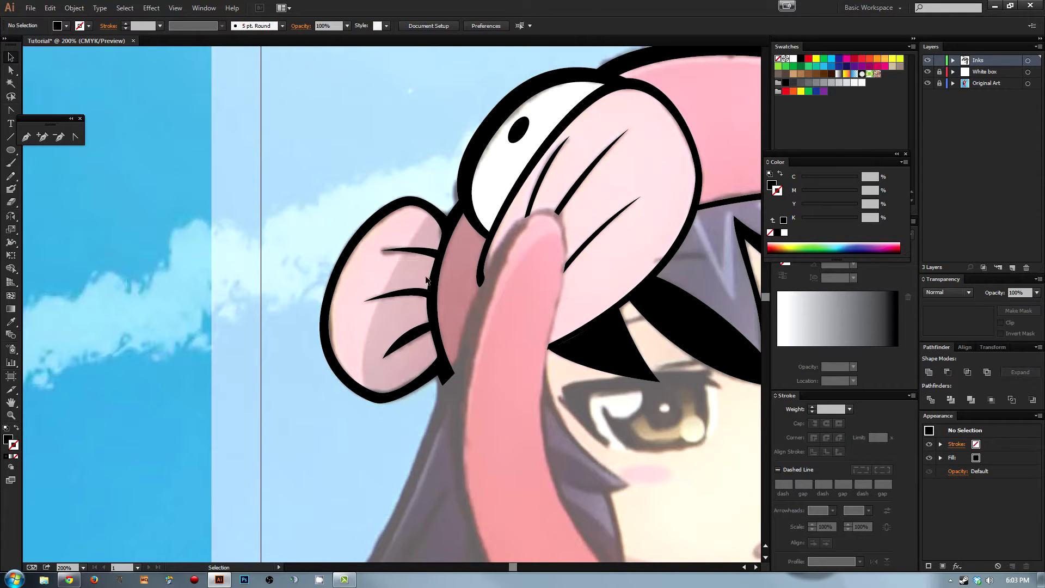
mouse_move(440, 244)
left_mouse_down()
mouse_move(432, 307)
mouse_move(450, 247)
left_mouse_up()
key("a")
left_click_drag(414, 151, 397, 310)
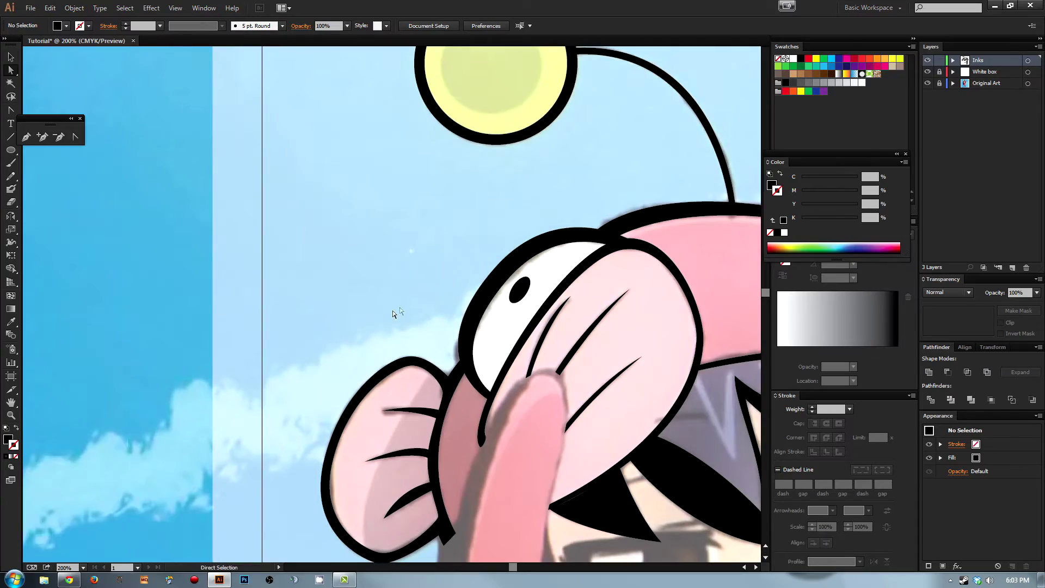
scroll(636, 329, "down", 15)
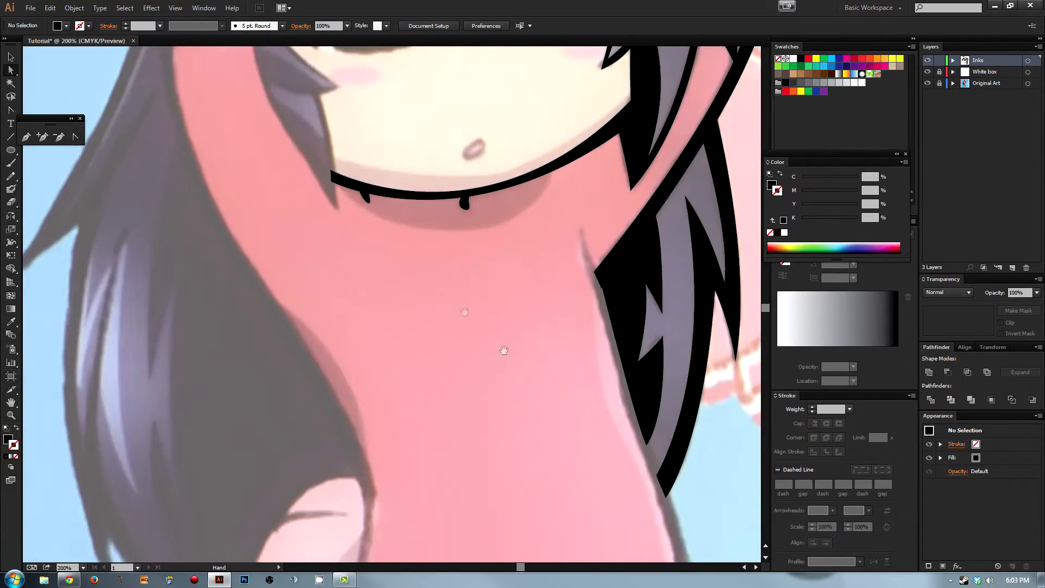
left_click_drag(504, 350, 692, 494)
scroll(403, 226, "down", 3)
Step: Draw a closed, curved V shape with the Pen tool on the empty sky beside the character, with a black outline and no fill
key("p")
left_click(384, 134)
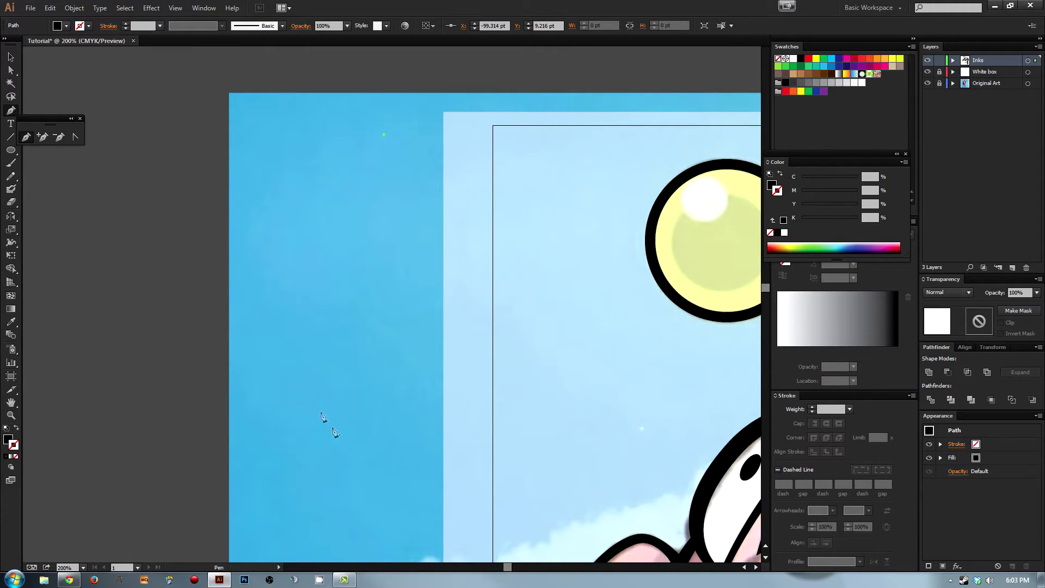
left_click_drag(364, 415, 507, 538)
left_click_drag(460, 528, 368, 330)
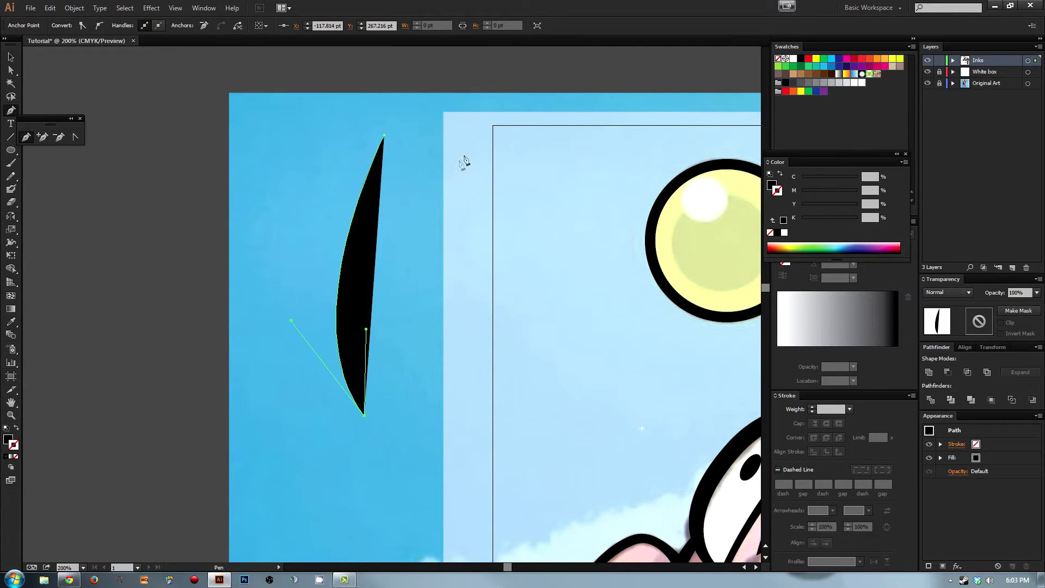
left_click(501, 158)
key("shift+x")
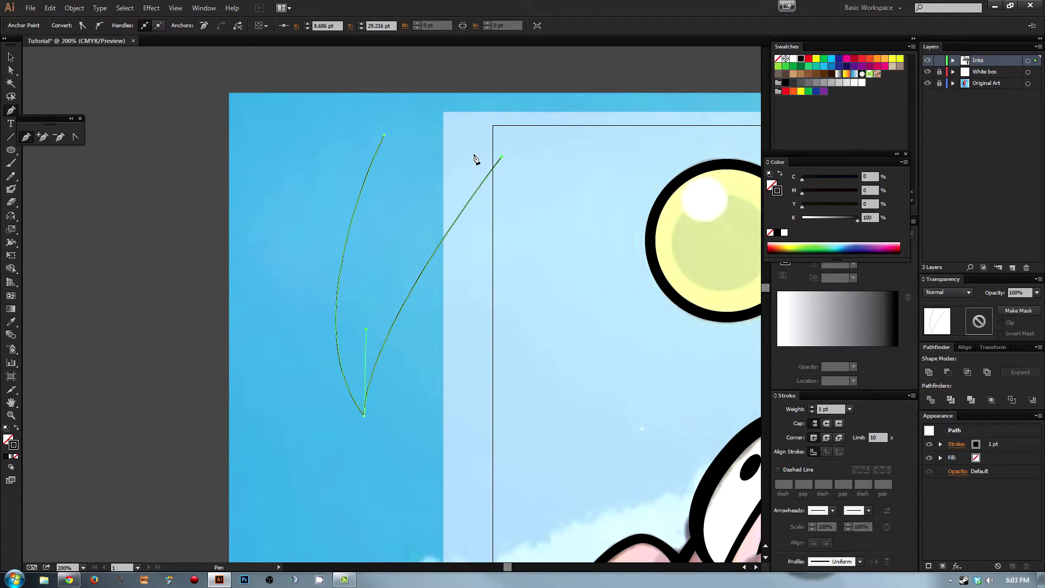
left_click_drag(355, 372, 343, 275)
left_click_drag(385, 135, 410, 142)
left_click(385, 139)
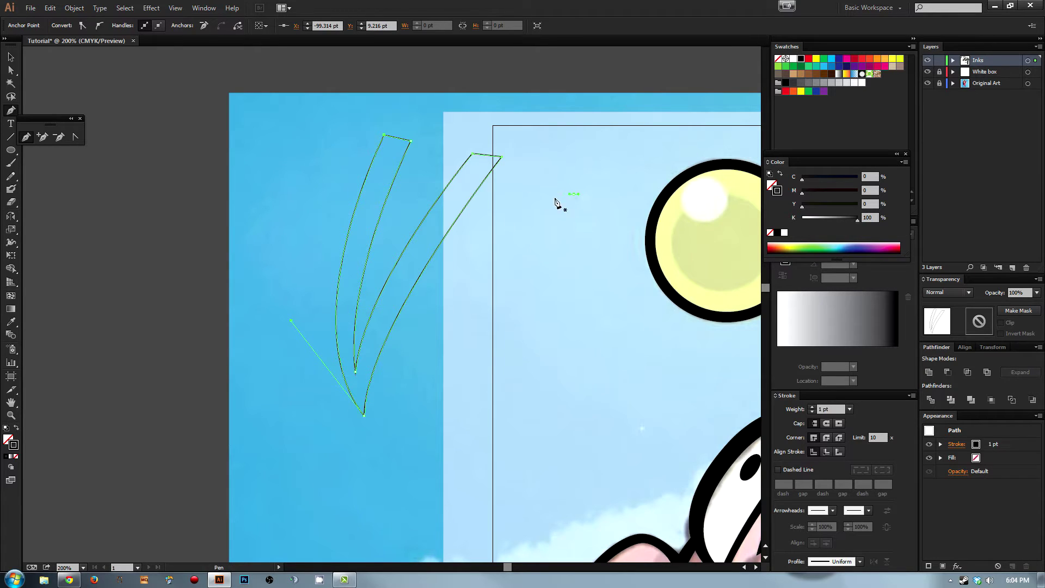
Step: Draw a closed, curved branch shape with the Pen tool, its narrow end overlapping the V shape's right arm
left_click(569, 194)
left_click_drag(390, 298, 456, 254)
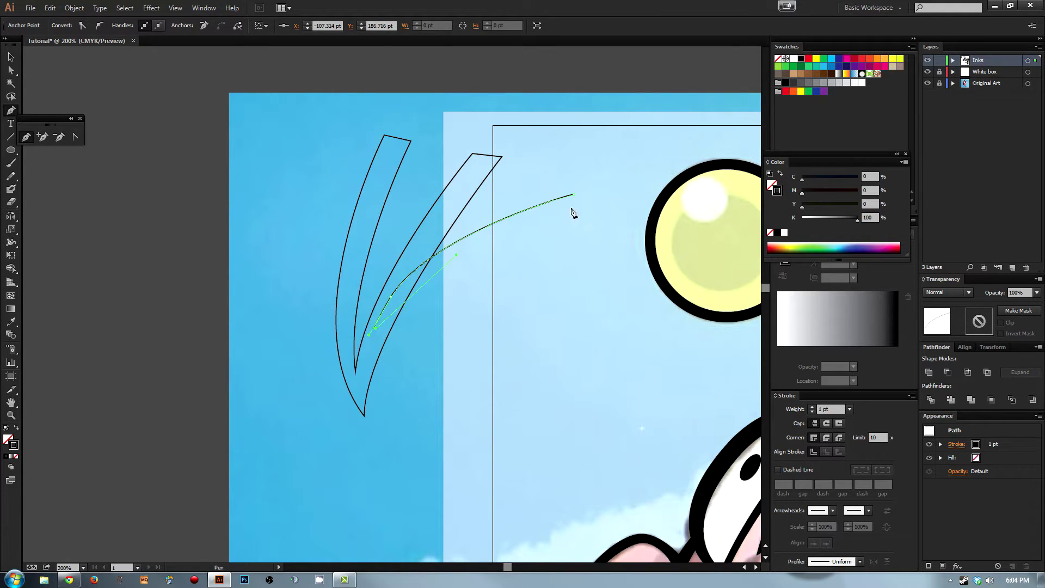
left_click(592, 213)
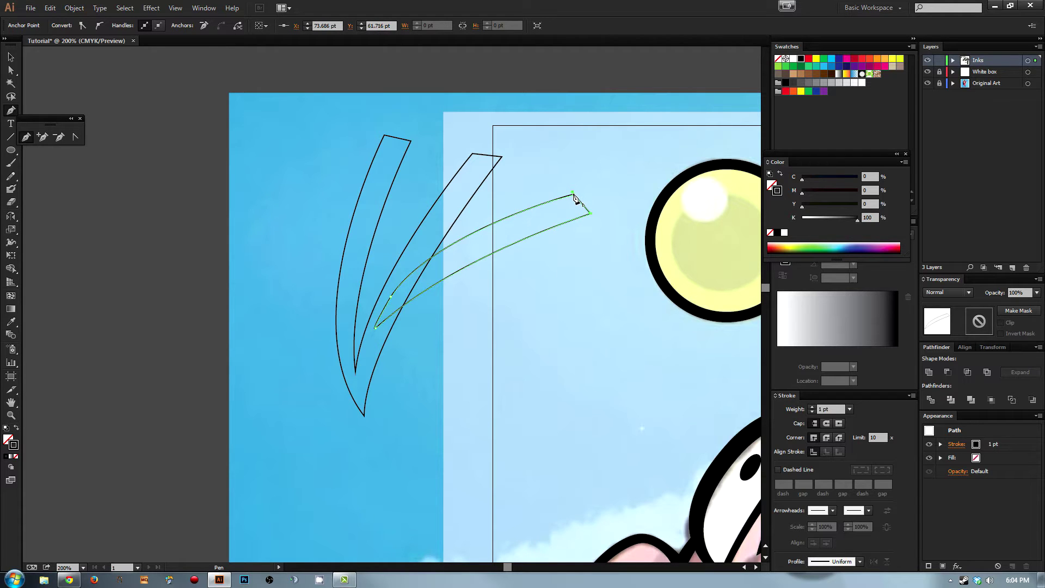
left_click(572, 194)
key("a")
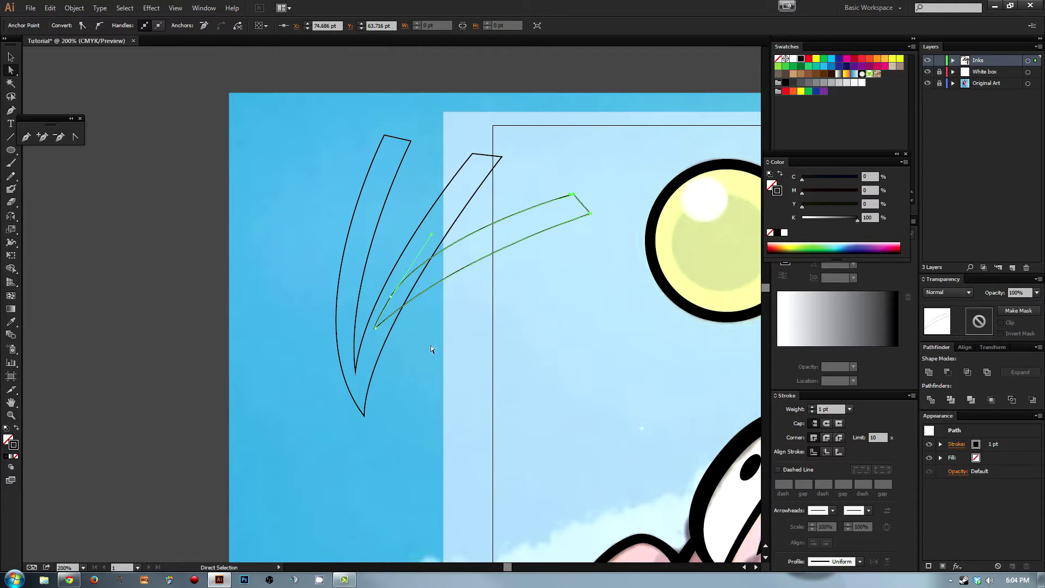
Step: Give the V shape and the overlapping branch a black fill with no stroke, and deselect them
left_click_drag(430, 345, 312, 284)
key("shift+x")
left_click(471, 335)
mouse_move(466, 321)
left_mouse_down()
mouse_move(446, 383)
mouse_move(433, 303)
left_mouse_up()
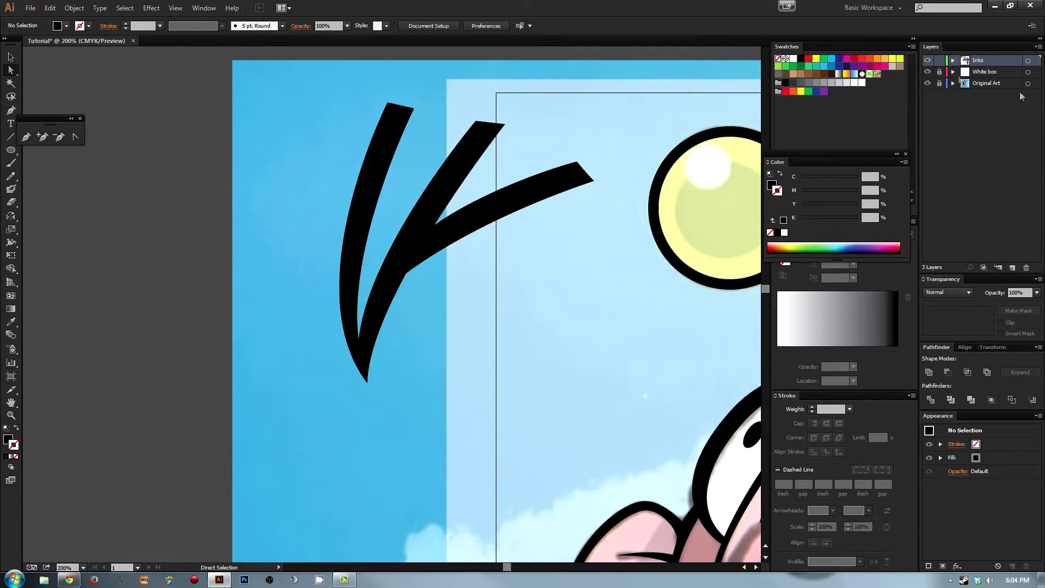
Step: Move the Inks layer beneath White box and widen the unlocked white box to cover the practice shapes, relocking its layer
left_click_drag(976, 66, 983, 80)
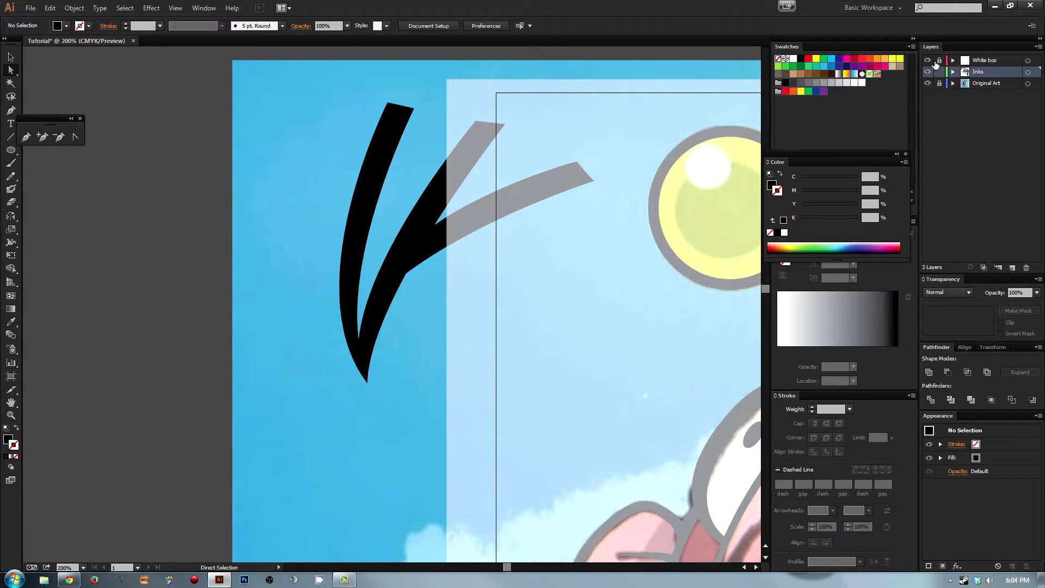
key("v")
left_click(600, 310)
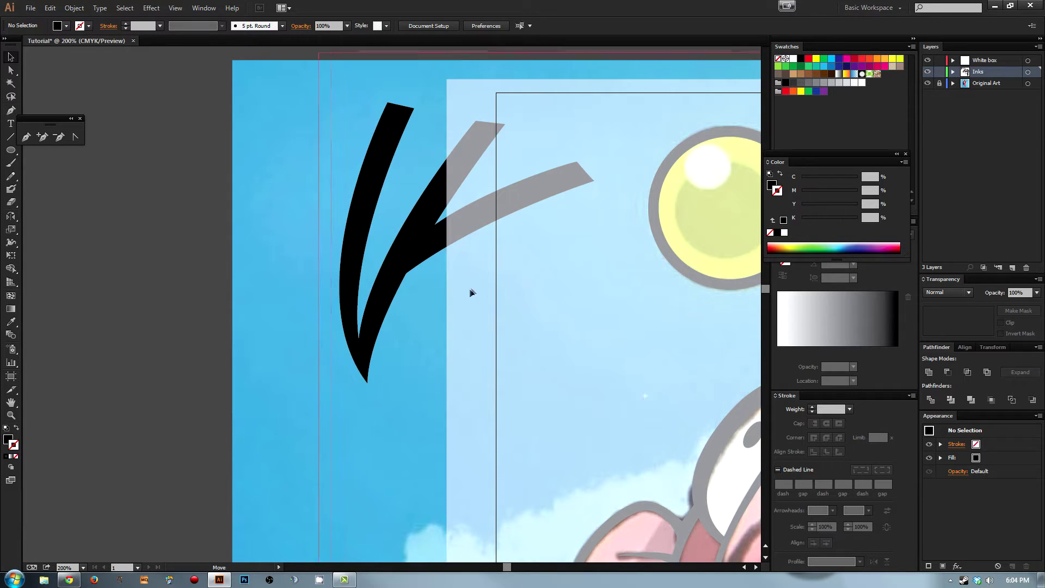
left_click_drag(484, 223, 483, 224)
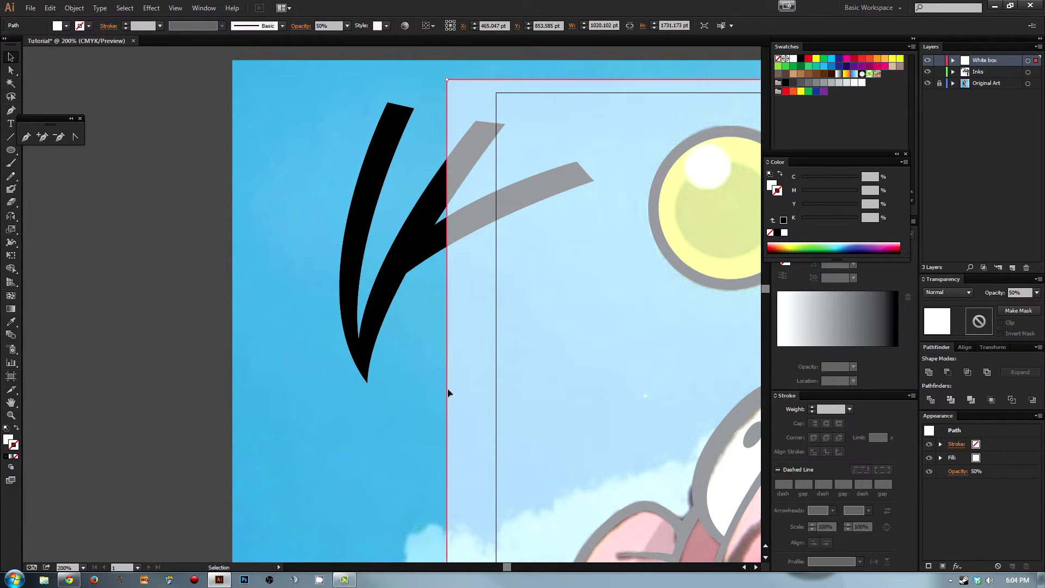
left_click_drag(447, 82, 263, 83)
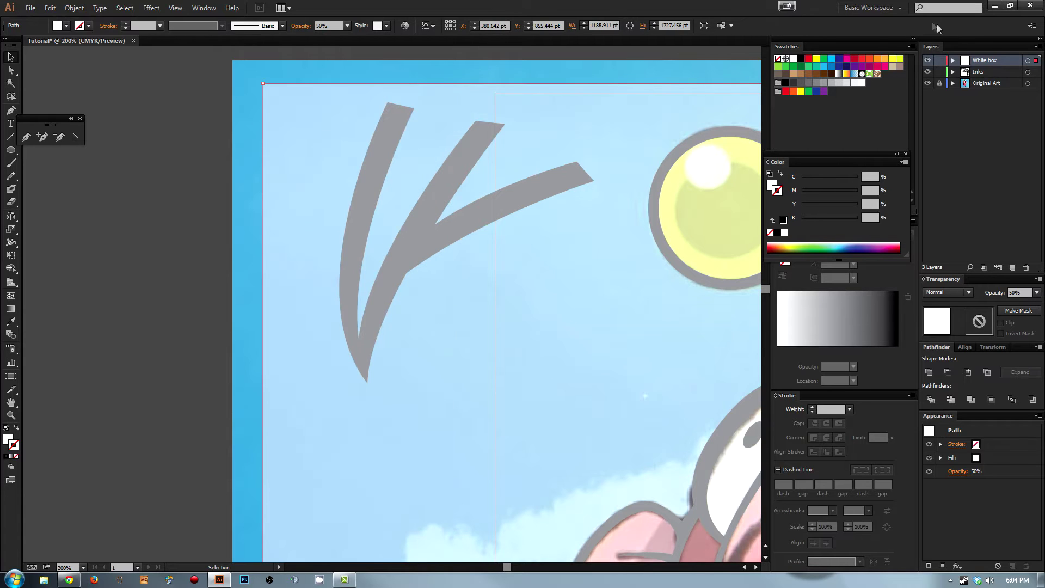
left_click(938, 60)
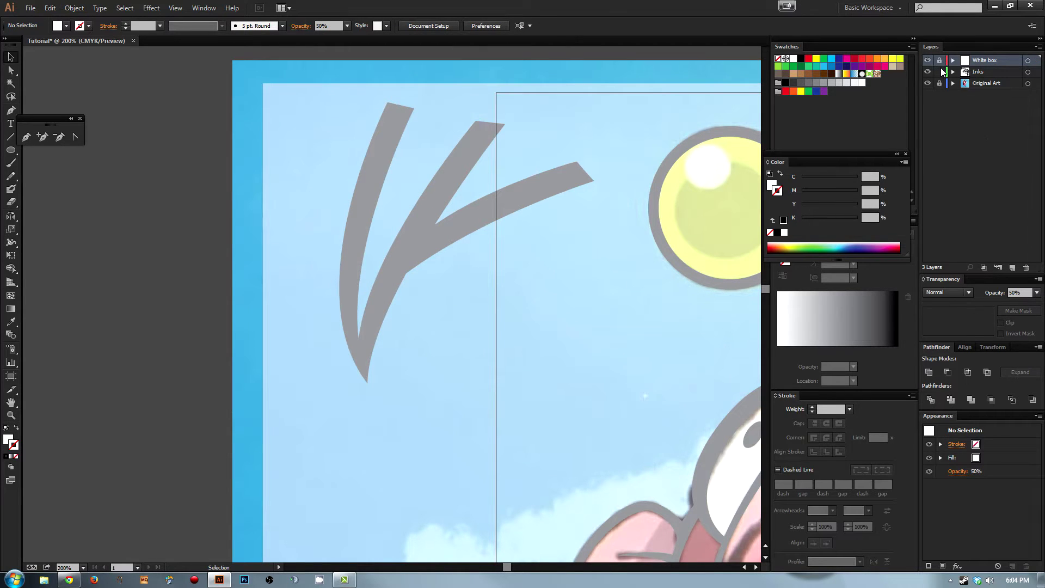
Step: Add a new layer above White box and start tracing the merged practice shape's branch and outer edges with the Pen tool
left_click(1012, 268)
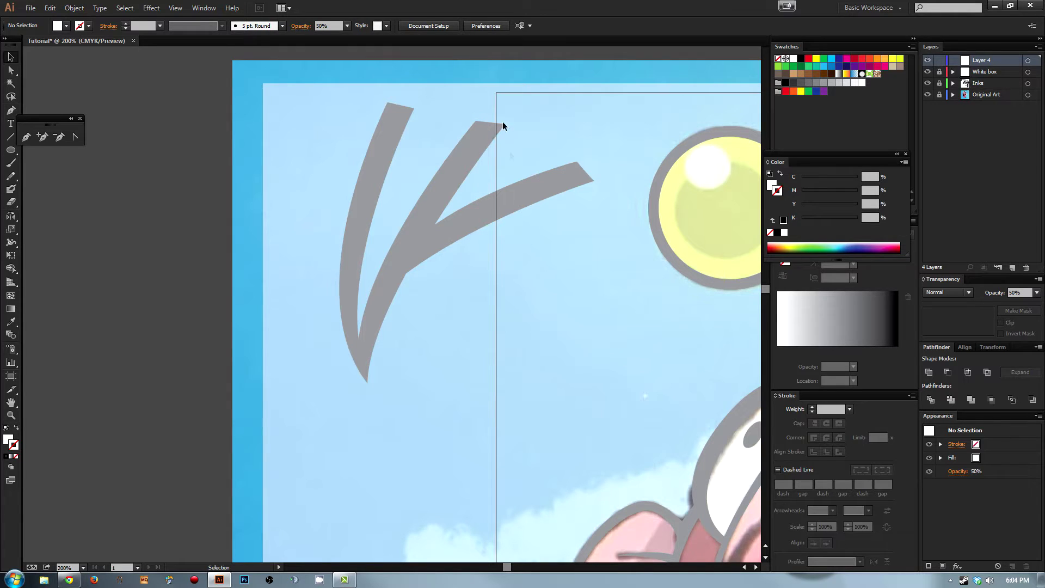
key("p")
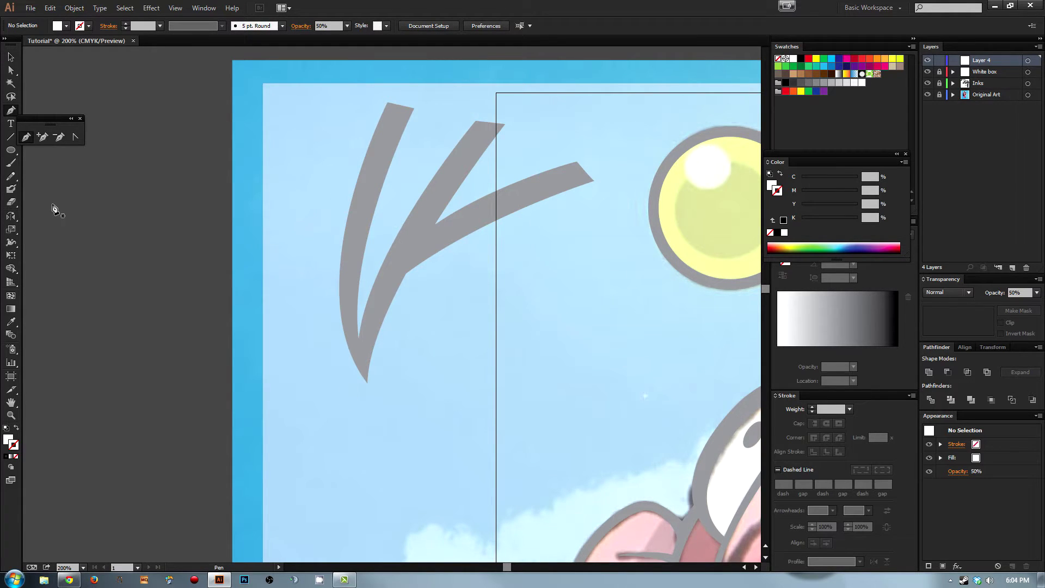
left_click(503, 125)
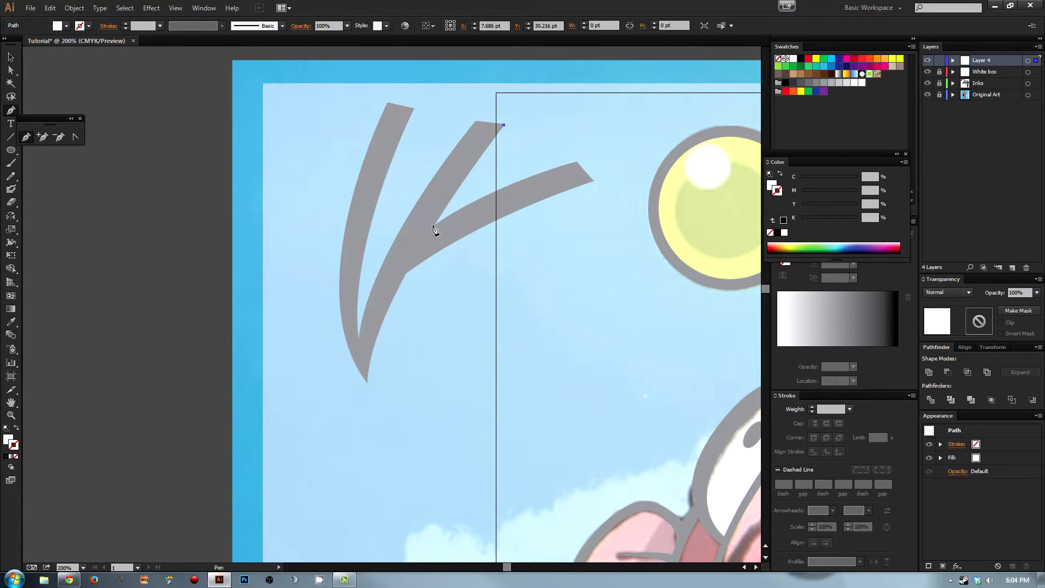
left_click_drag(432, 235, 501, 180)
left_click(578, 161)
left_click(594, 182)
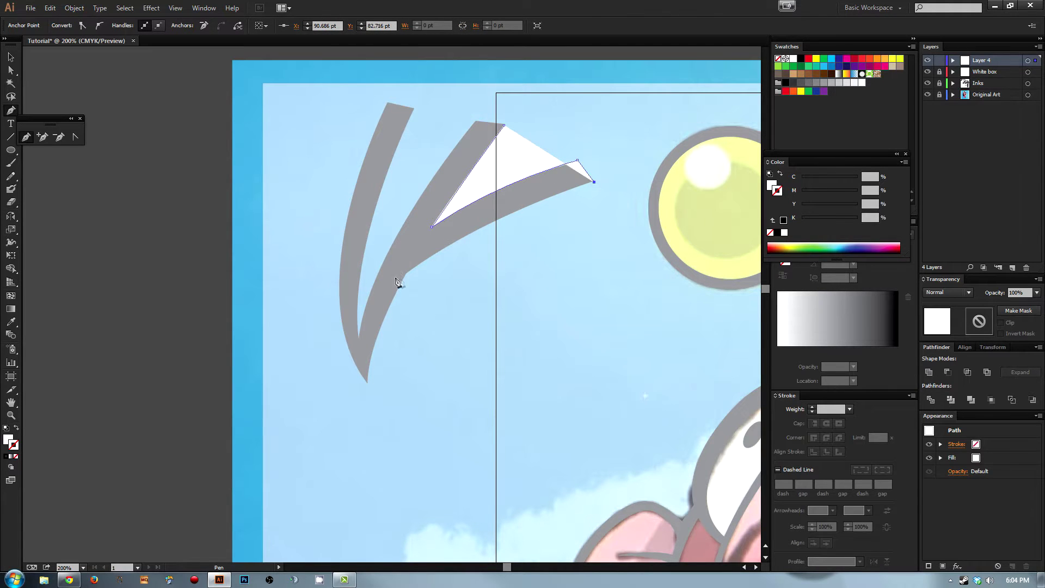
left_click_drag(406, 273, 376, 321)
left_click(366, 383)
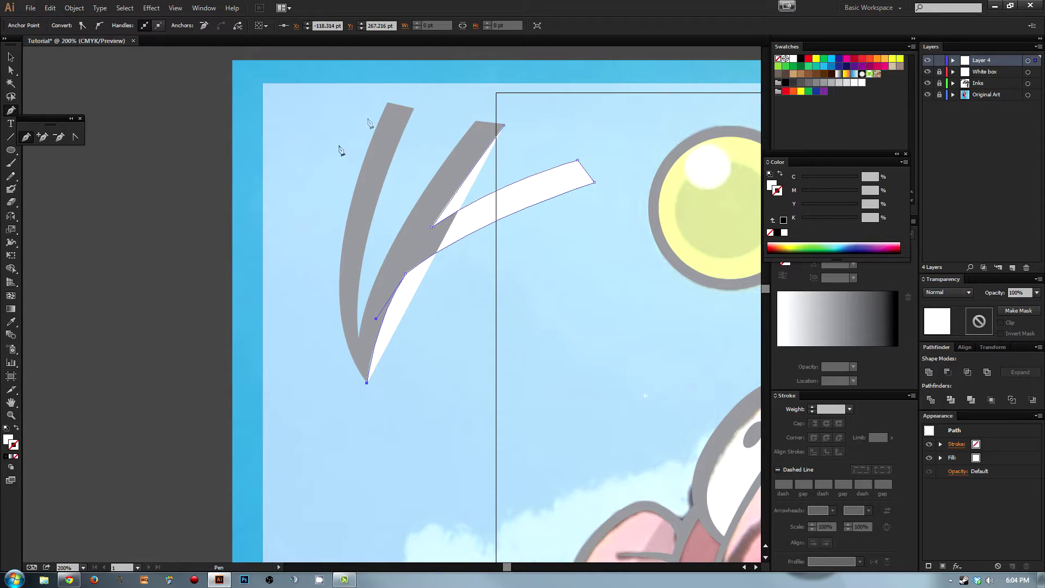
mouse_move(388, 102)
left_mouse_down()
mouse_move(350, 144)
mouse_move(295, 290)
left_mouse_up()
Step: Switch the traced path to a white stroke with no fill and close it around the left and middle arms
key("a")
key("shift+x")
key("p")
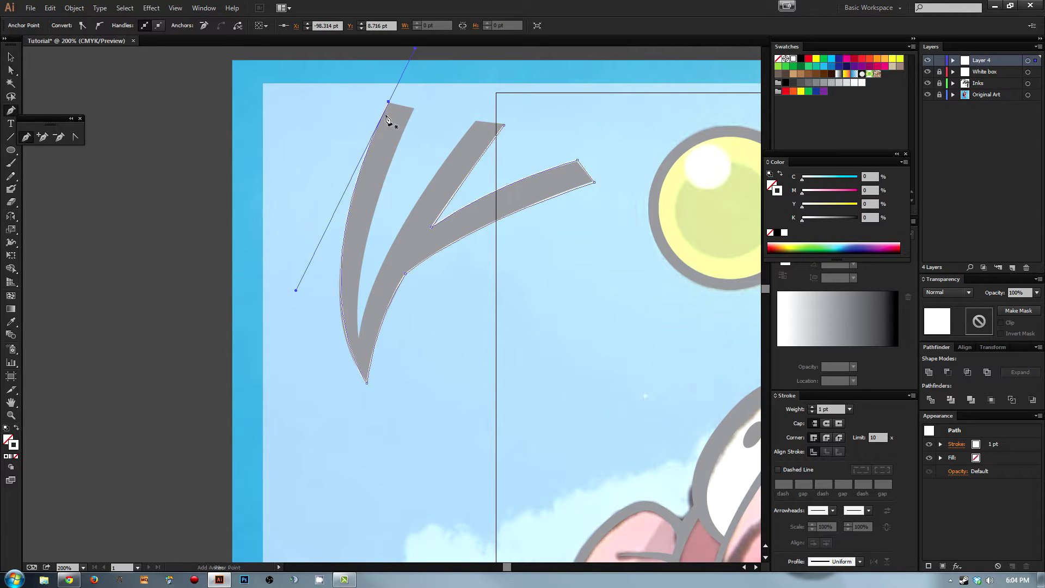
left_click(388, 102)
left_click(414, 110)
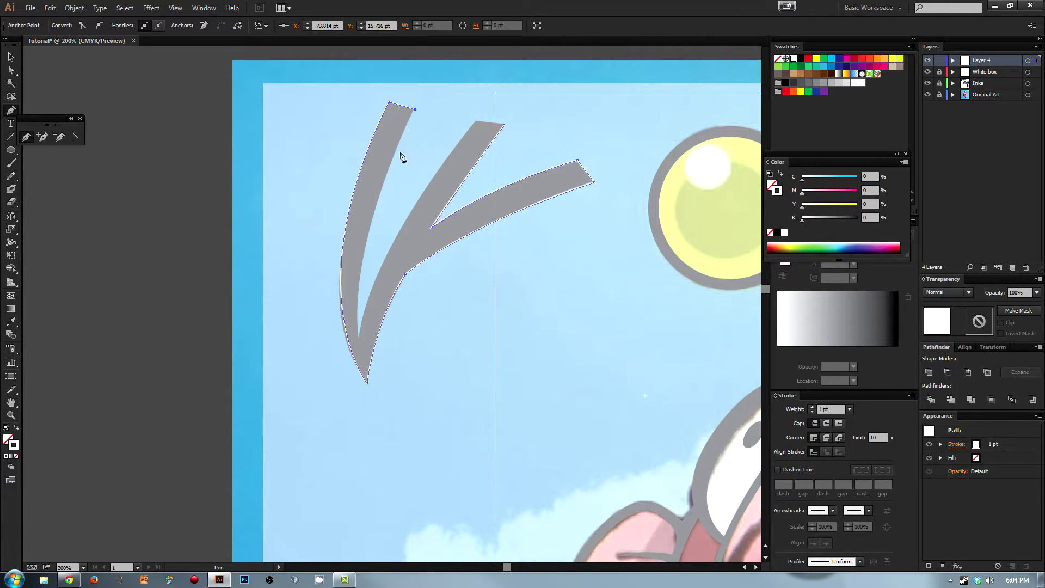
left_click(345, 269)
left_click_drag(477, 124, 475, 493)
scroll(499, 343, "down", 7)
Step: Adjust the anchors at the inner notch and the middle arm's tip to fit the gray shape, and deselect the outline
key("a")
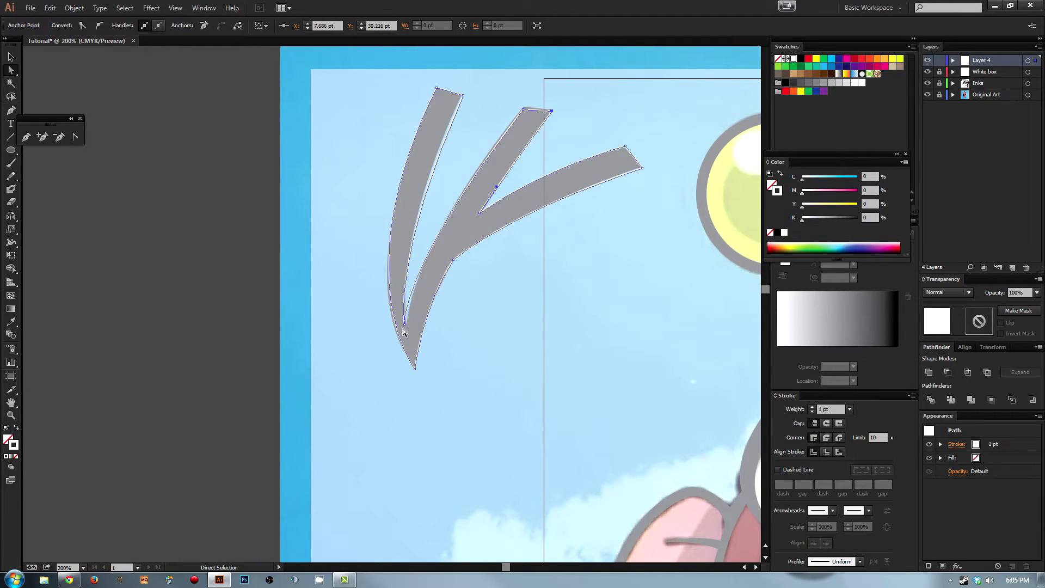
left_click(404, 325)
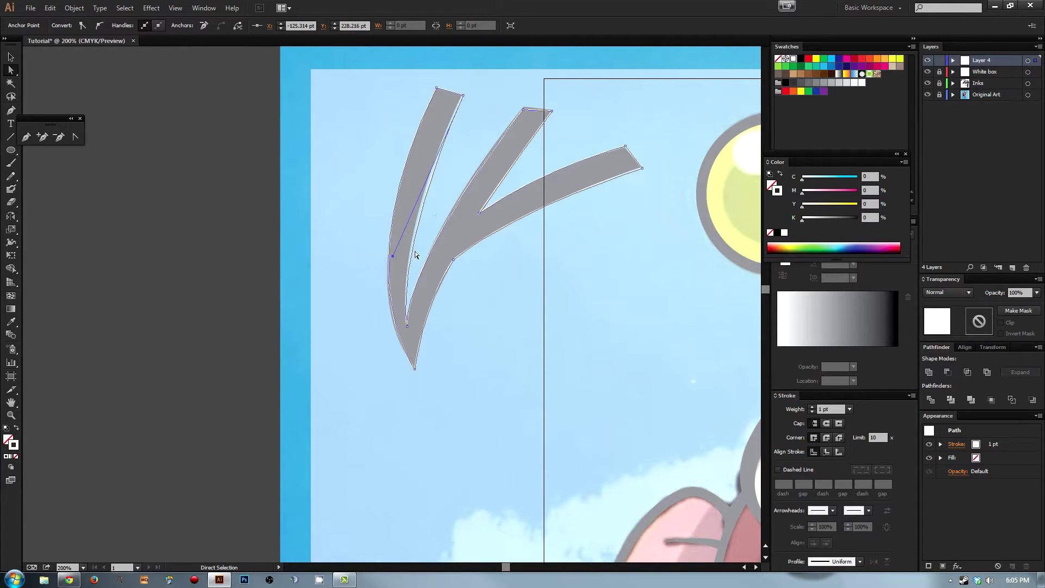
left_click(523, 110)
left_click_drag(523, 110, 525, 109)
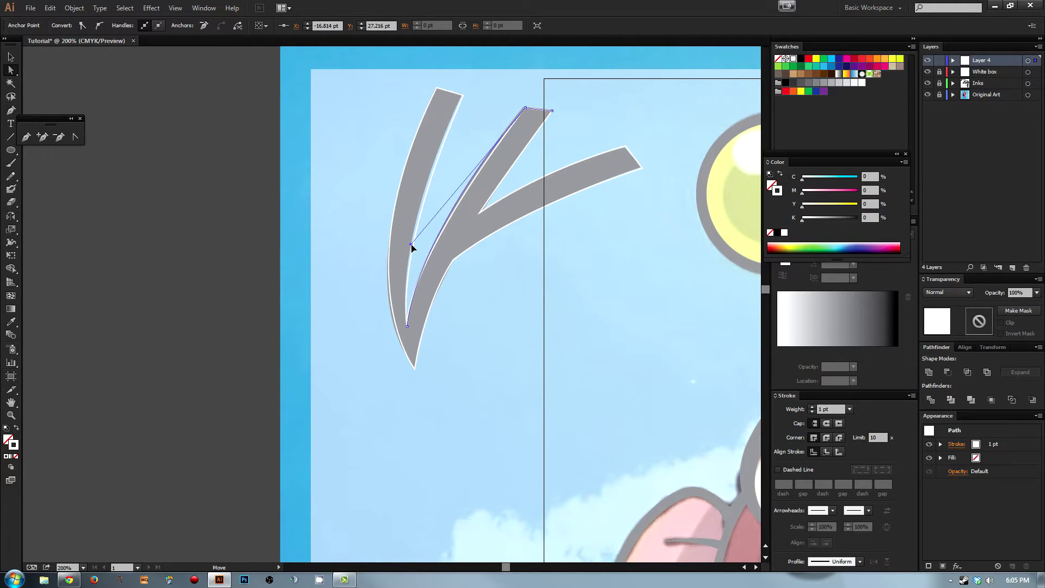
left_click(506, 248)
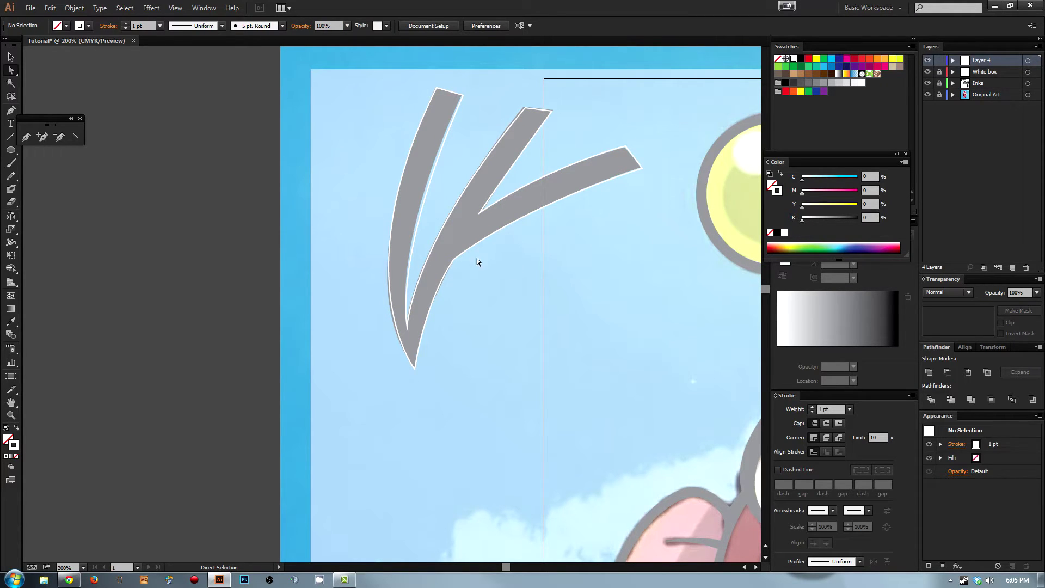
Step: Shift the outline's anchor at the lower branch junction outward, give the shape a white fill with no stroke, and deselect it
left_click_drag(452, 259, 462, 261)
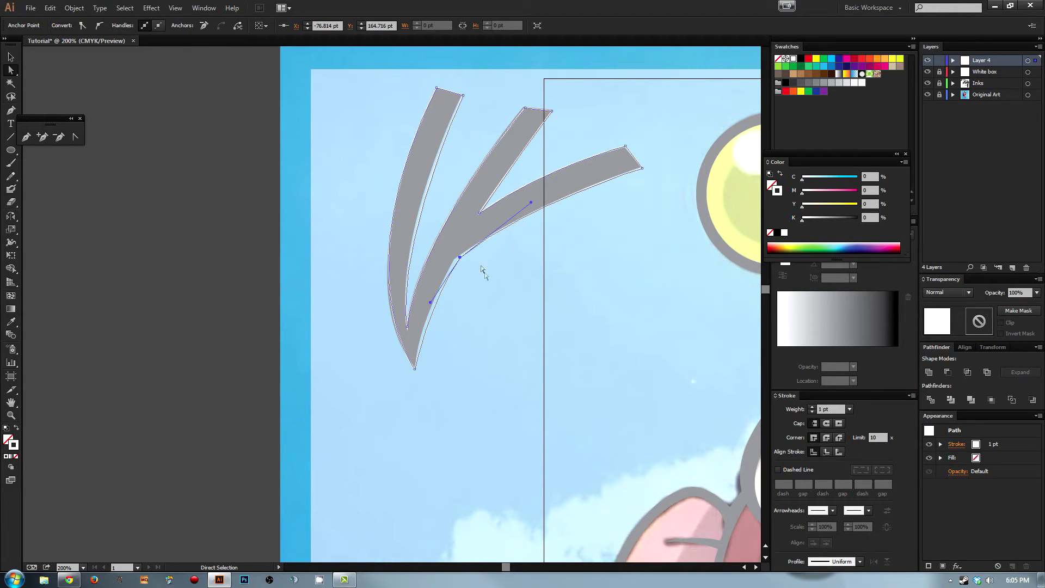
left_click(489, 246)
left_click(466, 189)
key("shift+x")
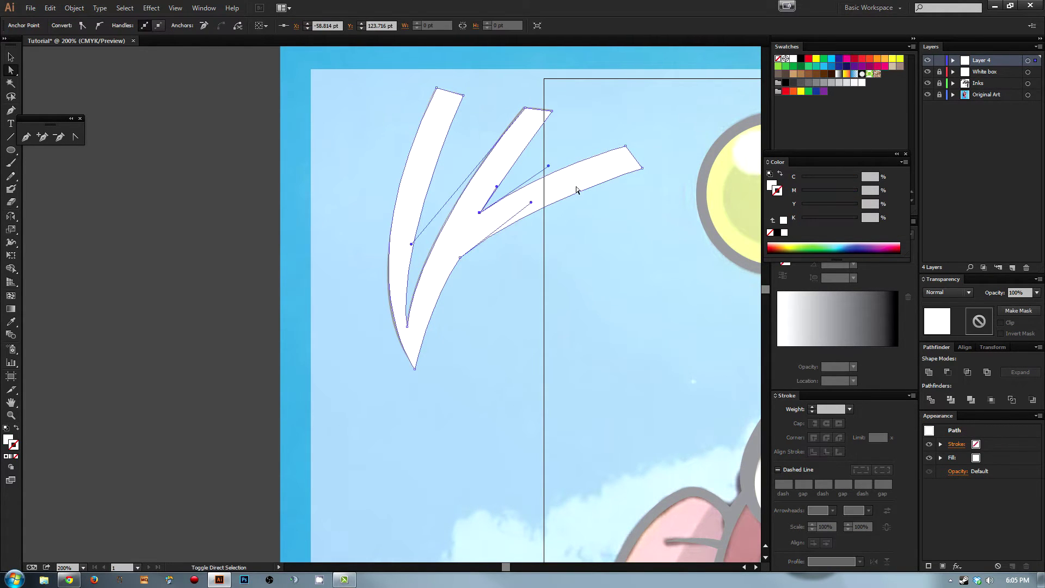
key("ctrl+shift+a")
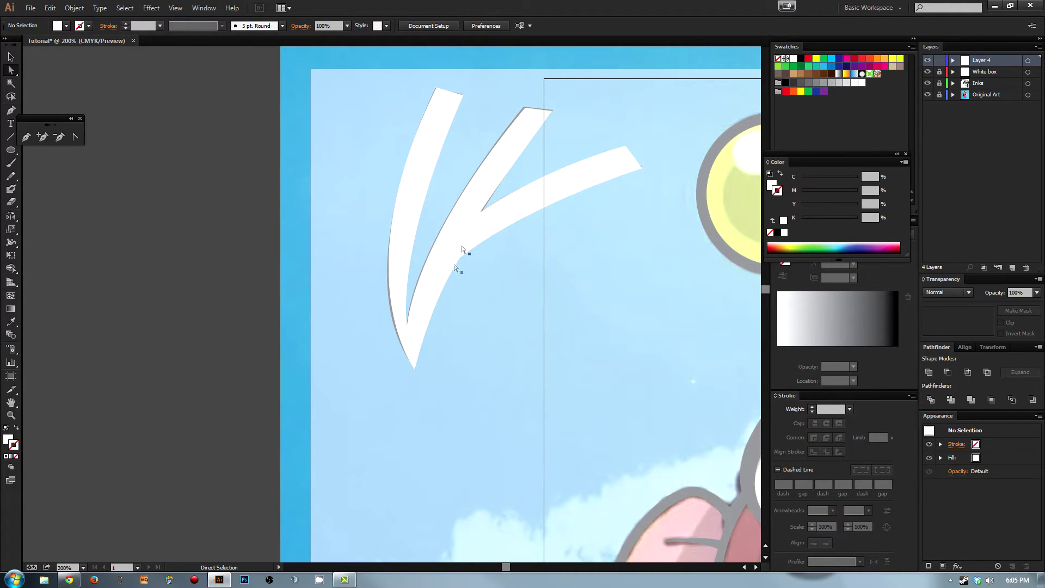
Step: Undo the white fill and the junction anchor move, and delete the single traced outline
key("ctrl+z")
key("ctrl+z")
key("ctrl+shift+a")
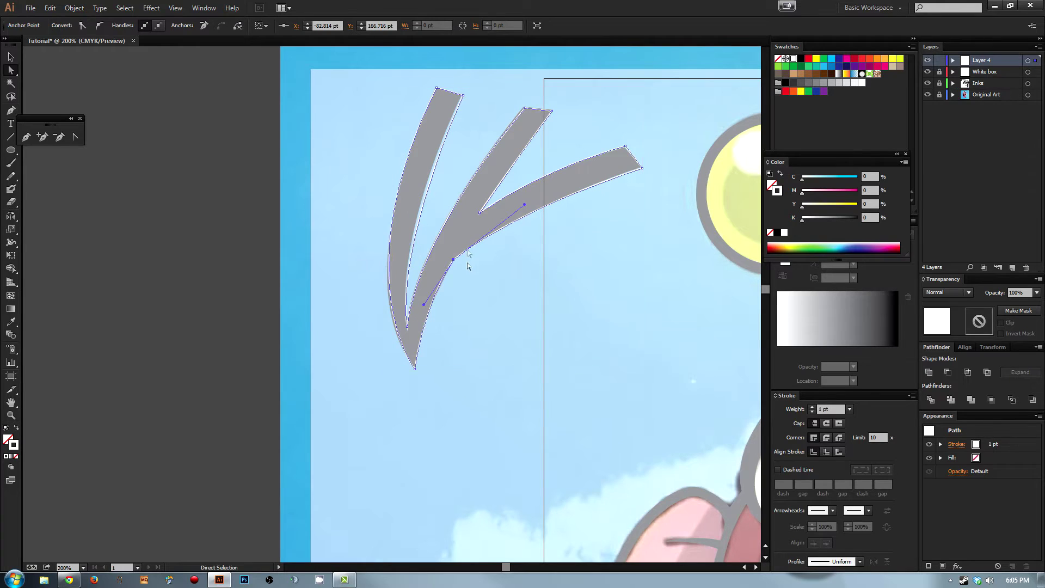
left_click_drag(373, 158, 524, 258)
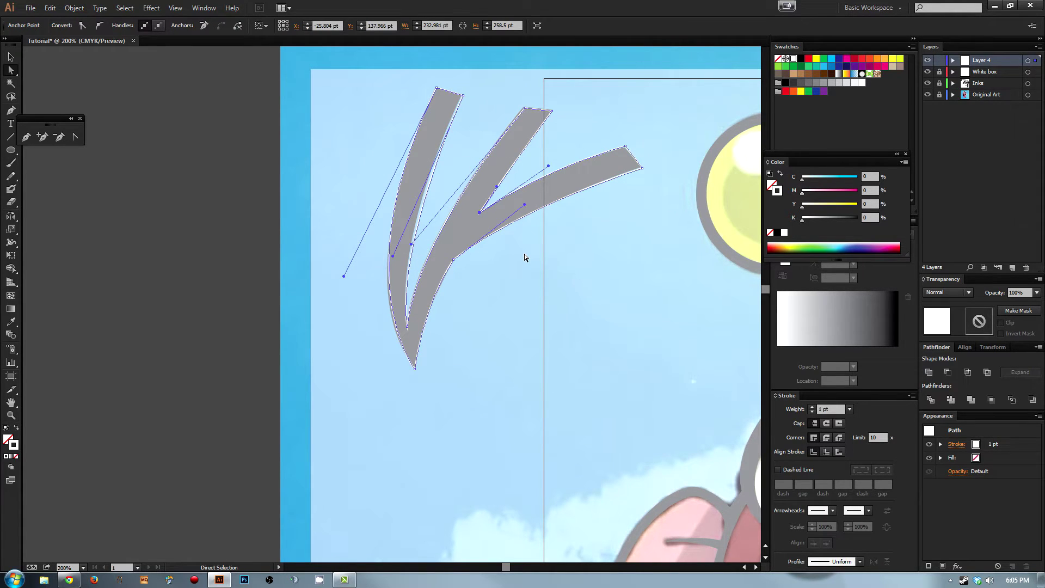
left_click(524, 254)
Step: Trace only the V part of the practice shape as a closed white Pen tool outline, ignoring the side branch
key("p")
left_click(551, 111)
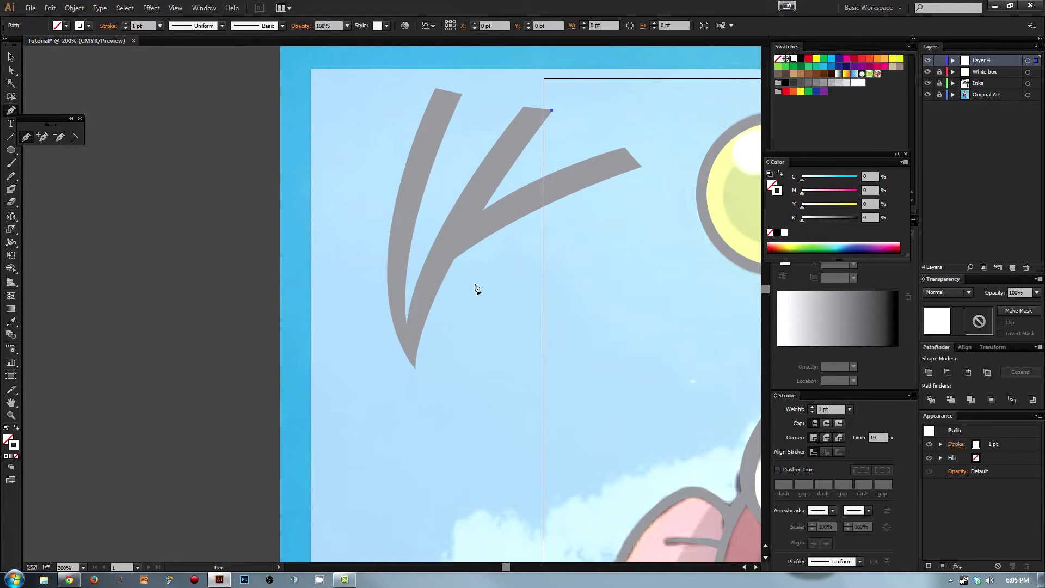
mouse_move(416, 369)
left_mouse_down()
mouse_move(411, 485)
mouse_move(422, 443)
mouse_move(333, 338)
mouse_move(331, 286)
left_mouse_up()
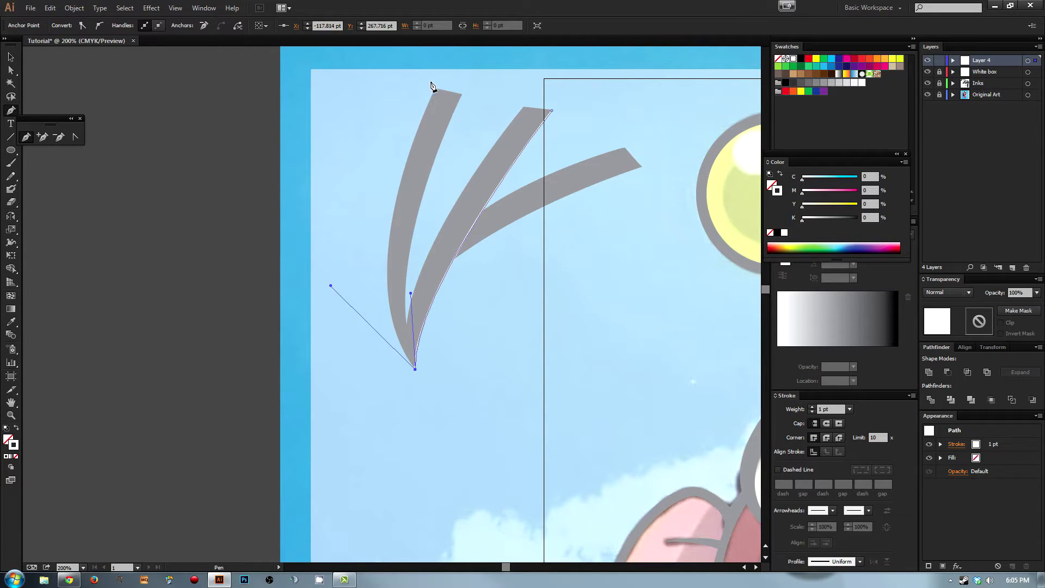
left_click(436, 88)
left_click(459, 95)
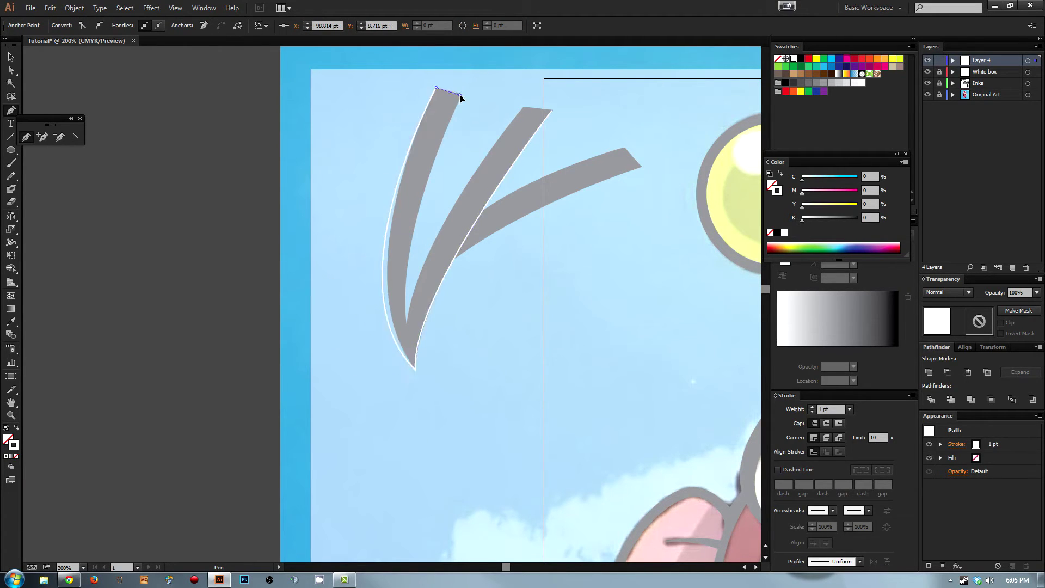
left_click_drag(406, 323, 448, 170)
left_click(522, 107)
left_click(552, 111)
Step: Refine the V outline by adjusting the handles at its inner notch and bottom tip to follow the gray shape
key("a")
left_click(407, 326)
left_click_drag(448, 170, 415, 246)
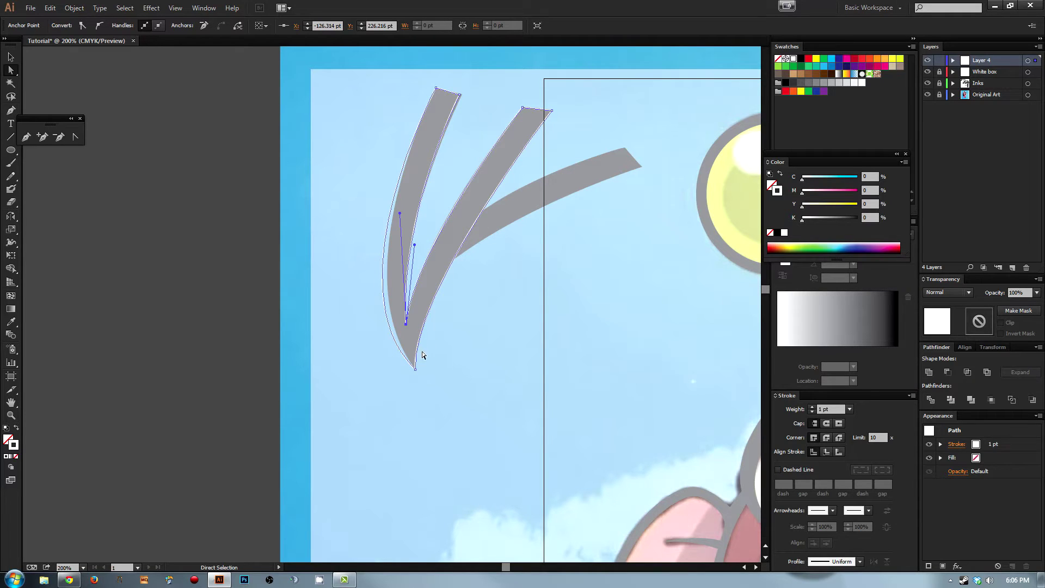
left_click(508, 230)
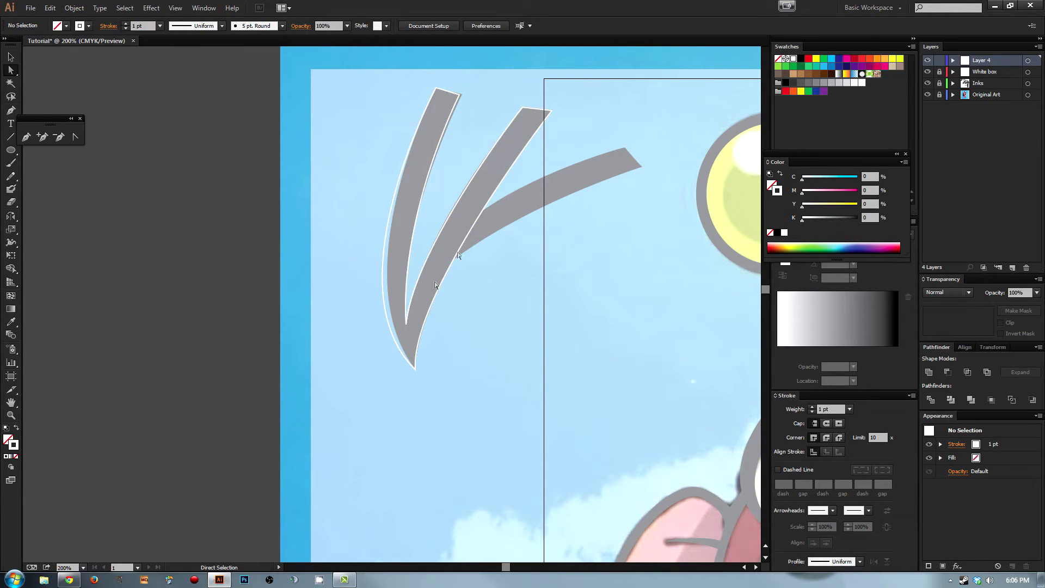
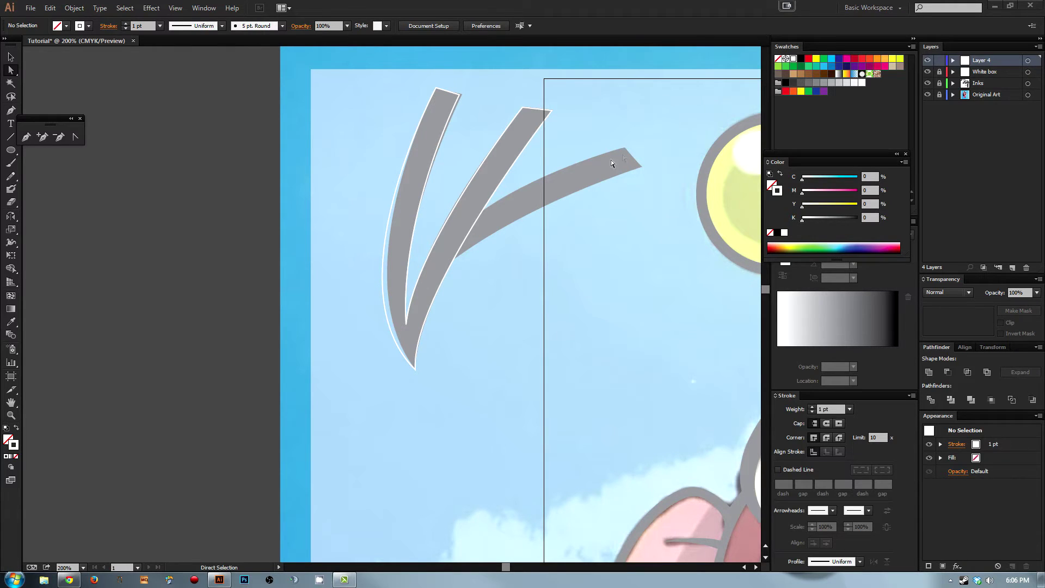
left_click(449, 231)
left_click(415, 369)
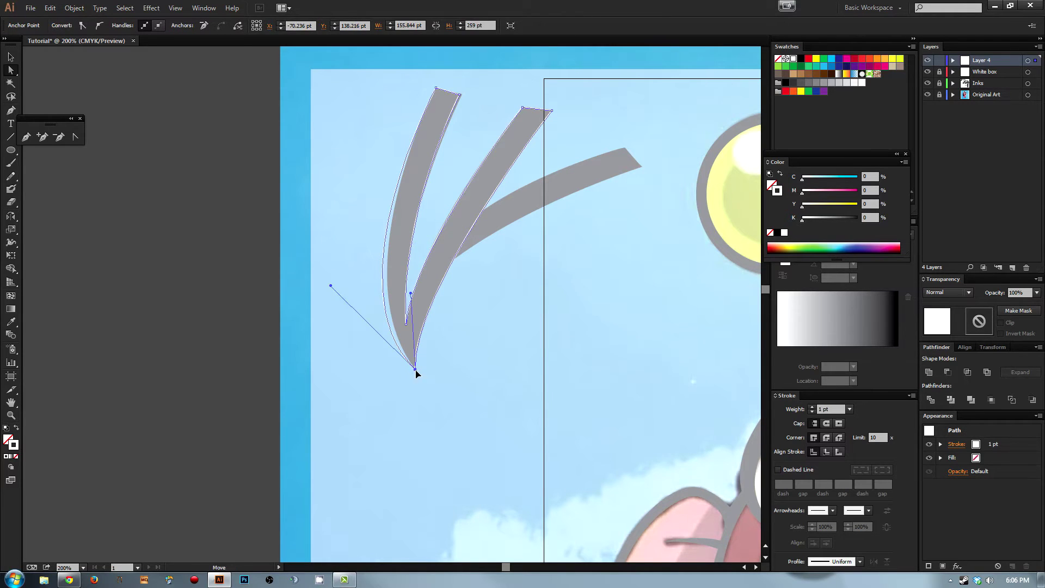
left_click_drag(331, 286, 345, 283)
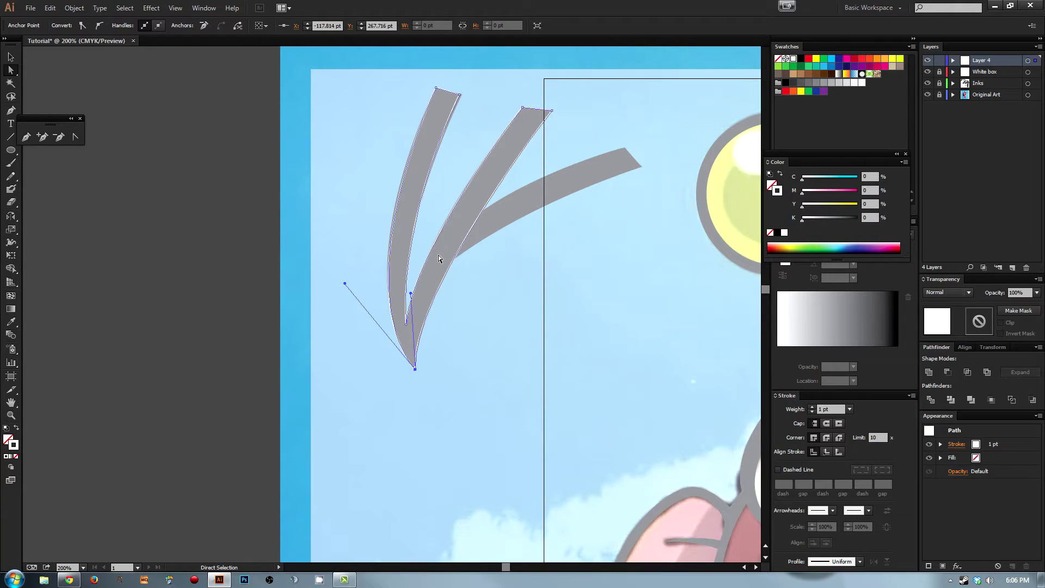
Step: Trace the side branch as a separate closed white outline whose inner end overlaps the V's right arm, and deselect it
key("p")
left_click(465, 219)
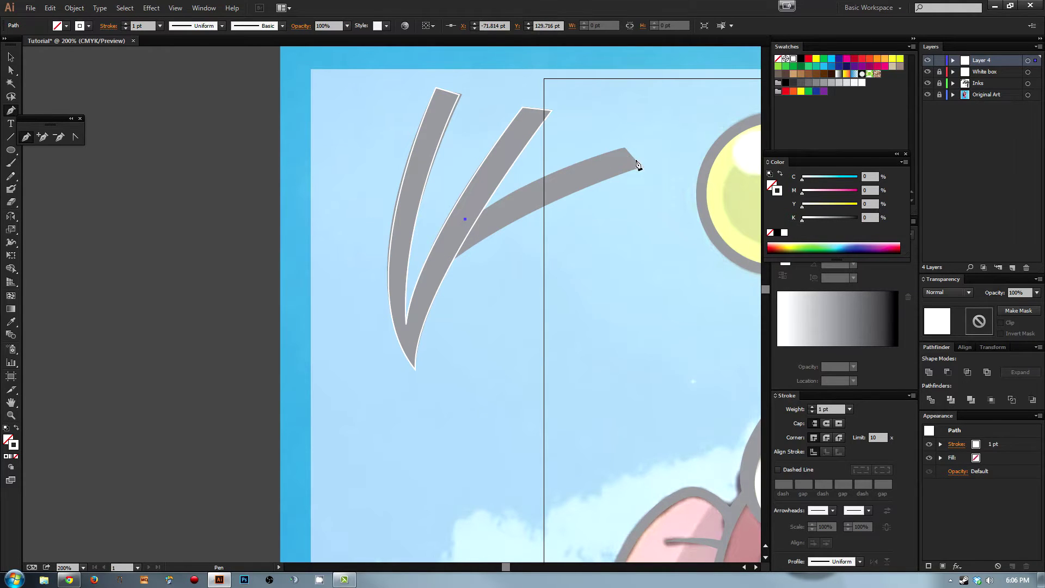
mouse_move(624, 147)
left_mouse_down()
mouse_move(675, 140)
mouse_move(632, 156)
left_mouse_up()
left_click(640, 167)
mouse_move(438, 267)
left_mouse_down()
mouse_move(361, 329)
mouse_move(447, 243)
left_mouse_up()
left_click(466, 219)
key("a")
key("ctrl+shift+a")
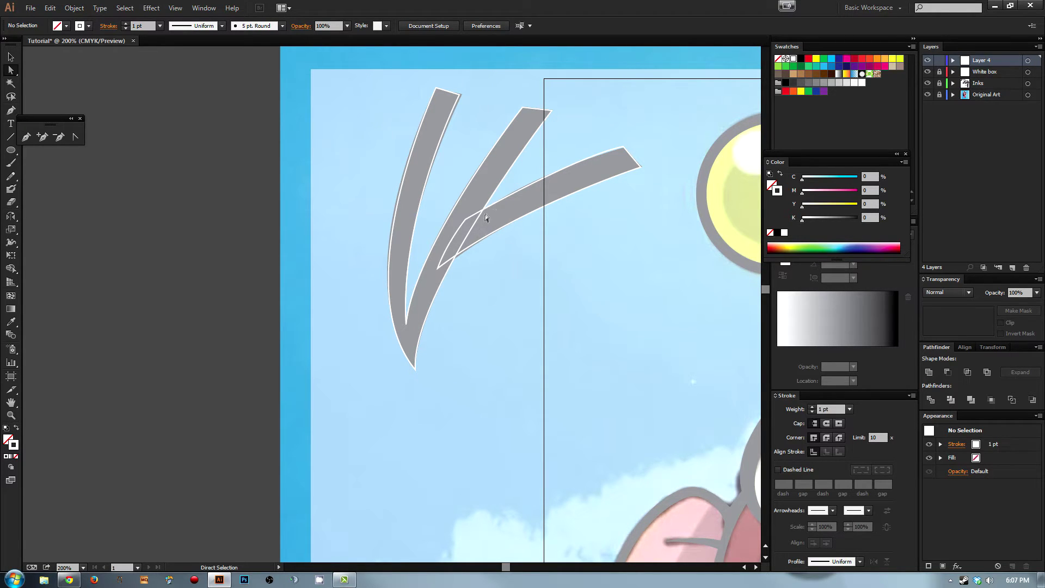
Step: Bring back the single continuous outline and nudge its upper branch junction anchor slightly off the gray shape
left_click(455, 216)
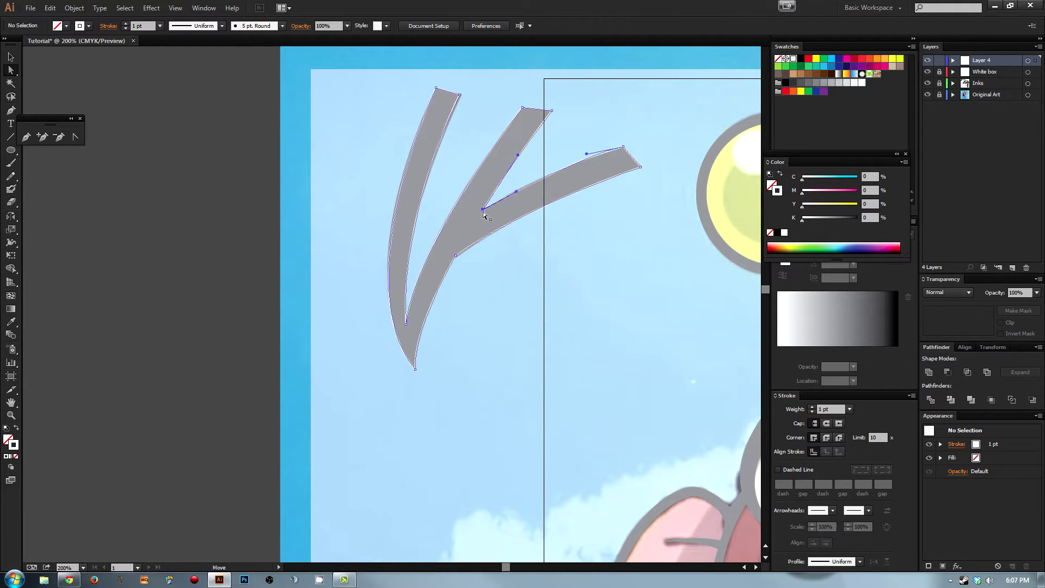
left_click(484, 210)
left_click(526, 163)
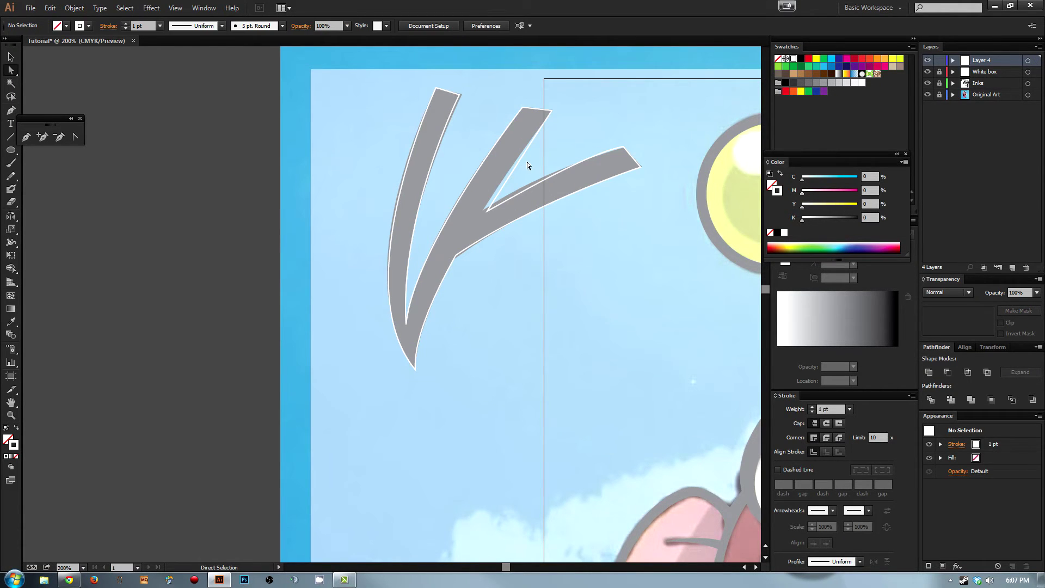
Step: Try the single outline with a solid white fill, and with a red fill and white stroke
left_click(462, 249)
key("shift+x")
left_click(554, 243)
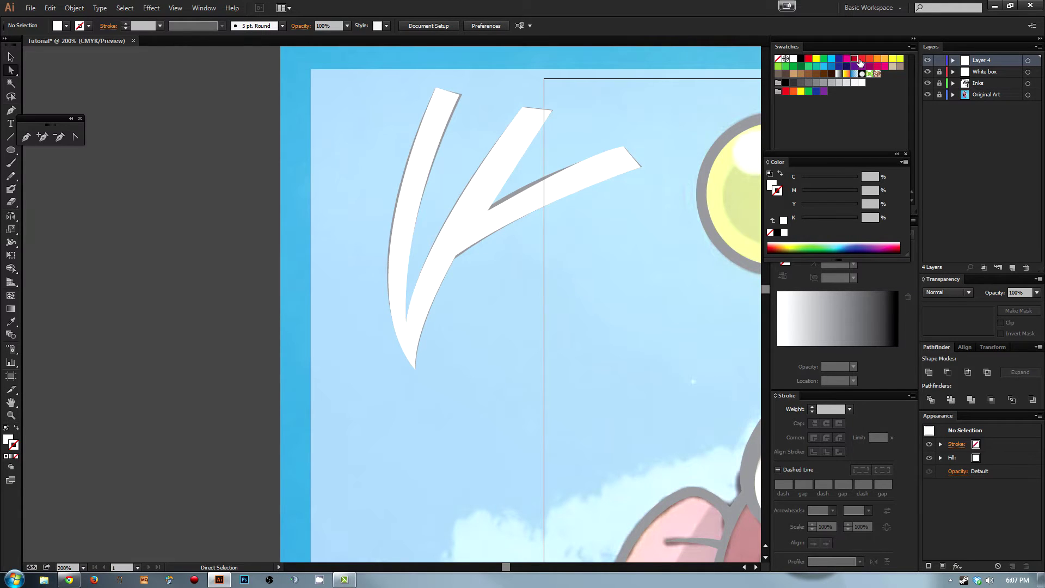
left_click(855, 59)
left_click(481, 188)
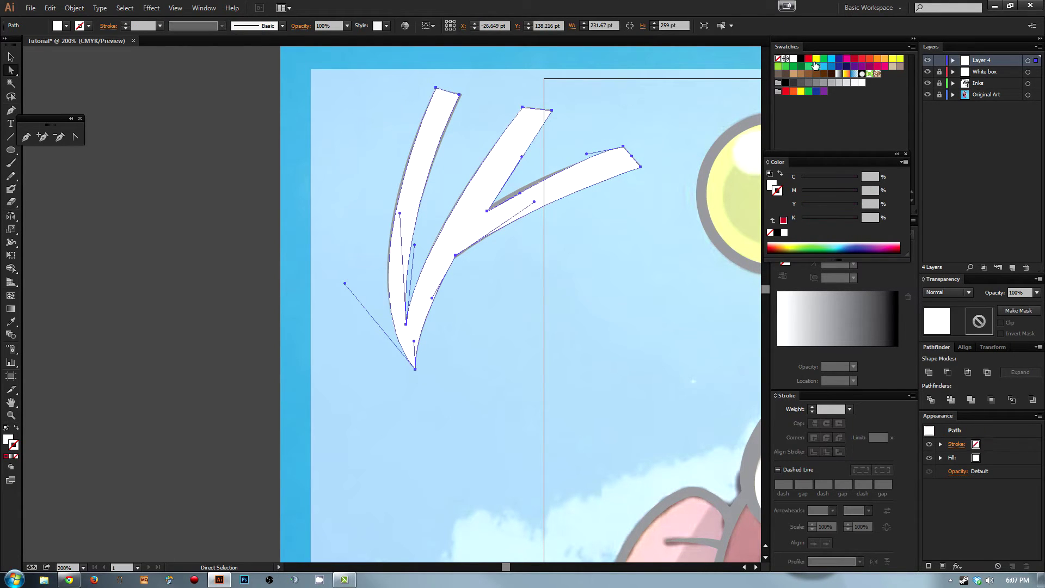
left_click(810, 59)
key("shift+x")
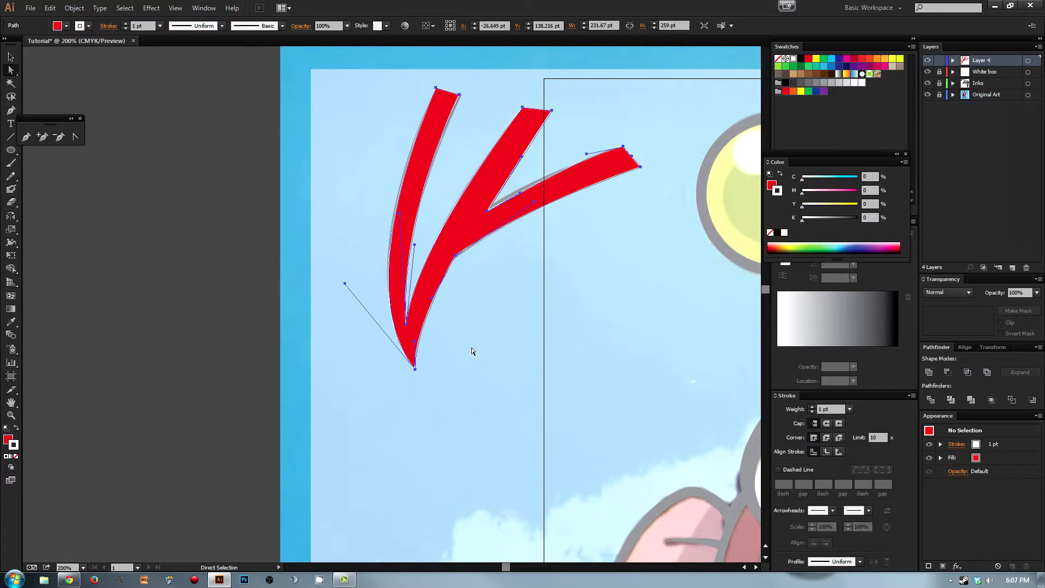
left_click(471, 348)
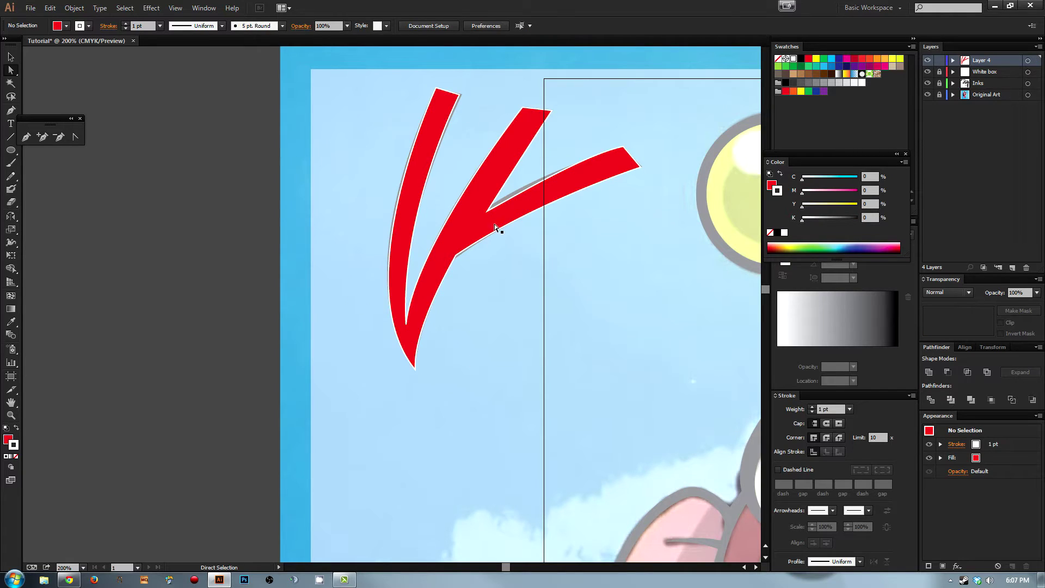
Step: Revert the filled single outline to the two separate overlapping shapes with white strokes and no fill
left_click(517, 184)
key("/")
left_click_drag(487, 210, 465, 218)
left_click(475, 301)
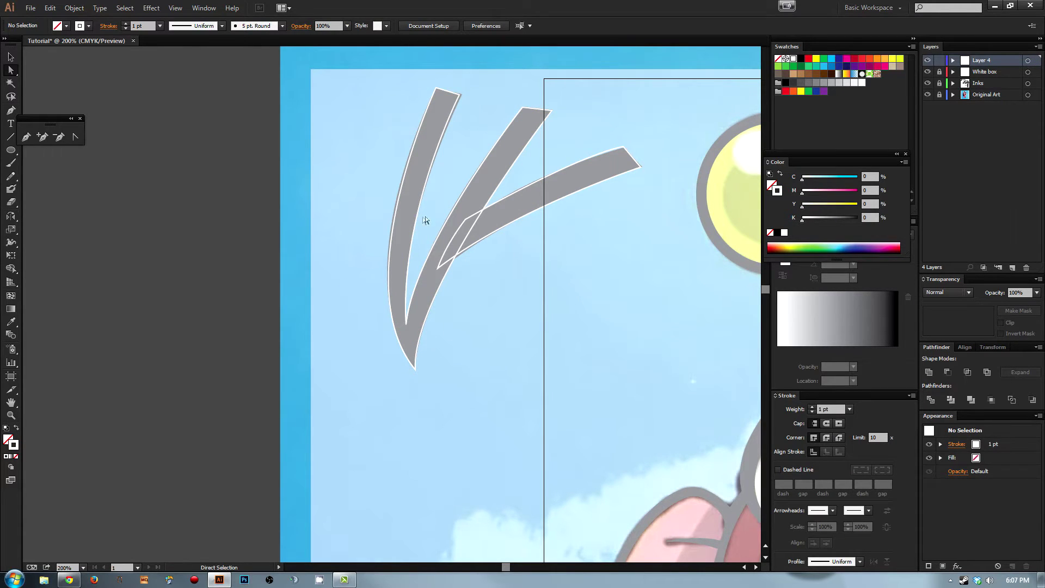
Step: Delete both traced white outlines from the practice shape and remove Layer 4
left_click_drag(375, 179, 530, 276)
left_click(493, 125)
left_click(530, 286)
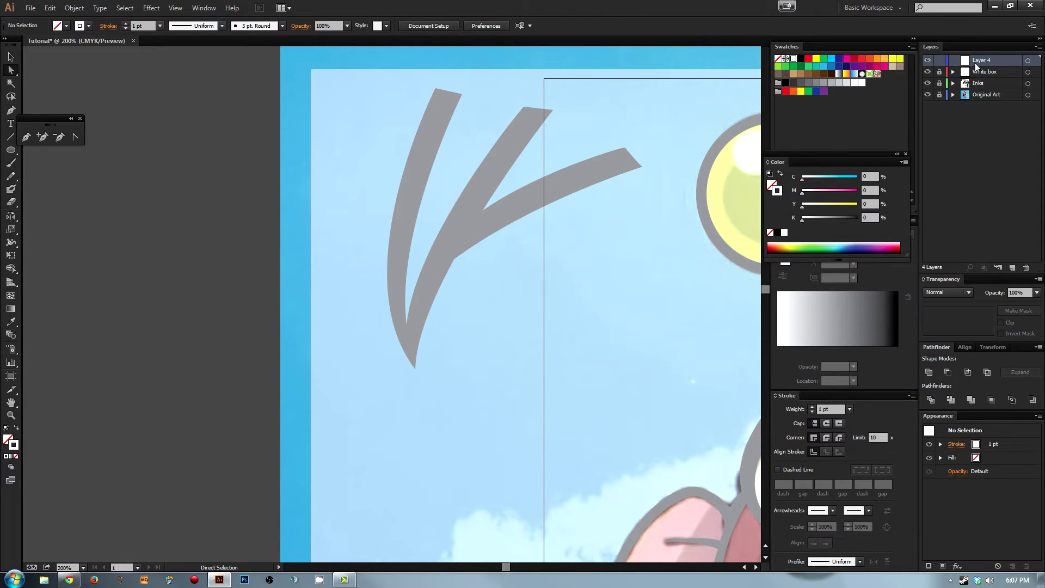
left_click(1026, 268)
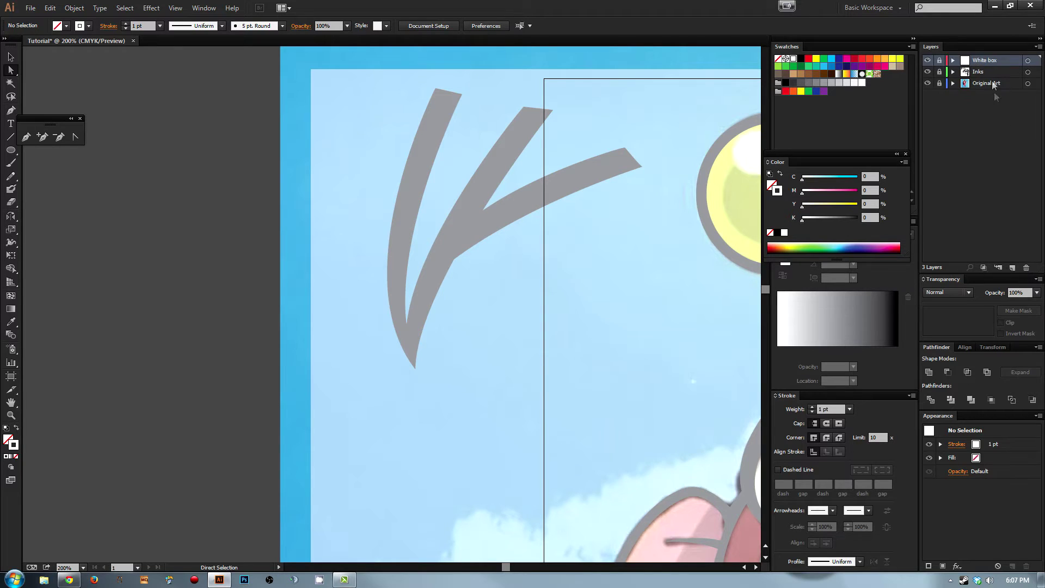
Step: With the White box layer moved beneath Inks and Inks unlocked, delete the black practice shapes
left_click_drag(982, 64, 967, 76)
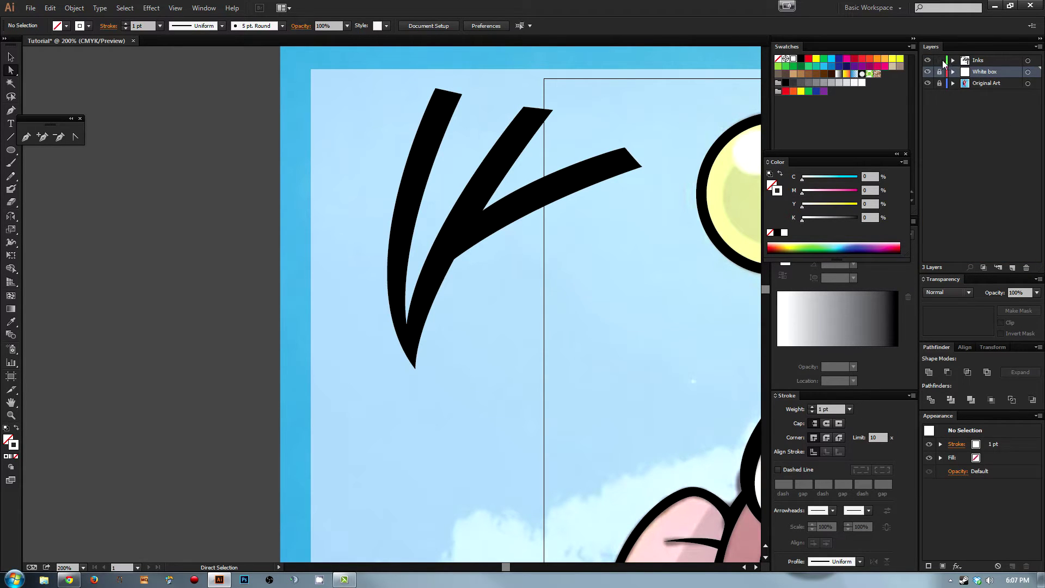
left_click(977, 60)
left_click_drag(380, 154, 608, 289)
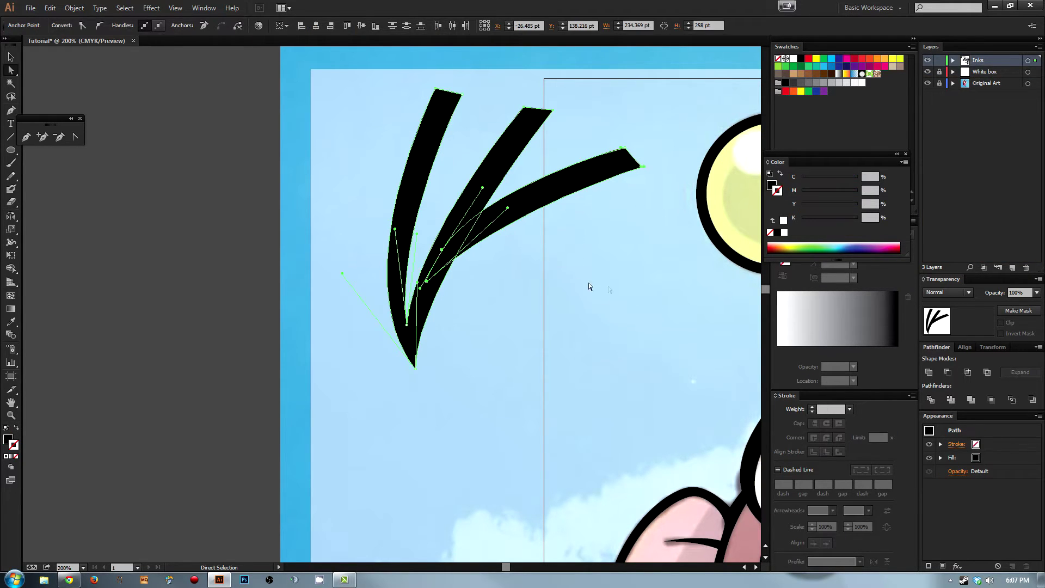
key("Delete")
key("Delete")
Step: Examine the uninked arm, torso and leg lines of the character with the Pen tool ready
mouse_move(570, 415)
left_mouse_down()
mouse_move(511, 366)
mouse_move(499, 322)
mouse_move(452, 283)
mouse_move(468, 395)
mouse_move(434, 362)
left_mouse_up()
left_click_drag(405, 248, 399, 288)
key("p")
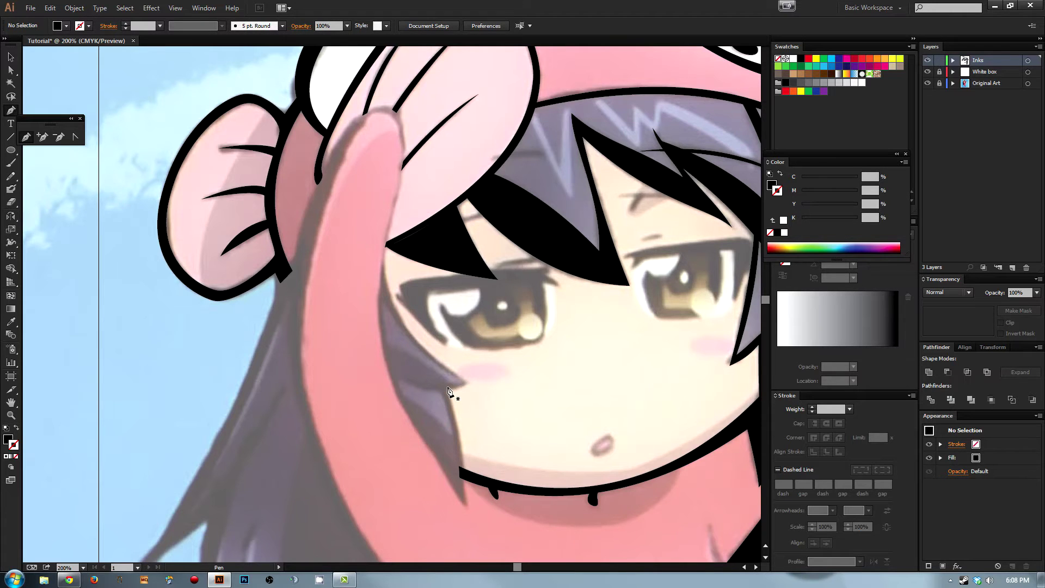
key("ctrl+minus")
key("ctrl+minus")
left_click_drag(411, 411, 478, 328)
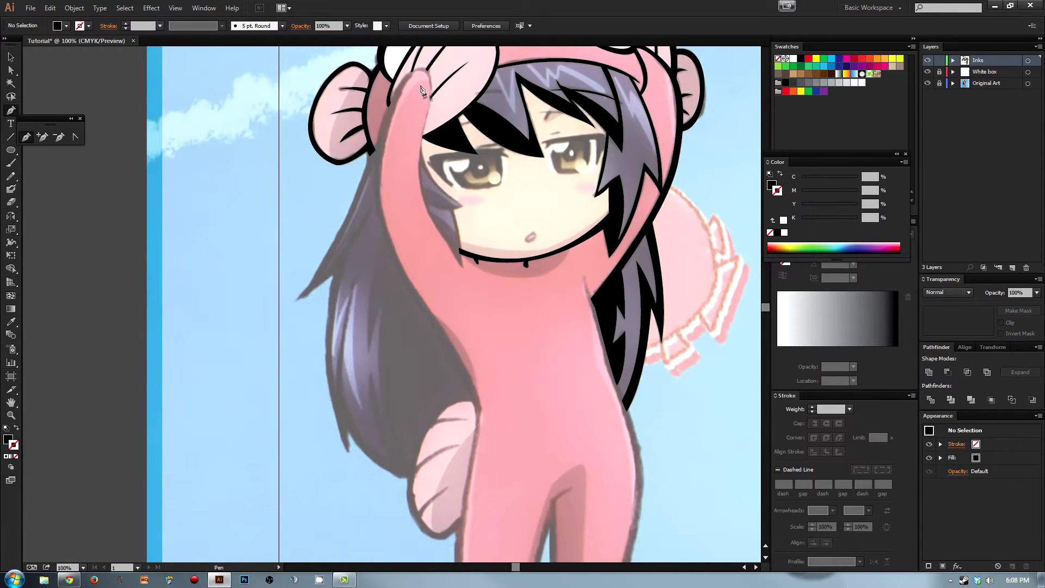
left_click_drag(475, 382, 484, 213)
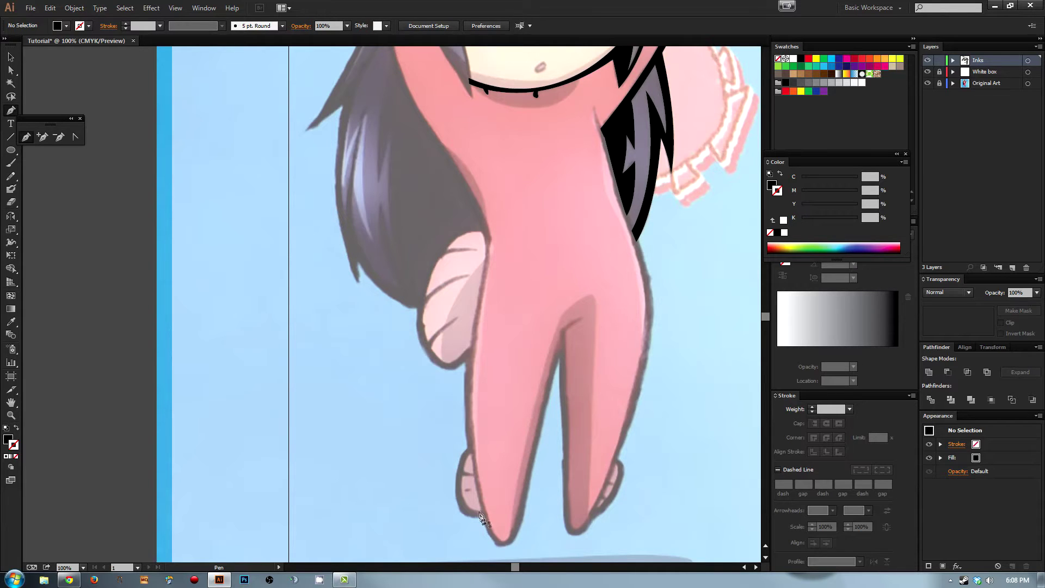
left_click_drag(428, 143, 433, 304)
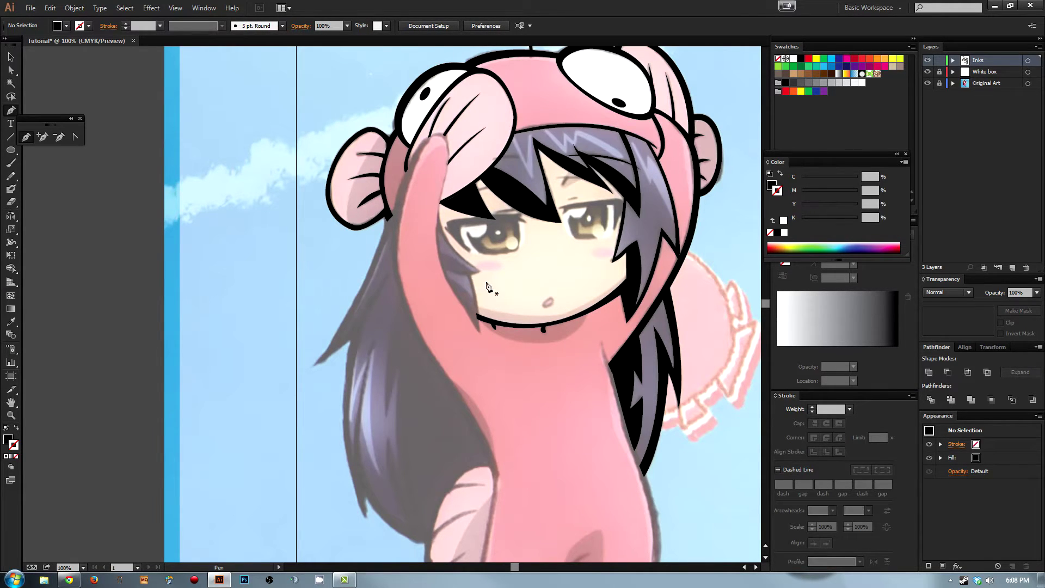
key("ctrl+plus")
scroll(513, 280, "right", 2)
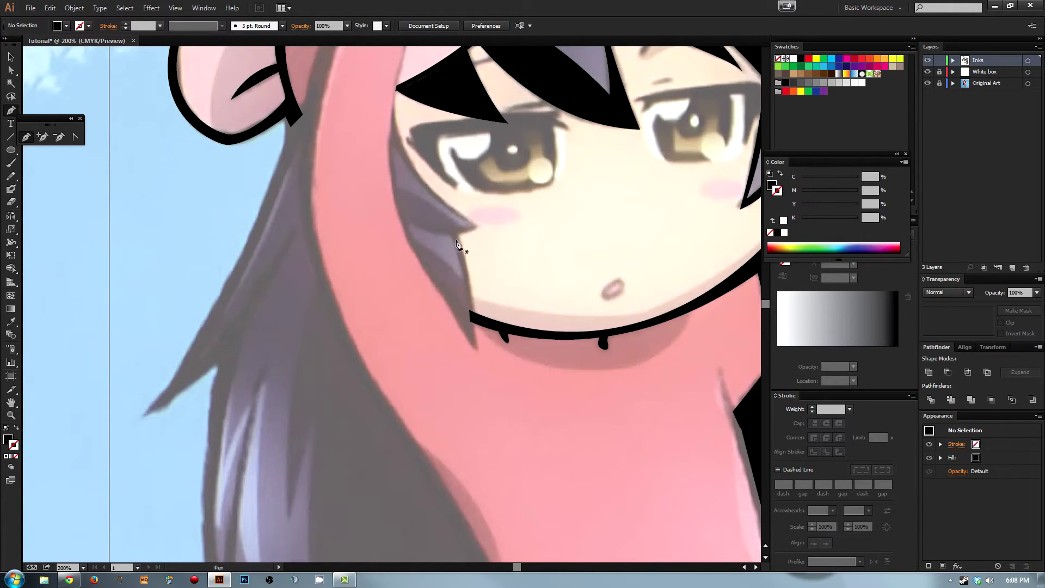
Step: Start a straight-segment Pen outline from the hair strand beside the cheek, up the raised arm's inner edge, over the hand to the outer edge
left_click(457, 234)
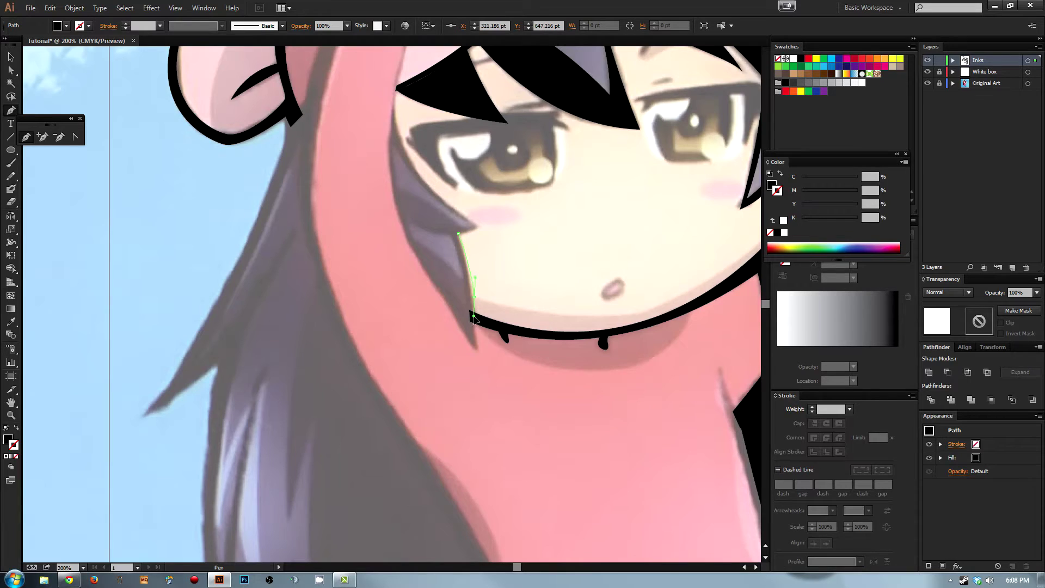
key("ctrl+z")
key("ctrl+z")
left_click(477, 351)
left_click_drag(429, 232, 420, 337)
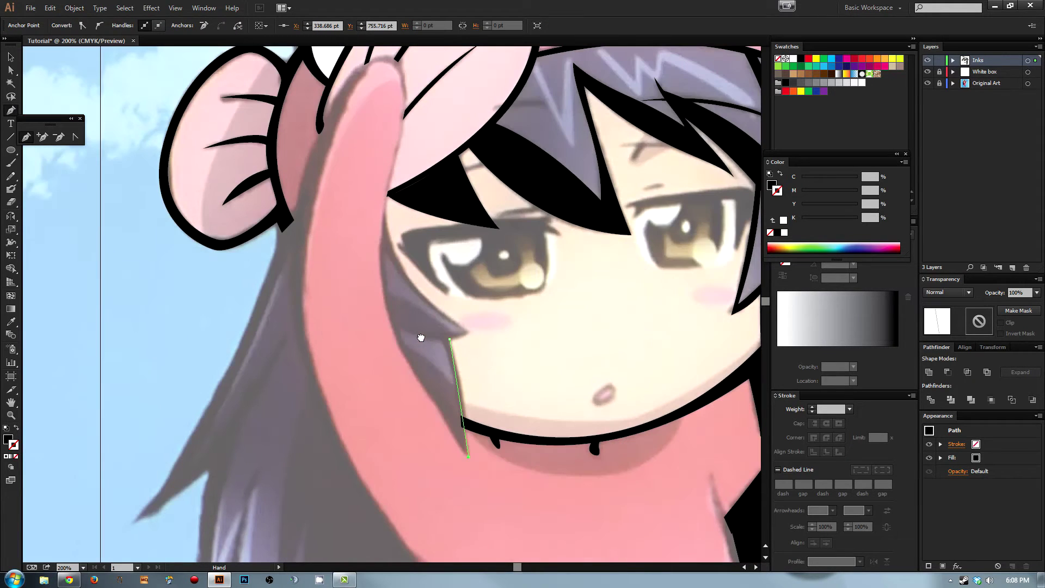
left_click(380, 278)
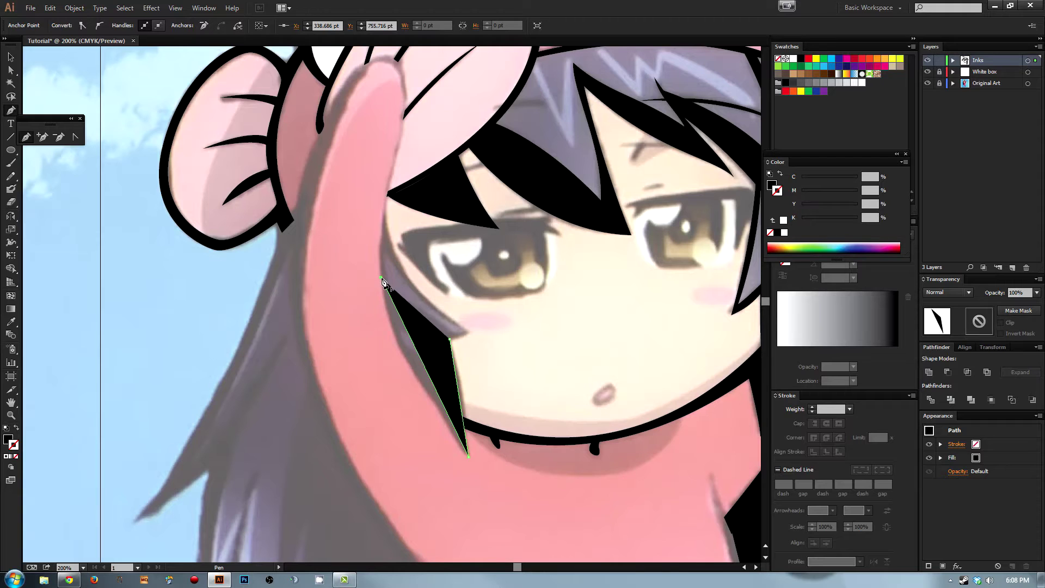
left_click(391, 68)
left_click_drag(340, 174, 415, 140)
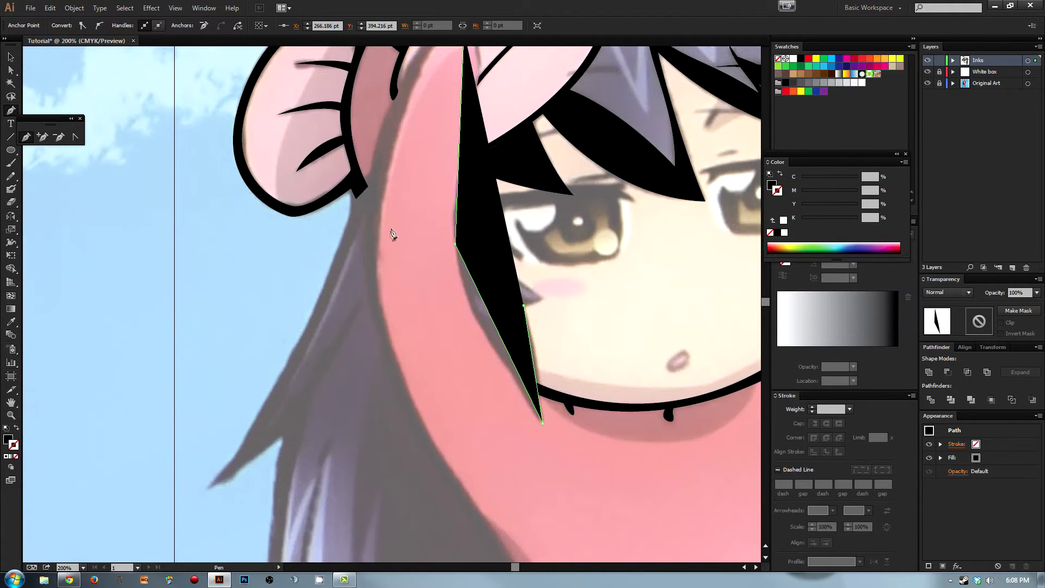
left_click_drag(378, 261, 440, 264)
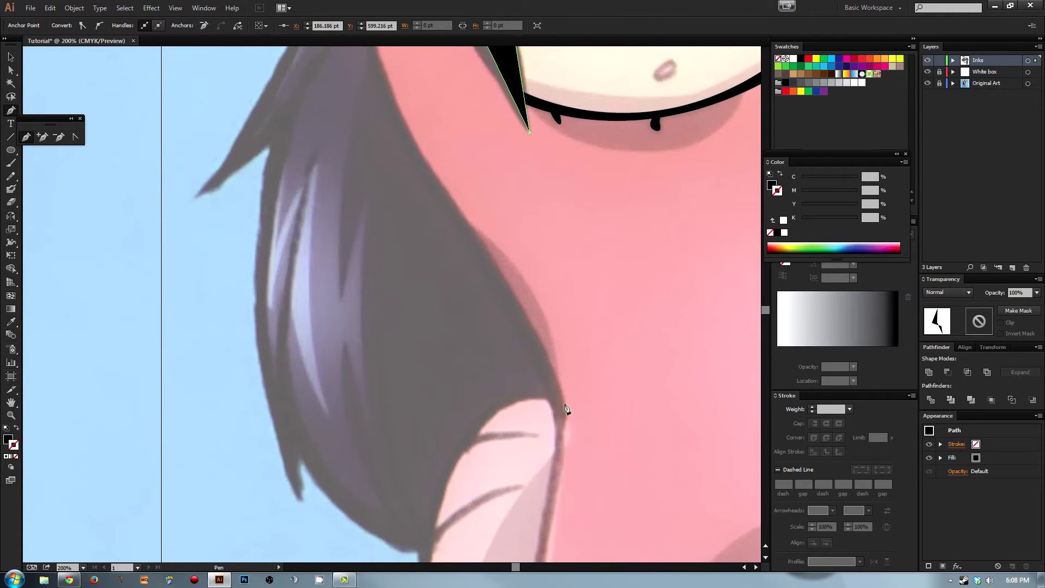
Step: Extend the outline with straight segments past the waist to the foot tip, the crotch and the end of the leg crease
left_click(563, 390)
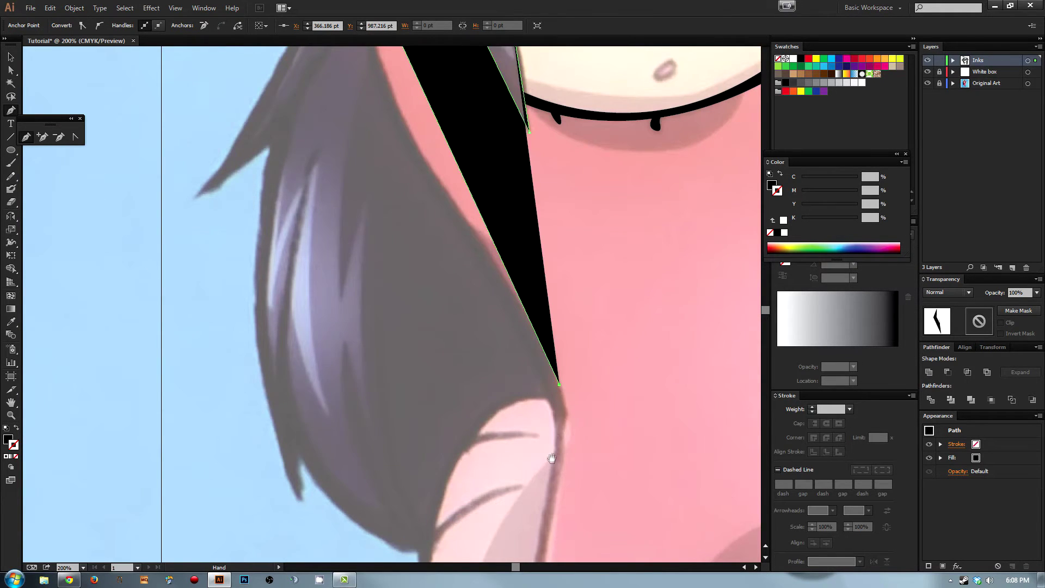
mouse_move(552, 458)
left_mouse_down()
mouse_move(513, 381)
mouse_move(539, 370)
mouse_move(543, 356)
left_mouse_up()
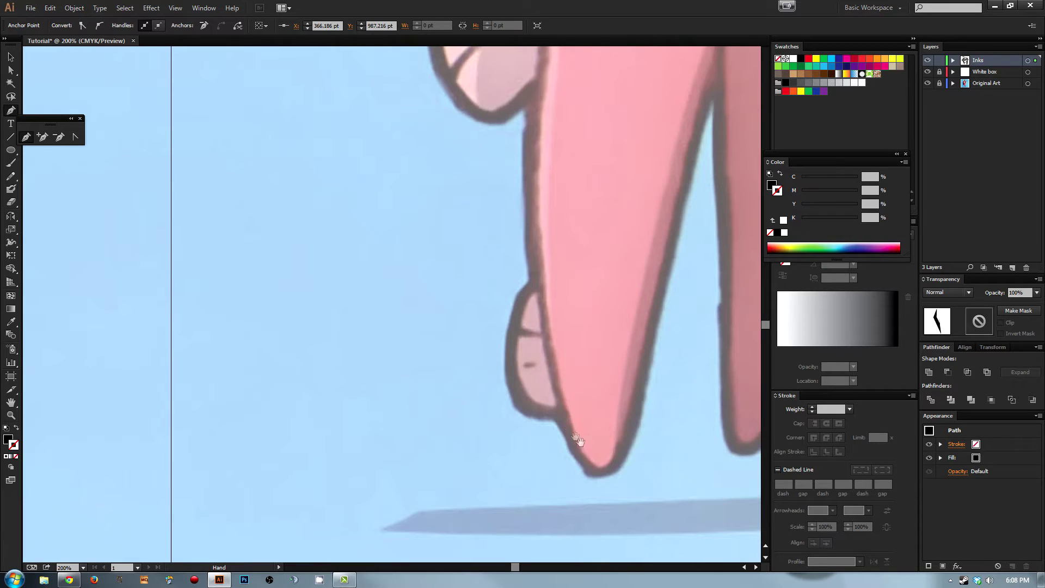
left_click(603, 472)
mouse_move(603, 471)
left_mouse_down()
mouse_move(523, 478)
mouse_move(612, 334)
mouse_move(578, 284)
left_mouse_up()
left_click(561, 292)
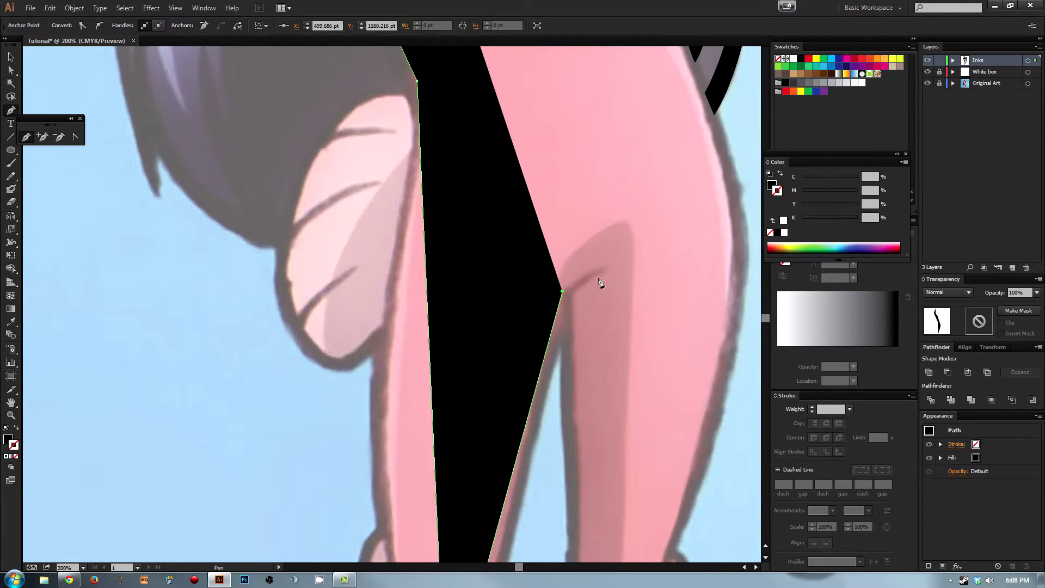
left_click(607, 267)
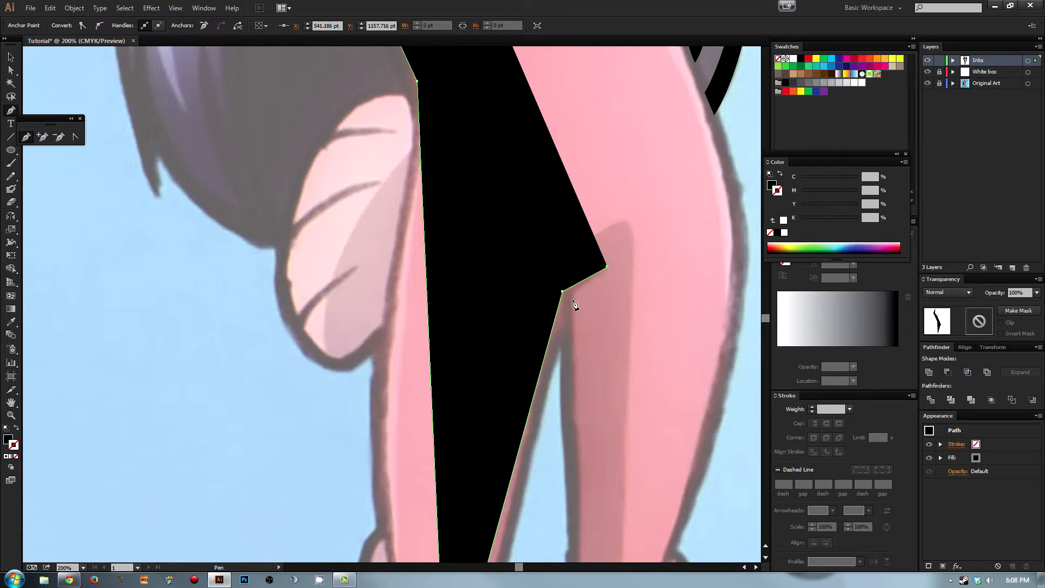
Step: Run the outline's return side from the leg crease back to the foot tip, and swap the black fill to a stroke
left_click(571, 300)
scroll(548, 338, "down", 5)
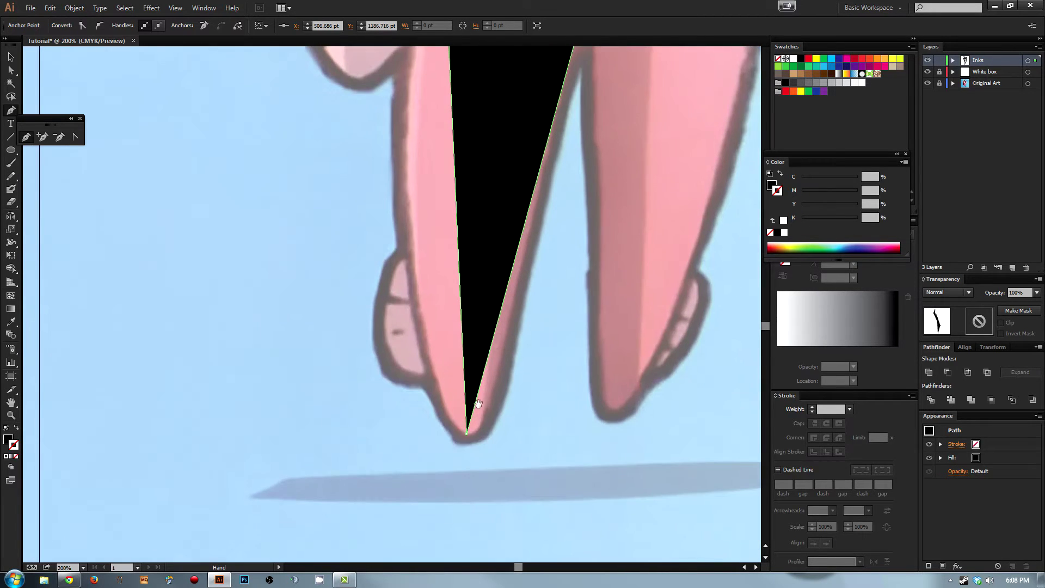
left_click(467, 449)
scroll(458, 381, "up", 10)
key("shift+x")
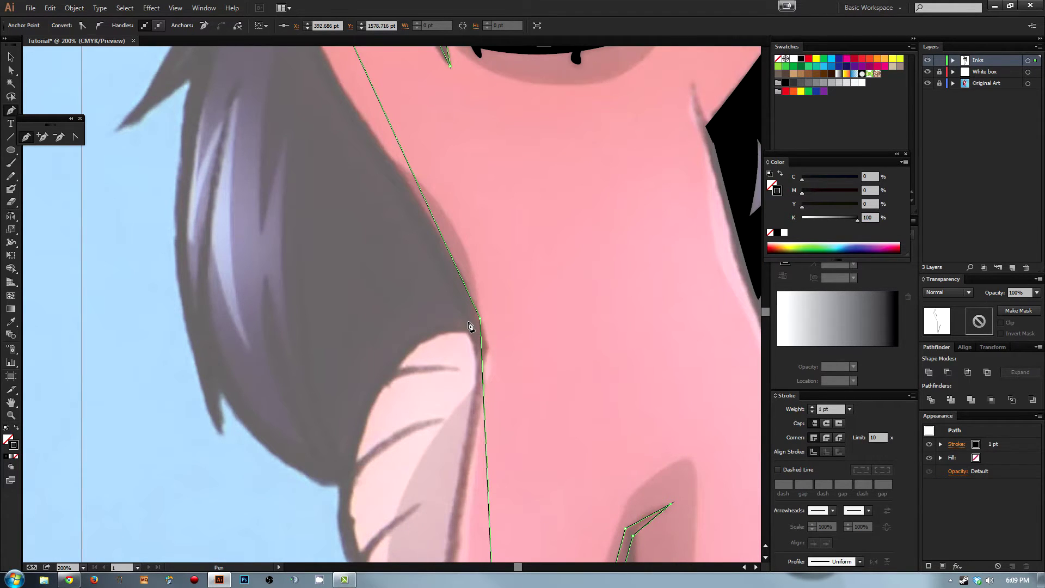
Step: Continue the return side past the waist, arm and hand, and close the outline at the hair strand beside the cheek
scroll(348, 275, "up", 10)
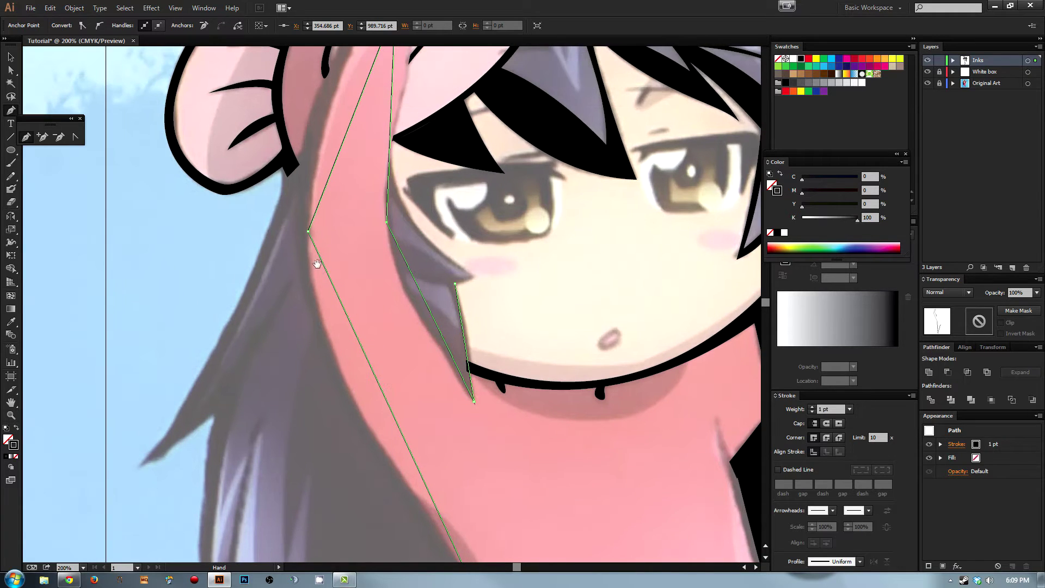
scroll(299, 235, "up", 5)
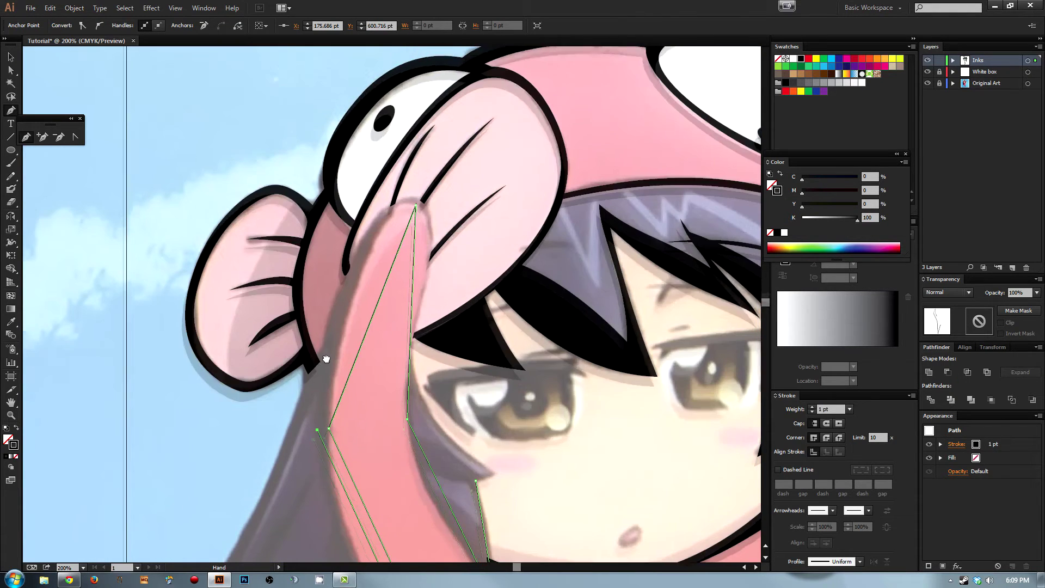
left_click(417, 208)
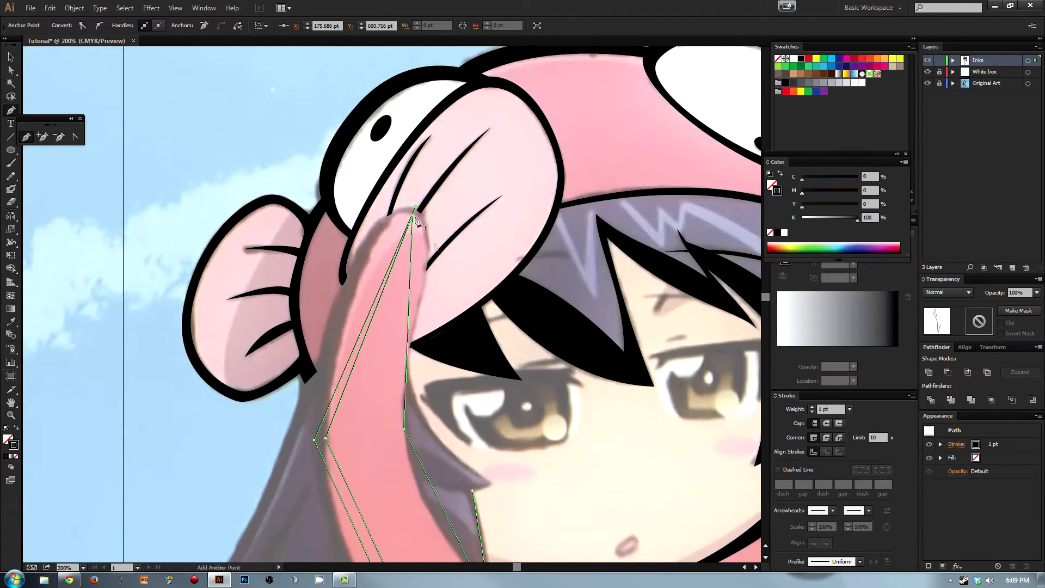
left_click_drag(462, 307, 436, 236)
left_click(384, 360)
scroll(463, 455, "down", 2)
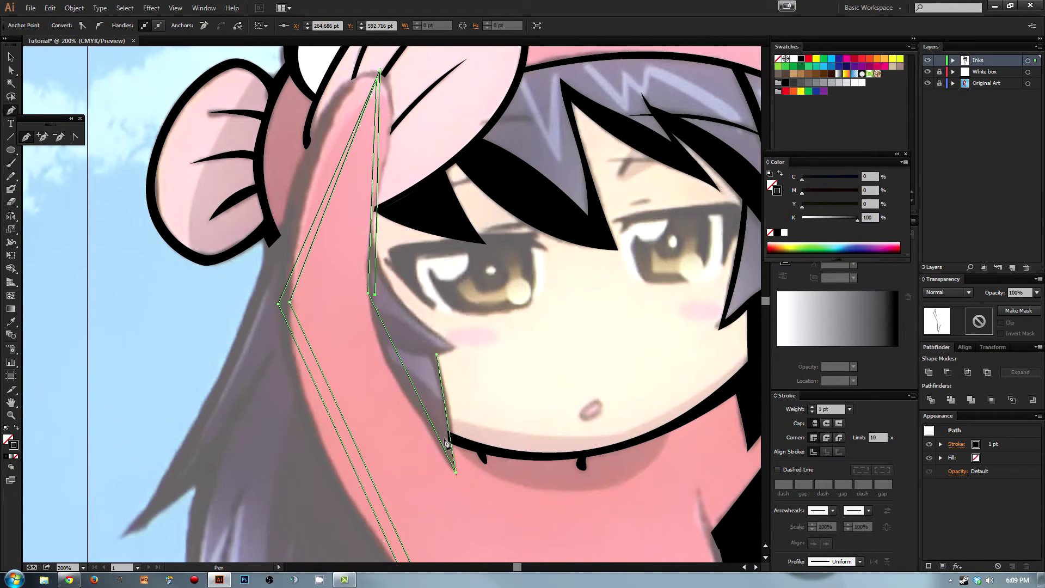
left_click(443, 434)
left_click(436, 354)
Step: Convert the outline's two corner anchors at the leg crease to smooth points
key("a")
key("space")
left_click_drag(437, 354, 443, 227)
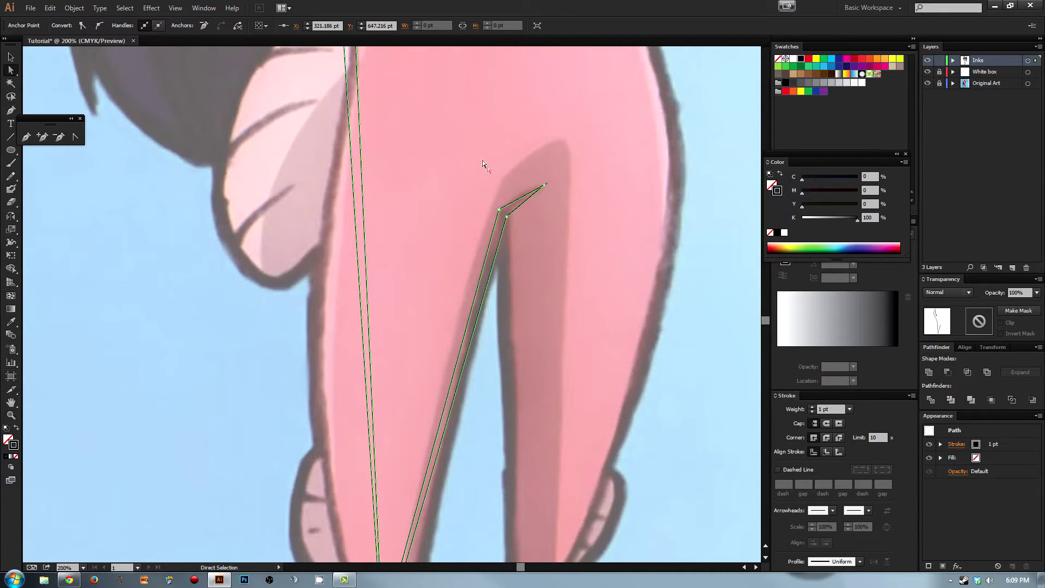
left_click(520, 189)
key("a")
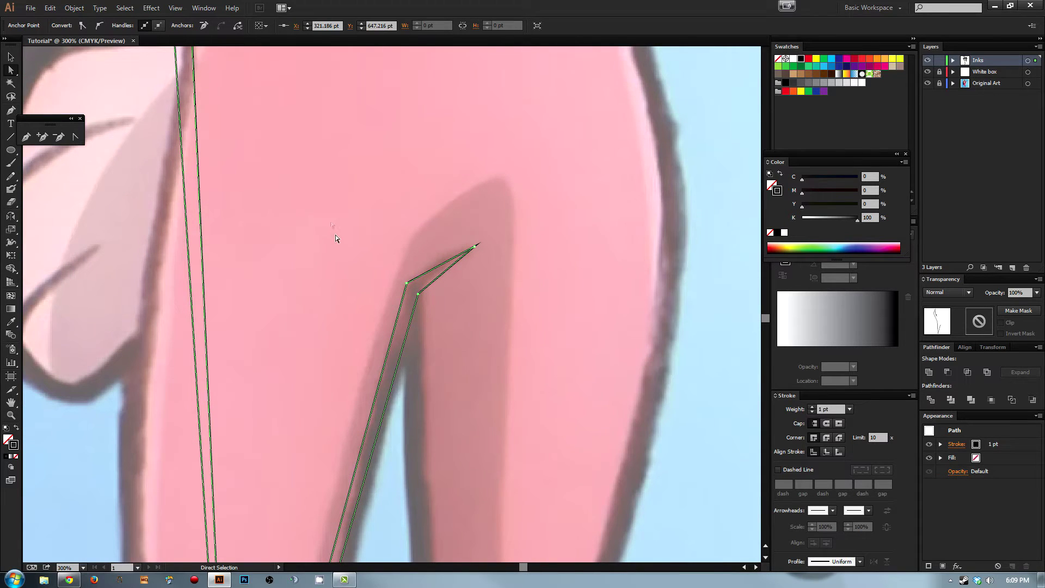
left_click(390, 264)
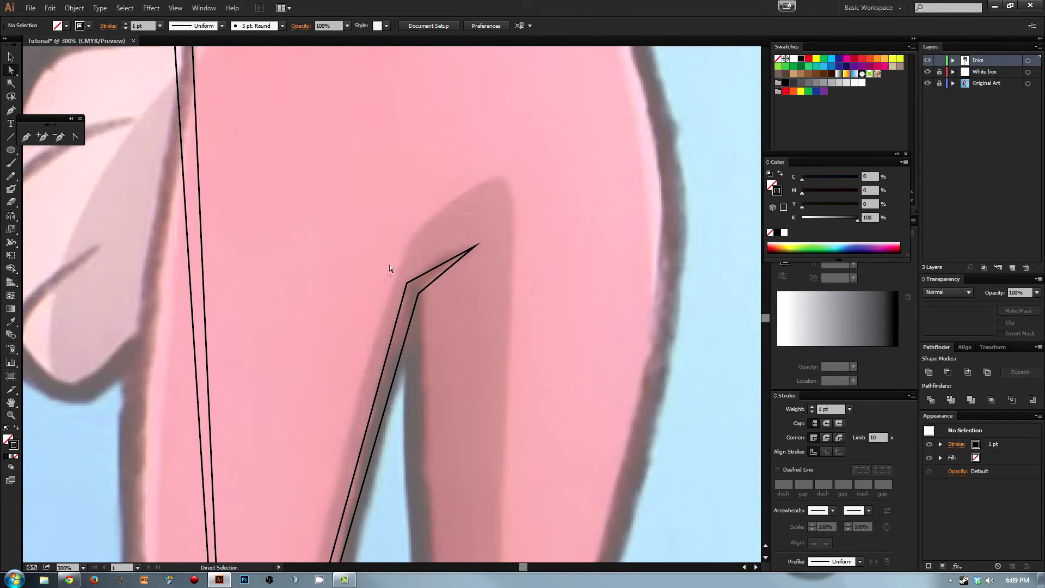
left_click(424, 303)
left_click(99, 27)
left_click(452, 270)
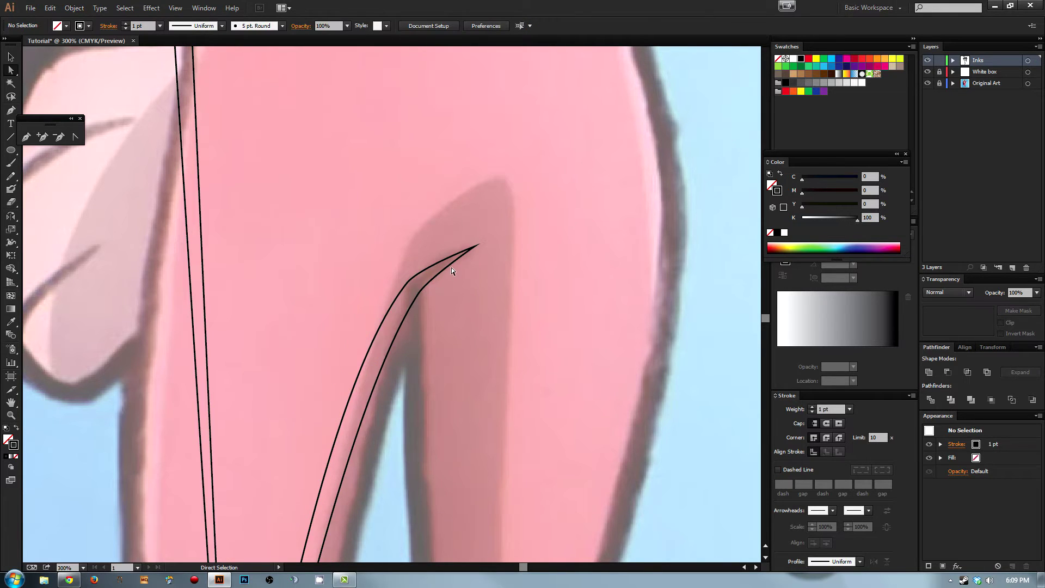
Step: Convert the outline's two corner anchors at the foot tip to smooth points
left_click_drag(442, 314, 442, 313)
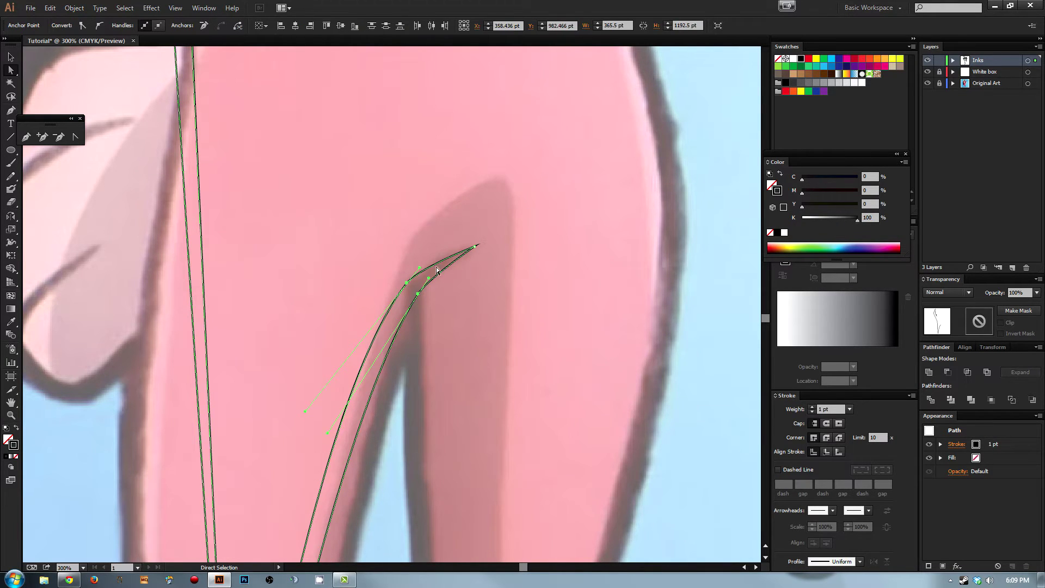
left_click_drag(456, 264, 492, 192)
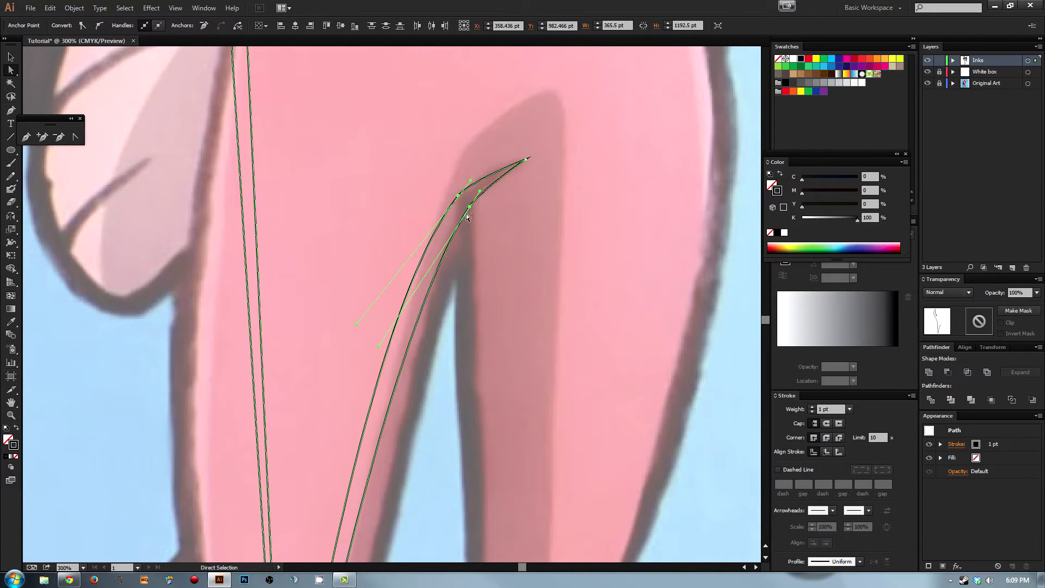
left_click_drag(472, 218, 508, 287)
left_click(503, 288)
left_click_drag(525, 229, 564, 70)
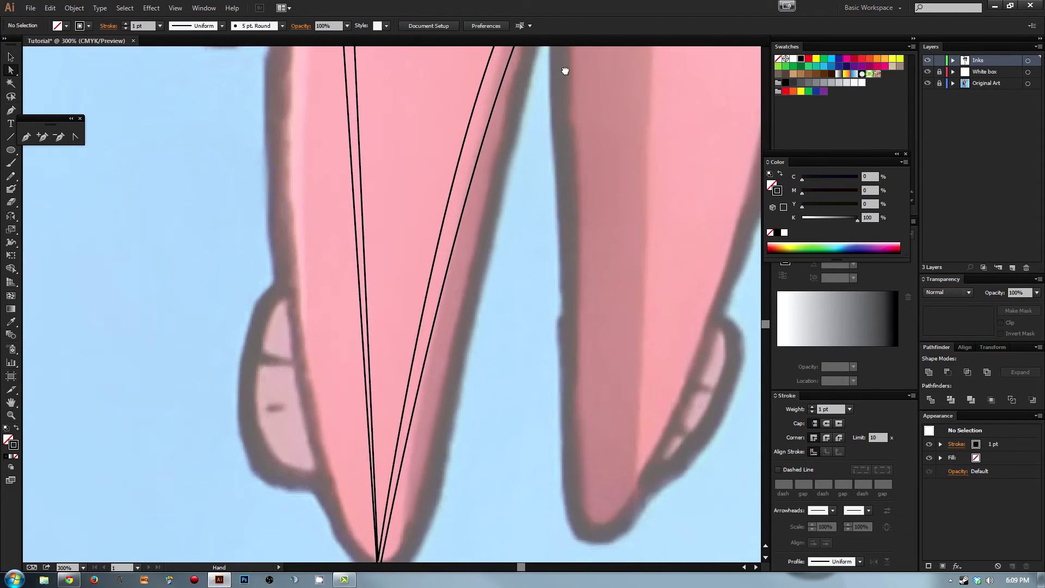
left_click_drag(487, 257, 507, 137)
left_click_drag(351, 387, 455, 464)
left_click(101, 25)
Step: Shorten the foot tip's two inner-leg handles so both curves follow the sketched inner leg line
left_click_drag(443, 269, 416, 302)
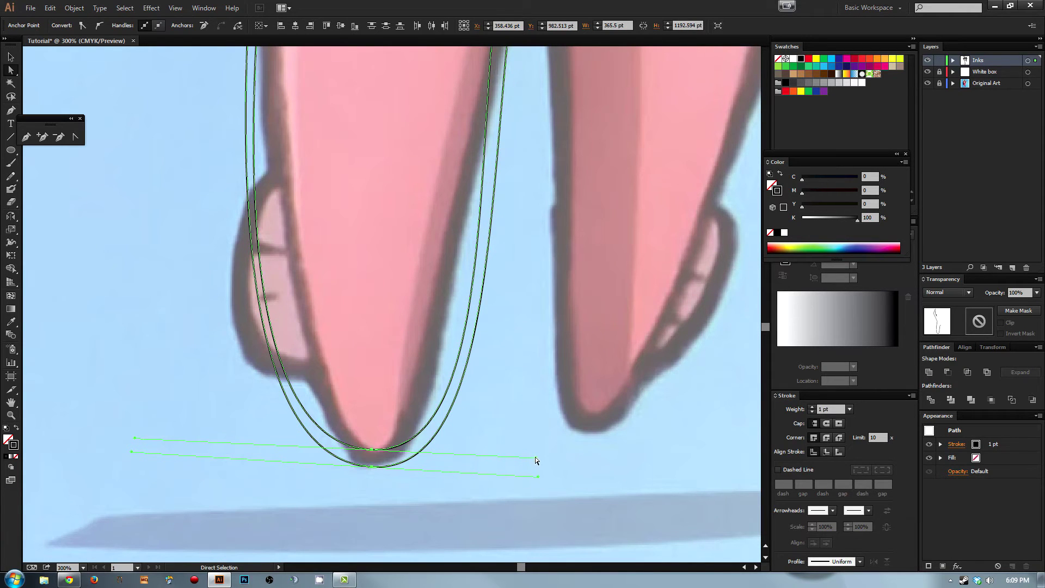
left_click_drag(536, 463, 456, 448)
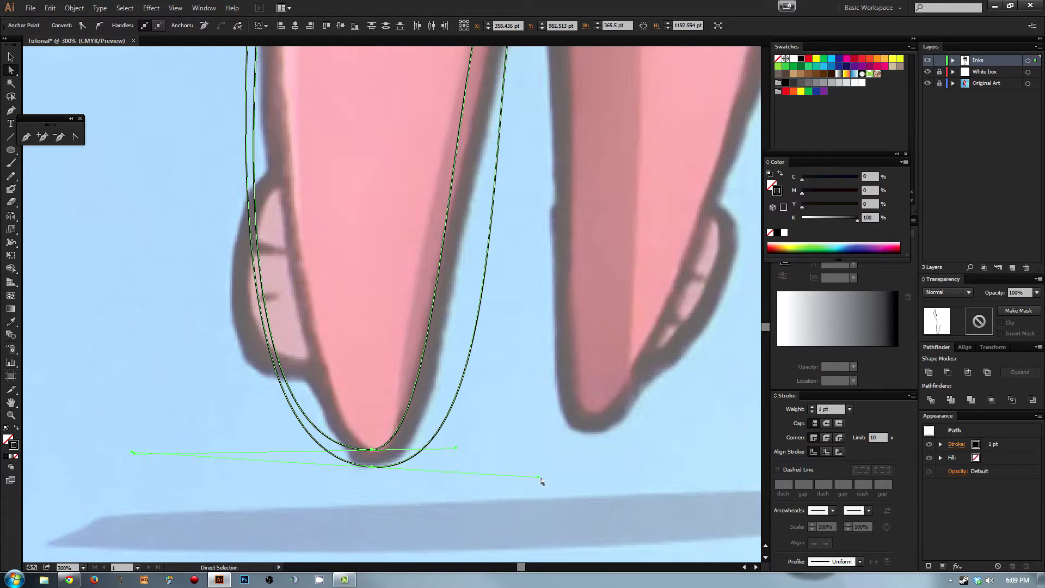
left_click_drag(539, 480, 477, 467)
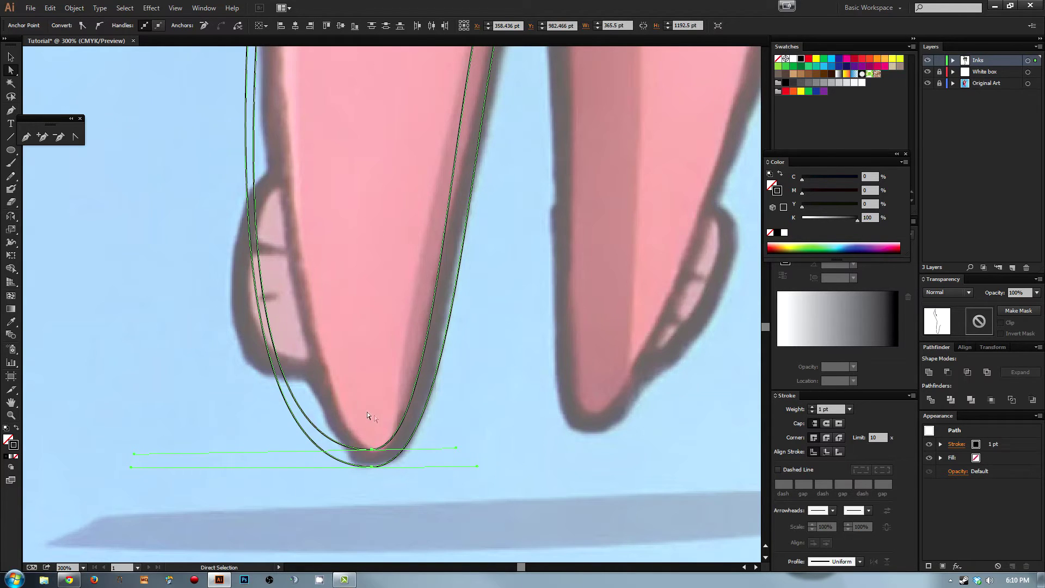
Step: Add one anchor point to each inner-leg curve just below the crease at the crotch
left_click_drag(474, 116, 457, 387)
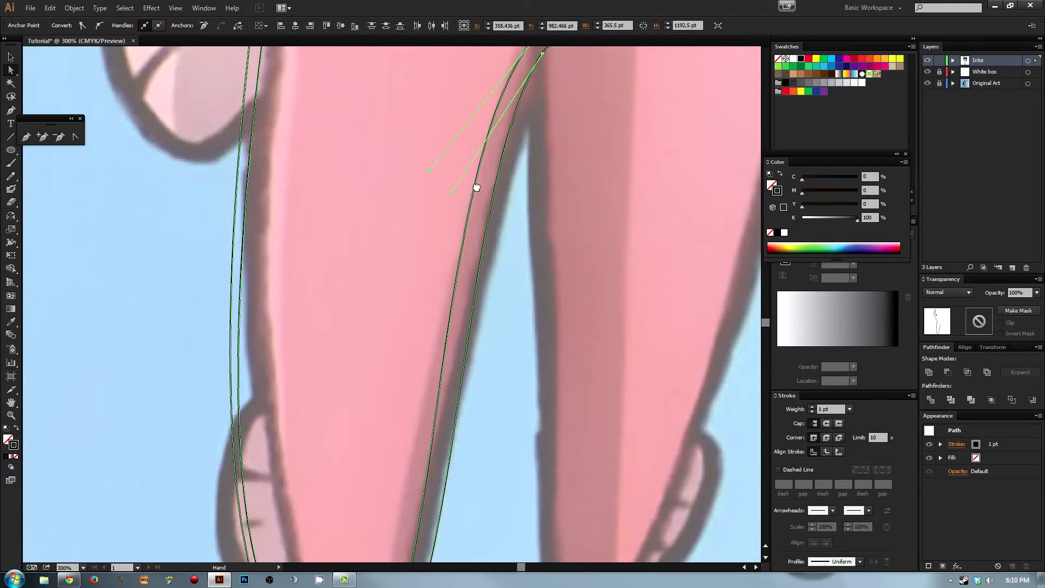
left_click_drag(507, 78, 508, 186)
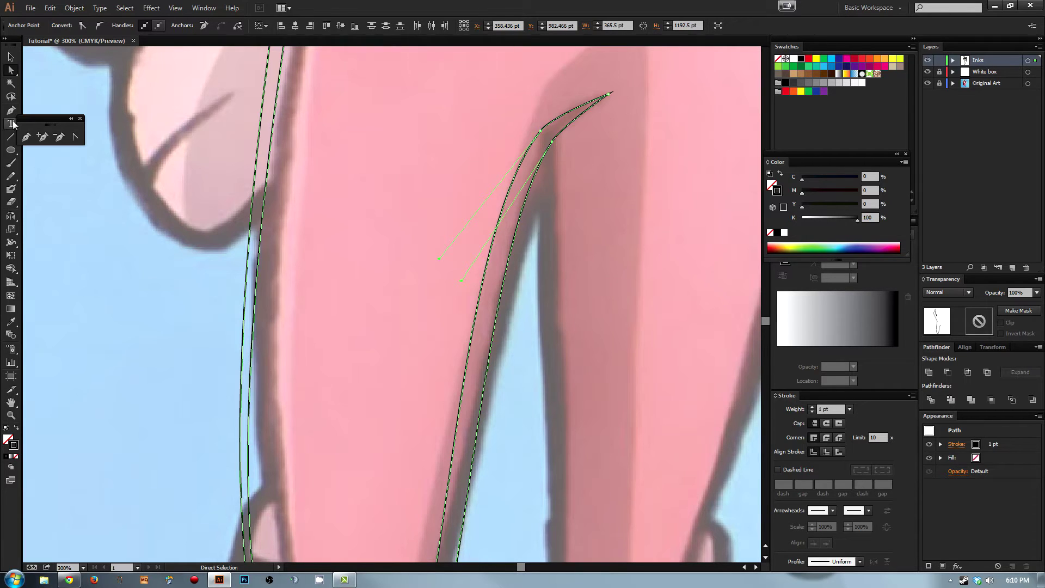
left_click(41, 138)
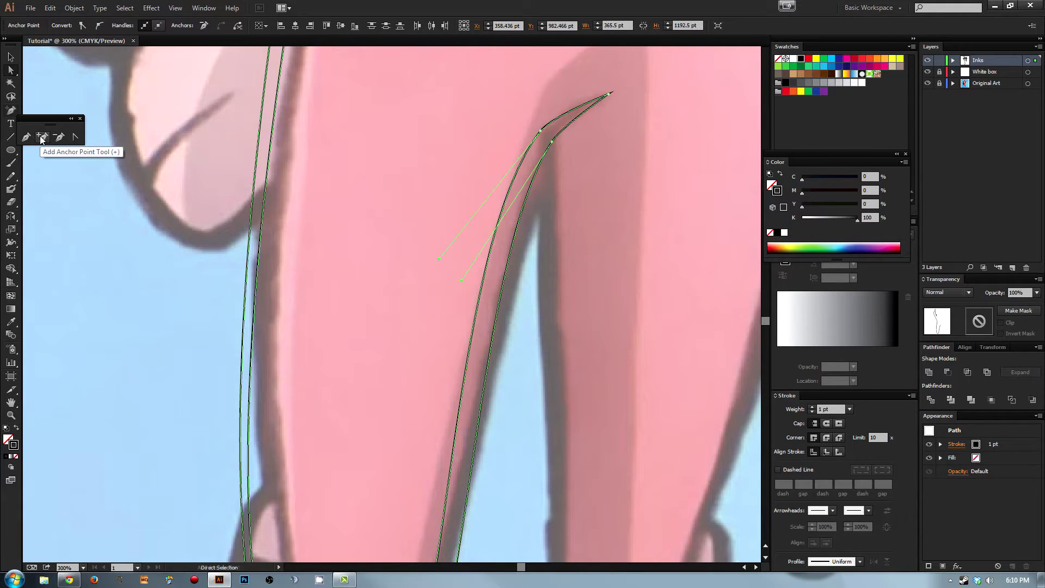
left_click(524, 201)
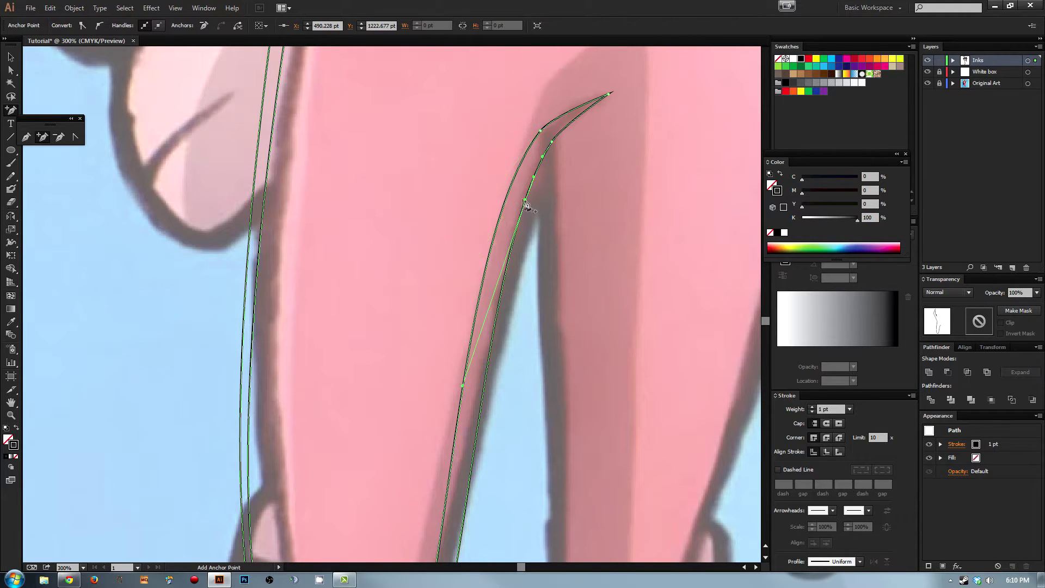
left_click(510, 194)
Step: Move the two added anchors down onto the sketched line where the legs meet
left_click(12, 68)
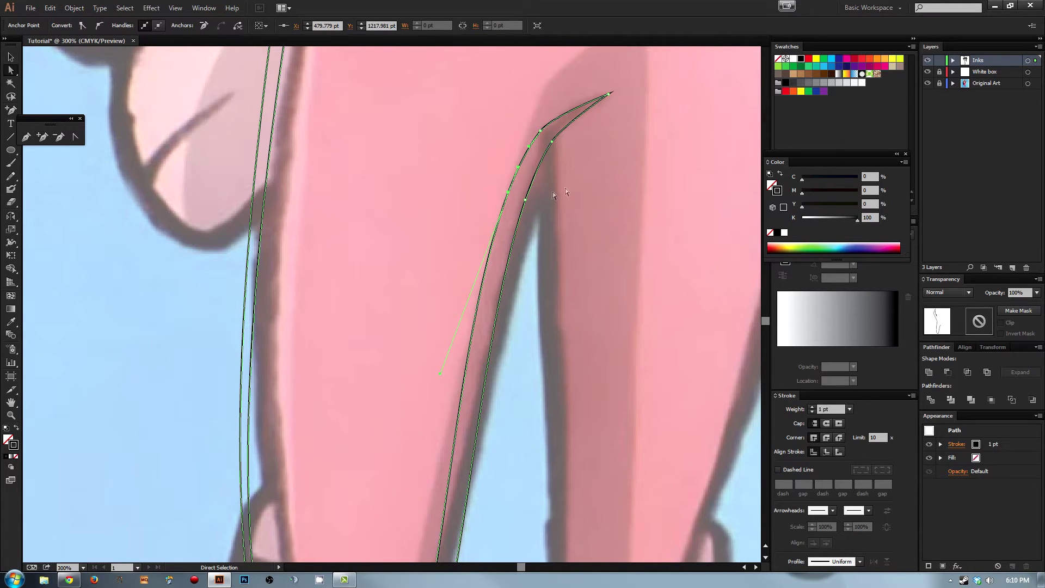
mouse_move(526, 202)
left_mouse_down()
mouse_move(539, 213)
mouse_move(515, 199)
mouse_move(524, 204)
left_mouse_up()
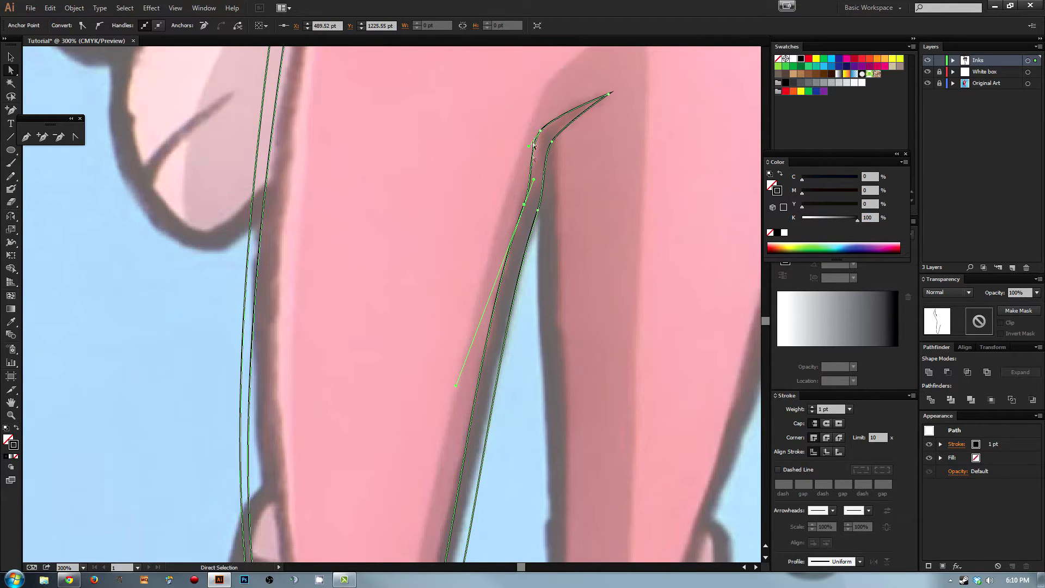
left_click(485, 124)
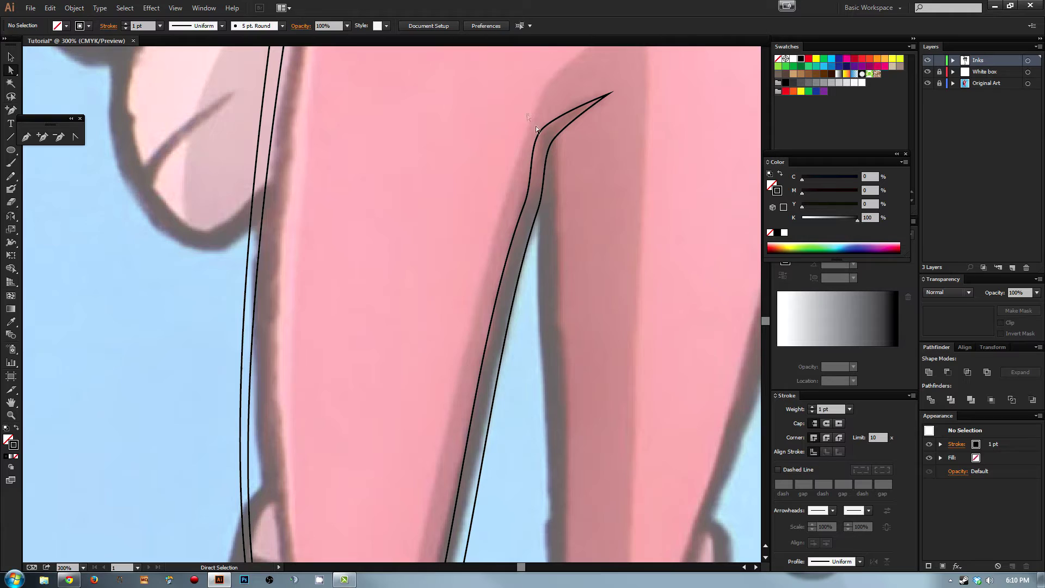
left_click_drag(527, 116, 611, 163)
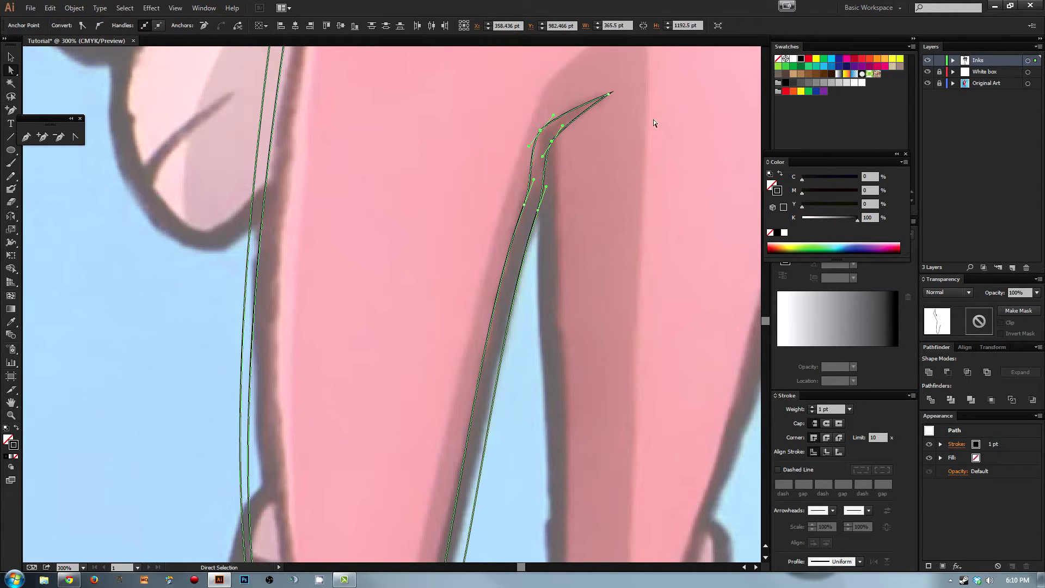
left_click(486, 149)
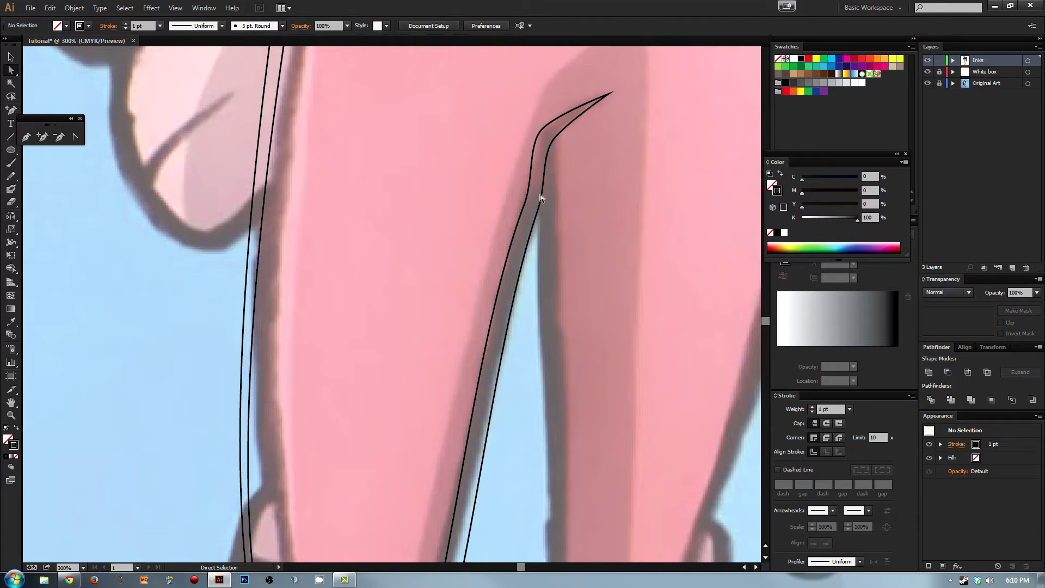
Step: Lengthen the lower handles of the two crotch anchors down along the inner leg to fit the sketched line
scroll(523, 332, "down", 10)
left_click_drag(388, 462, 478, 502)
left_click_drag(486, 140, 475, 232)
mouse_move(517, 150)
left_mouse_down()
mouse_move(497, 263)
mouse_move(528, 156)
left_mouse_up()
left_click_drag(497, 350, 476, 373)
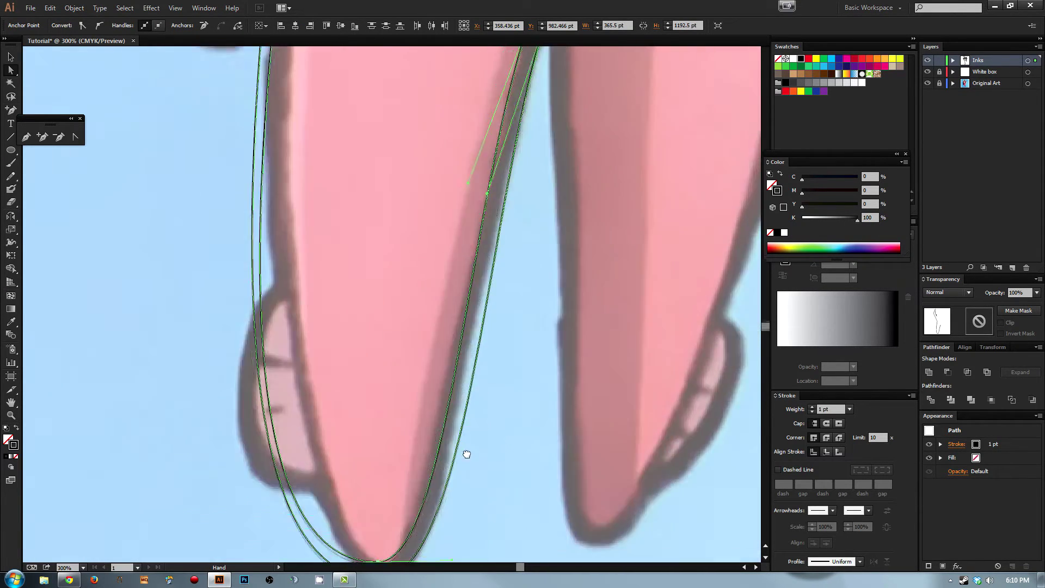
key("ctrl+minus")
key("ctrl+minus")
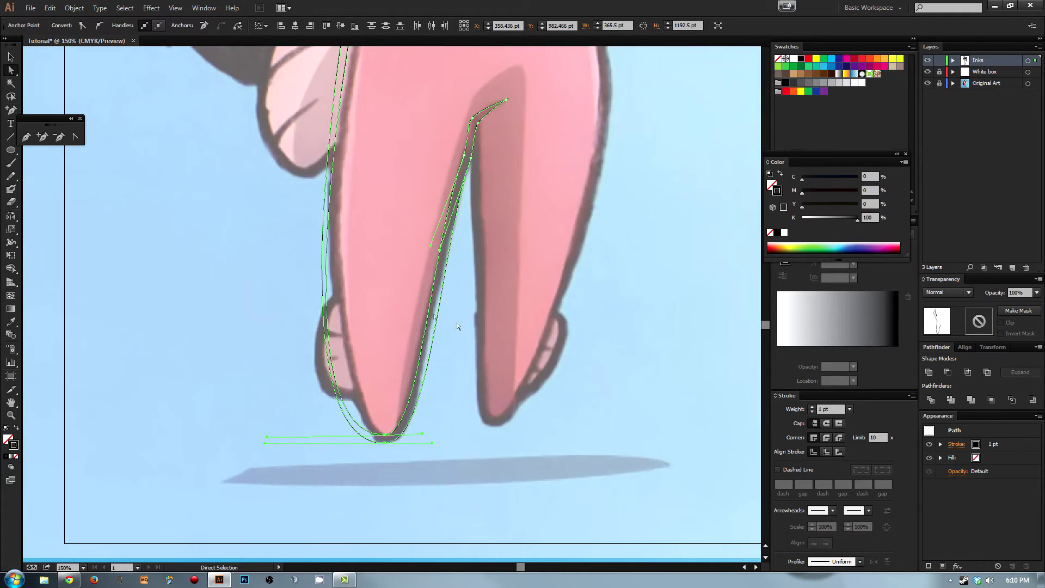
left_click(451, 363)
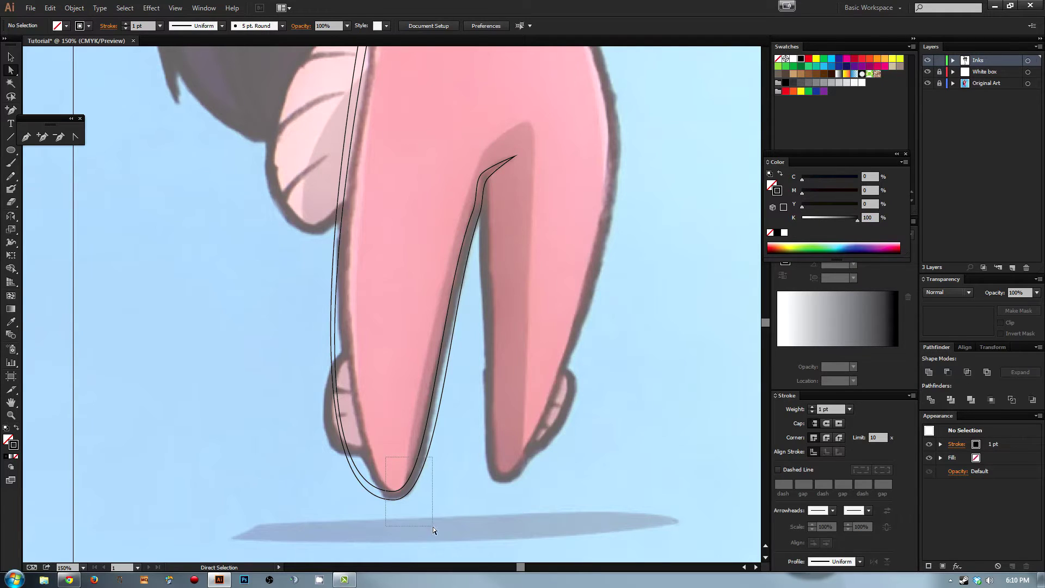
left_click_drag(433, 527, 433, 527)
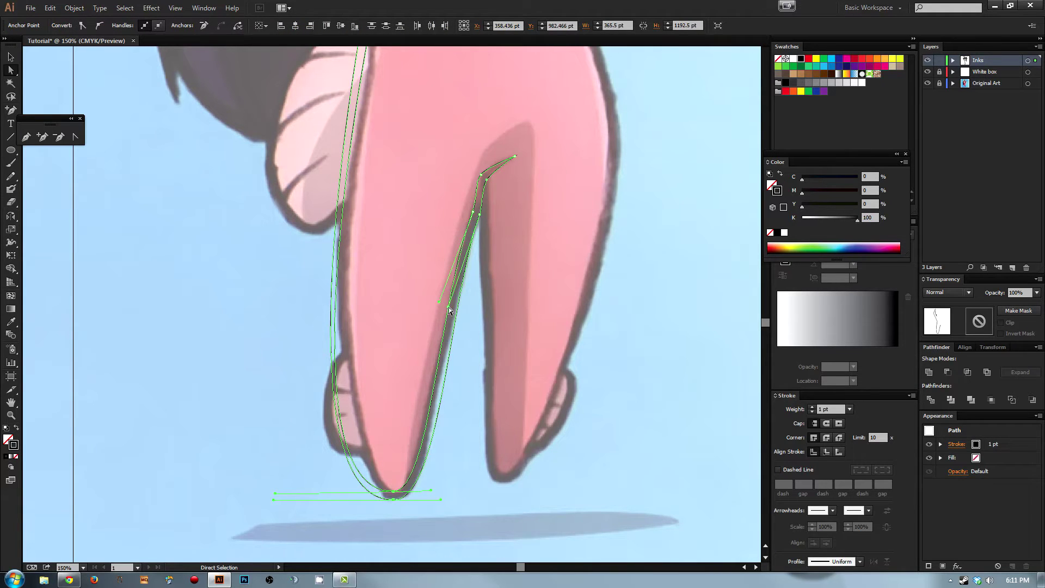
left_click_drag(439, 302, 414, 388)
left_click_drag(449, 308, 423, 397)
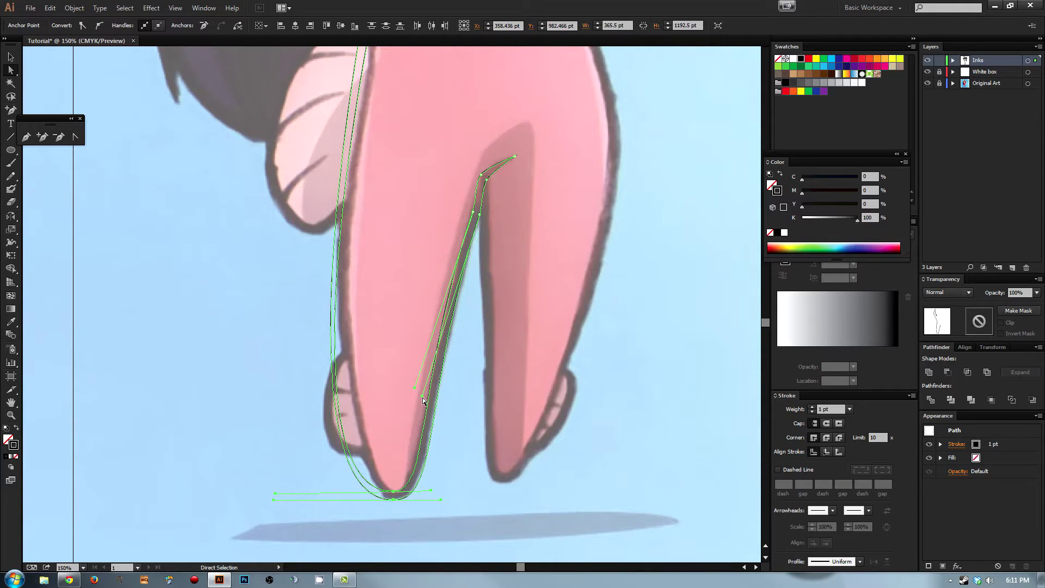
left_click(508, 235)
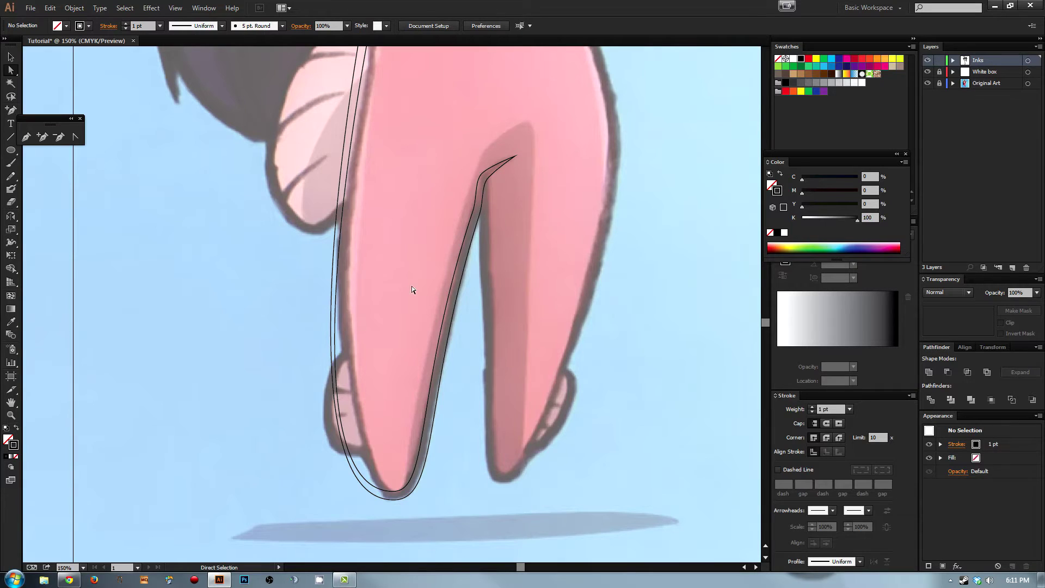
Step: Move the outline's two waist anchors down onto the sketched body line above the hip fin
left_click(463, 291)
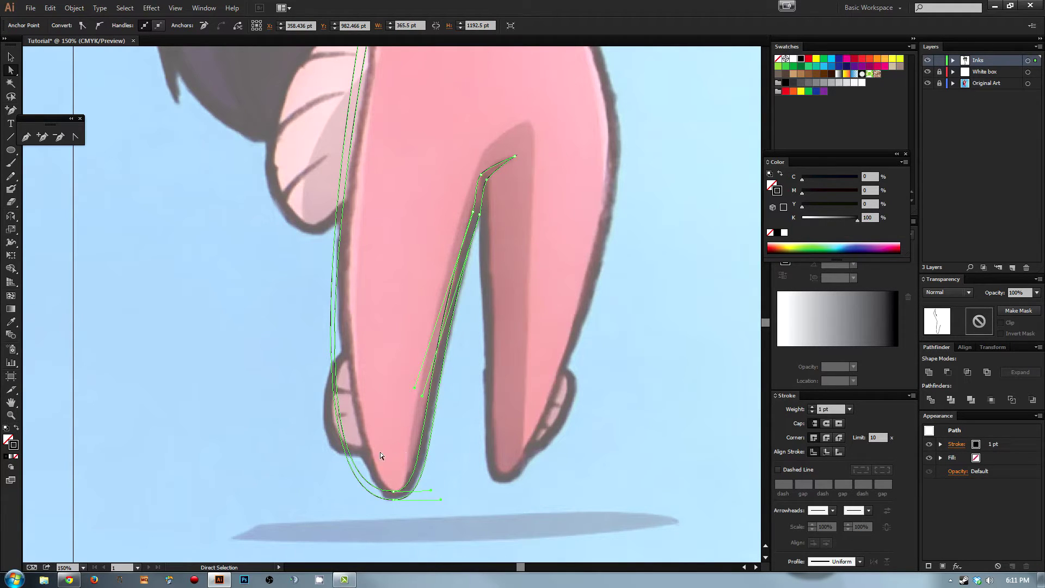
left_click_drag(358, 234, 443, 174)
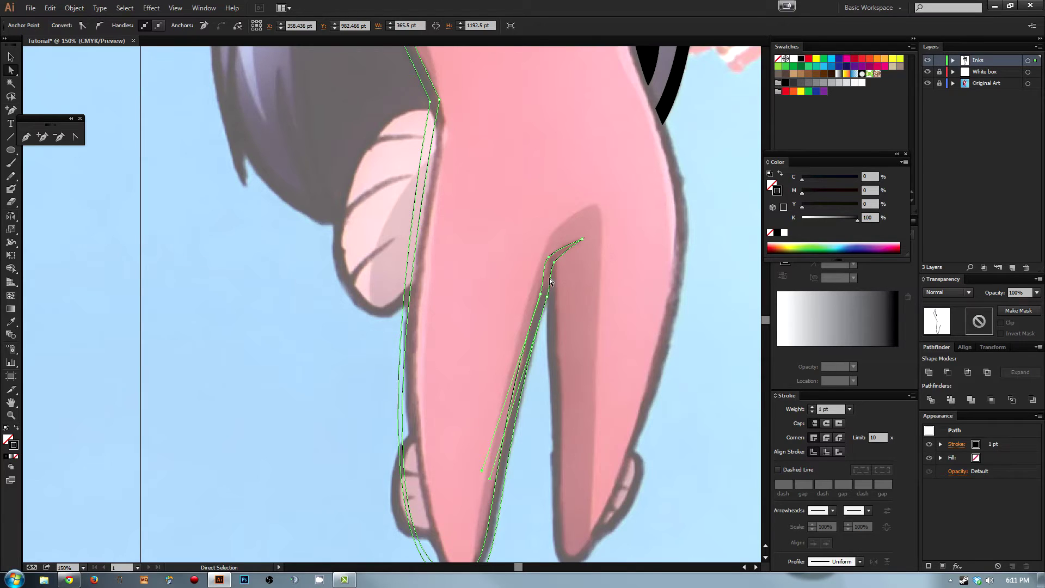
left_click_drag(541, 263, 598, 203)
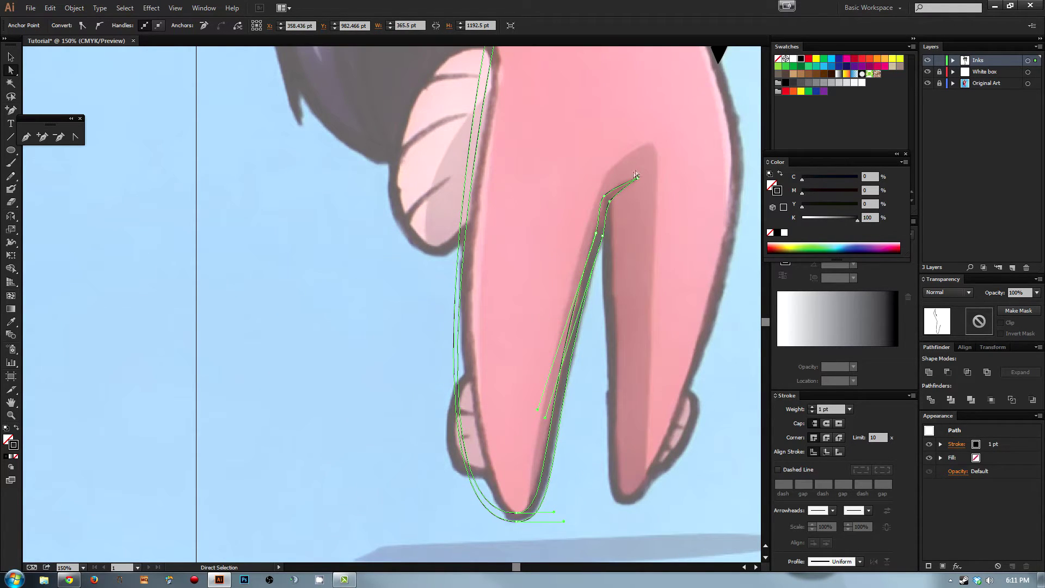
scroll(537, 201, "up", 2)
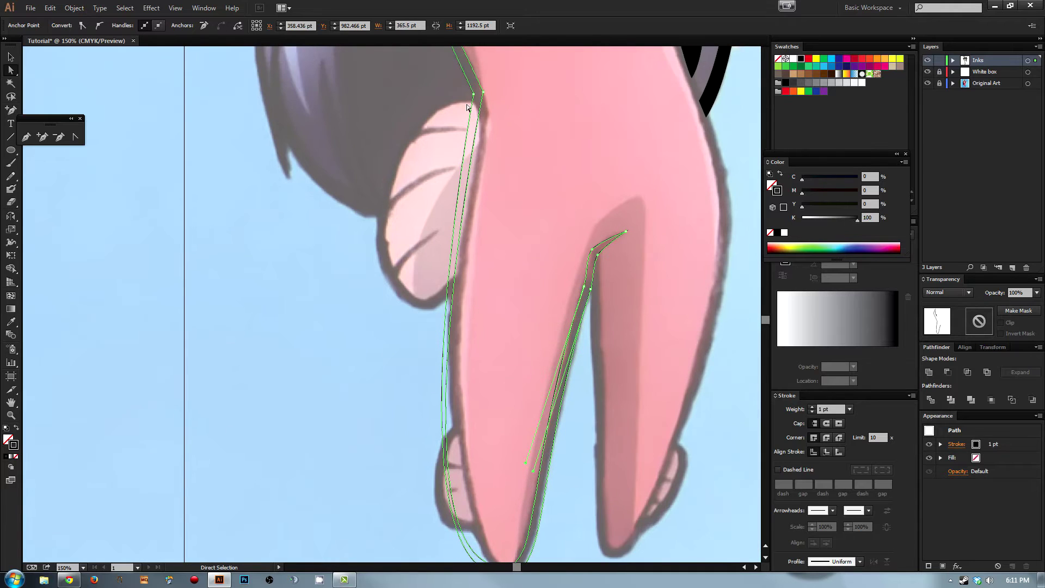
left_click_drag(450, 85, 496, 98)
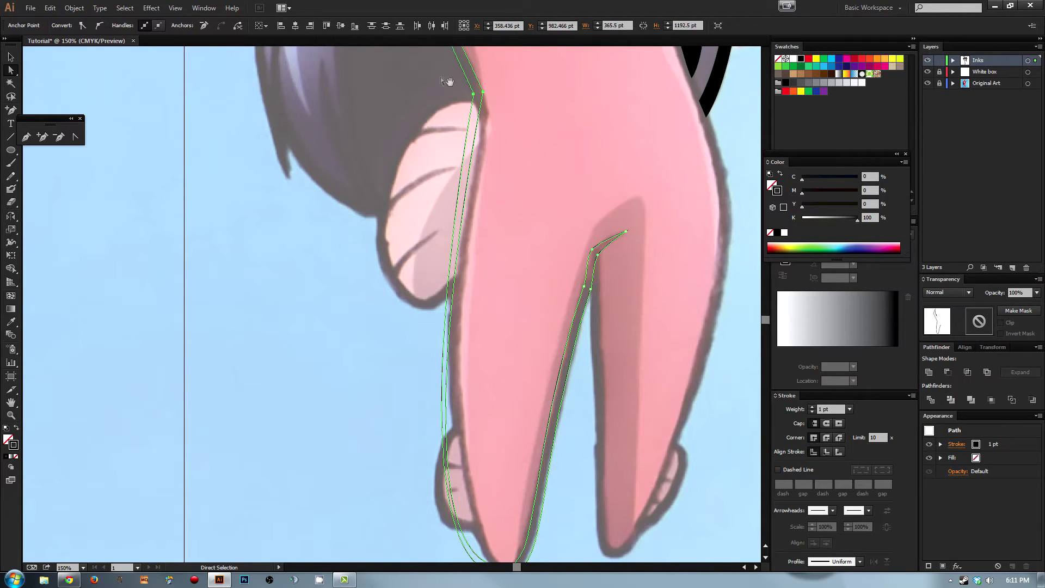
scroll(440, 81, "up", 4)
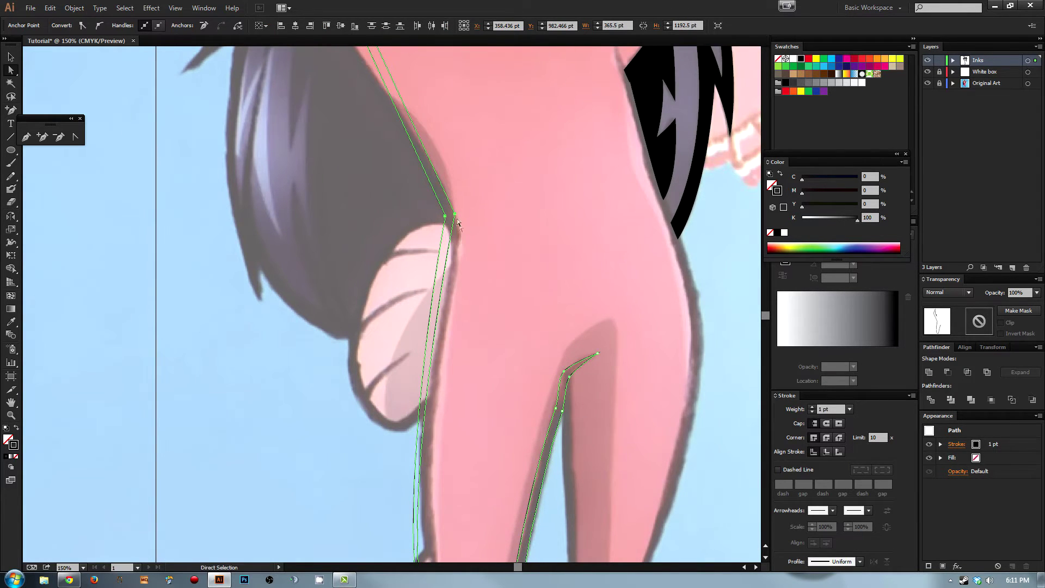
scroll(459, 227, "up", 3)
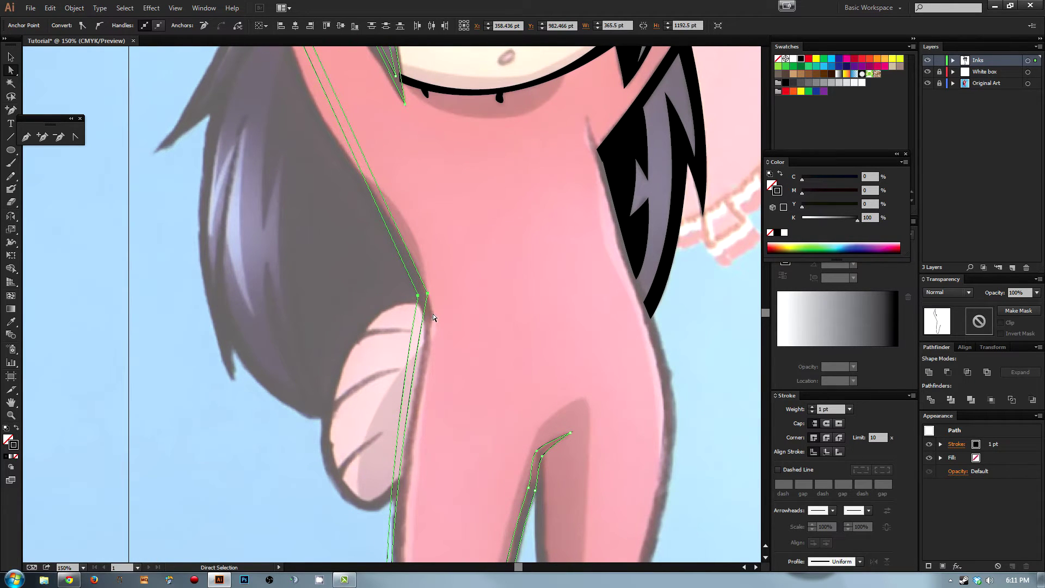
left_click_drag(428, 294, 433, 314)
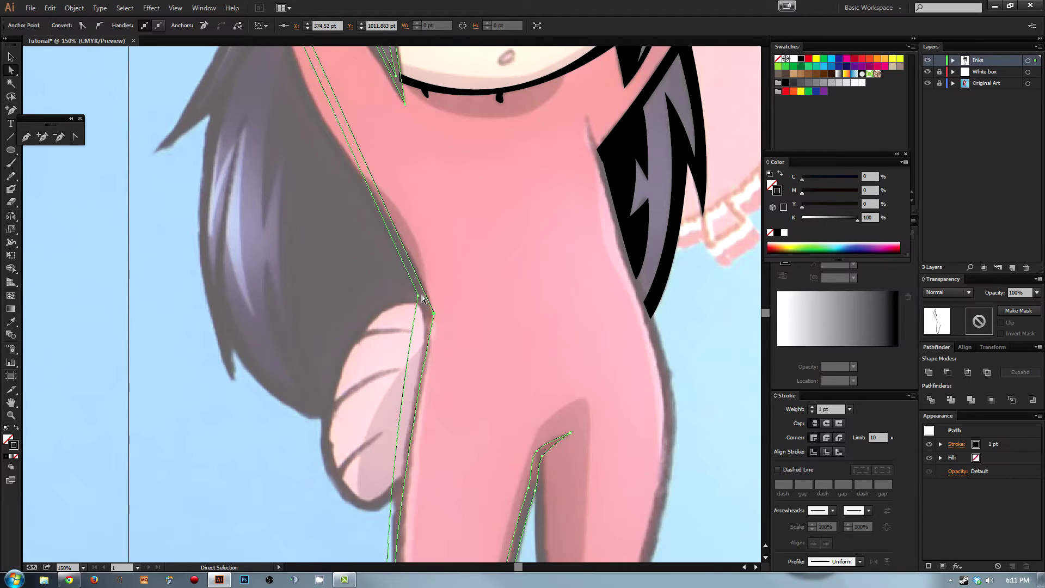
mouse_move(418, 297)
left_mouse_down()
mouse_move(426, 322)
mouse_move(417, 300)
mouse_move(430, 314)
left_mouse_up()
Step: Convert the two waist corner anchors to smooth points
left_click_drag(431, 354, 445, 267)
key("ctrl+a")
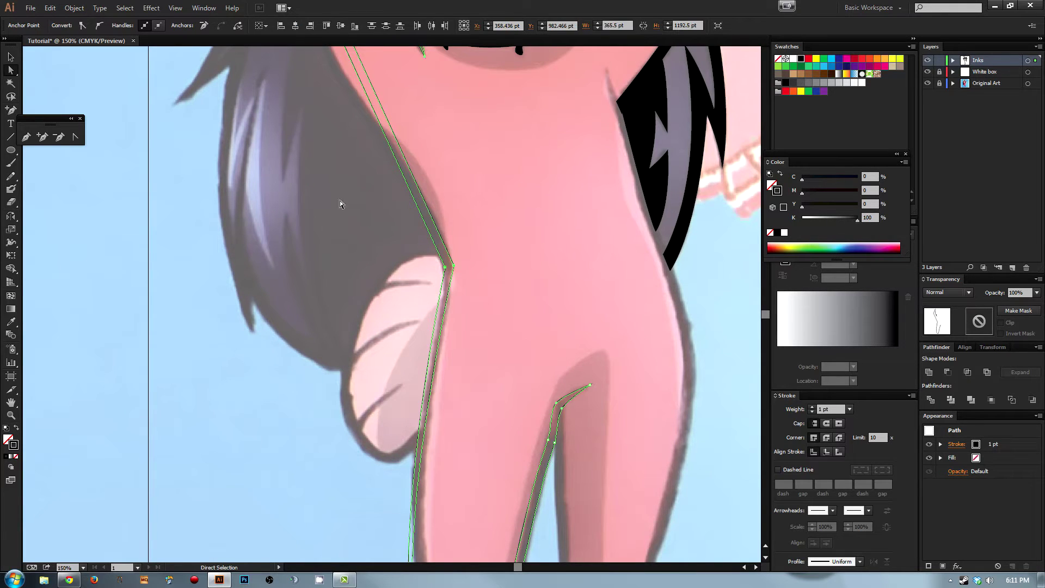
left_click(100, 26)
scroll(497, 250, "down", 5)
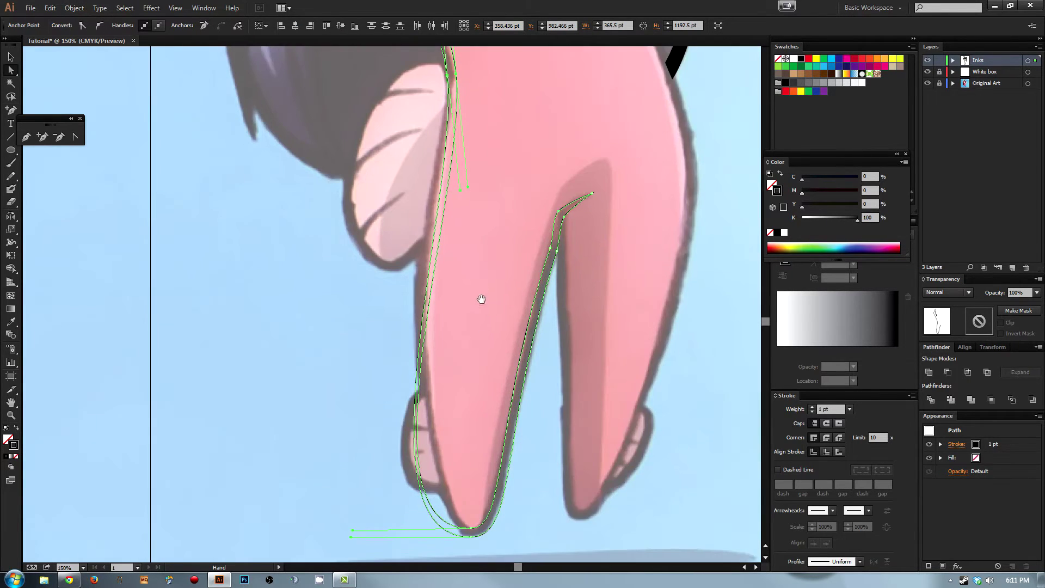
Step: Shorten the lower handles of both waist anchors to fit the outer thigh curves to the sketch
left_click_drag(480, 256, 474, 331)
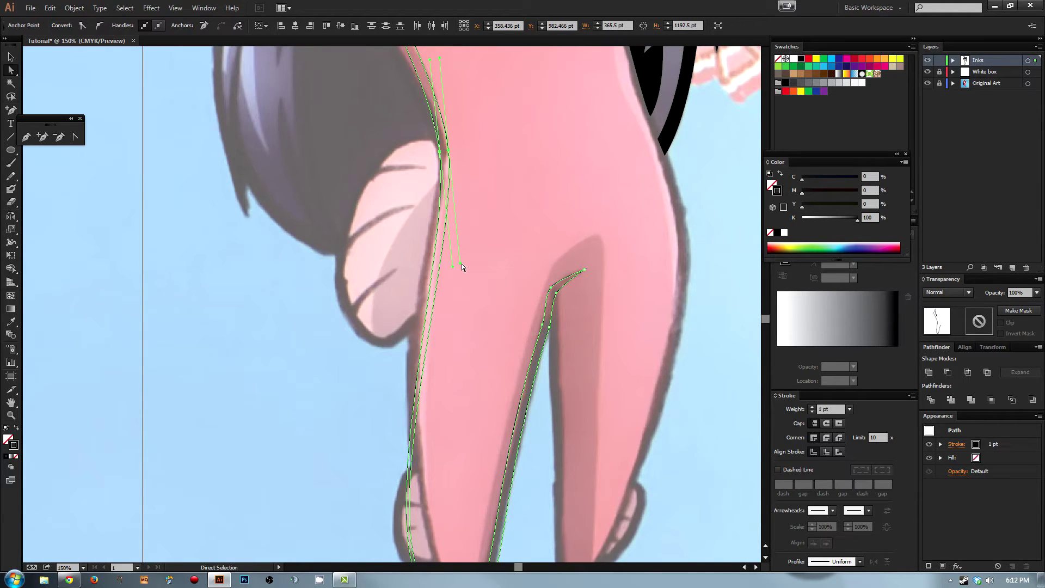
left_click_drag(461, 264, 456, 196)
left_click_drag(452, 268, 445, 195)
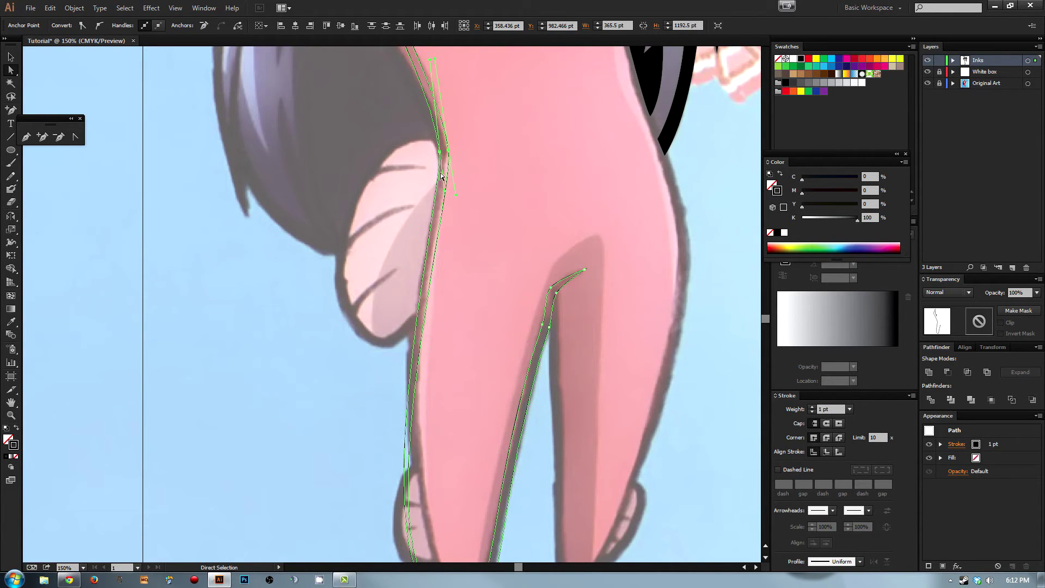
scroll(425, 302, "down", 5)
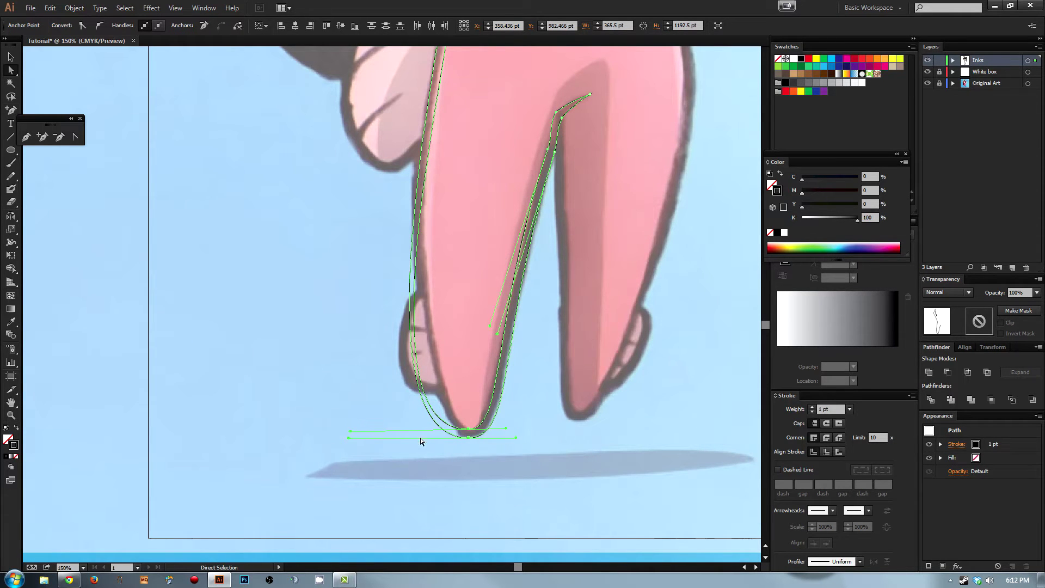
left_click(389, 432)
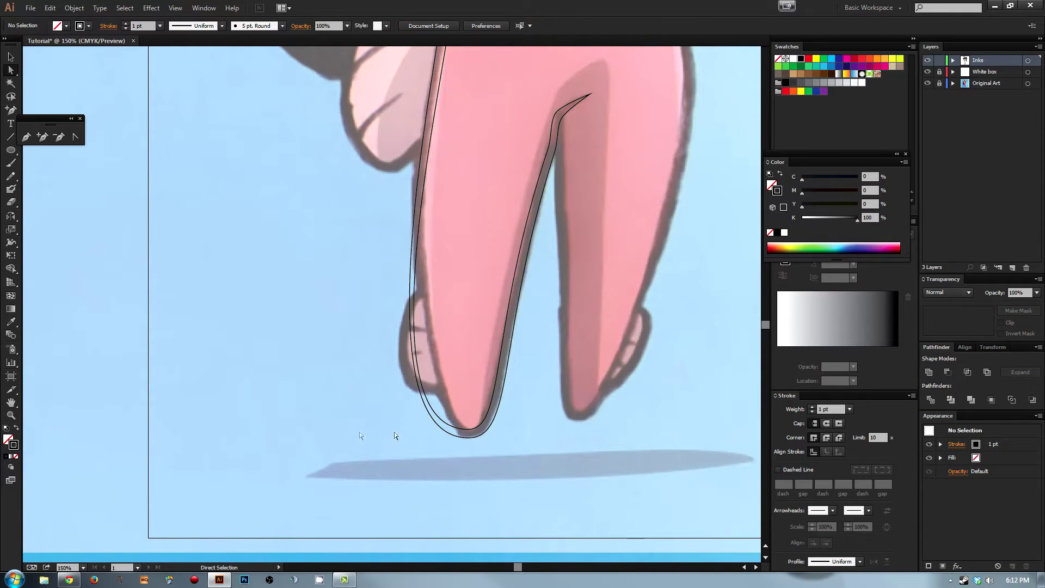
Step: Shorten the outer-side handles of the two foot-tip anchors to pull the outer leg curves inward toward the sketch
left_click(467, 433)
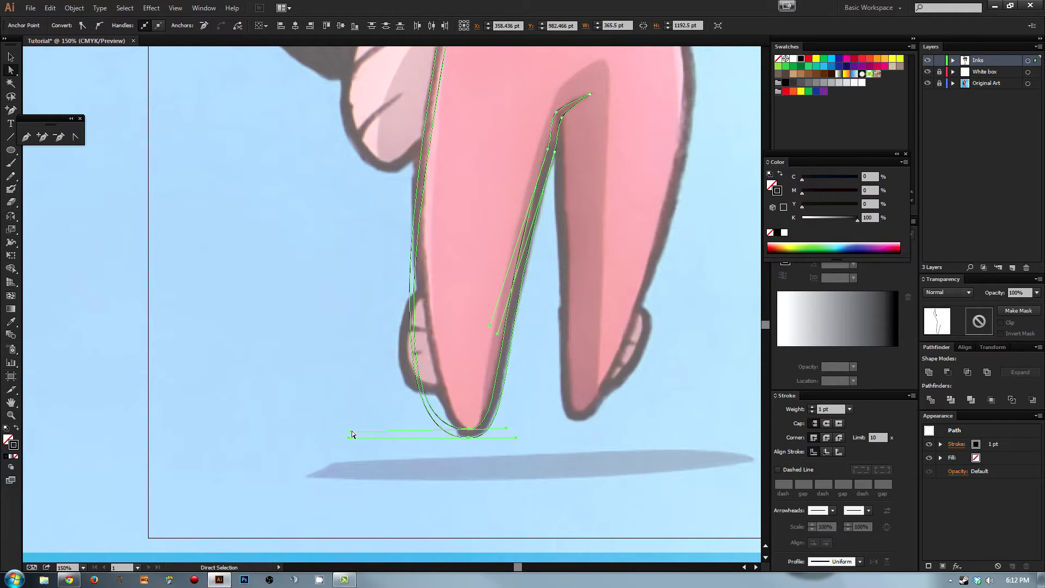
left_click_drag(350, 431, 417, 431)
left_click_drag(465, 146, 441, 356)
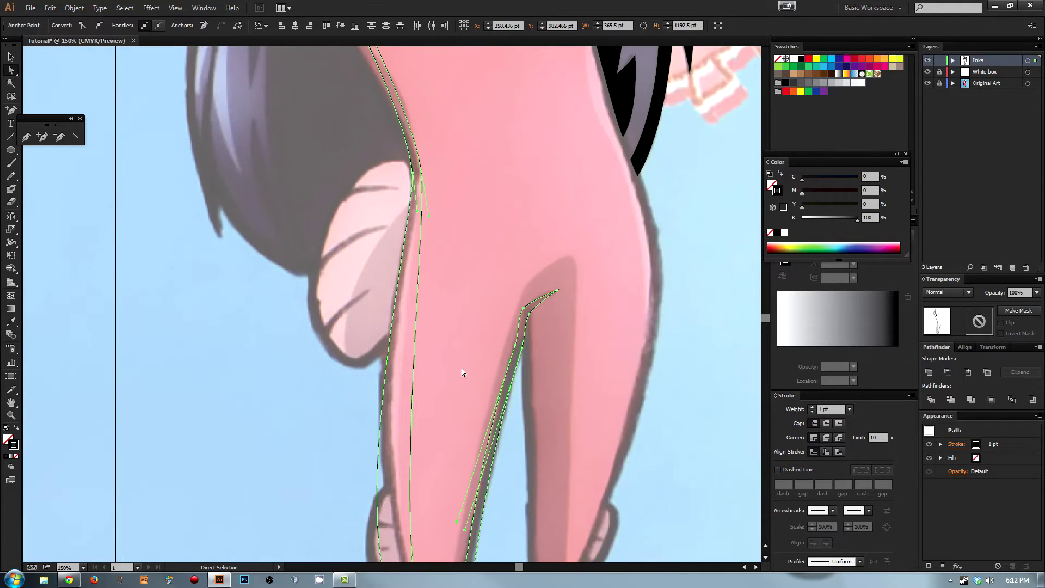
left_click_drag(455, 517, 471, 318)
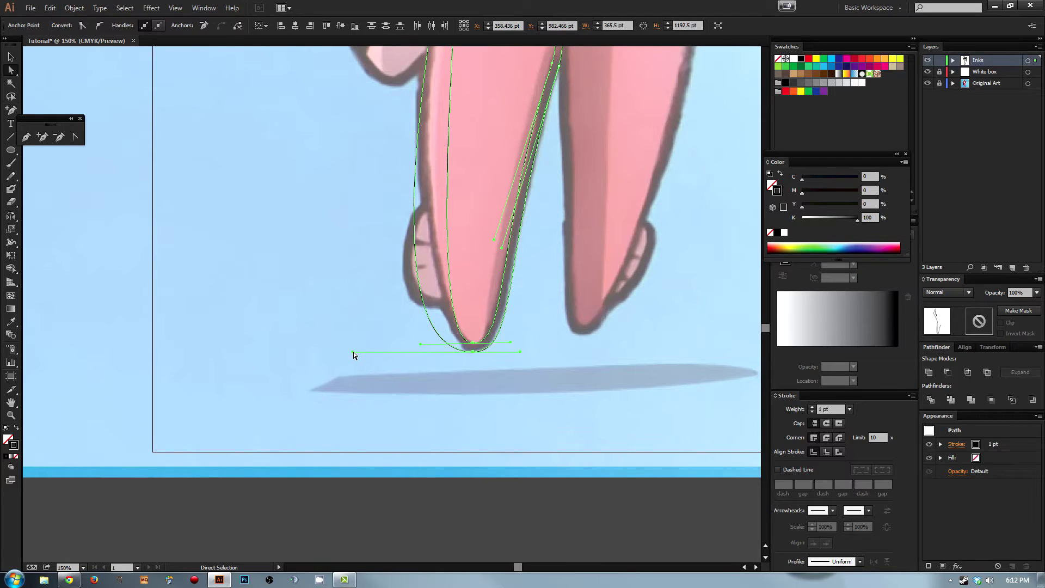
left_click_drag(353, 353, 404, 355)
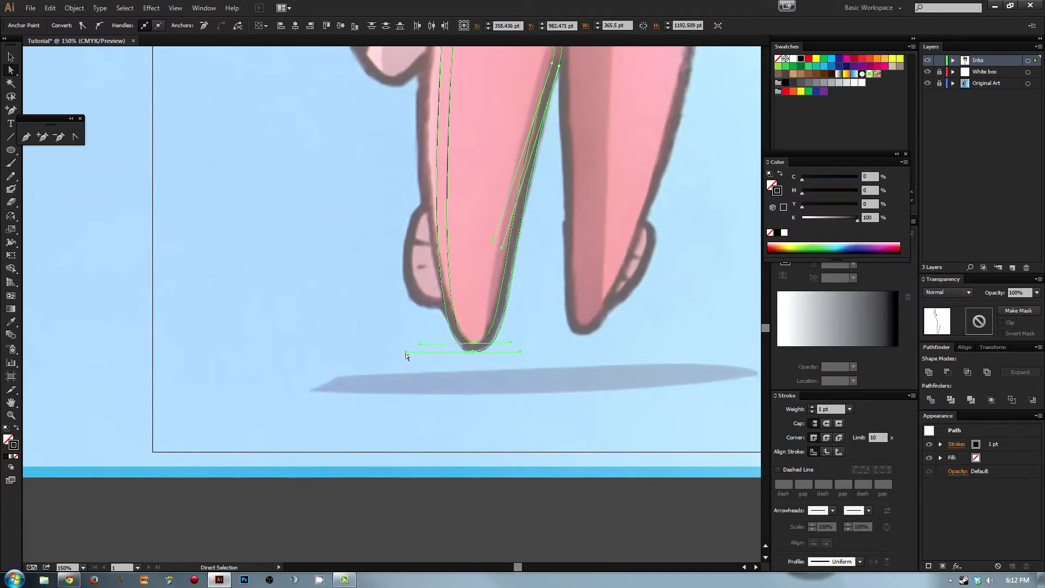
Step: Add one anchor point to each of the two outer leg curves at mid-thigh
scroll(400, 381, "up", 3)
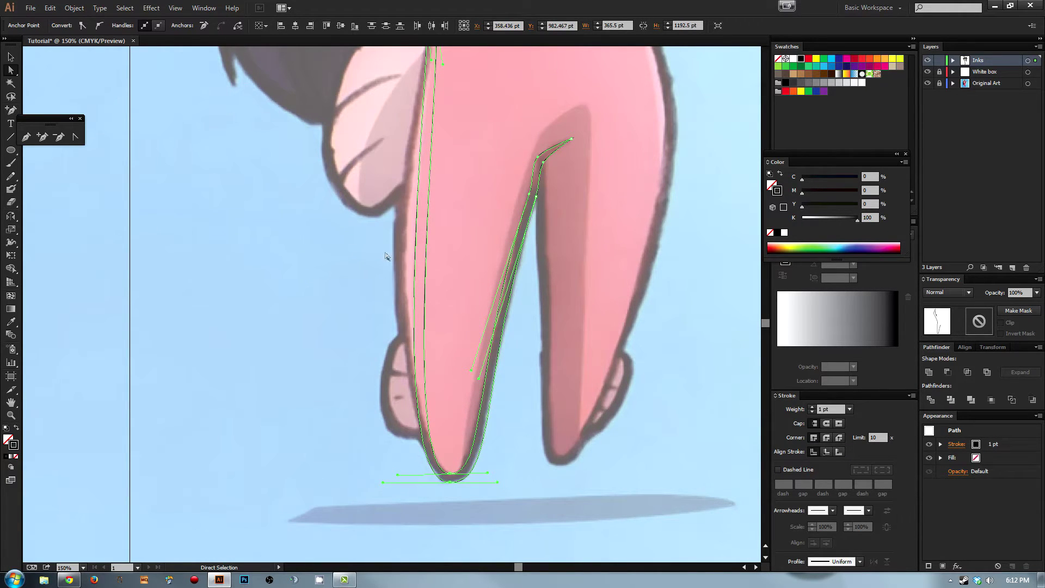
scroll(416, 245, "up", 3)
scroll(381, 327, "right", 2)
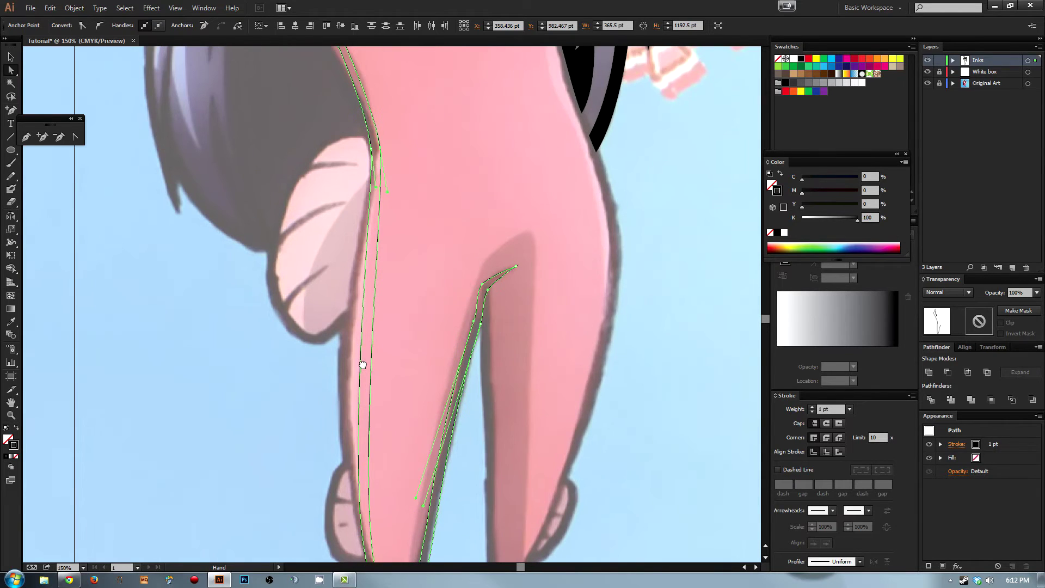
scroll(376, 381, "down", 1)
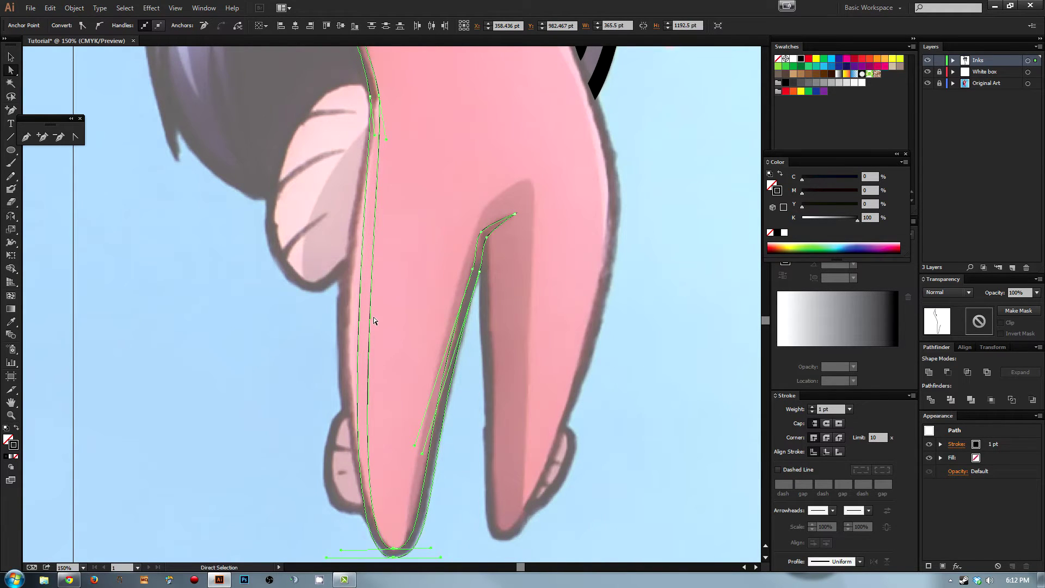
key("plus")
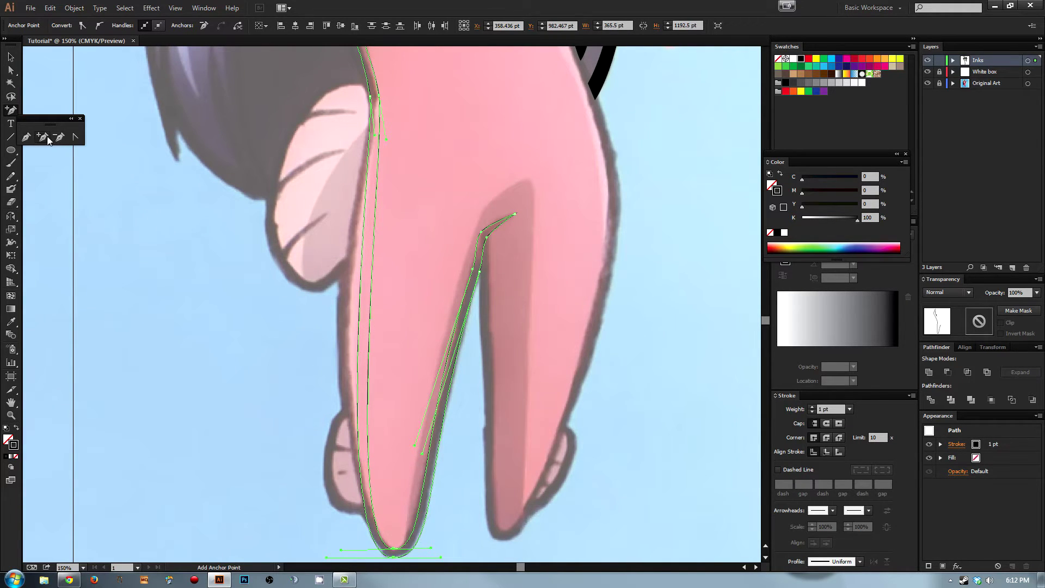
left_click(359, 321)
left_click_drag(359, 321, 369, 321)
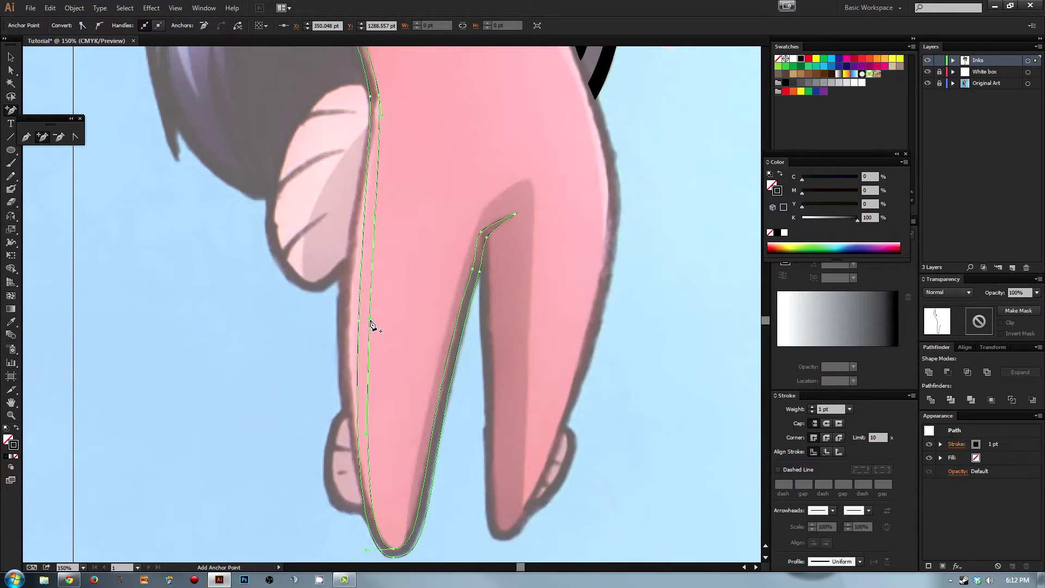
Step: Move the two new mid-thigh anchors outward onto the sketched leg line below the hip fin
key("a")
left_click(11, 70)
left_click(357, 325)
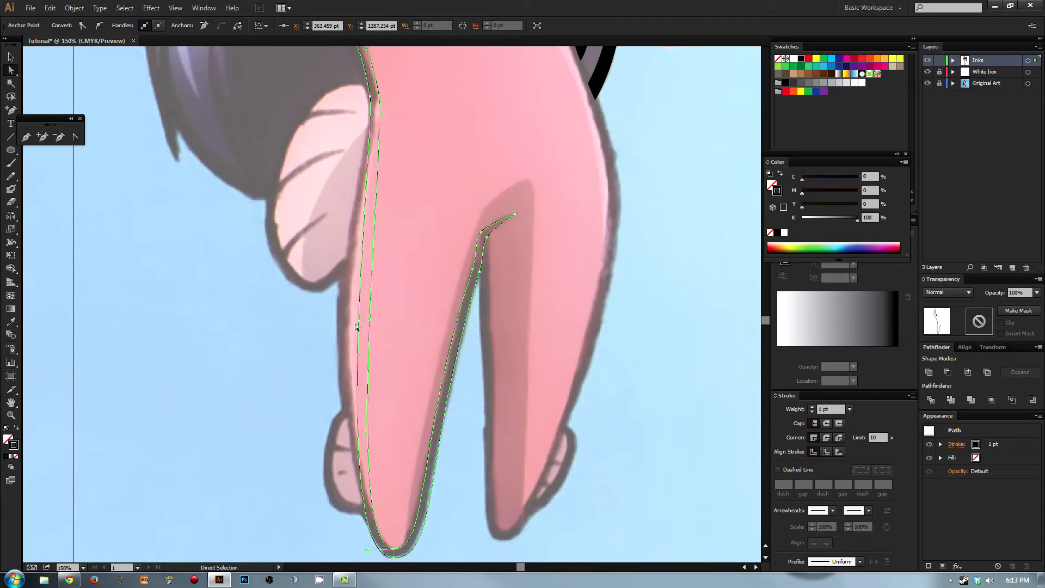
mouse_move(358, 325)
left_mouse_down()
mouse_move(338, 322)
mouse_move(348, 329)
left_mouse_up()
scroll(377, 240, "down", 5)
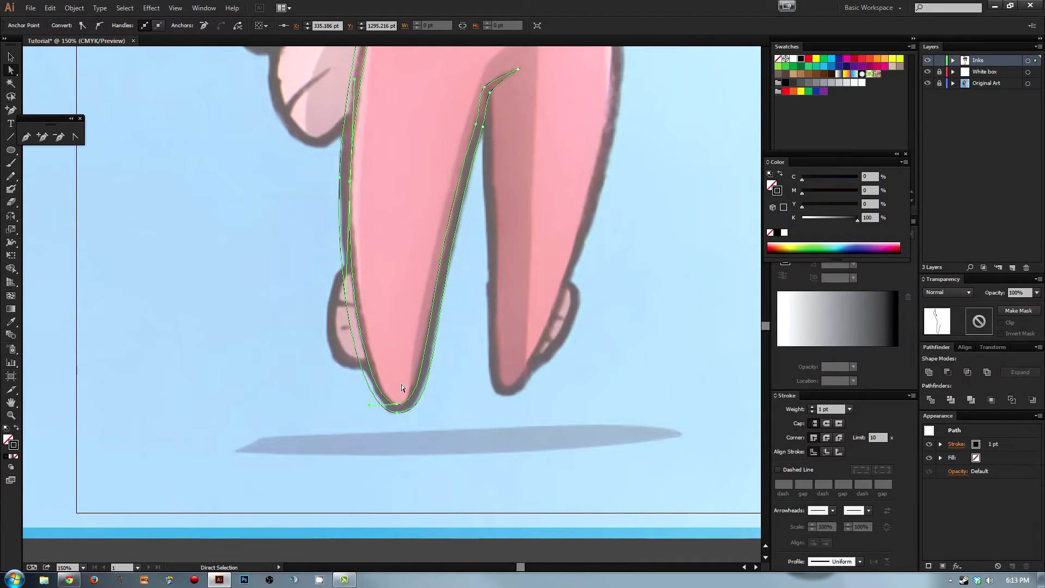
Step: Shorten the outer-side handles of the two foot-tip anchors further so the lower leg curves follow the sketched line
left_click(397, 407)
left_click_drag(370, 405, 380, 406)
left_click(388, 419)
left_click_drag(412, 426, 411, 426)
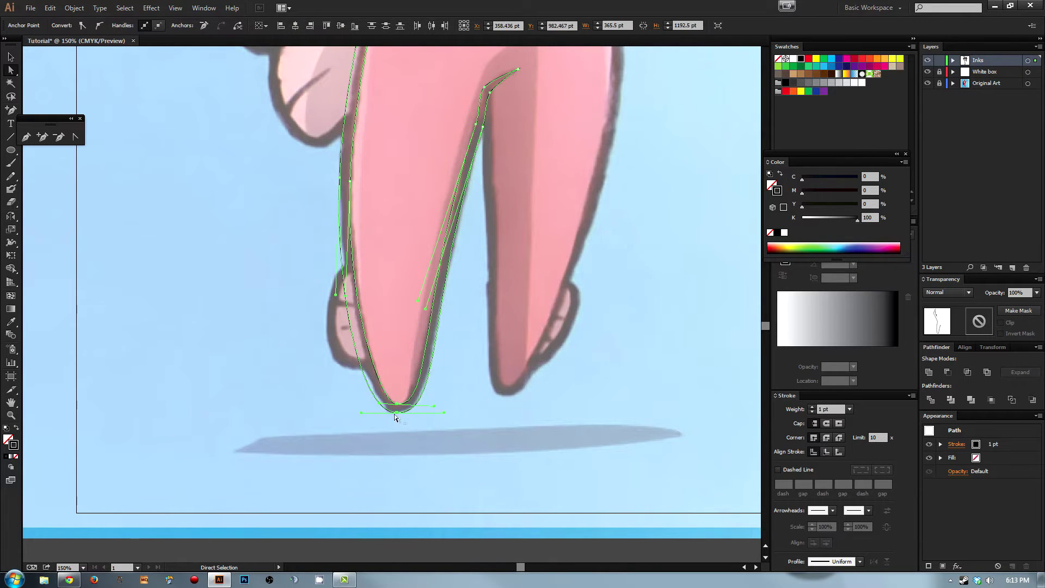
left_click(364, 416)
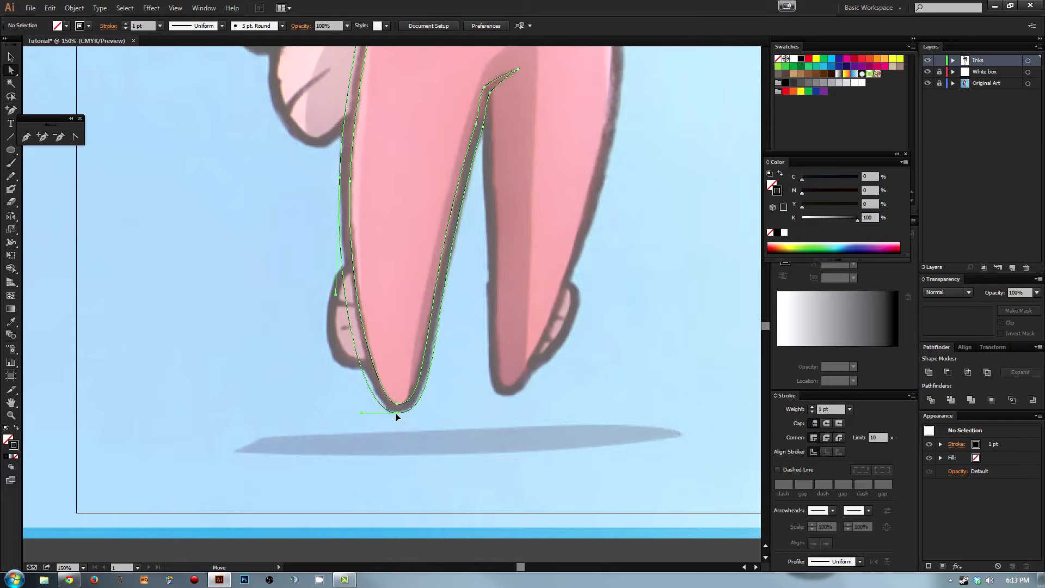
left_click(389, 416)
left_click_drag(362, 413, 369, 413)
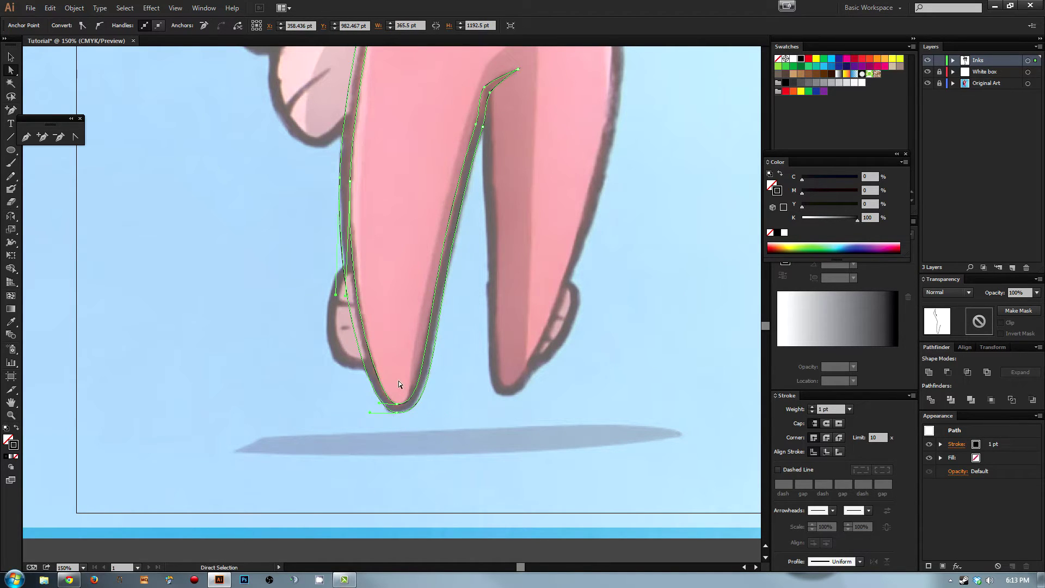
left_click(398, 407)
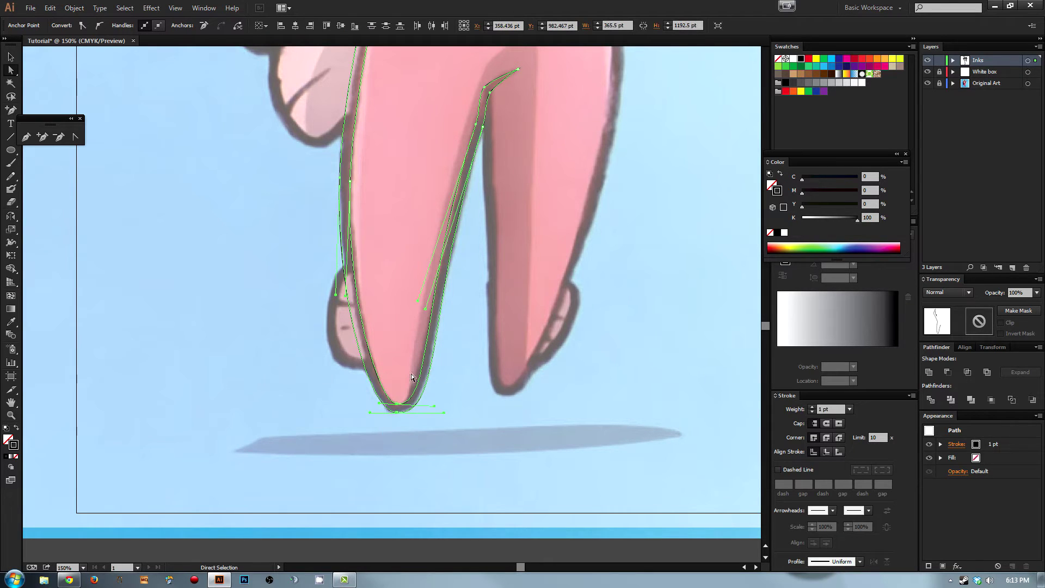
left_click_drag(370, 412, 374, 415)
left_click_drag(408, 279, 387, 426)
Step: Swap fill and stroke to fill the leg outline black, and check the inks with the Original Art layer temporarily hidden
key("shift+x")
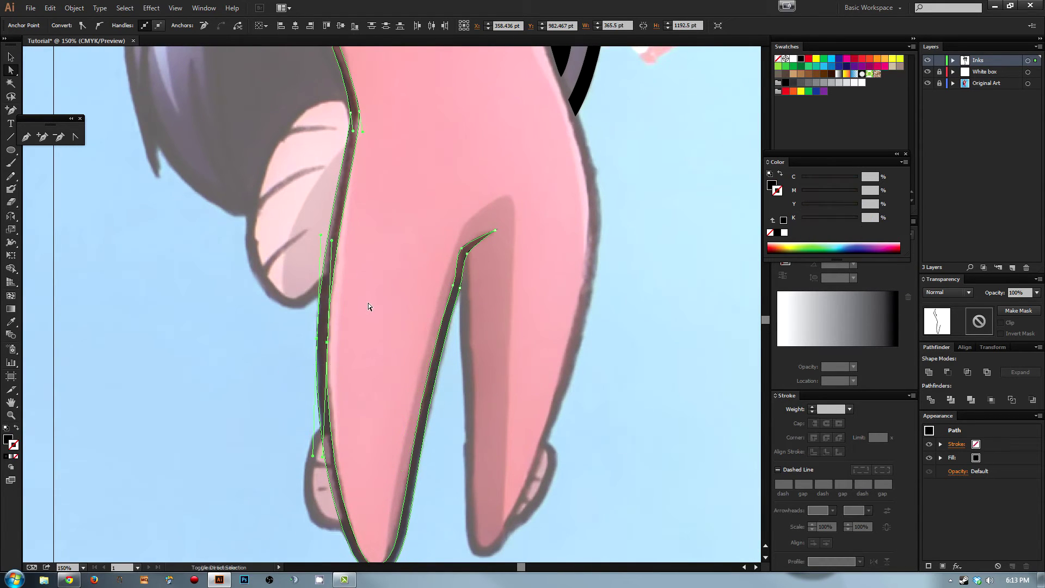
left_click(369, 304)
mouse_move(394, 384)
left_mouse_down()
mouse_move(412, 171)
mouse_move(406, 377)
left_mouse_up()
left_click(927, 83)
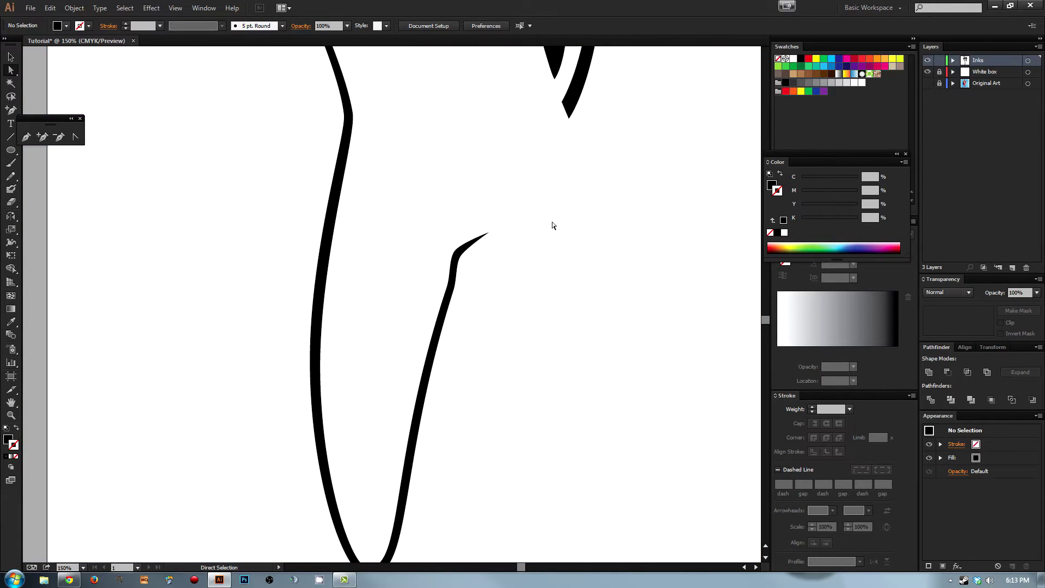
mouse_move(418, 412)
left_mouse_down()
mouse_move(455, 284)
mouse_move(400, 488)
mouse_move(434, 478)
mouse_move(431, 275)
mouse_move(375, 508)
mouse_move(422, 400)
left_mouse_up()
left_click(928, 84)
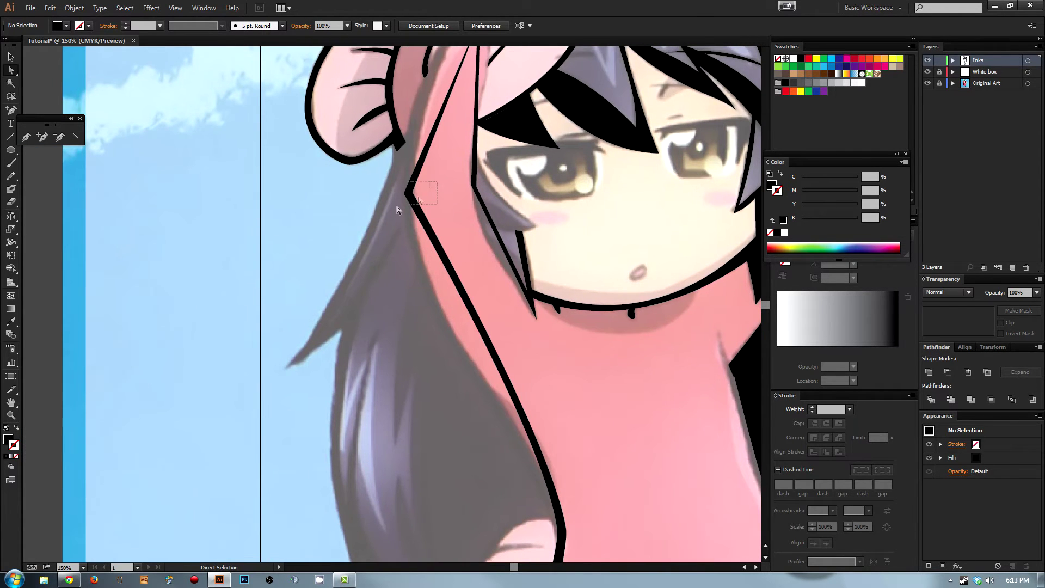
Step: Convert the two corner anchors on the body outline below the ear to smooth points
left_click(409, 194)
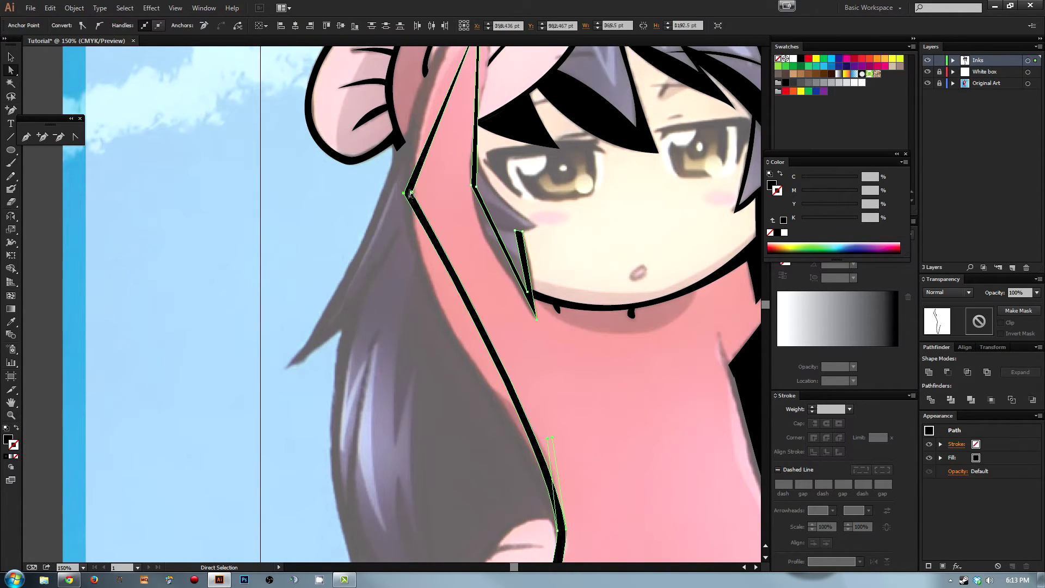
left_click(99, 25)
left_click_drag(391, 266, 363, 102)
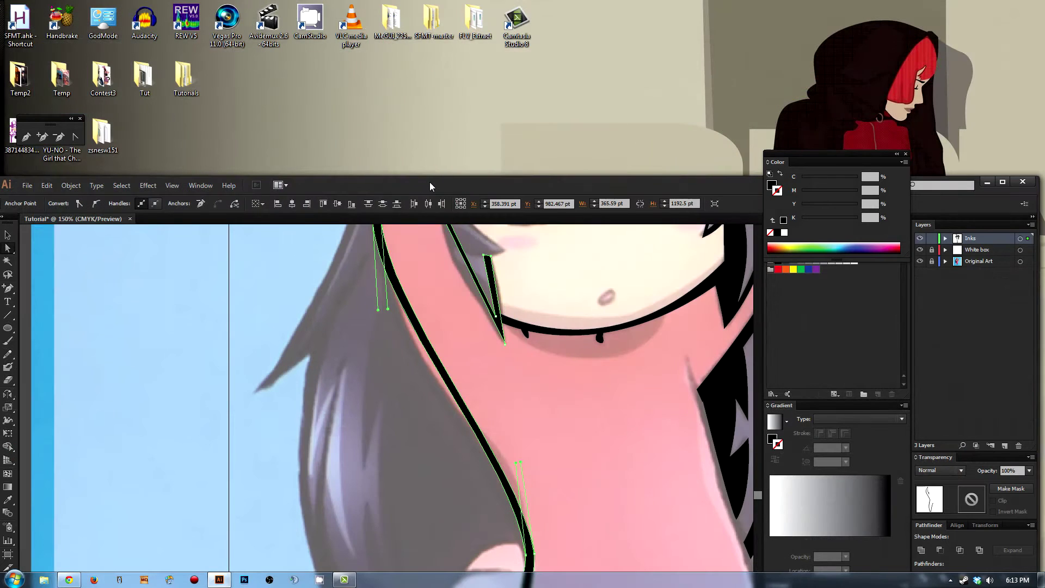
double_click(430, 184)
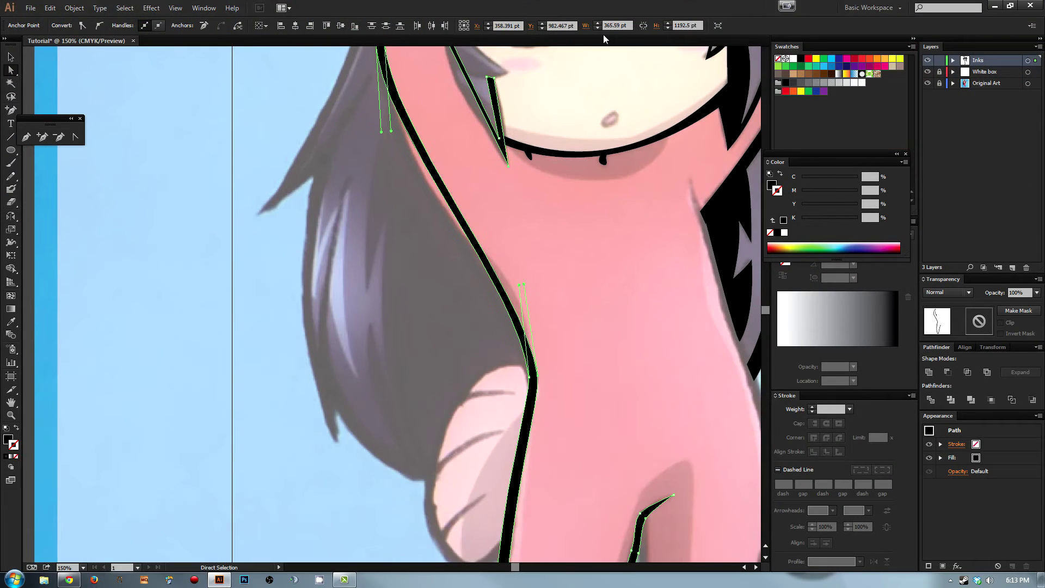
left_click_drag(336, 164, 342, 256)
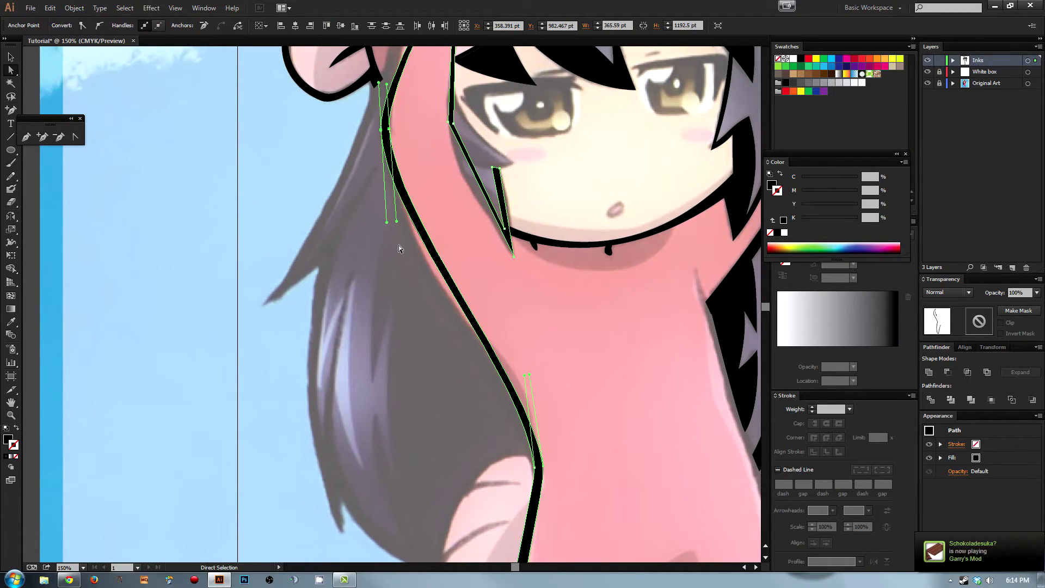
Step: Swap the fill back to an unfilled stroke and lengthen the upper handles of the two waist anchors
key("shift+x")
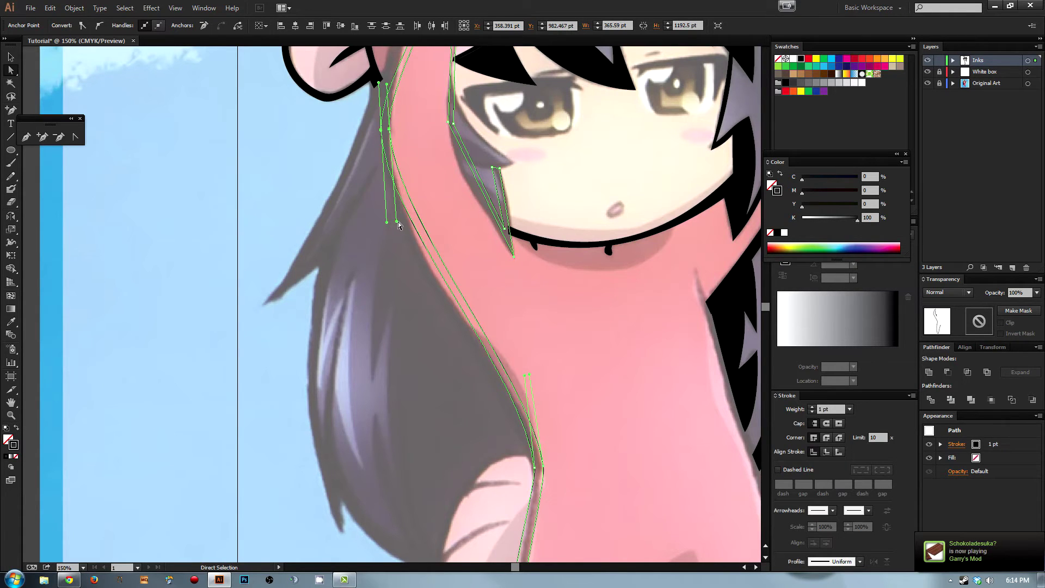
left_click_drag(531, 377, 510, 295)
left_click_drag(526, 379, 494, 291)
Step: Lengthen the lower handles of the two anchors below the ear to bend the torso curves toward the sketched line
left_click_drag(385, 224, 387, 314)
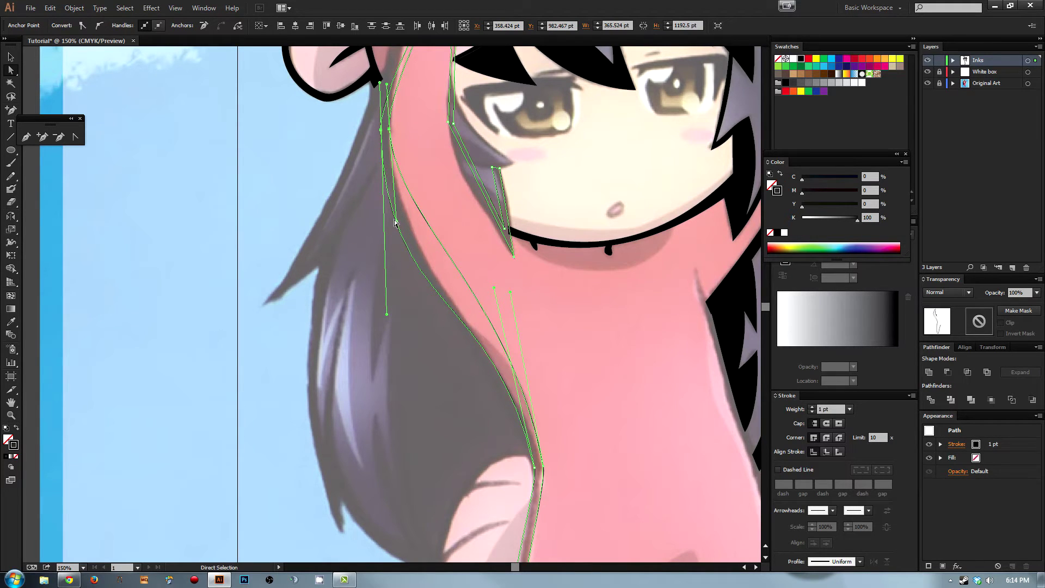
left_click_drag(397, 223, 403, 302)
left_click_drag(405, 314, 406, 323)
scroll(504, 360, "down", 3)
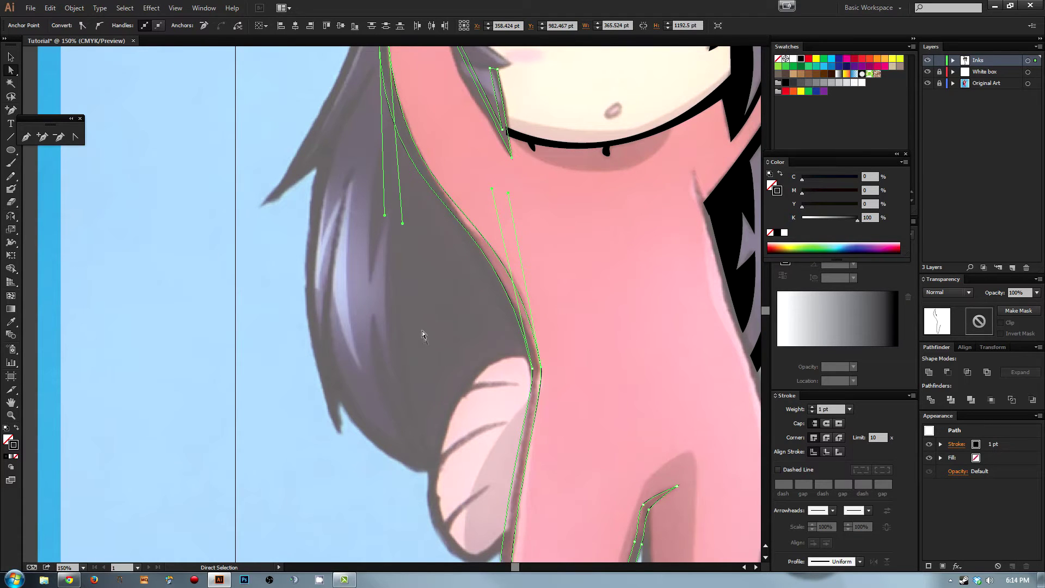
scroll(425, 341, "up", 1)
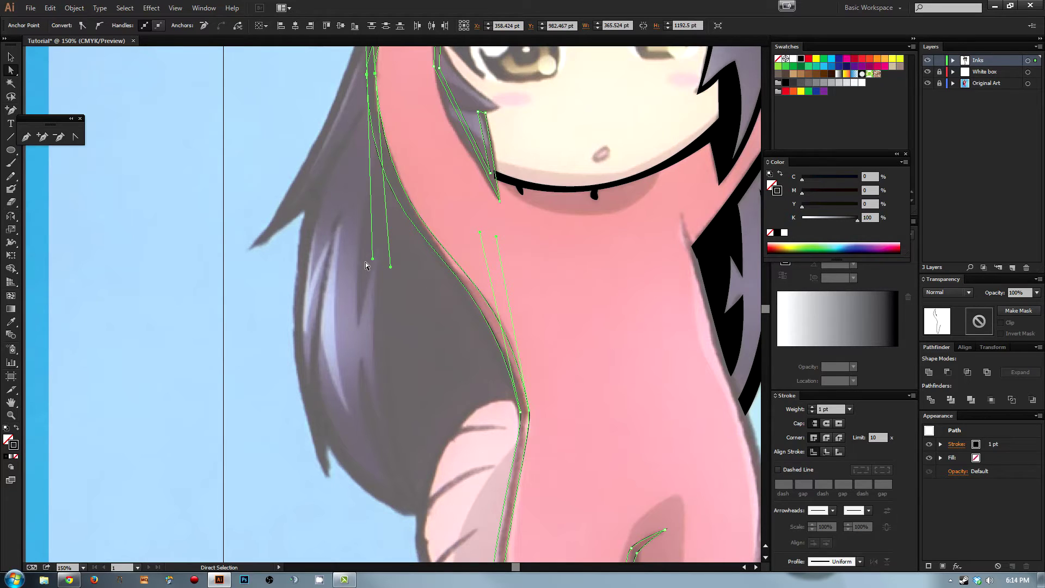
left_click_drag(372, 259, 375, 298)
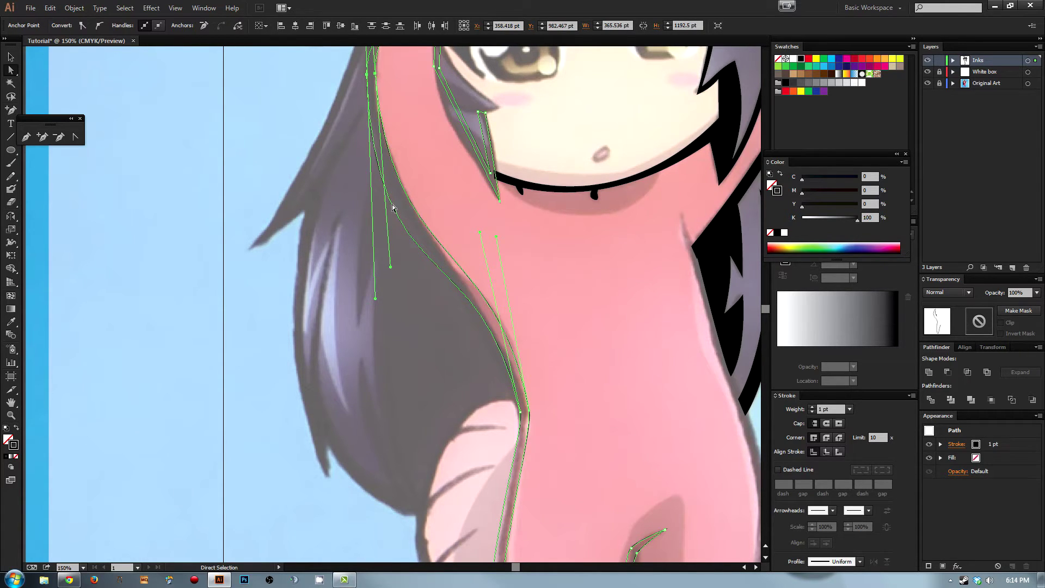
Step: Shorten the upper handles of the two waist anchors to fit the lower torso curves to the sketch
left_click_drag(474, 325, 422, 324)
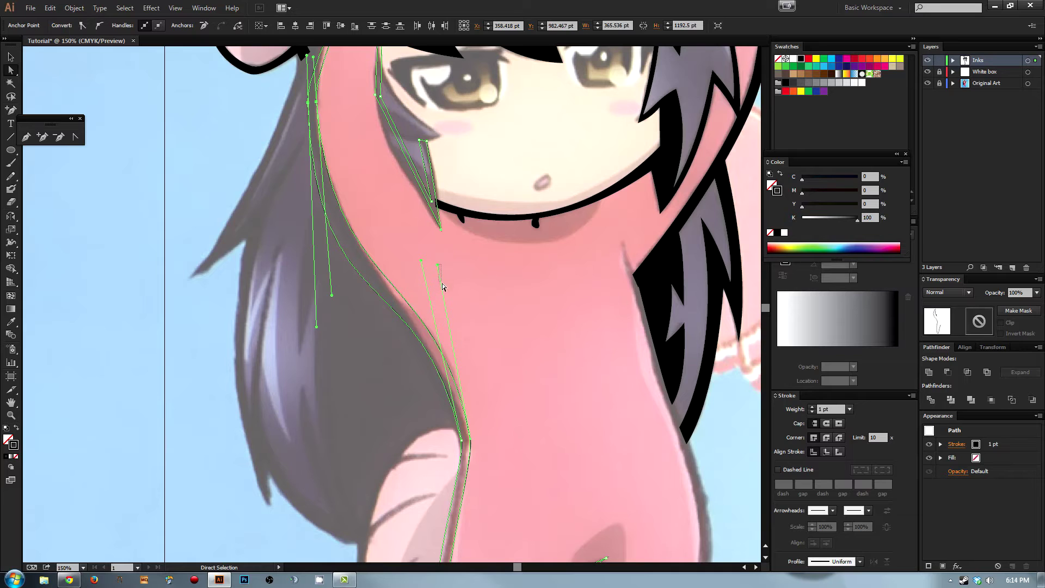
left_click(492, 338)
left_click_drag(521, 387, 472, 445)
left_click_drag(439, 265, 441, 298)
left_click(457, 409)
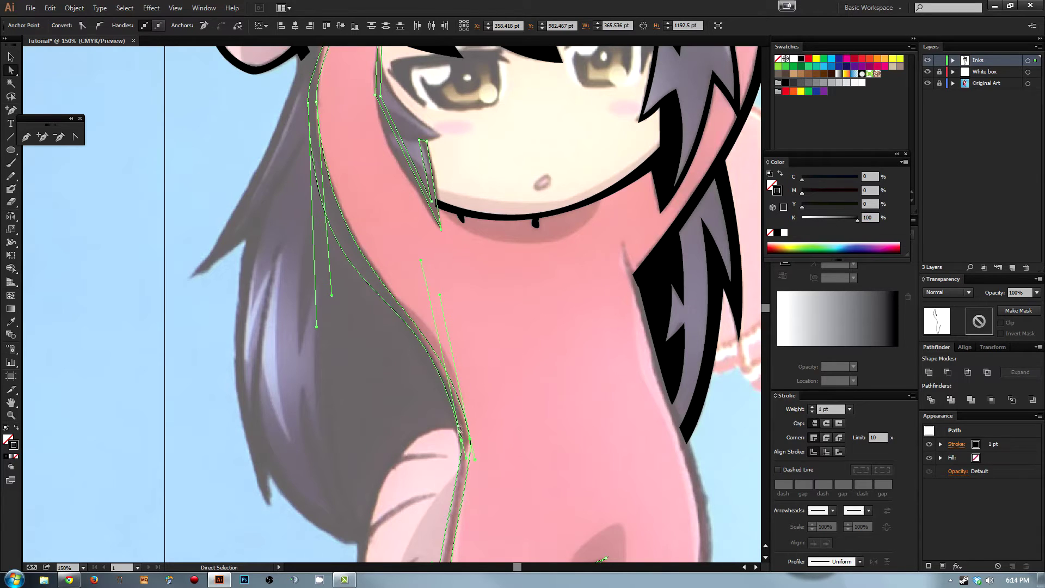
left_click_drag(421, 262, 417, 304)
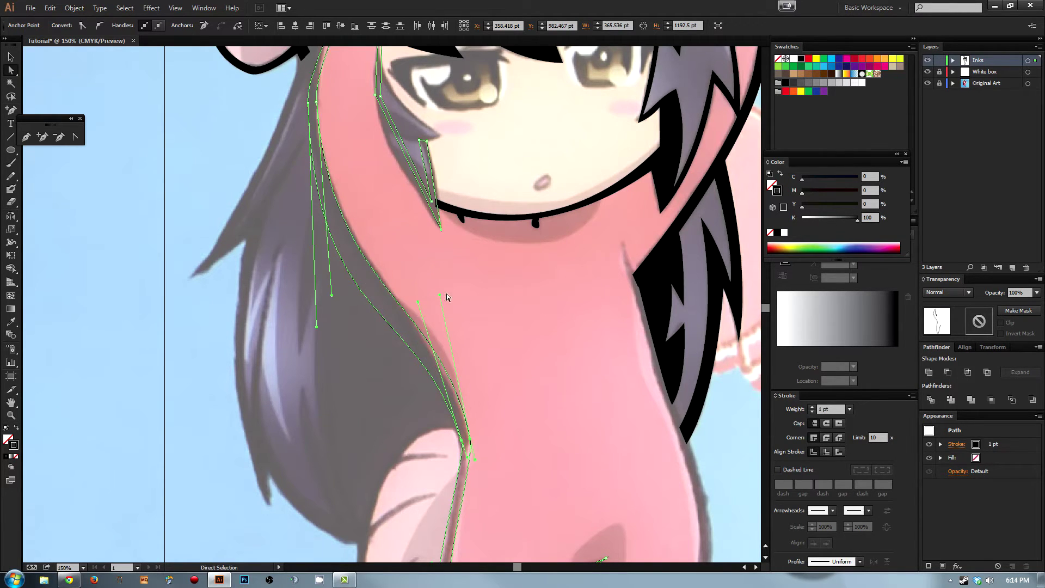
Step: Refine the outer torso curve by adjusting its waist anchor's upper handle and shortening the lower handle below the ear
left_click(468, 301)
left_click_drag(505, 303, 511, 308)
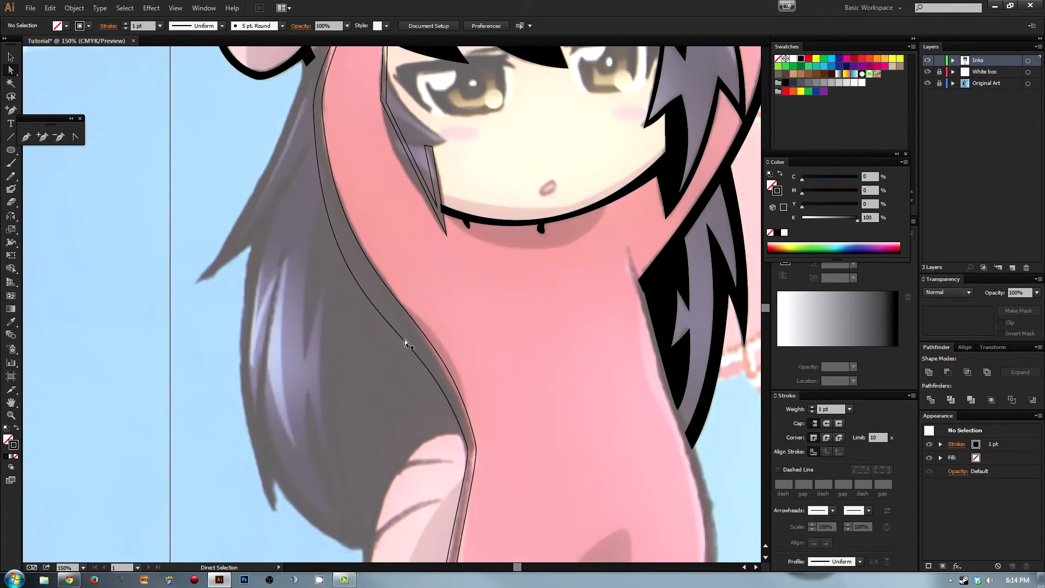
scroll(389, 258, "up", 5)
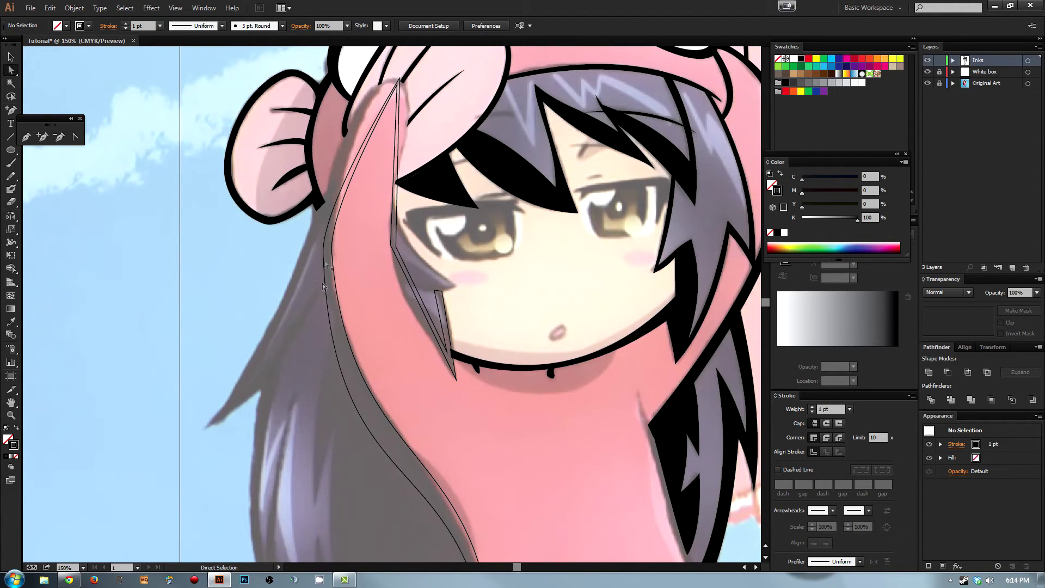
left_click(325, 325)
scroll(394, 422, "down", 2)
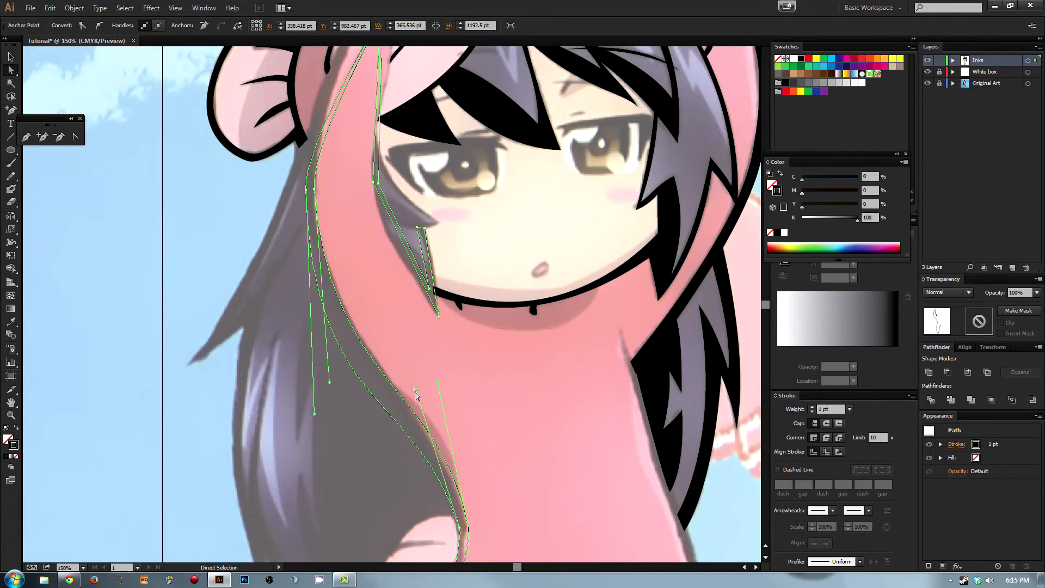
left_click_drag(417, 393, 422, 387)
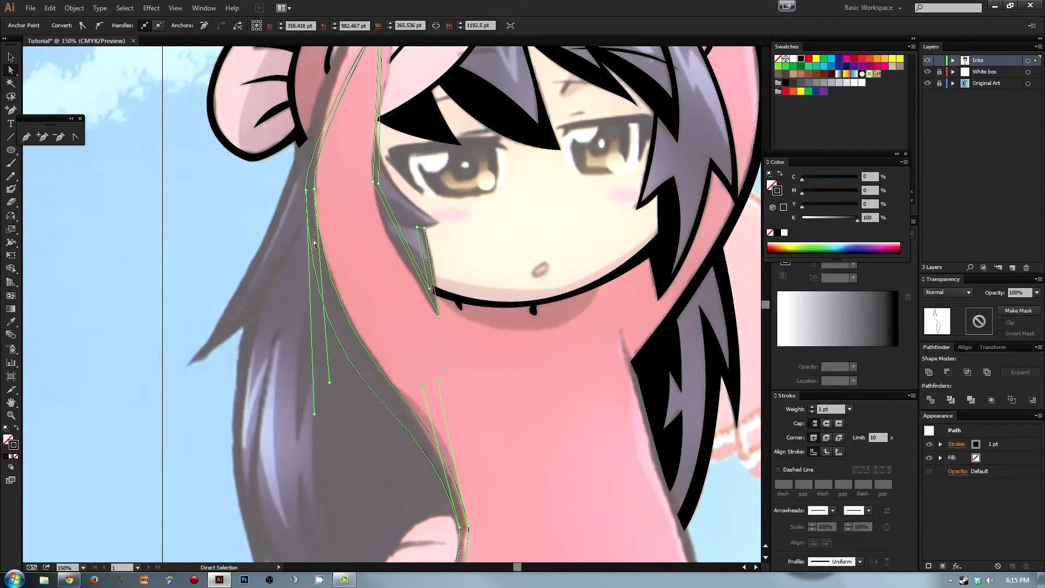
left_click_drag(314, 413, 314, 388)
left_click_drag(341, 276, 402, 334)
left_click(427, 314)
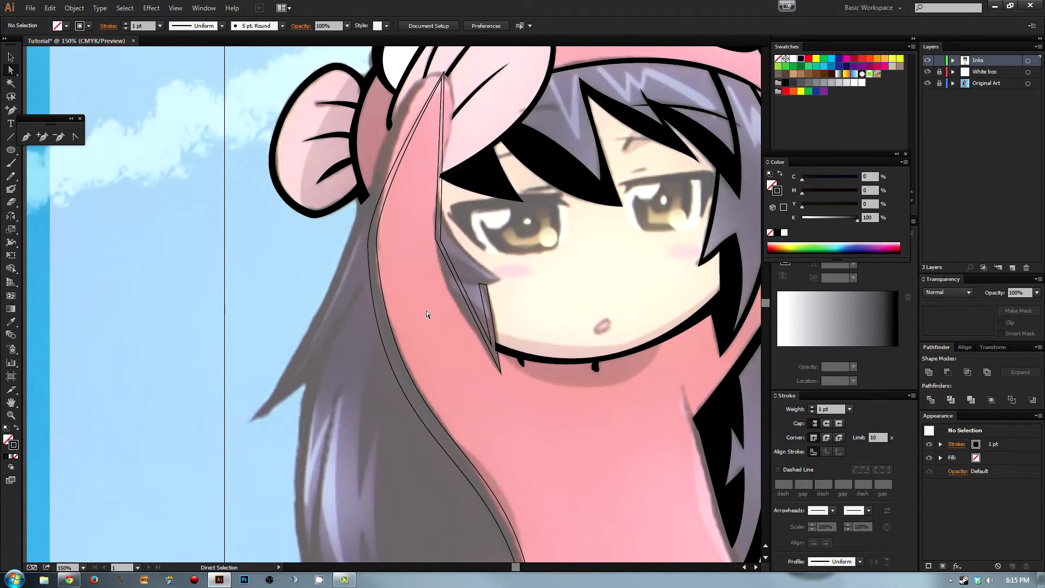
Step: Select the anchor at the pointed top of the long hood outline, where it overlaps the pink ear fin
left_click_drag(407, 294, 402, 308)
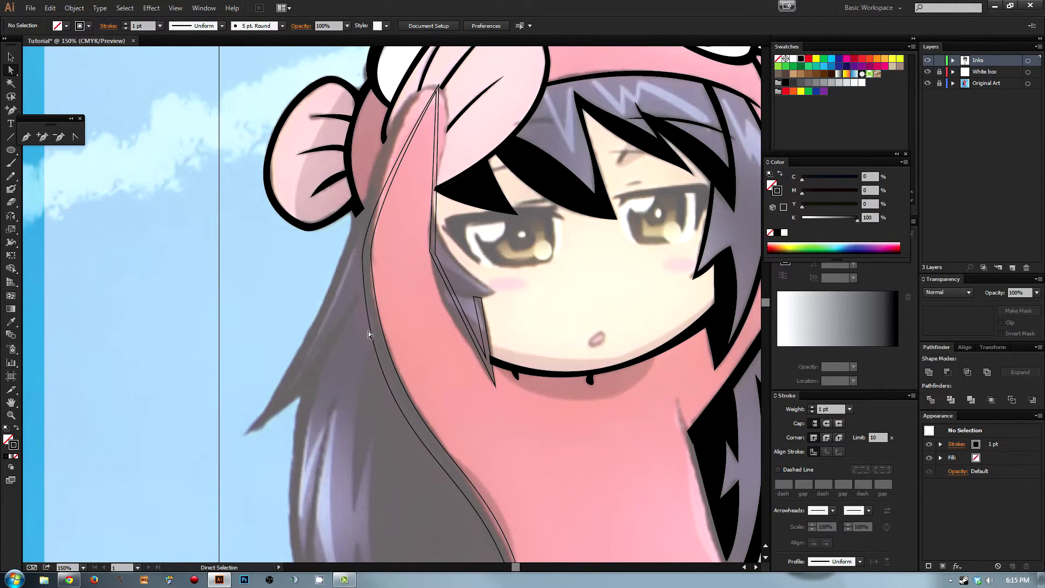
left_click_drag(376, 524, 367, 325)
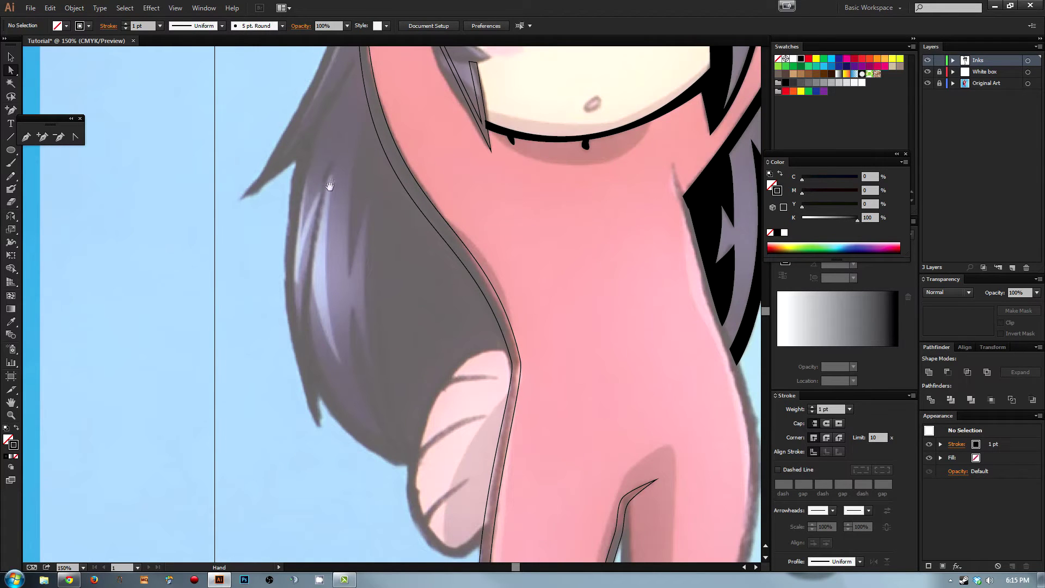
scroll(358, 413, "up", 10)
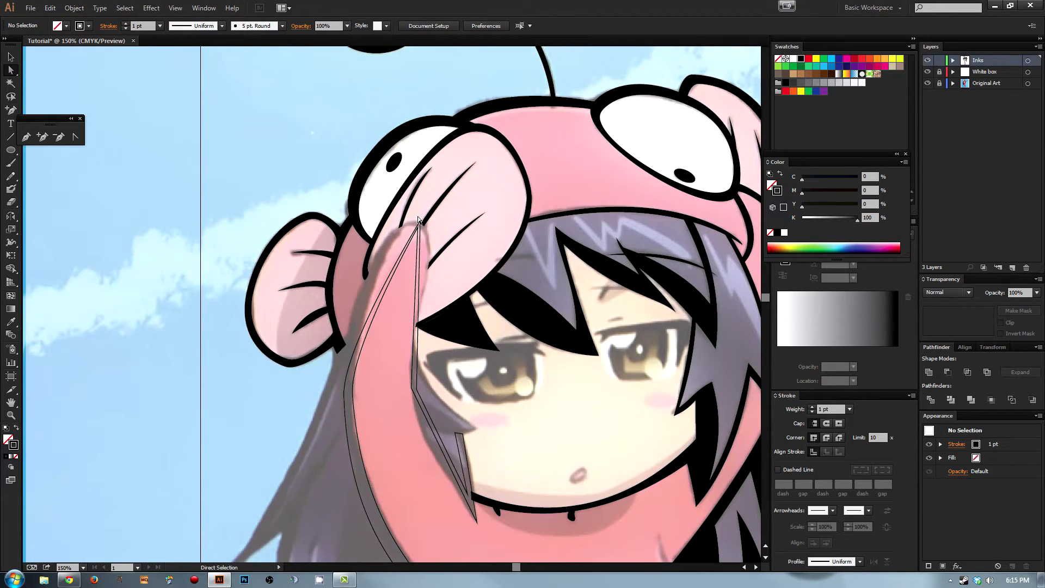
left_click(419, 227)
scroll(422, 229, "up", 4)
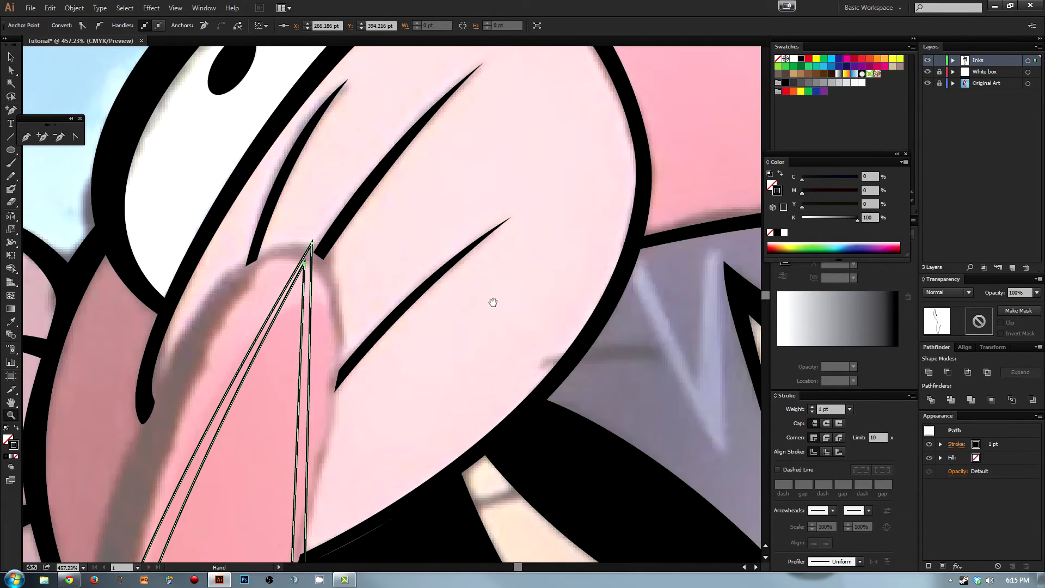
key("a")
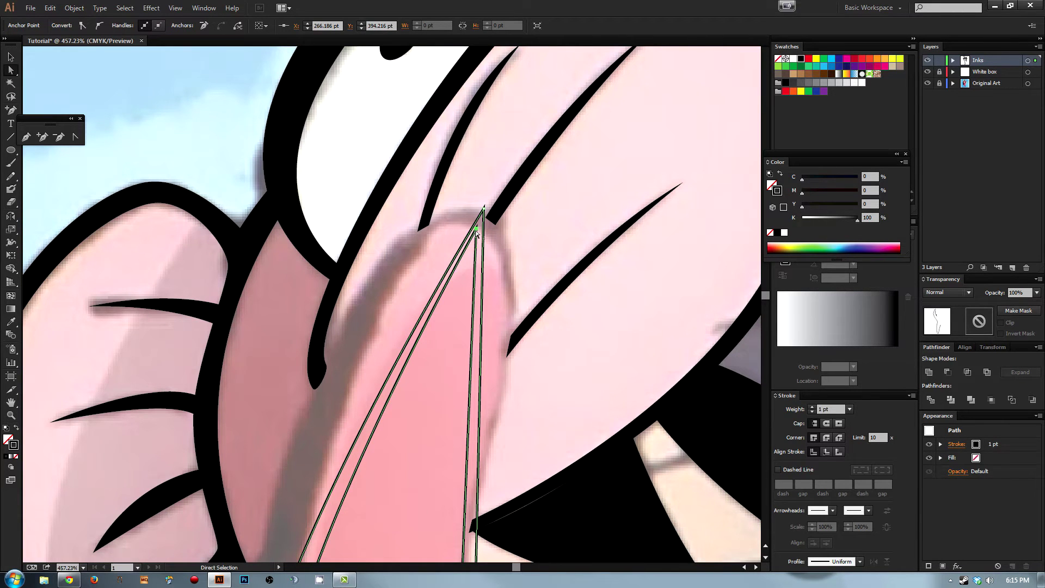
left_click(416, 145)
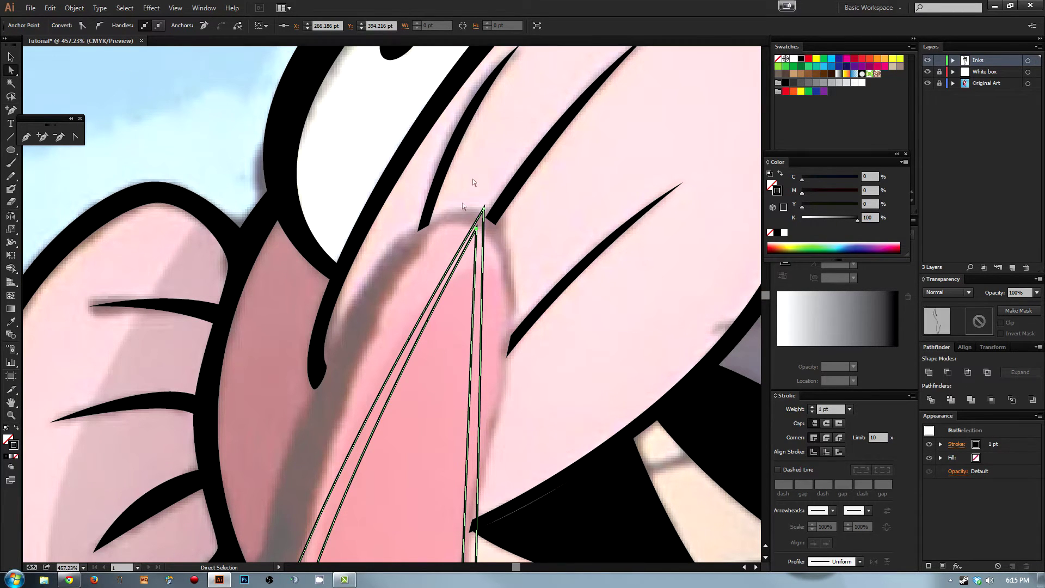
Step: Convert the two top anchors of the pink strap's outline to smooth points, and return the neighbouring fin line's end anchor to a corner
left_click_drag(484, 246, 484, 248)
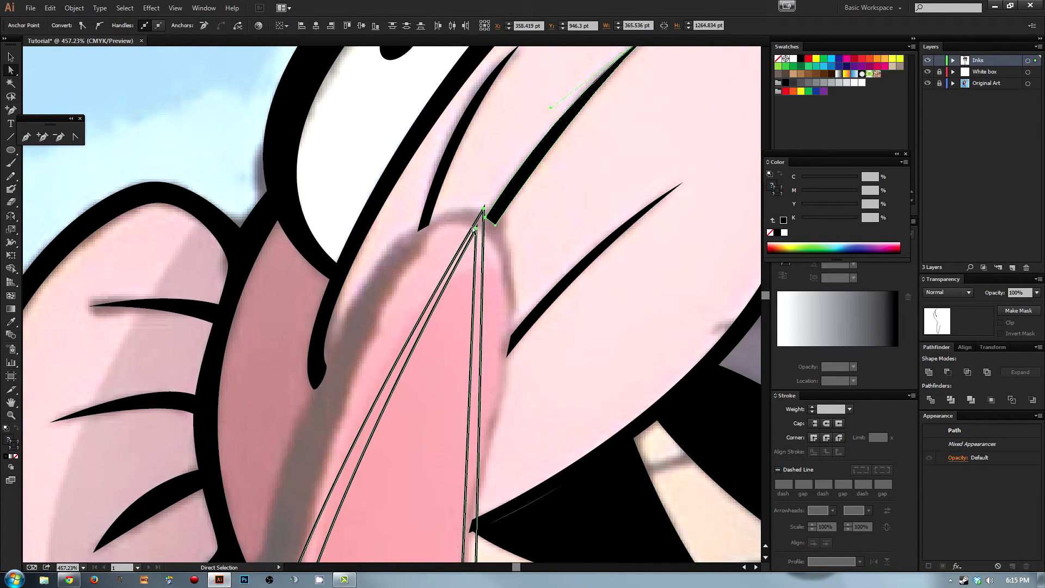
left_click(98, 26)
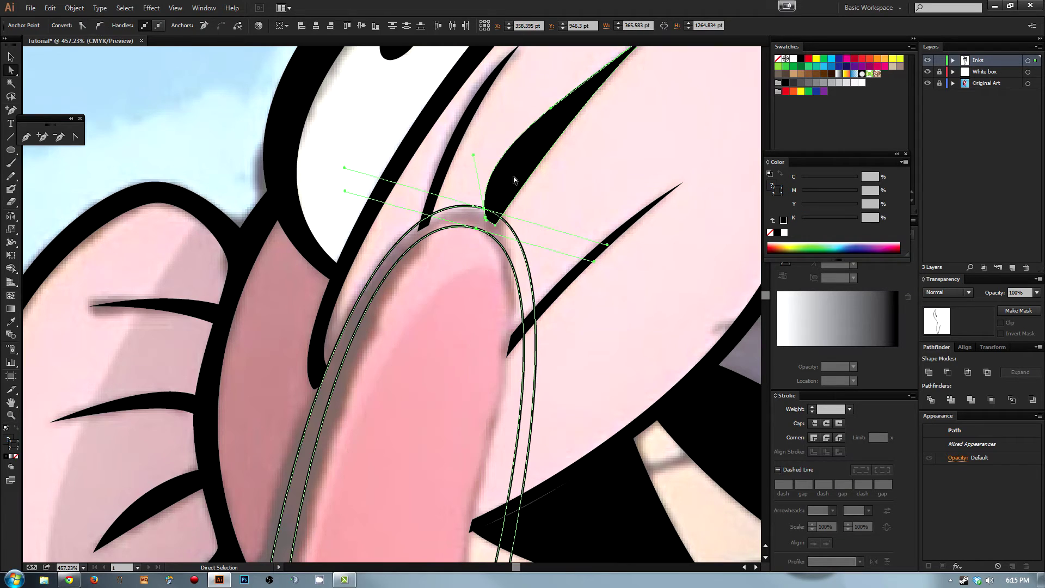
left_click(488, 220)
left_click(487, 218)
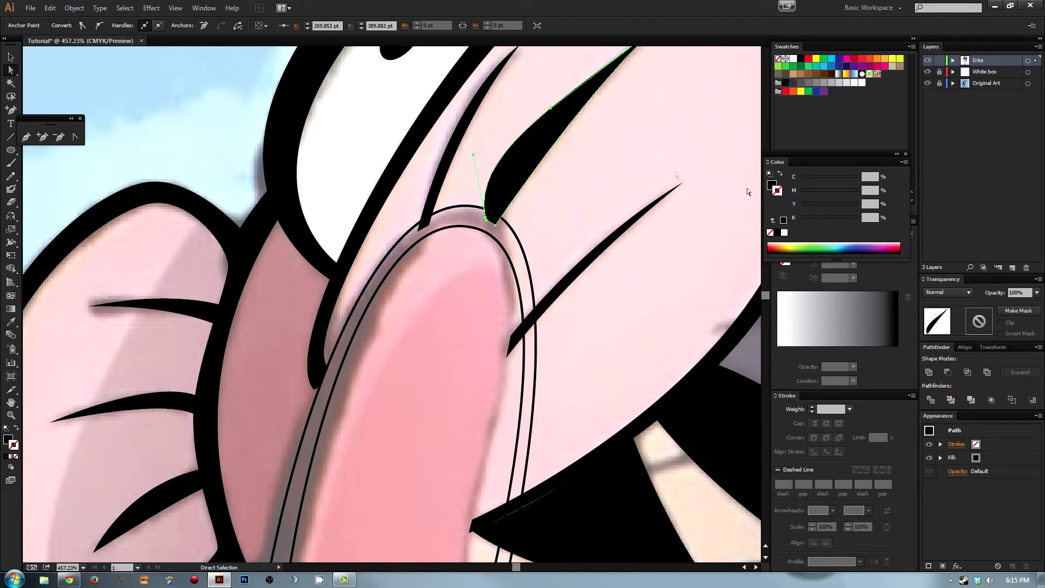
left_click(83, 25)
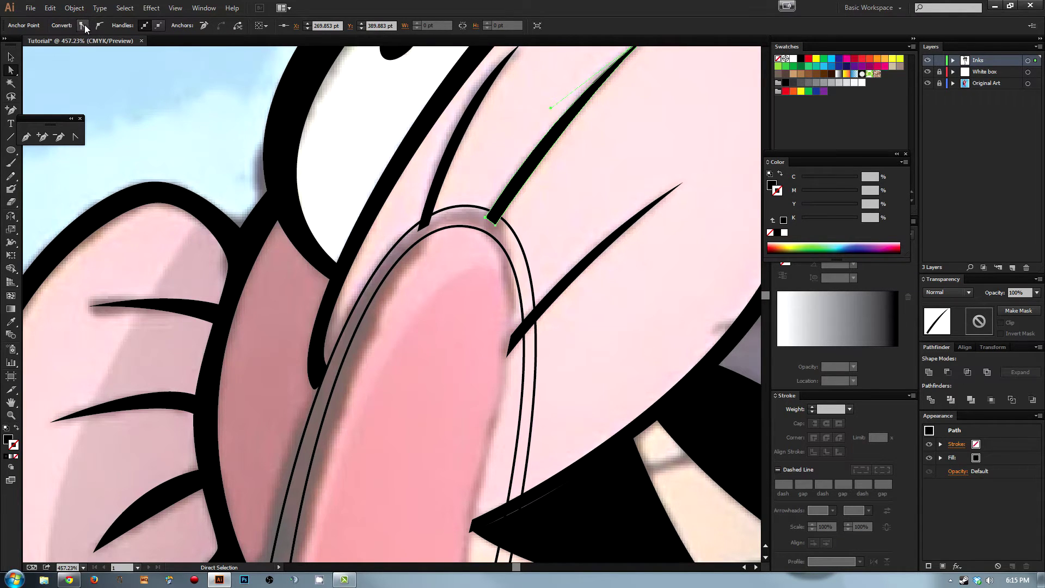
left_click(612, 98)
Step: Adjust the direction handles of the outer and inner top anchors so the strap's rounded tip follows the original art
left_click(458, 228)
key("ctrl+minus")
key("ctrl+minus")
key("ctrl+minus")
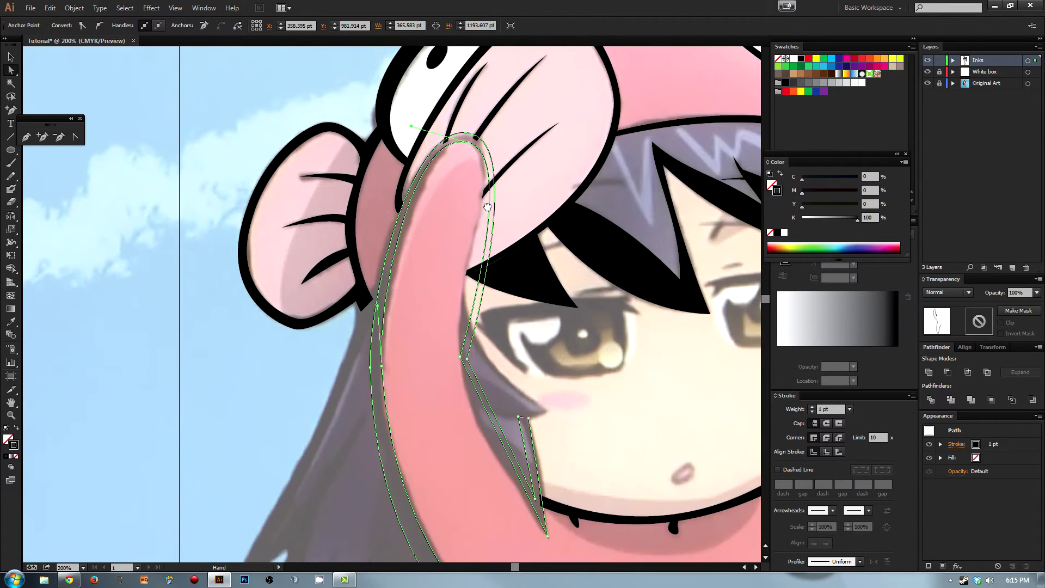
left_click_drag(437, 267, 477, 138)
left_click(471, 134)
left_click_drag(412, 119, 409, 117)
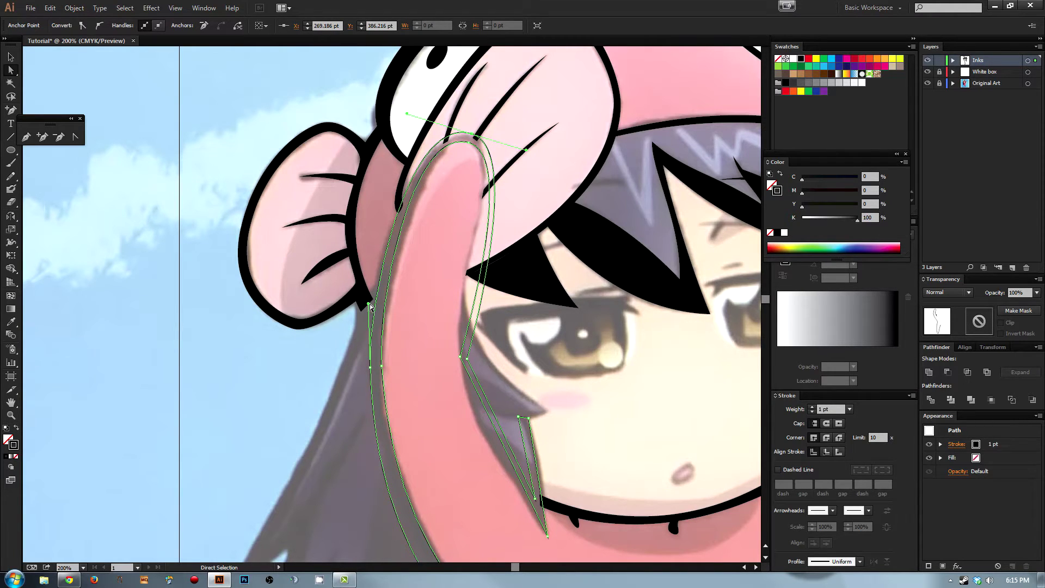
left_click_drag(368, 304, 435, 322)
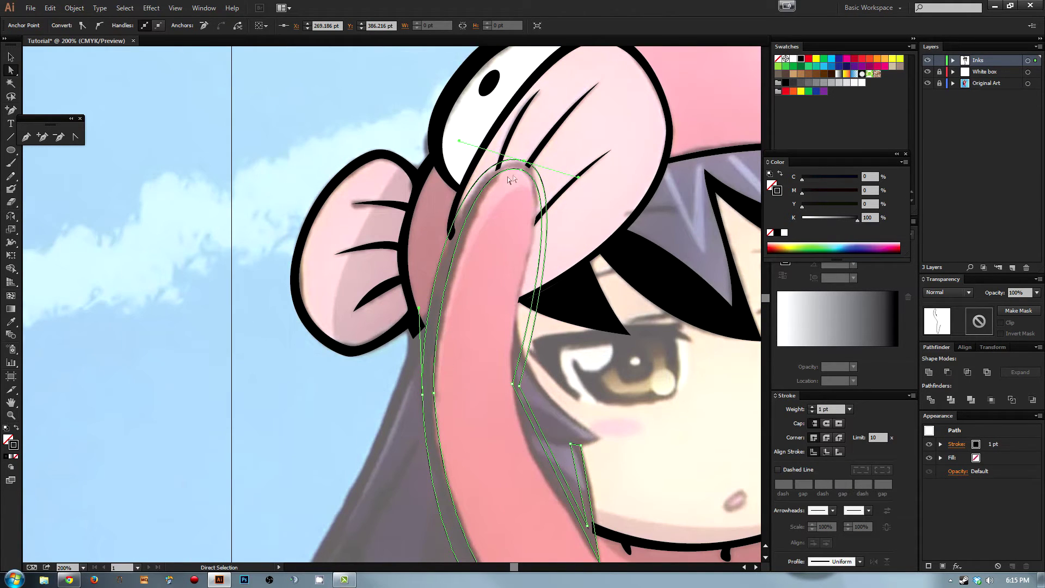
left_click_drag(511, 179, 507, 188)
left_click_drag(463, 154, 468, 157)
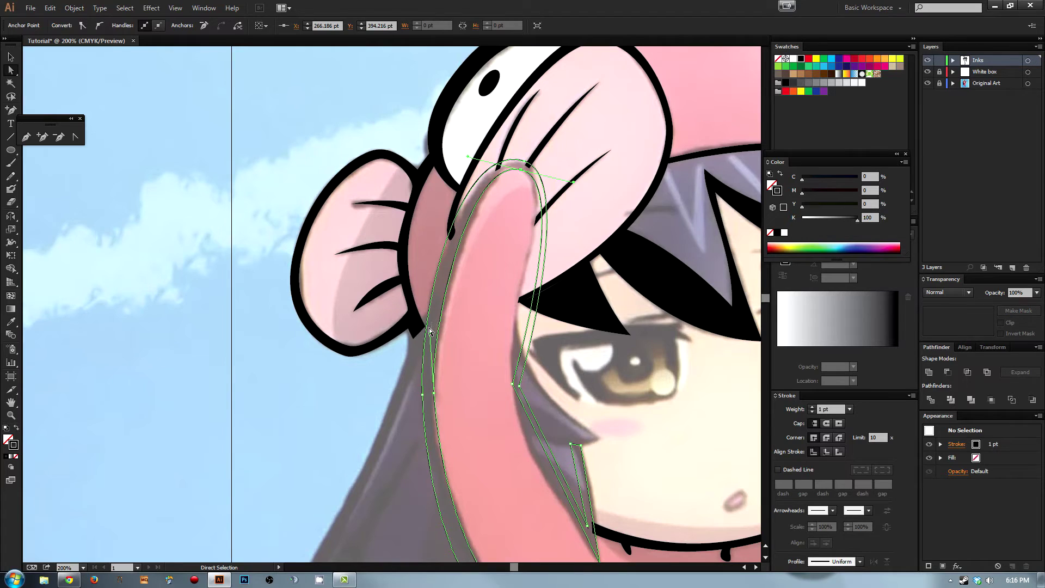
Step: Adjust the handles of the strap's outer-side anchors so the long curve beside the hair follows the artwork
left_click_drag(429, 327, 430, 352)
left_click(420, 312, "shift")
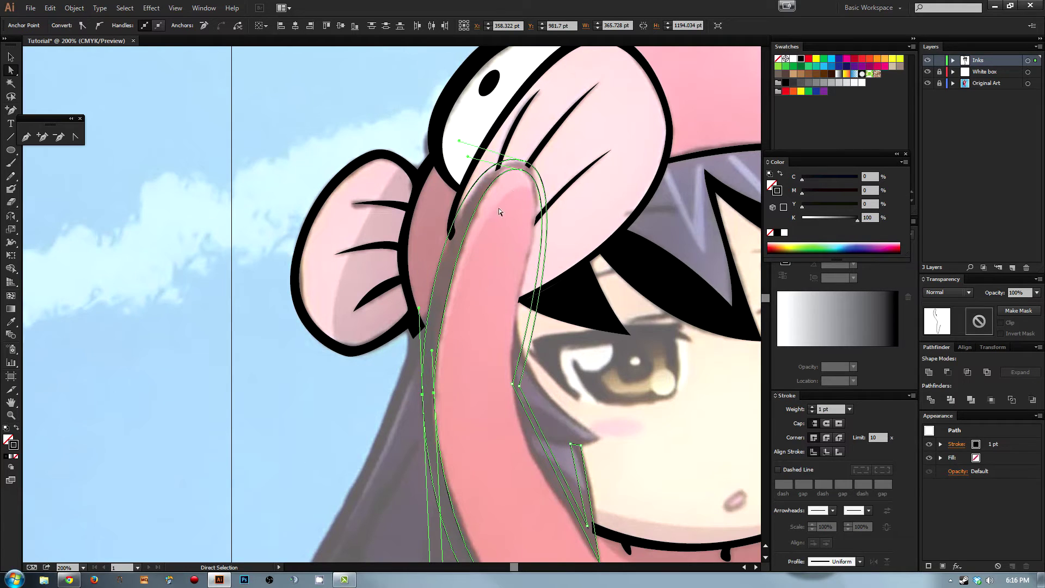
scroll(487, 498, "down", 5)
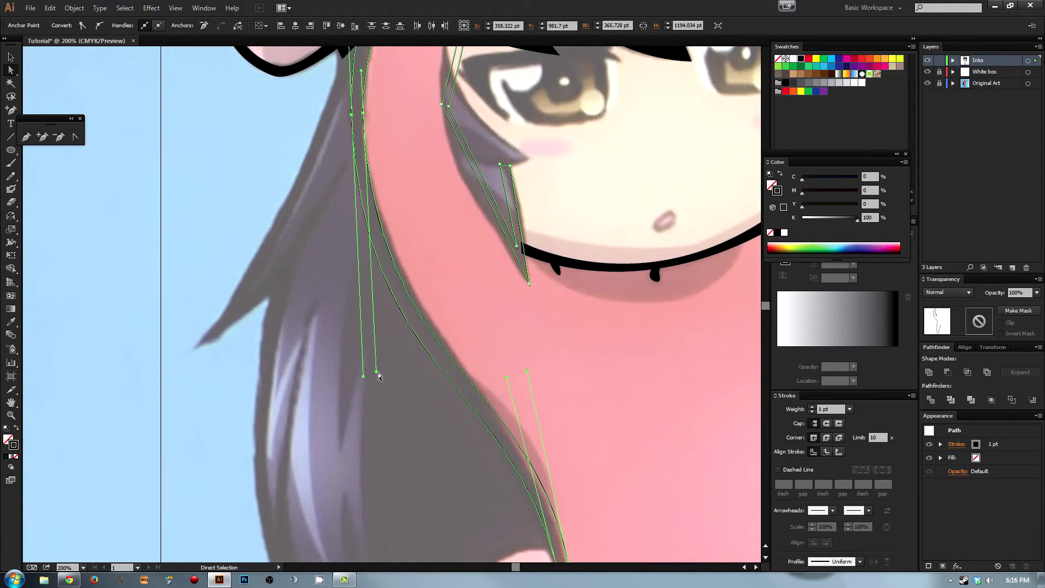
left_click_drag(377, 372, 379, 350)
Step: Convert the pair of anchors on the strap's face side, beside the eye, to smooth points
key("space")
left_click_drag(430, 120, 450, 448)
left_click_drag(435, 289, 412, 331)
left_click(440, 218)
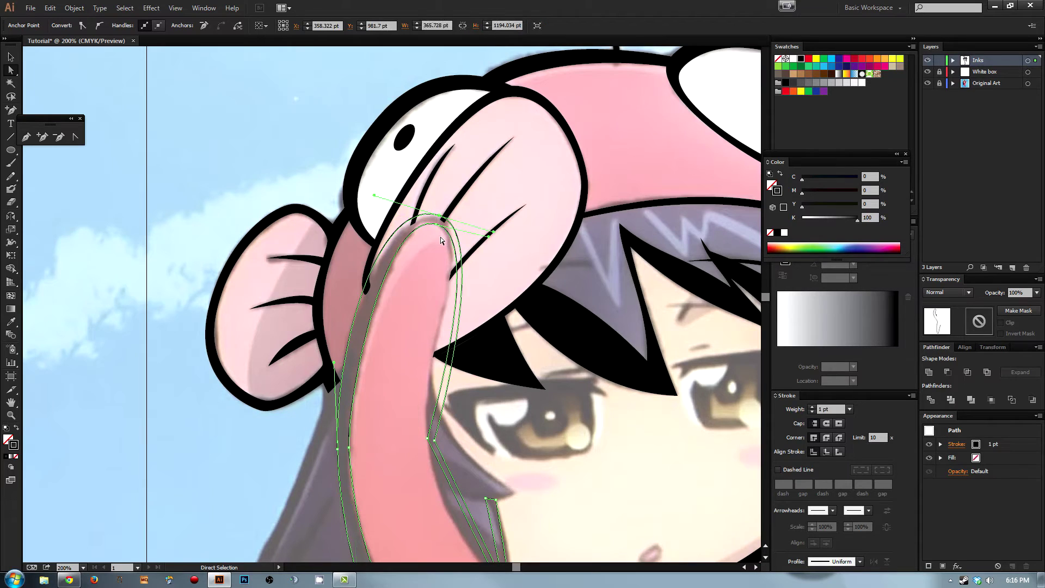
left_click(442, 449)
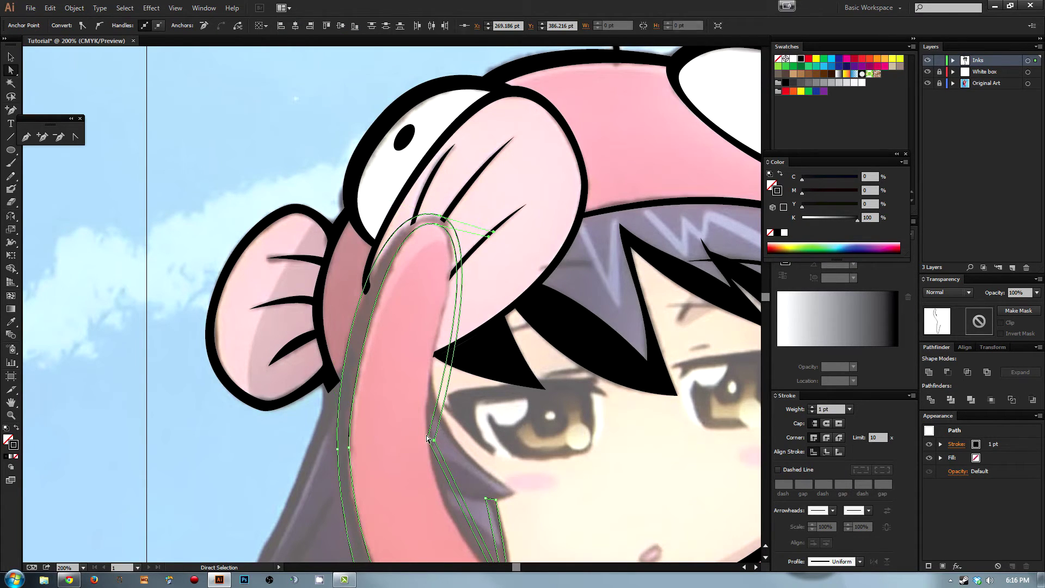
left_click(99, 26)
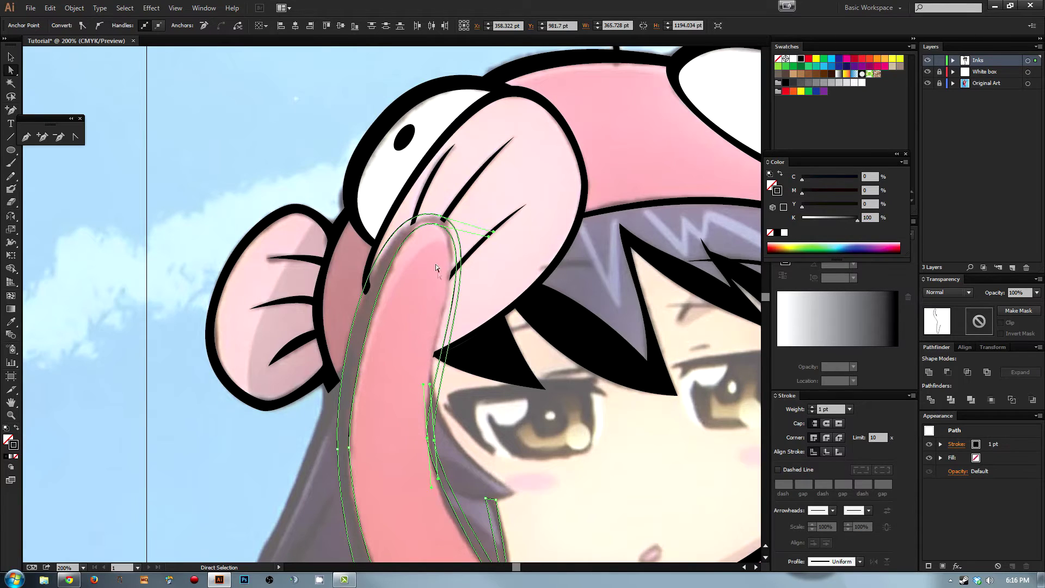
Step: Adjust the handles at the strap's tip and face side so both contour lines curve evenly past the bangs
left_click_drag(423, 384, 419, 345)
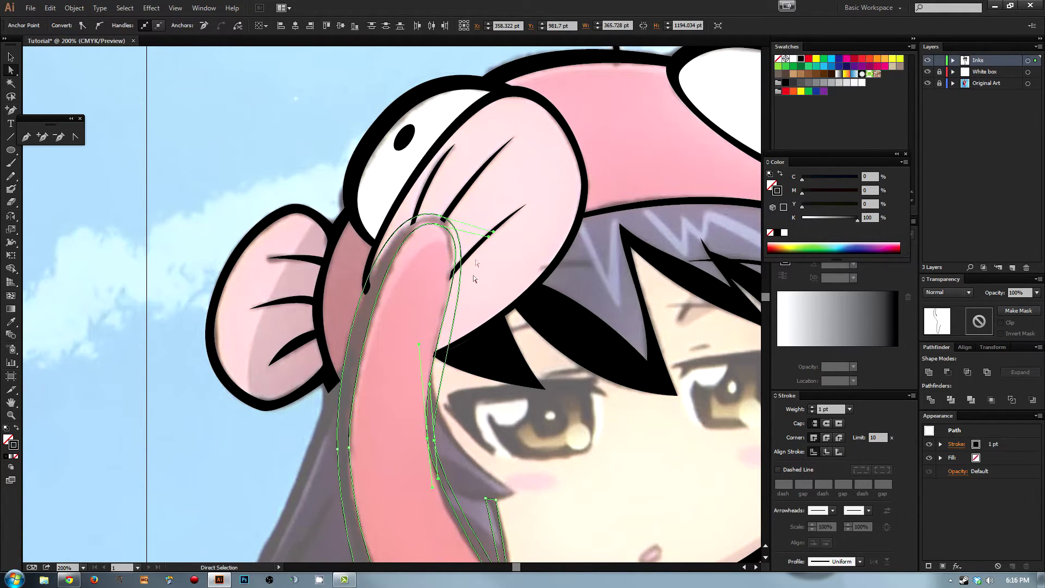
left_click_drag(488, 238, 468, 232)
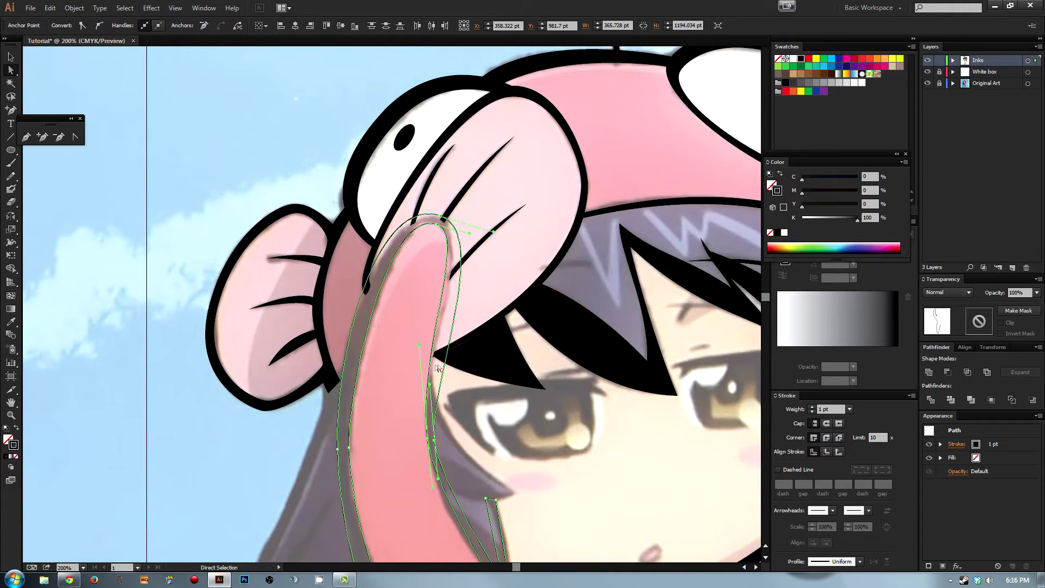
left_click_drag(430, 384, 431, 329)
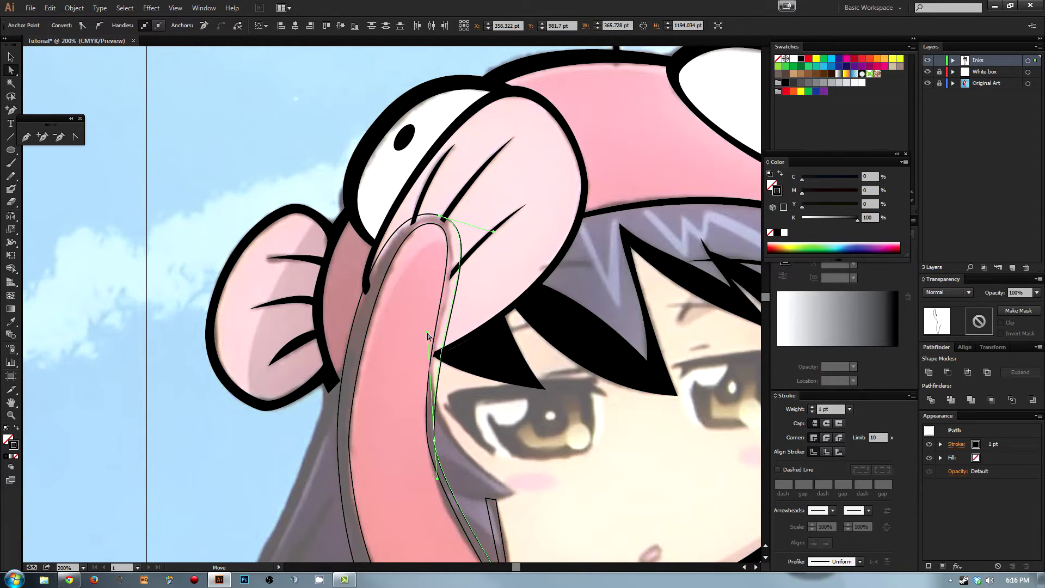
left_click_drag(439, 479, 442, 499)
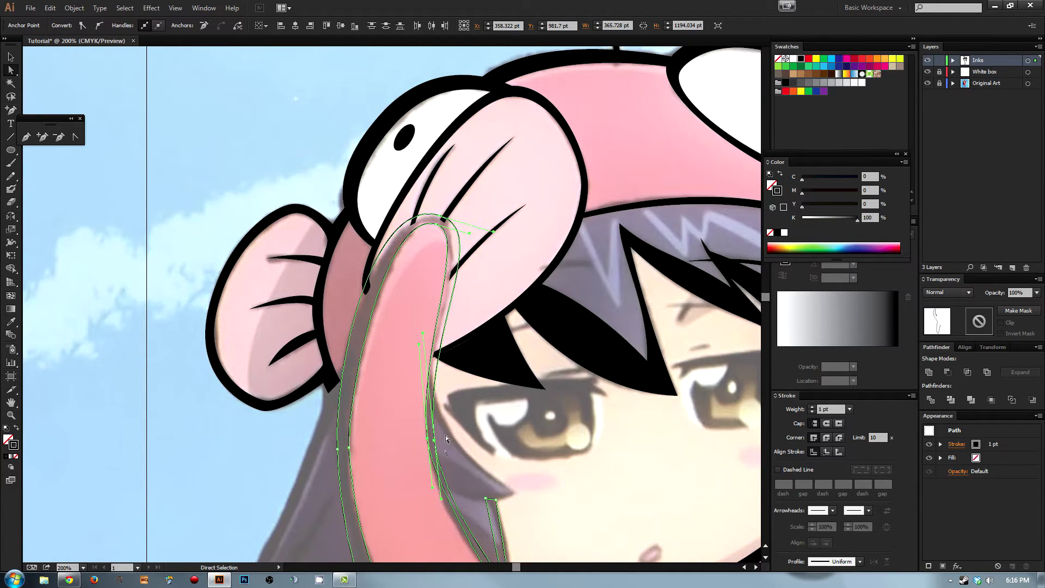
left_click_drag(493, 234, 484, 226)
key("space")
left_click_drag(448, 305, 495, 140)
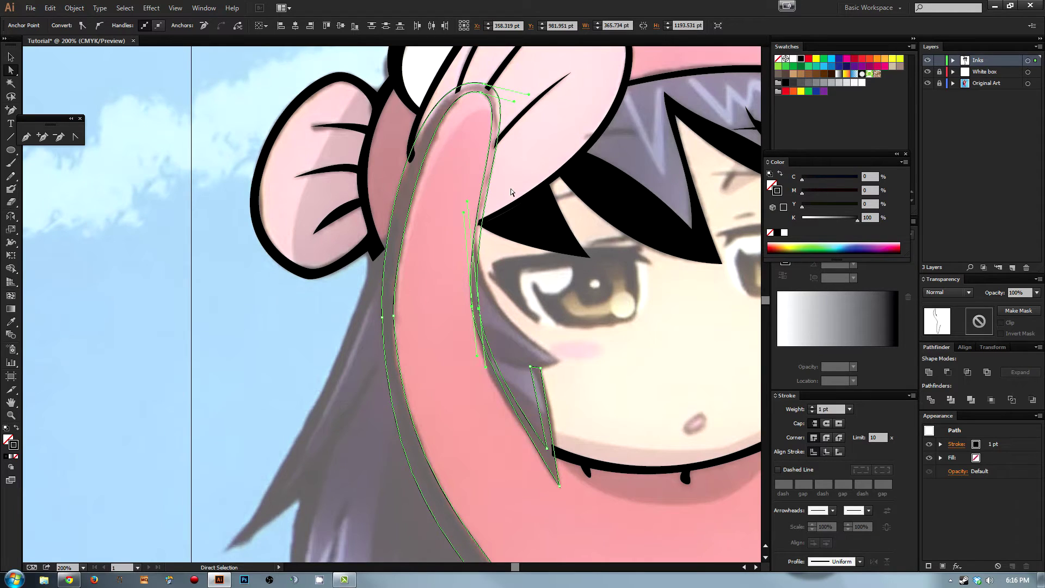
Step: Convert the pointed anchor below the chin line to a curve point and adjust its handles to fit the hair tip
left_click_drag(490, 365, 418, 257)
left_click(499, 347)
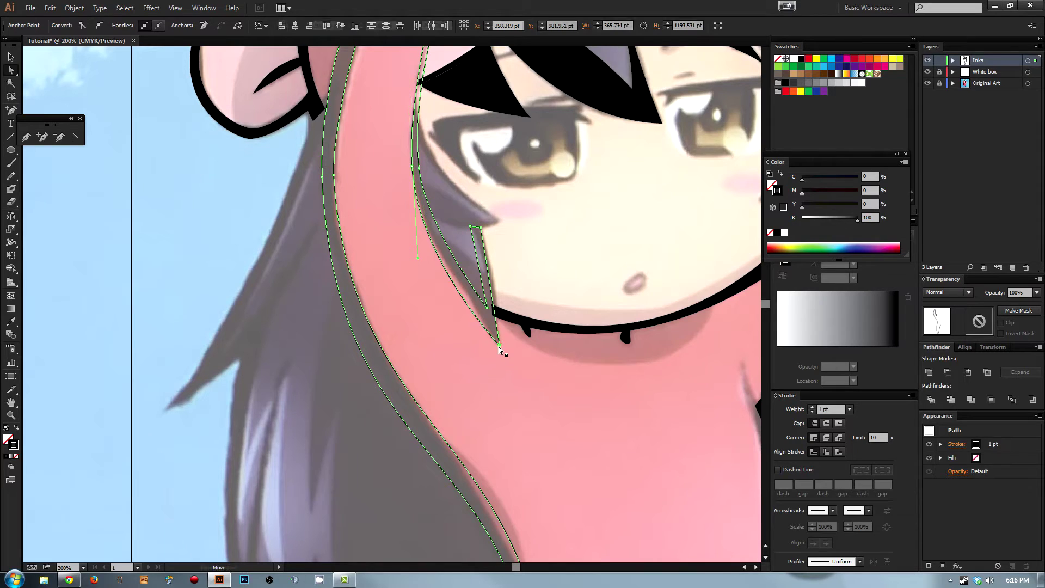
key("shift+c")
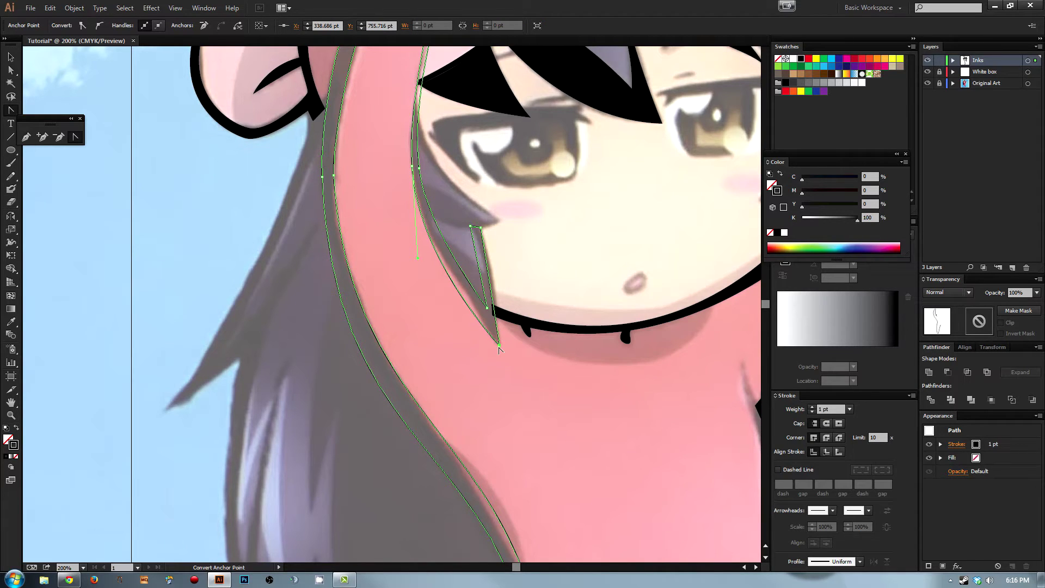
left_click_drag(499, 347, 472, 290)
key("a")
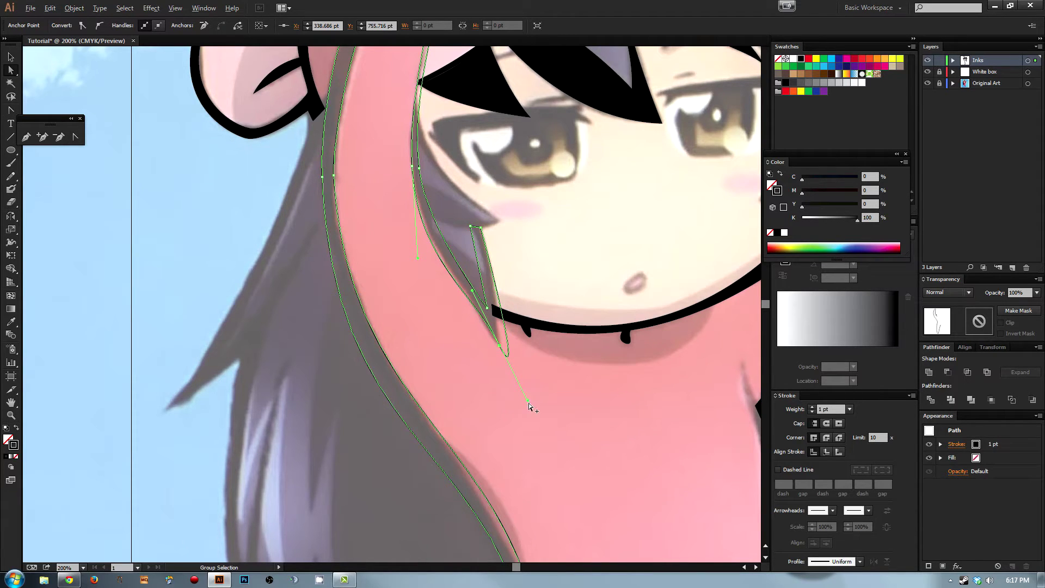
left_click_drag(528, 403, 500, 297)
left_click_drag(477, 255, 466, 315)
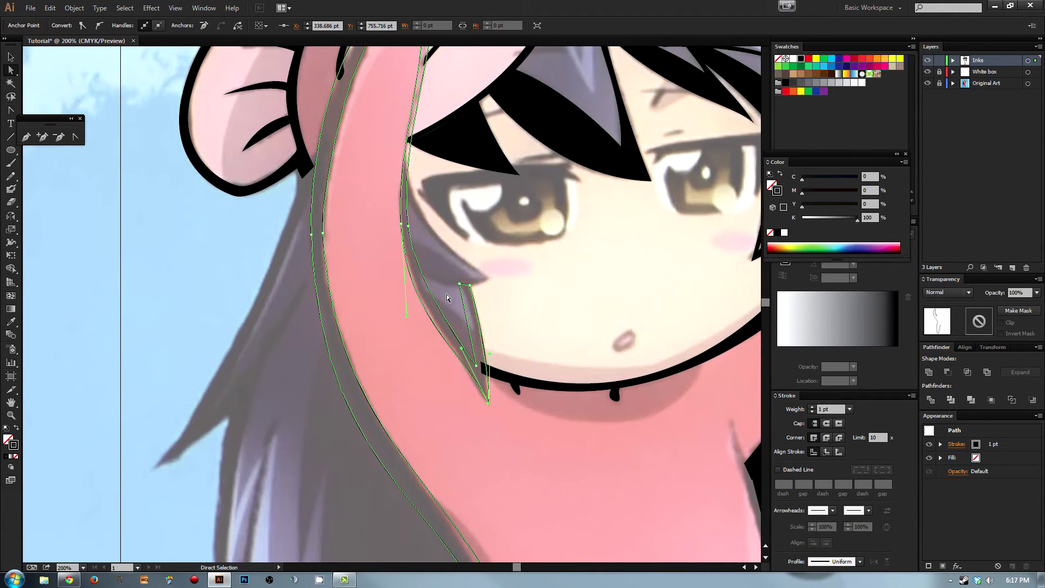
Step: Curve the inner contour leading to the hair tip, and give the strap outline a black fill with no stroke
left_click(477, 367)
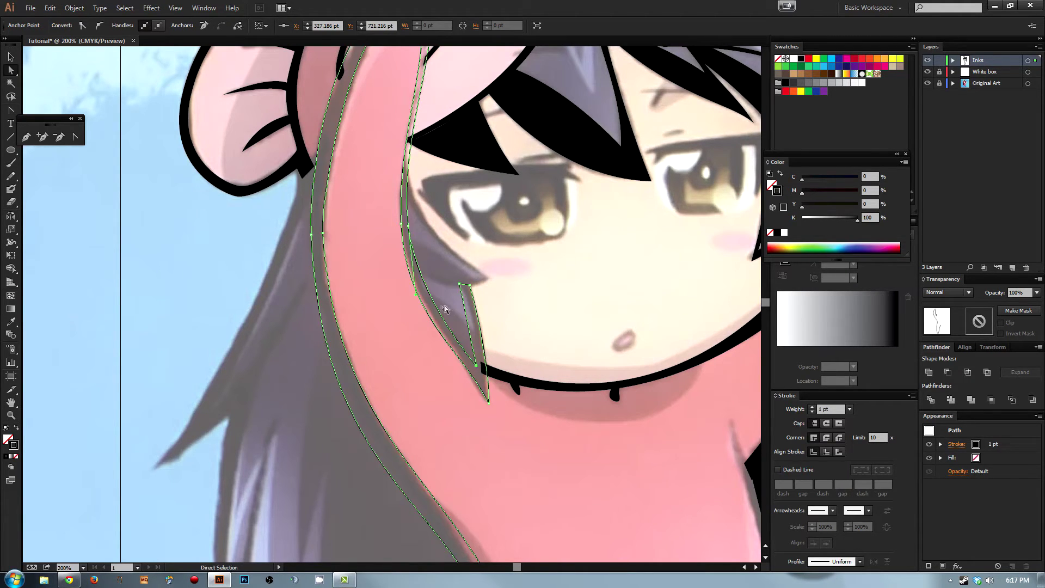
scroll(434, 303, "up", 3)
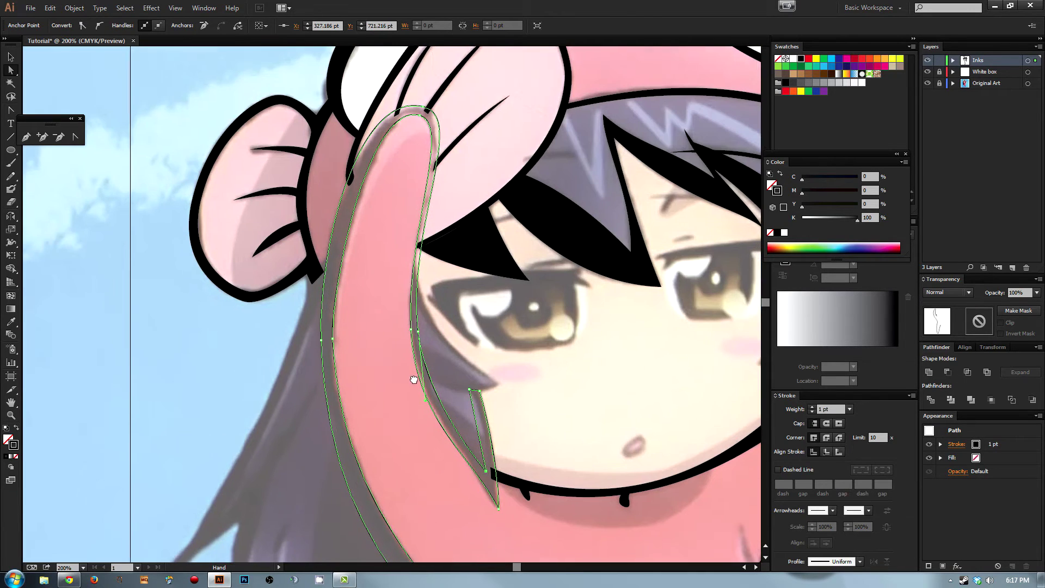
left_click(462, 423)
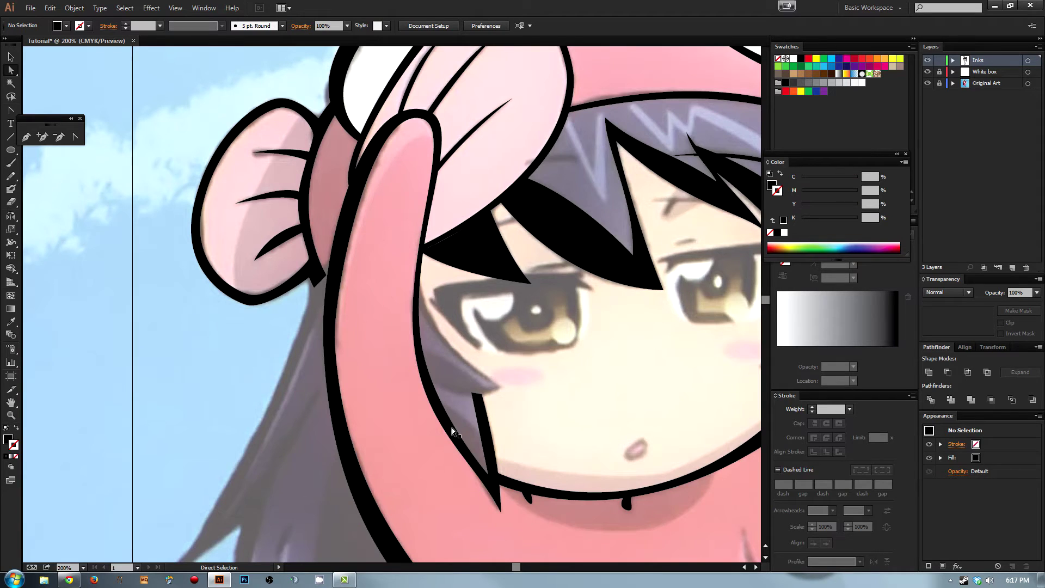
Step: Draw a closed black shape with the Pen tool to fill the hair shadow between the strap and the chin line
key("p")
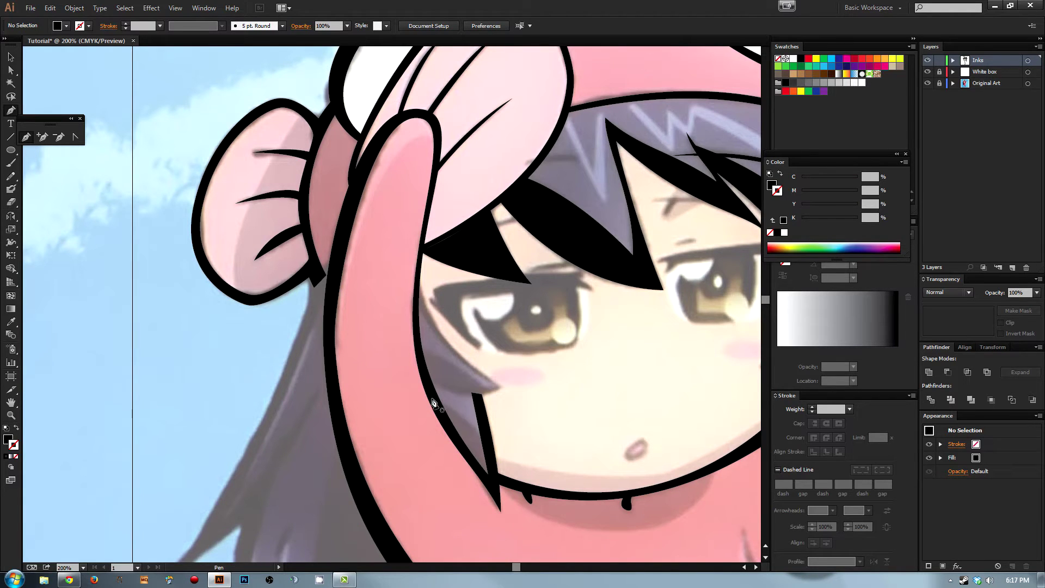
left_click(431, 396)
mouse_move(485, 439)
left_mouse_down()
mouse_move(500, 466)
mouse_move(492, 456)
left_mouse_up()
left_click(492, 485)
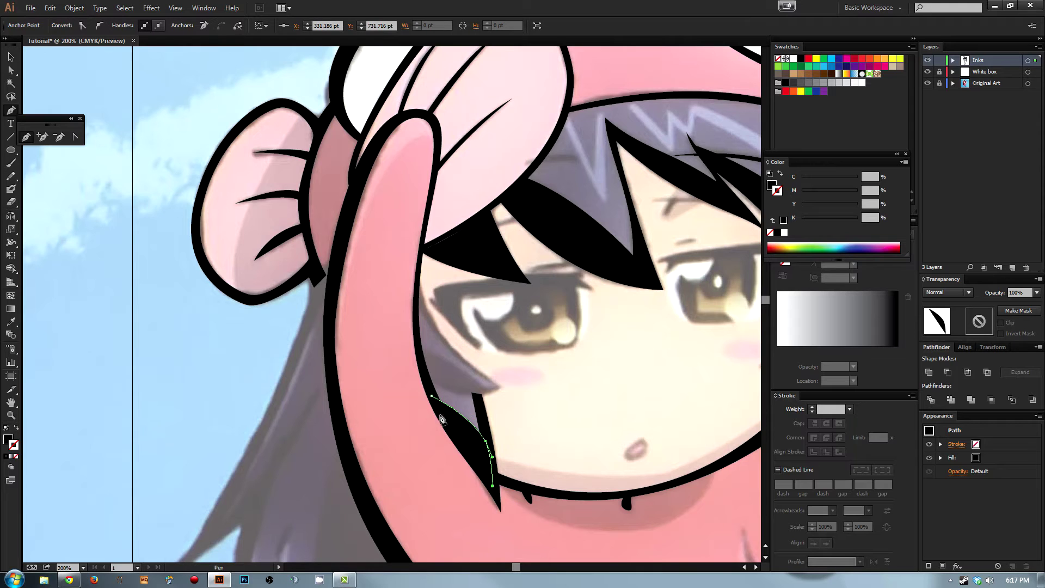
left_click(431, 396)
scroll(479, 430, "up", 3)
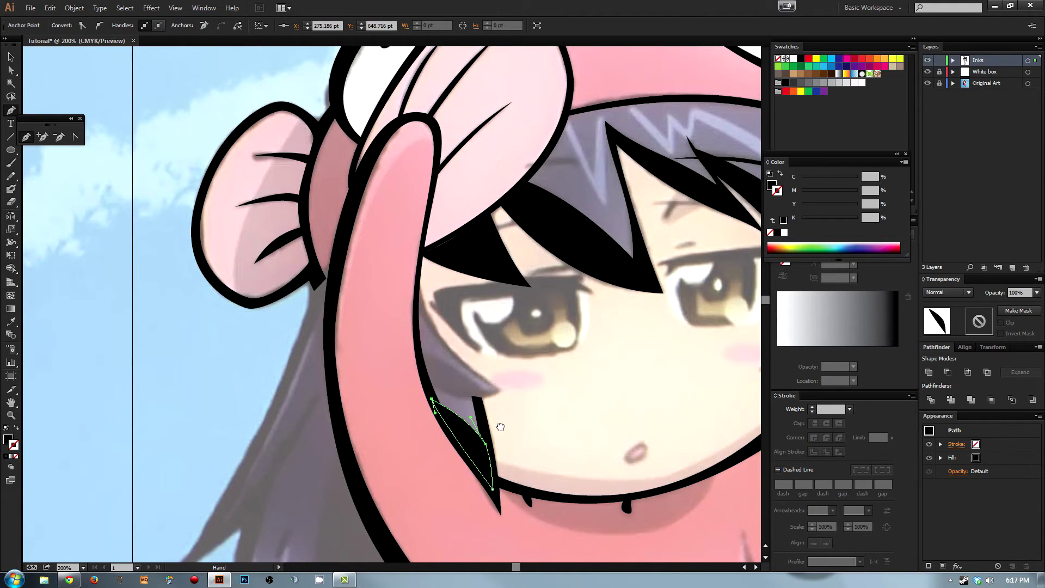
key("a")
left_click(445, 426)
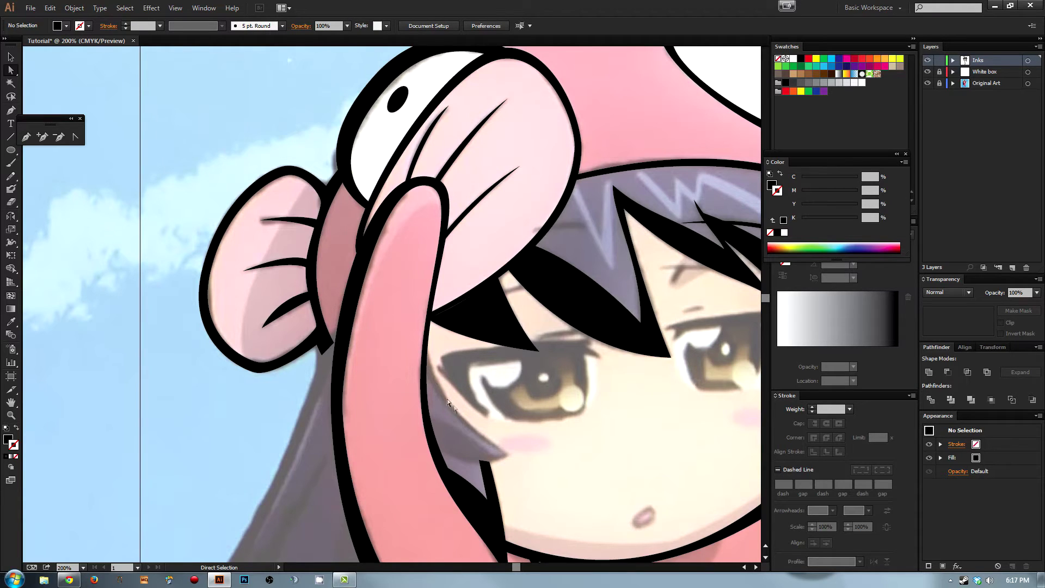
Step: Draw the outer contour of the hair lock under the eye with the Pen tool, using a 1 pt black stroke without fill
key("p")
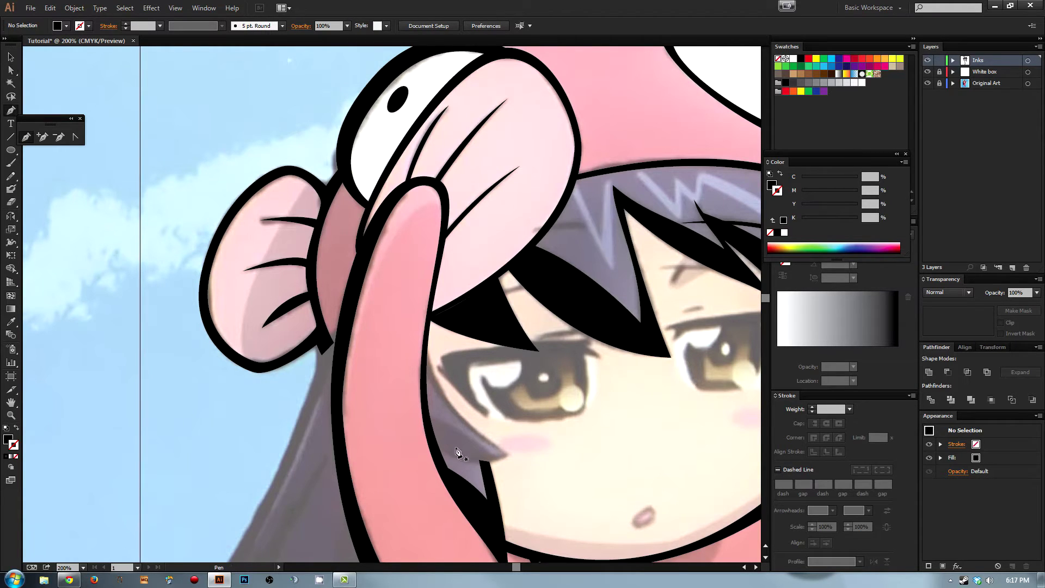
left_click(433, 451)
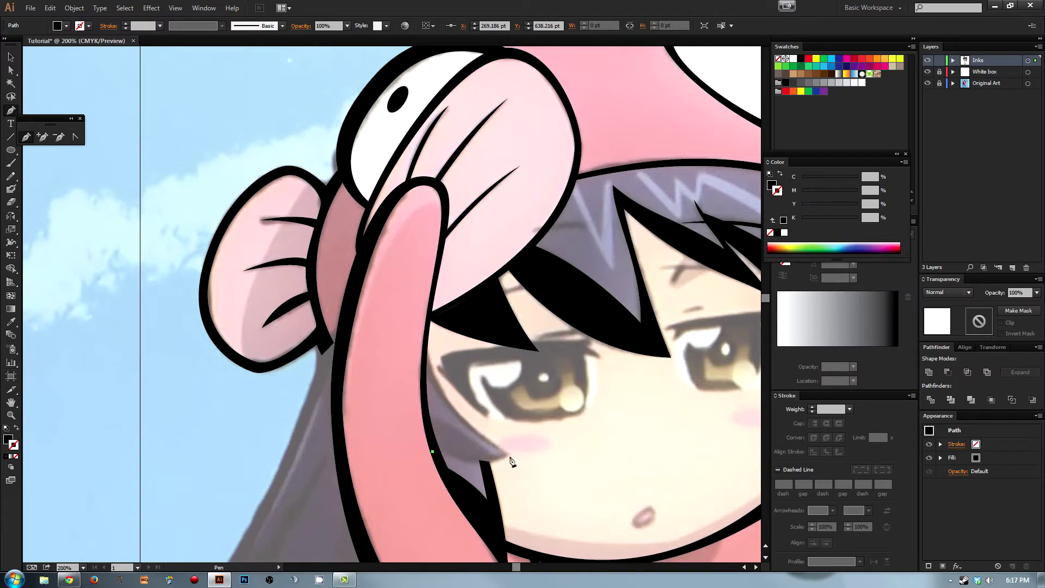
left_click_drag(512, 456, 460, 426)
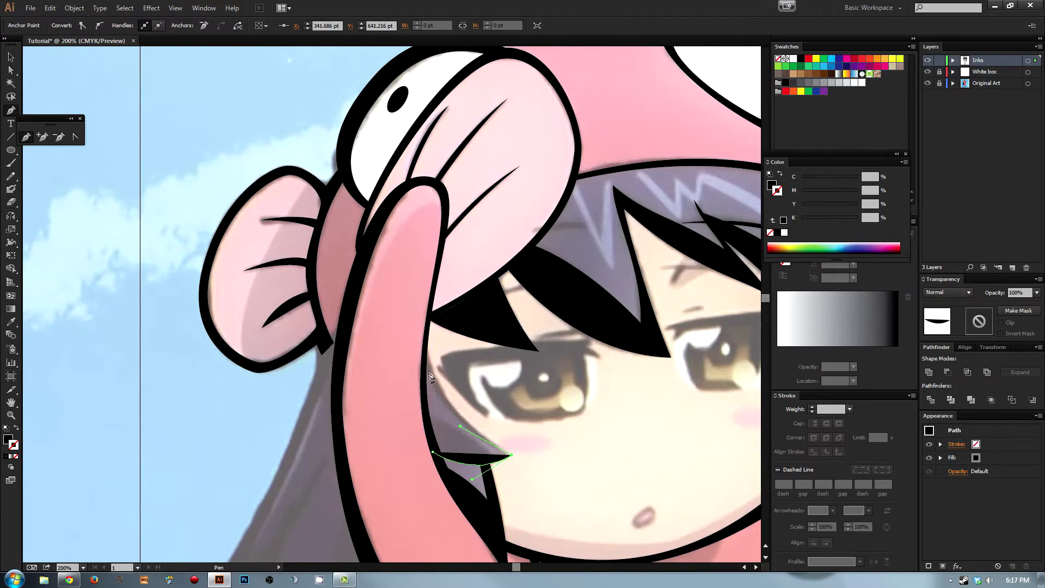
left_click(425, 343)
key("a")
left_click_drag(460, 427, 442, 422)
key("p")
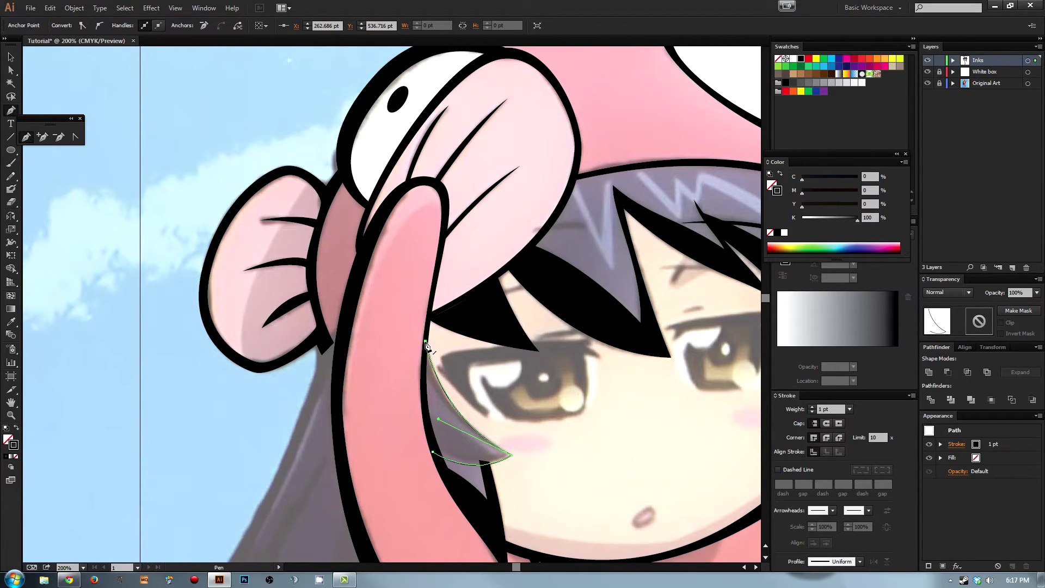
Step: Draw the inner contour of the hair lock from the strap to the lock's point and back to the strap
left_click(422, 370)
left_click_drag(505, 457, 472, 461)
left_click(434, 446)
left_click(522, 474, "ctrl")
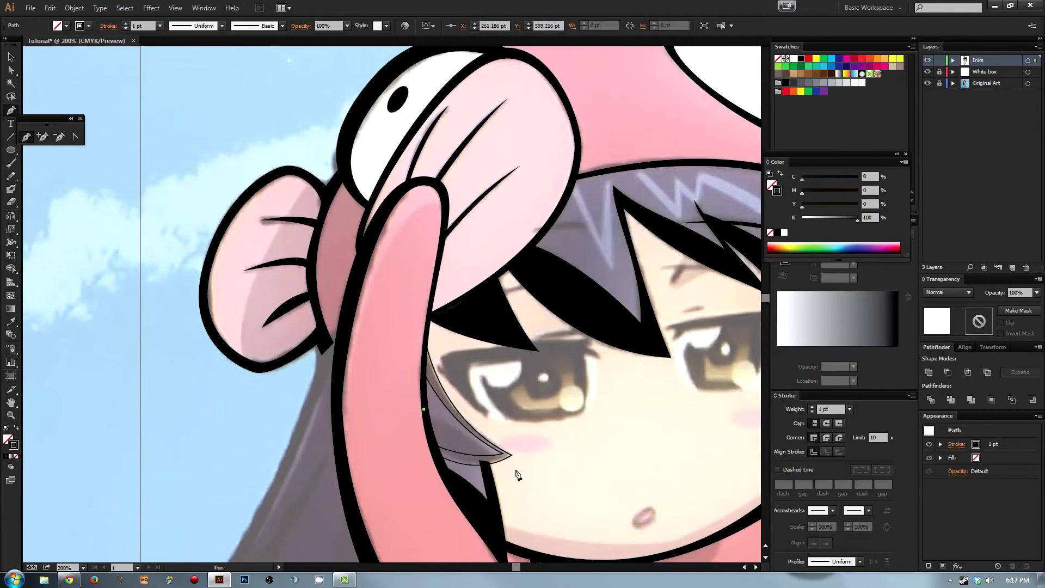
Step: Draw the lower contour of the hair lock's shadow with the Pen tool and close it at the strap
left_click_drag(496, 457, 501, 473)
left_click(479, 461)
left_click_drag(434, 449, 430, 443)
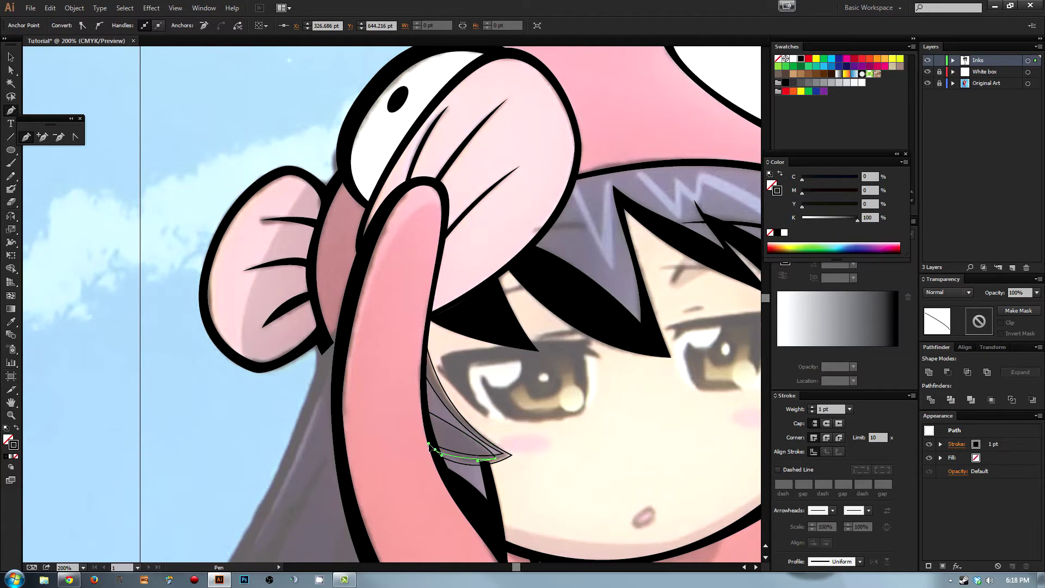
left_click(425, 409)
Step: Give the hair lock paths under the eye a black fill with no stroke
key("v")
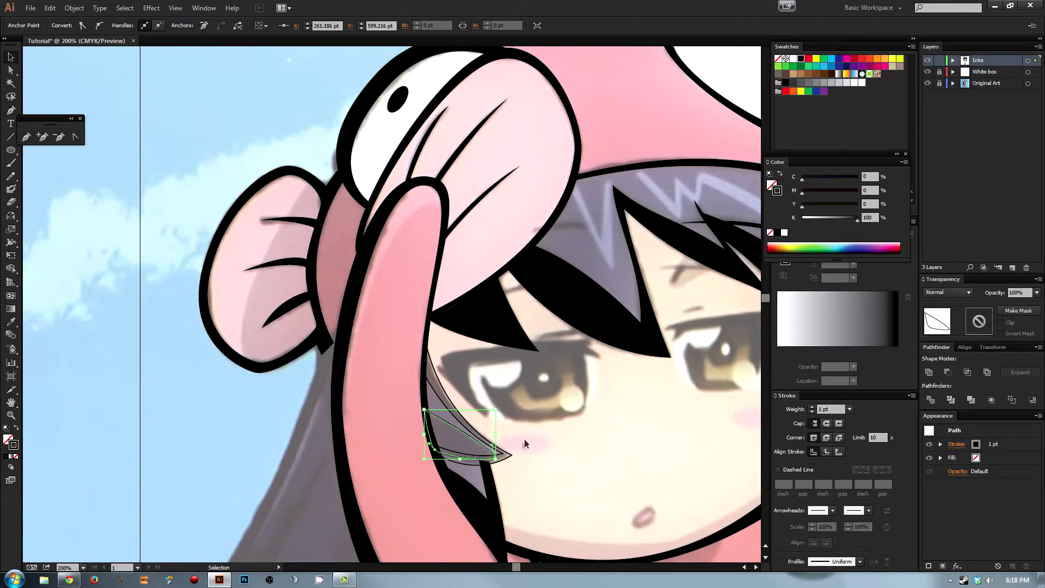
left_click_drag(471, 450, 256, 412)
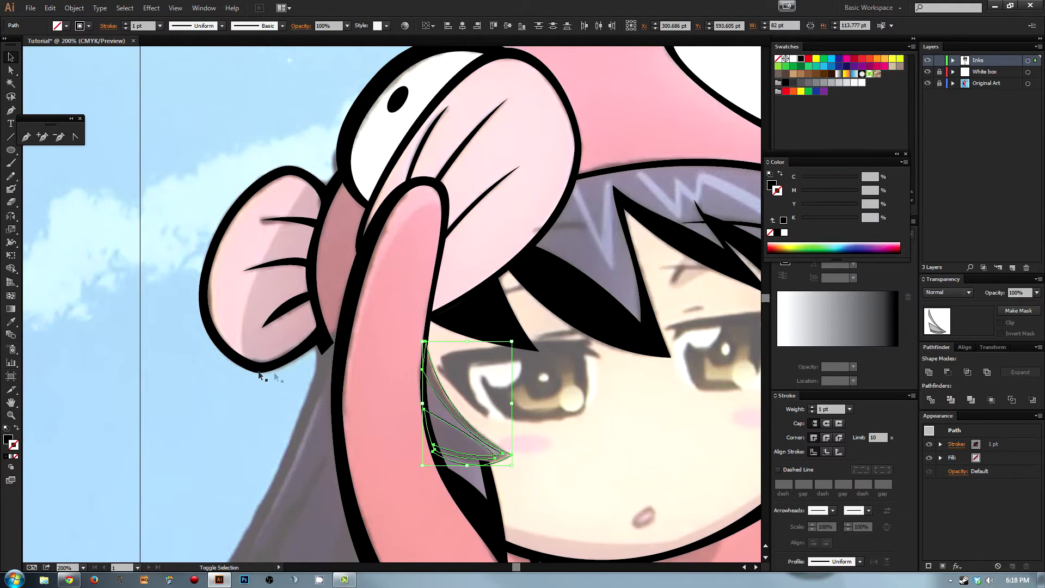
key("shift+x")
left_click(549, 433)
Step: Hide the Original Art layer and examine the finished inks on the white background
mouse_move(548, 433)
left_mouse_down()
mouse_move(554, 445)
mouse_move(520, 304)
mouse_move(449, 375)
mouse_move(455, 387)
left_mouse_up()
key("a")
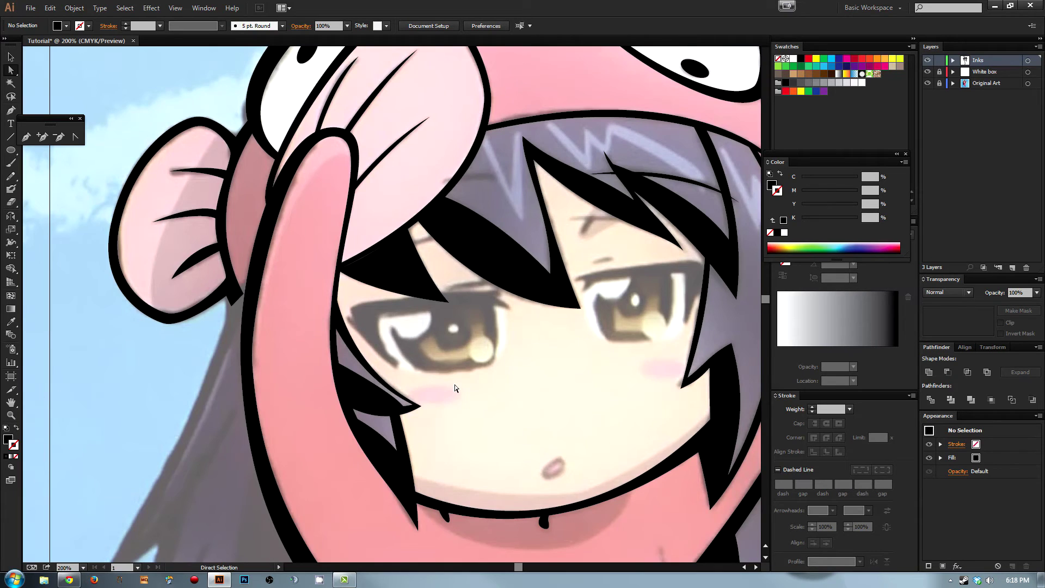
key("ctrl+minus")
key("ctrl+minus")
key("ctrl+minus")
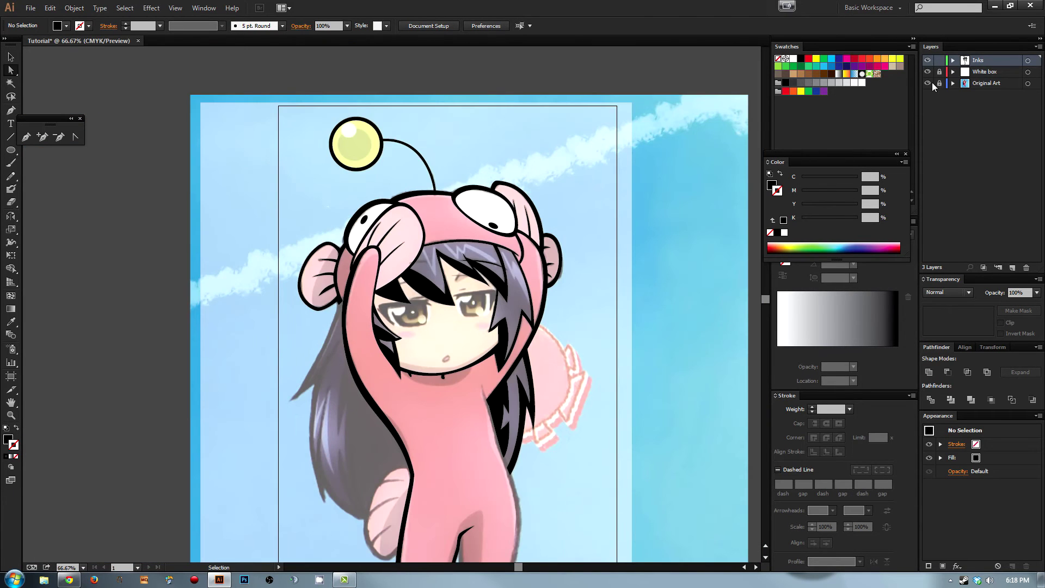
left_click(927, 82)
left_click_drag(490, 337, 490, 217)
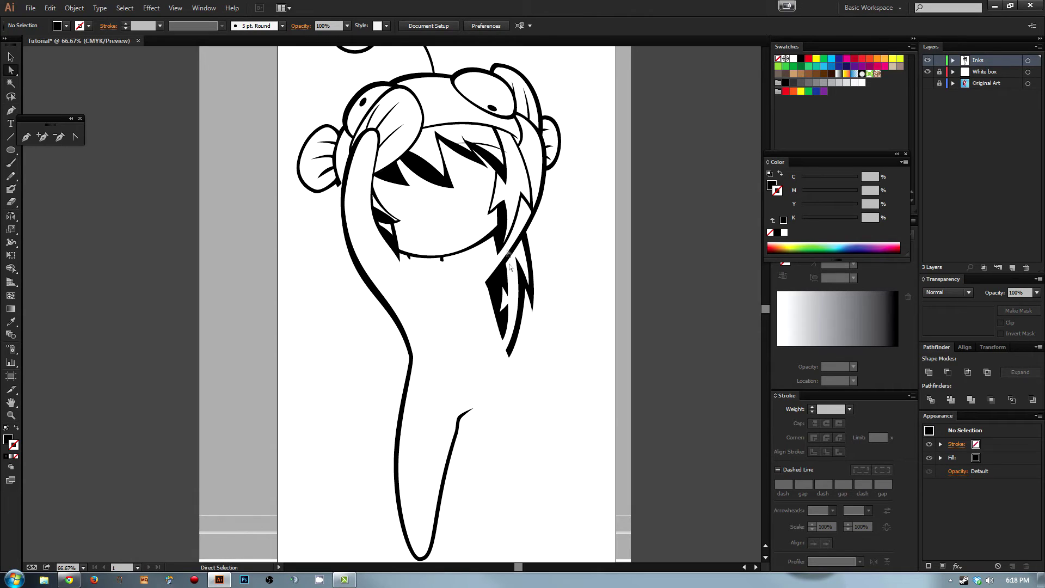
Step: Save the document as Tutorial.ai in the 2 Pen Tutorial folder, using the Illustrator CC (17.0) version
key("ctrl+s")
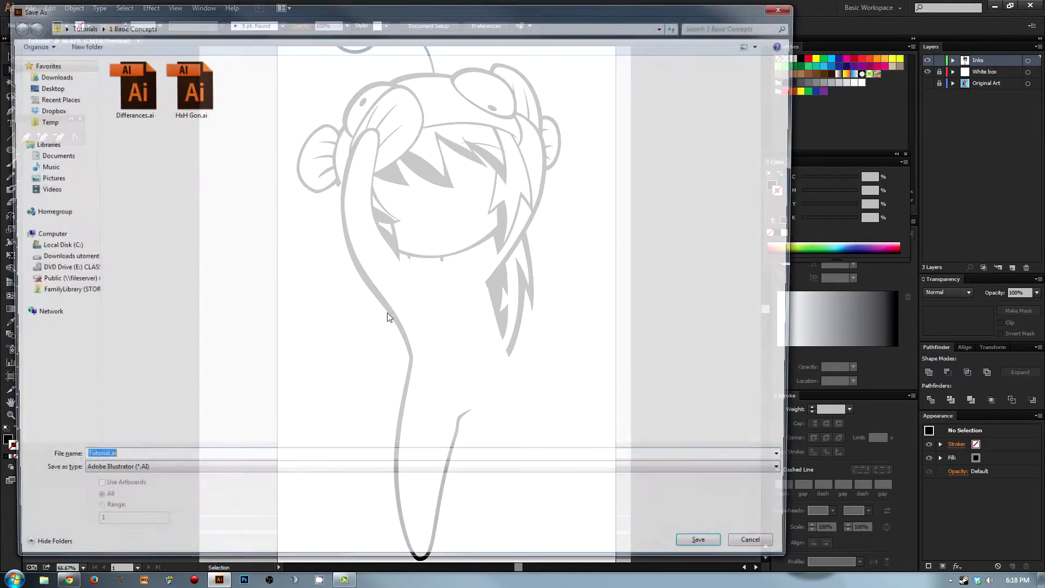
left_click(79, 25)
double_click(201, 97)
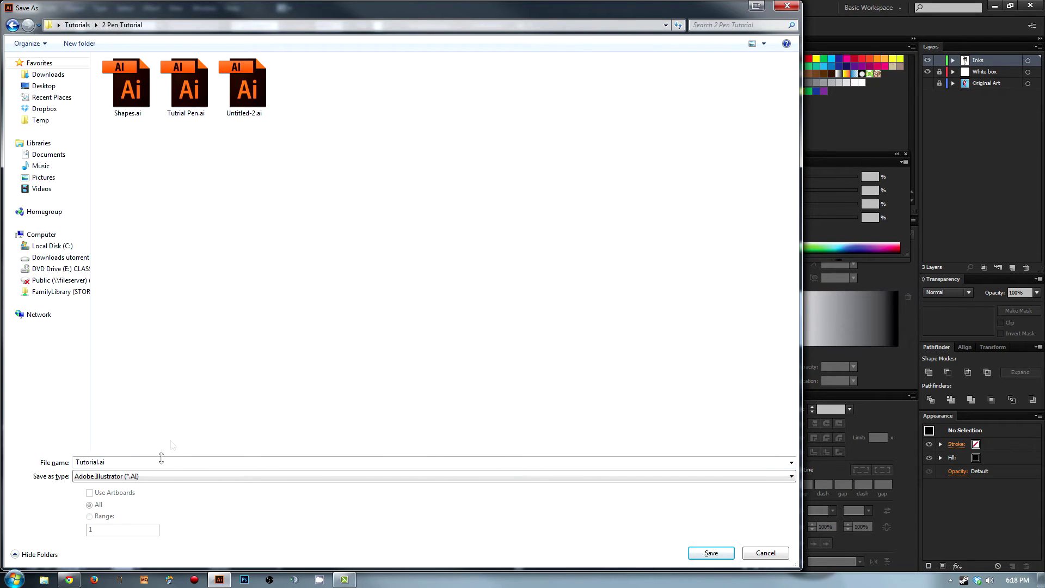
left_click(723, 557)
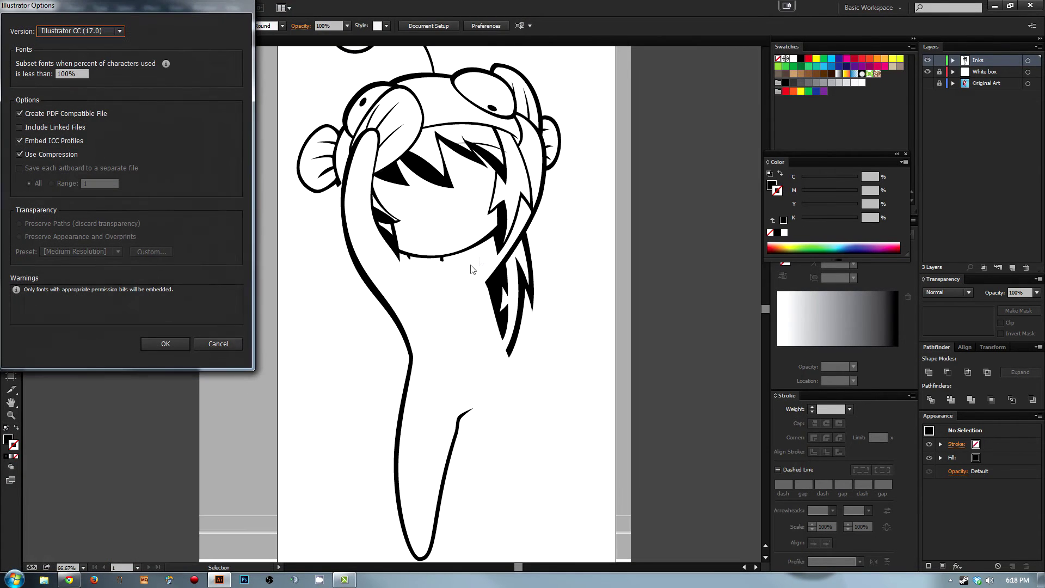
left_click(165, 344)
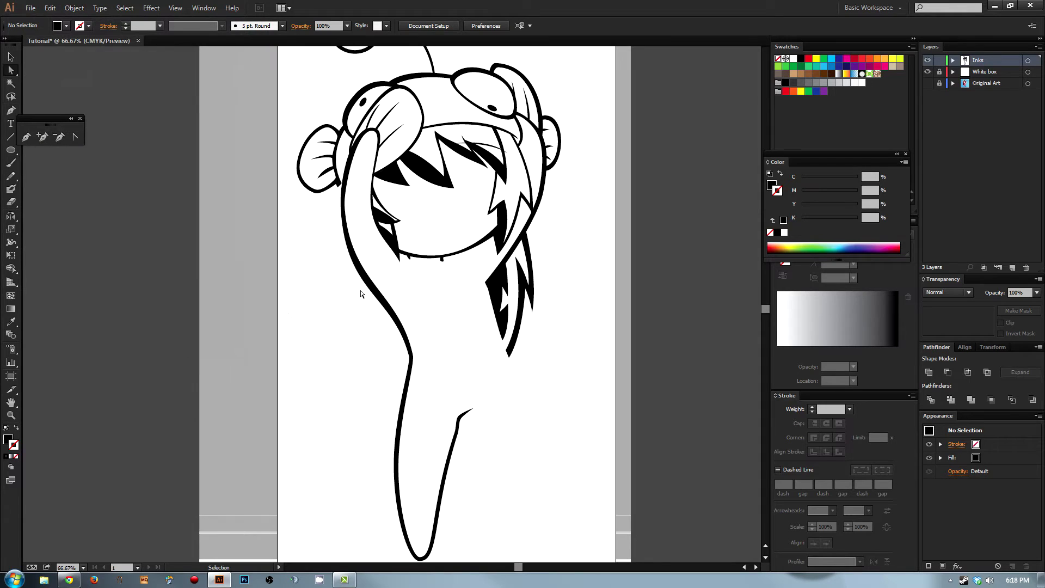
Step: Make the Original Art layer visible again as the reference for inking the feet
left_click(927, 84)
left_click_drag(358, 291, 394, 220)
key("z")
left_click_drag(325, 276, 538, 472)
scroll(482, 497, "down", 5)
scroll(529, 270, "right", 1)
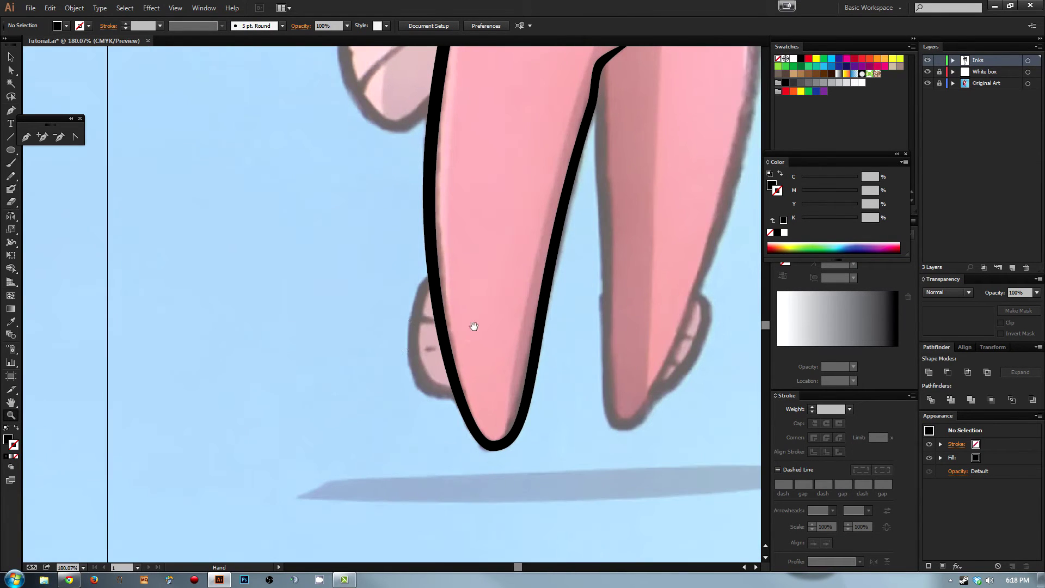
scroll(661, 305, "up", 1)
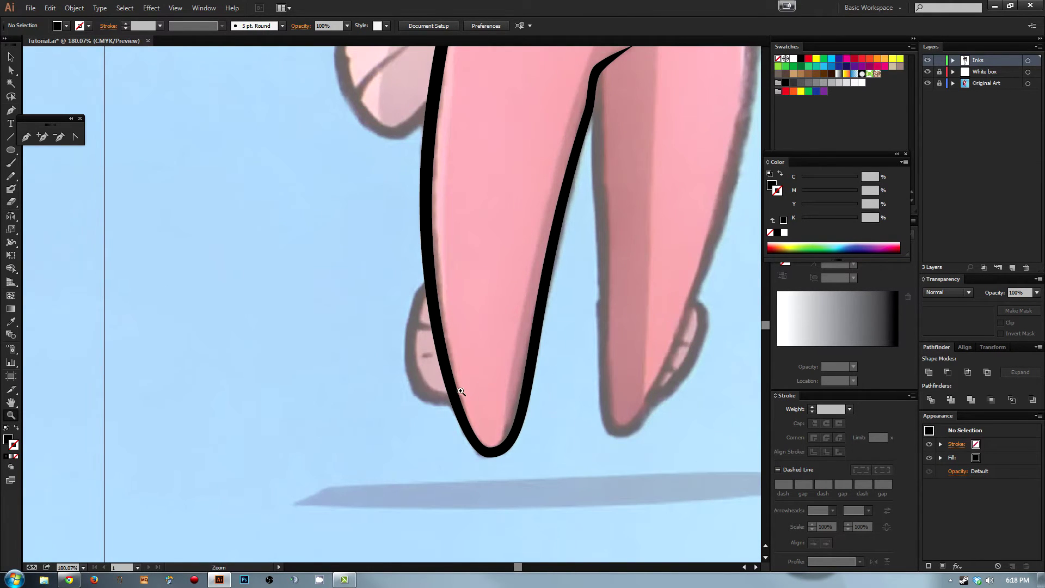
Step: Draw the small fin behind the already inked foot as a closed, black-filled crescent outline with the Pen tool
key("p")
left_click_drag(426, 392, 425, 391)
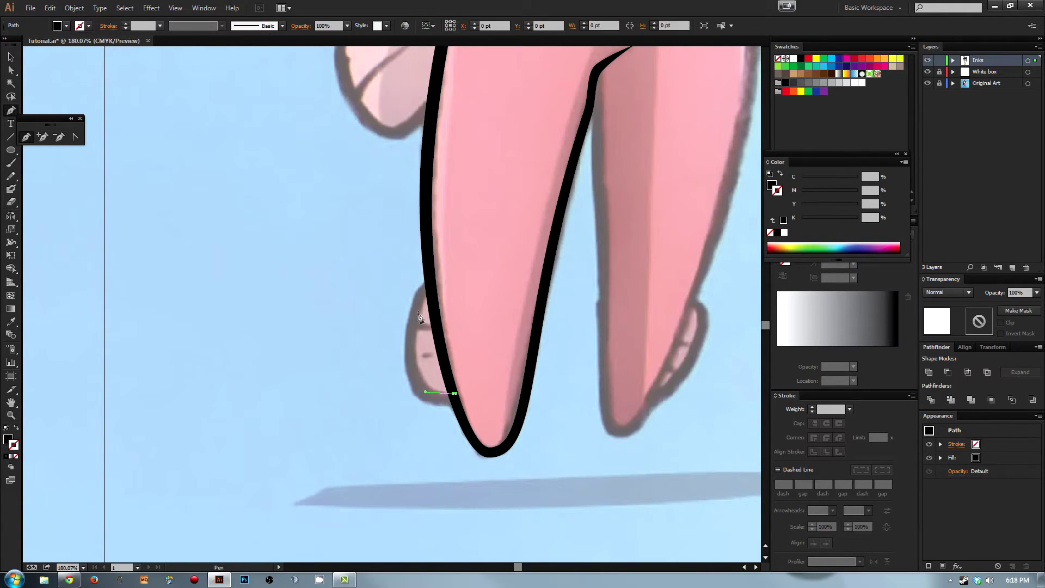
left_click_drag(432, 293, 466, 243)
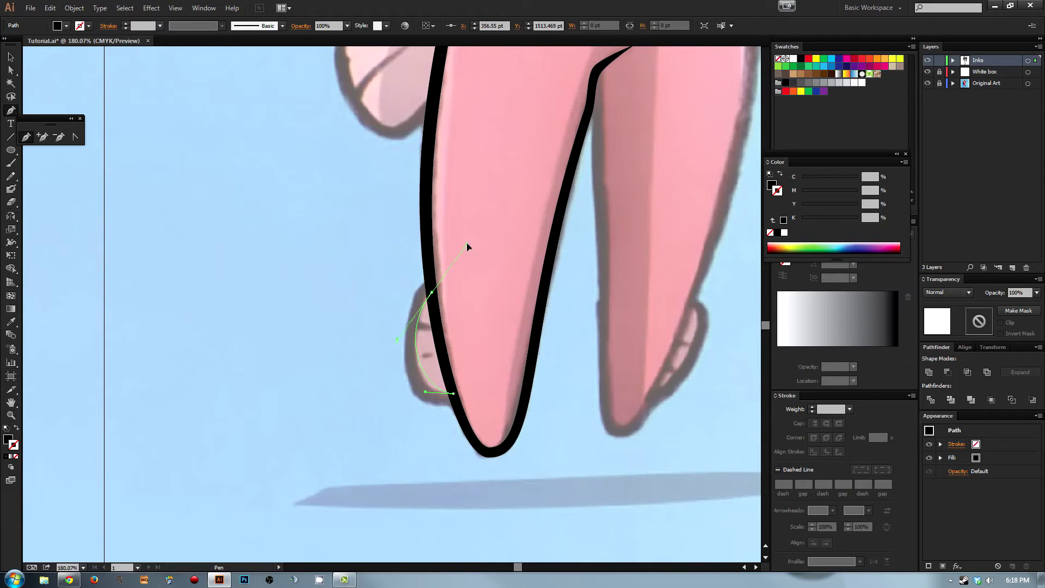
left_click(432, 292)
left_click_drag(430, 278, 368, 328)
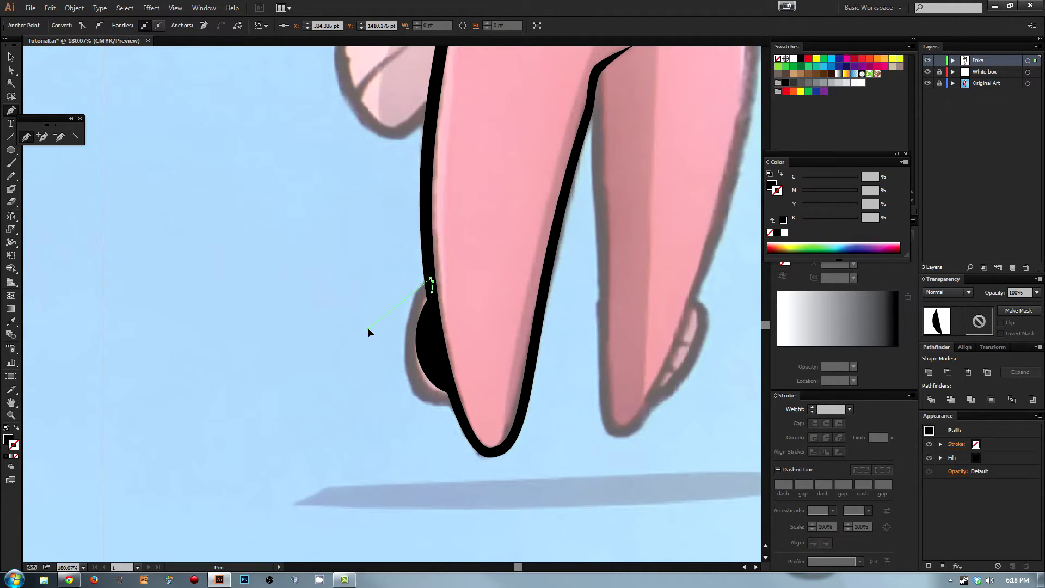
mouse_move(455, 407)
left_mouse_down()
mouse_move(504, 411)
mouse_move(456, 398)
left_mouse_up()
left_click(453, 392)
Step: Adjust the direction handles of the foot fin's outer curve so it follows the original art more closely
key("a")
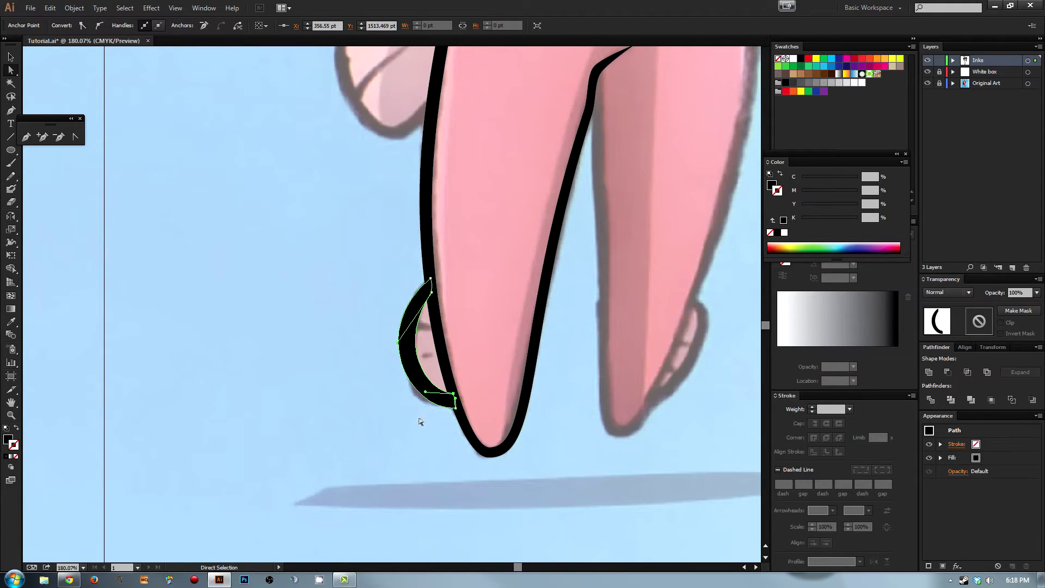
left_click(439, 404)
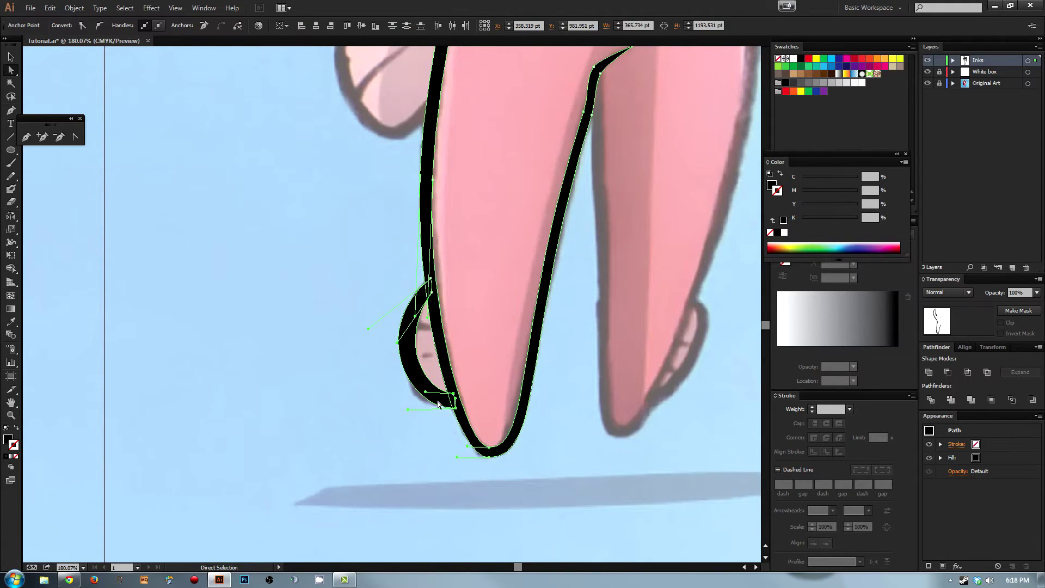
left_click(410, 408)
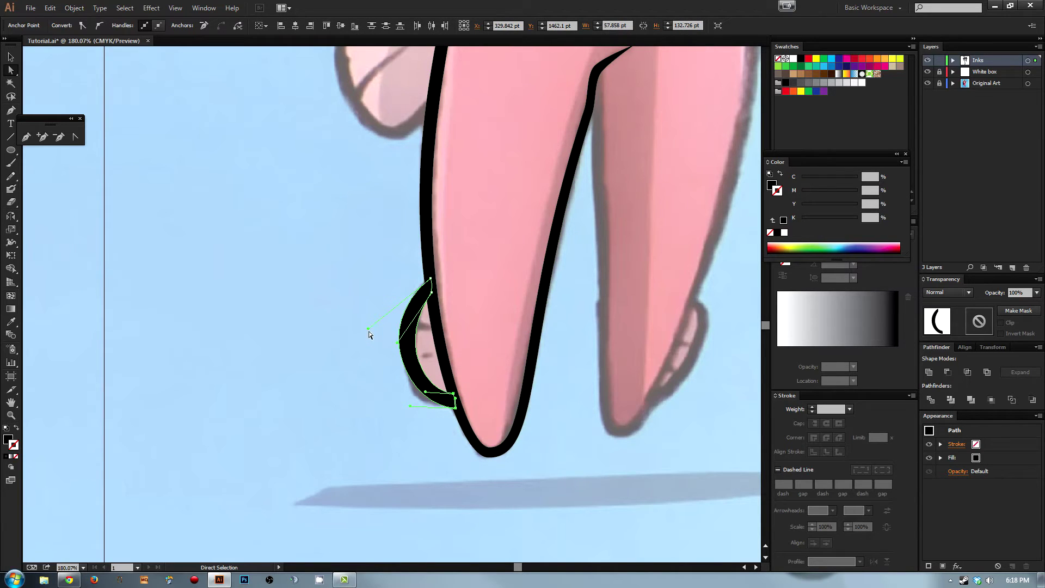
left_click_drag(369, 330, 370, 341)
left_click(341, 296)
scroll(337, 337, "up", 3)
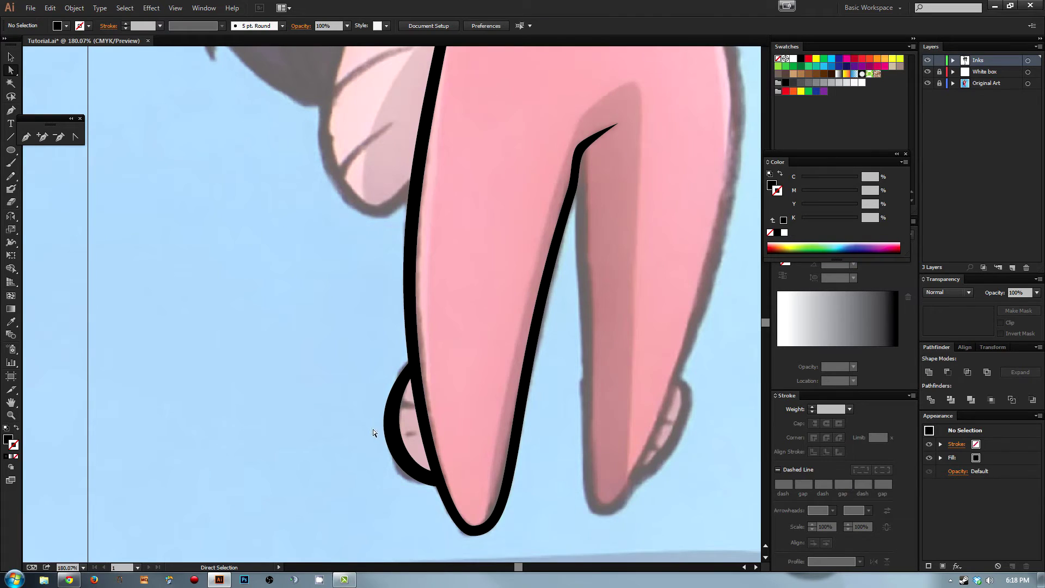
left_click(393, 433)
left_click_drag(352, 420, 357, 419)
left_click(416, 418)
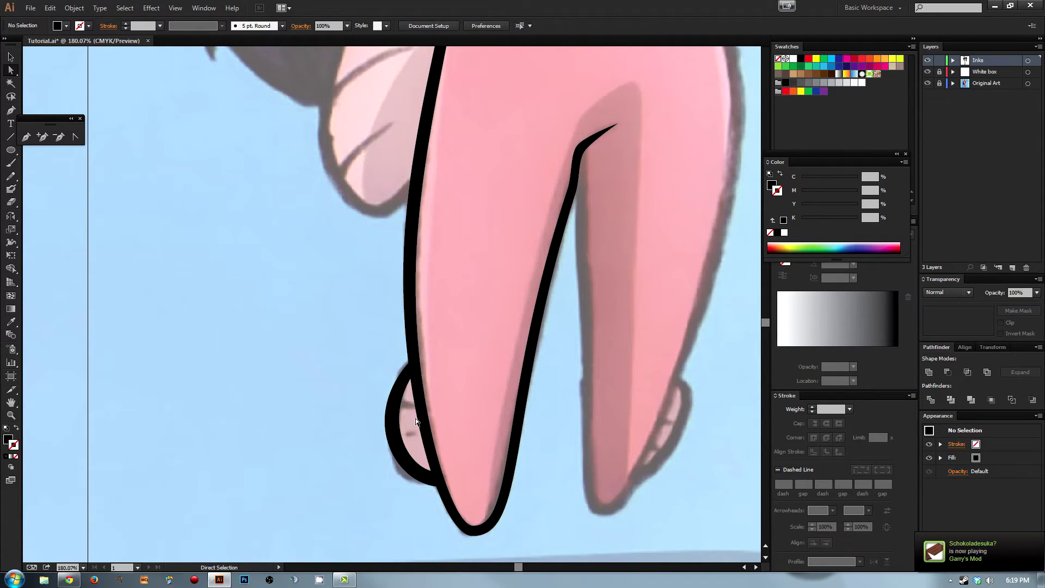
Step: Draw two small black crease marks inside the foot fin with the Pen tool, tapering away from the leg
key("p")
left_click(419, 399)
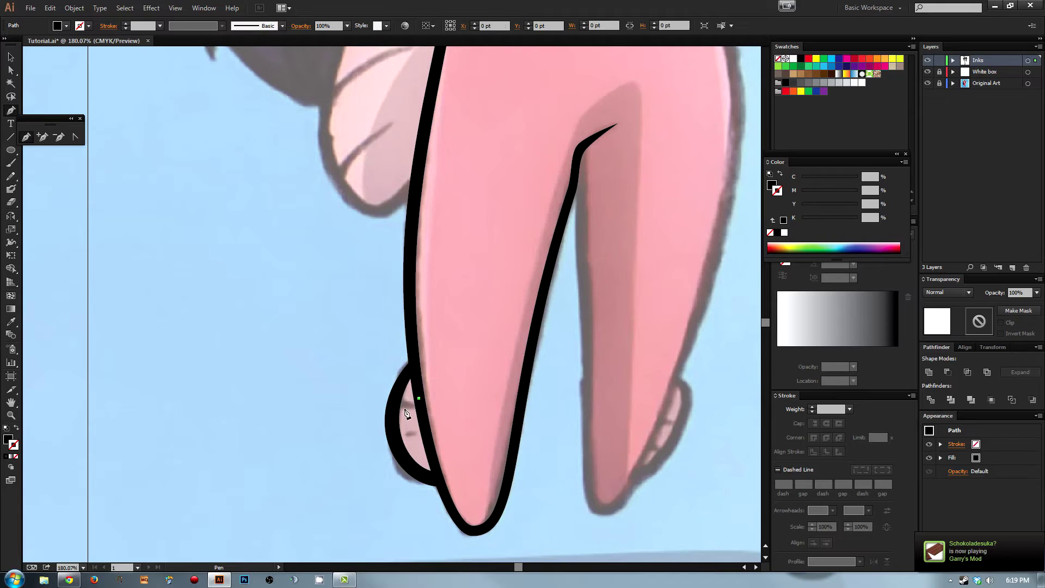
left_click(401, 410)
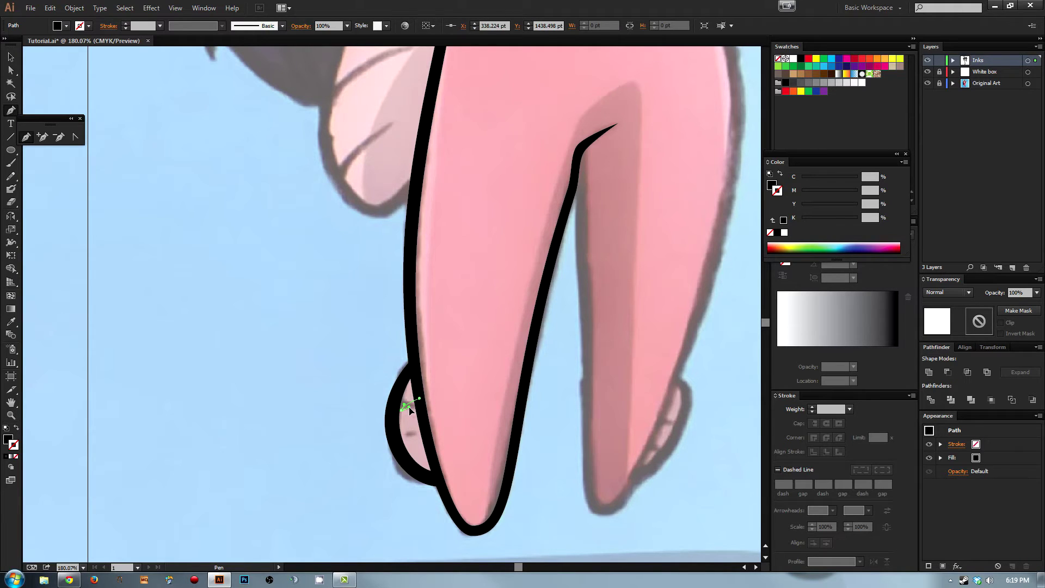
left_click(420, 407)
left_click(421, 425)
left_click(424, 435)
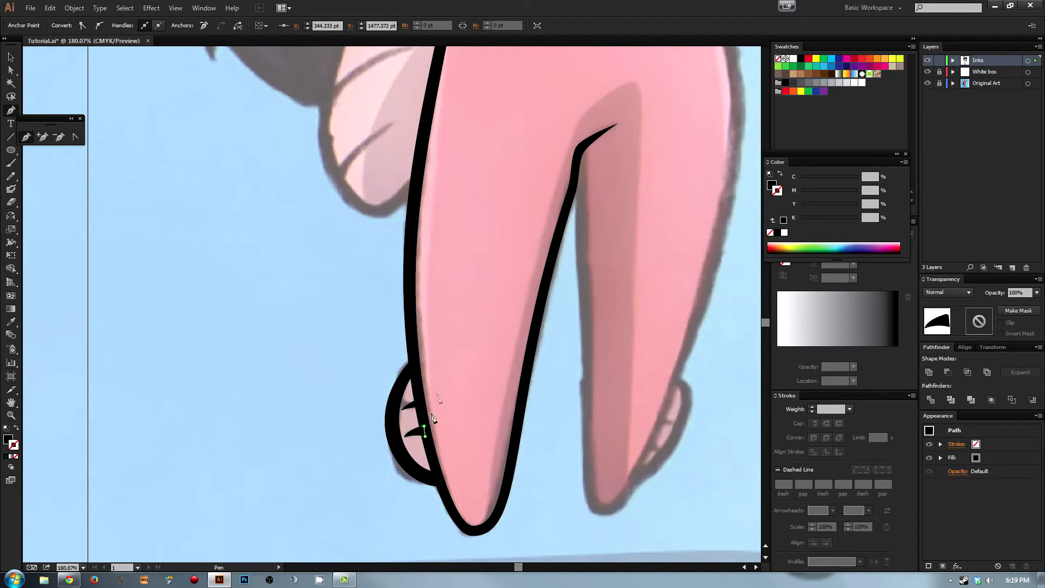
key("a")
left_click(474, 339)
left_click_drag(474, 338, 456, 278)
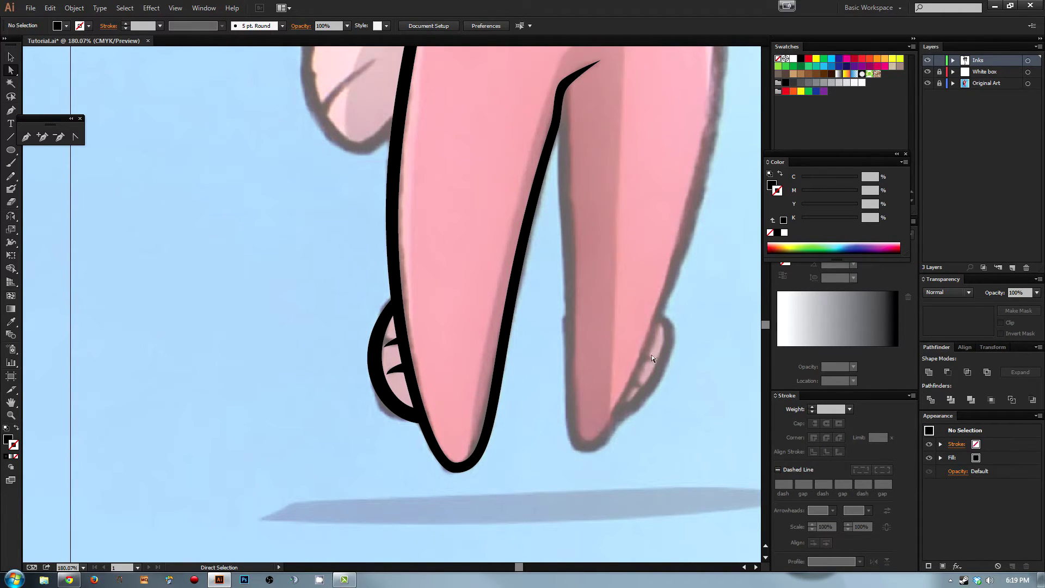
Step: Delete both crease marks inside the foot fin
left_click(399, 367)
key("Delete")
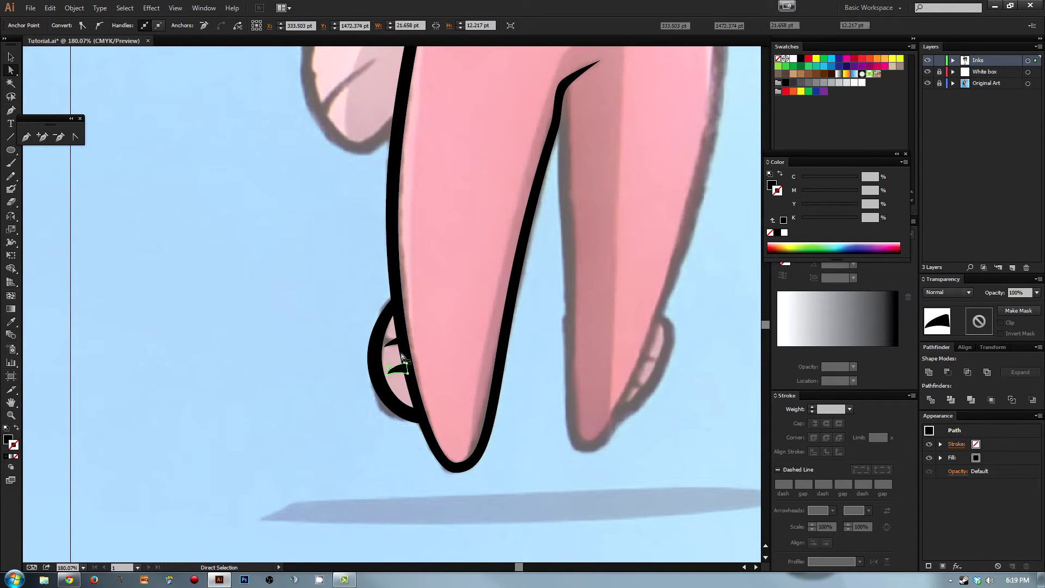
left_click(394, 340)
key("Delete")
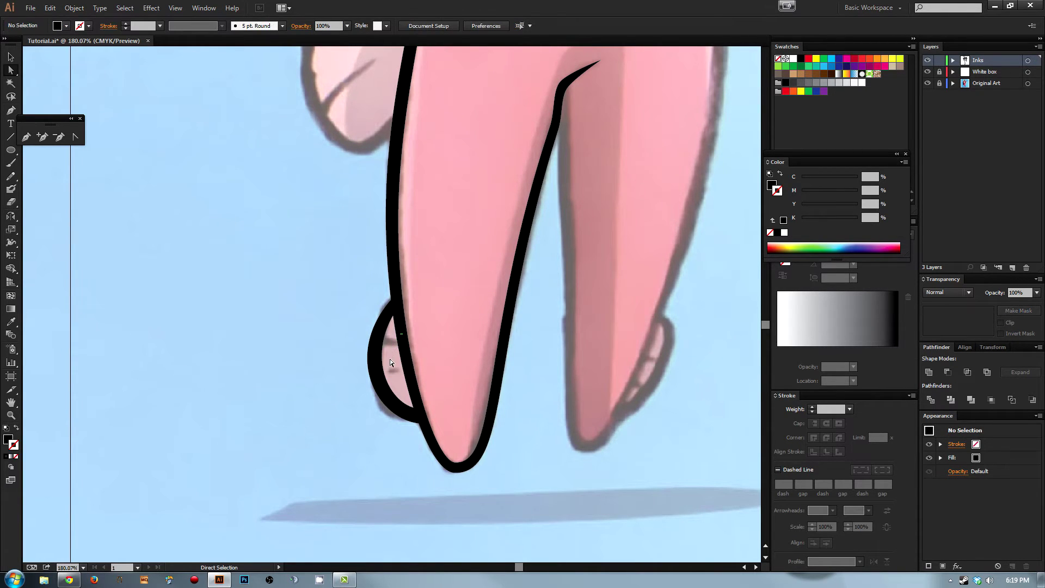
Step: Redraw the two foot fin creases as closed black wedges that curve the opposite way, from the leg to a point
key("p")
left_click(401, 337)
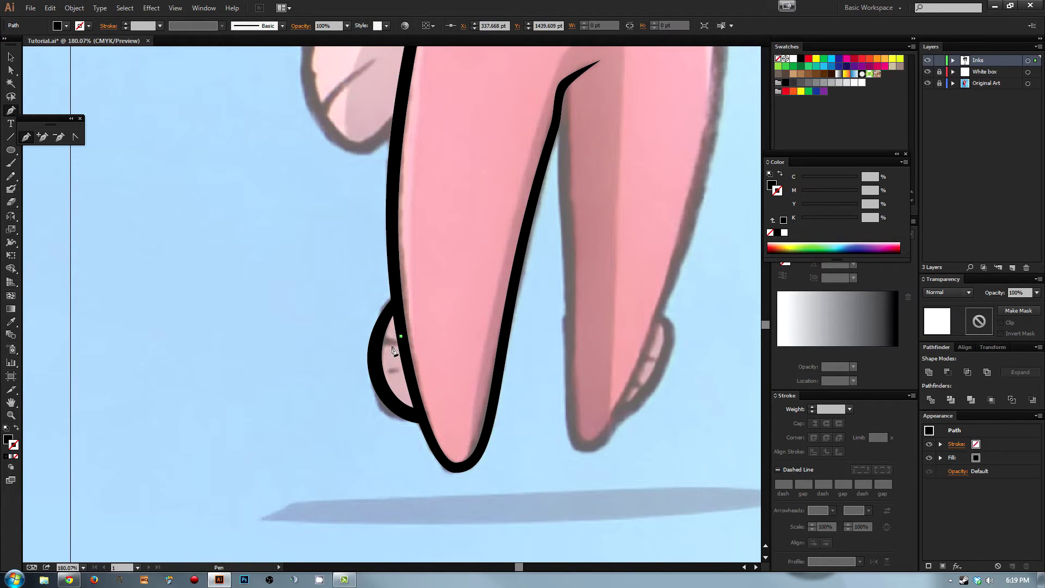
left_click(381, 348)
left_click(403, 351)
left_click(401, 336)
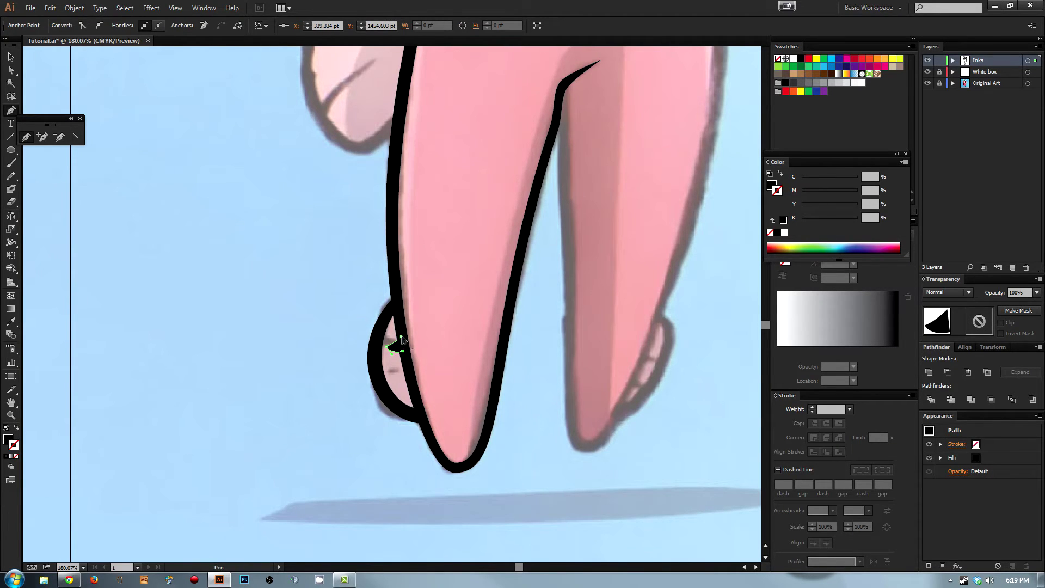
left_click(406, 365)
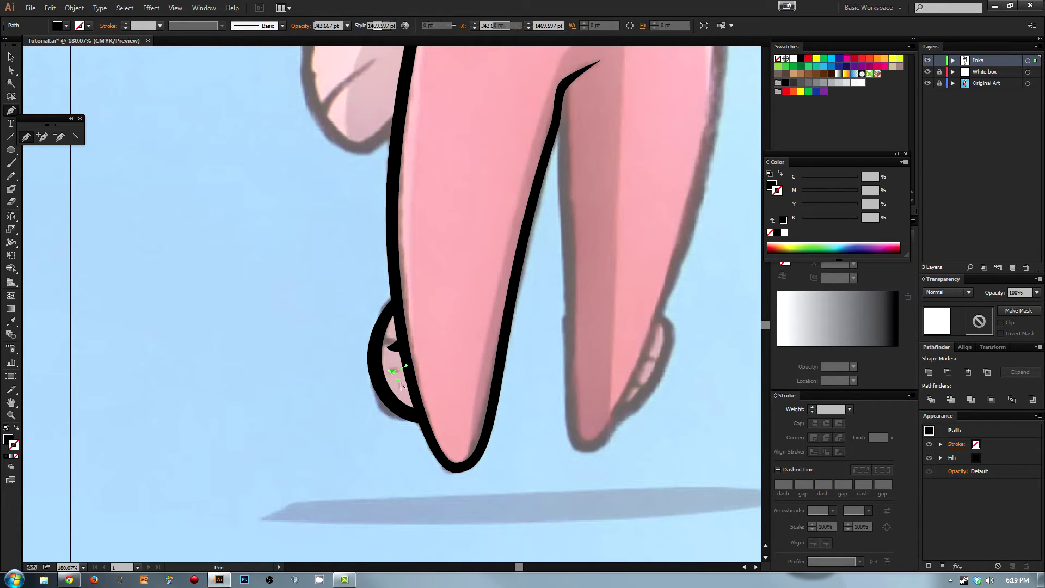
left_click(392, 377)
left_click(405, 365)
left_click(435, 326, "ctrl")
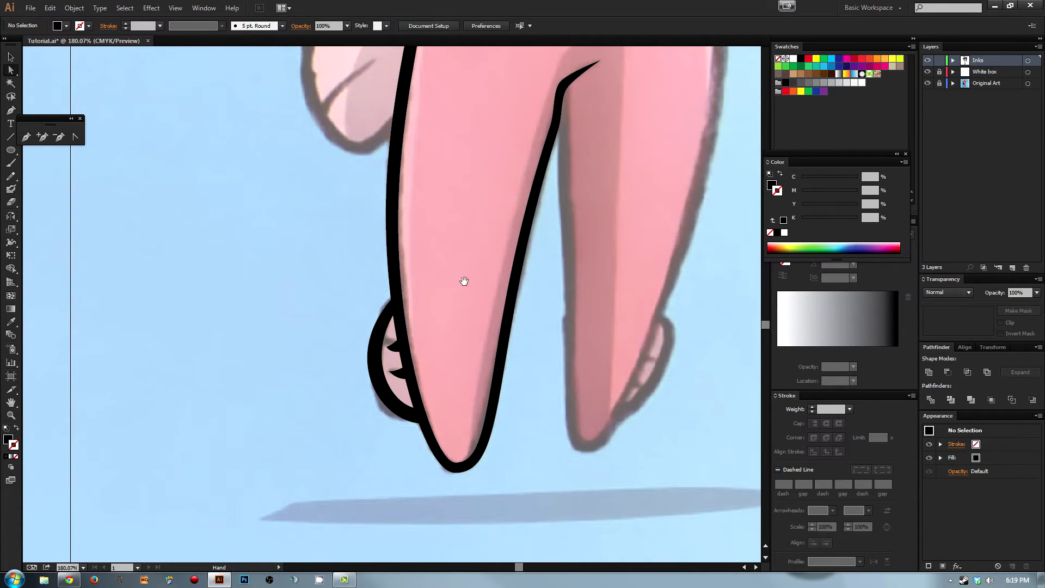
Step: Switch the body outline beside the large fin to a 1 pt black stroke without fill
left_click_drag(466, 286, 341, 311)
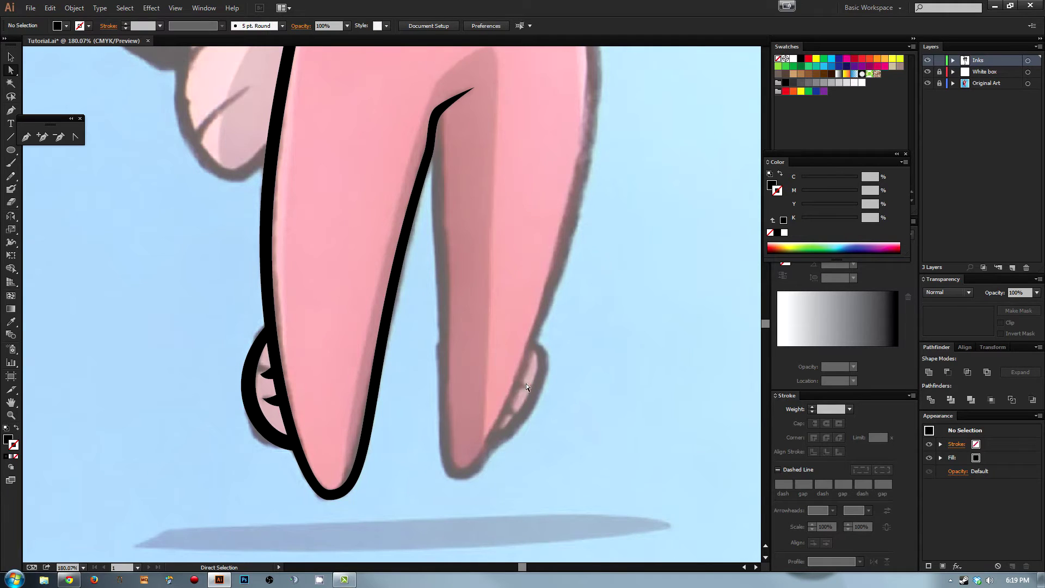
scroll(458, 357, "up", 5)
left_click_drag(398, 352, 382, 423)
left_click_drag(266, 312, 472, 358)
left_click_drag(467, 301, 534, 283)
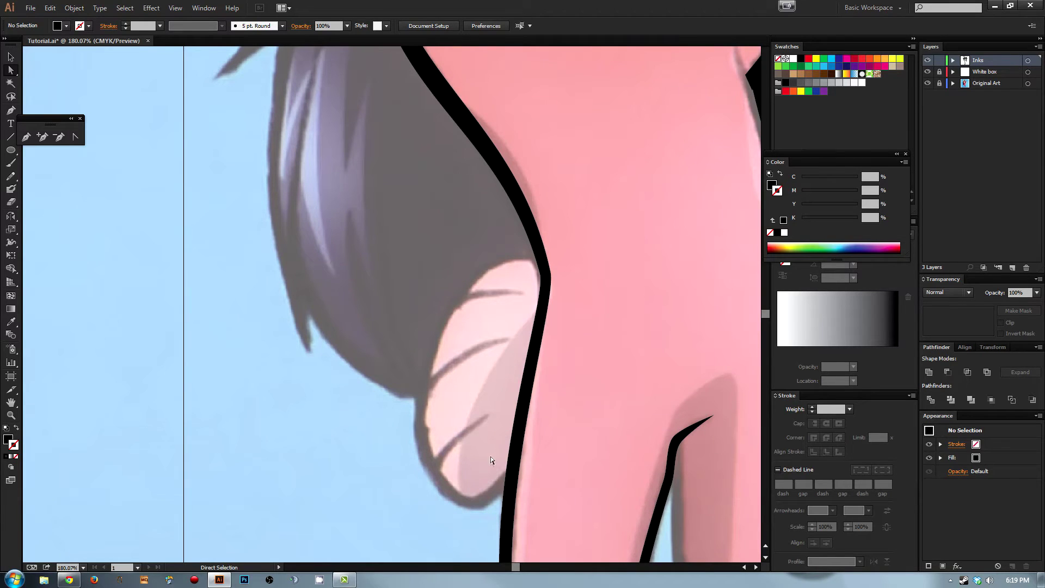
key("ctrl+a")
key("shift+x")
left_click(558, 342)
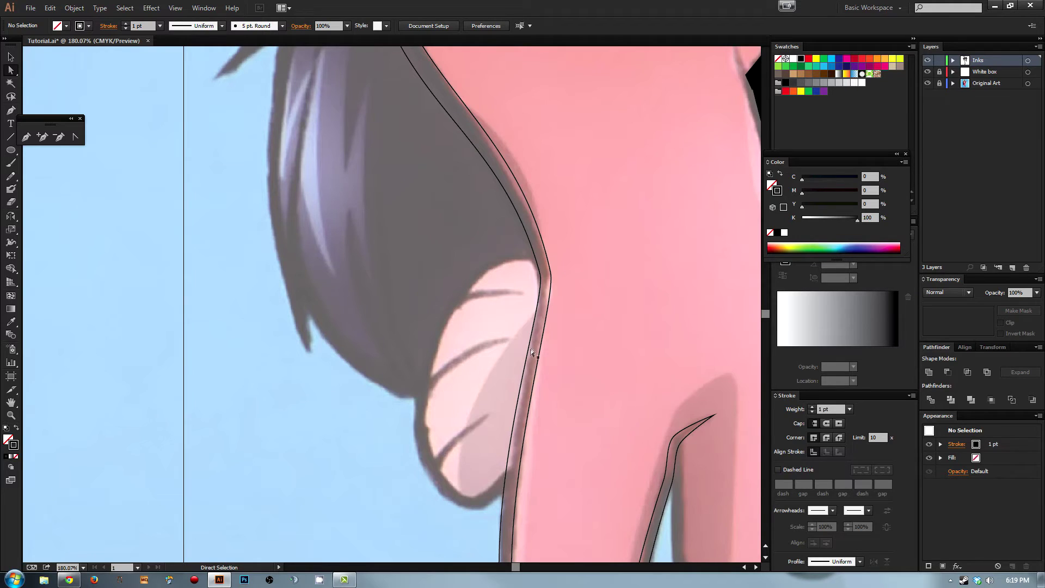
Step: Draw the large fin's closed outer outline with the Pen tool and unite it with the body outline
key("p")
left_click(511, 486)
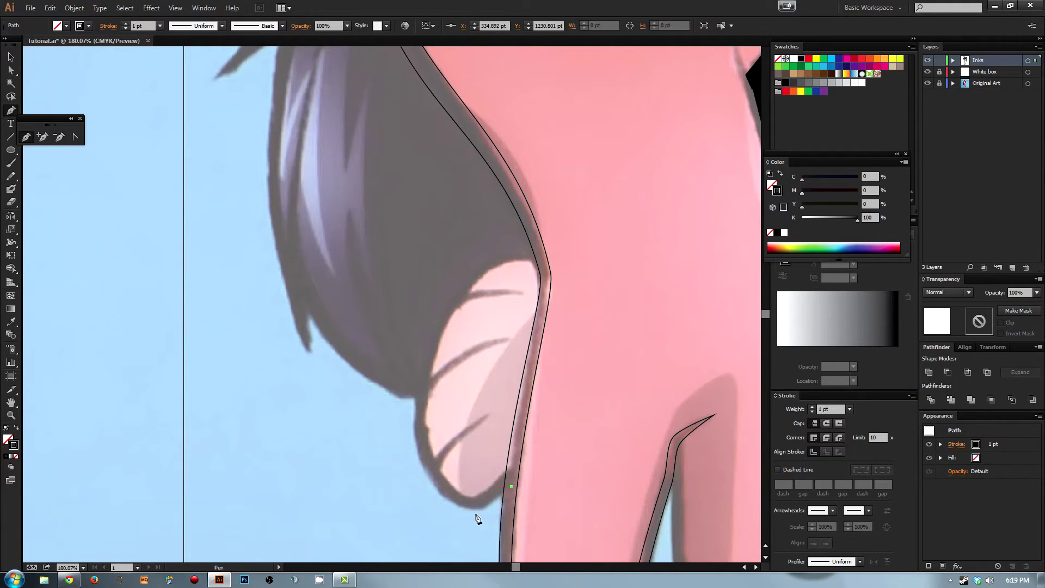
left_click_drag(471, 510, 451, 508)
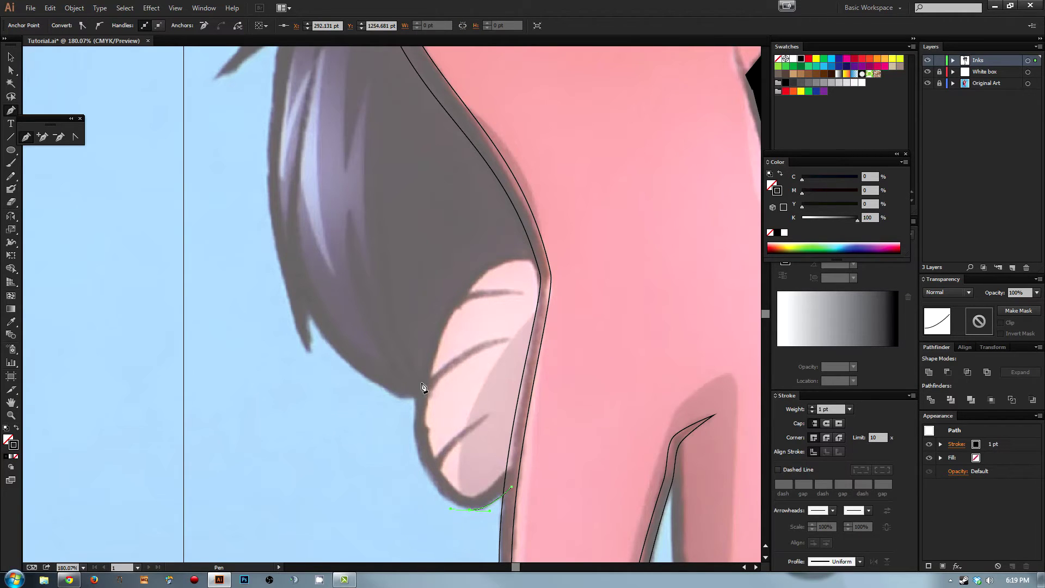
left_click_drag(419, 372, 444, 282)
left_click_drag(540, 243, 593, 254)
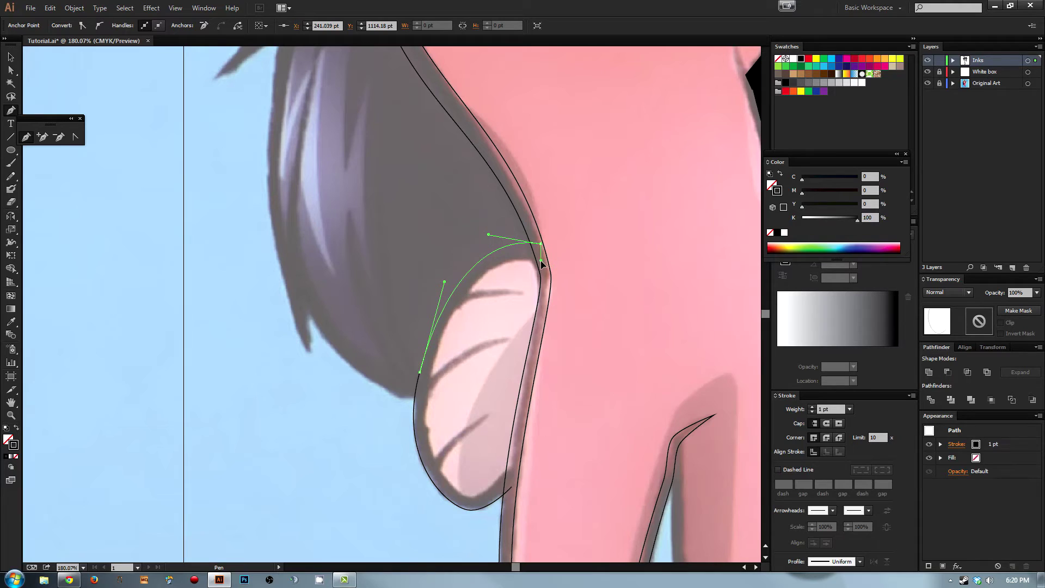
left_click(546, 292)
left_click(540, 333)
left_click(512, 489)
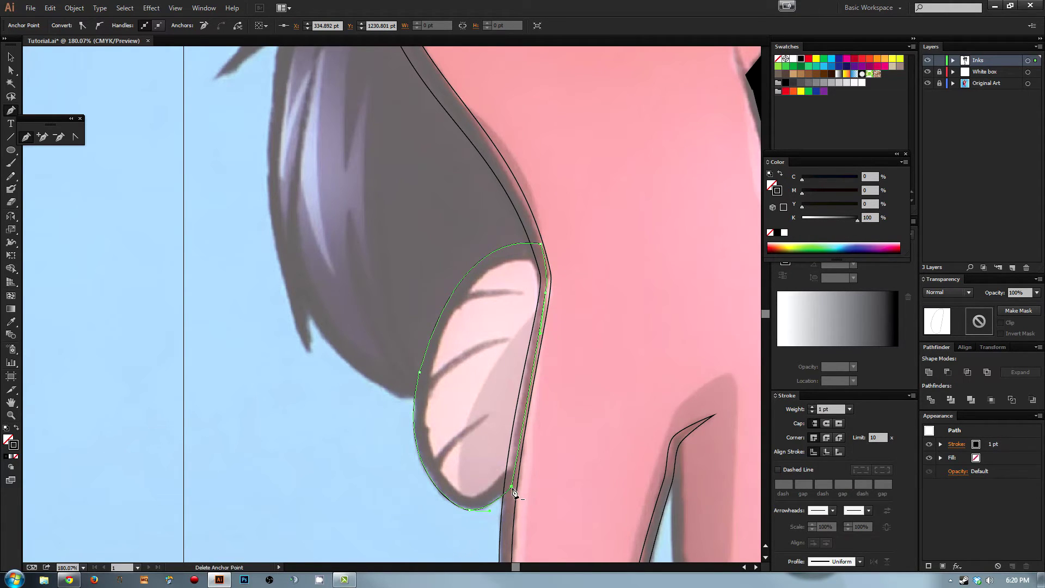
key("v")
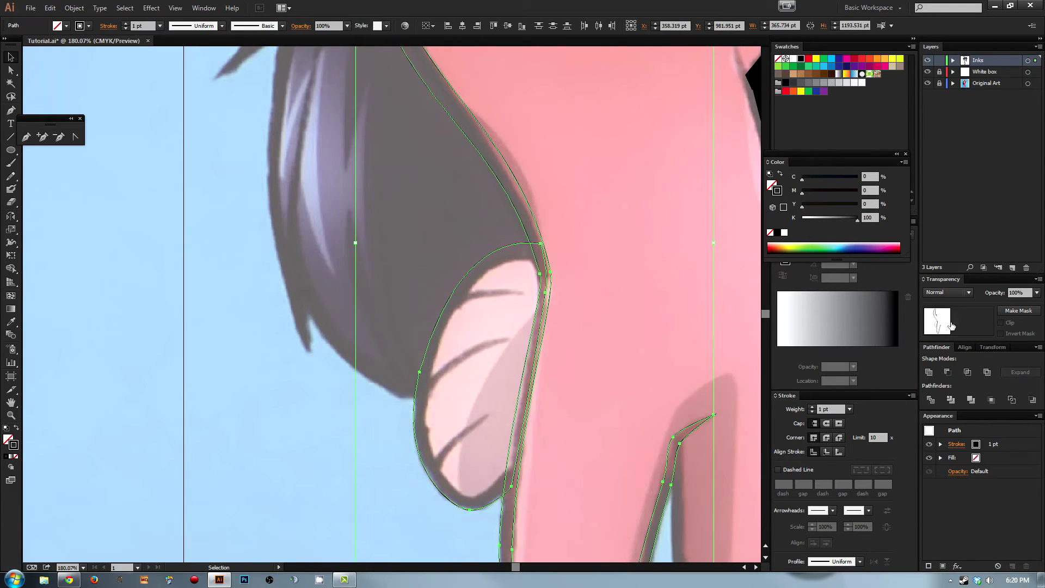
left_click(936, 371)
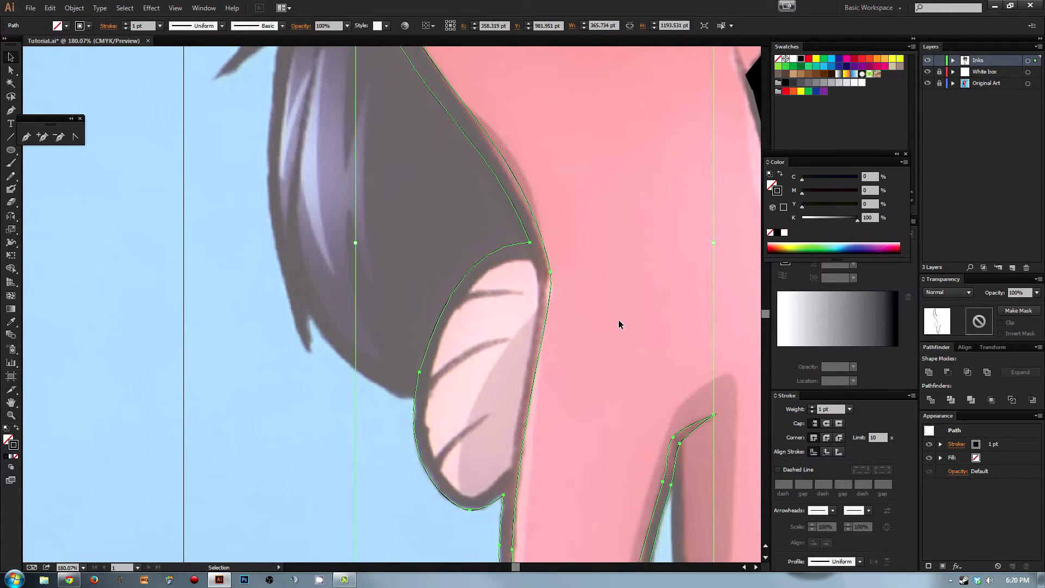
Step: Trace the large fin's inner contour as a closed path just inside its outer outline
key("p")
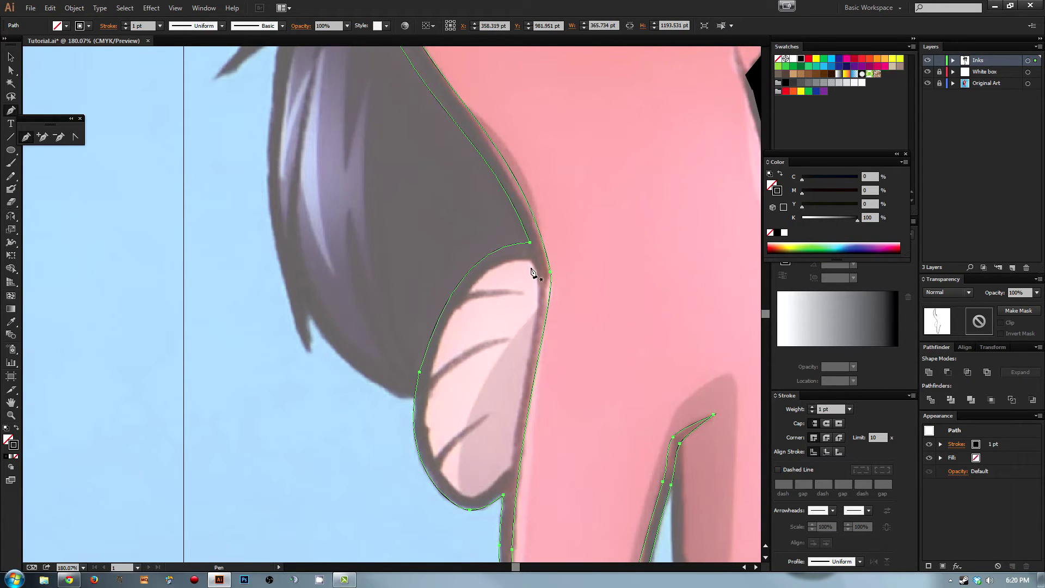
left_click_drag(529, 260, 537, 267)
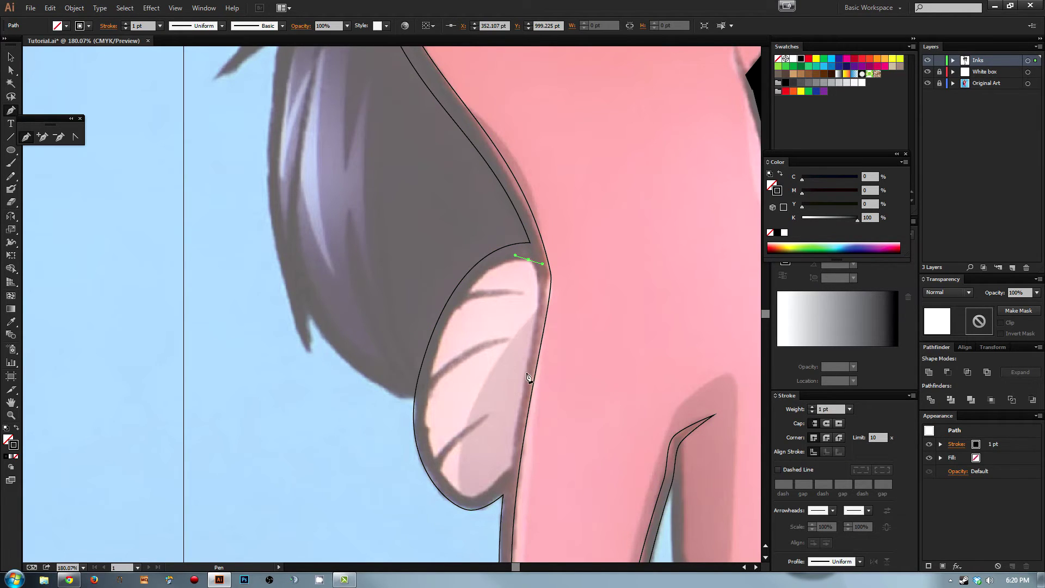
left_click_drag(522, 383, 519, 412)
left_click_drag(513, 469, 508, 472)
key("ctrl+z")
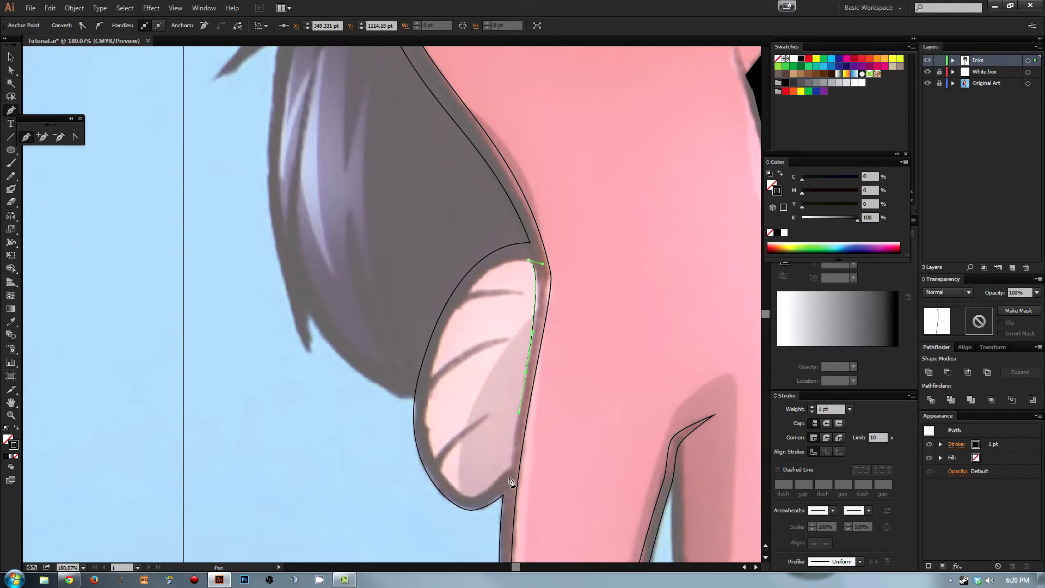
left_click_drag(507, 476, 451, 494)
left_click_drag(431, 369, 448, 294)
left_click_drag(529, 260, 543, 262)
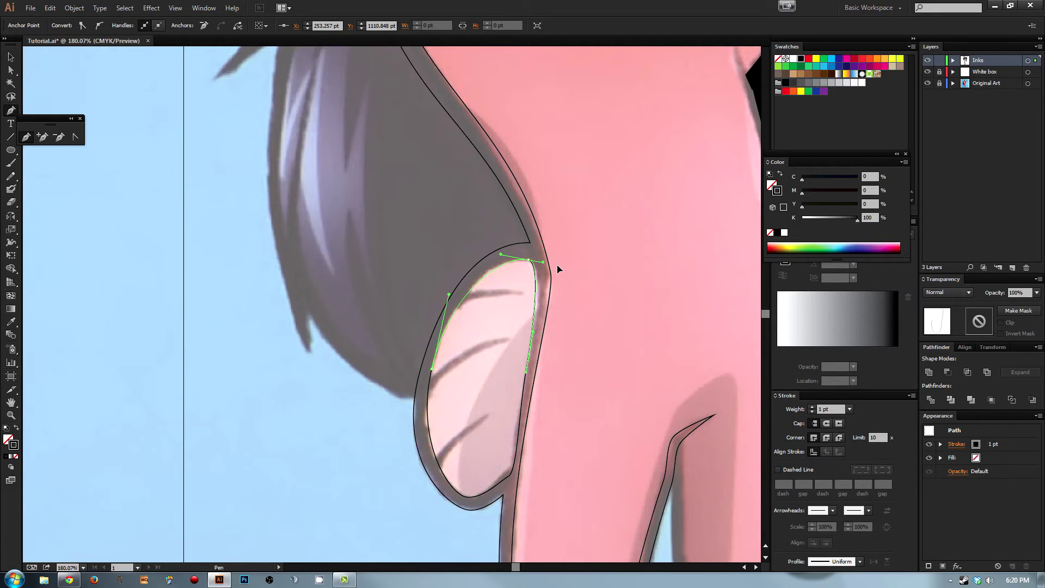
Step: Adjust the curve handle at the inner fin contour's upper corner so it follows the leg line
key("a")
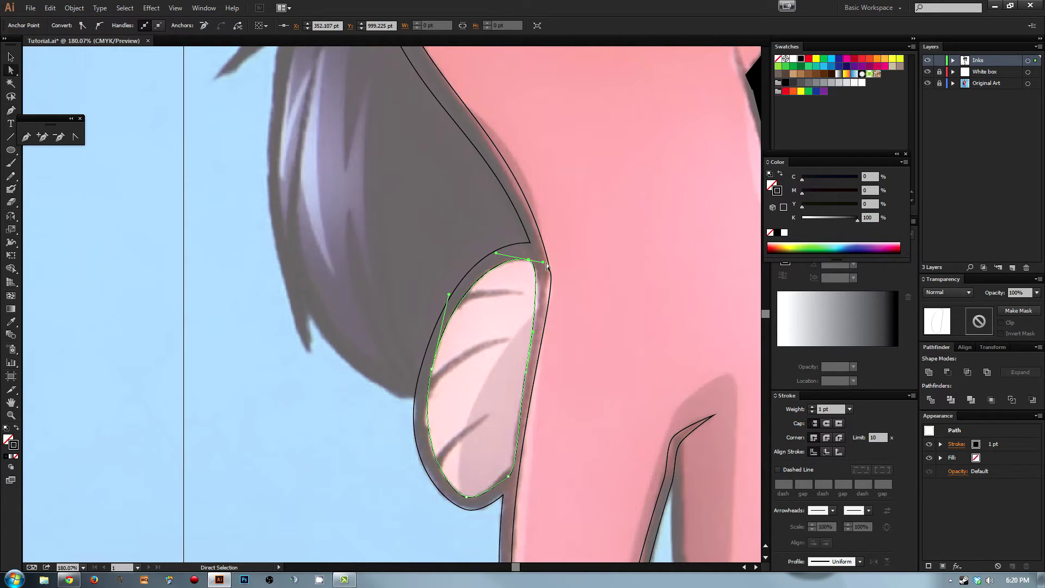
left_click_drag(544, 265, 550, 266)
left_click(509, 478)
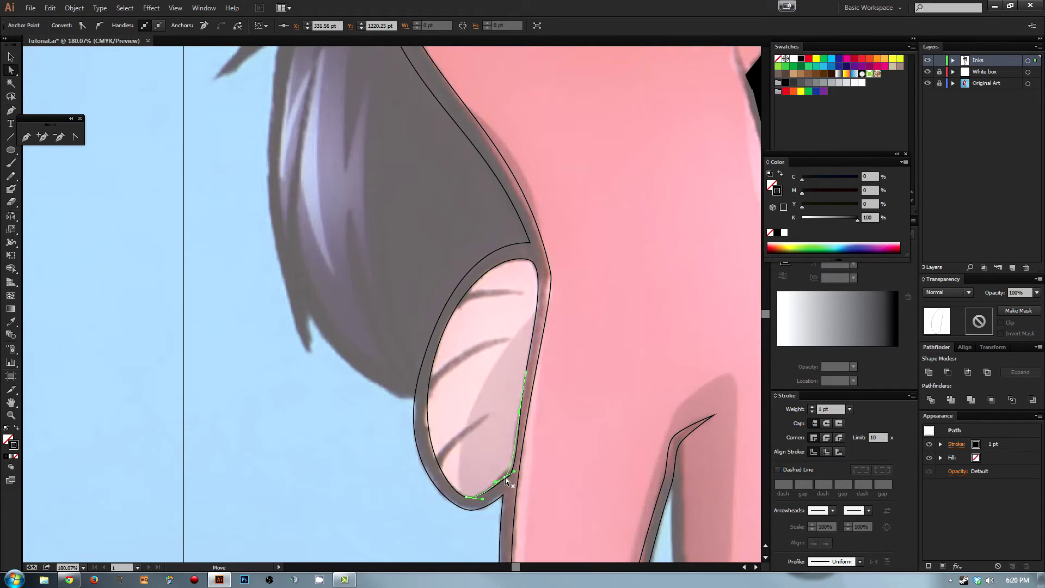
Step: Subtract the inner fin contour from the fin and body outline and give the result a black fill without stroke
key("ctrl+a")
left_click(947, 372)
left_click(594, 309)
mouse_move(582, 335)
left_mouse_down()
mouse_move(602, 278)
mouse_move(533, 313)
left_mouse_up()
key("shift+x")
left_click(576, 375)
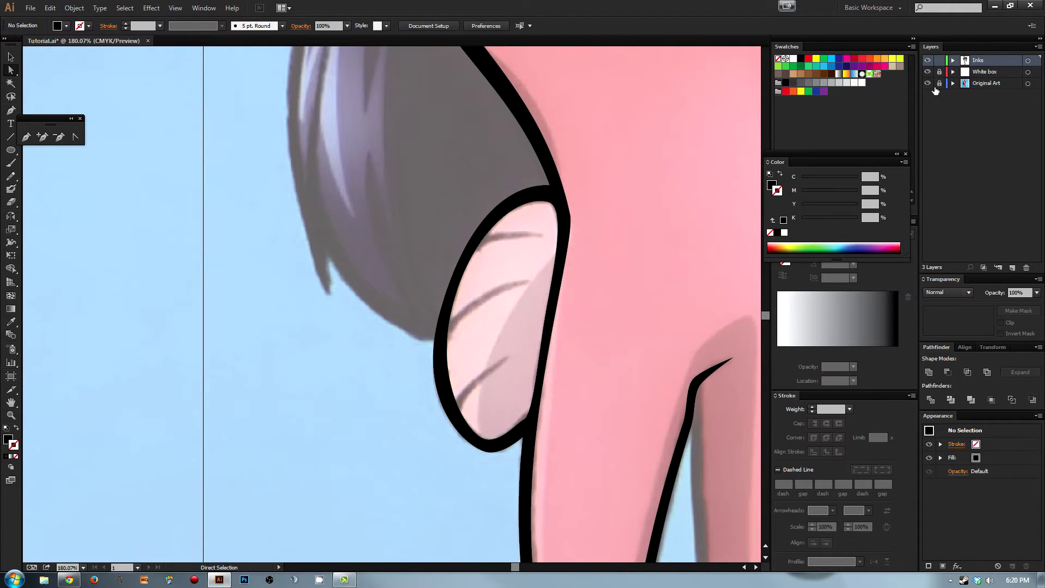
Step: Hide the Original Art layer and examine the inked lines around the large fin, body and head
left_click(928, 83)
key("ctrl+minus")
key("ctrl+minus")
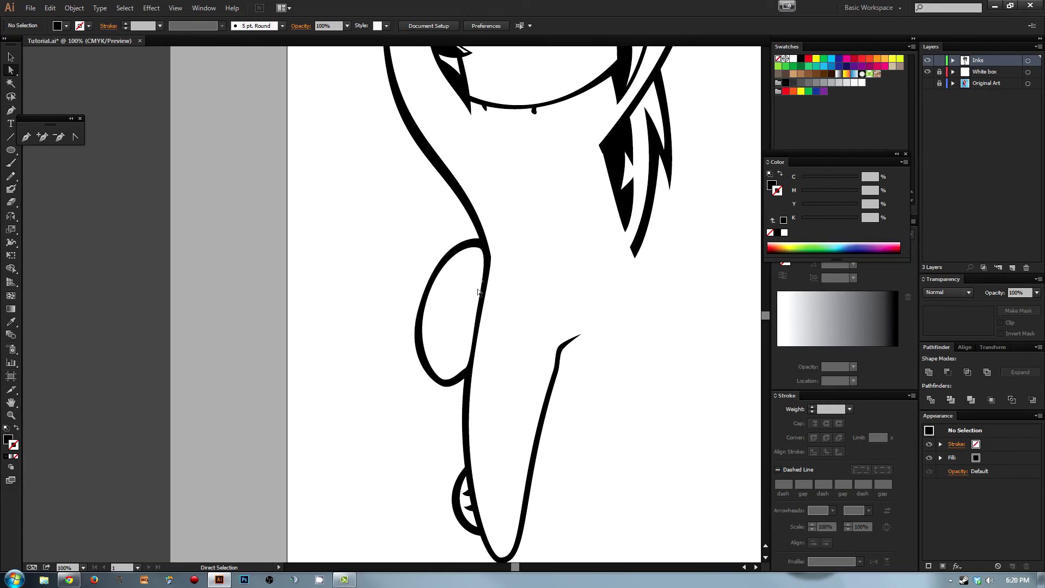
left_click(483, 250)
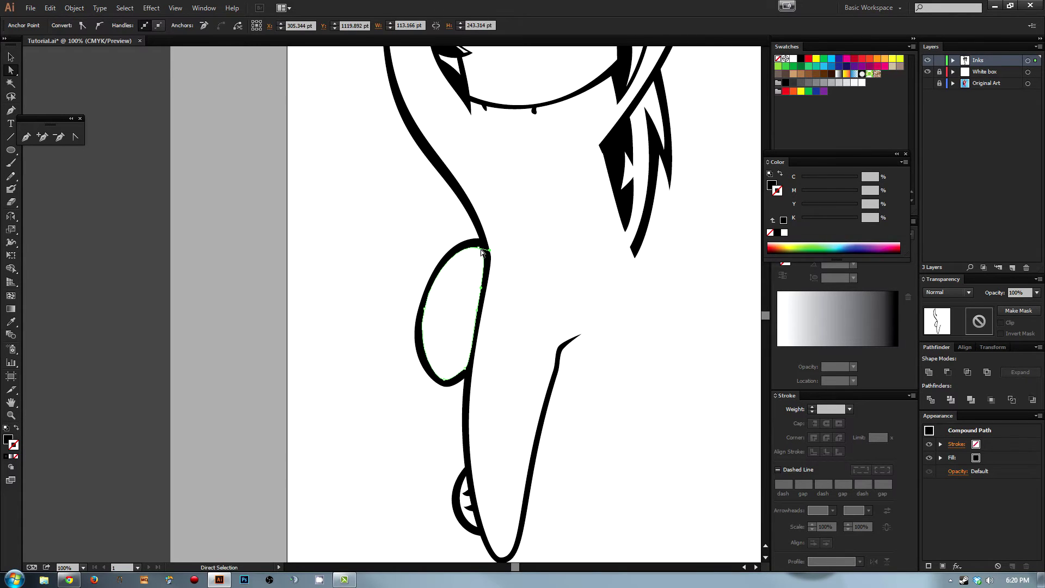
left_click(482, 250)
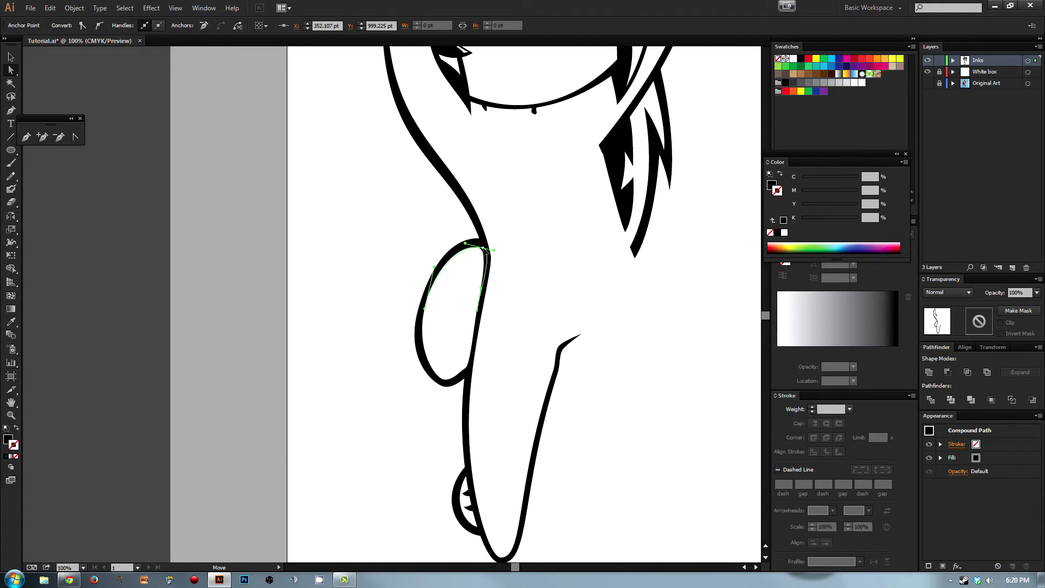
left_click(455, 259)
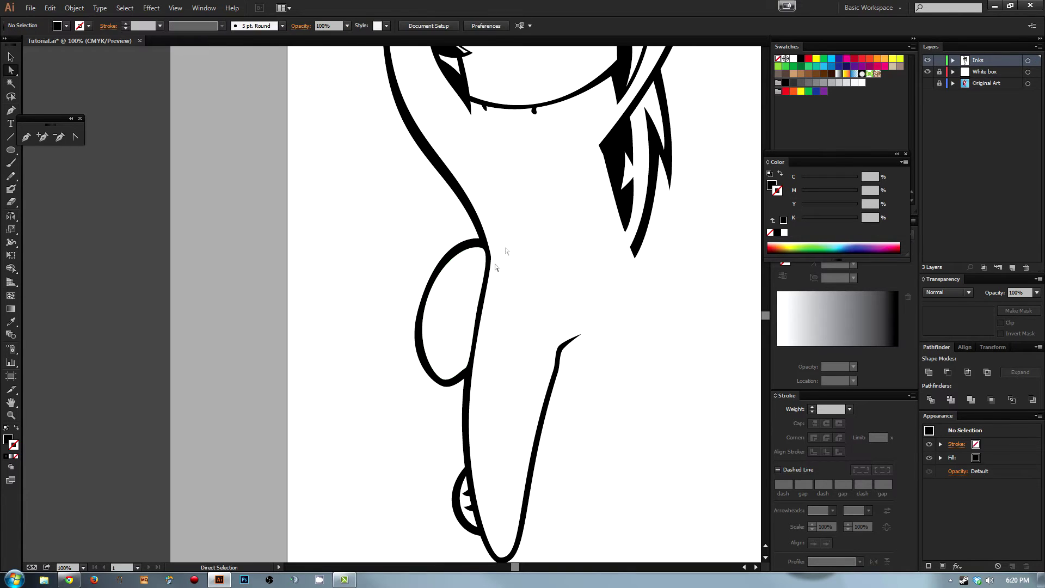
mouse_move(506, 243)
left_mouse_down()
mouse_move(490, 357)
mouse_move(484, 257)
mouse_move(448, 361)
left_mouse_up()
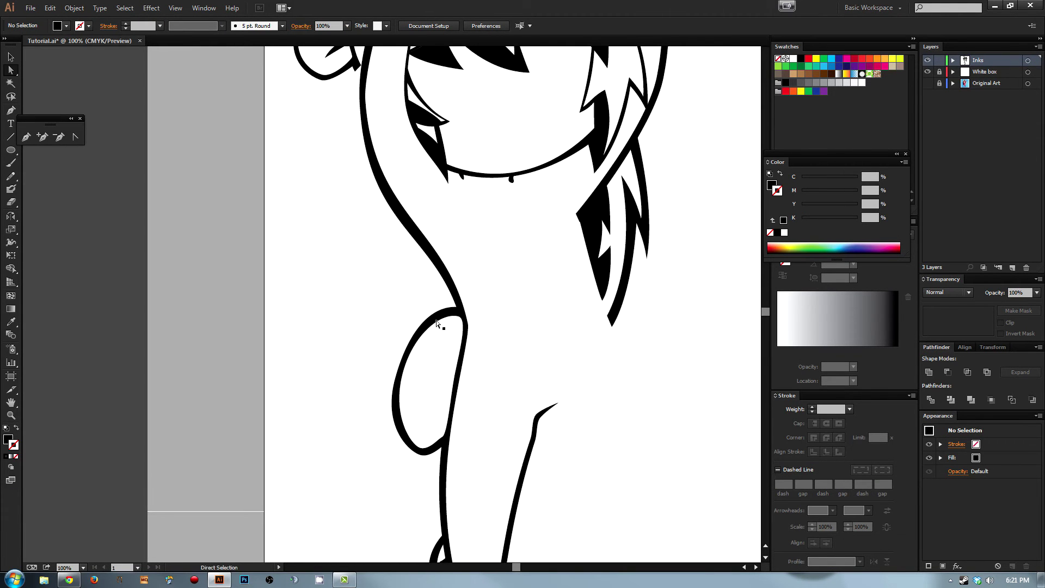
left_click_drag(450, 458, 483, 332)
left_click_drag(482, 411, 424, 455)
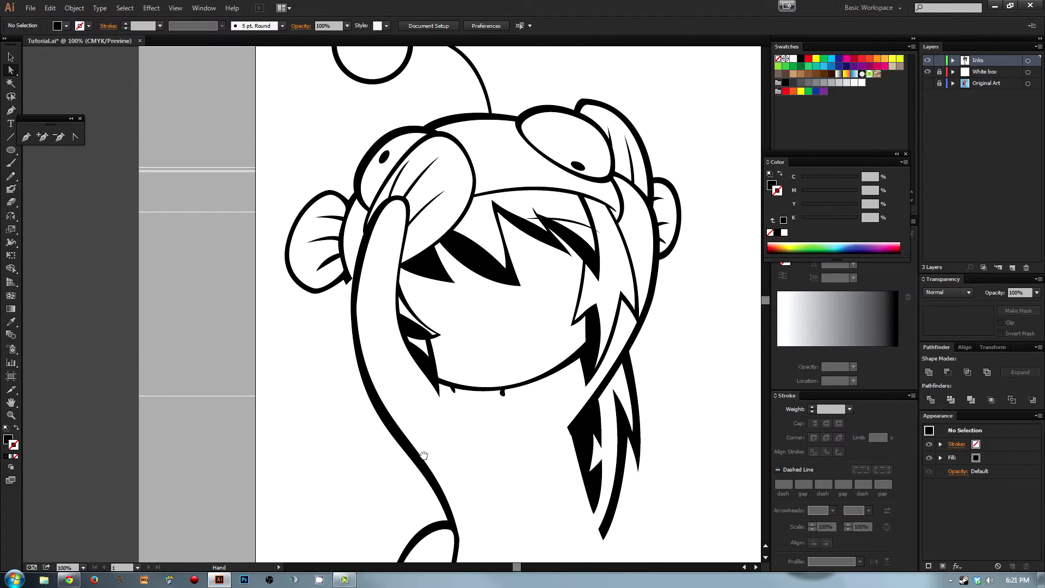
Step: Lengthen the lower curve handle on the inner edge of the raised arm's outline to even out its thickness
left_click(361, 326)
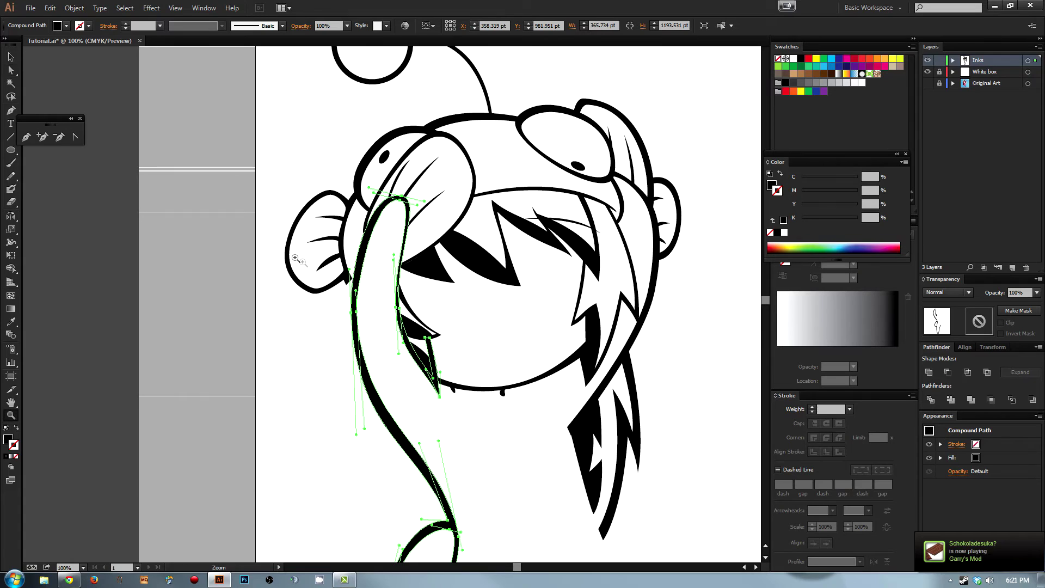
left_click_drag(288, 262, 409, 402)
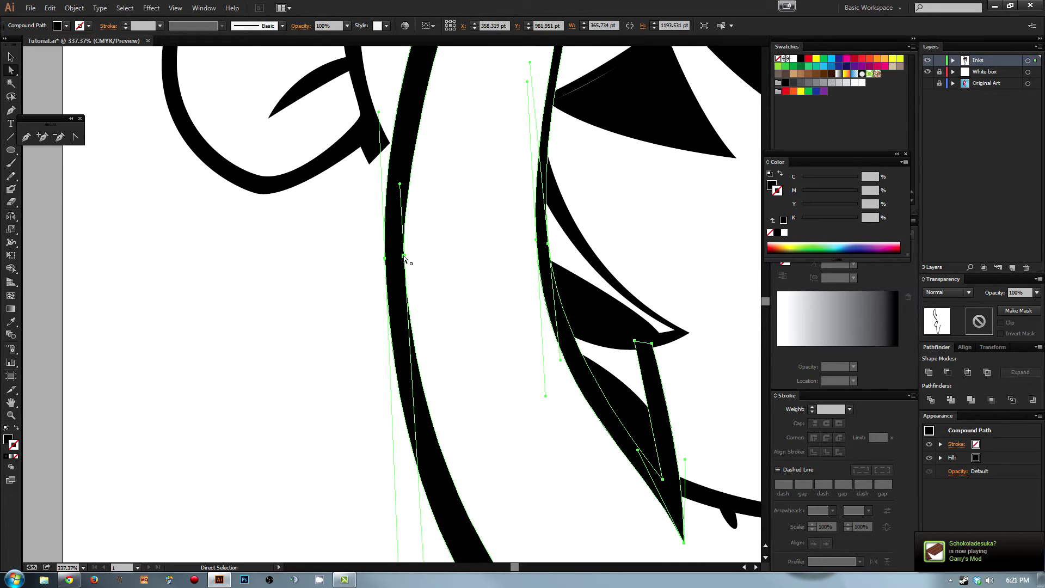
left_click(404, 257)
left_click(422, 244)
key("ctrl+1")
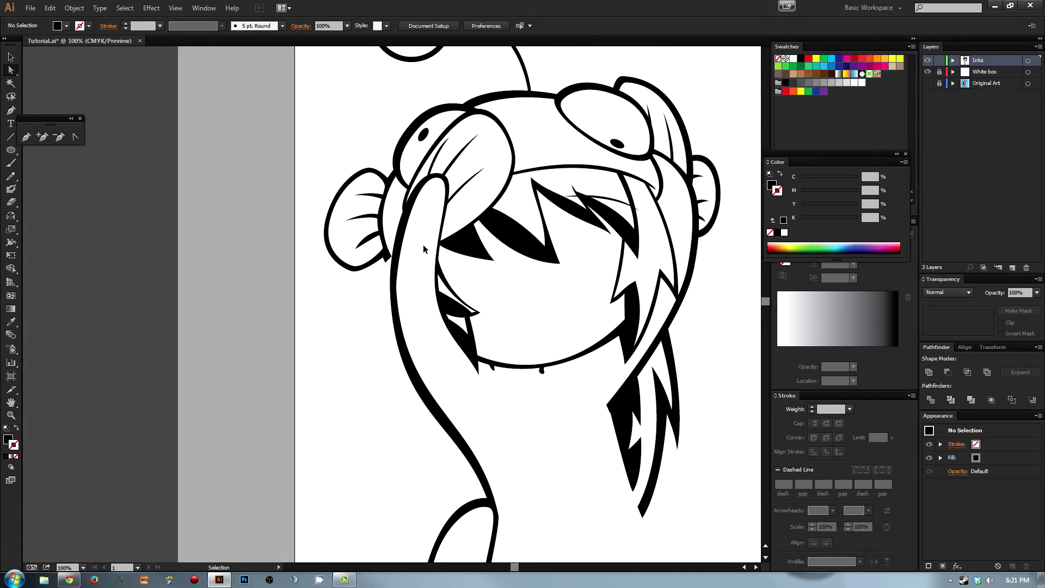
key("ctrl+minus")
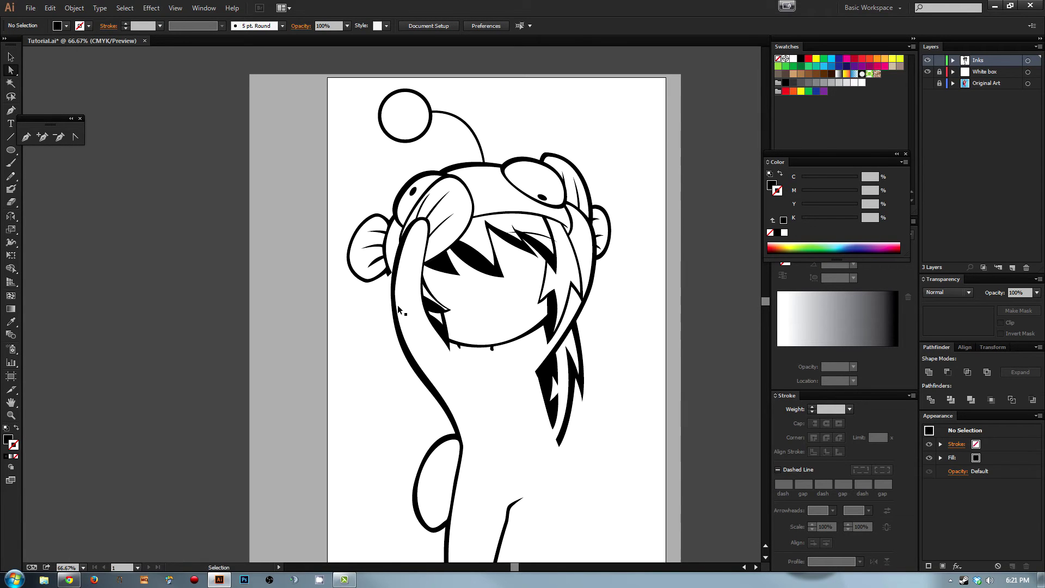
key("ctrl+plus")
key("ctrl+plus")
left_click(398, 282)
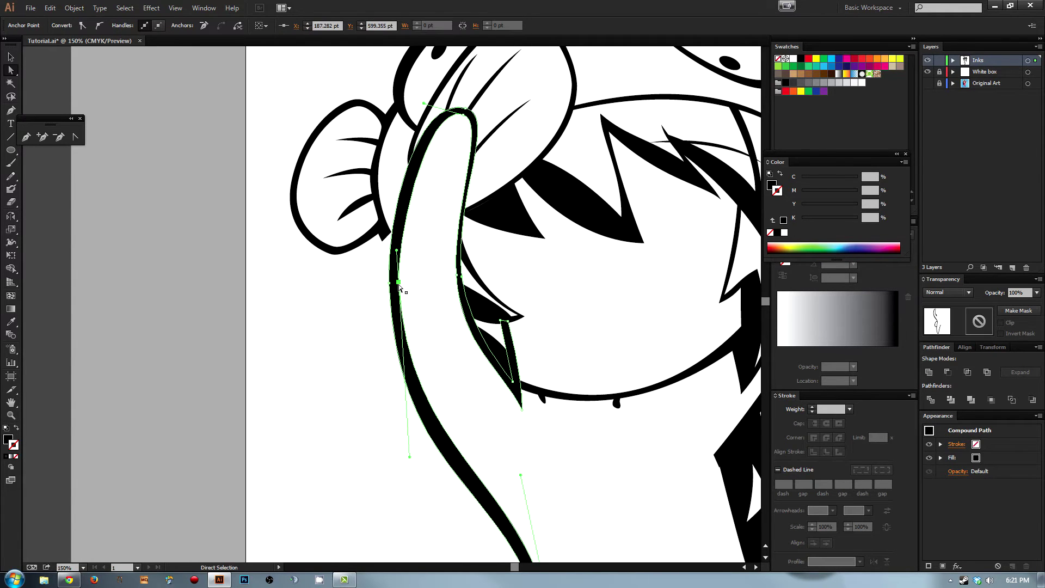
left_click_drag(398, 284, 403, 287)
left_click_drag(411, 460, 412, 471)
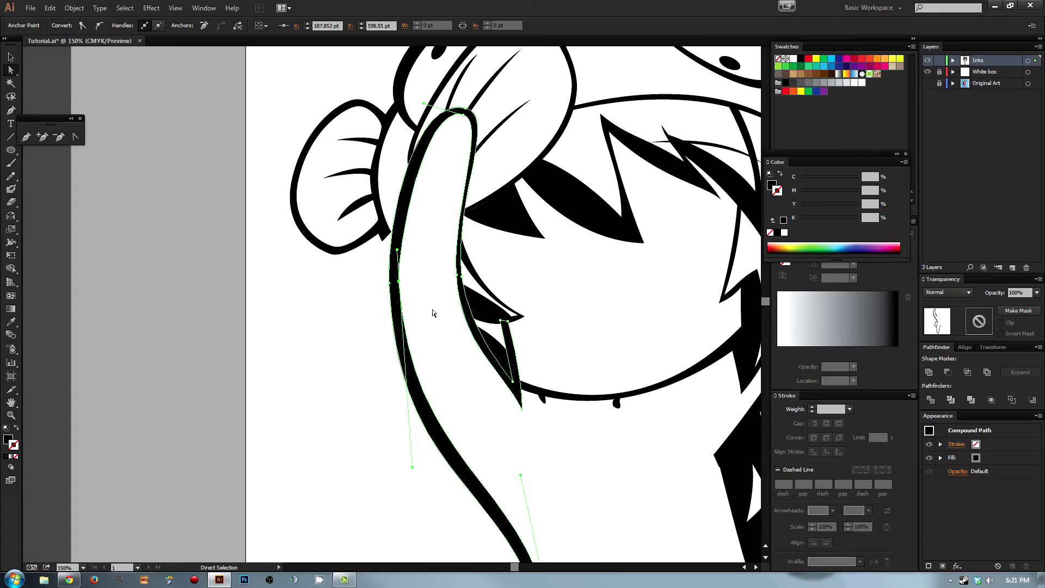
Step: Lengthen the upper curve handle of the same anchor on the arm outline's inner edge
left_click(410, 266)
left_click(399, 281)
left_click_drag(400, 246, 401, 239)
left_click(428, 365)
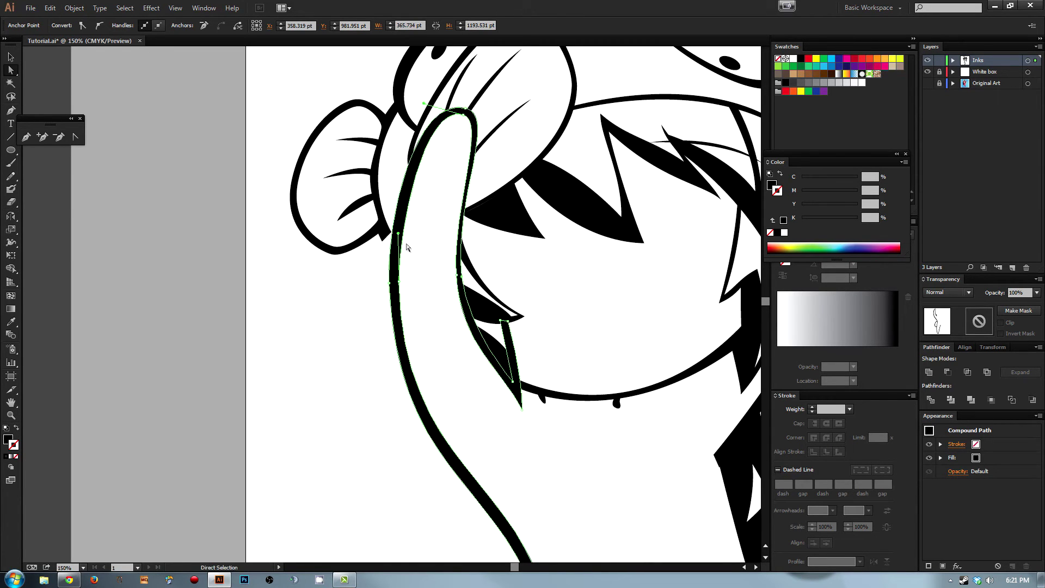
Step: Fine-tune the lower curve handles on both edges of the arm outline for a smooth, even line
left_click(414, 397)
left_click_drag(403, 465, 413, 468)
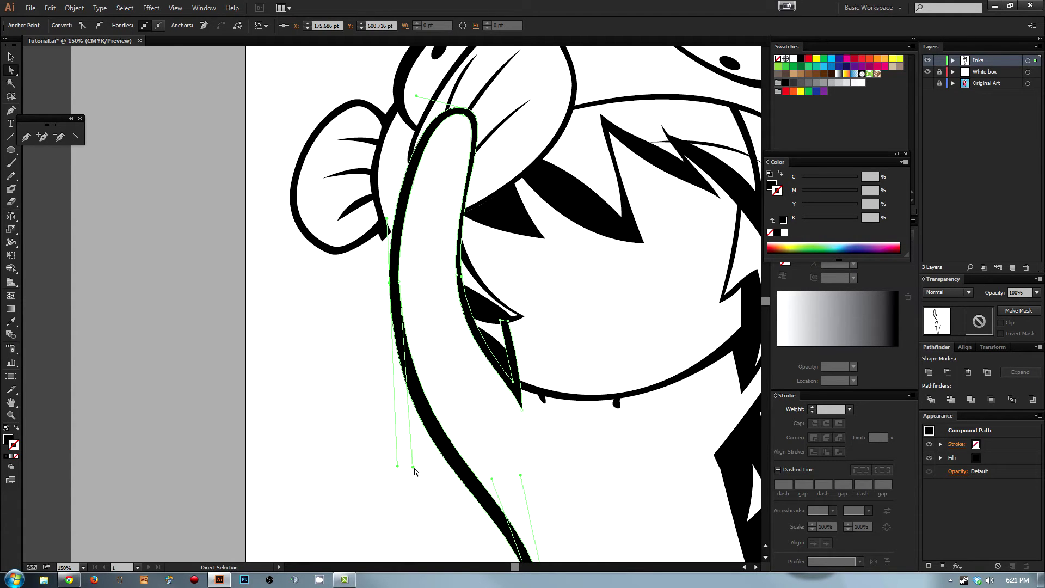
left_click(425, 349)
left_click(398, 265)
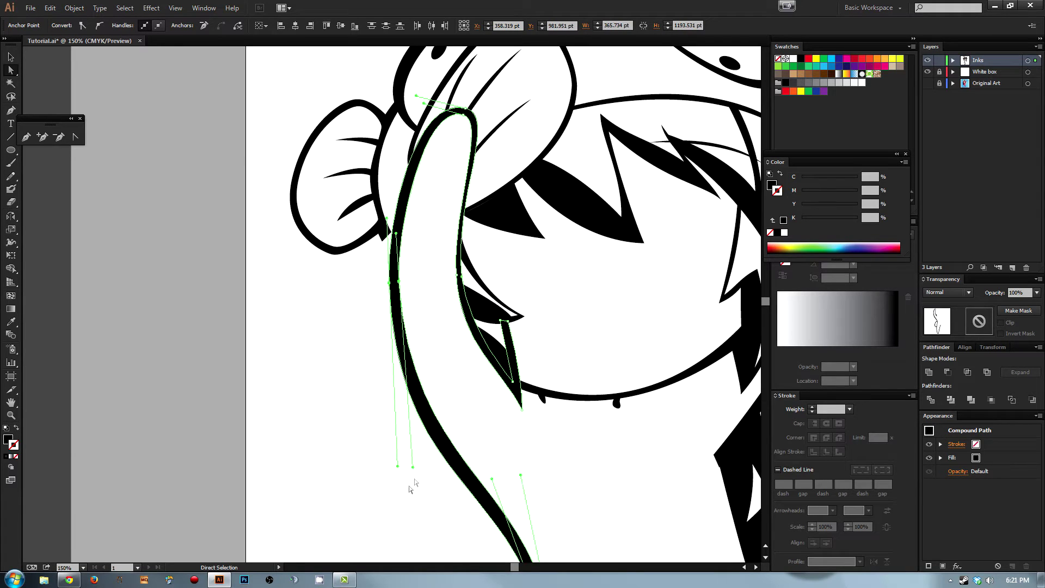
left_click_drag(412, 468, 411, 474)
left_click(412, 344)
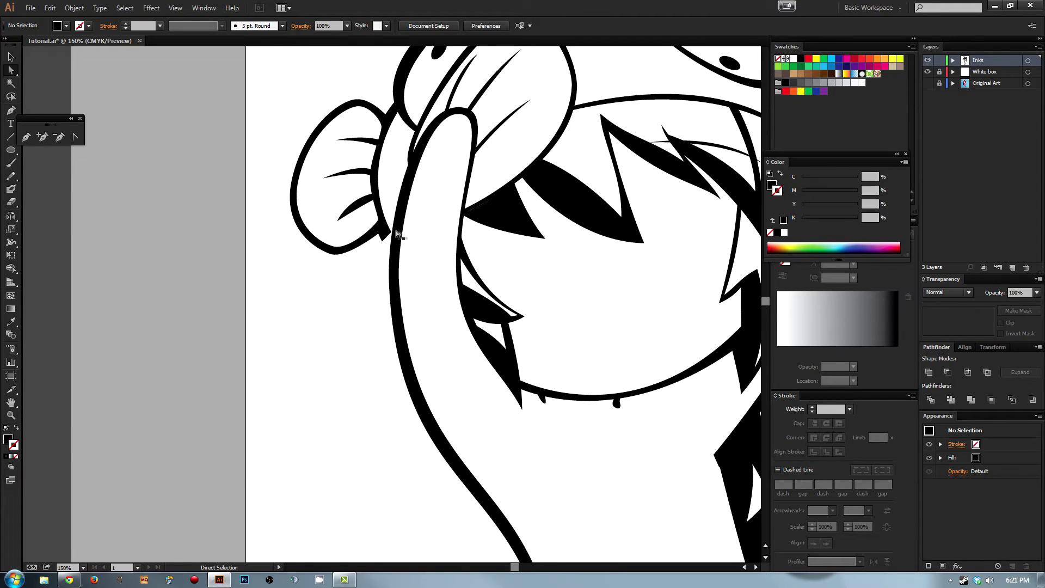
left_click_drag(396, 234, 407, 287)
Step: Show the Original Art layer and start the back hair outline beside the raised arm with straight segments around the upper spike
left_click(927, 84)
left_click_drag(462, 360, 490, 205)
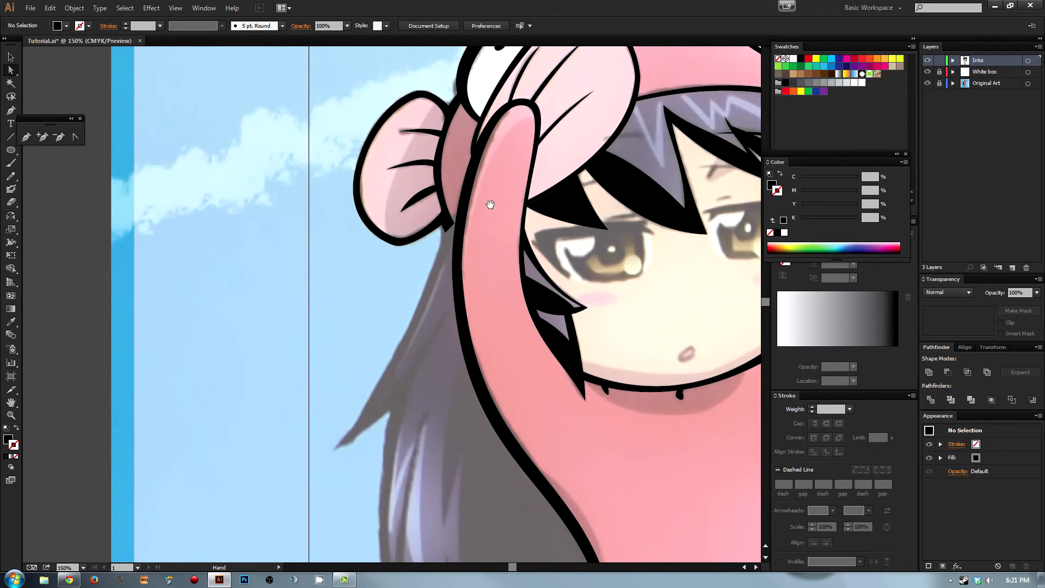
key("space")
key("p")
left_click(462, 204)
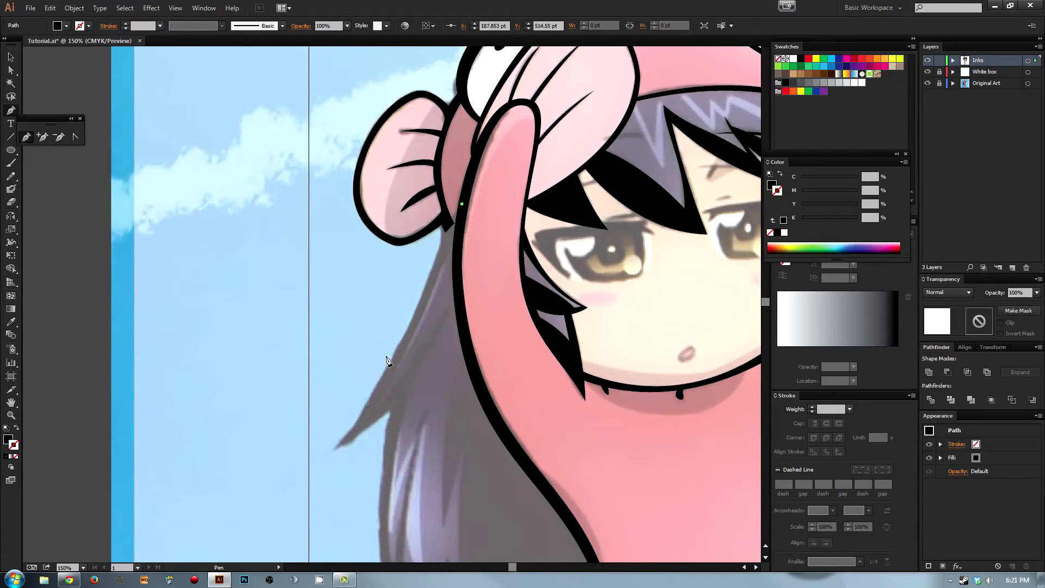
left_click(331, 451)
left_click(389, 411)
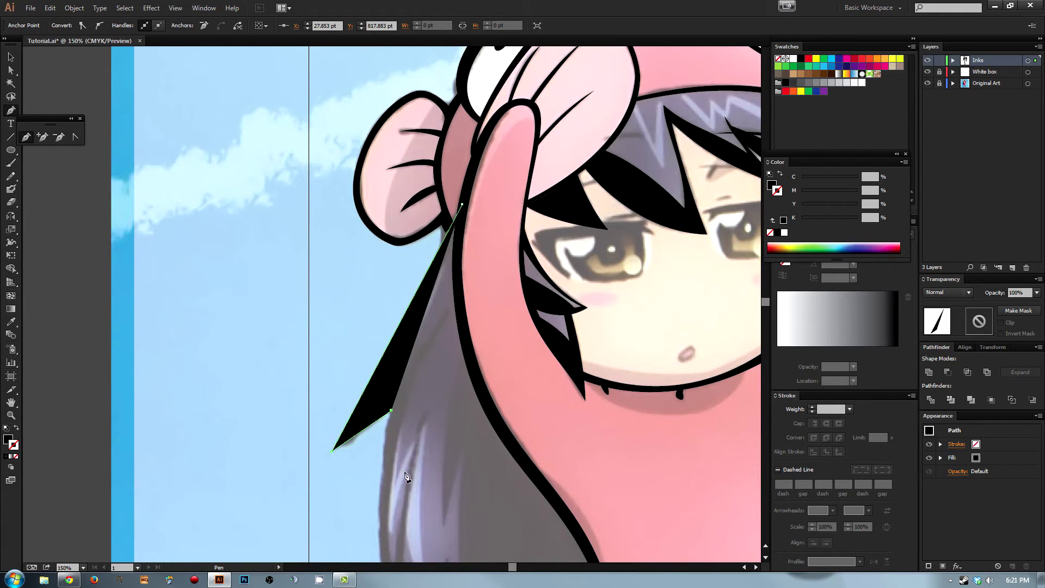
Step: Extend the back hair outline down to the lower spike and across to the fin, swapping fill and stroke to keep the art visible
left_click_drag(415, 494, 443, 234)
left_click(442, 420)
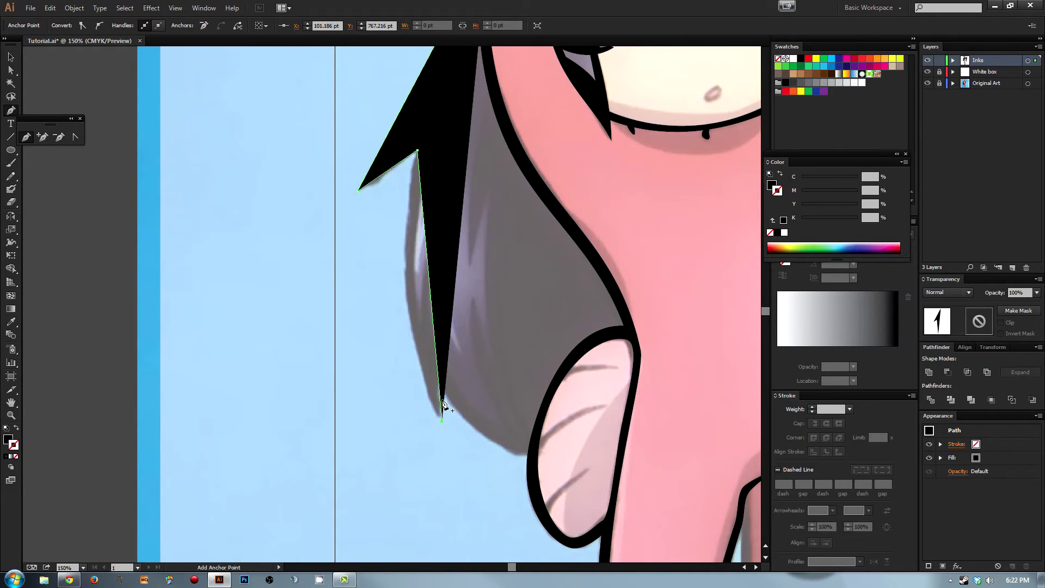
key("shift+x")
left_click(442, 389)
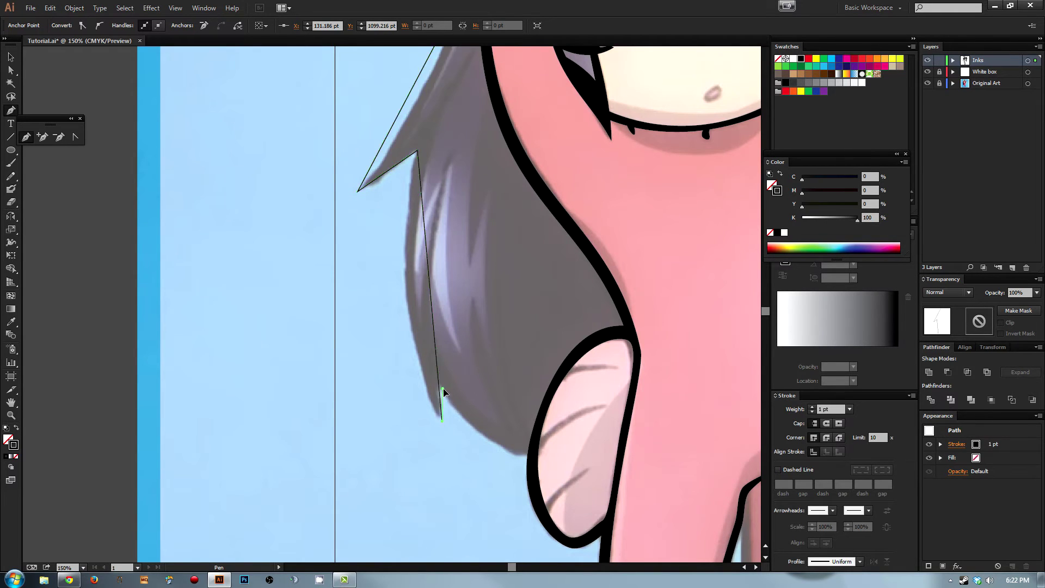
left_click(529, 455)
left_click(530, 441)
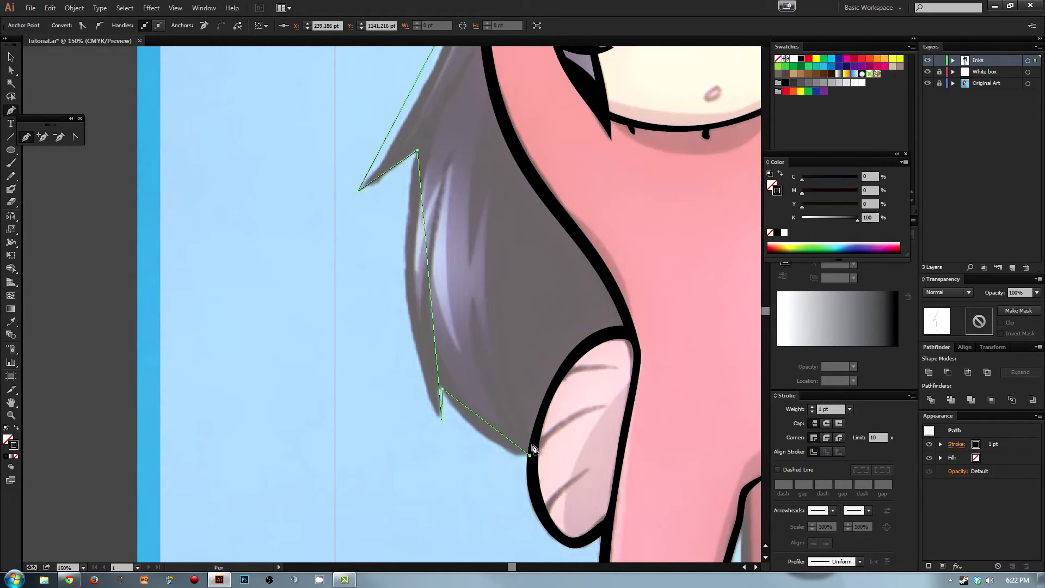
left_click_drag(435, 367, 458, 433)
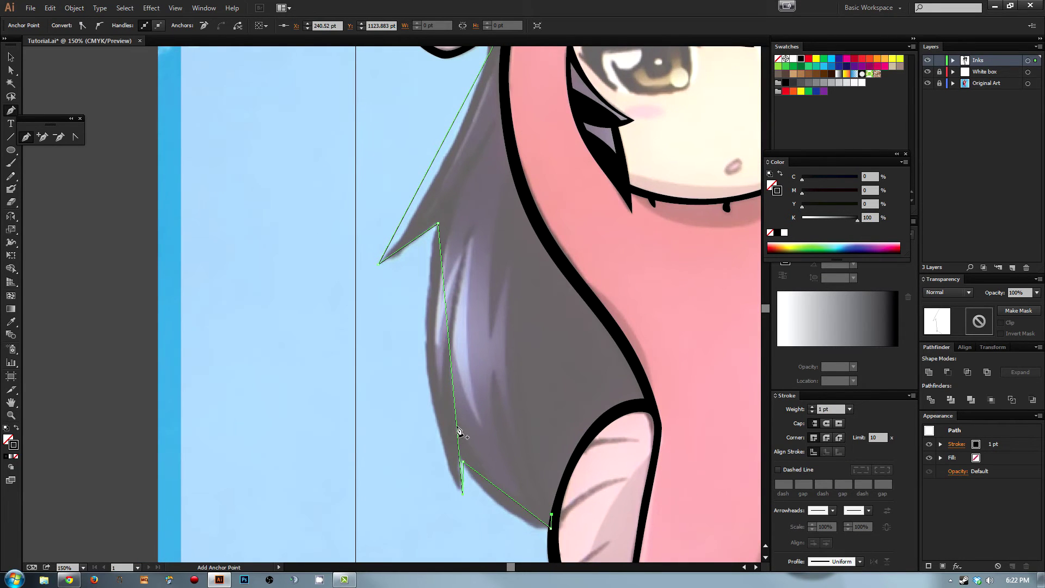
Step: Bring the hair outline back up through the inner strand points beside the arm and close it at its starting anchor
left_click(477, 214)
left_click(438, 388)
left_click_drag(489, 183, 488, 315)
left_click(503, 244)
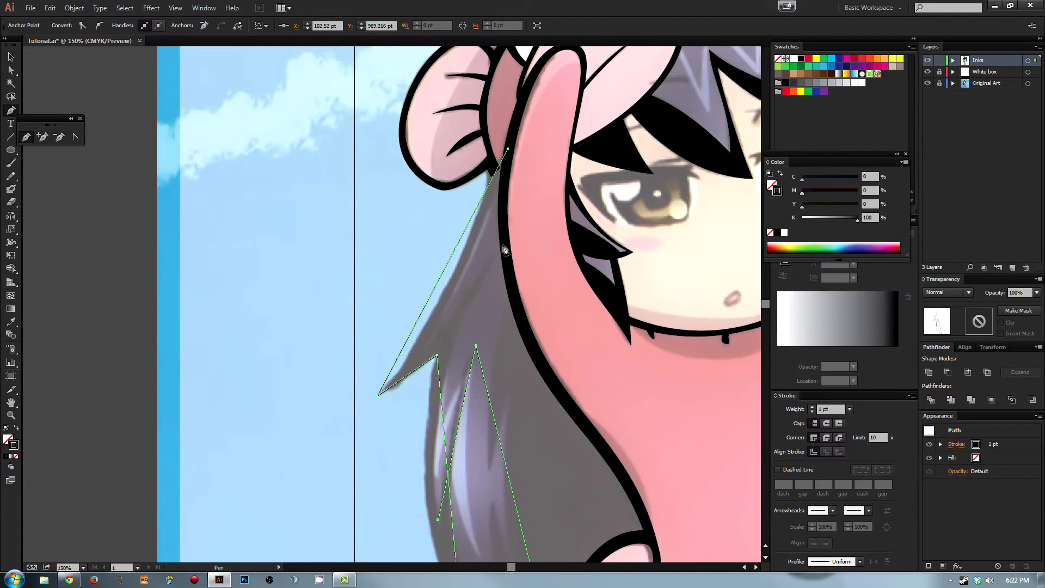
left_click(507, 148)
left_click(418, 353)
left_click(504, 179)
left_click_drag(520, 234, 530, 143)
left_click_drag(519, 196, 544, 160)
Step: Convert the anchor at the upper hair spike's tip to smooth and redirect its upper curve handle inward along the spike
key("a")
left_click_drag(432, 273, 433, 274)
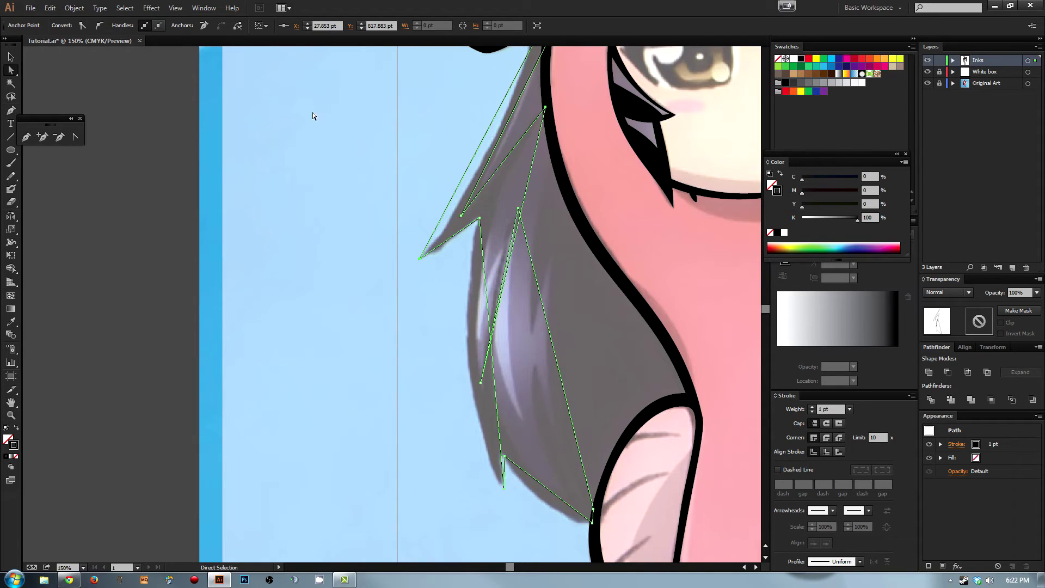
left_click(99, 25)
scroll(387, 345, "up", 6)
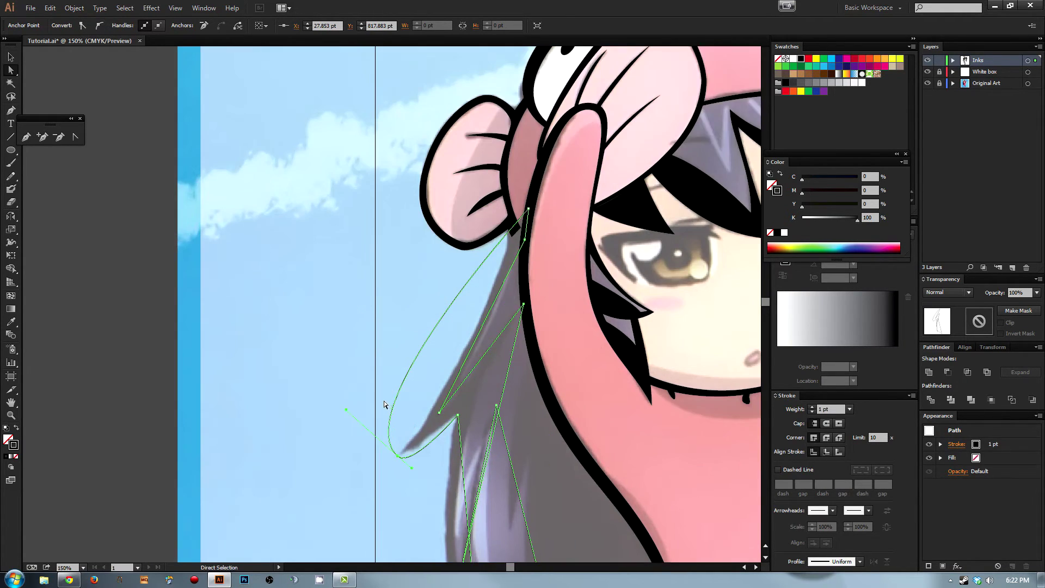
left_click_drag(439, 412, 455, 395)
Step: Convert the hair outline's top anchor beside the arm to smooth and adjust the handles to fit the spike's outer edge
left_click(528, 209)
left_click(98, 25)
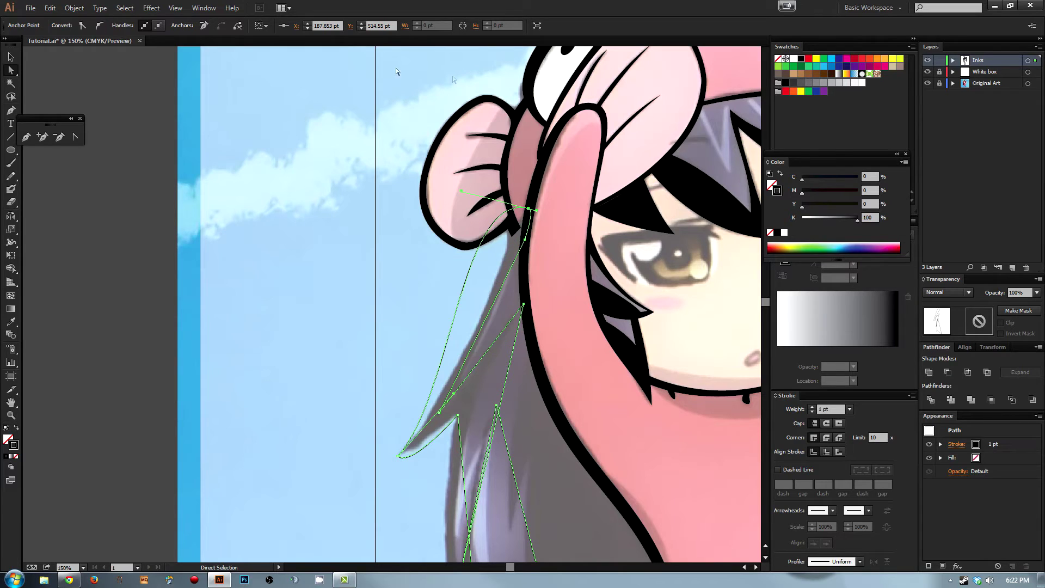
key("alt")
left_click_drag(461, 191, 503, 249)
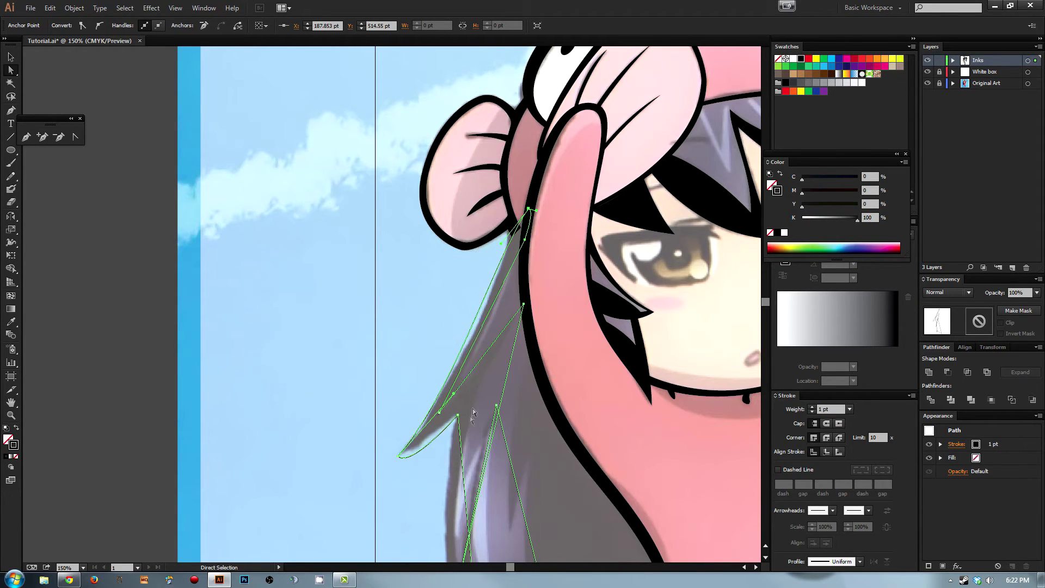
key("alt")
left_click_drag(454, 399, 489, 337)
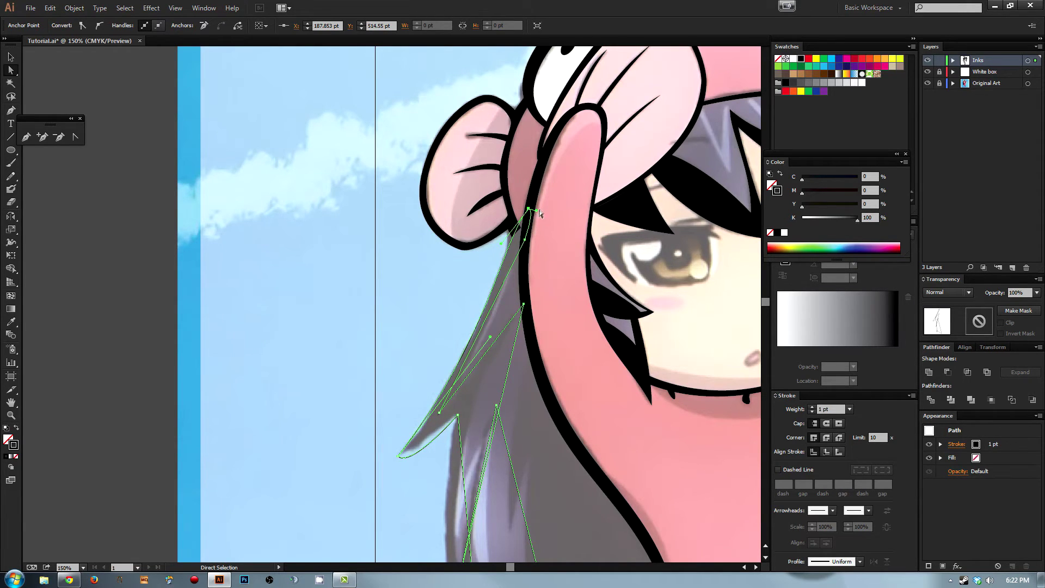
left_click_drag(536, 211, 528, 216)
left_click(551, 234)
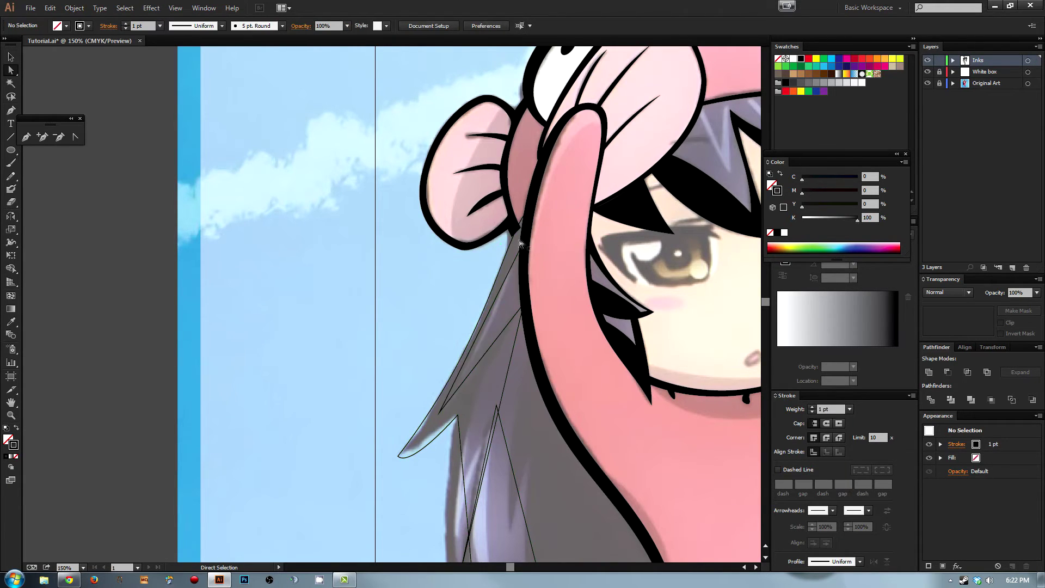
Step: Reshape the lower curve handle at the upper spike's tip so its underside follows the art
left_click(512, 233)
left_click(512, 239)
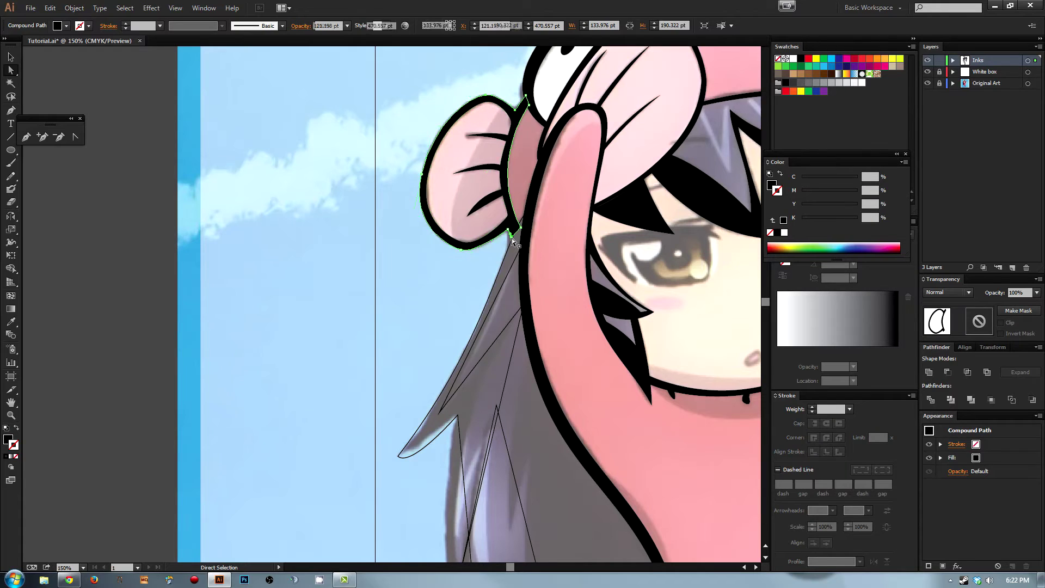
left_click(506, 248)
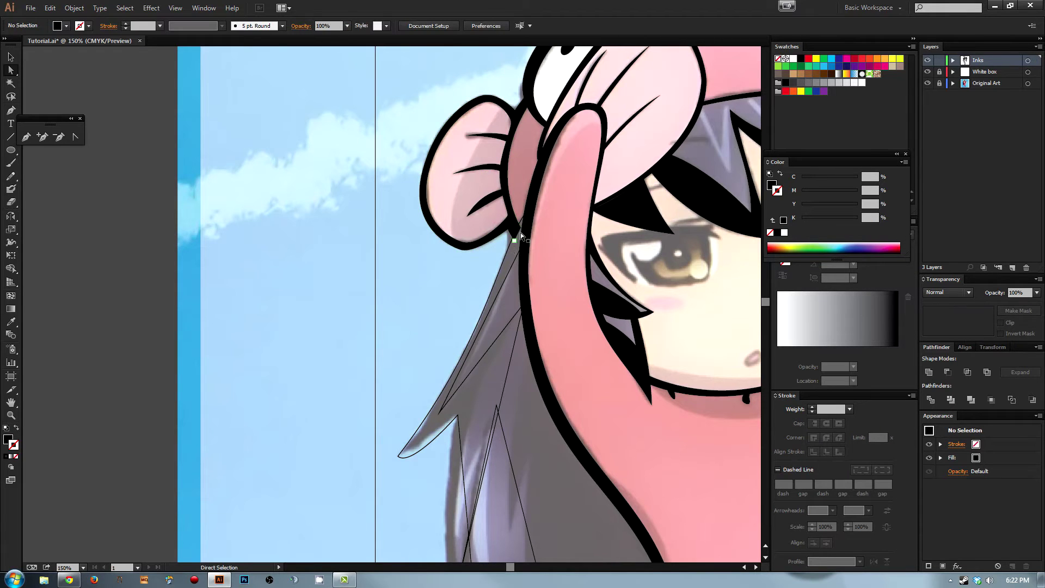
scroll(510, 351, "down", 3)
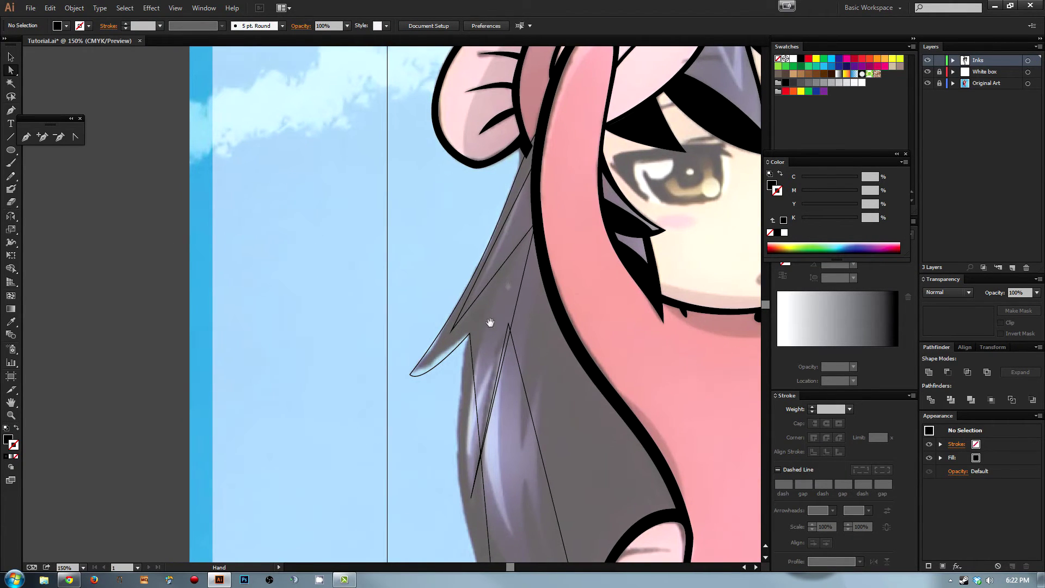
left_click_drag(396, 356, 435, 368)
key("ctrl+z")
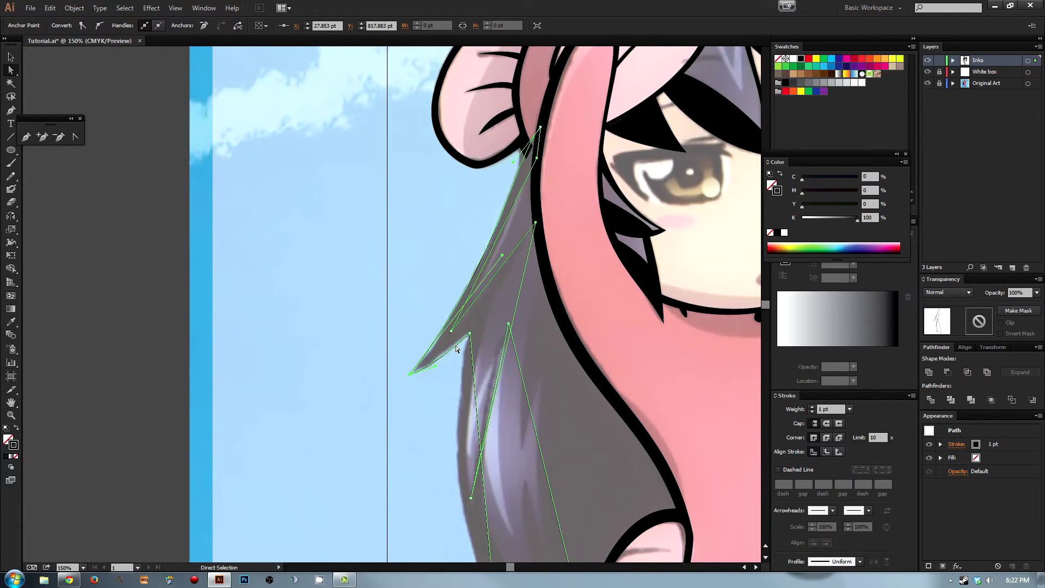
Step: Convert the notch anchor below the upper spike to smooth and pull its handles to curve the long outer hair edge
scroll(479, 272, "down", 5)
left_click(471, 207)
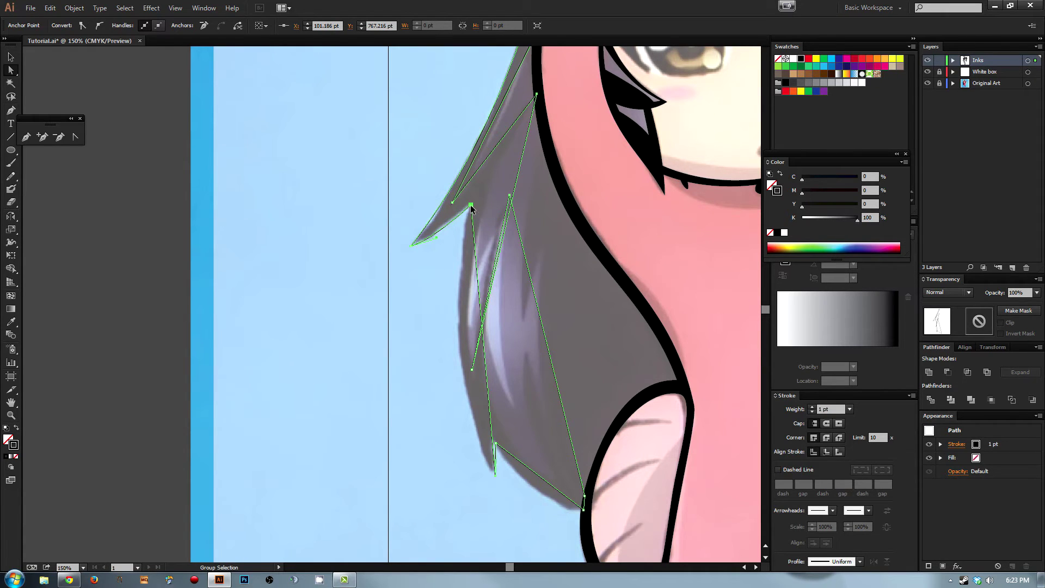
left_click(467, 224)
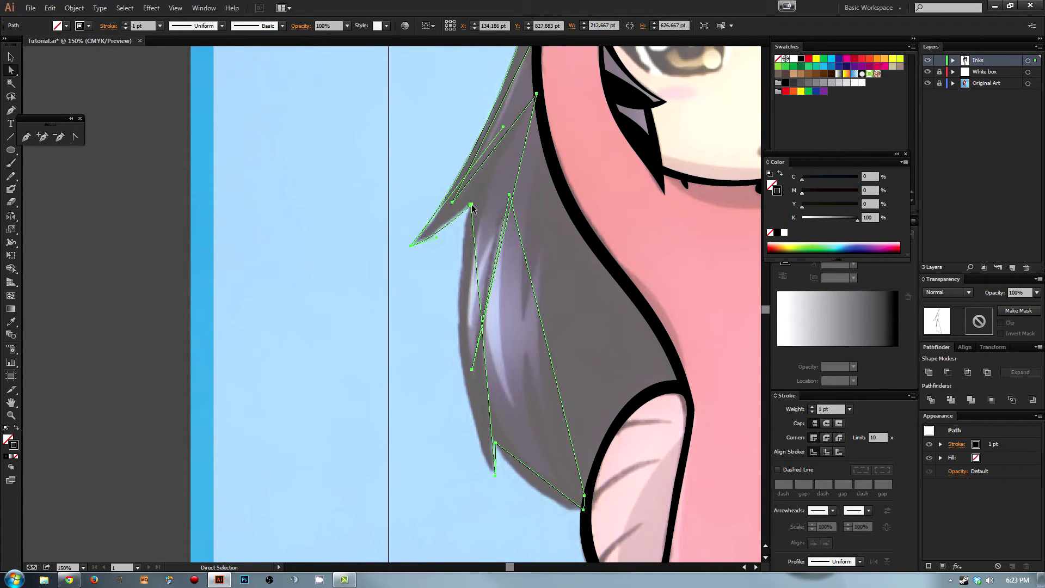
left_click(471, 205)
left_click(100, 25)
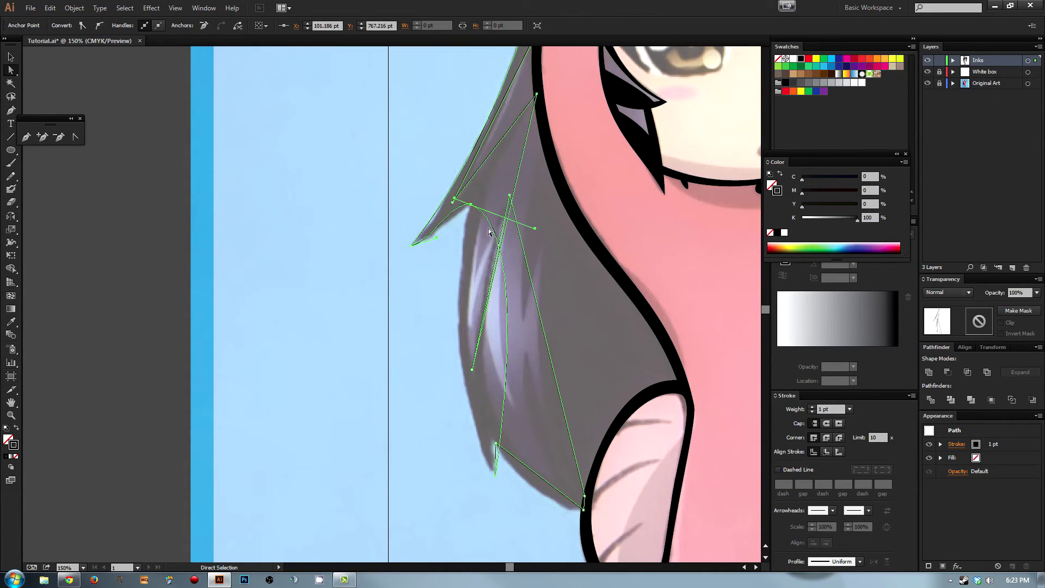
left_click_drag(455, 202, 460, 214)
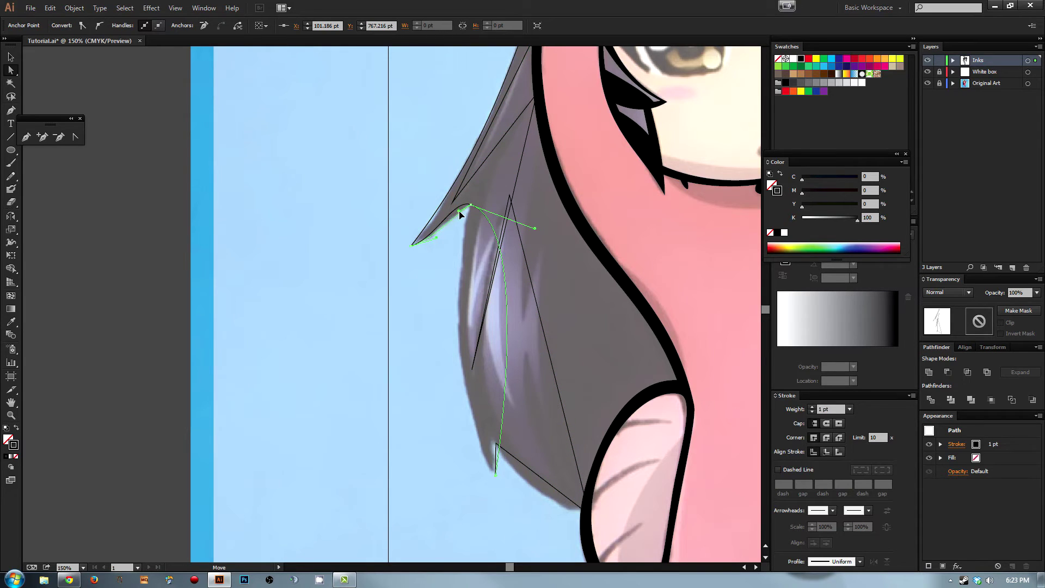
left_click(465, 214, "alt")
left_click_drag(535, 230, 431, 363)
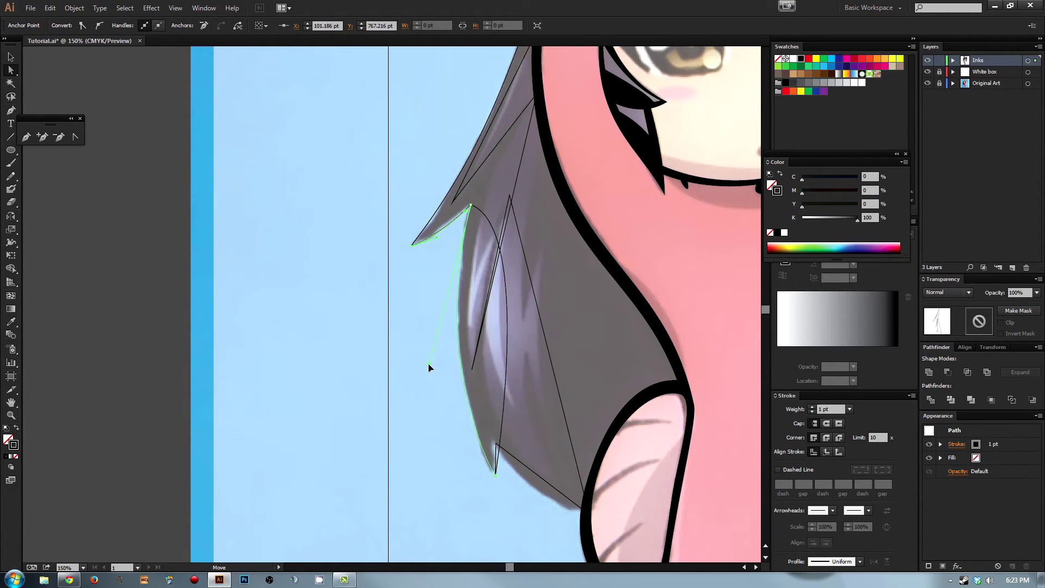
left_click(462, 405)
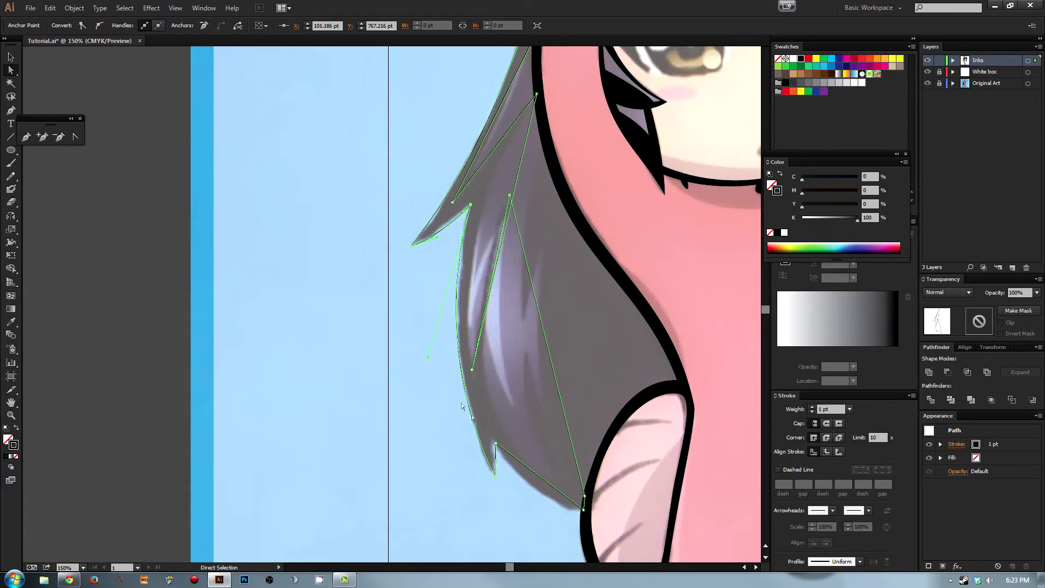
Step: Convert the notch anchor above the lower spike to smooth and bend the hair's bottom edge along the art toward the fin
left_click(496, 444)
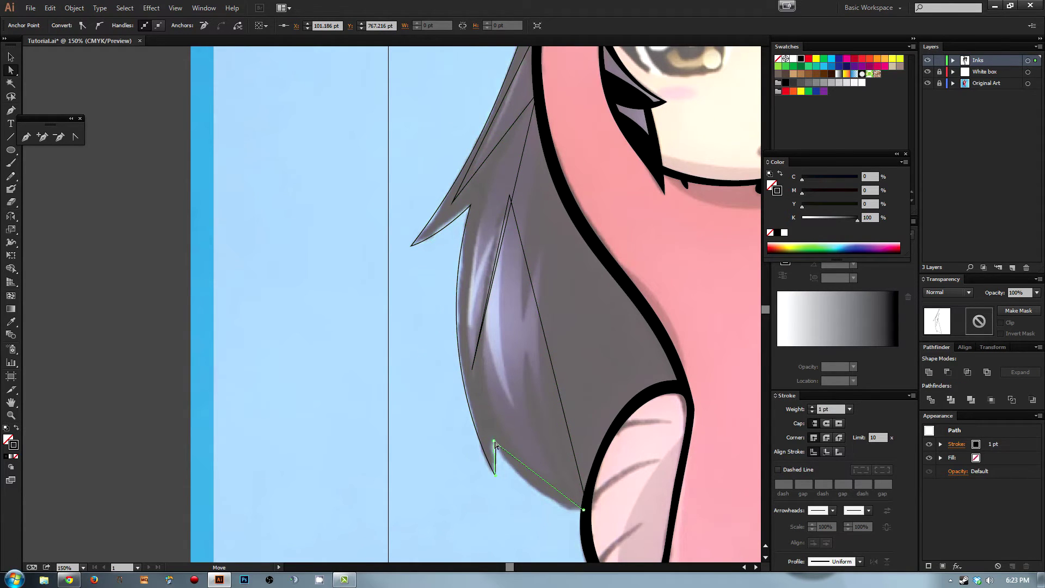
left_click(99, 25)
key("alt")
left_click_drag(487, 447, 494, 446)
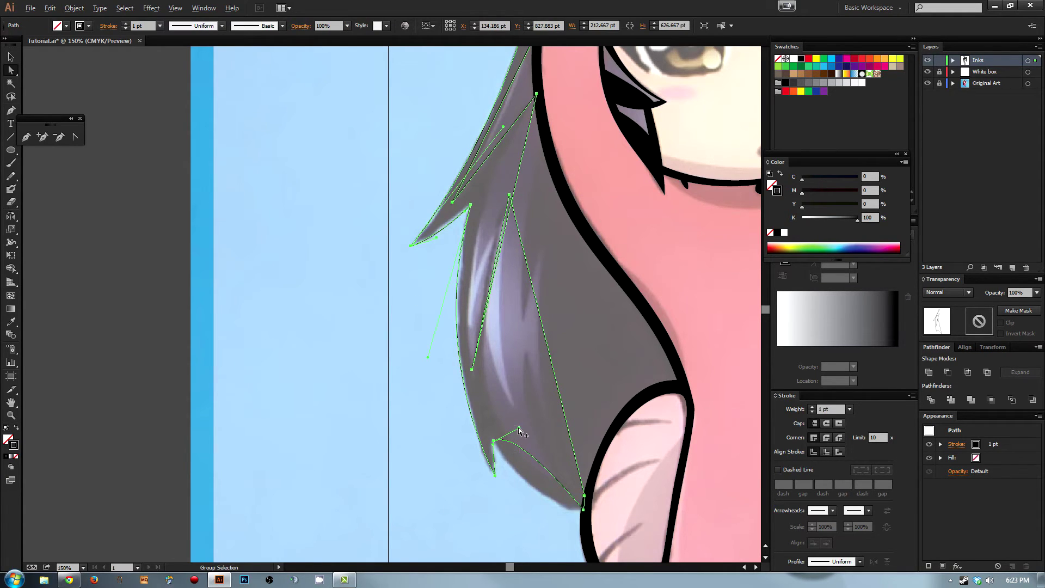
left_click_drag(519, 431, 527, 506)
Step: Convert the inner strand's top anchor to smooth and drop both handles to curve the inner edges along the hair highlights
left_click_drag(518, 300, 477, 241)
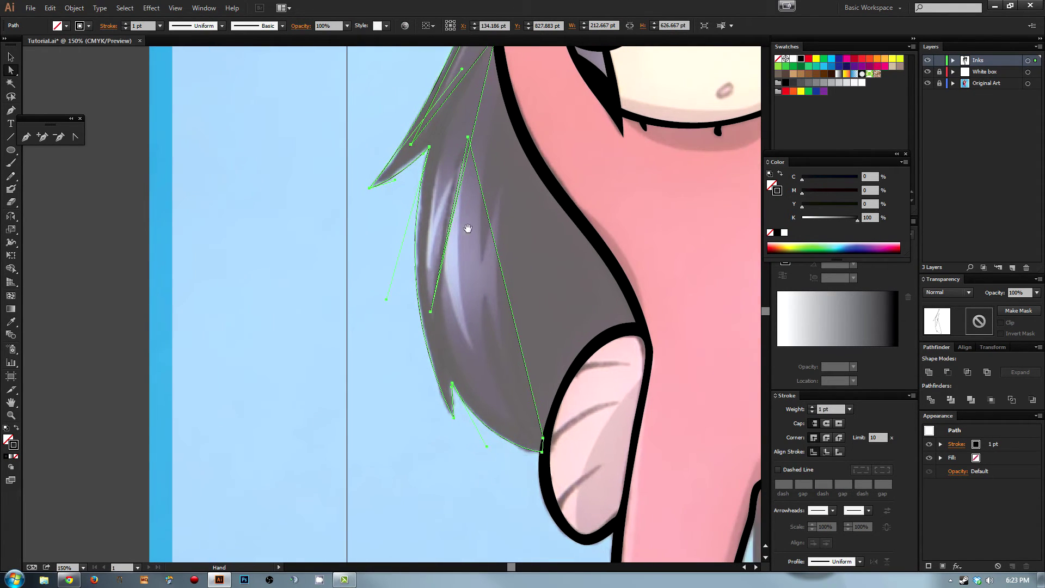
left_click(468, 138)
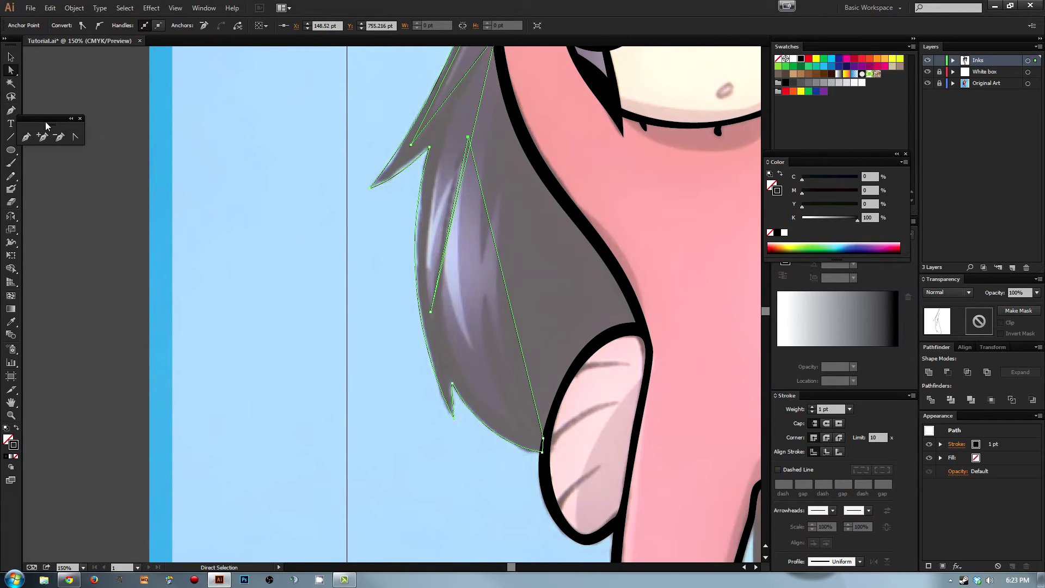
left_click(99, 27)
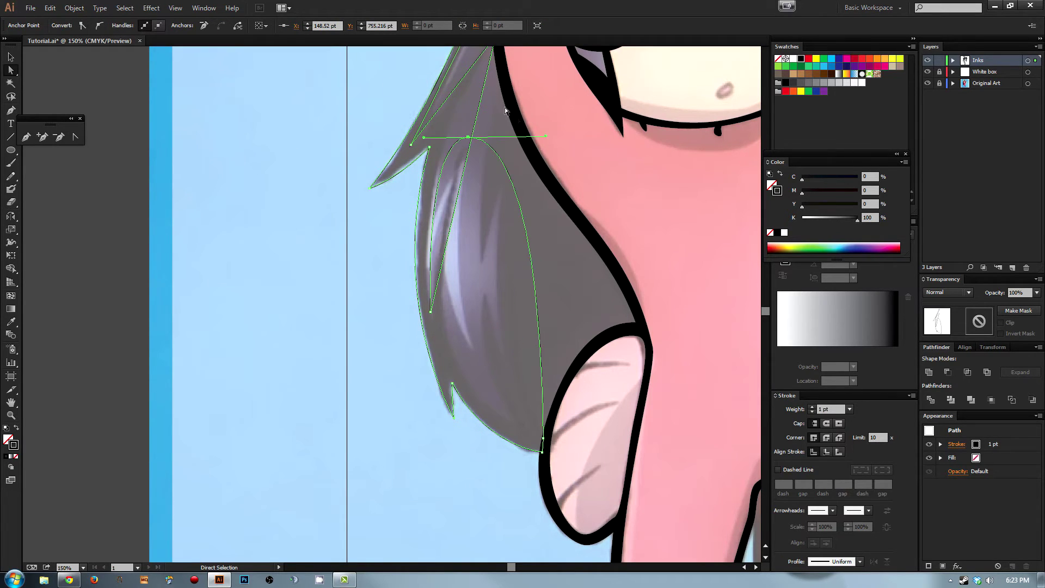
left_click_drag(547, 136, 385, 408)
scroll(413, 381, "up", 4)
scroll(414, 381, "left", 1)
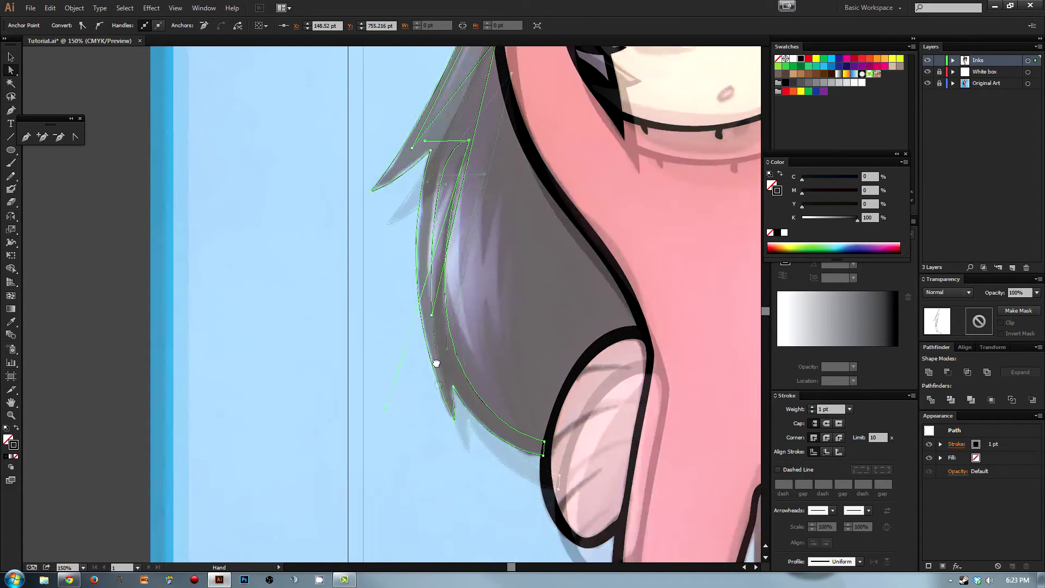
left_click_drag(526, 369, 517, 308)
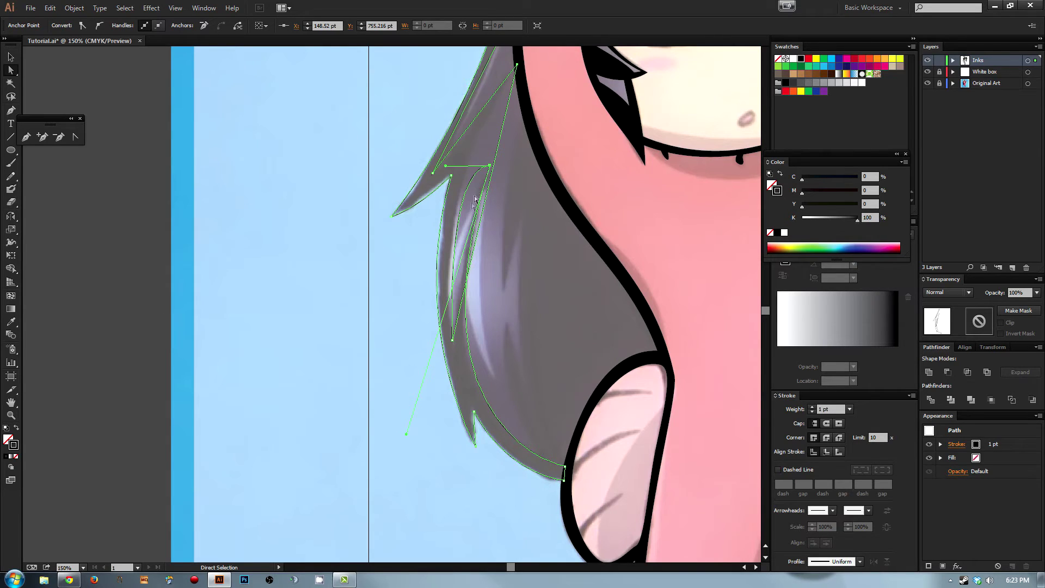
left_click_drag(445, 165, 448, 334)
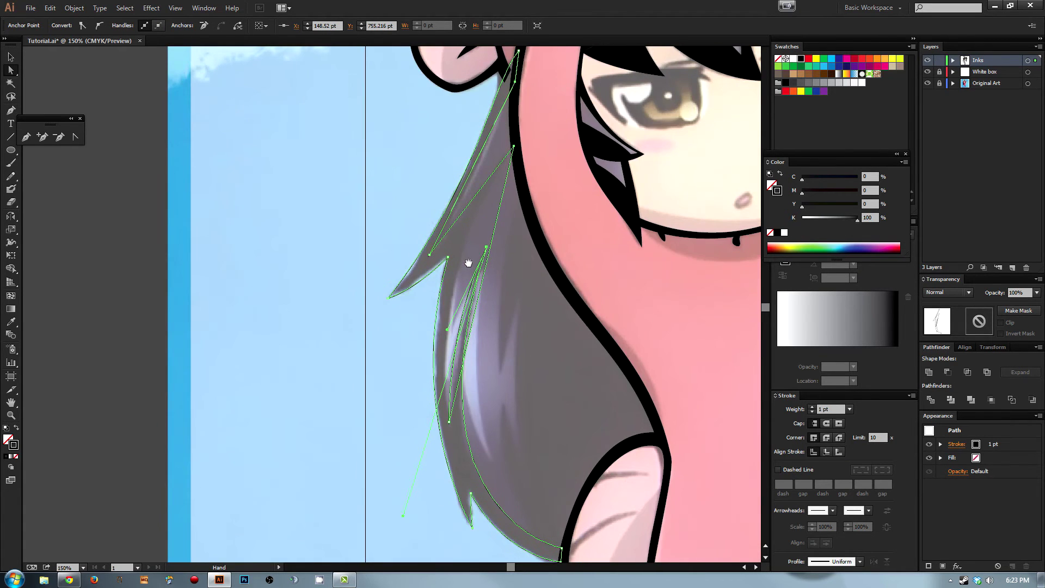
Step: Move the inner hair anchor at the arm slightly upward and compare the outline with the art by temporarily hiding the White box layer
left_click_drag(514, 147, 513, 135)
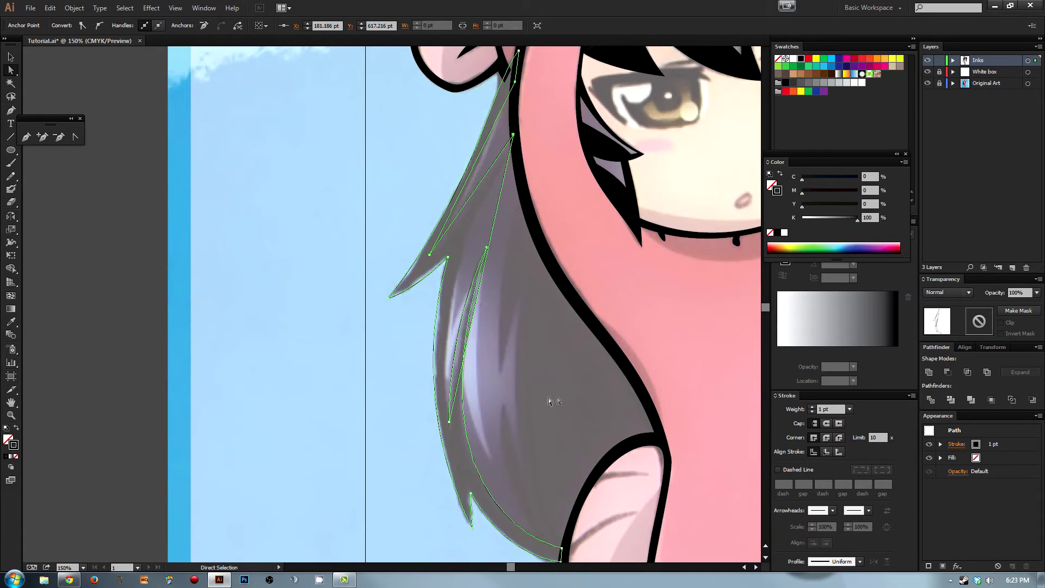
left_click(928, 72)
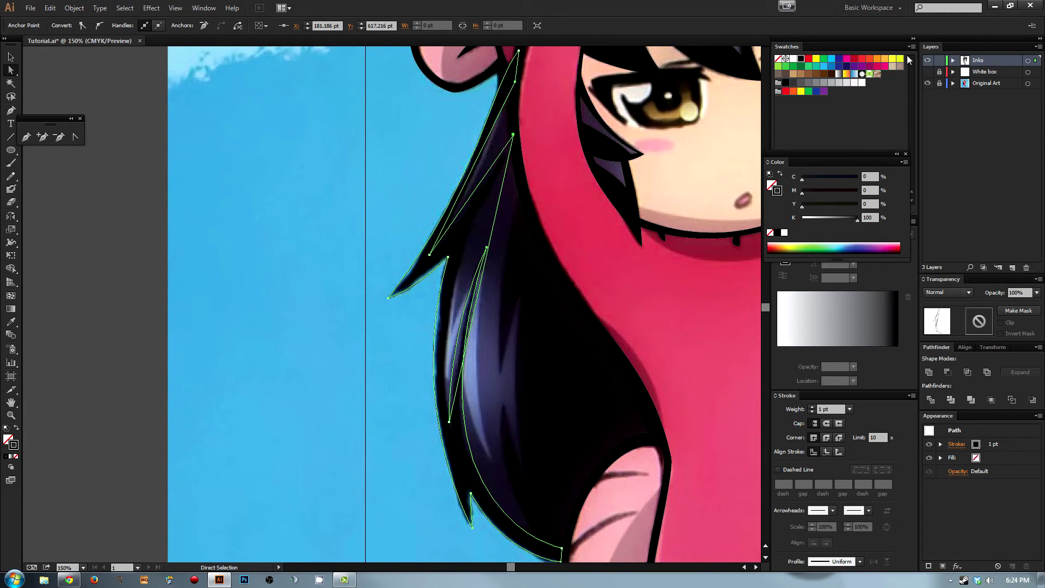
left_click(928, 72)
Step: Convert the inner hair anchor at the arm's edge to smooth and shape both handles to curve the adjoining strand edges
scroll(576, 217, "up", 1)
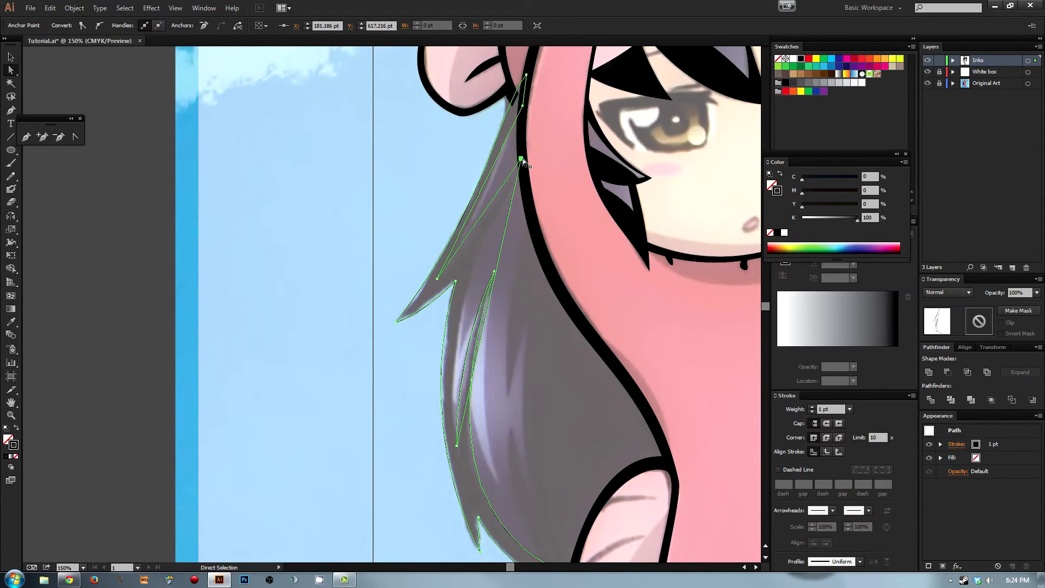
left_click(99, 25)
left_click_drag(589, 187, 431, 320)
left_click(485, 181, "alt")
left_click_drag(492, 146, 467, 325)
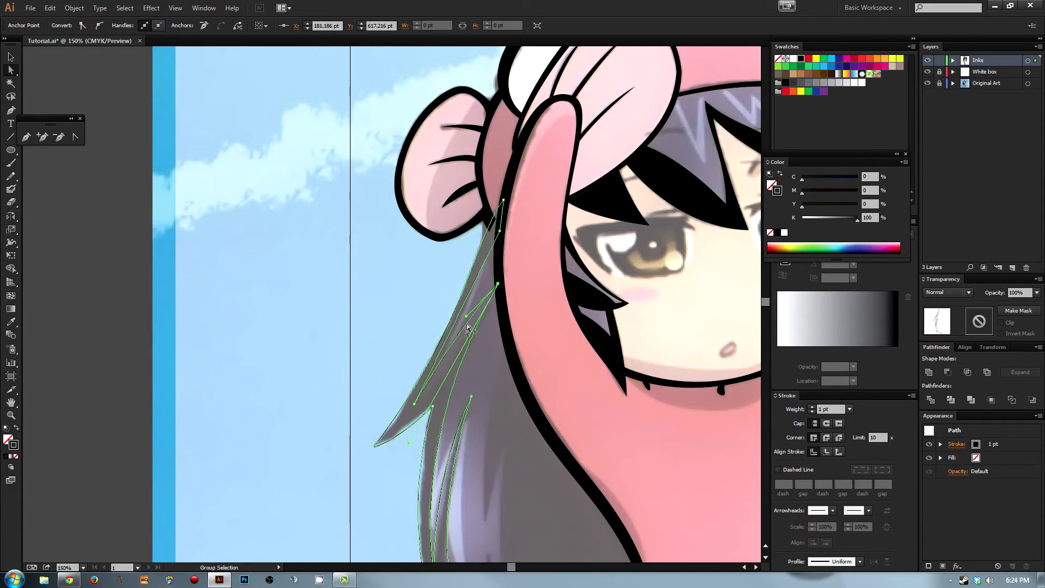
Step: Convert the lower tip anchor of the upper strand's inner gap to smooth and pull both handles up along the hair highlight
left_click(416, 405)
left_click(99, 25)
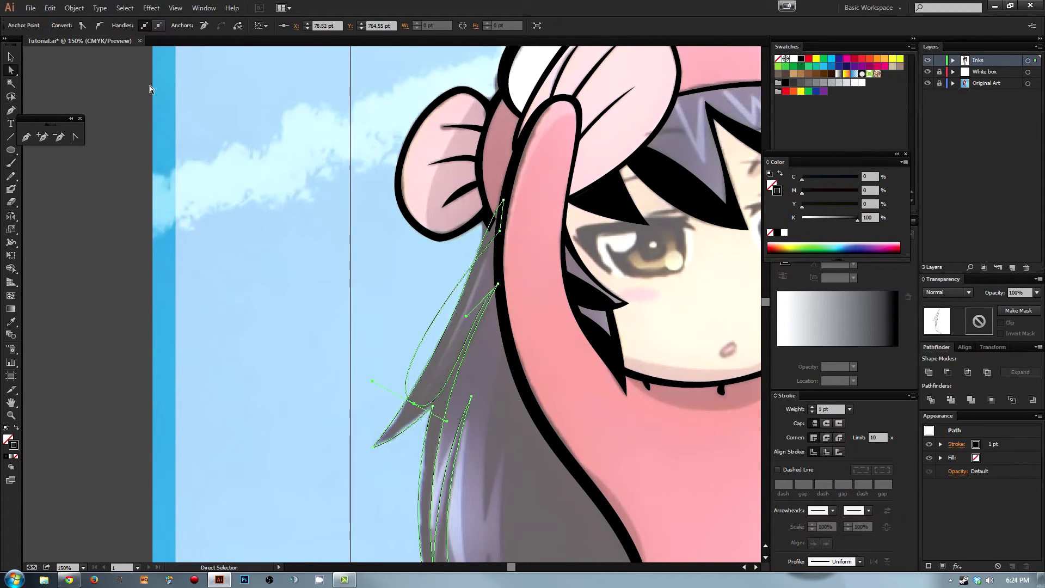
left_click_drag(447, 425, 446, 361)
left_click(468, 324)
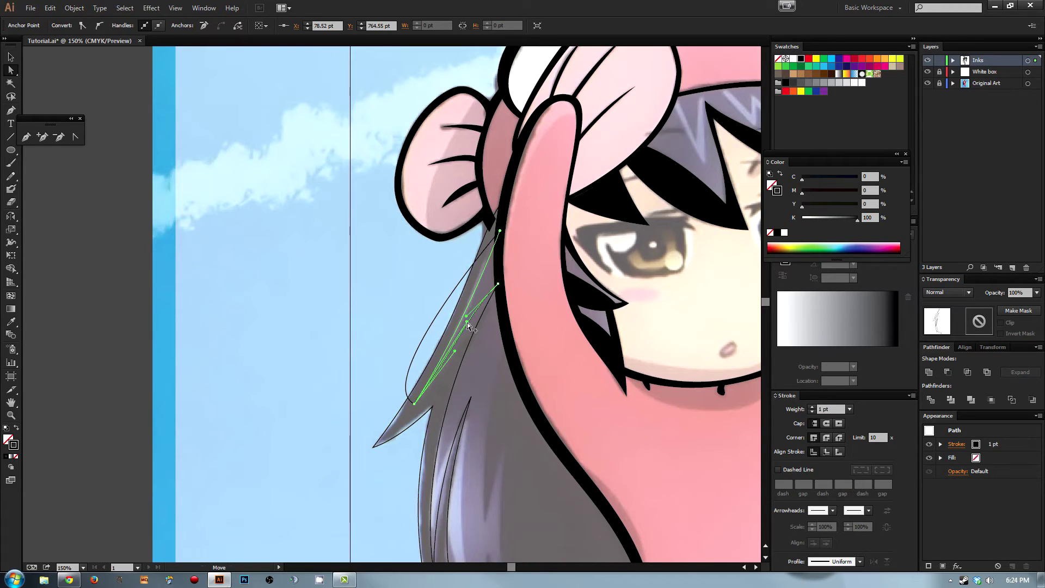
left_click(476, 298, "shift")
Step: Bend the gap edge from its upper anchor beside the arm and turn the hair outline into a solid black fill
left_click(499, 231)
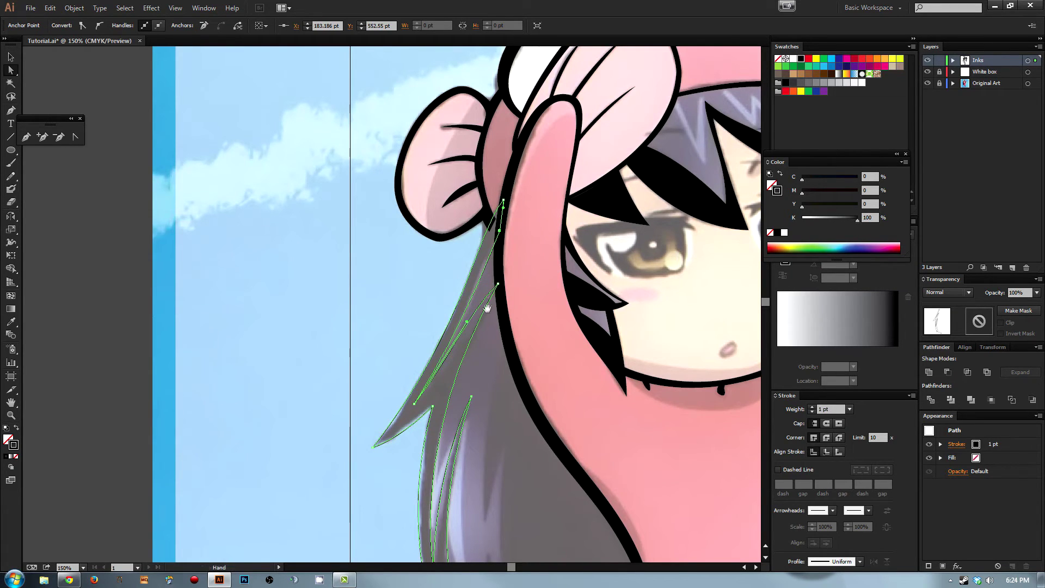
scroll(487, 283, "down", 2)
left_click_drag(471, 294, 469, 294)
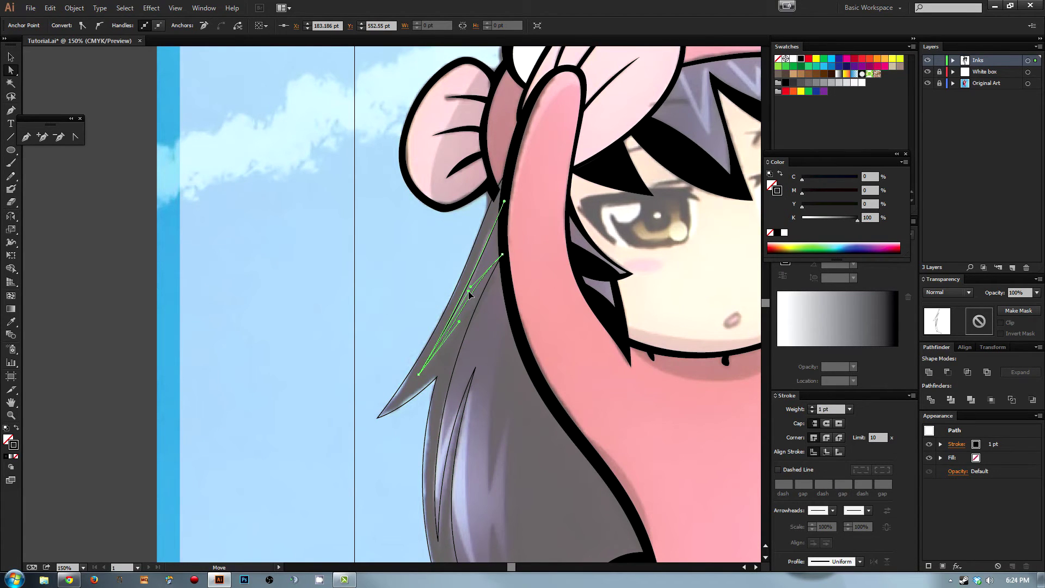
left_click(390, 329)
scroll(439, 331, "down", 10)
mouse_move(438, 330)
left_mouse_down()
mouse_move(438, 197)
mouse_move(449, 384)
mouse_move(452, 343)
left_mouse_up()
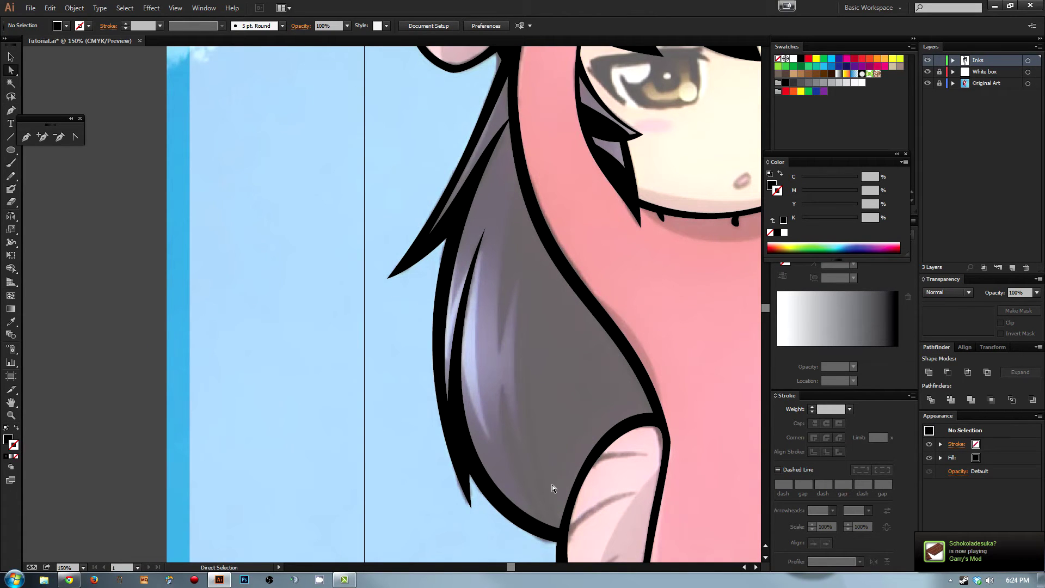
Step: Refine the handle inside the upper strand's narrow gap so its edge curves more closely along the art
left_click_drag(466, 153, 449, 230)
left_click(440, 217)
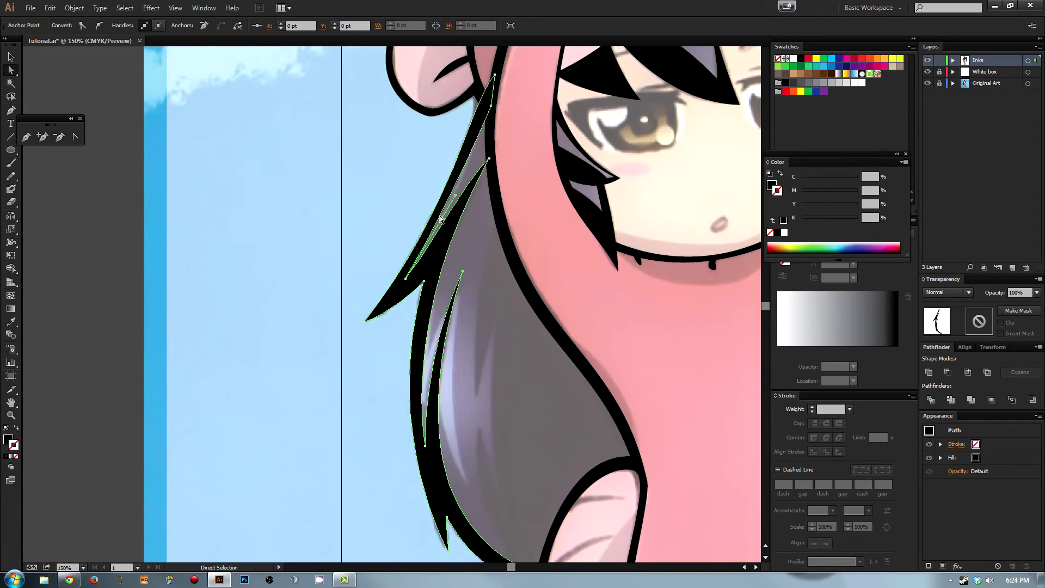
left_click(492, 106)
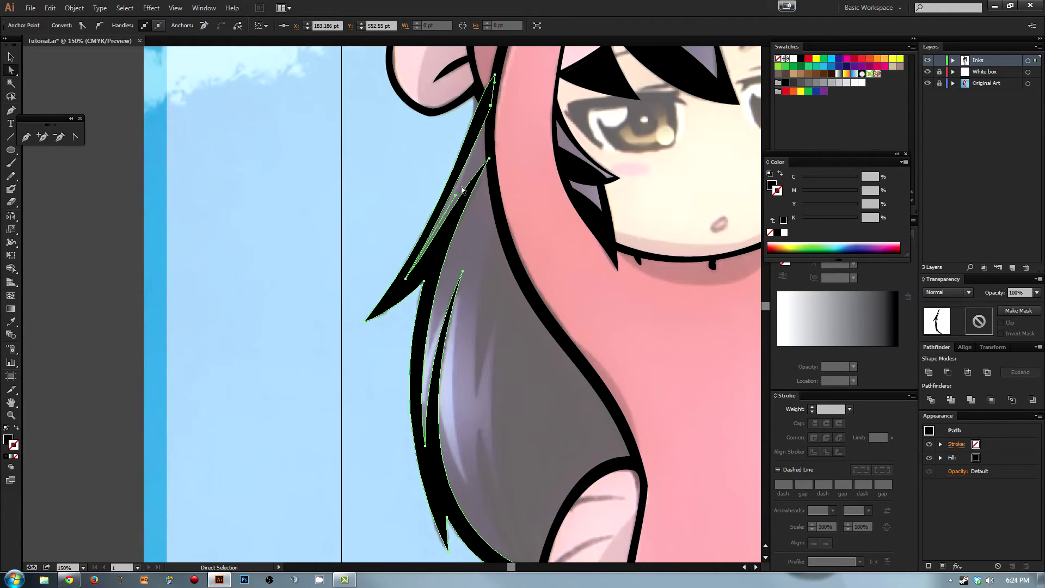
left_click_drag(457, 196, 456, 208)
left_click(427, 181)
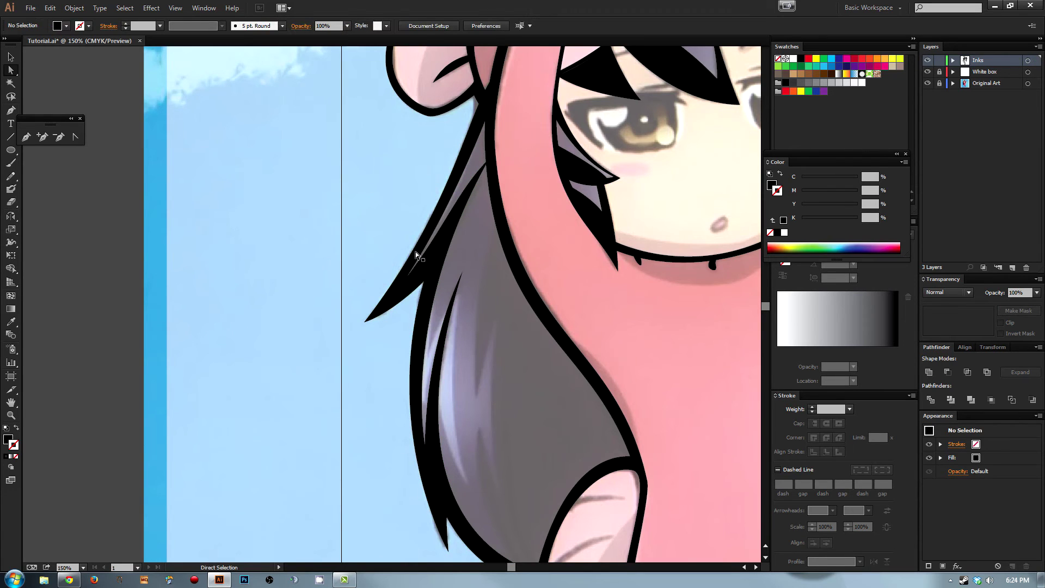
Step: Start the inner hair shadow with the Pen tool, placing straight-sided spikes from the hair's bottom edge up to the arm
scroll(441, 250, "up", 5)
scroll(466, 345, "down", 3)
left_click_drag(543, 366, 490, 321)
key("p")
left_click(476, 507)
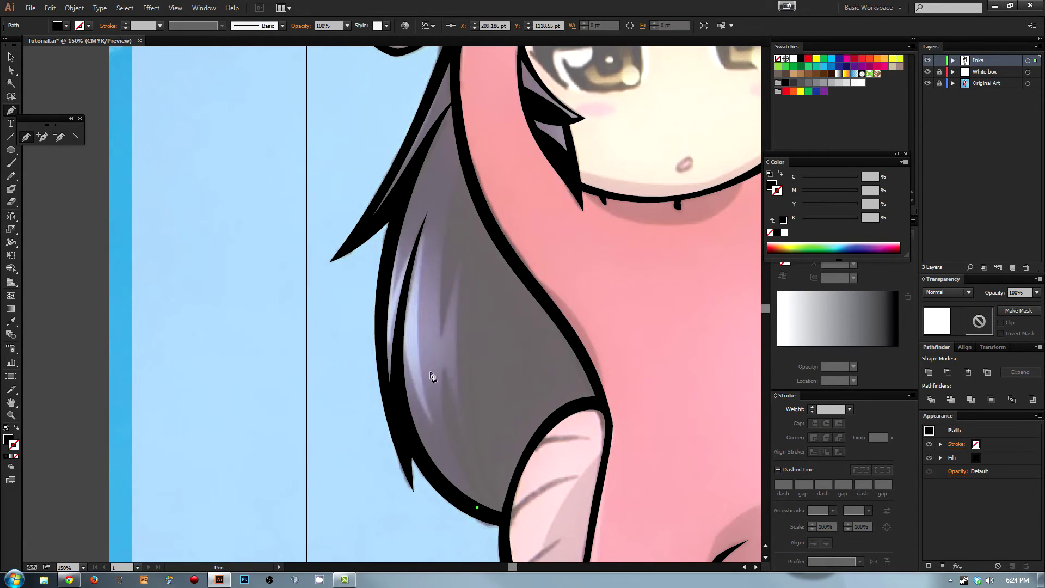
left_click(443, 370)
left_click(474, 455)
left_click(476, 507)
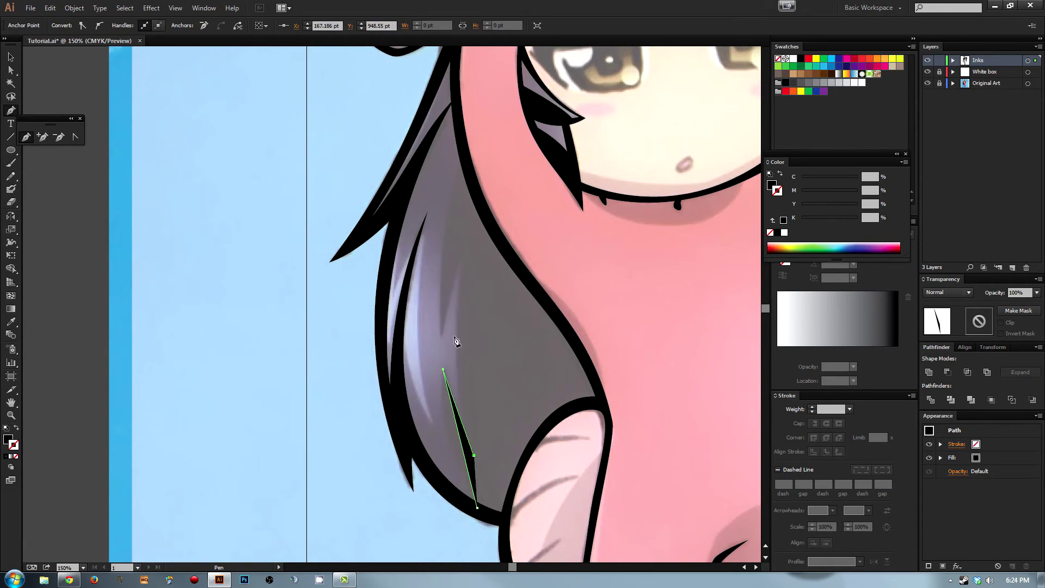
left_click(461, 254)
left_click(440, 336)
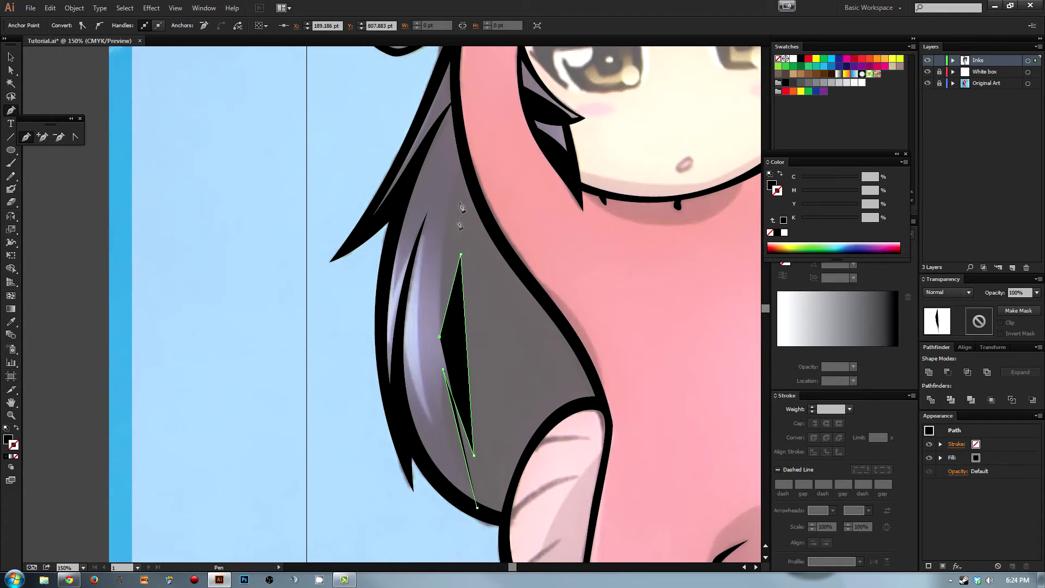
left_click(461, 147)
Step: Trace the hair shadow's remaining edge down the body and around the fin as an unfilled outline, and close the path
left_click_drag(520, 276, 559, 316)
left_click_drag(601, 405, 581, 403)
key("shift+x")
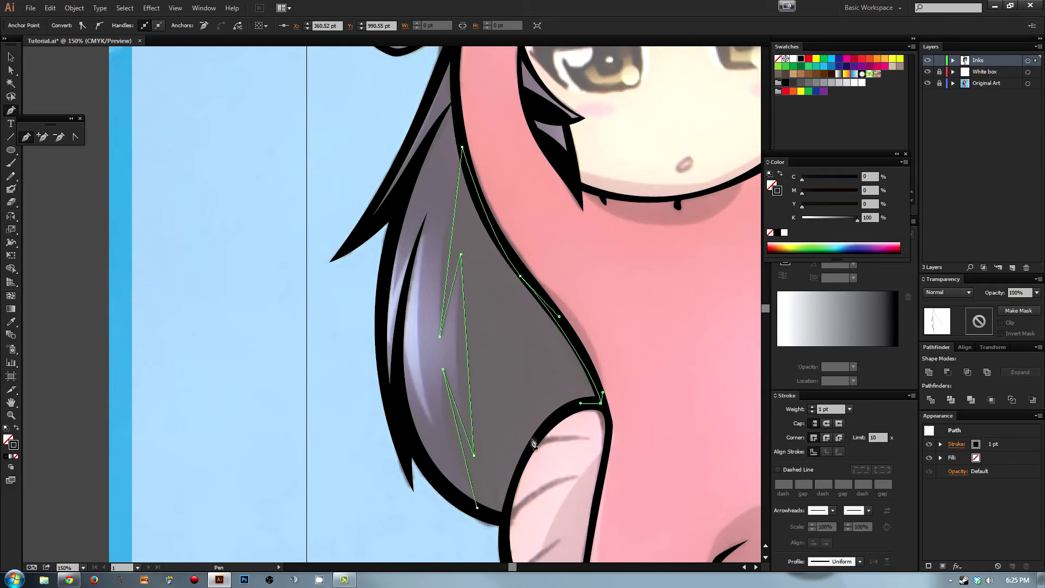
left_click_drag(530, 451, 511, 484)
left_click_drag(505, 520, 479, 516)
left_click(478, 511)
Step: Convert the lower spike's tip anchor in the hair shadow to smooth and shape both handles to curve the spike's edges
key("a")
left_click(450, 375)
left_click(99, 25)
left_click_drag(415, 382, 442, 445)
left_click_drag(472, 370, 459, 424)
Step: Convert the upper spike's tip anchor in the hair shadow to smooth and drop its handles to curve the adjoining edges
left_click(467, 261)
left_click(83, 25)
left_click_drag(518, 264, 455, 302)
key("alt")
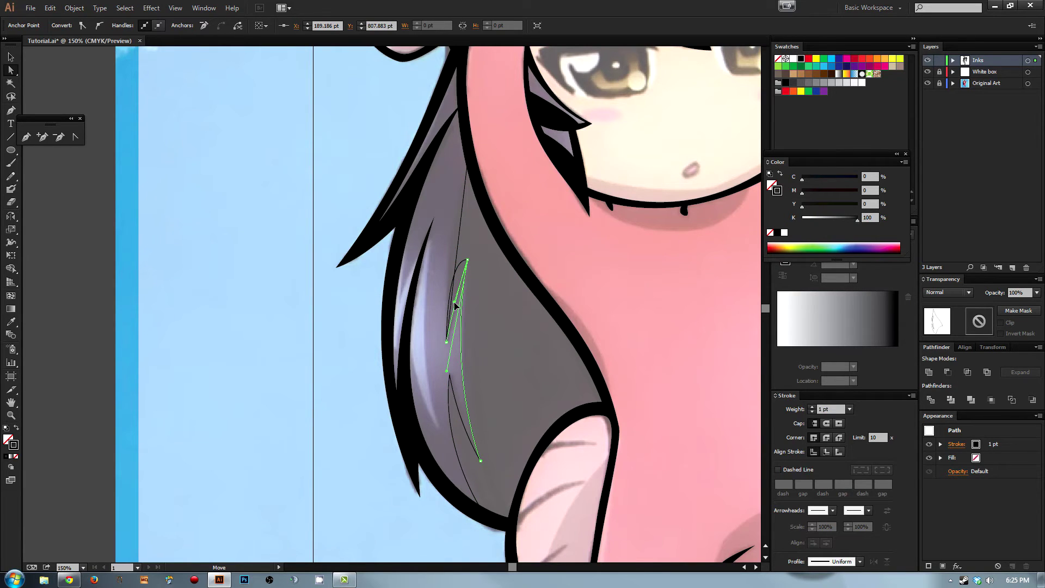
Step: Convert the hair shadow's top anchor at the arm to smooth and aim its handles down the strand and the body edge
left_click(468, 153)
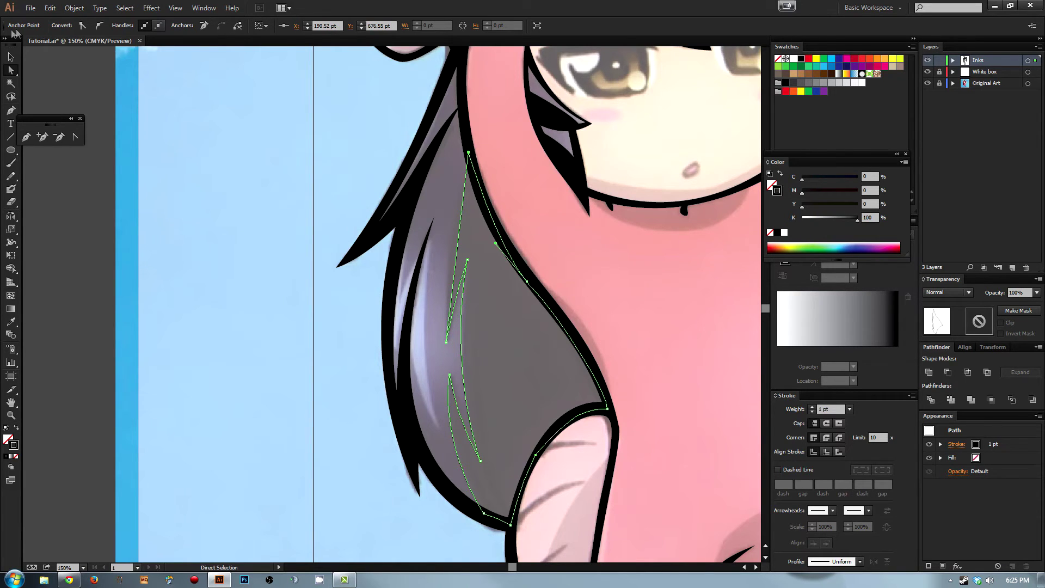
left_click(99, 25)
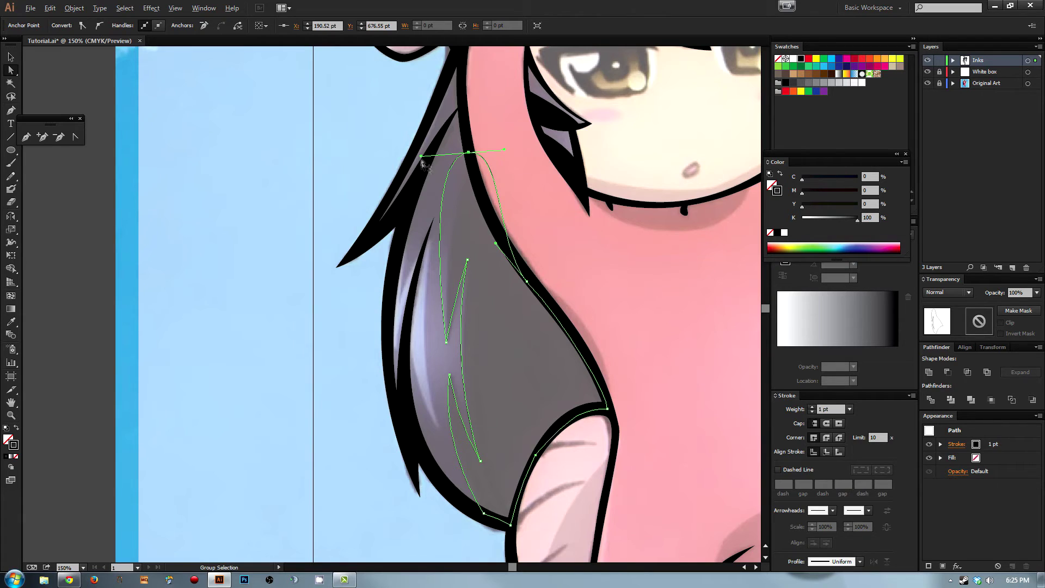
left_click_drag(420, 157, 440, 233)
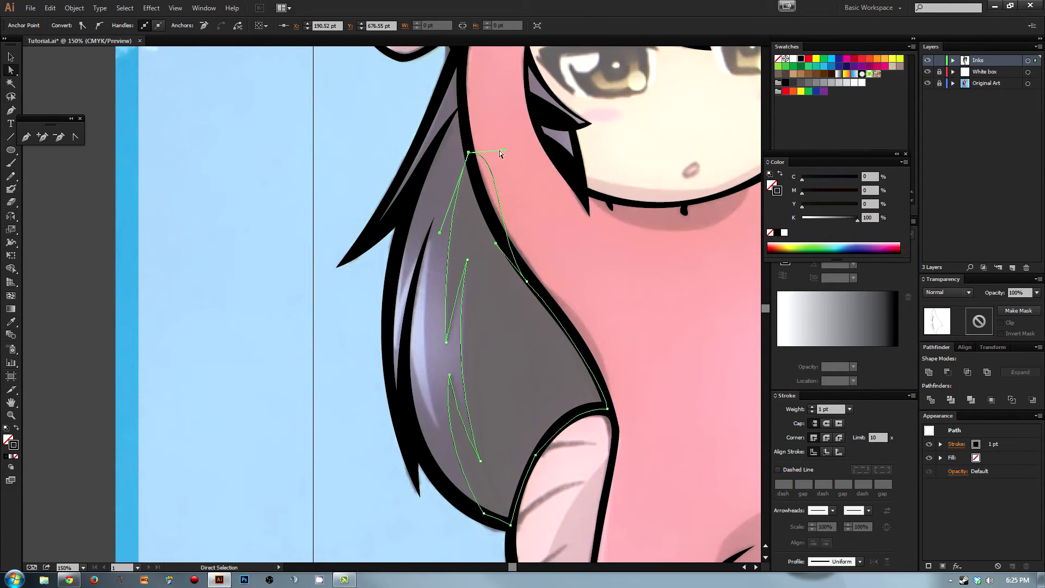
left_click_drag(505, 153, 483, 182)
key("ctrl+shift+a")
Step: Fine-tune the upper spike's curve and fill the inner hair shadow with solid black
mouse_move(477, 285)
left_mouse_down()
mouse_move(481, 248)
mouse_move(462, 285)
left_mouse_up()
left_click(474, 256)
key("shift+x")
key("ctrl+shift+a")
Step: Review the inked figure as a whole, temporarily hiding the Original Art layer to examine the linework alone
key("ctrl+minus")
key("ctrl+minus")
key("ctrl+minus")
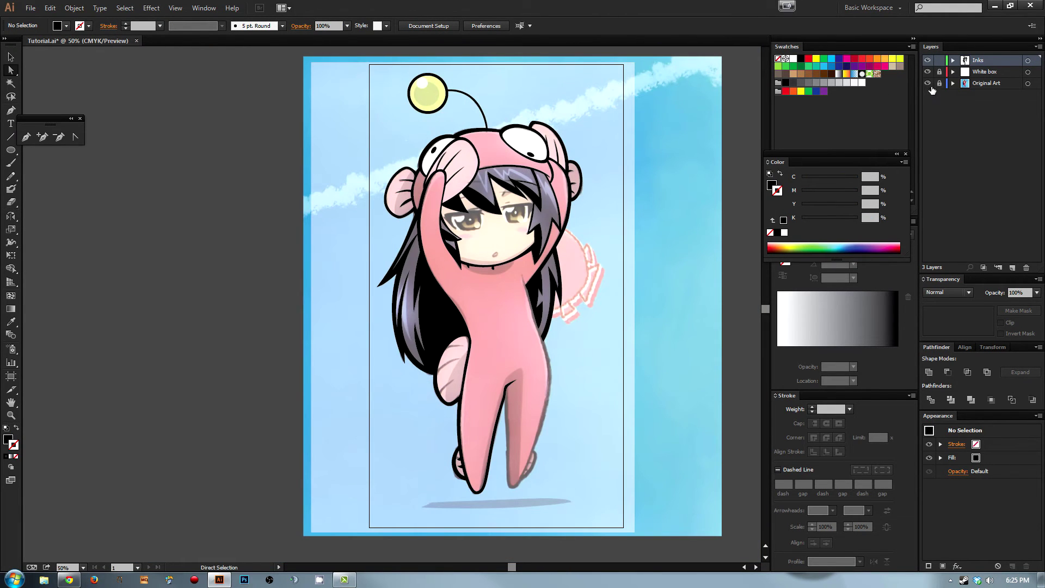
left_click(927, 83)
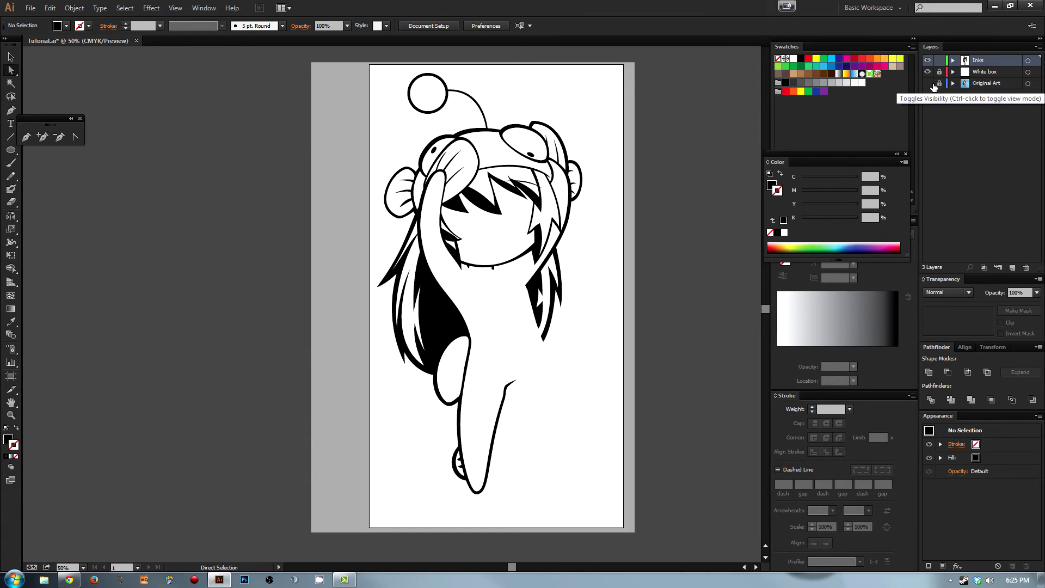
left_click(933, 86)
key("ctrl+plus")
key("ctrl+plus")
key("ctrl+plus")
left_click_drag(556, 392, 450, 299)
key("ctrl+minus")
key("ctrl+minus")
left_click_drag(513, 268, 433, 287)
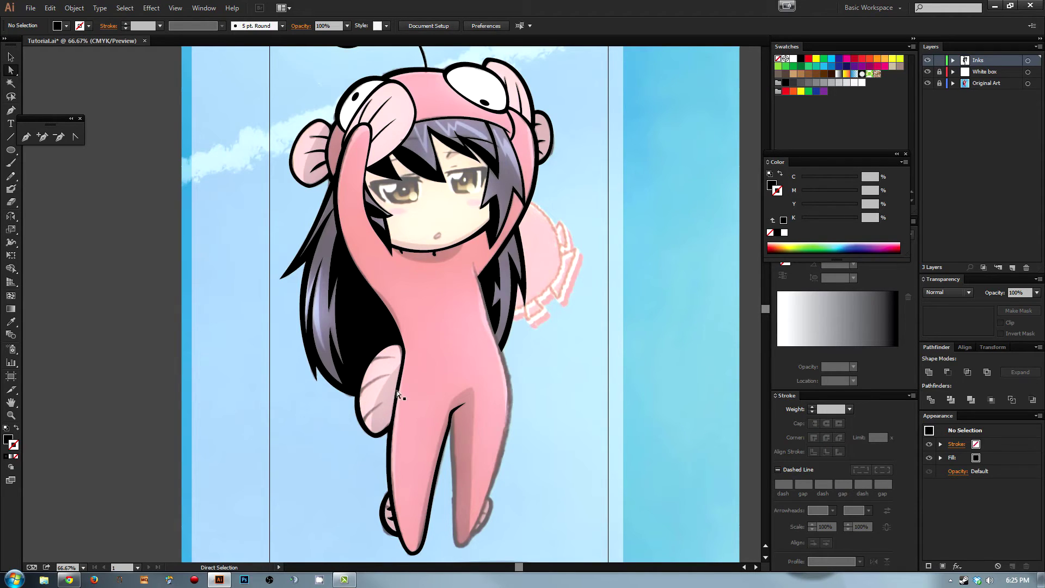
Step: Draw the middle crease of the hip fin with the Pen tool as a curved, tapered black shape starting at the body outline
key("z")
left_click_drag(318, 297, 490, 484)
left_click_drag(395, 212, 399, 225)
key("p")
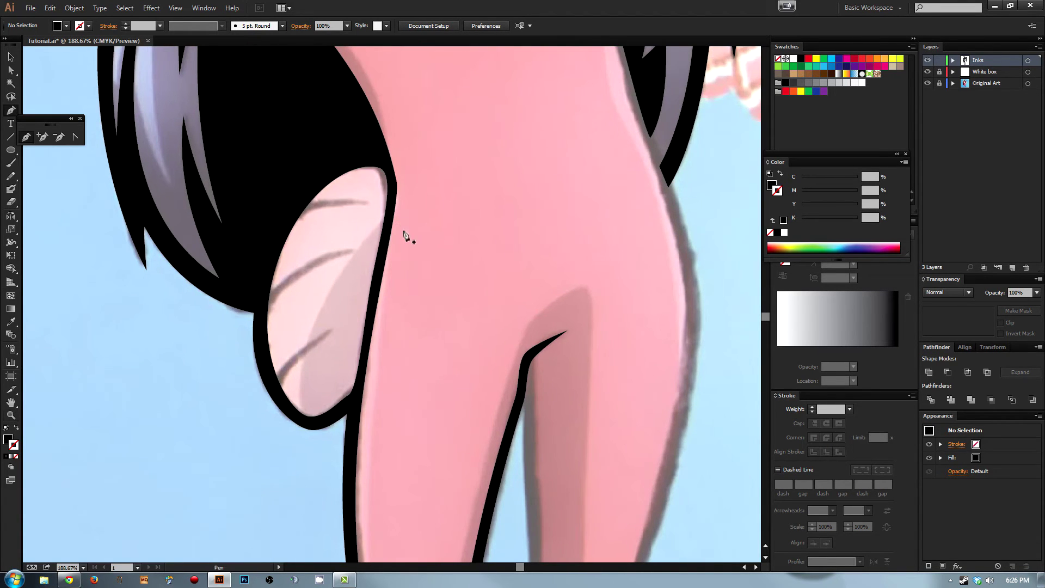
left_click(381, 252)
left_click_drag(286, 291, 240, 338)
left_click(285, 291)
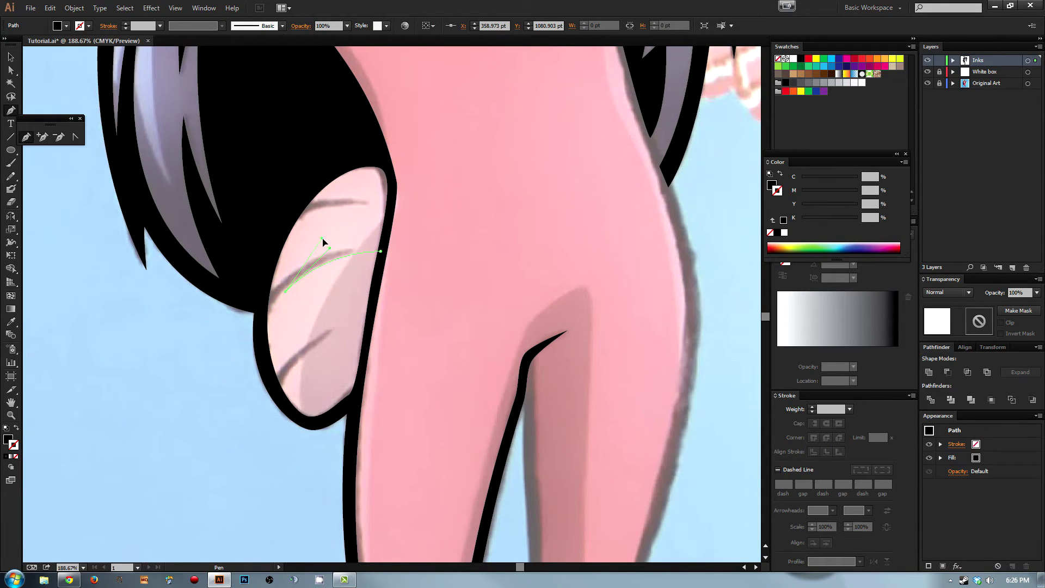
left_click(381, 251)
left_click_drag(385, 248, 383, 254)
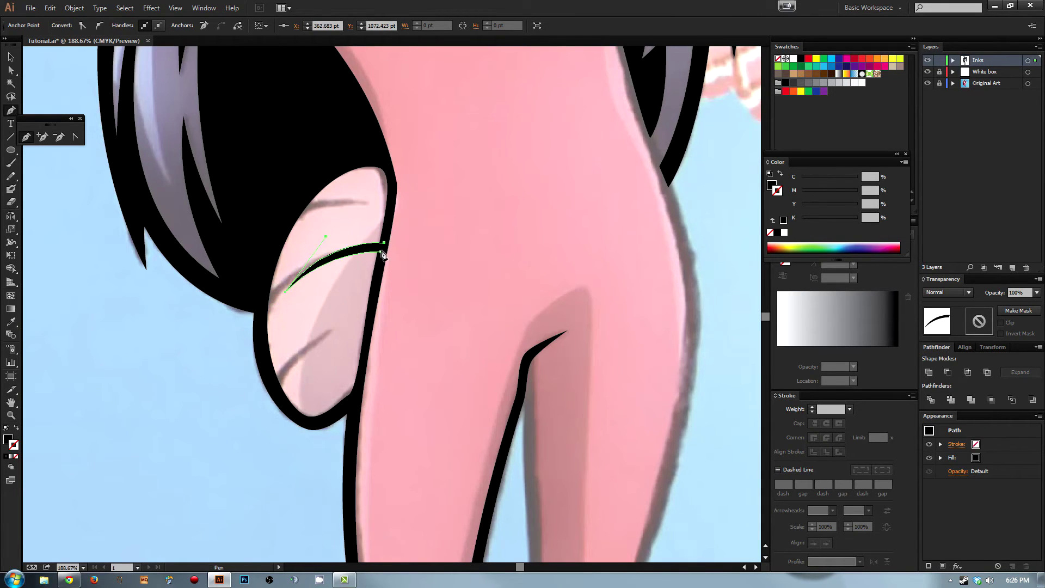
Step: Draw the hip fin's upper crease as a curved, tapered black shape starting at the body outline
left_click(388, 208)
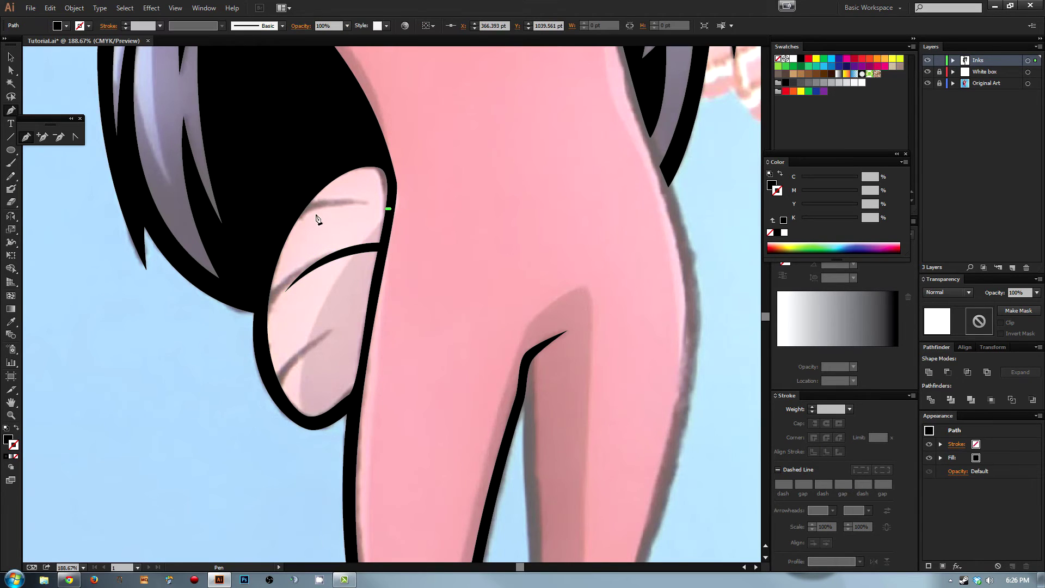
left_click(263, 232)
left_click(392, 205)
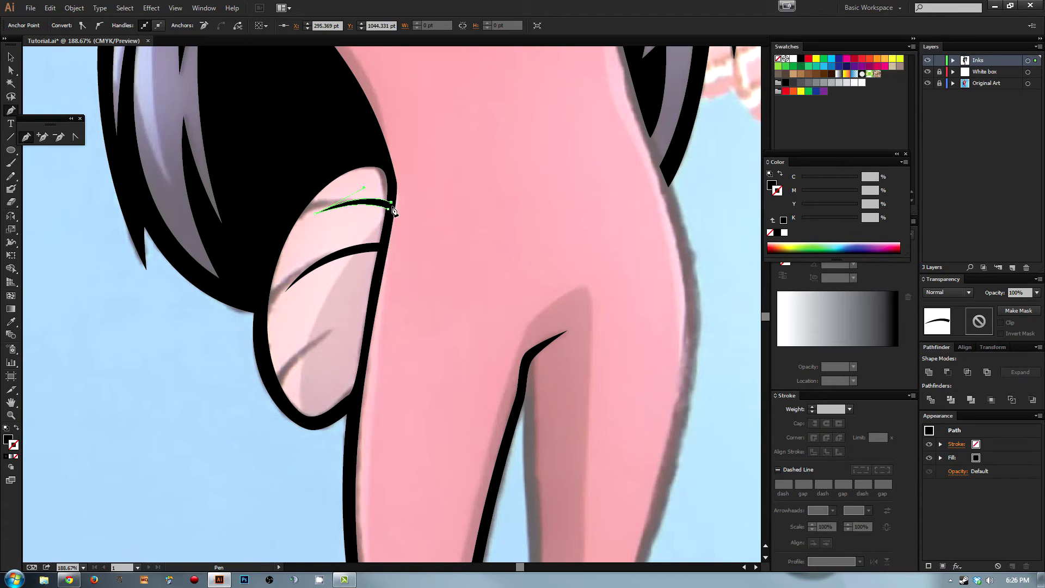
Step: Draw the hip fin's lower crease as a curved, tapered black shape from the body outline and deselect it
scroll(385, 210, "down", 2)
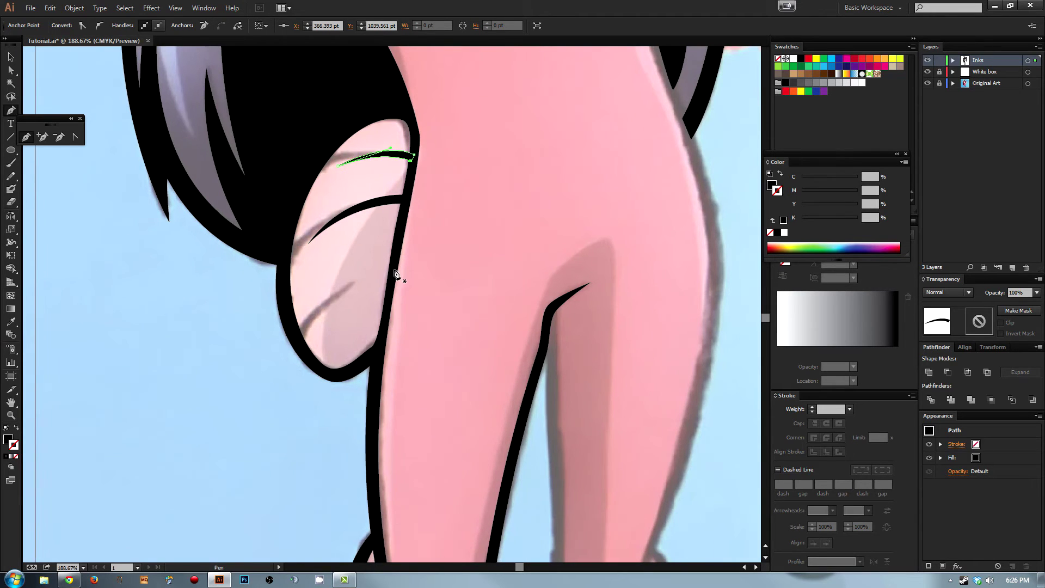
left_click(393, 269)
left_click_drag(313, 315, 289, 358)
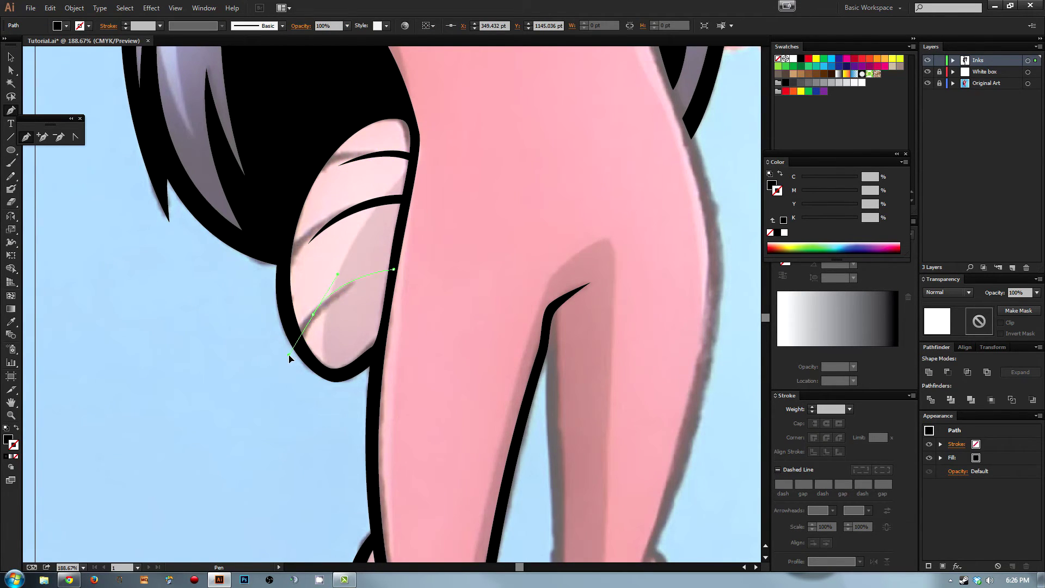
left_click(393, 270)
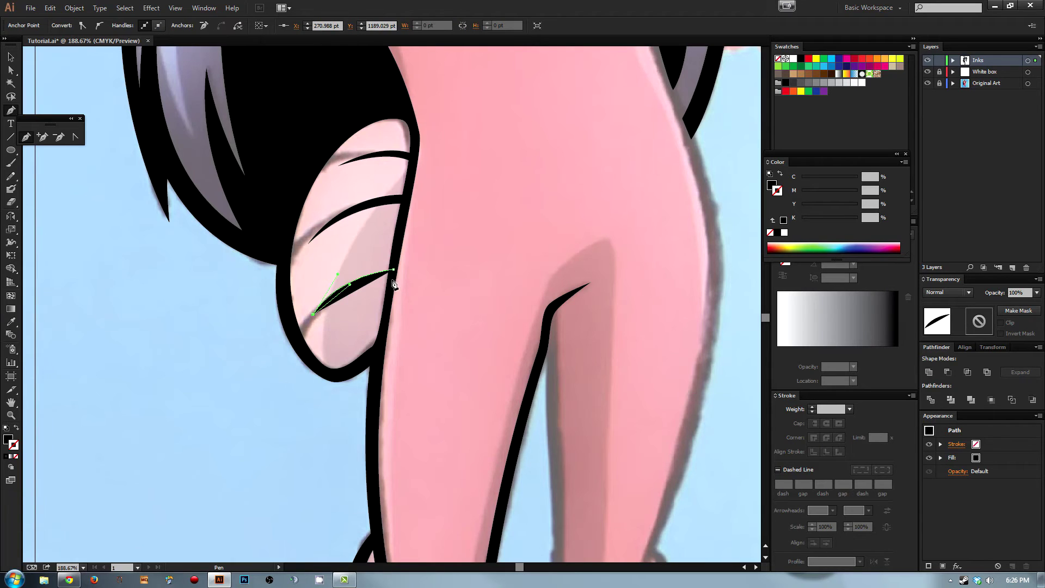
left_click_drag(393, 284, 394, 278)
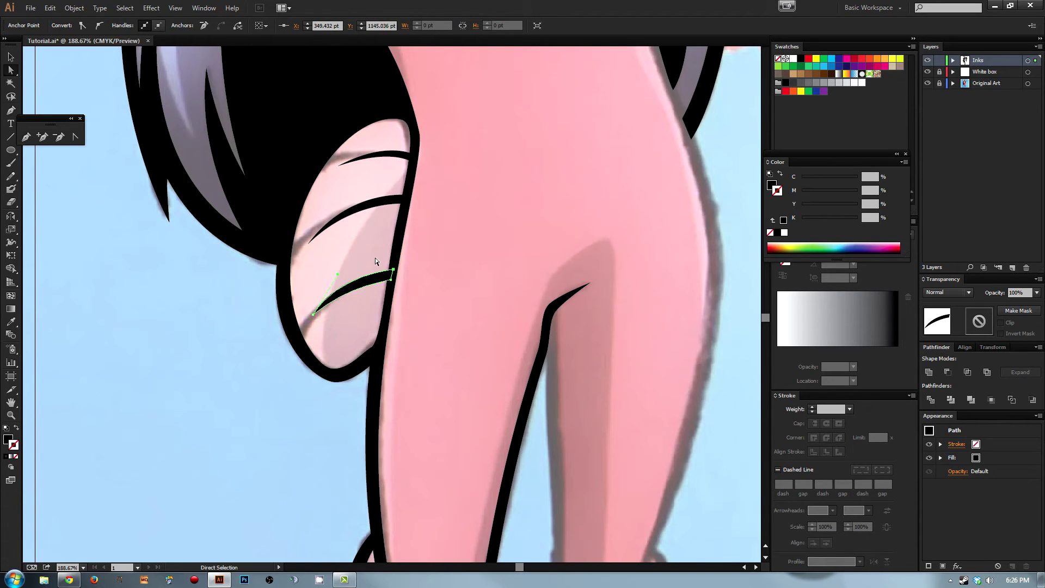
left_click(374, 257, "ctrl")
Step: Examine the full inked figure with the Original Art layer hidden, and show the layer again
key("ctrl+minus")
key("ctrl+minus")
key("ctrl+minus")
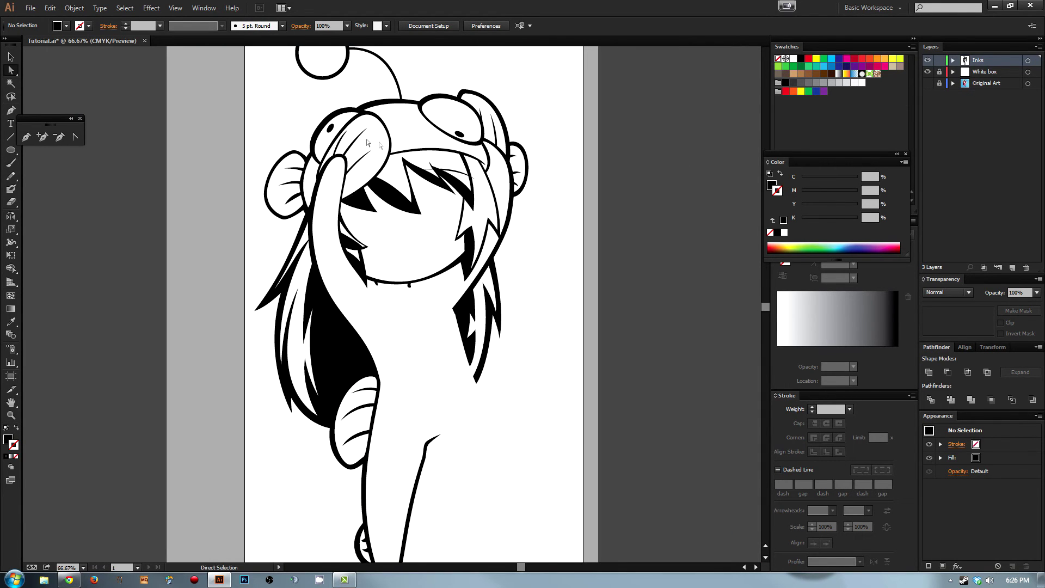
scroll(318, 209, "down", 5)
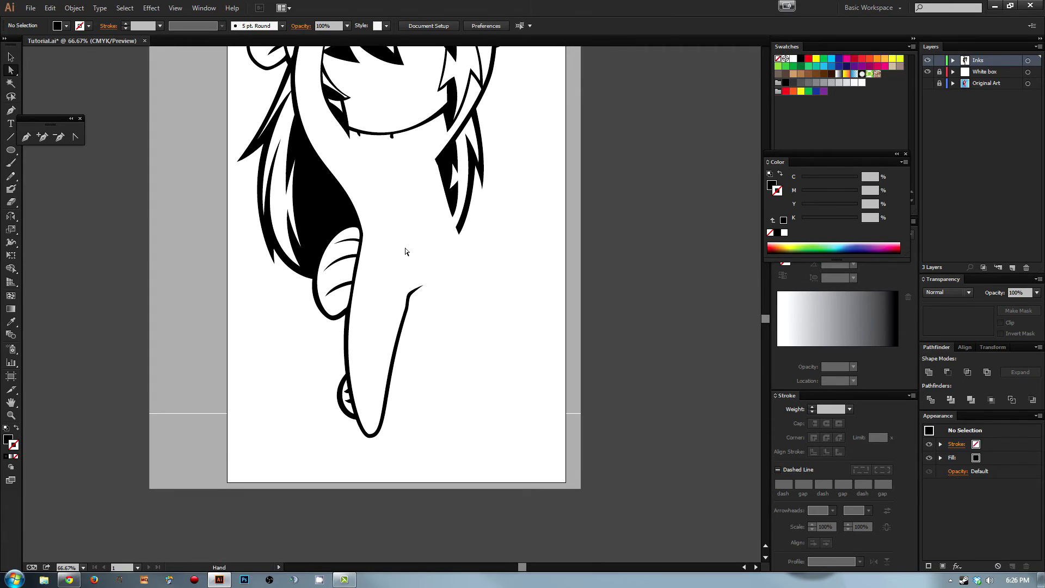
key("space")
left_click_drag(475, 178, 443, 276)
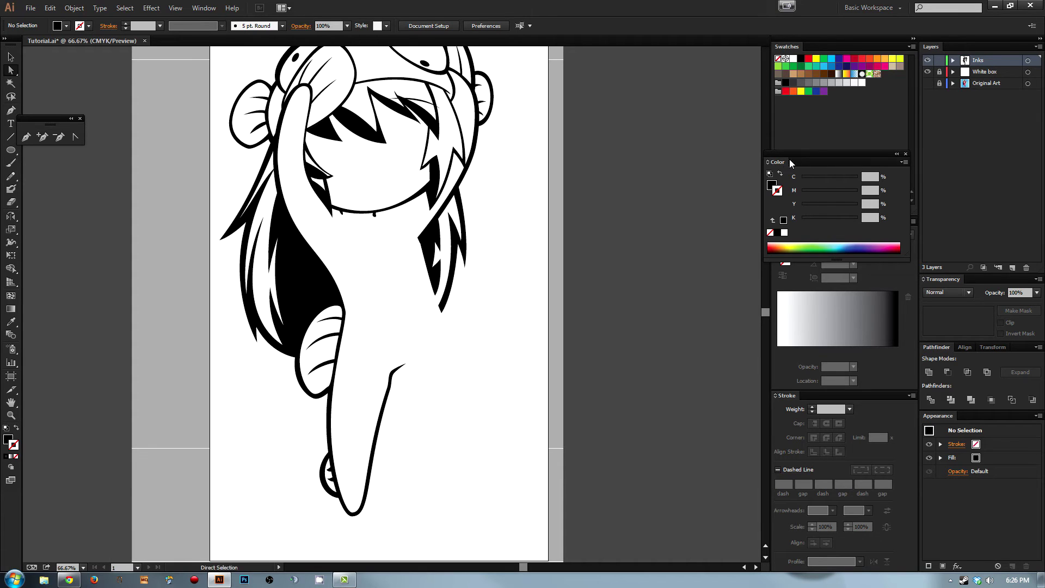
left_click(928, 85)
Step: Start the right-hand leg's outline with the Pen tool, tracing from the crotch down to the foot and up the outer leg
left_click_drag(469, 322, 388, 312)
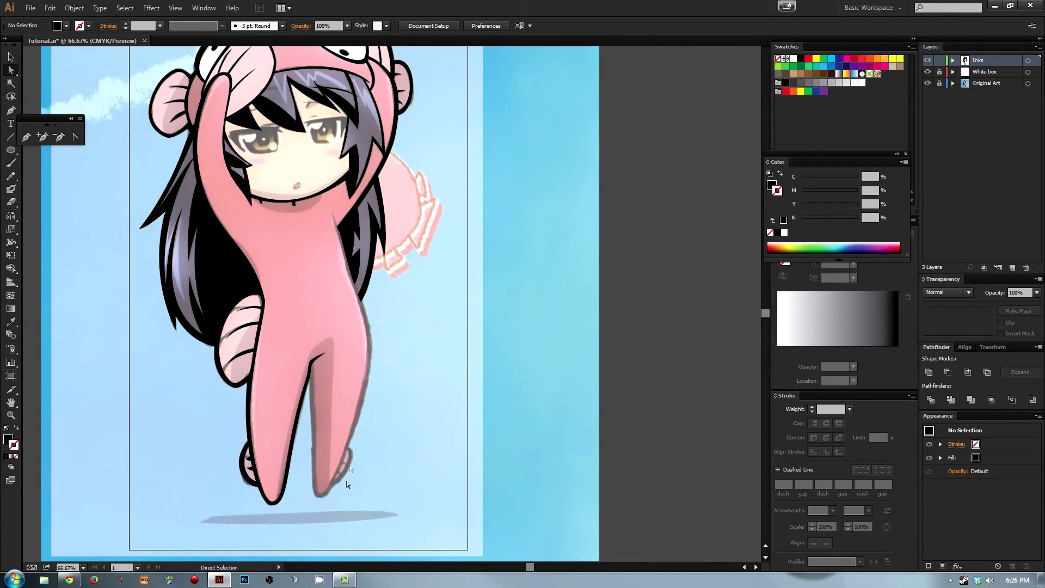
scroll(319, 341, "up", 3)
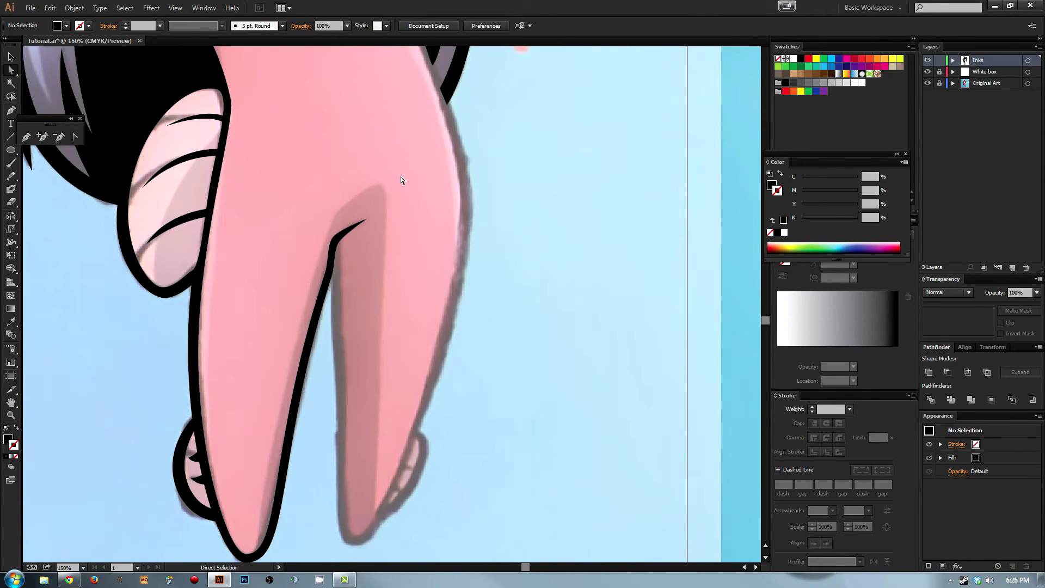
key("p")
left_click(329, 273)
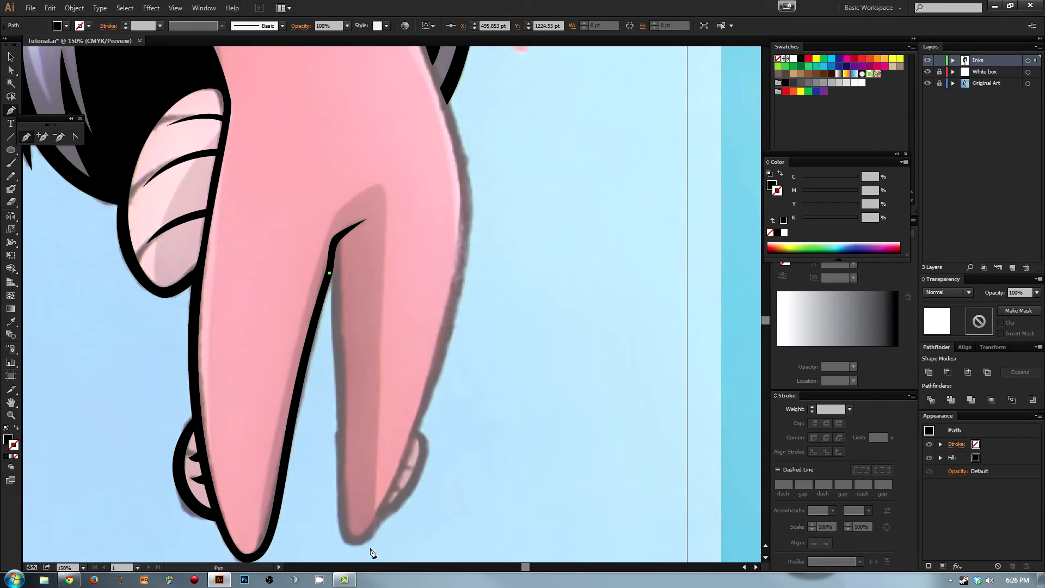
left_click(352, 544)
left_click_drag(492, 333, 389, 488)
left_click(368, 338)
mouse_move(368, 338)
left_mouse_down()
mouse_move(384, 507)
mouse_move(383, 252)
left_mouse_up()
left_click(294, 228)
Step: Continue the right-hand leg's unfilled 1 pt outline along its outer side past the hip to a tip below the armpit
key("shift+x")
key("shift+c")
key("p")
left_click_drag(332, 158, 341, 298)
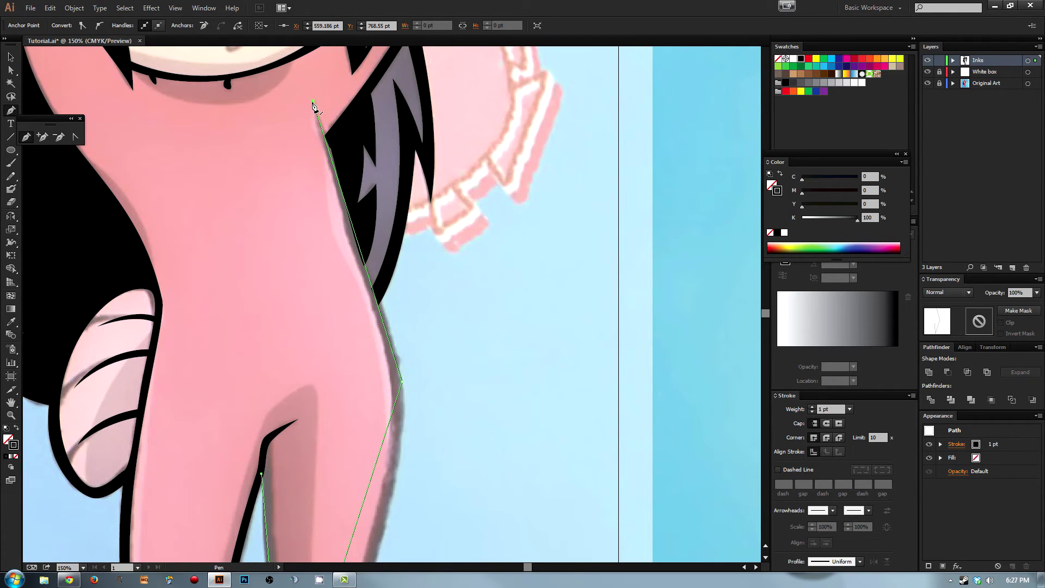
key("a")
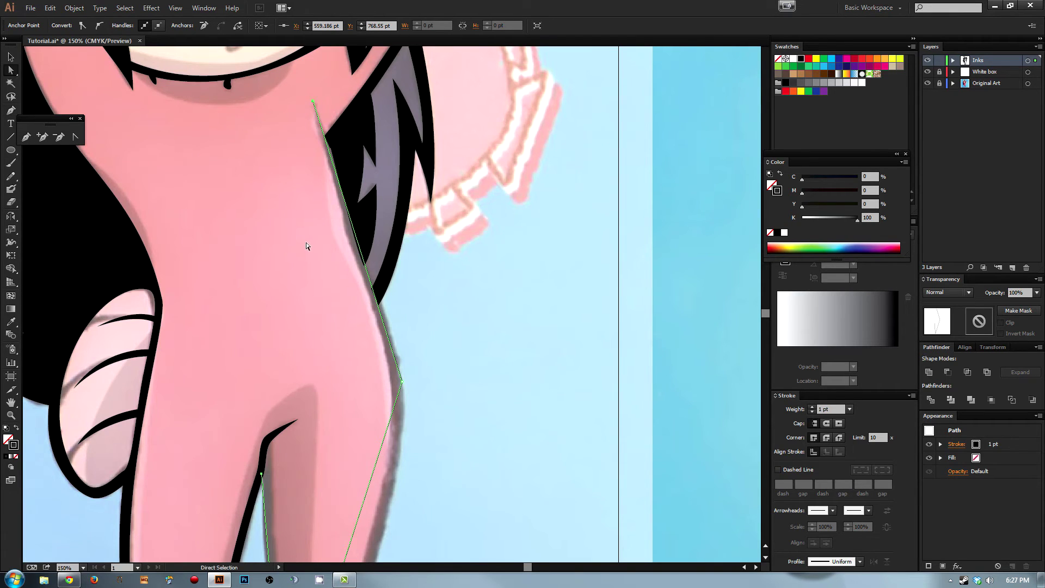
left_click(306, 243)
left_click_drag(432, 373, 376, 398)
key("p")
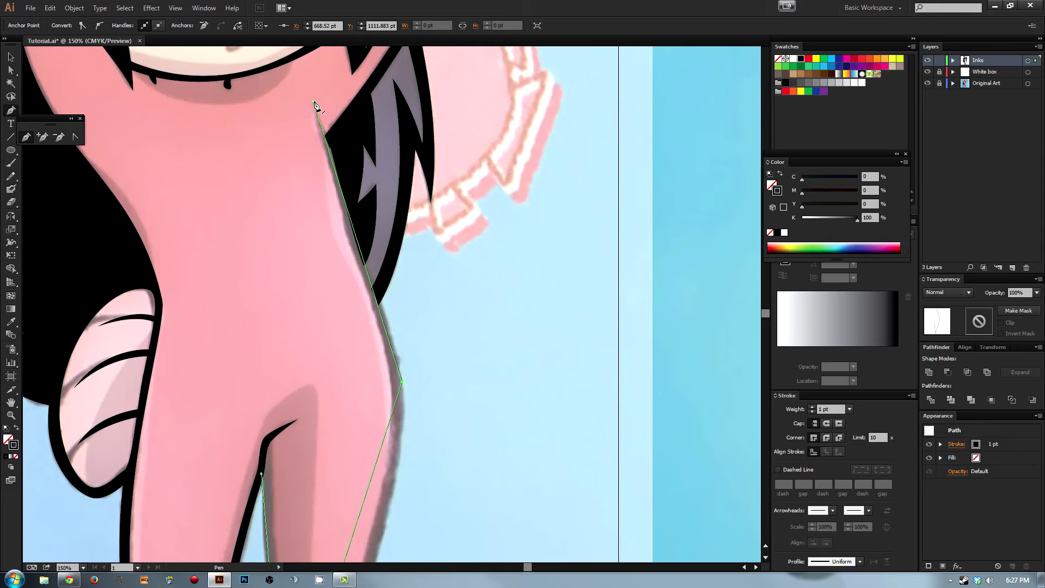
left_click(314, 103)
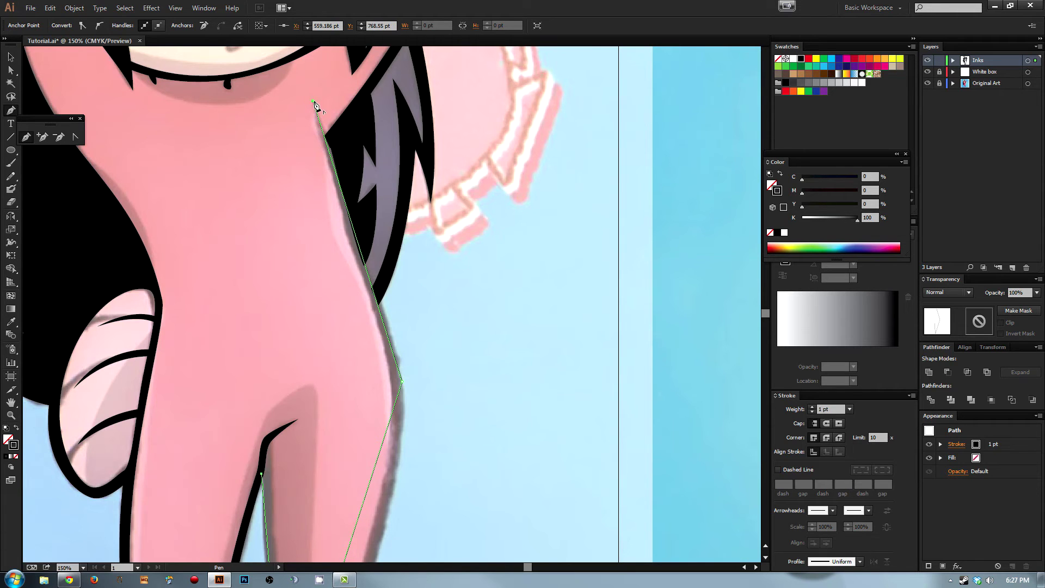
Step: Trace the outline's inner edge from the armpit tip past the hip to the foot and up to the crotch line
left_click(390, 384)
left_click_drag(390, 383, 441, 151)
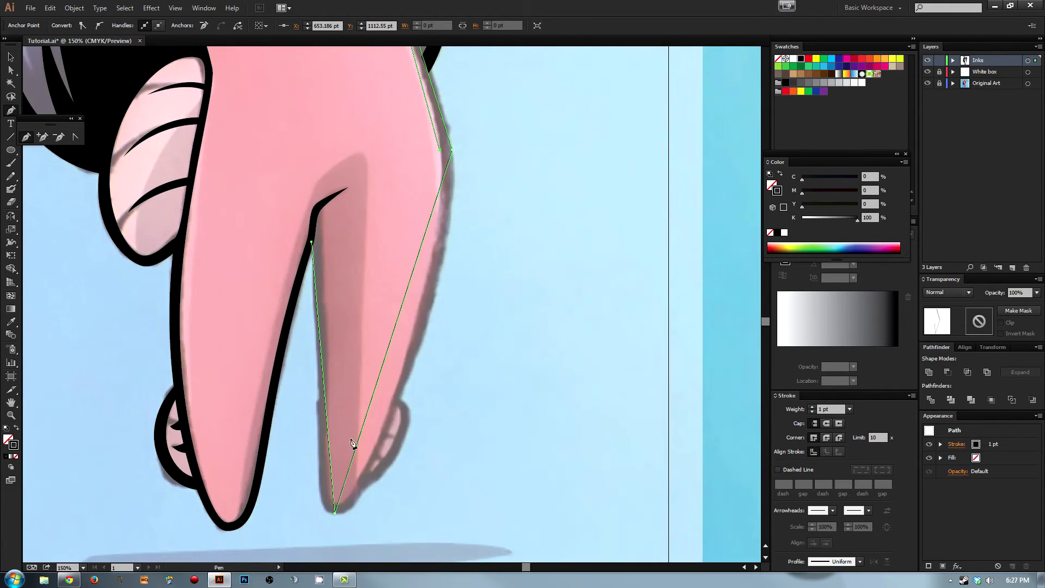
left_click(337, 510)
left_click(321, 205)
key("ctrl+z")
key("ctrl+z")
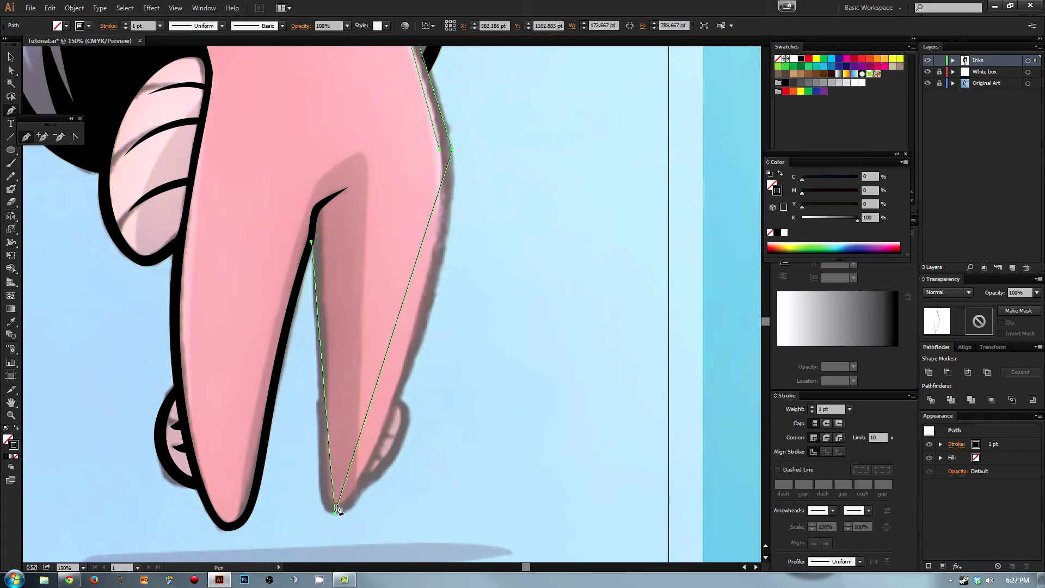
left_click(337, 509)
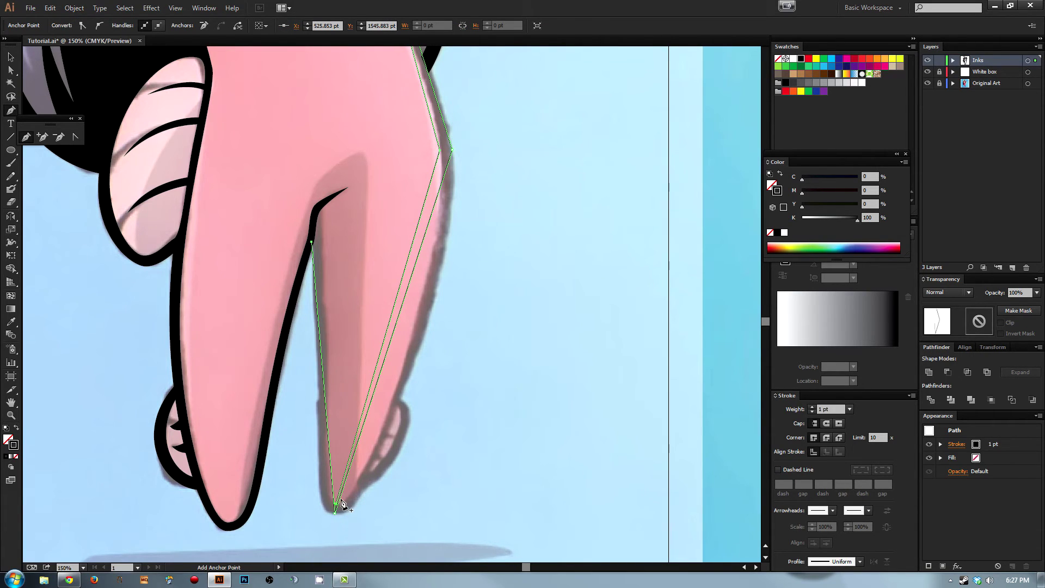
left_click(340, 499)
left_click(340, 501)
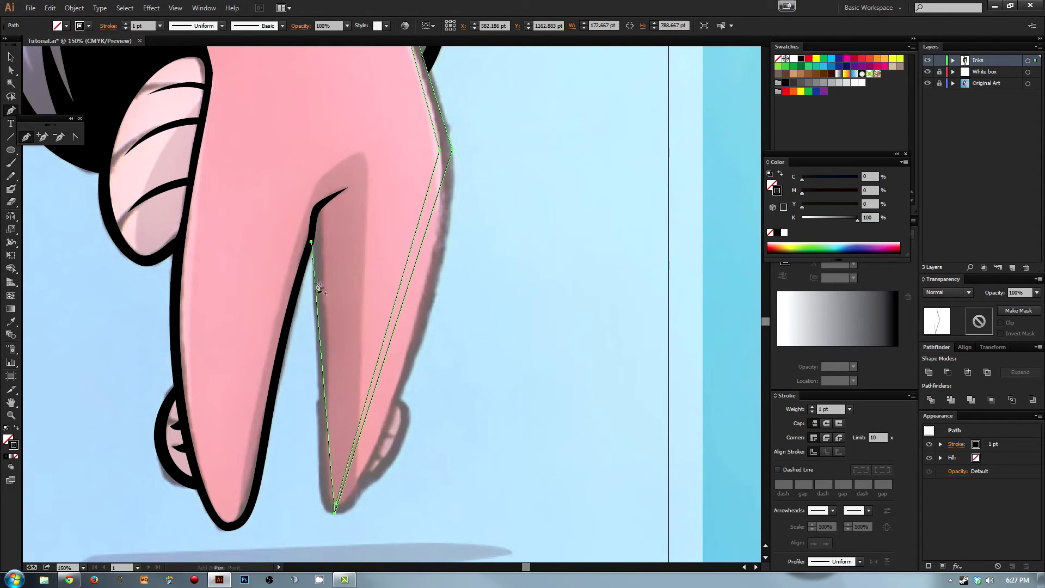
left_click(321, 207)
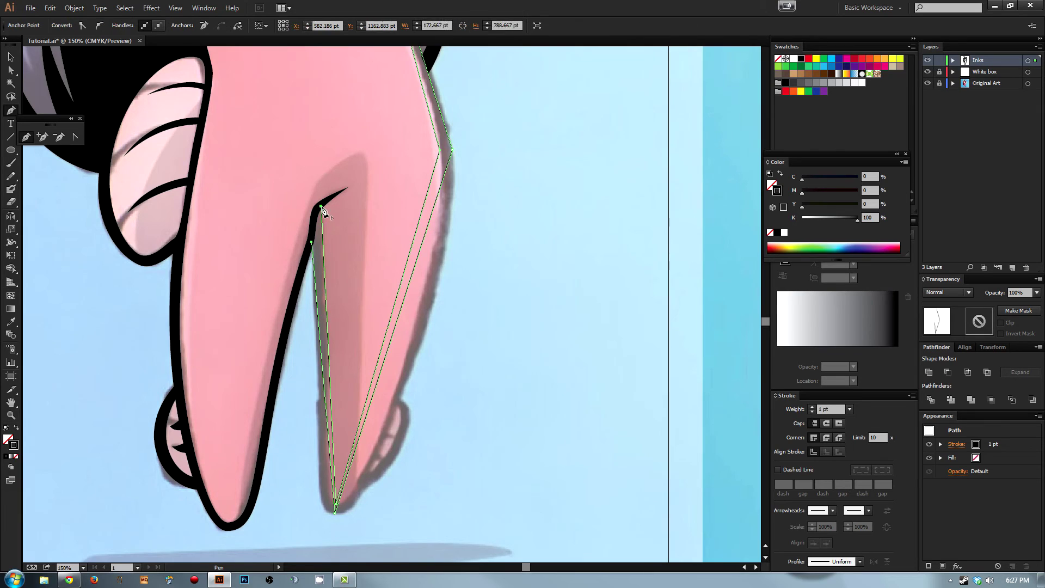
Step: Close the leg outline at the crotch with a short segment inside the existing black line and deselect it
left_click(311, 242, "ctrl")
key("a")
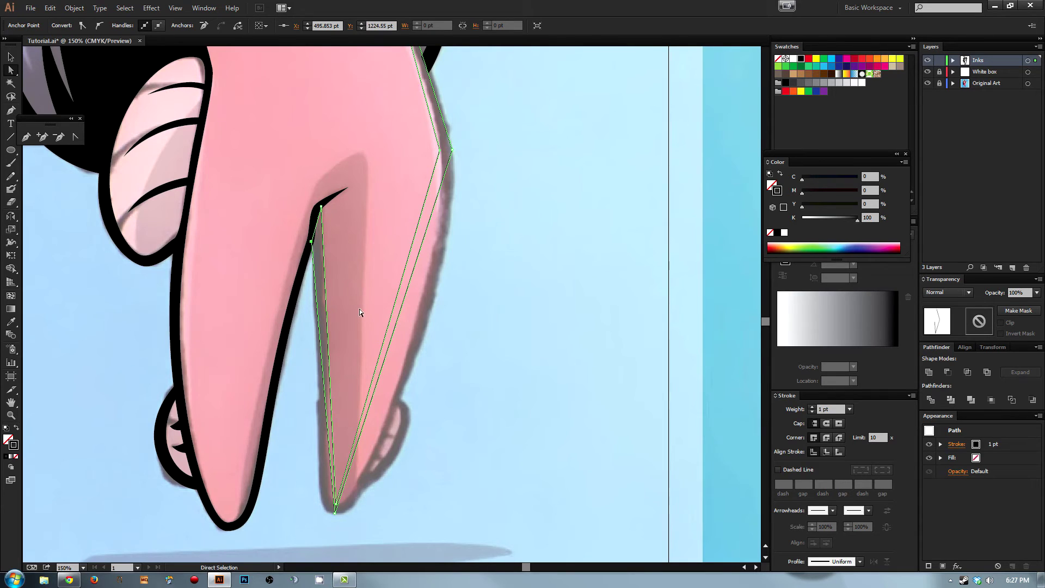
left_click(322, 207)
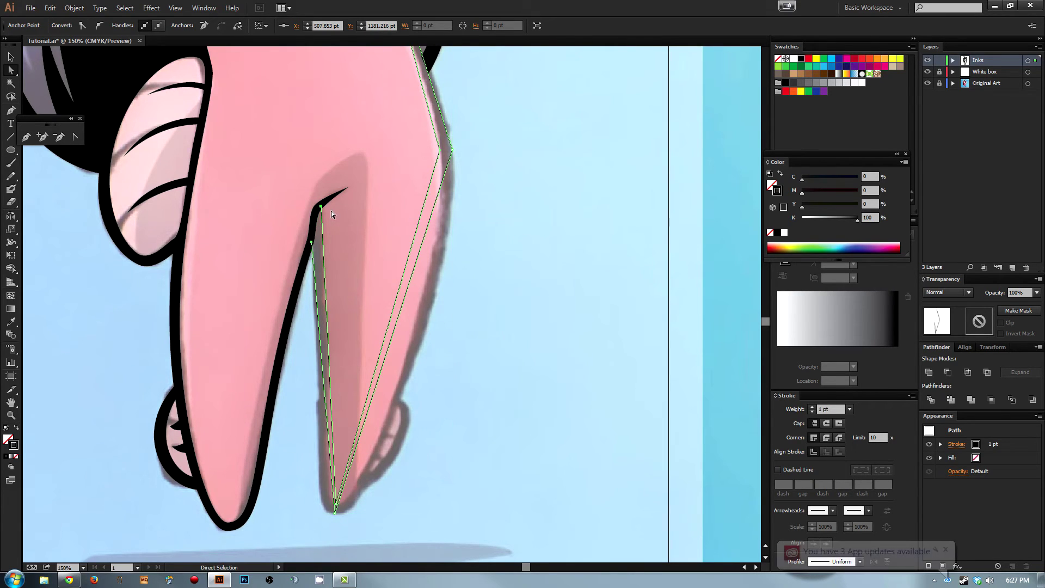
key("p")
left_click(321, 207)
left_click(321, 207)
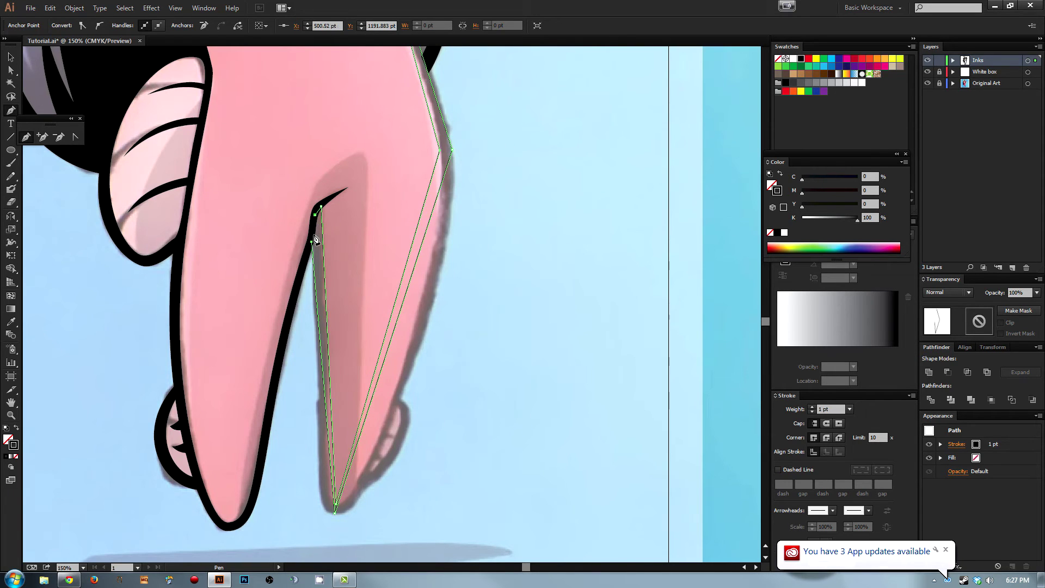
left_click(348, 220, "ctrl")
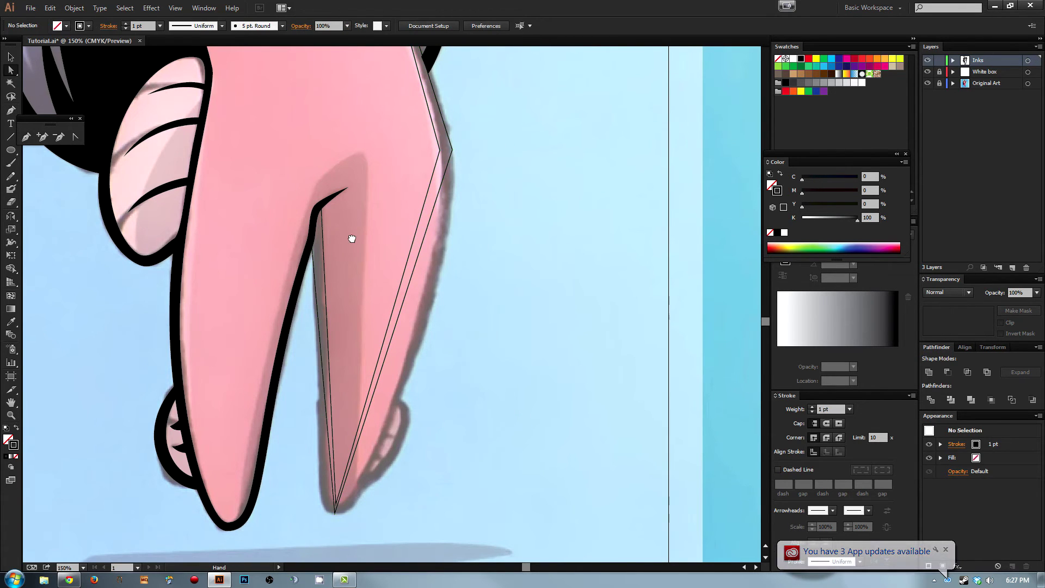
Step: Convert the outline's foot and hip corner points to smooth points so both edges of the leg curve
left_click_drag(349, 234, 343, 226)
left_click_drag(338, 517, 312, 483)
left_click(99, 25)
left_click_drag(440, 86, 404, 165)
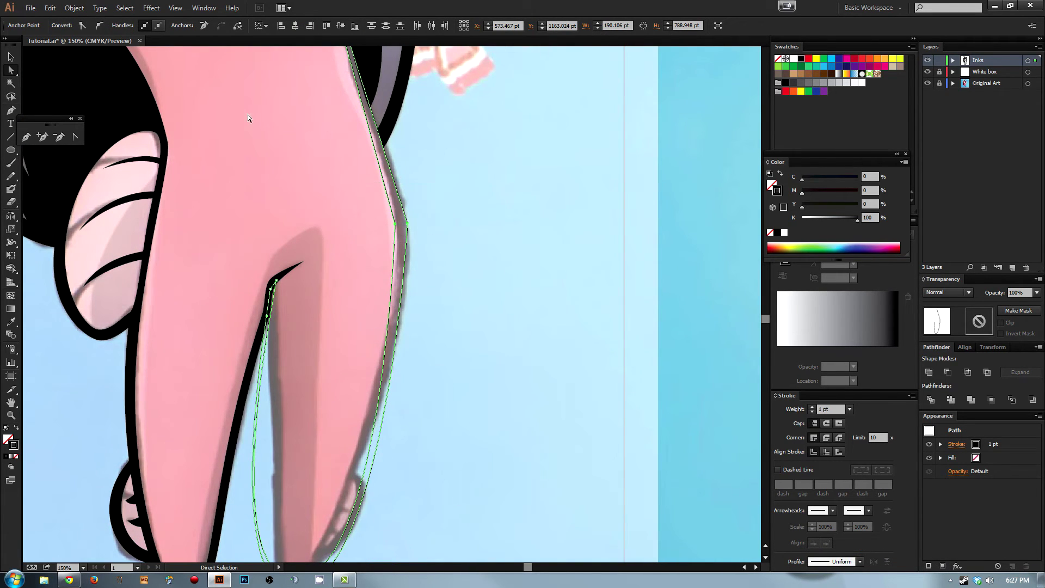
scroll(425, 313, "up", 5)
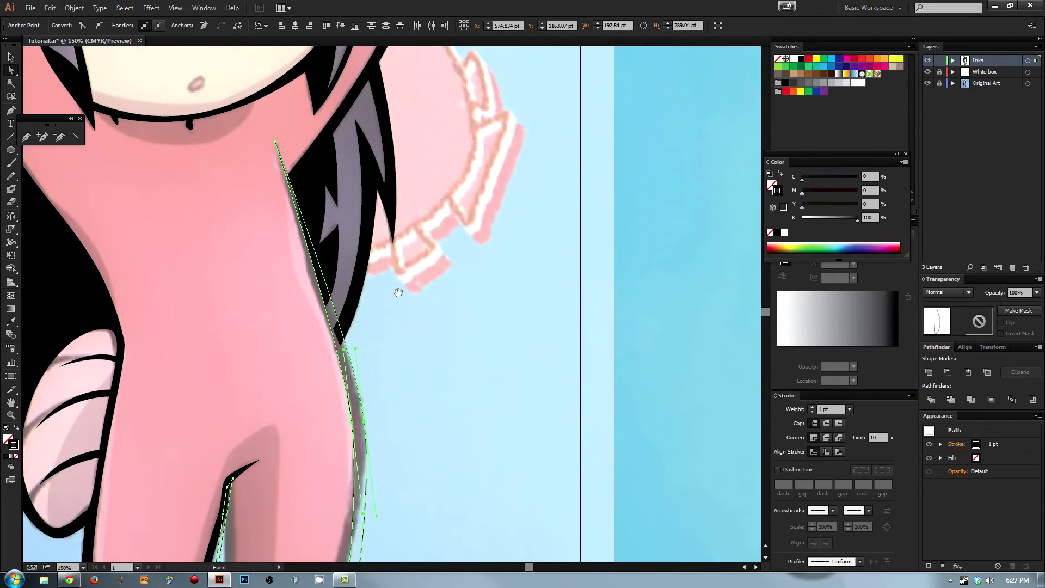
Step: Convert the armpit tip to a smooth point and pull its outer handle down along the torso's side
left_click(274, 143)
left_click(99, 25)
left_click_drag(399, 380, 441, 412)
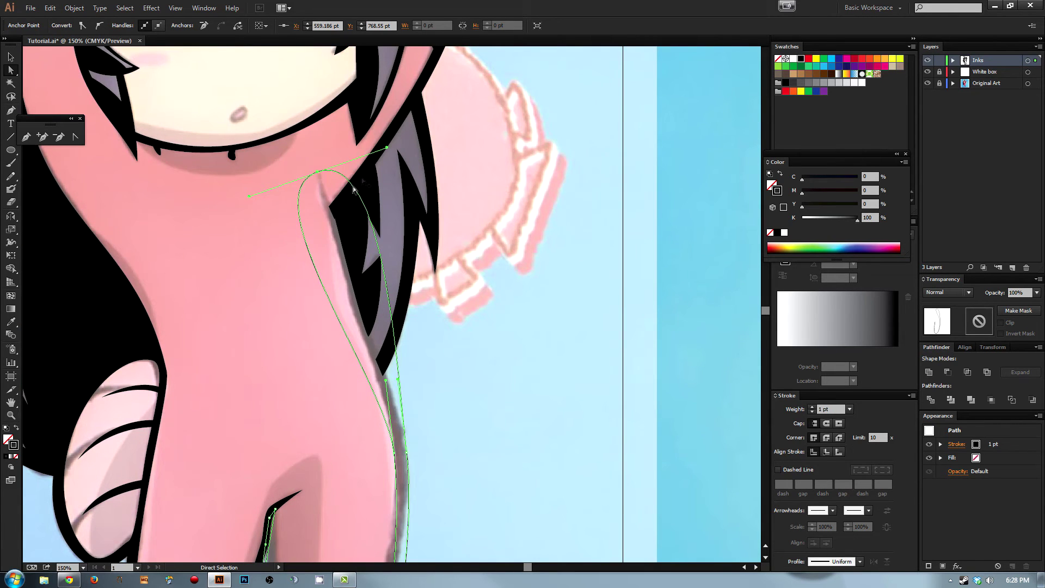
left_click_drag(387, 147, 334, 216)
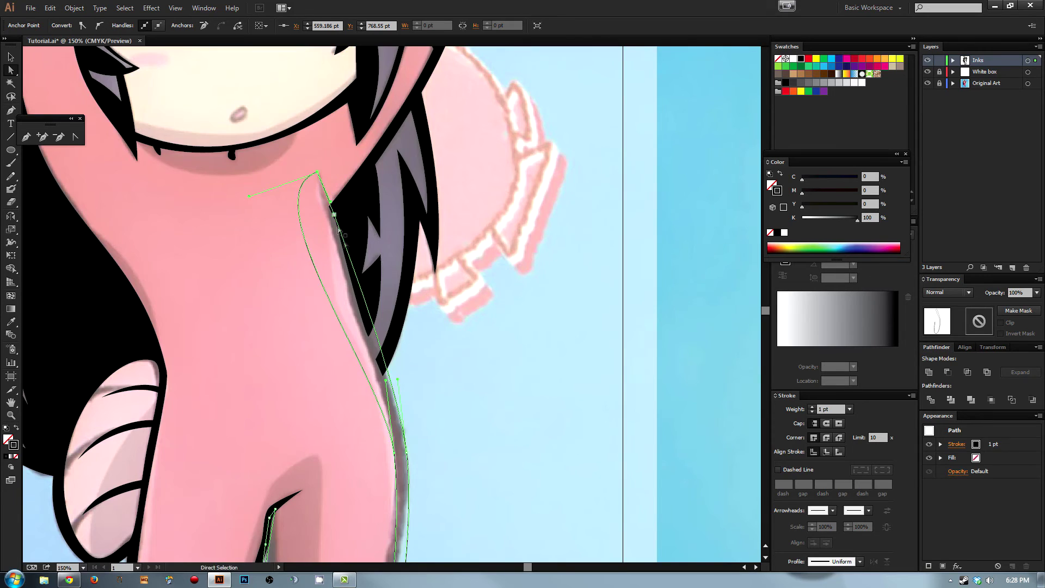
scroll(354, 231, "down", 3)
left_click_drag(386, 314, 385, 304)
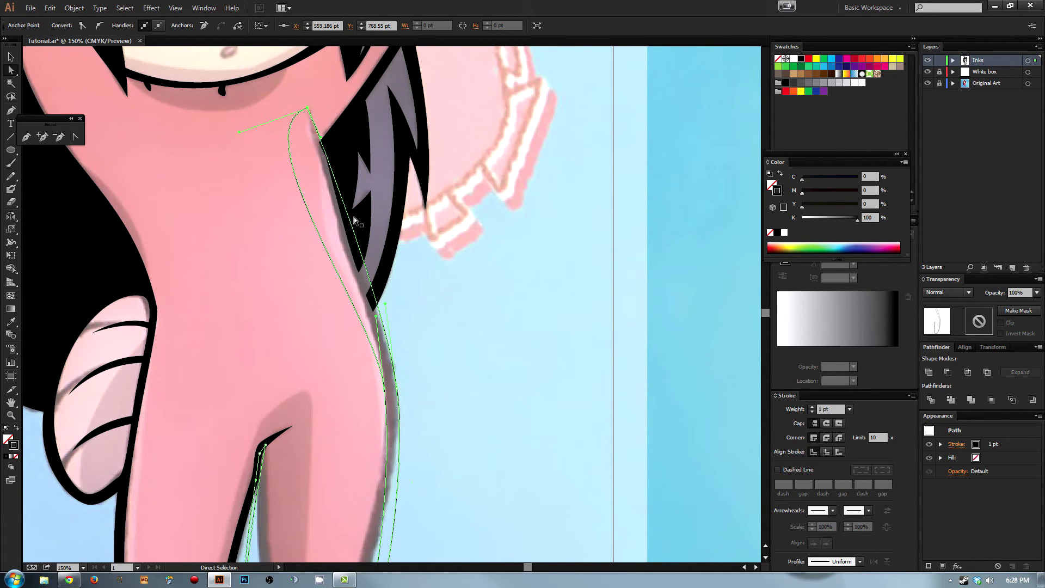
Step: Pull the armpit tip's inner handle close to the tip independently and adjust the hip handle beside the hair's lower end
key("alt")
left_click_drag(240, 135, 302, 134)
key("alt")
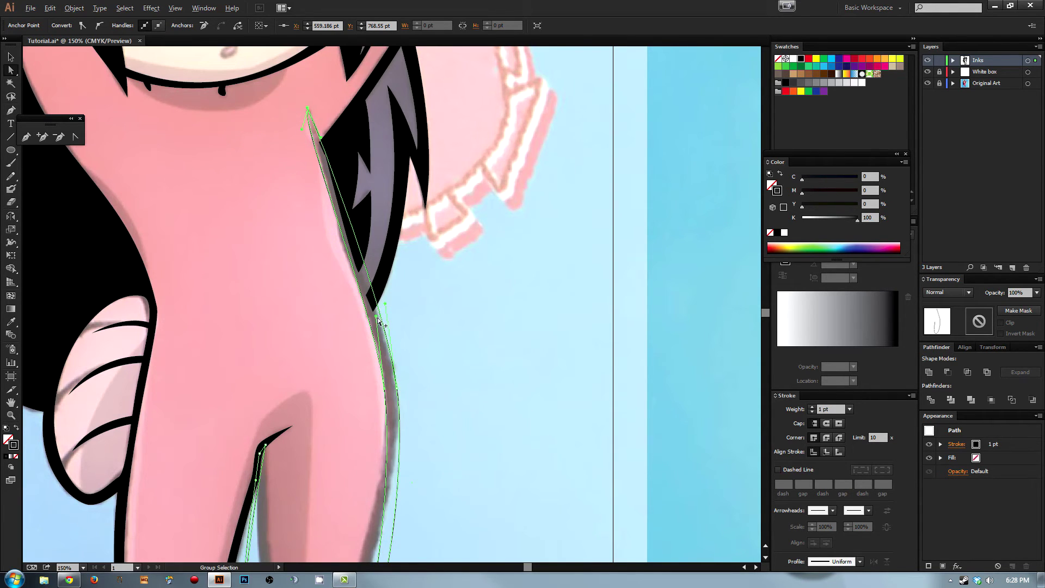
left_click(376, 315, "alt")
left_click(374, 308)
Step: Add anchor points midway between armpit and hip on both edges of the torso line and position them
key("plus")
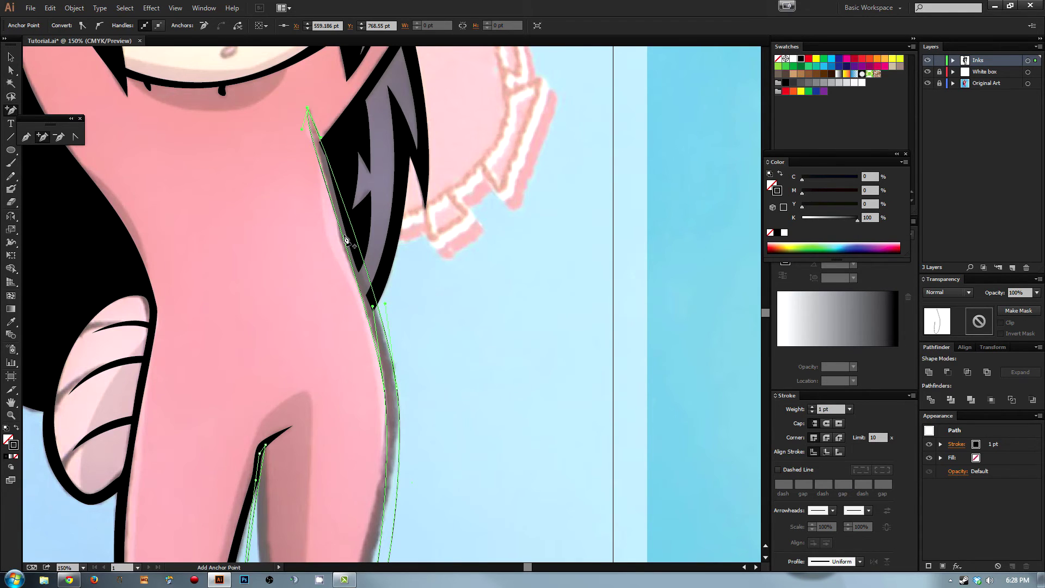
left_click(350, 238)
key("a")
left_click(338, 241)
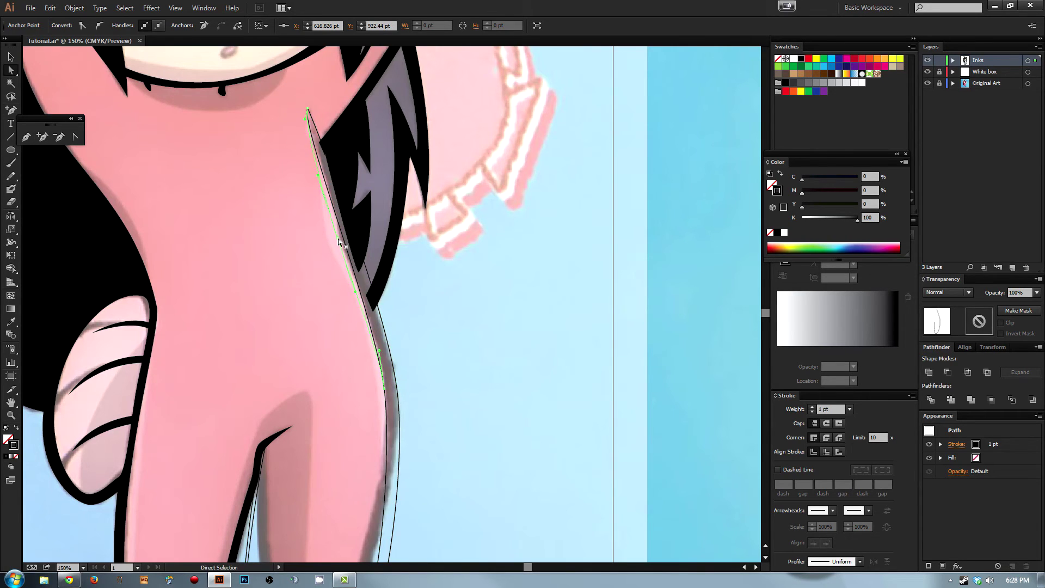
left_click(351, 236)
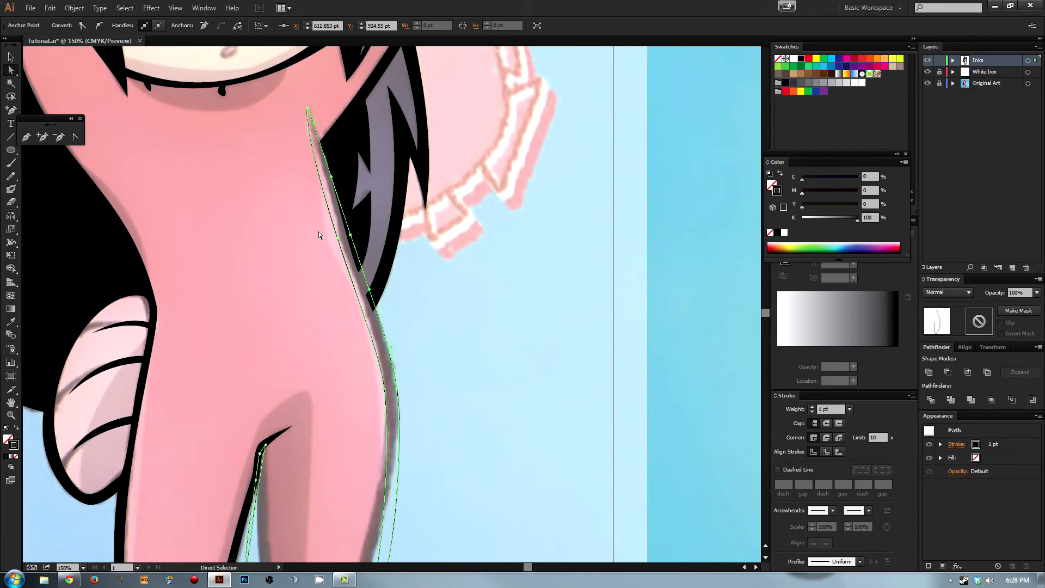
left_click(324, 202, "shift")
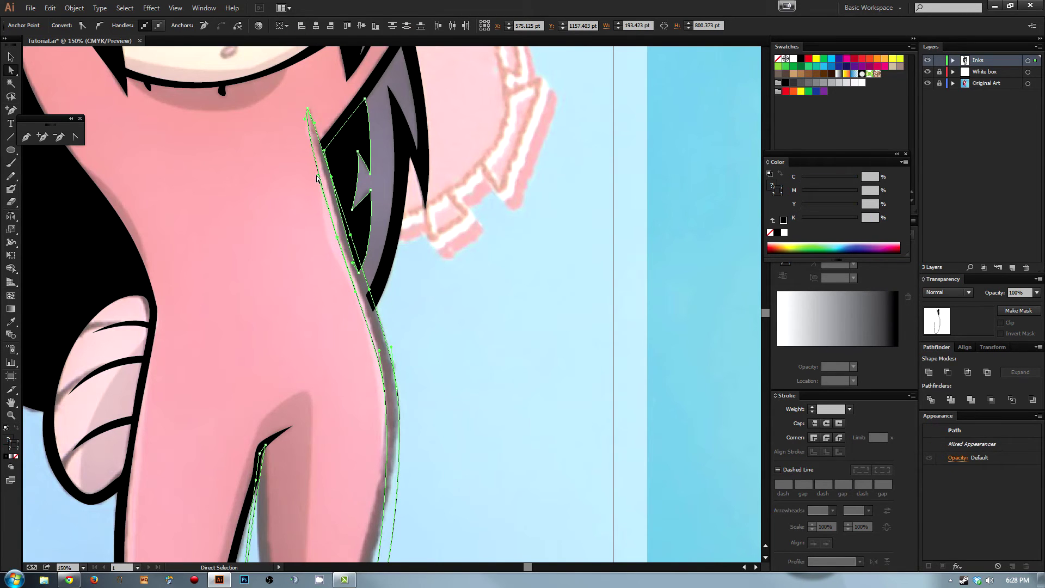
Step: Adjust the handles of the mid-torso and hip points so both edges follow the waist curve of the original art
left_click_drag(320, 180, 330, 216)
left_click_drag(358, 291, 345, 253)
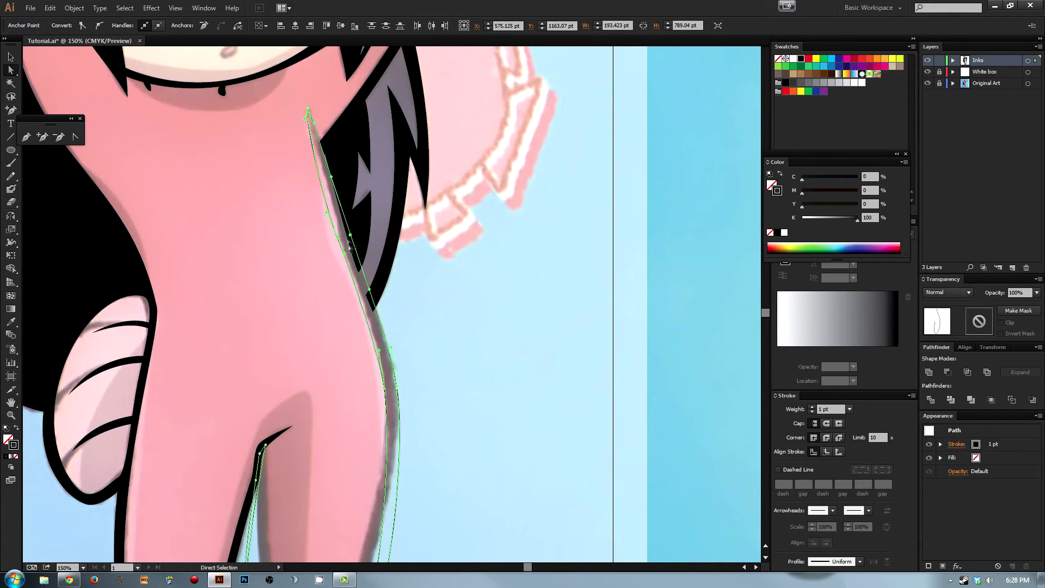
left_click_drag(327, 216, 332, 220)
left_click_drag(333, 181, 374, 313)
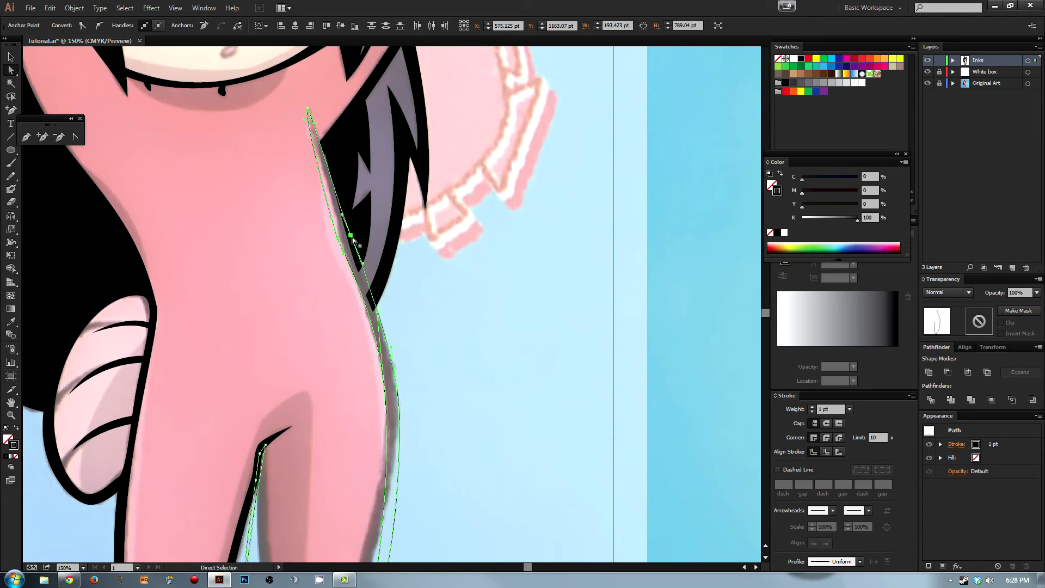
left_click_drag(391, 349, 385, 299)
Step: Reshape the armpit tip's handles so the torso line tapers into the shoulder, and deselect the path
scroll(348, 235, "up", 3)
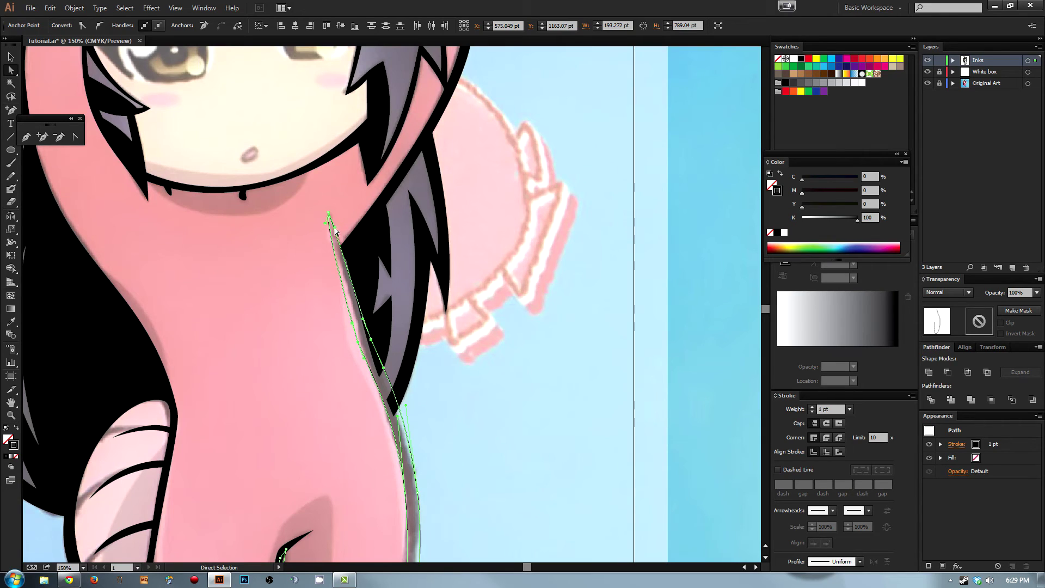
left_click(328, 213)
left_click_drag(335, 232, 348, 272)
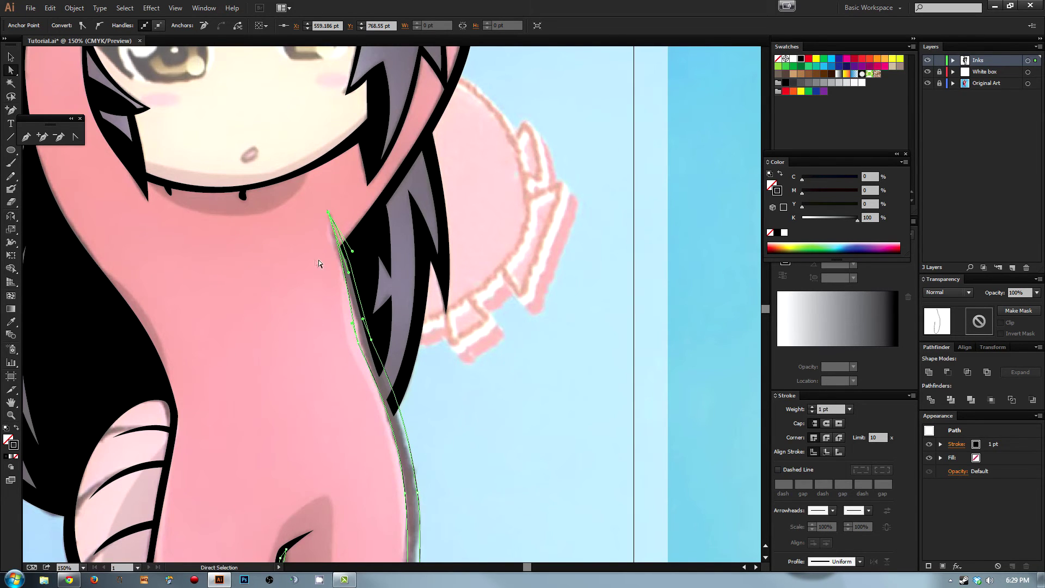
left_click(318, 259)
scroll(316, 247, "up", 1)
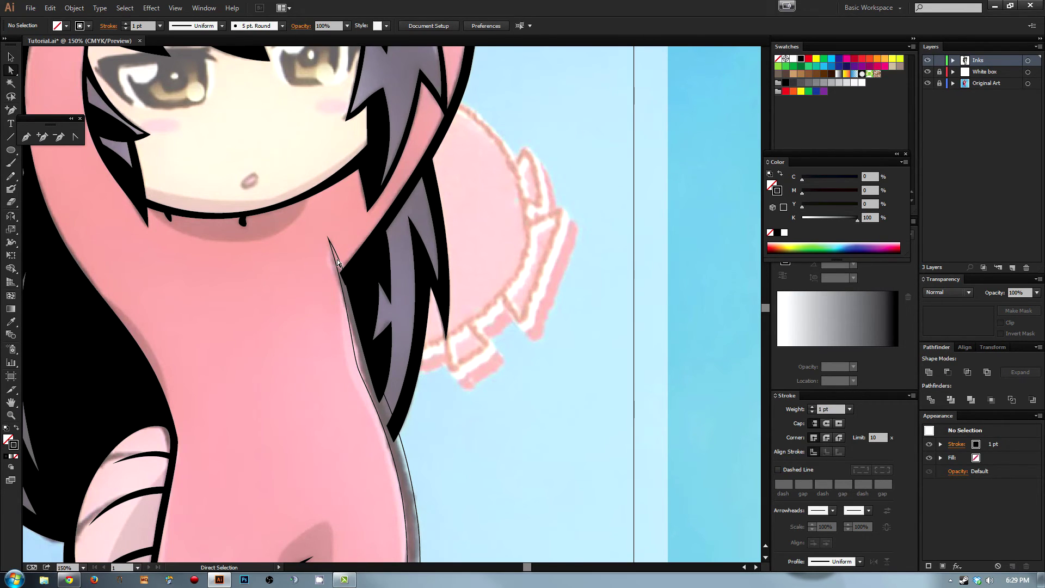
Step: Add an anchor point on the torso line's outer edge below the armpit and move it to the hair's upper corner
left_click(340, 261)
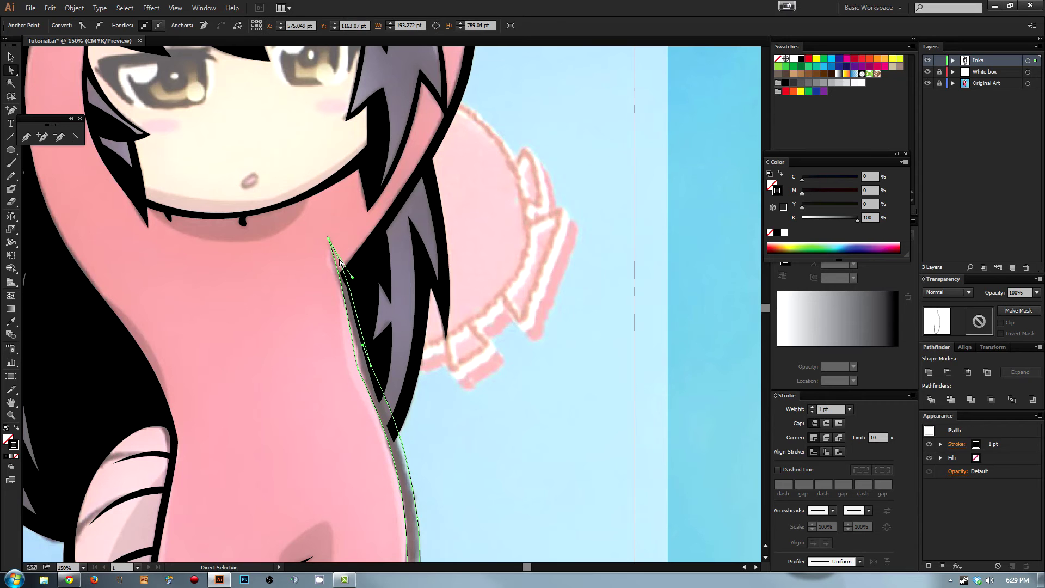
key("plus")
key("ctrl+minus")
key("ctrl+minus")
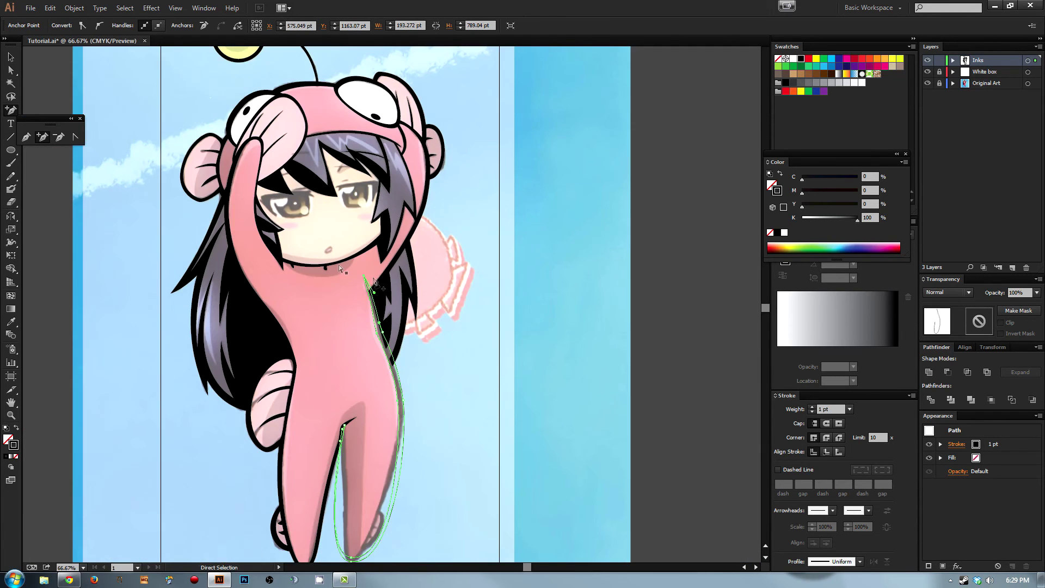
key("ctrl+plus")
key("ctrl+plus")
key("ctrl+plus")
key("ctrl+plus")
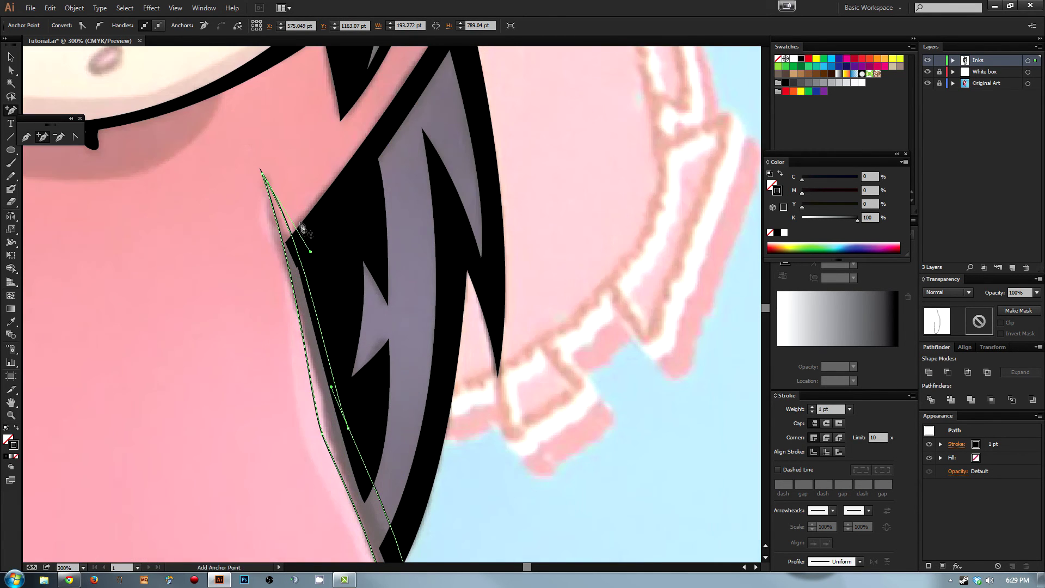
left_click_drag(303, 228, 347, 228)
left_click(344, 255)
key("a")
left_click_drag(343, 256, 327, 258)
left_click(345, 253)
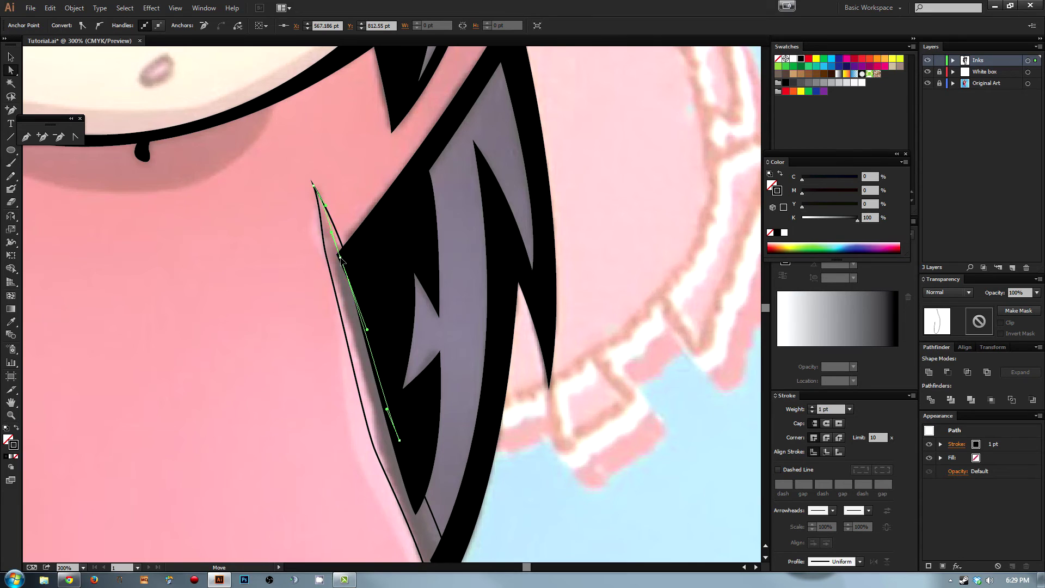
Step: Pull the handle of the point at the hair's upper corner outward so the torso line's edge curves into the black hair
scroll(278, 208, "down", 2)
left_click(277, 211)
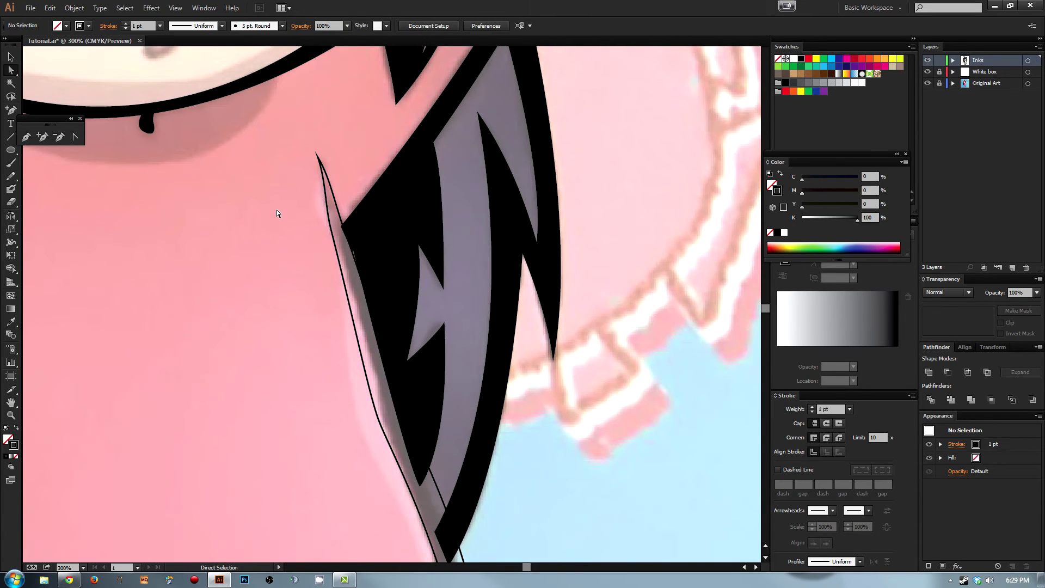
left_click(344, 222)
left_click(371, 302)
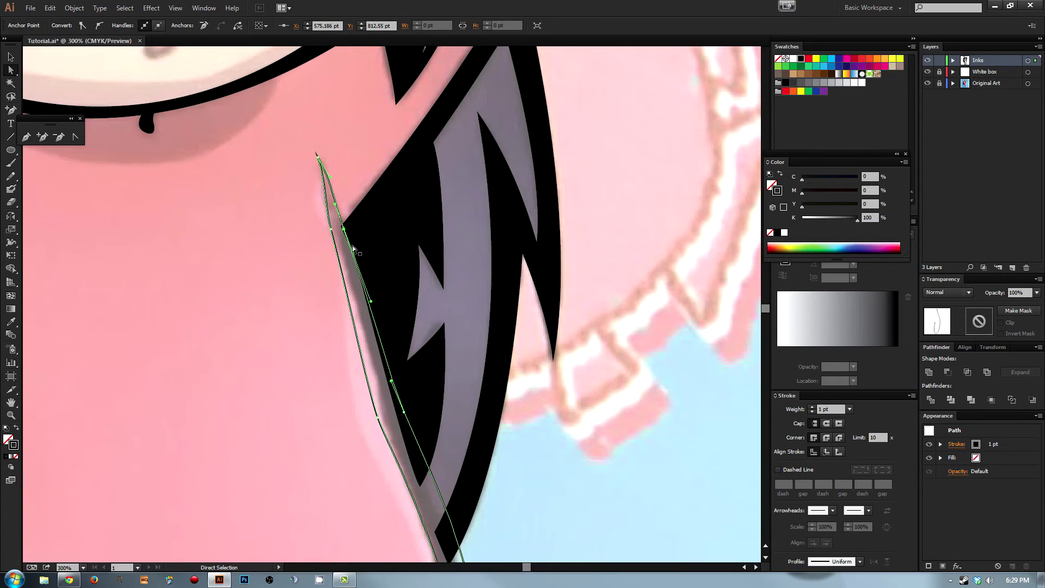
left_click_drag(373, 306, 356, 310)
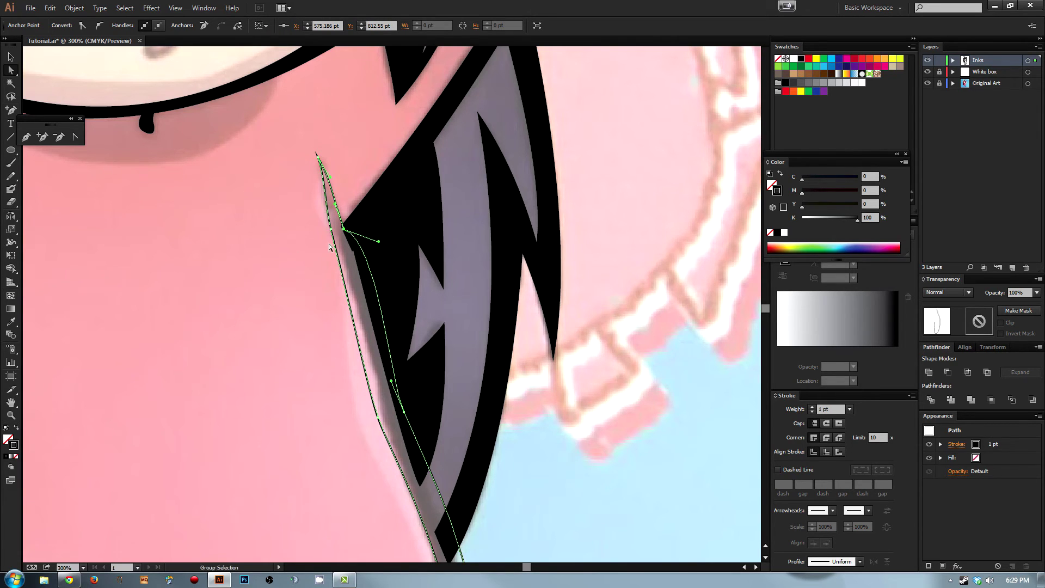
Step: Restore the torso line's solid black fill without a stroke and deselect it
left_click(341, 331)
left_click_drag(329, 231, 233, 167)
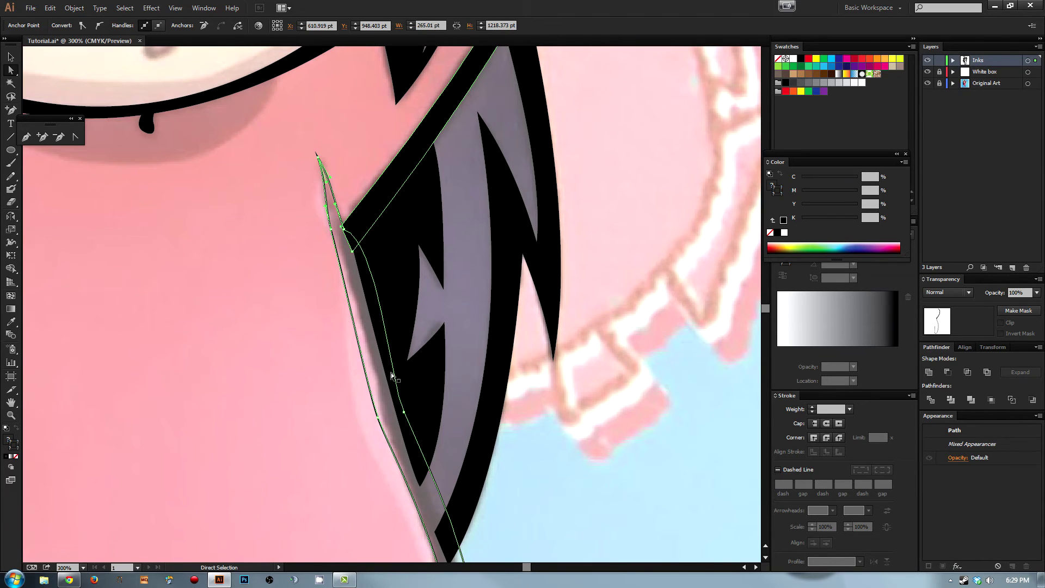
key("Delete")
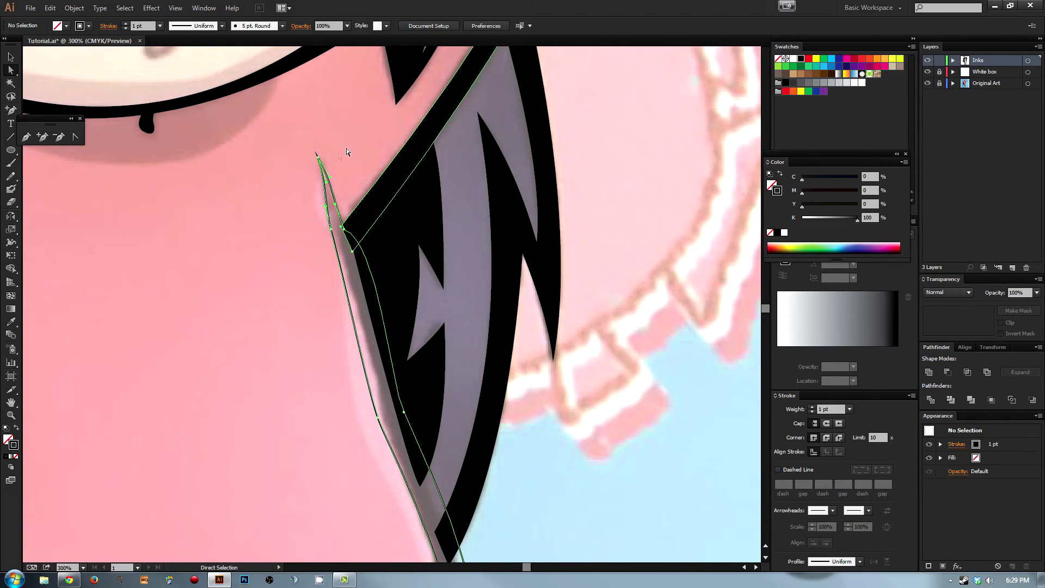
key("Delete")
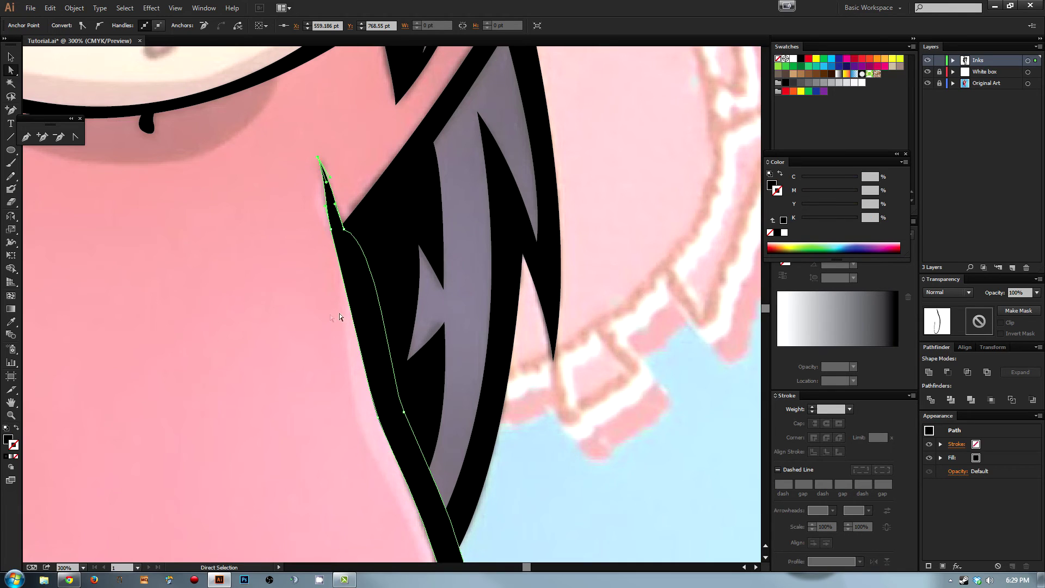
left_click_drag(282, 379, 274, 262)
left_click_drag(300, 354, 324, 425)
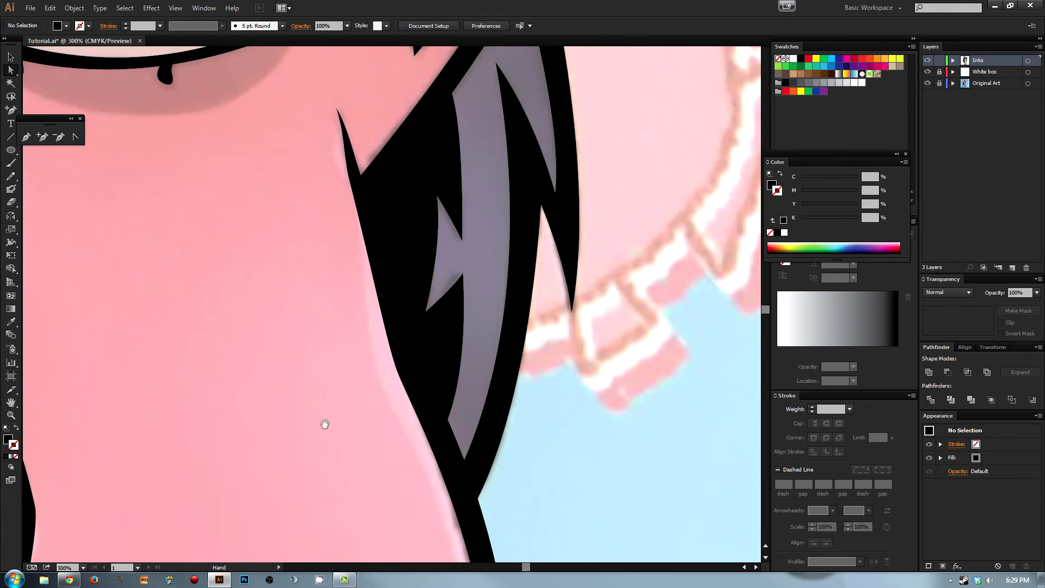
Step: Check the whole character's inks over the white box by temporarily hiding the Original Art layer
key("ctrl+minus")
key("ctrl+minus")
key("ctrl+minus")
key("ctrl+minus")
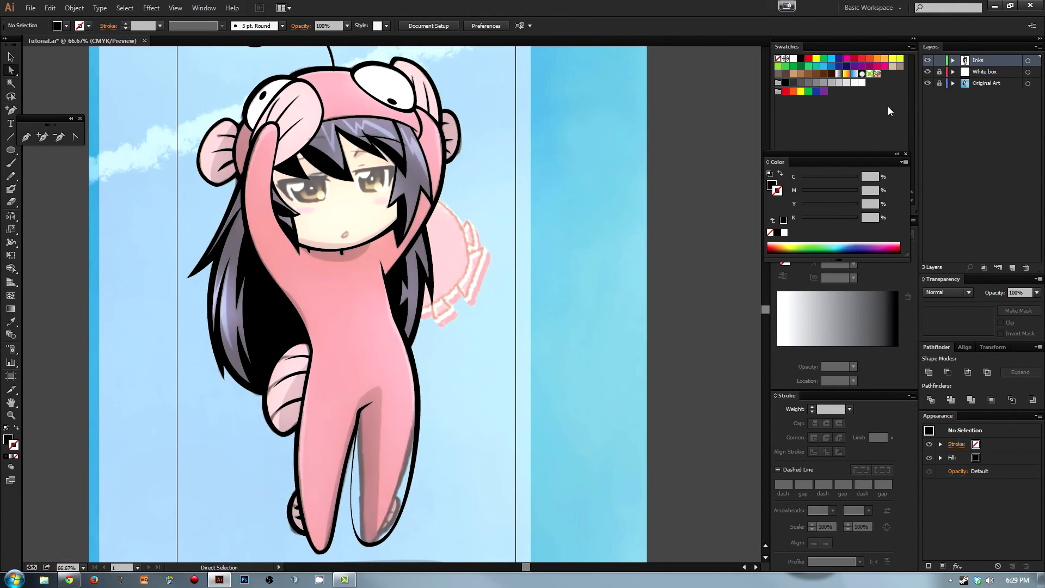
left_click(928, 83)
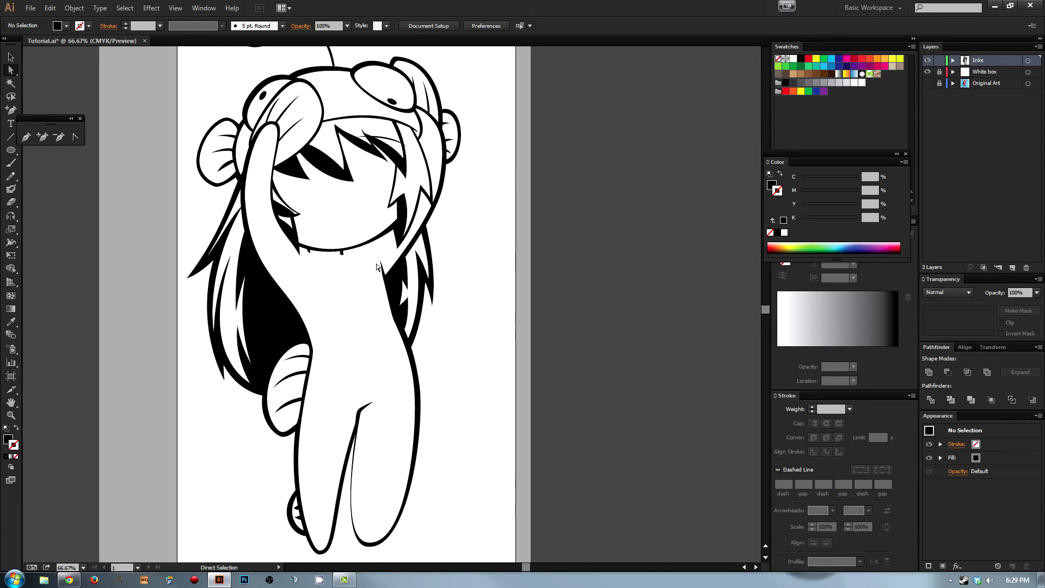
left_click(928, 83)
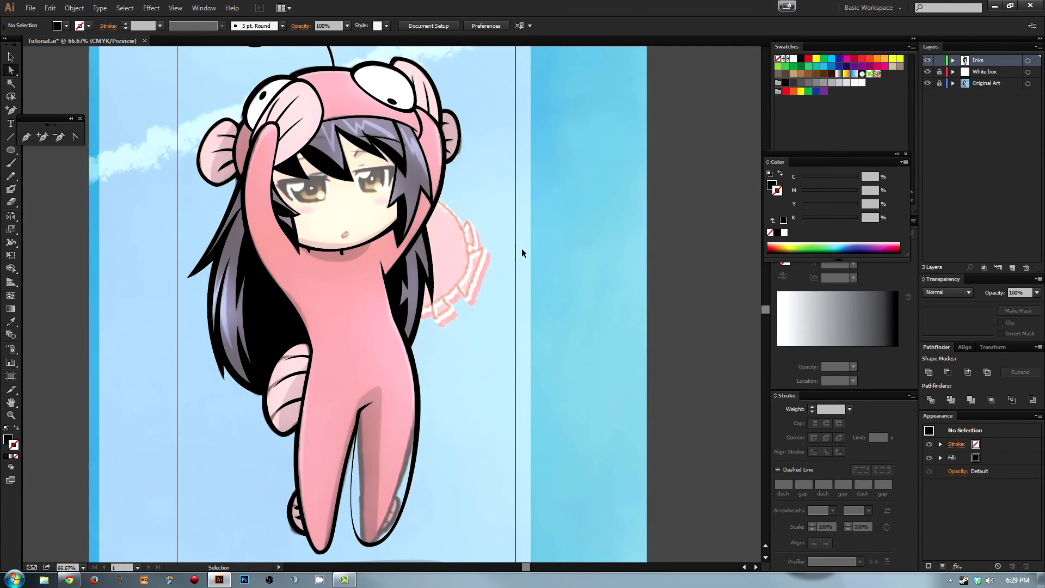
Step: Shorten the crotch-side handle of the inner contour's foot-tip point so the line runs along the right leg's inside
key("ctrl+1")
key("ctrl+plus")
left_click_drag(444, 458, 525, 188)
left_click_drag(492, 475, 525, 392)
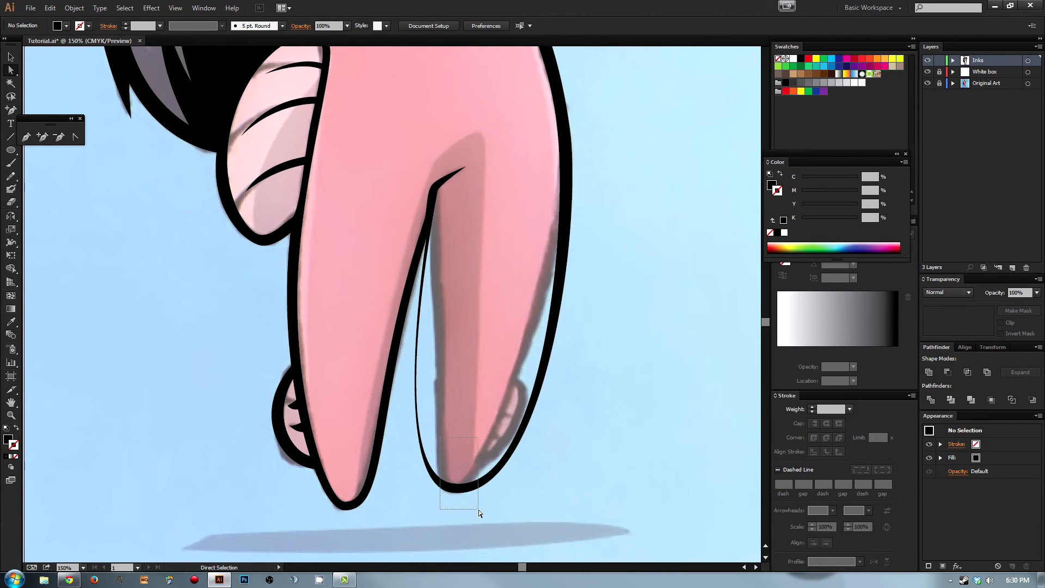
left_click_drag(479, 509, 478, 510)
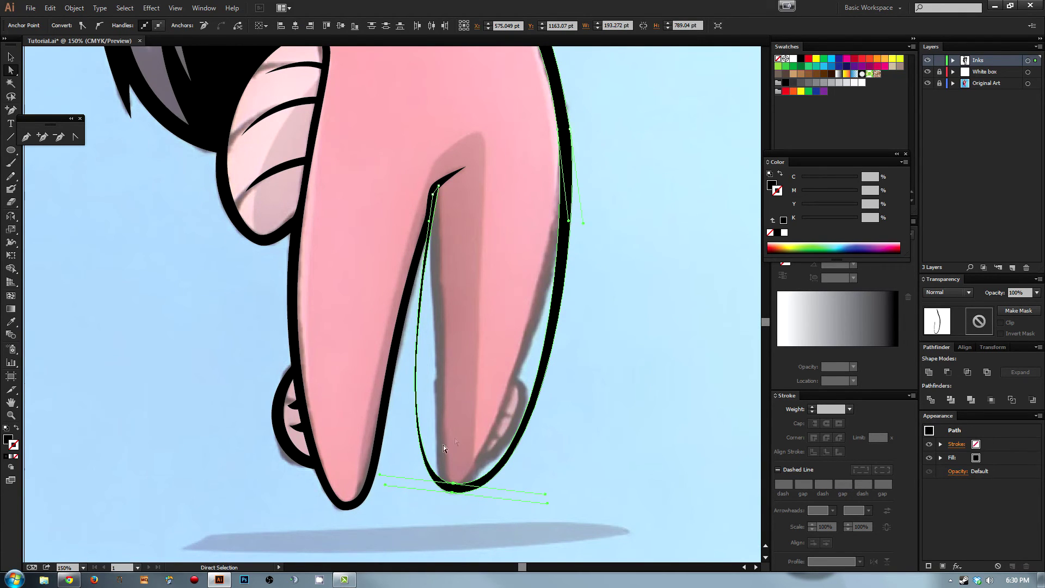
left_click_drag(380, 475, 432, 483)
key("v")
key("ctrl+z")
left_click(453, 483)
left_click_drag(455, 487, 438, 508)
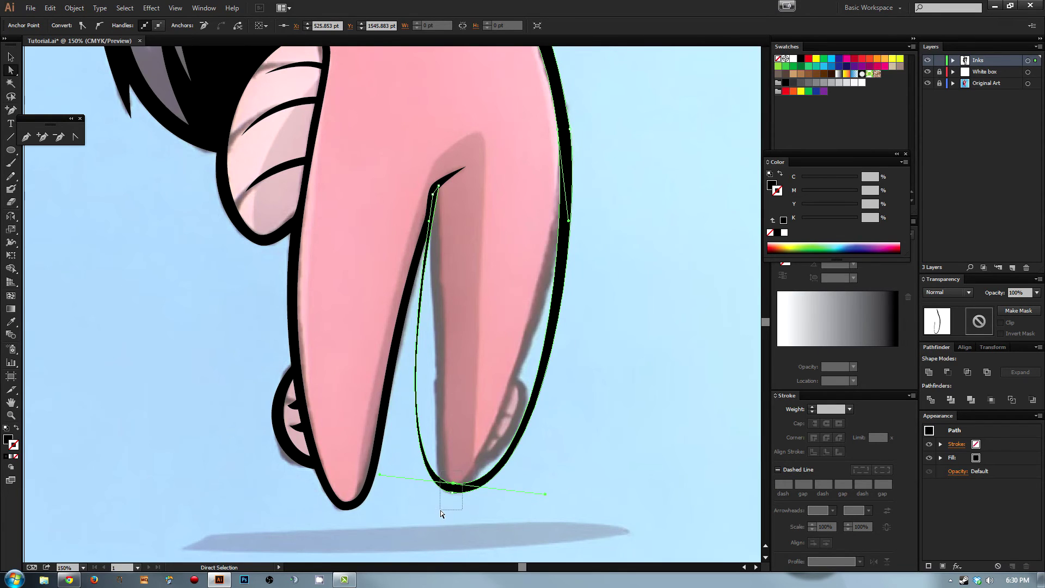
left_click_drag(381, 478, 439, 483)
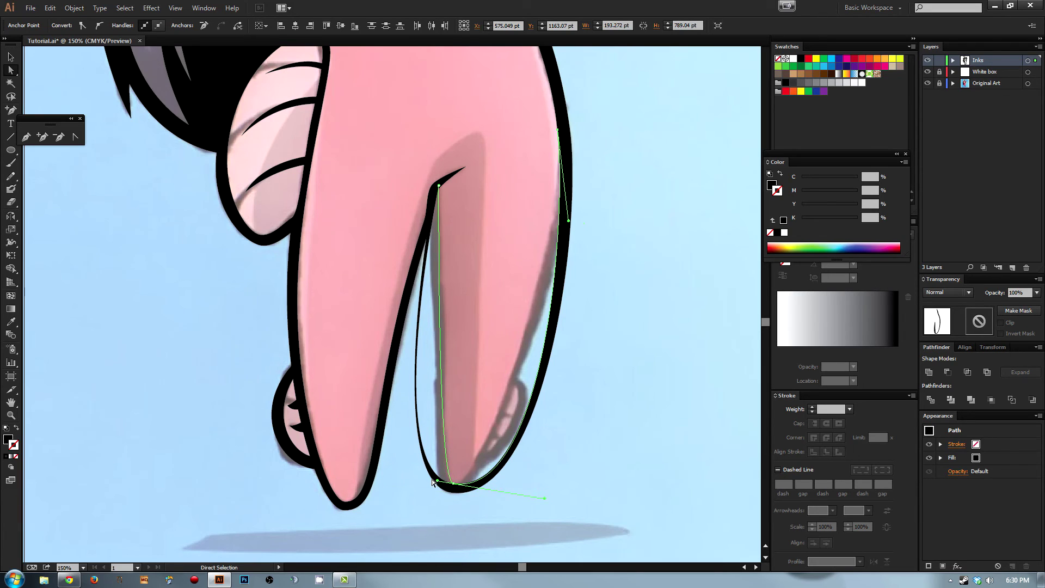
left_click(480, 494)
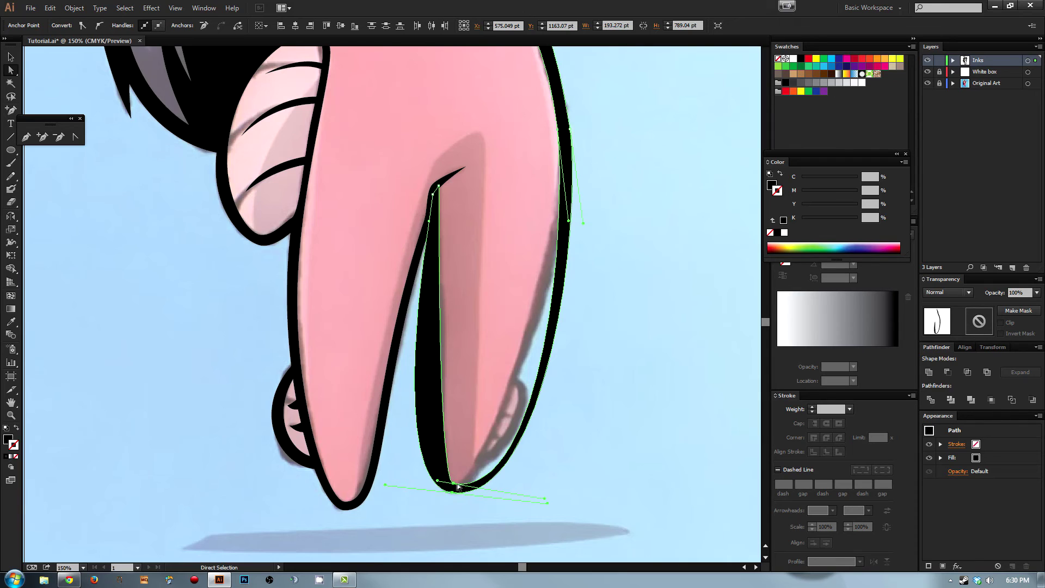
Step: Shorten the opposite handle of the inner contour's foot-tip point so the contour follows the right leg's outer side
left_click_drag(543, 498, 480, 470)
key("ctrl+z")
left_click_drag(544, 499, 487, 491)
key("ctrl+z")
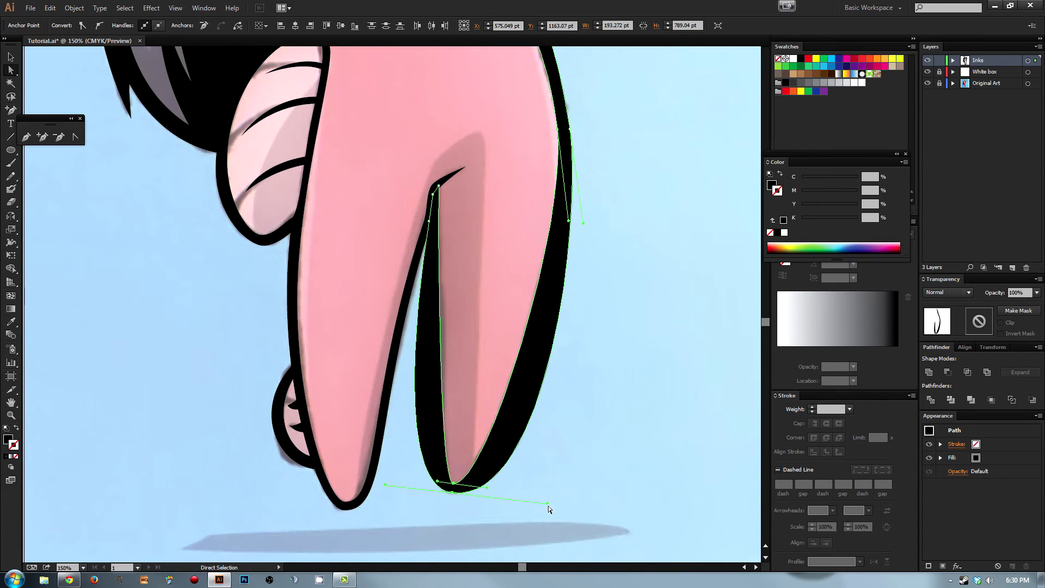
left_click(455, 498)
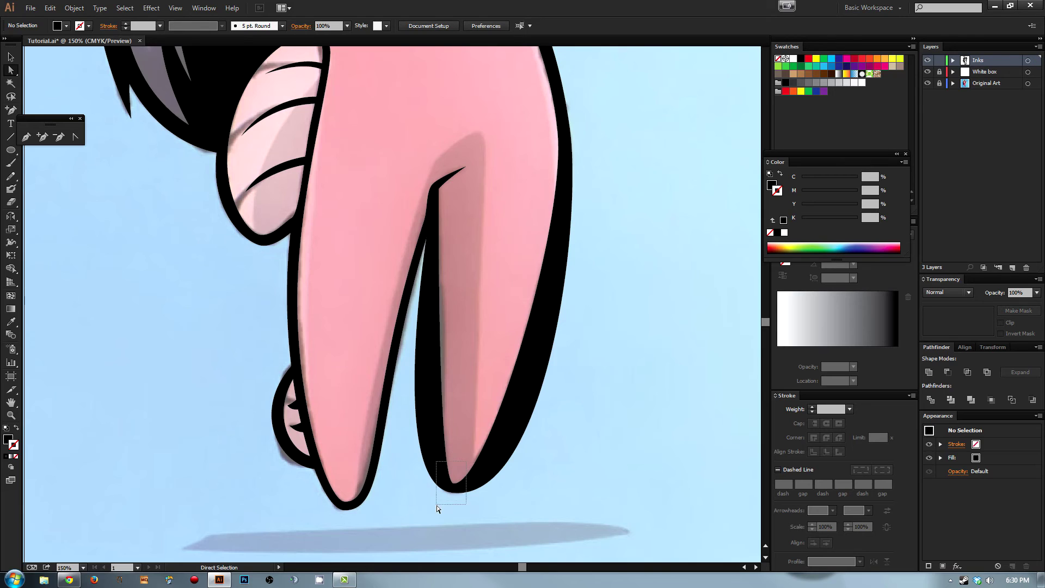
Step: Switch the leg line to an unfilled outline and shorten both handles of the outer contour's foot-tip point to match the art
left_click_drag(436, 505, 437, 505)
key("shift+x")
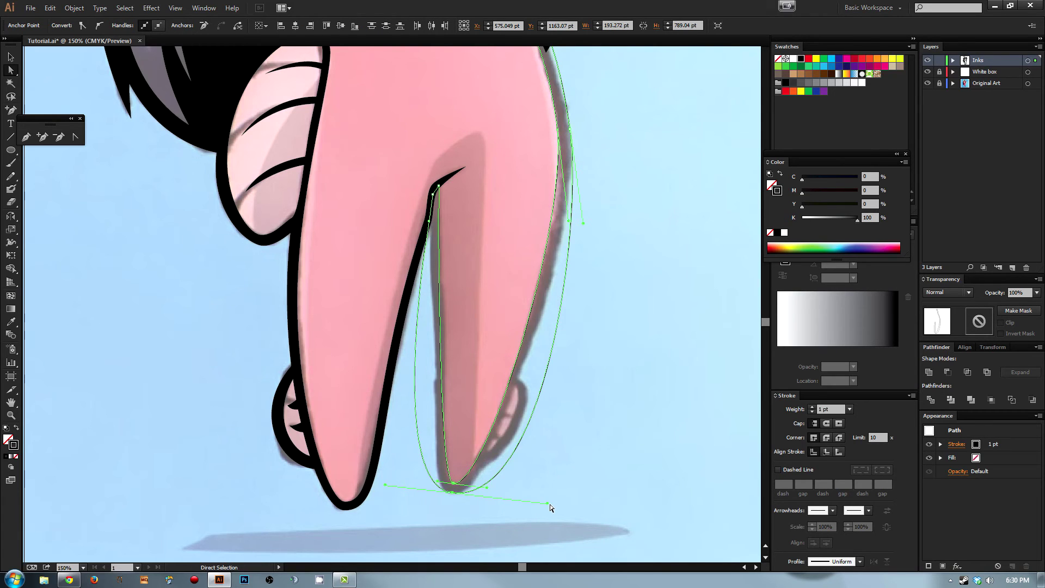
left_click(517, 506)
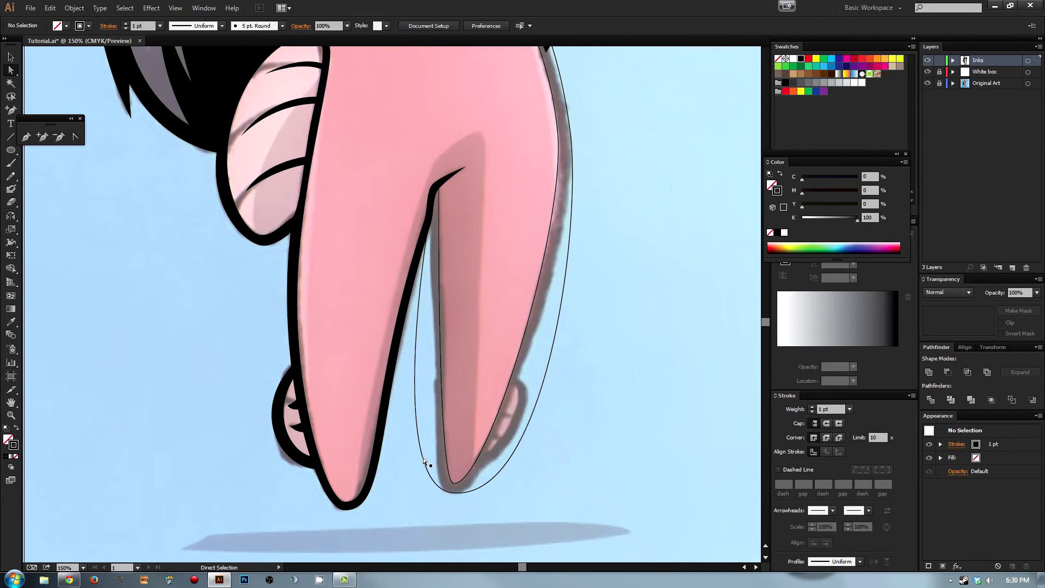
left_click_drag(464, 508, 501, 504)
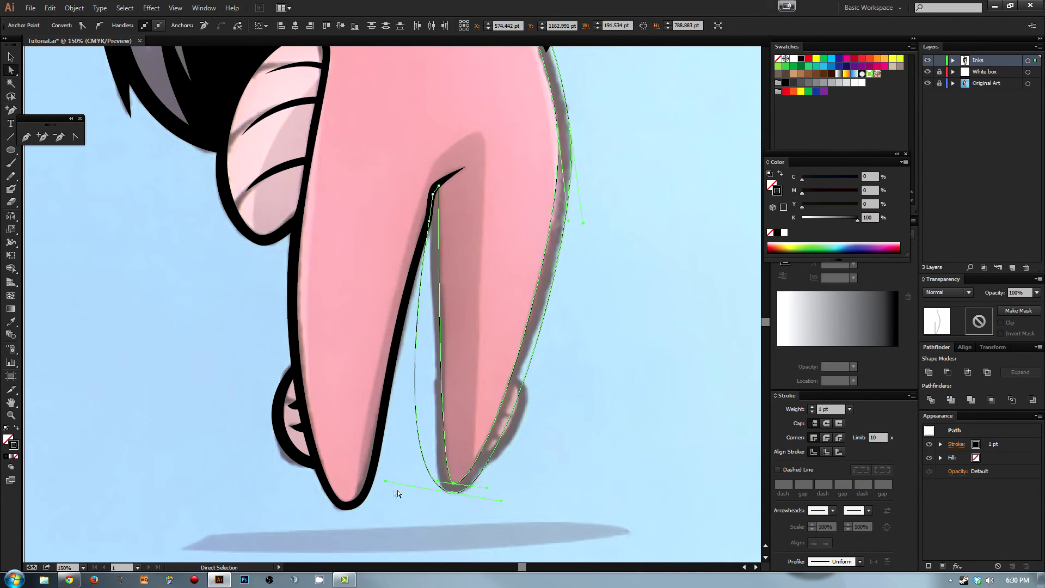
left_click_drag(385, 481, 414, 485)
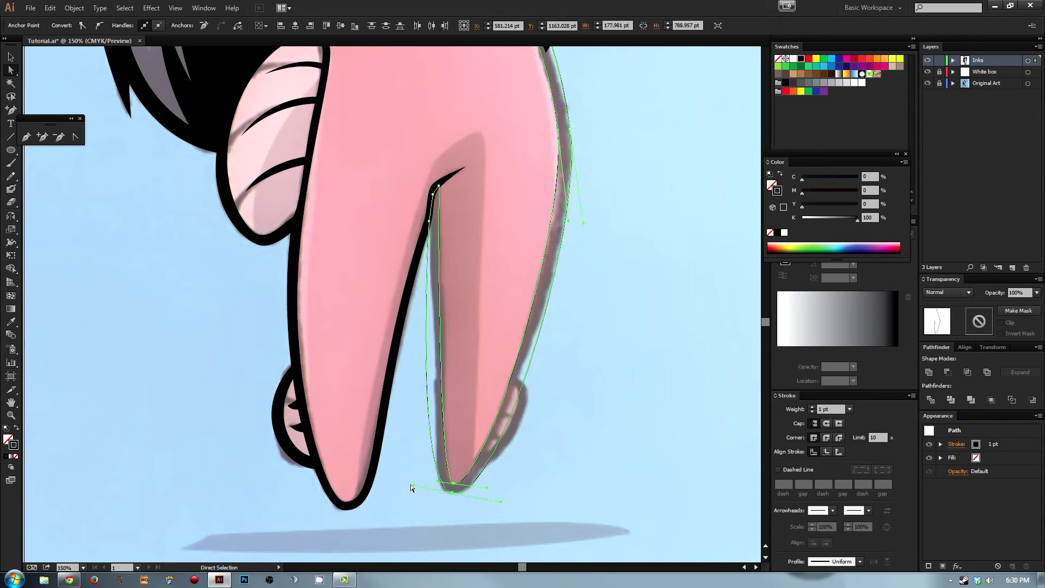
left_click_drag(418, 490, 418, 487)
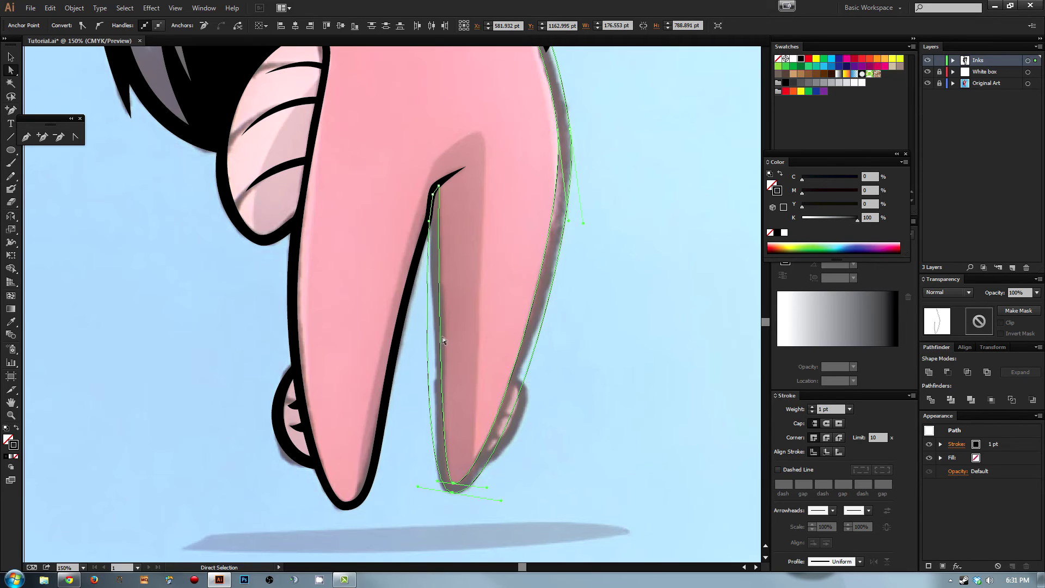
Step: Add midway anchor points to both edges of the right leg's inside line and move them onto the original line
key("plus")
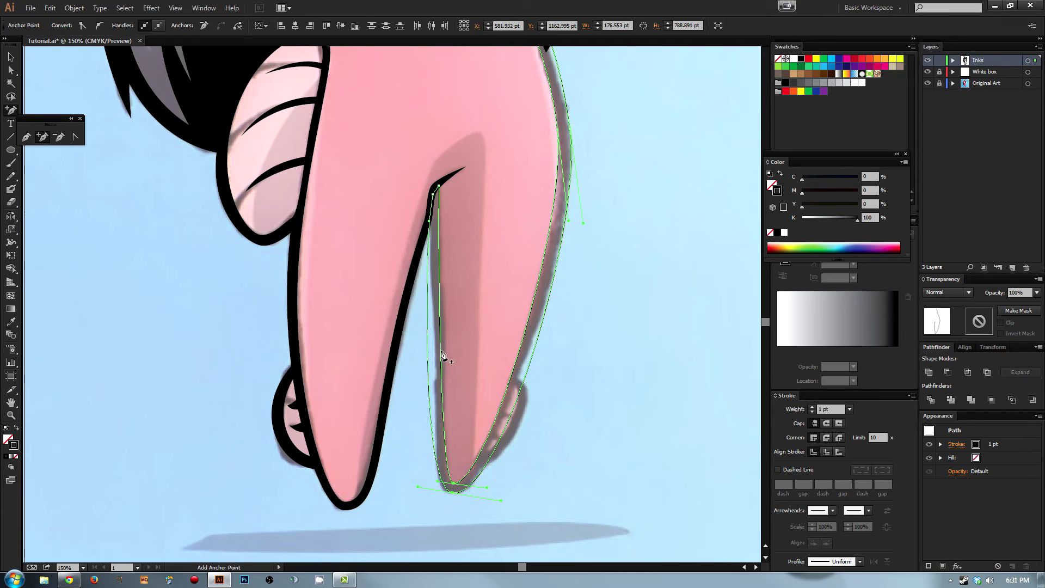
left_click(441, 351)
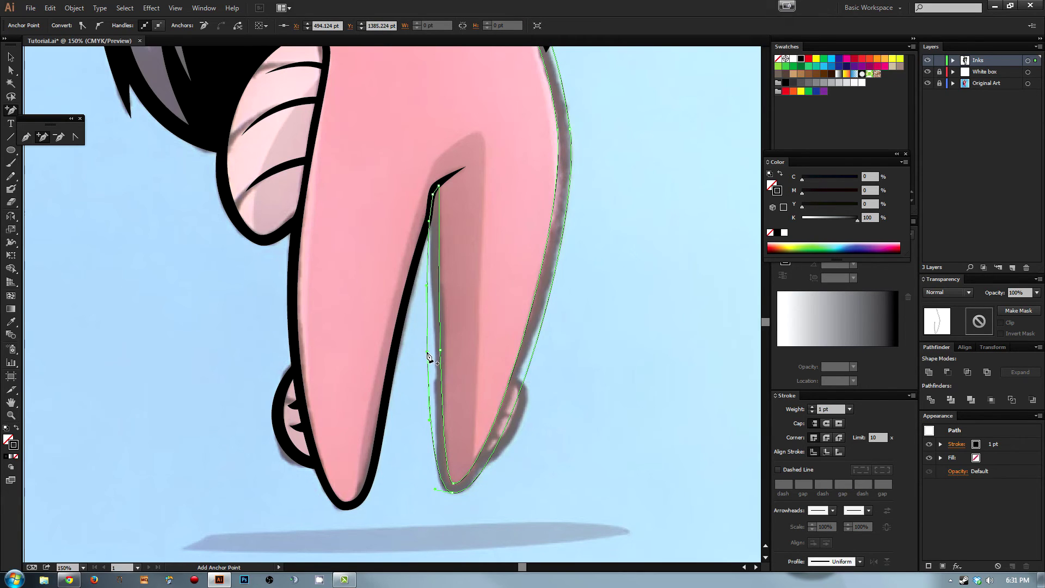
key("a")
left_click(442, 351)
left_click_drag(440, 351, 435, 352)
left_click(431, 355)
left_click(421, 416)
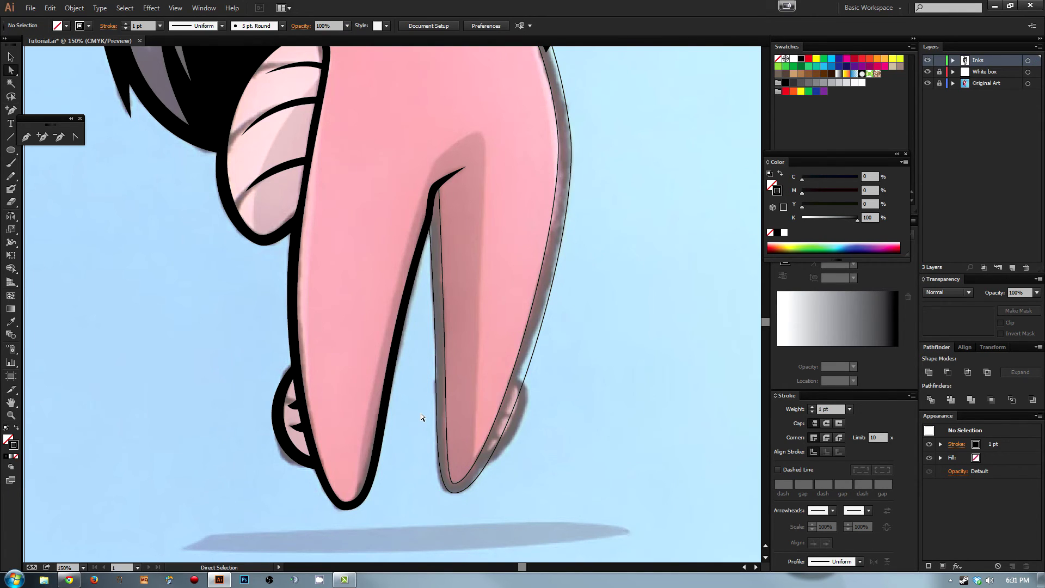
Step: Fine-tune the handles of the right foot-tip points so the rounded end follows the original art
left_click(450, 492)
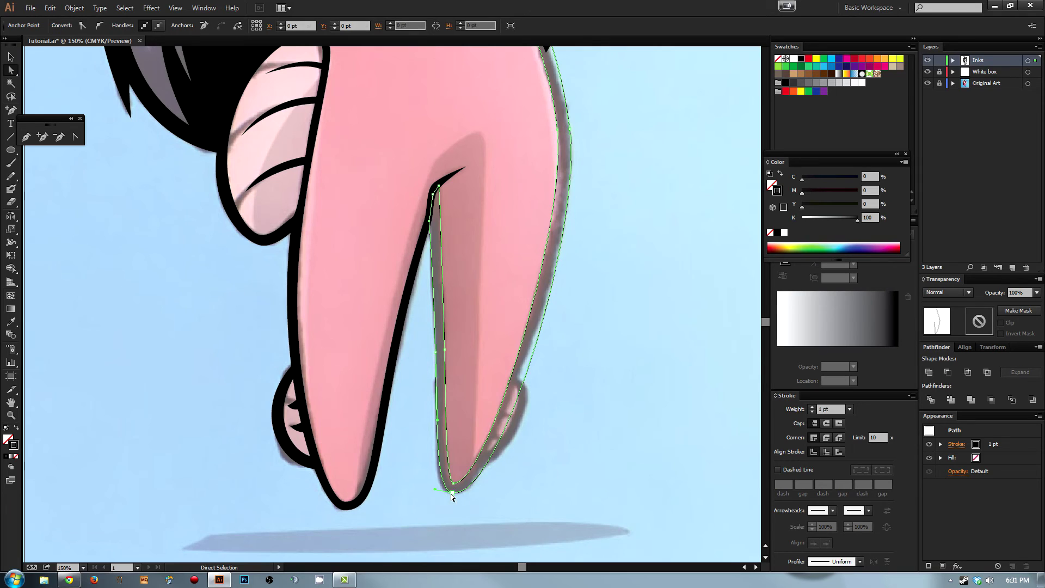
left_click_drag(436, 493, 500, 504)
scroll(564, 402, "up", 2)
scroll(518, 427, "right", 2)
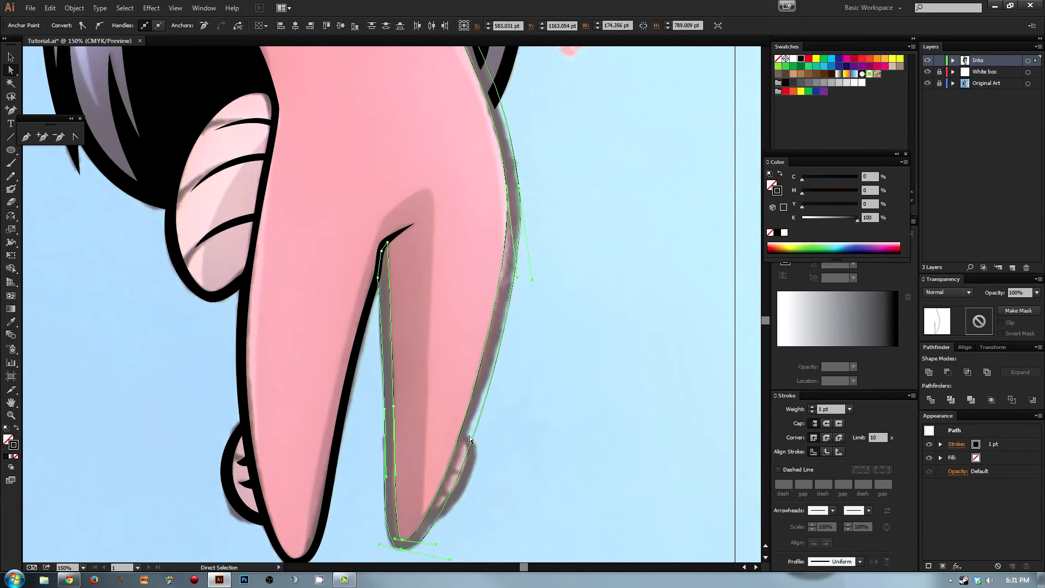
scroll(440, 549, "down", 2)
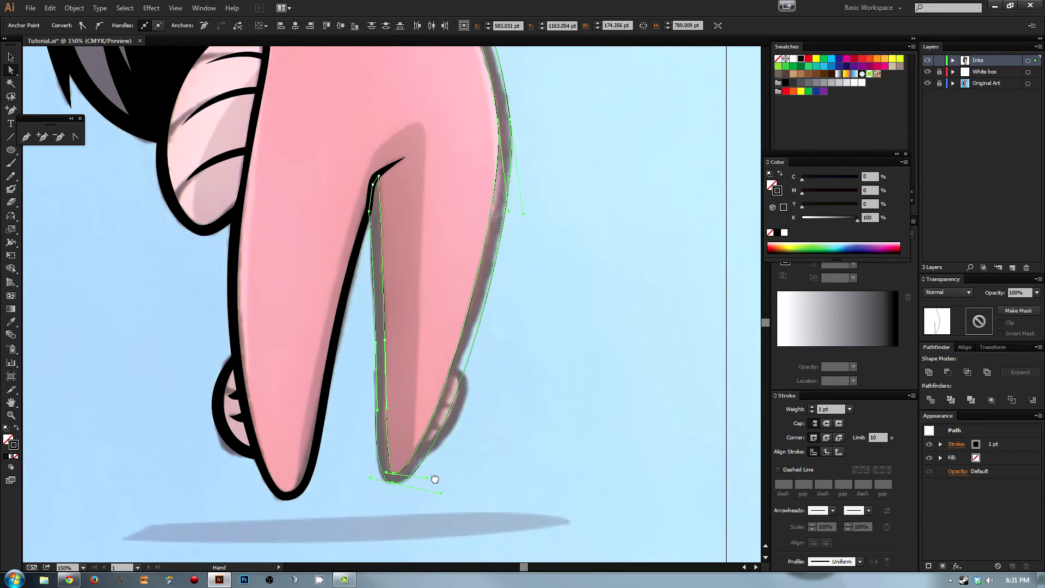
left_click_drag(443, 496, 442, 494)
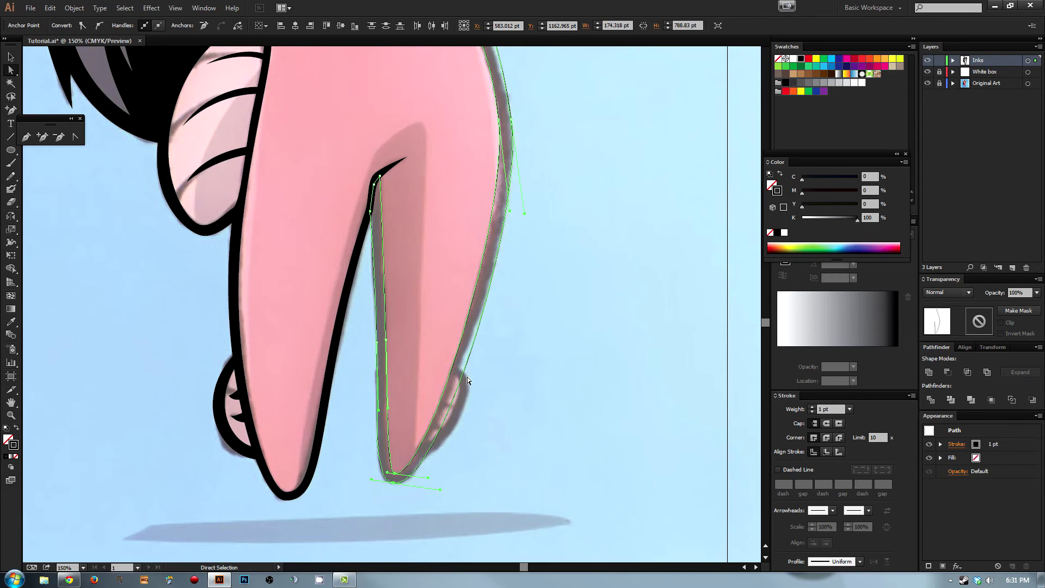
Step: Add an anchor point on the right leg's outer edge beside the small foot fin and move it inward onto the original line
key("plus")
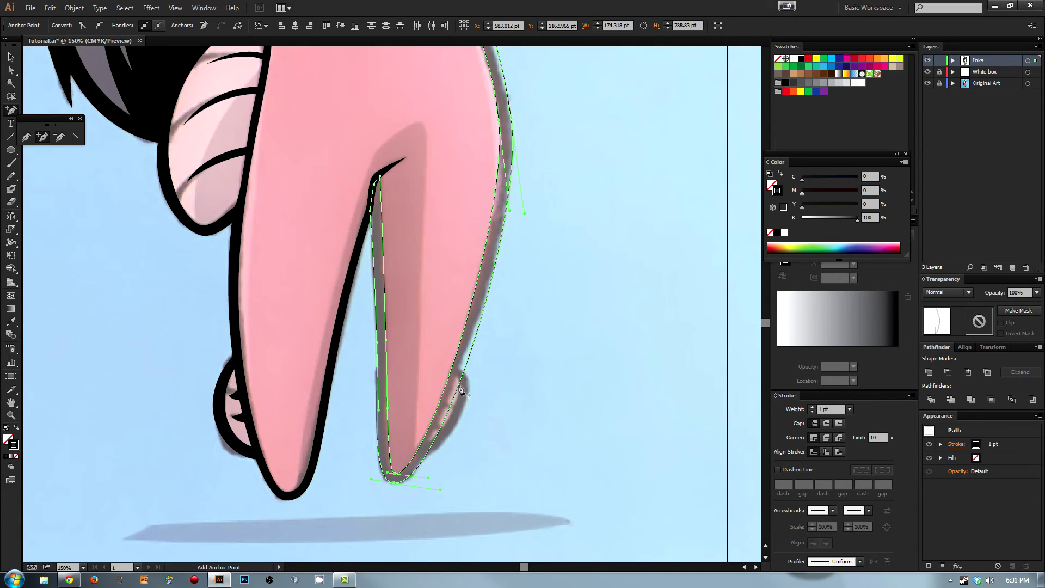
left_click(462, 384)
key("a")
left_click_drag(460, 383, 457, 383)
left_click(511, 366)
scroll(512, 359, "down", 1)
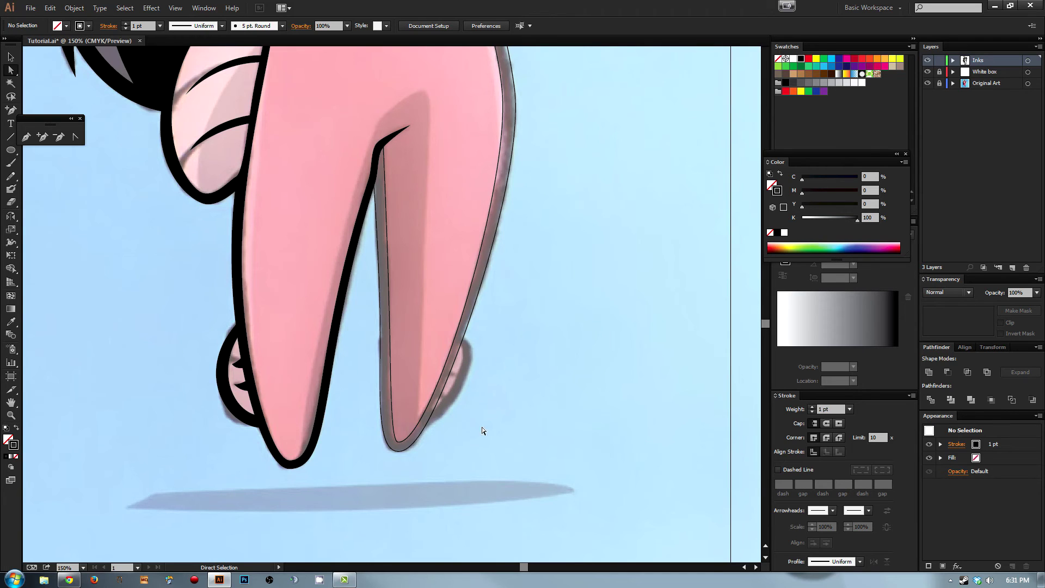
Step: Restore the right leg line's solid black fill without a stroke and deselect it
left_click_drag(412, 321, 542, 389)
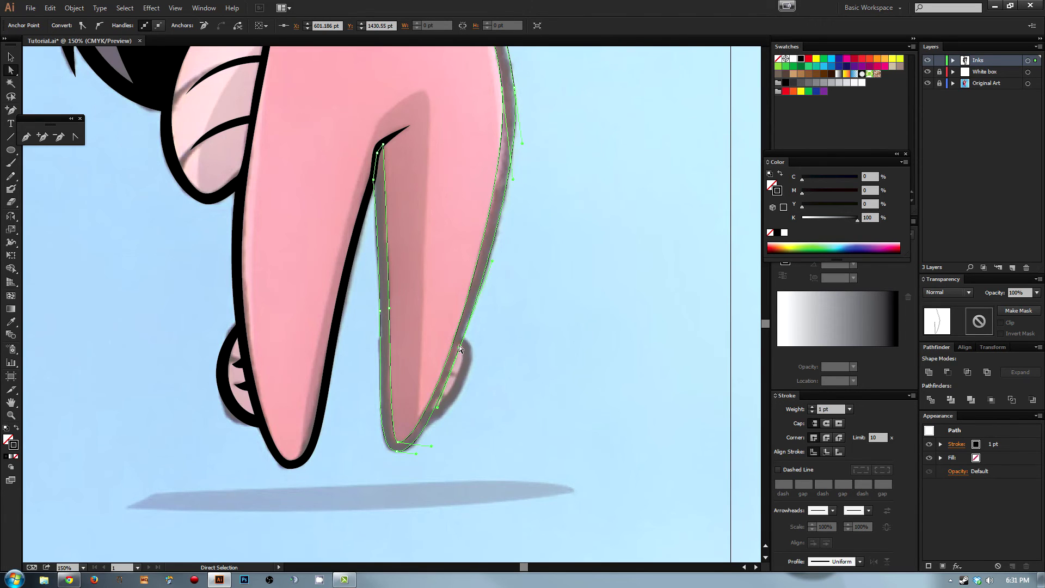
left_click_drag(511, 265, 504, 387)
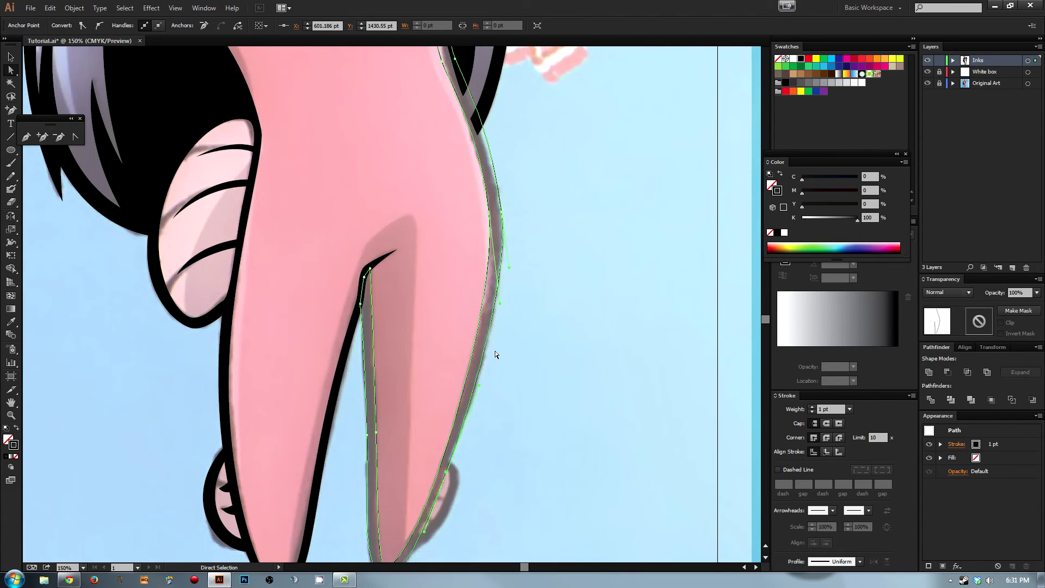
left_click(480, 430)
left_click_drag(551, 436, 599, 332)
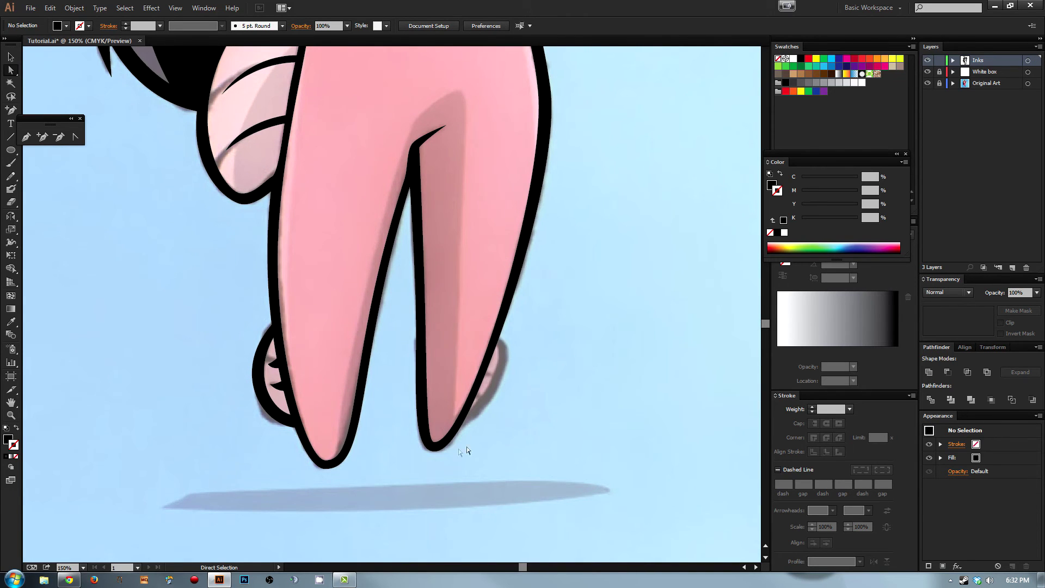
key("ctrl+plus")
key("ctrl+plus")
left_click_drag(532, 401, 435, 270)
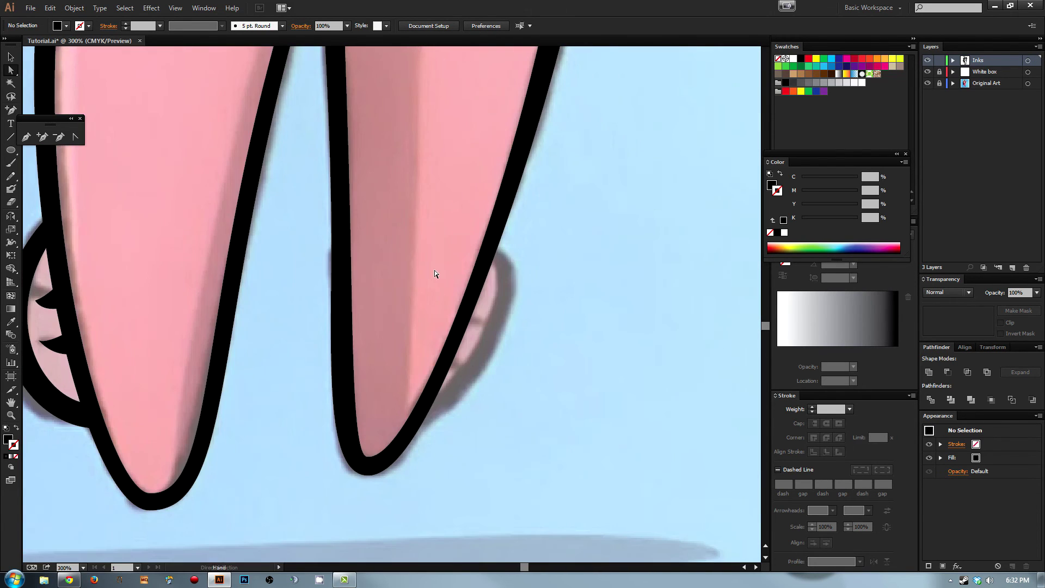
Step: Trace the outer edge of the right foot's small fin with the Pen tool as an unfilled black-stroked curve starting and ending on the leg line
key("p")
left_click_drag(491, 246, 520, 305)
left_click_drag(412, 428, 421, 407)
key("shift+x")
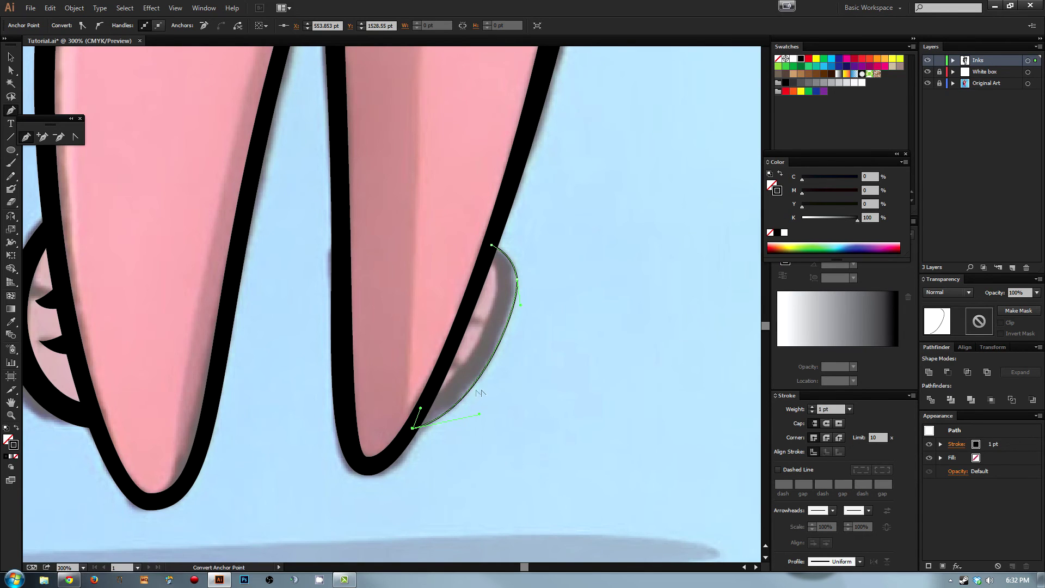
Step: Try to trace the fin's inner edge and join both ends to the outer curve as one black-filled crescent
left_click_drag(423, 397, 469, 390)
left_click_drag(492, 261, 492, 263)
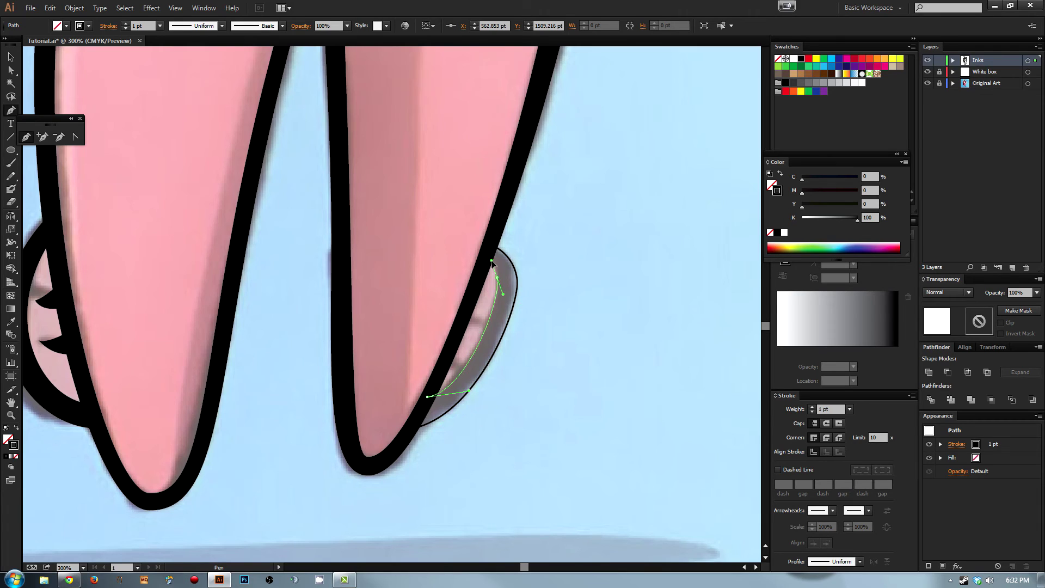
left_click(492, 262, "ctrl")
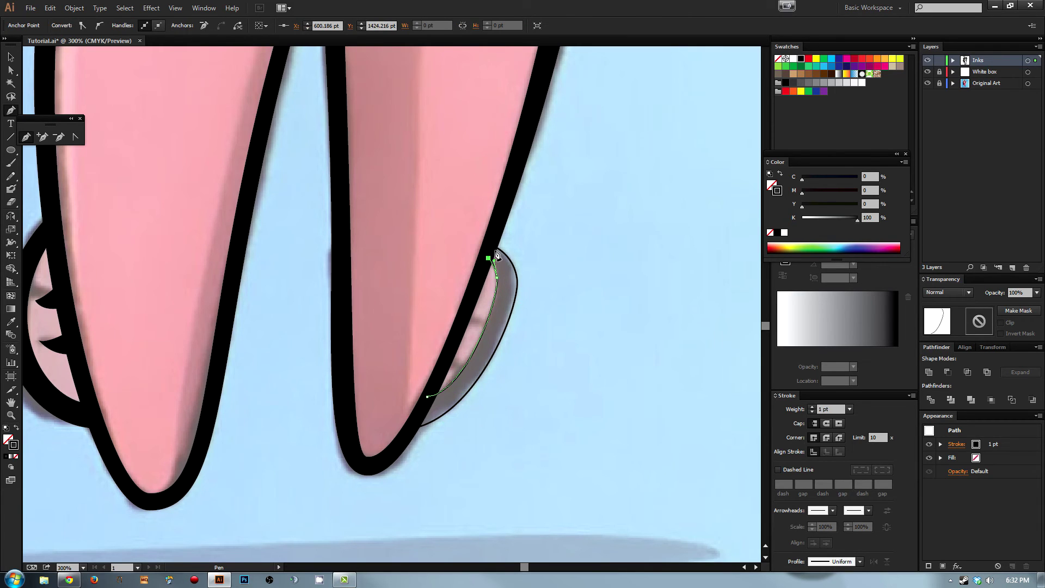
left_click_drag(492, 246, 514, 254)
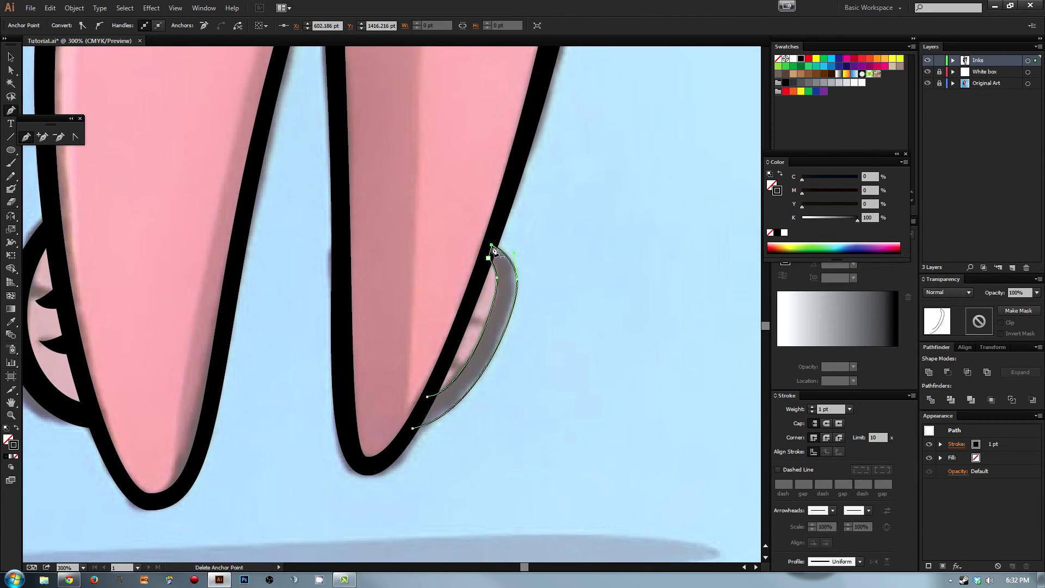
left_click(427, 396)
key("shift+x")
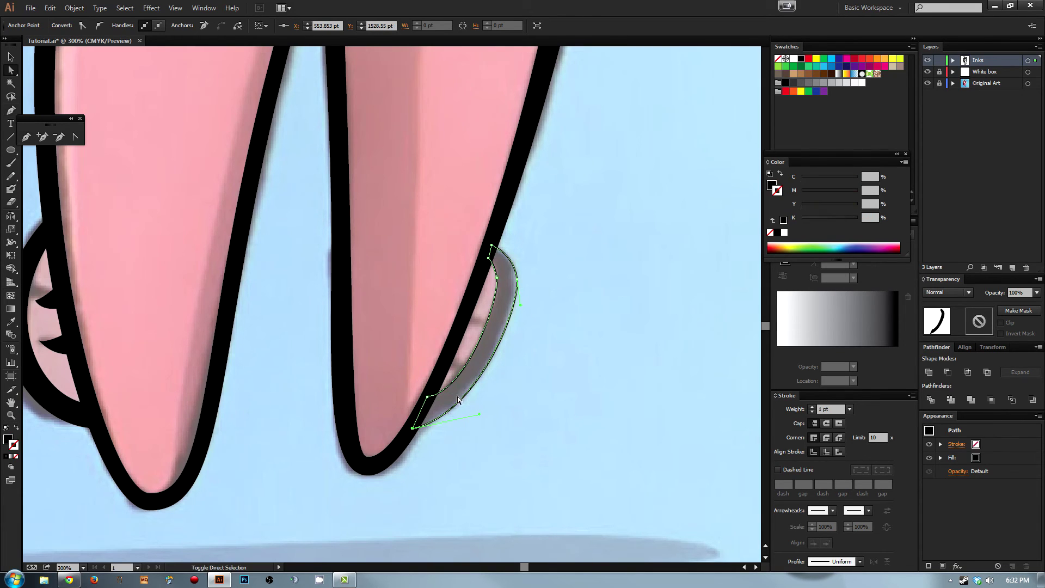
left_click(562, 286, "ctrl")
left_click(496, 278)
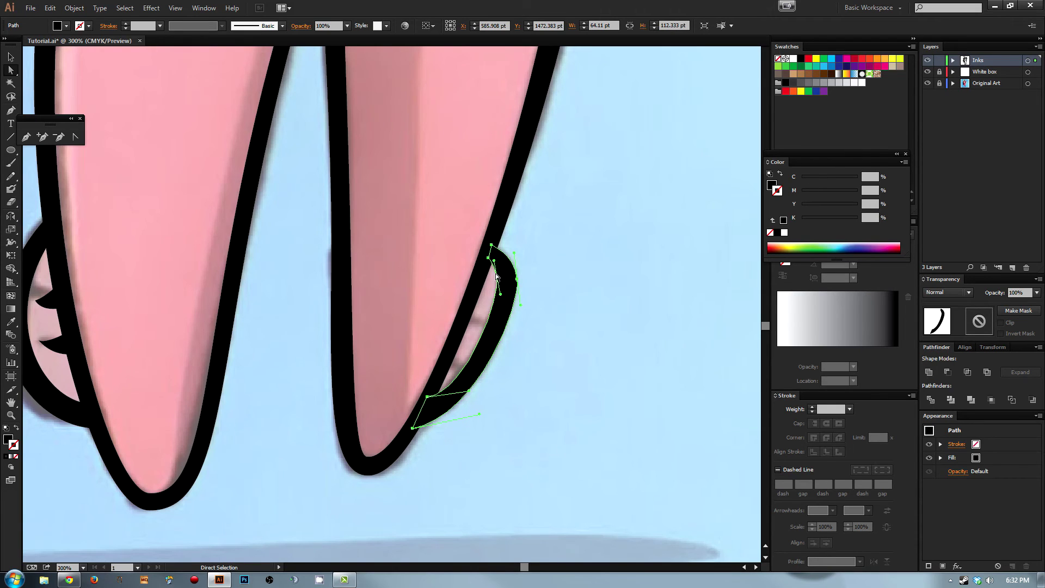
key("shift+x")
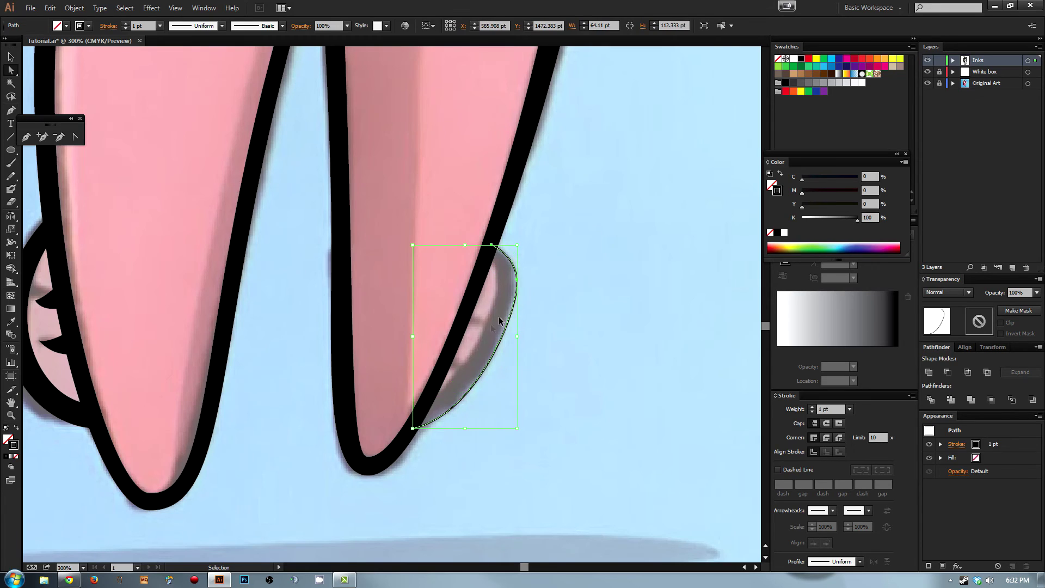
Step: Close the fin's outer curve into a complete shape with a segment running along the right leg line
key("p")
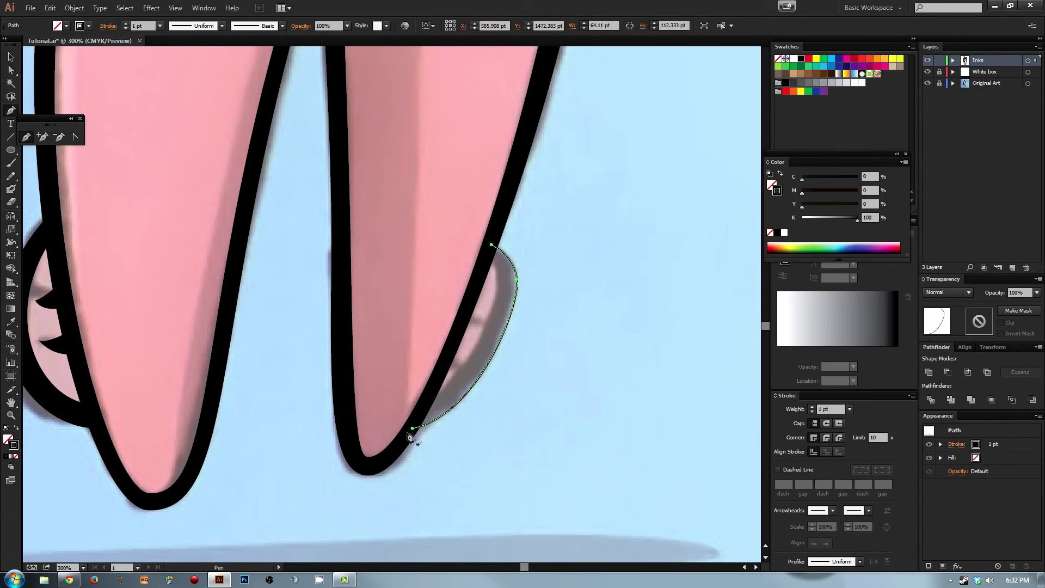
left_click(412, 427)
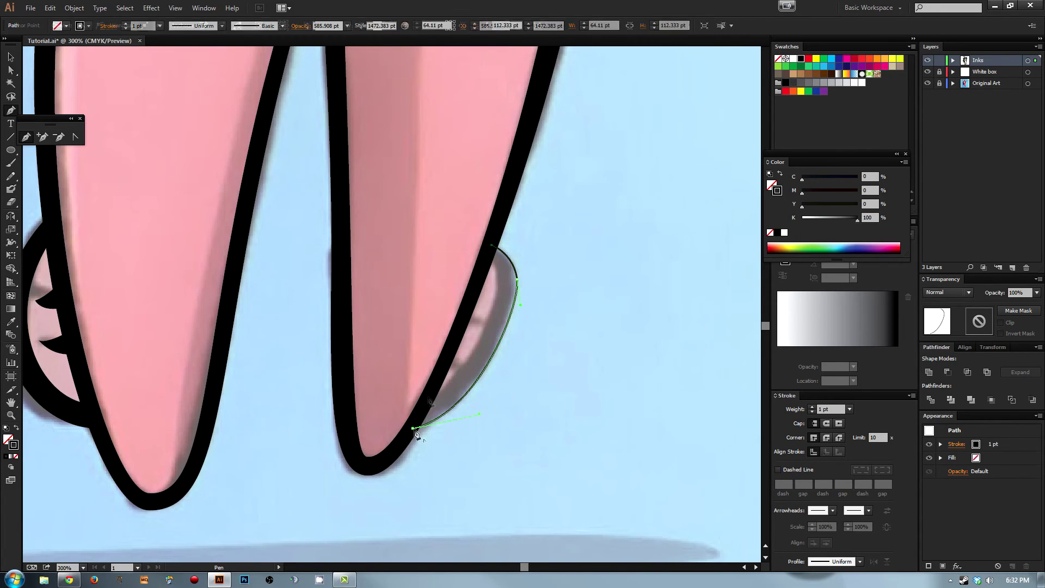
left_click(493, 248)
Step: Unite the closed fin shape with the right leg line into a single outline
key("v")
left_click_drag(536, 225, 434, 297)
left_click(928, 372)
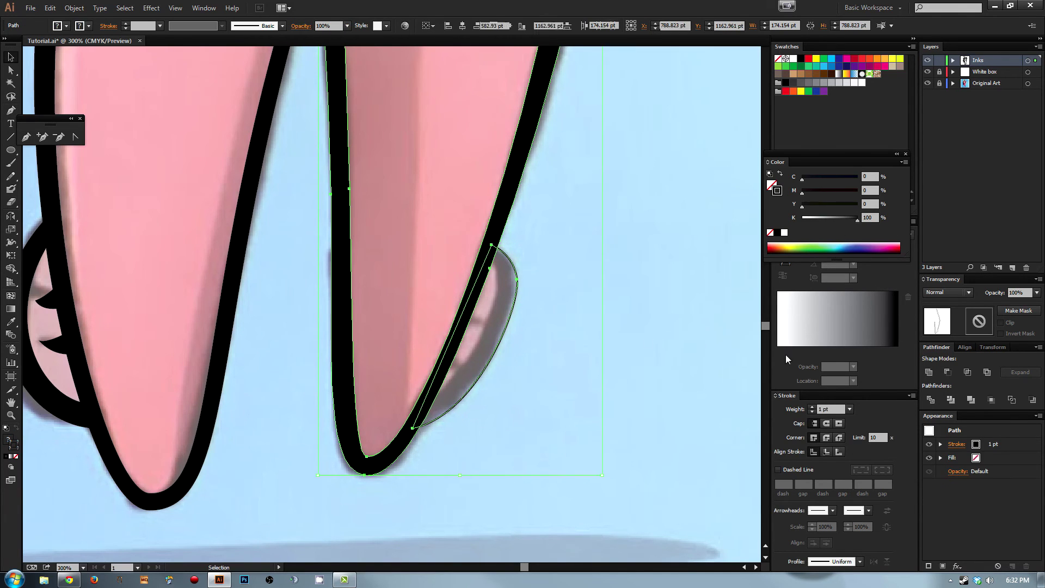
key("ctrl+z")
key("ctrl+shift+z")
key("ctrl+z")
key("ctrl+shift+z")
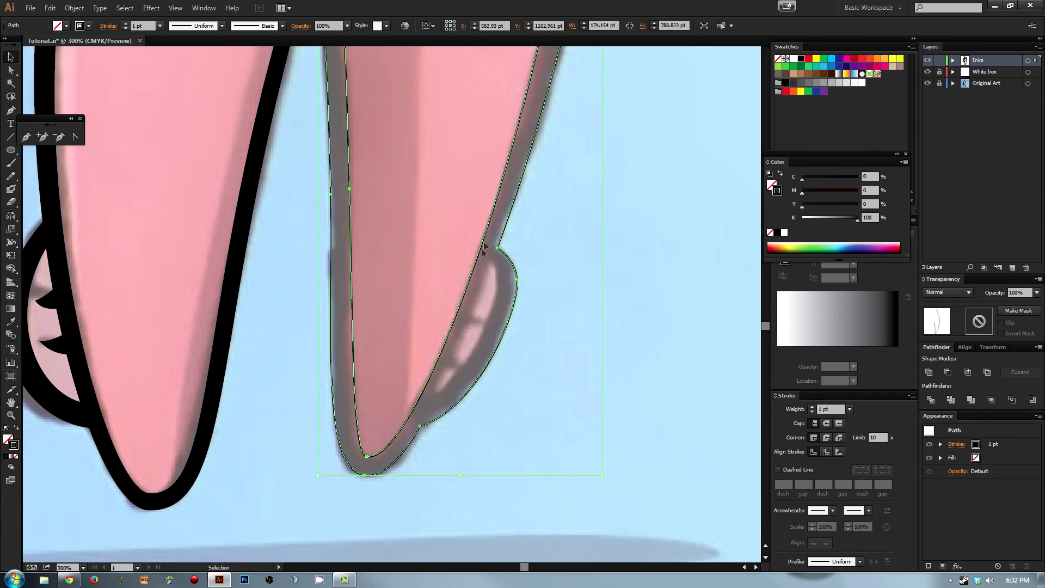
Step: Draw a closed Pen path around the pink interior of the right foot fin, inside the united outline
key("p")
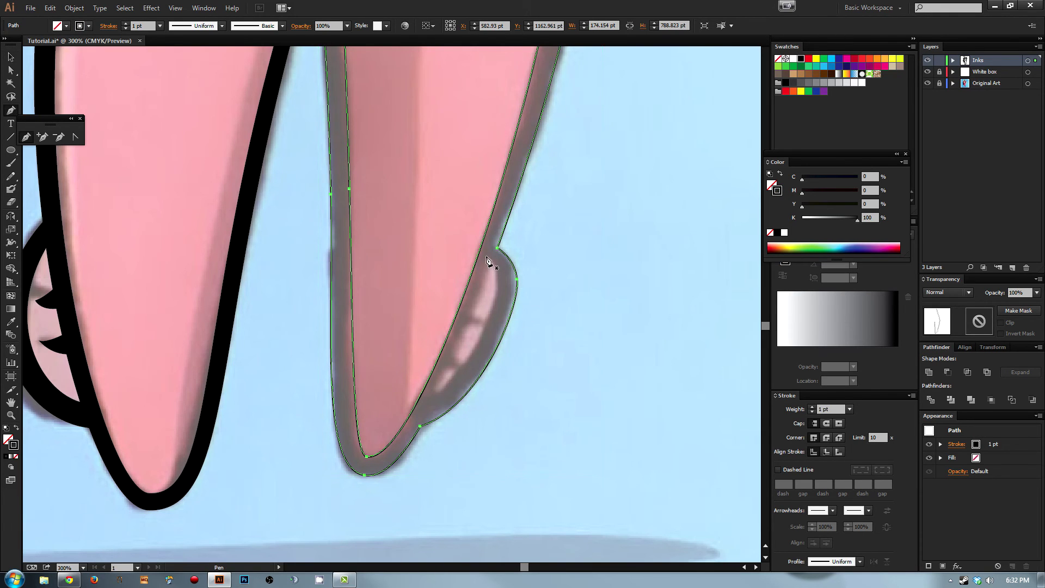
left_click(488, 259)
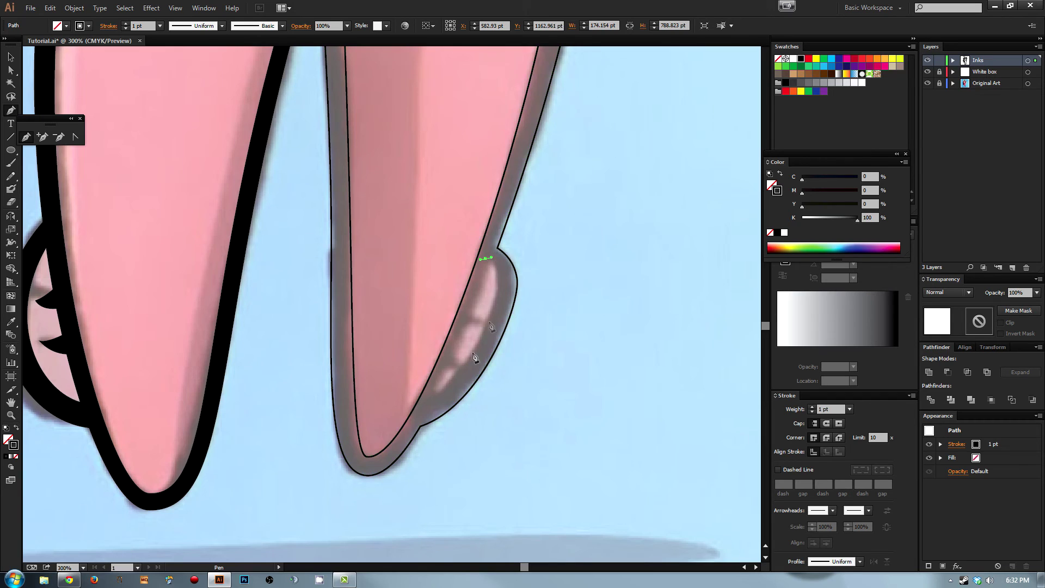
left_click_drag(465, 371, 425, 389)
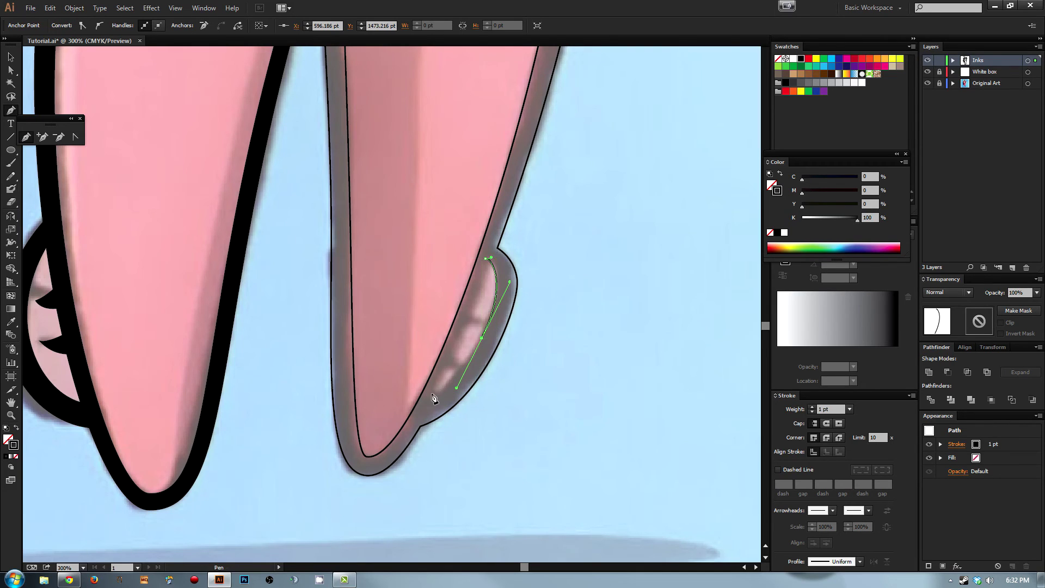
left_click(432, 396)
left_click_drag(485, 258, 491, 257)
Step: Add an anchor point midway on the interior path's leg side and shift it slightly outward to keep the leg line's thickness
key("plus")
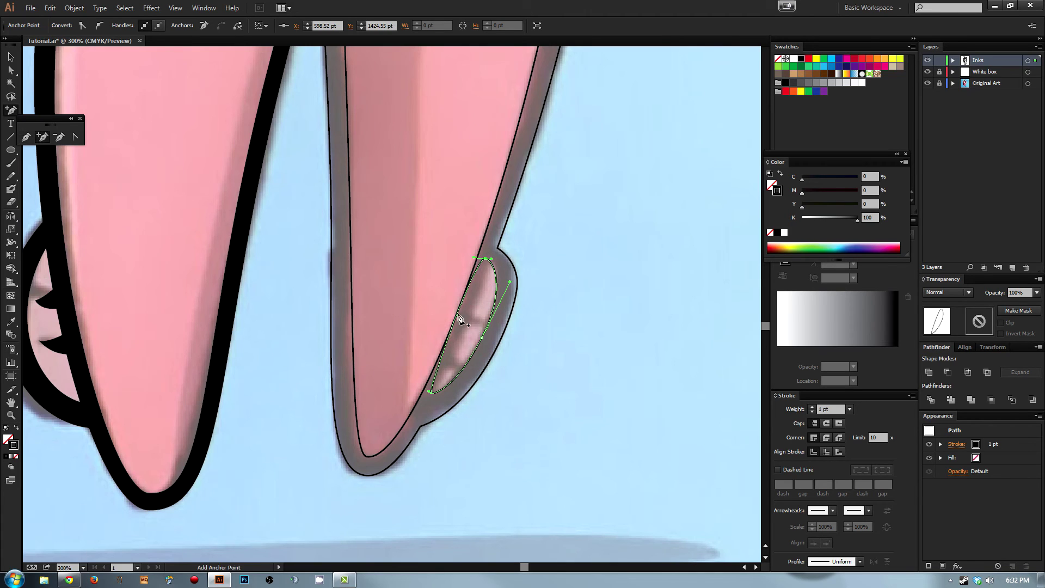
left_click(459, 324)
key("a")
left_click_drag(459, 324, 461, 324)
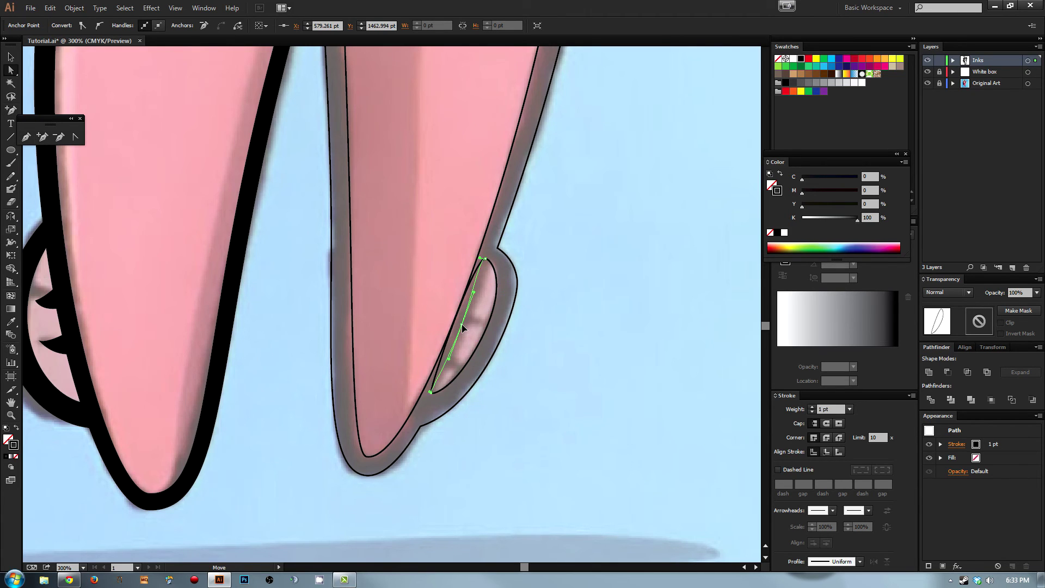
Step: Subtract the fin's interior path from the leg outline and restore the solid black fill without a stroke
left_click(451, 295)
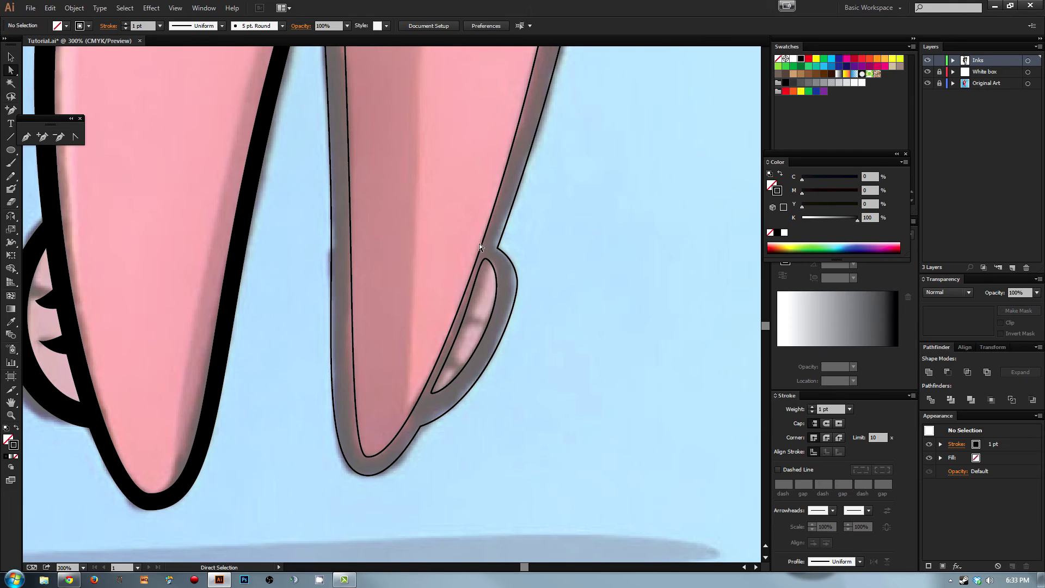
left_click(485, 328)
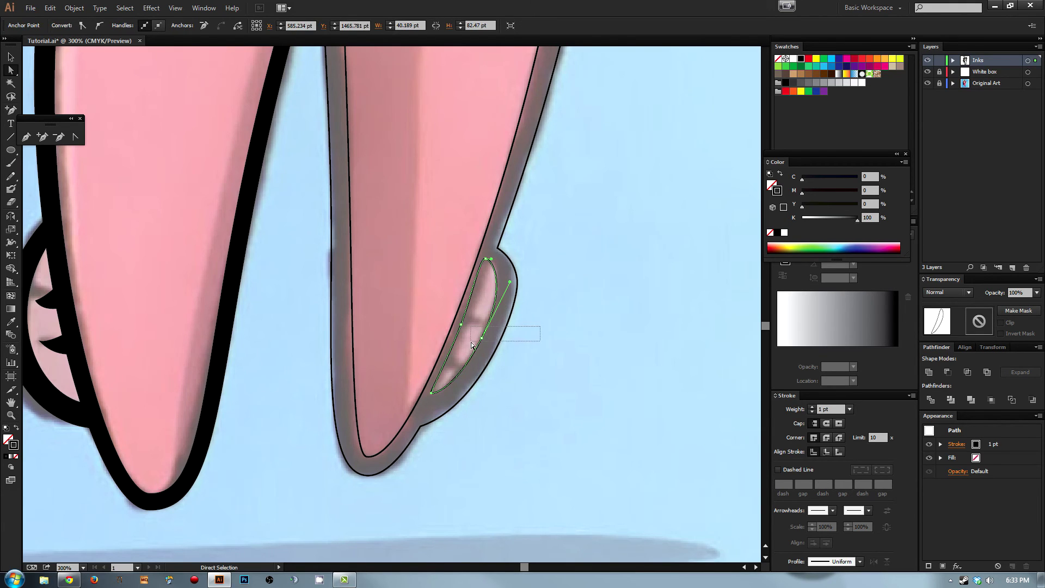
left_click_drag(472, 344, 473, 344)
left_click(947, 372)
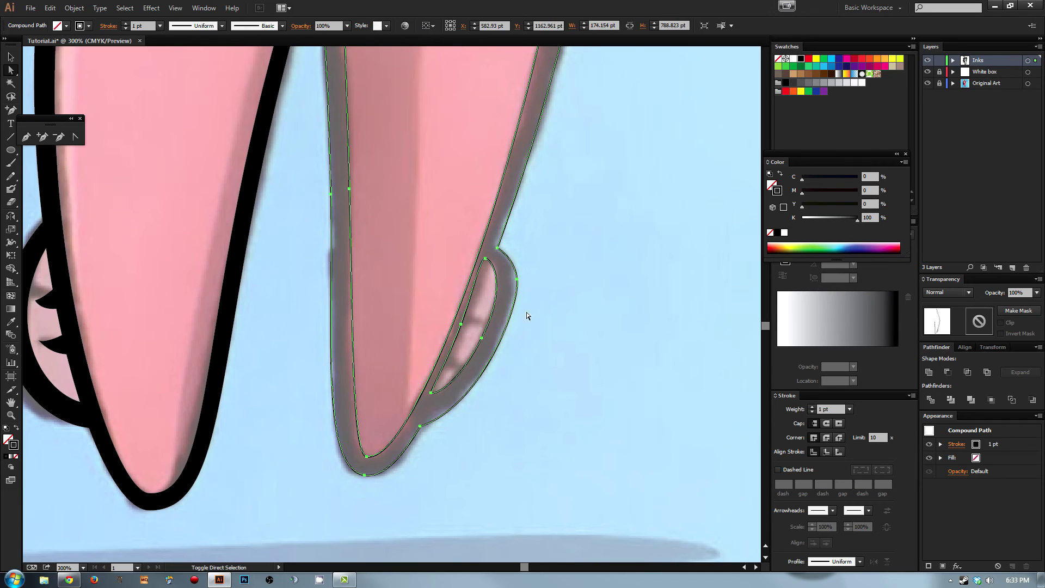
left_click(545, 273)
Step: Fine-tune the upper and leg-side points of the fin opening so its edges follow the original art
left_click(485, 260)
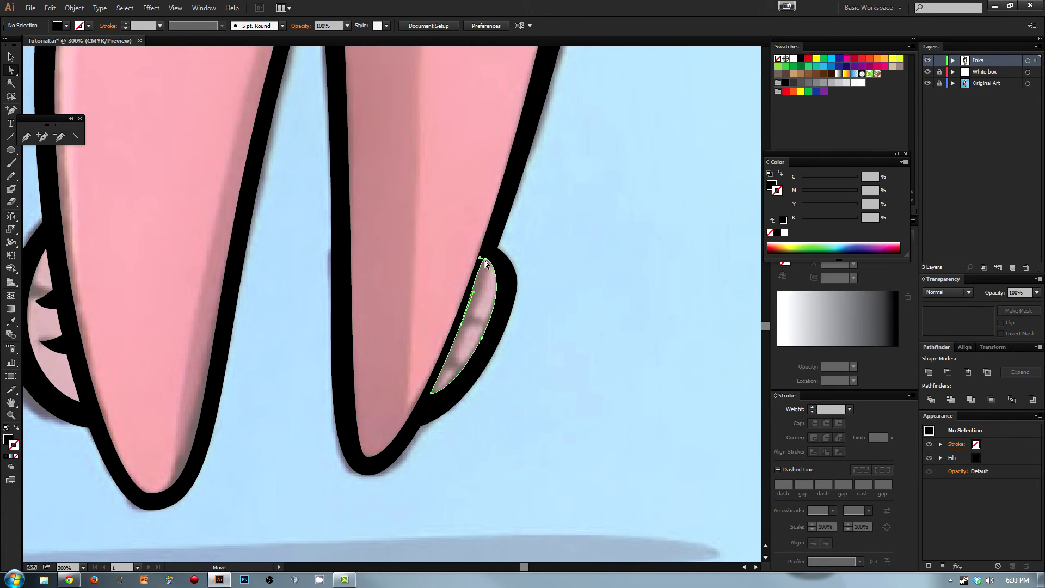
left_click_drag(491, 263, 492, 265)
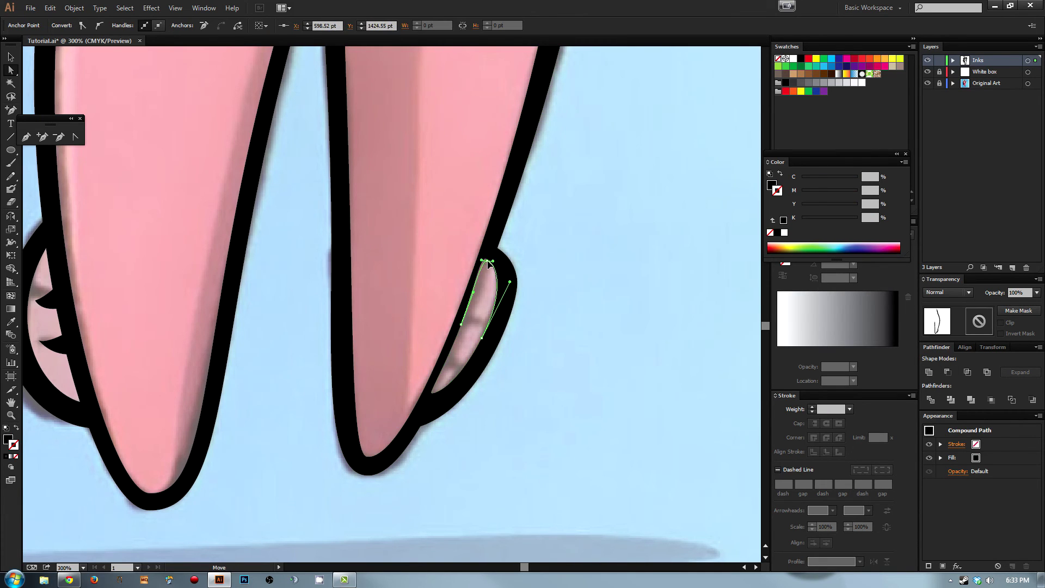
left_click_drag(462, 325, 450, 360)
left_click(491, 238)
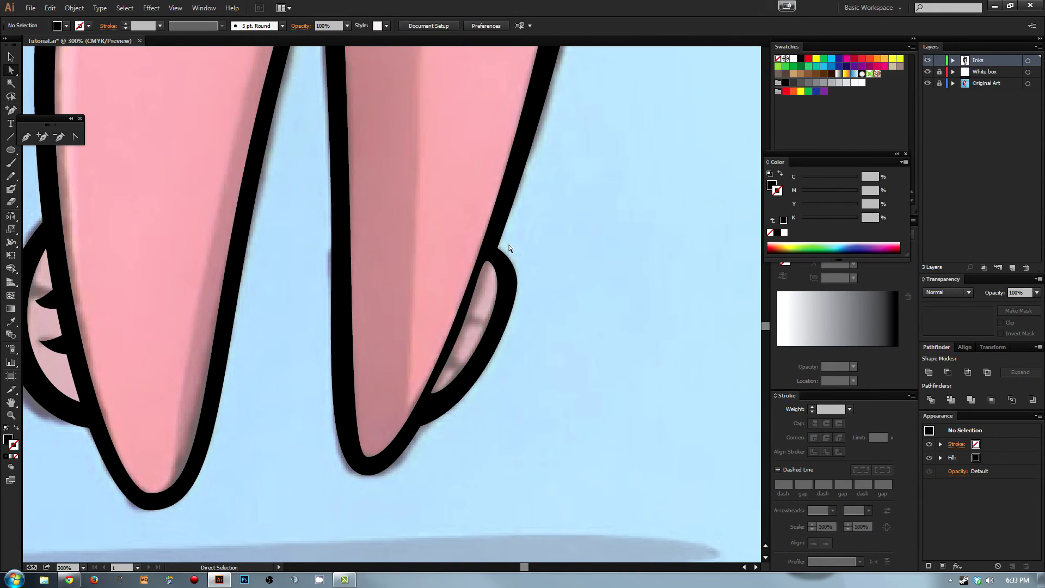
Step: Examine the inked legs and foot fins with the Original Art layer hidden, then show the layer again
key("ctrl+1")
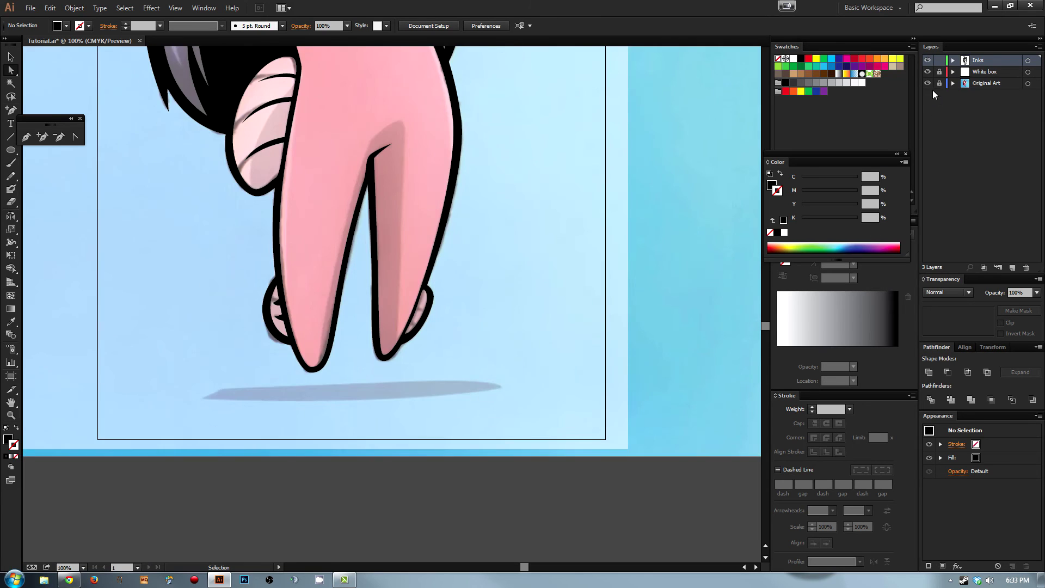
left_click(929, 83)
key("ctrl+minus")
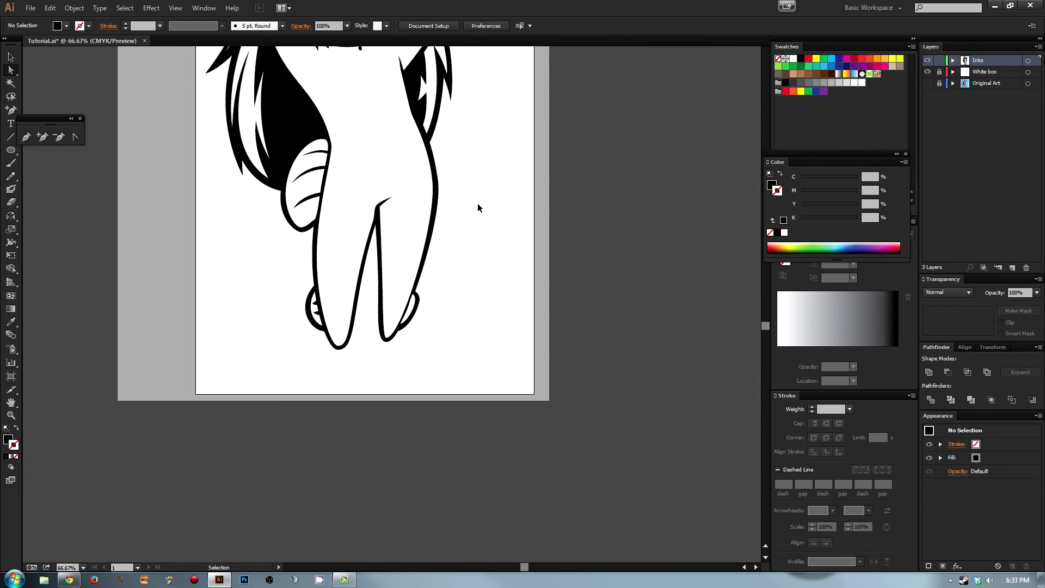
key("ctrl+plus")
key("ctrl+plus")
key("ctrl+plus")
key("ctrl+plus")
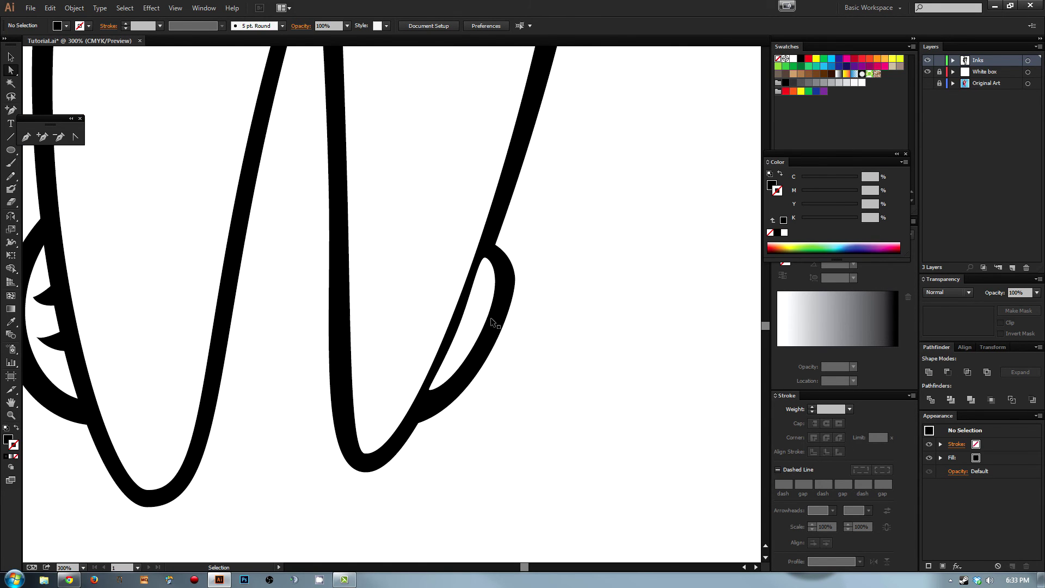
key("ctrl+plus")
key("ctrl+minus")
left_click(928, 83)
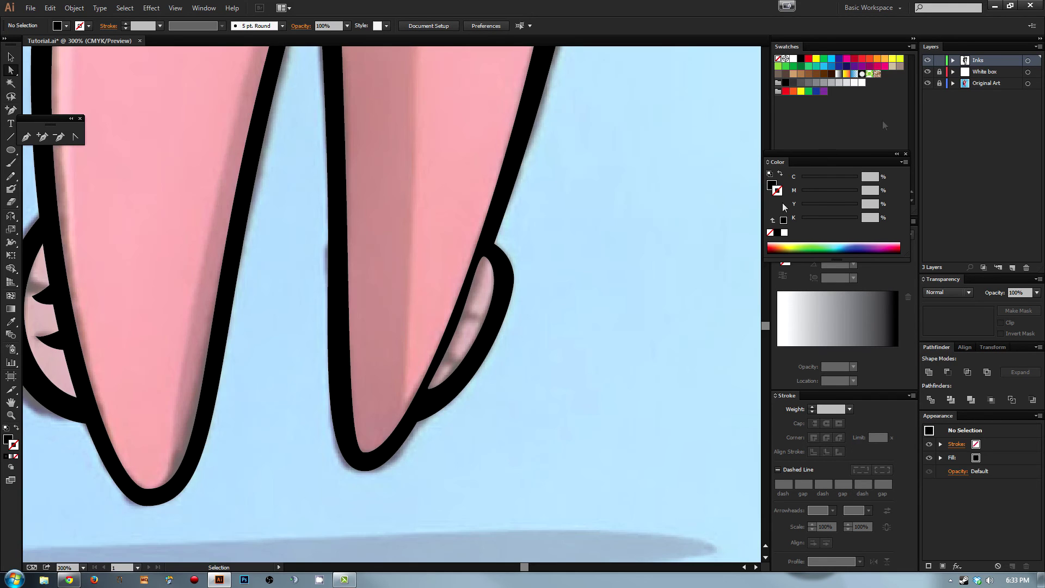
Step: Draw a small black-filled pointed wedge over the upper crease inside the right foot fin, attached to the leg line
scroll(555, 314, "up", 1)
scroll(555, 314, "left", 3)
key("p")
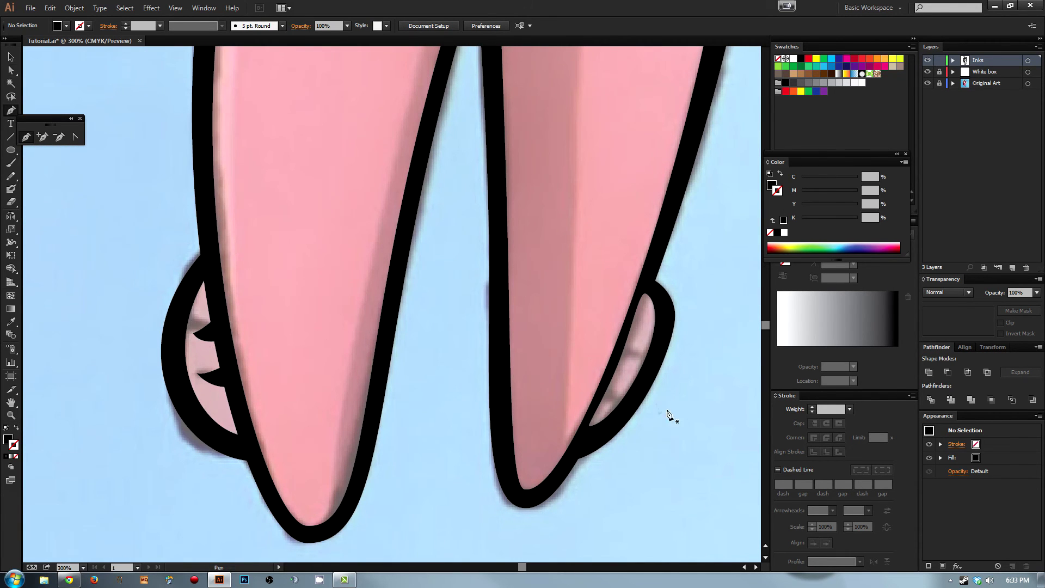
left_click(623, 340)
left_click(642, 349)
left_click(630, 364)
left_click(614, 355)
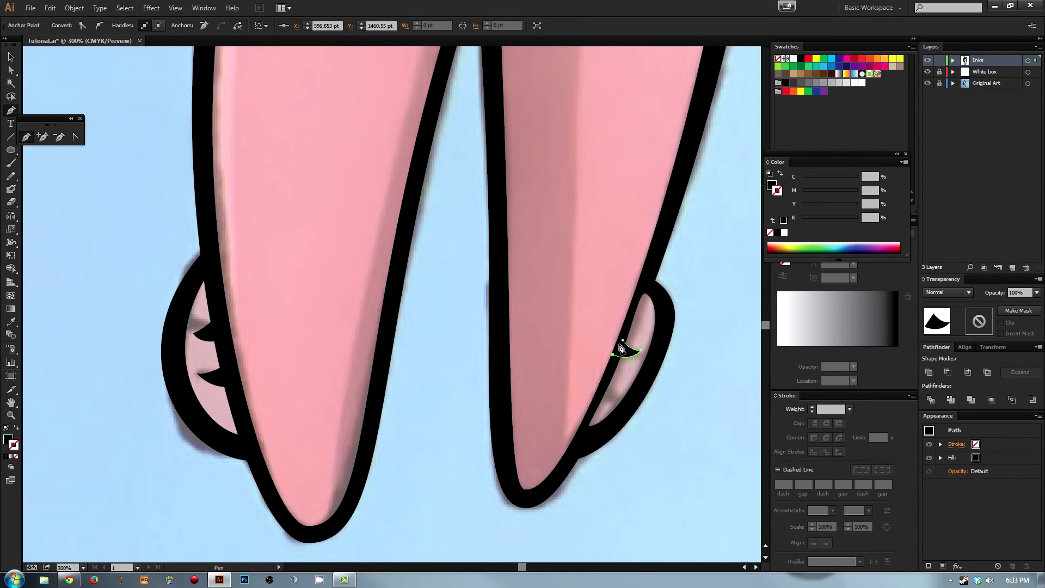
left_click(623, 340)
Step: Draw a second black-filled wedge over the lower crease inside the right foot fin and deselect it
left_click(604, 384)
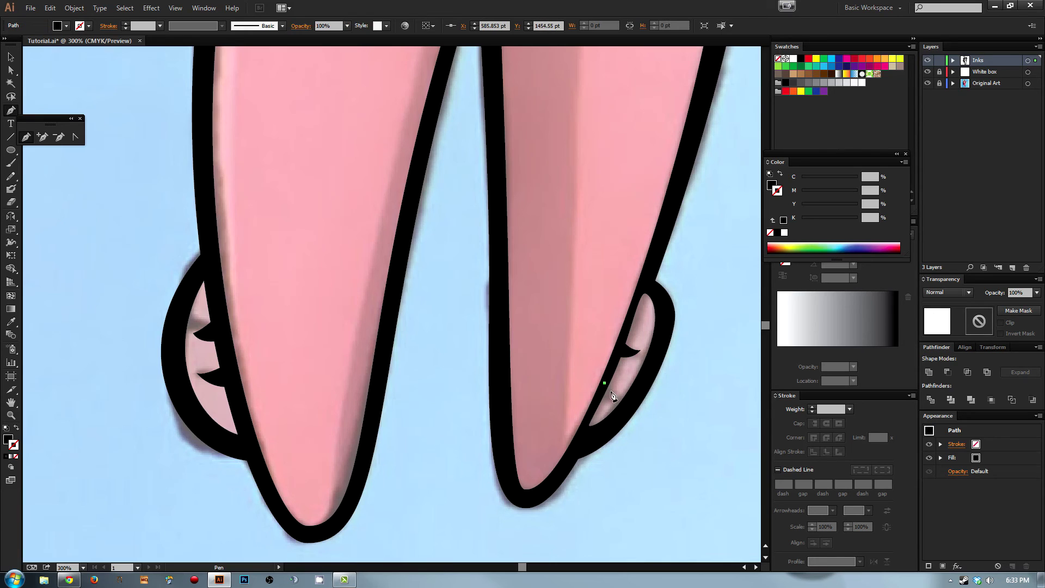
left_click_drag(621, 392, 632, 390)
left_click(597, 400)
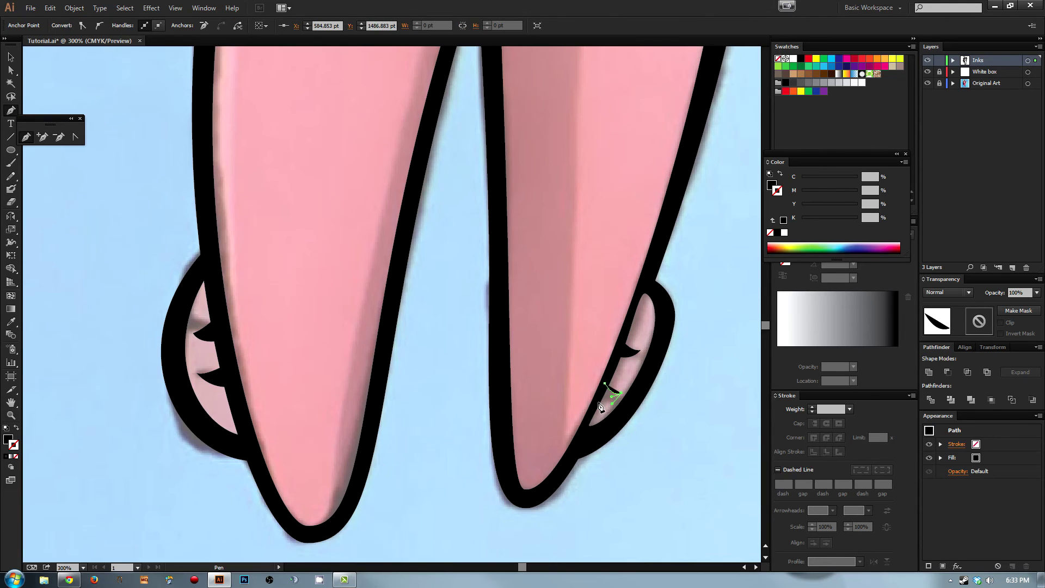
left_click(605, 384)
left_click(672, 361, "ctrl")
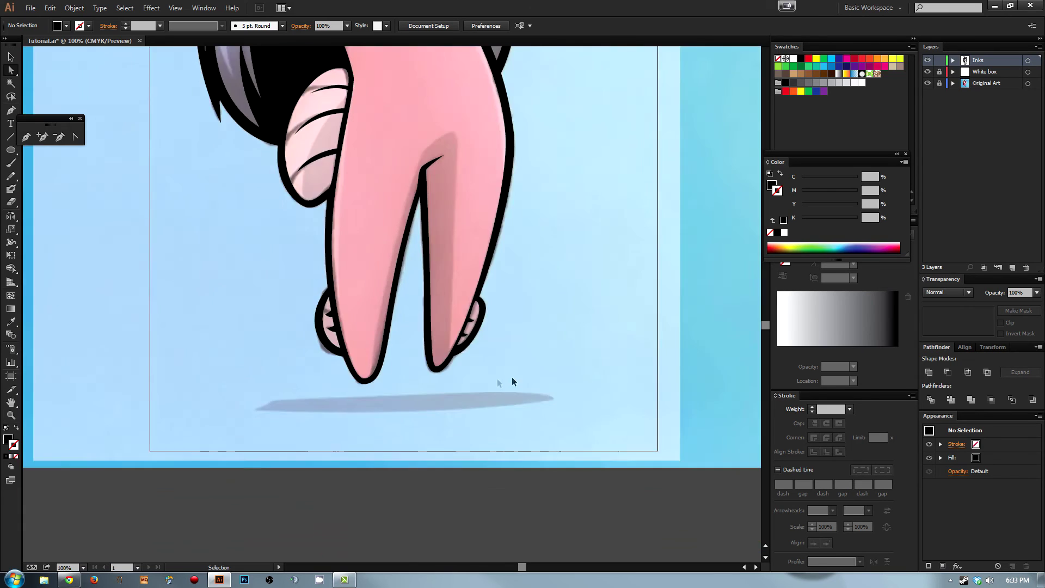
Step: Compare the whole inked figure with the Original Art layer hidden and shown, and examine the face for parts still without inks
scroll(512, 381, "down", 3)
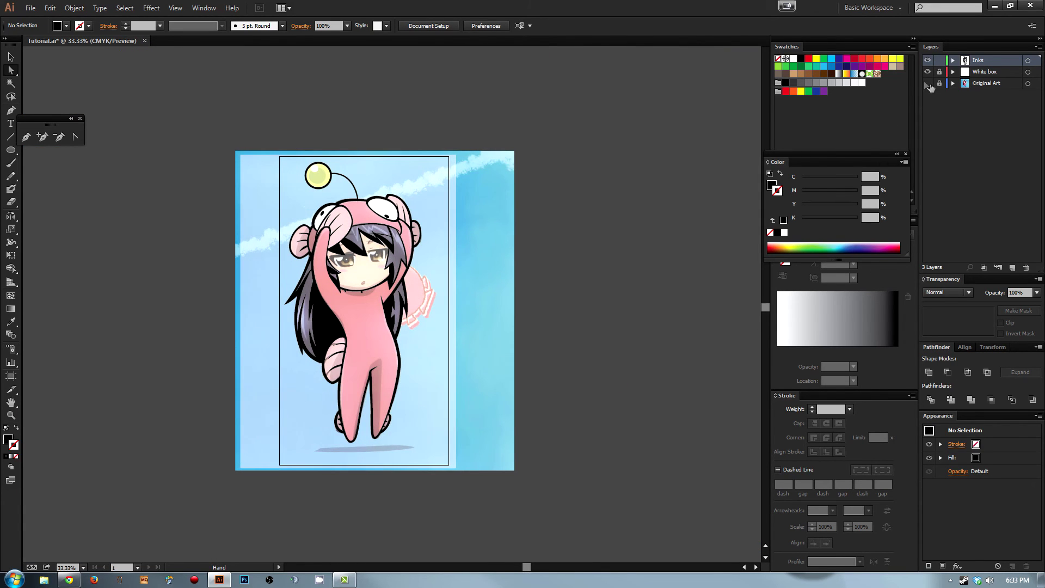
left_click(927, 83)
key("z")
left_click_drag(256, 152, 440, 473)
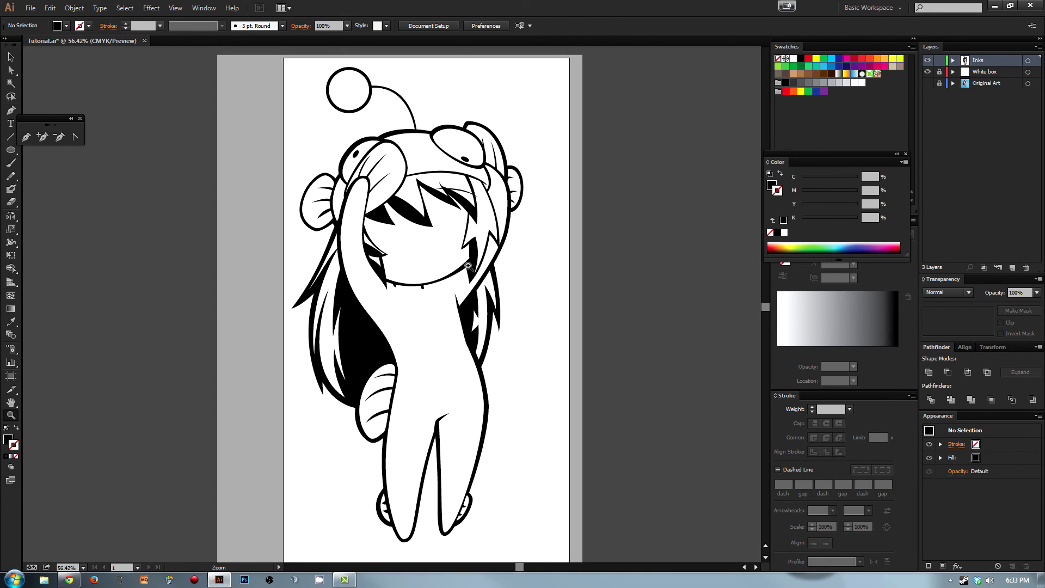
left_click(928, 82)
left_click(928, 82)
left_click(929, 82)
left_click(928, 83)
left_click(931, 83)
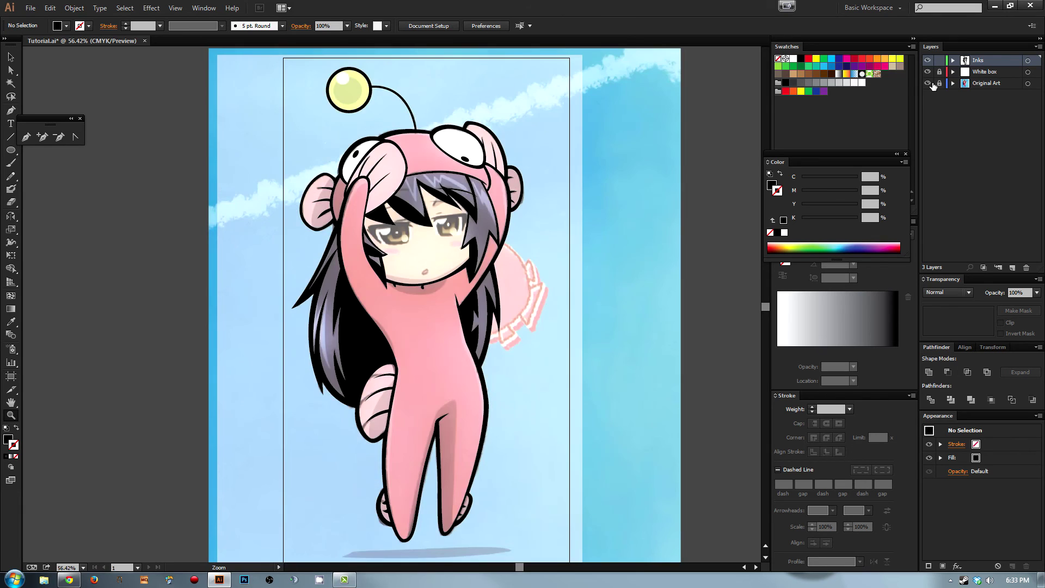
left_click(928, 83)
left_click(928, 83)
left_click_drag(354, 179, 587, 319)
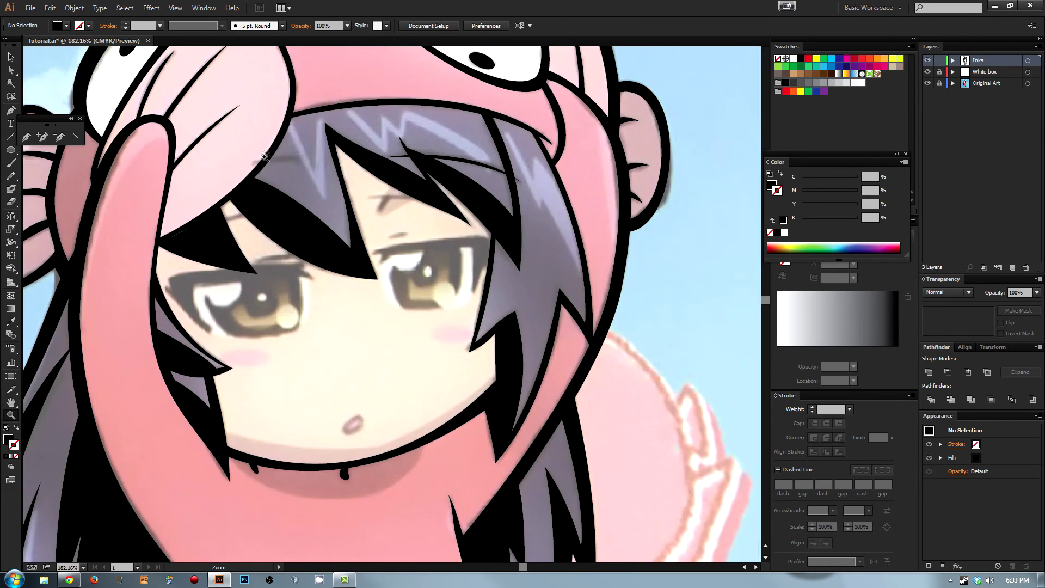
Step: Draw a thin black-filled tapered strand in the hair beside the large head fin, starting from the fin's outline
left_click_drag(316, 180, 339, 229)
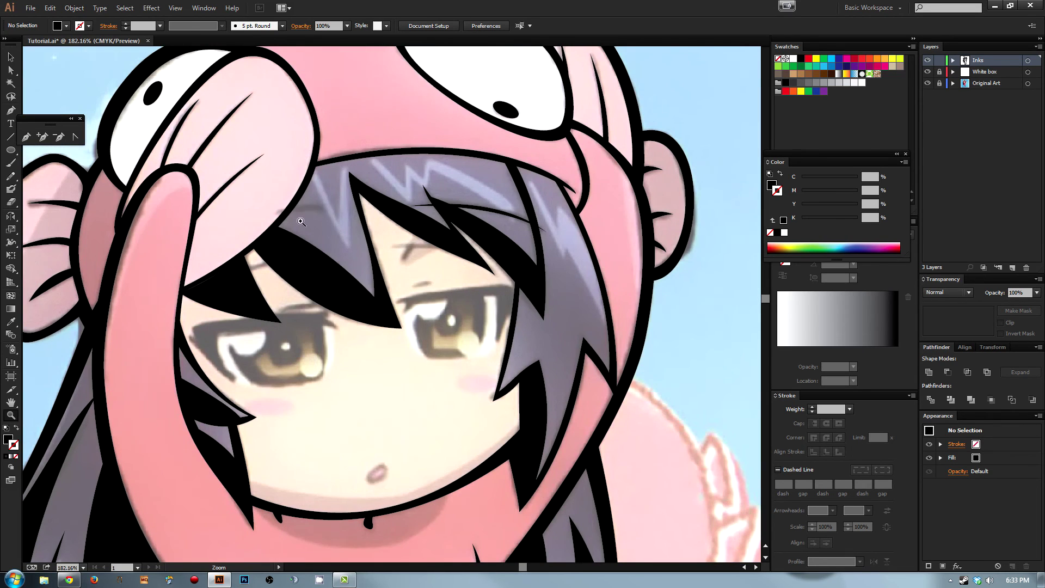
key("p")
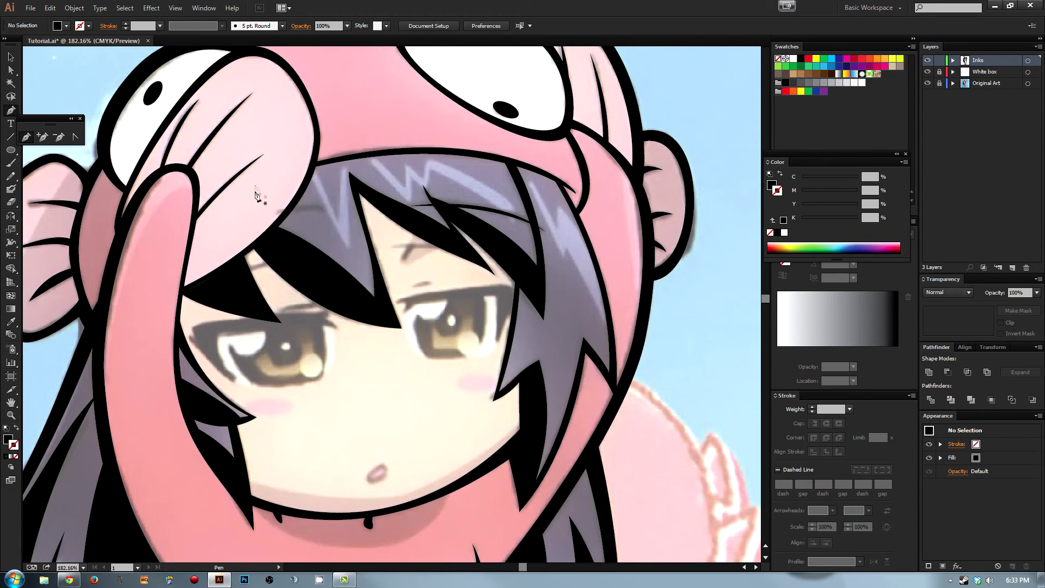
left_click(289, 205)
left_click(321, 202)
left_click(330, 209)
left_click(341, 217)
left_click(315, 209)
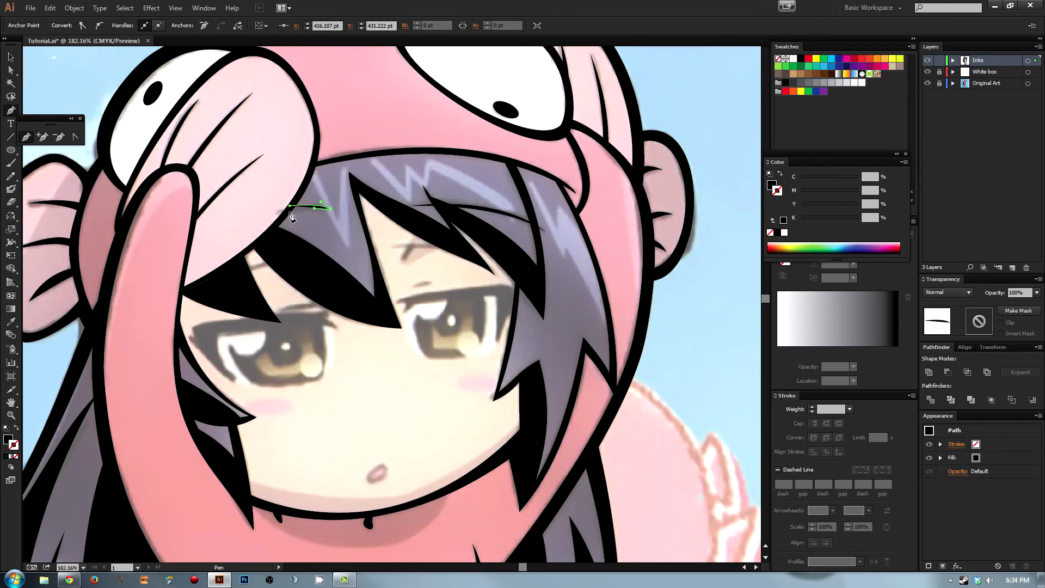
Step: Refine the anchor points of the thin hair strand beside the head fin so it curves smoothly, and deselect it
key("a")
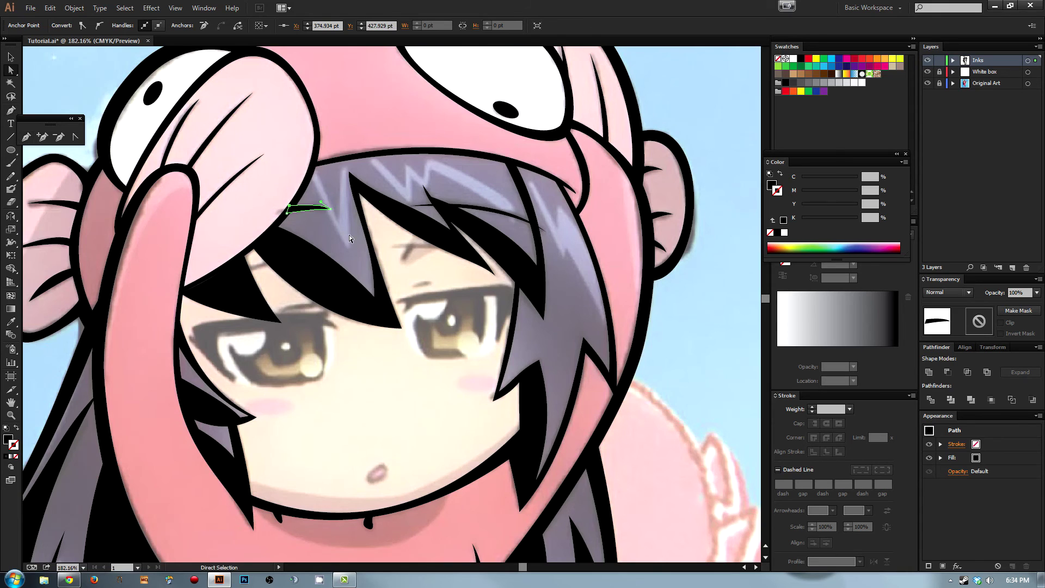
left_click(327, 227)
mouse_move(326, 226)
left_mouse_down()
mouse_move(361, 241)
mouse_move(324, 226)
left_mouse_up()
left_click(344, 225)
left_click(365, 223)
left_click_drag(350, 225, 352, 222)
key("ctrl+shift+a")
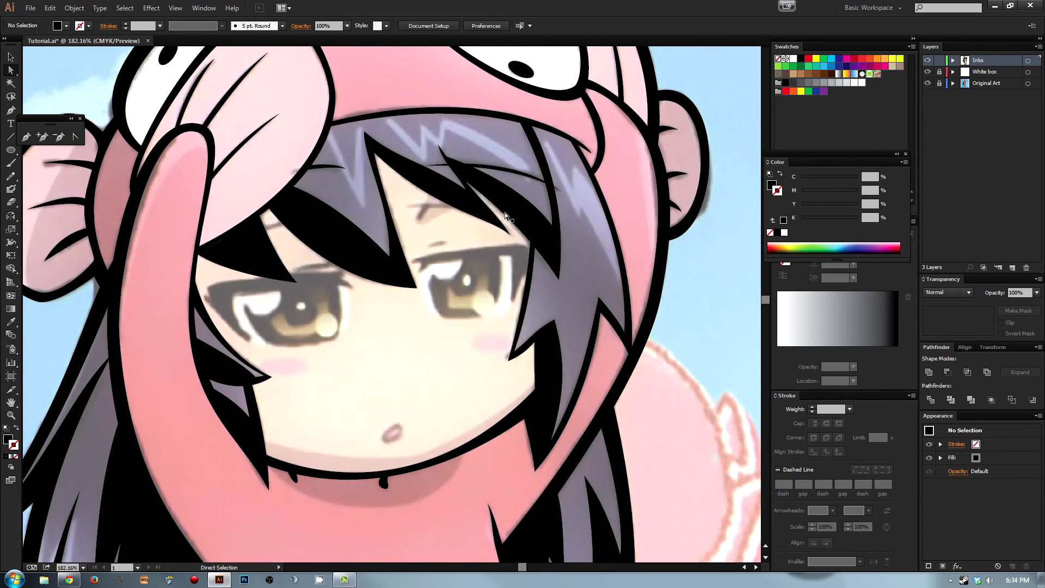
Step: Draw a thin black-filled eyebrow line above the right eye, tapering to a point and ending under the hair strand
key("ctrl+equal")
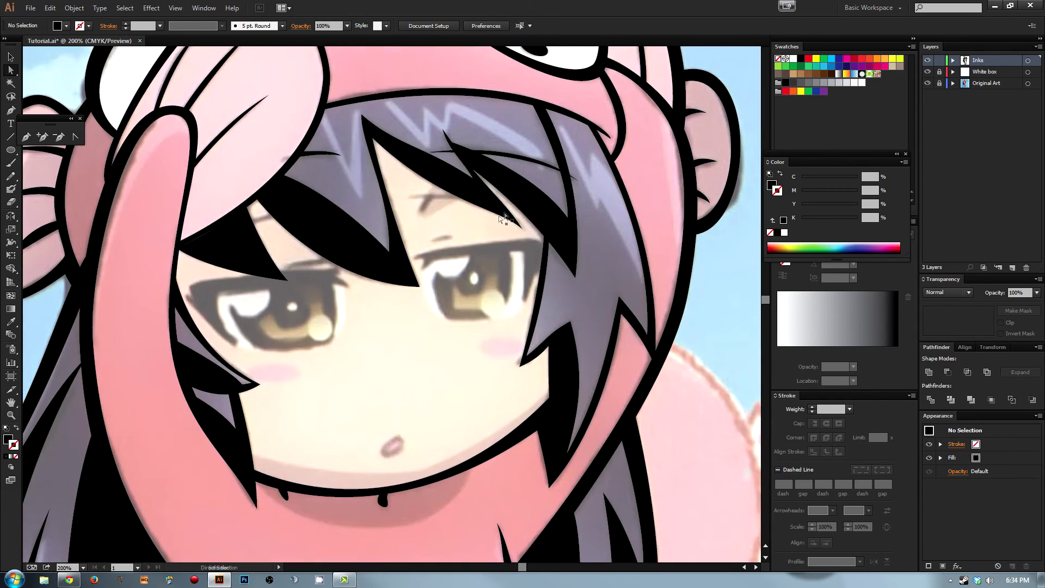
scroll(489, 218, "up", 1)
key("ctrl+plus")
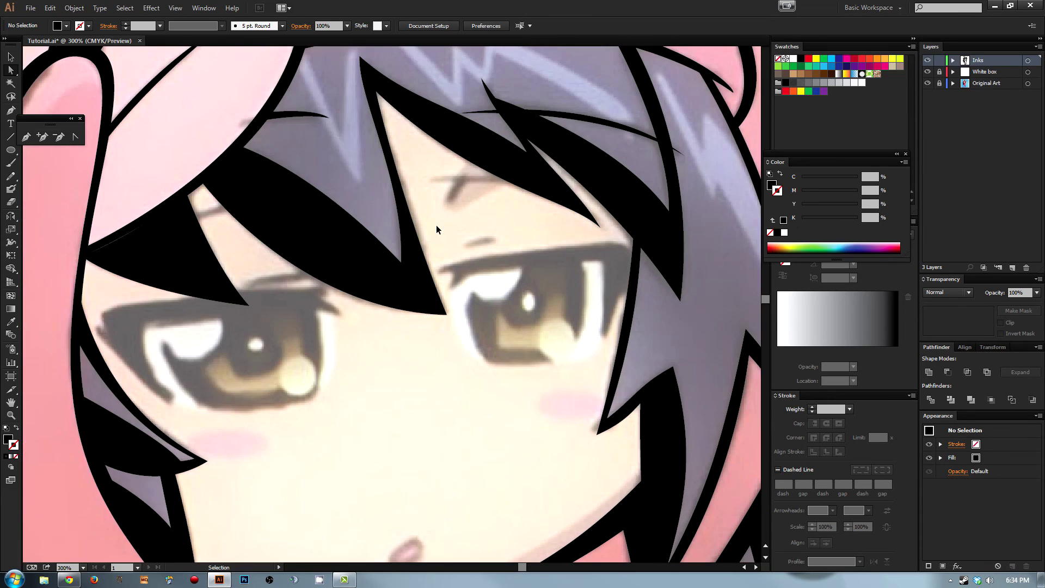
left_click_drag(503, 167, 442, 305)
key("p")
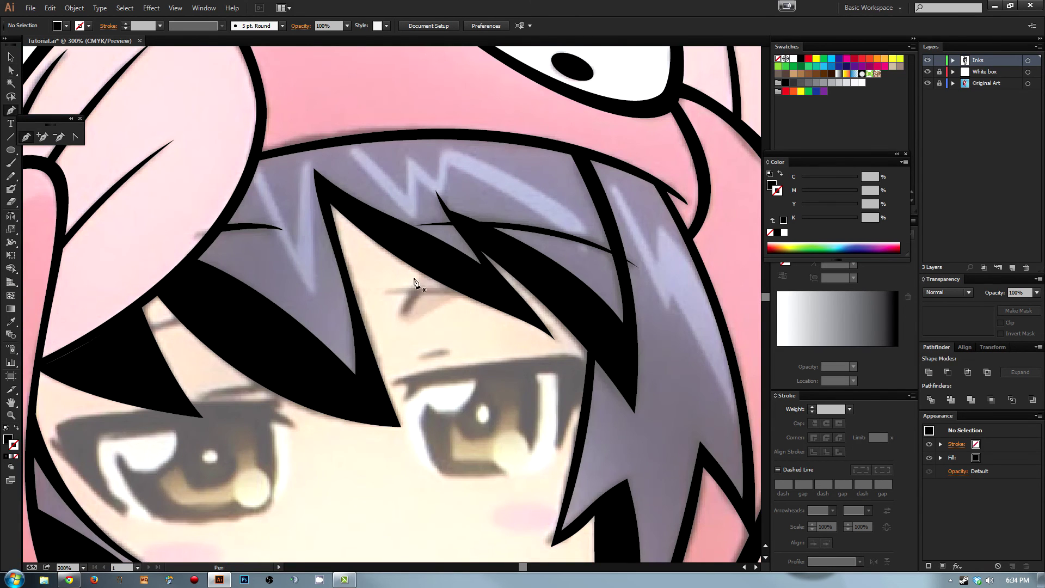
left_click(475, 293)
left_click_drag(375, 290, 335, 298)
left_click(415, 295)
left_click(475, 294)
Step: Draw a short black-filled pointed tick slanting down from the right eyebrow line
left_click_drag(415, 294, 409, 290)
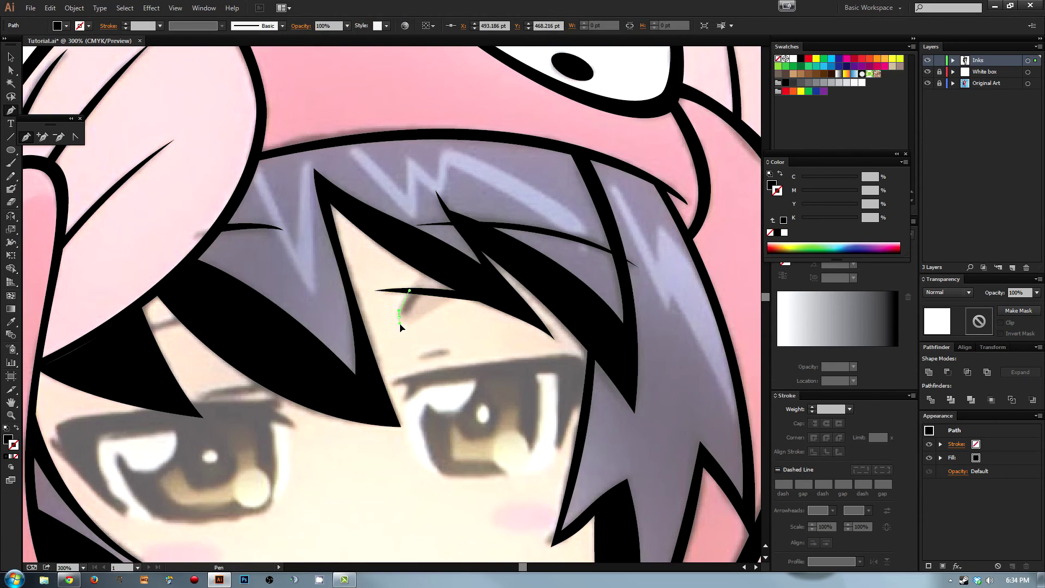
left_click(418, 290)
left_click(409, 291)
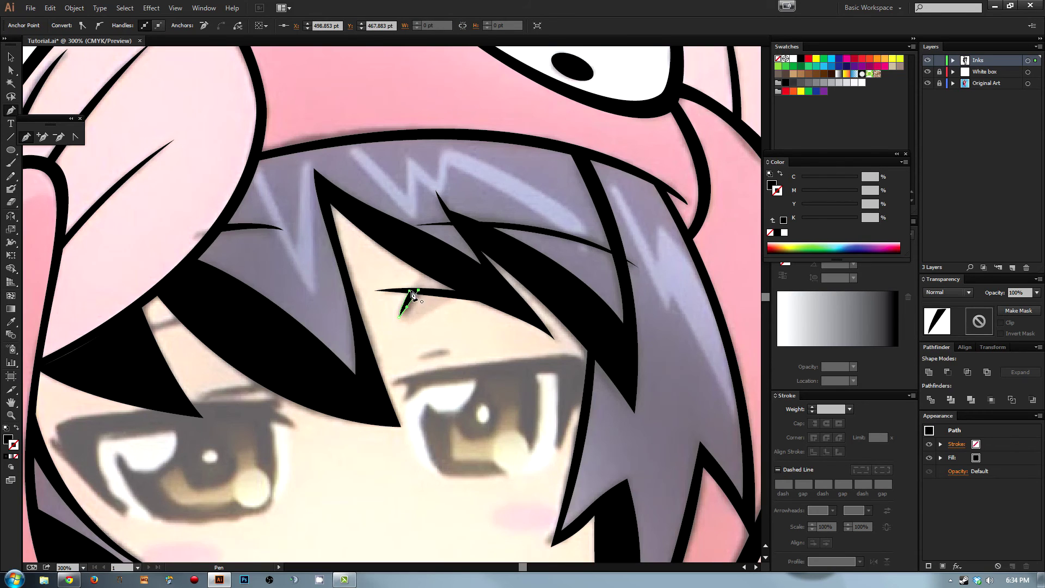
Step: Select the right eyebrow line with its tick and move both down to just above the right eye
key("a")
left_click_drag(401, 283, 469, 357)
key("v")
left_click_drag(409, 301, 442, 361)
Step: Try drawing a second black-filled version of the right eyebrow with its tick over the original art as one shape
key("p")
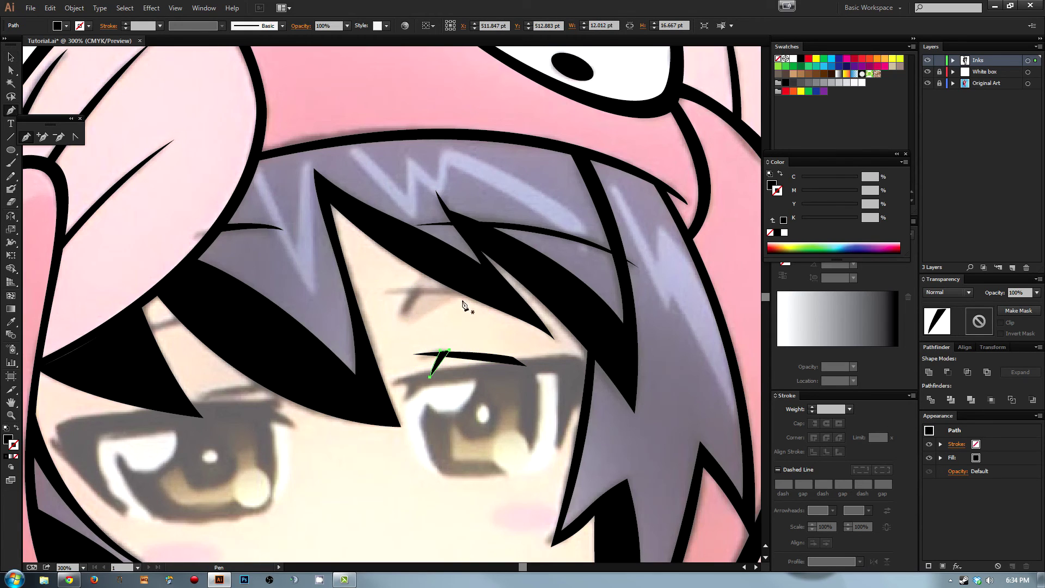
left_click(468, 289)
left_click(381, 294)
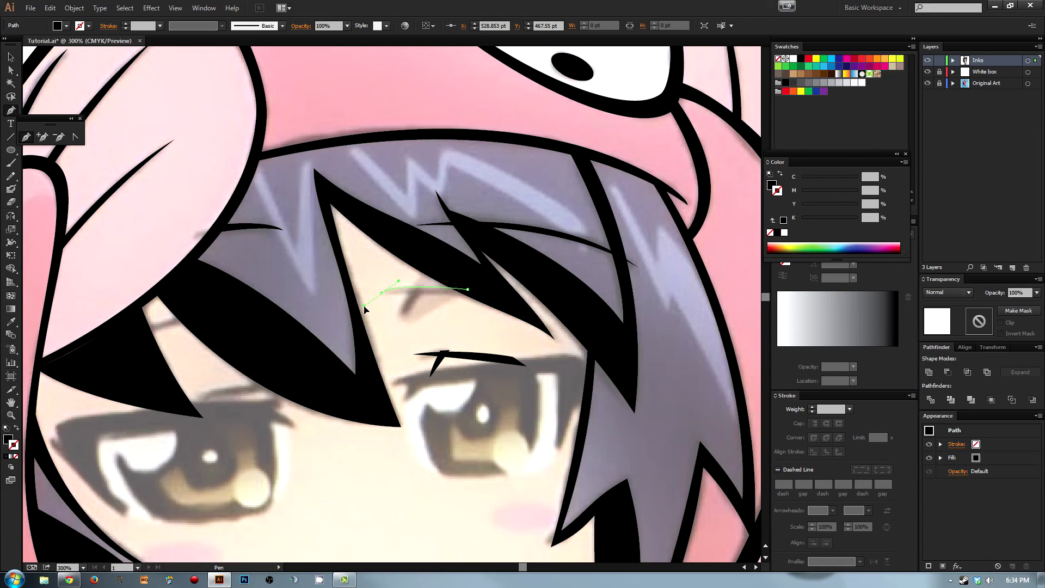
left_click_drag(405, 293, 397, 326)
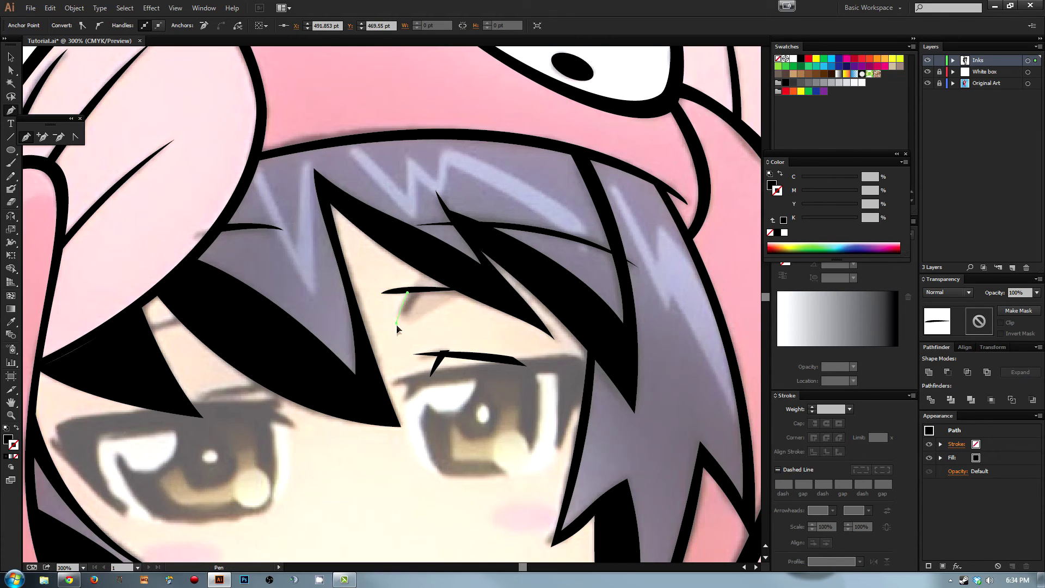
left_click(417, 294)
left_click_drag(468, 289, 481, 298)
left_click(399, 302, "ctrl")
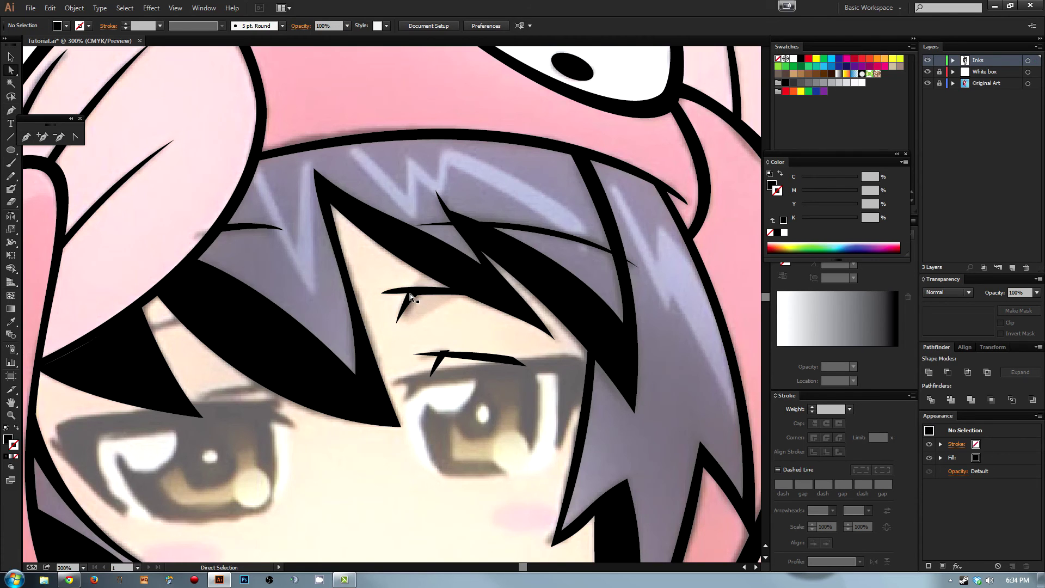
Step: Delete the second version of the right eyebrow
left_click(415, 297)
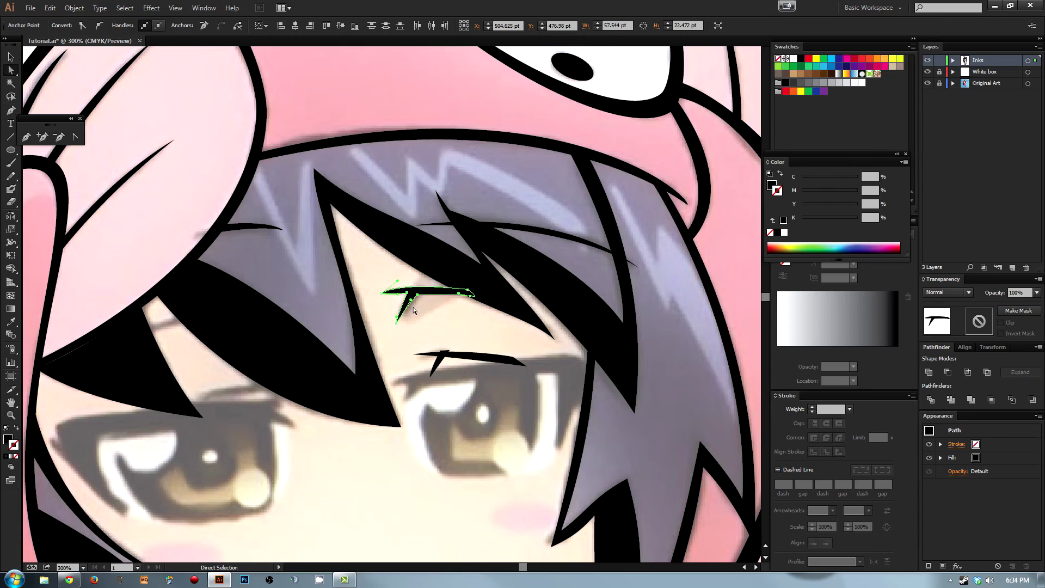
key("Delete")
key("Delete")
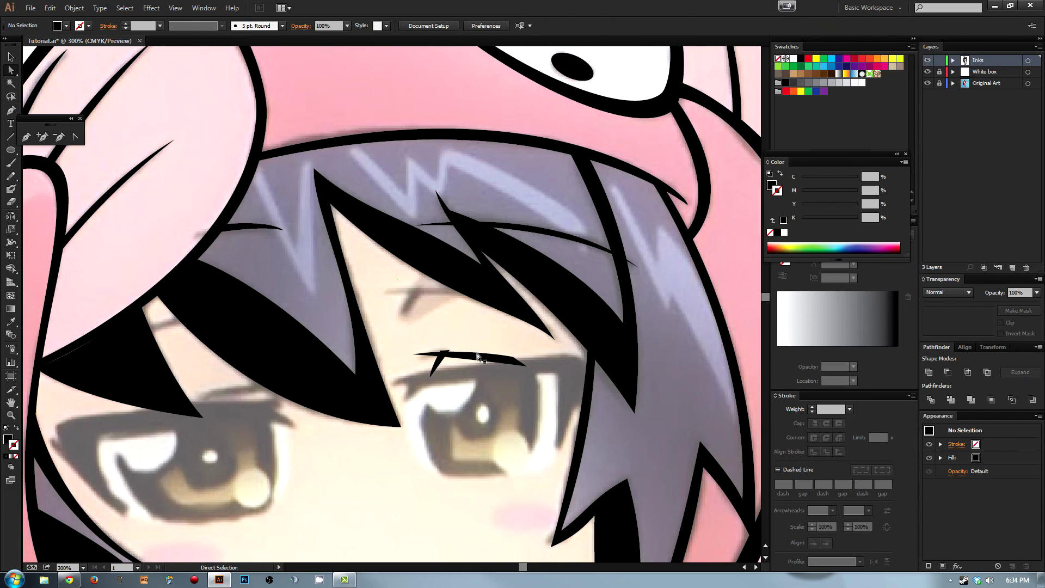
Step: Move the first eyebrow line and tick up onto the right eyebrow of the original art and deselect them
key("v")
left_click(443, 295)
left_click_drag(436, 357, 416, 297)
scroll(415, 292, "left", 1)
left_click(415, 288)
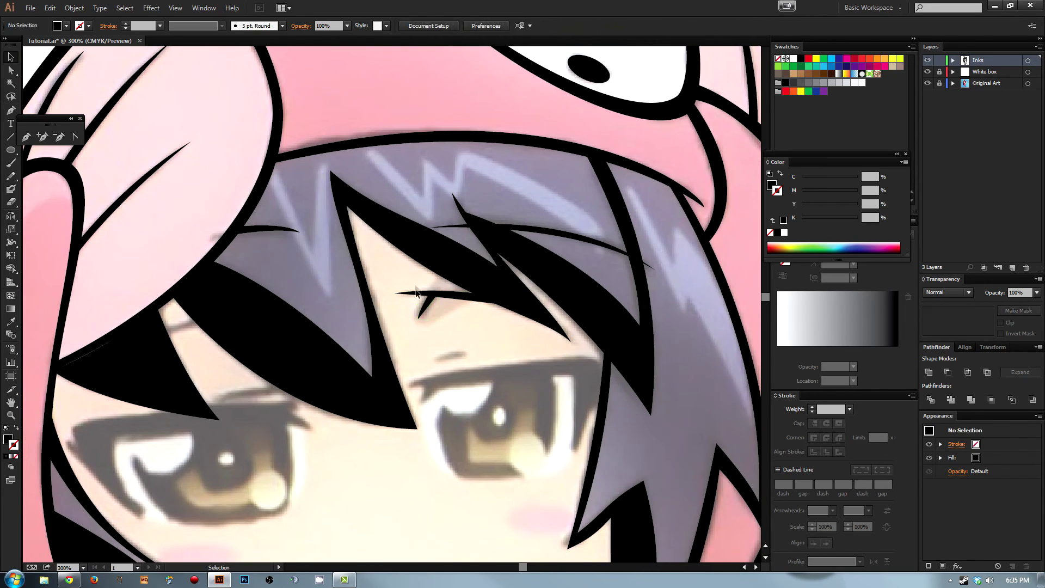
Step: Draw a small black-filled bar over the left eyebrow, bridging the gap between the two dark bangs
scroll(466, 294, "left", 2)
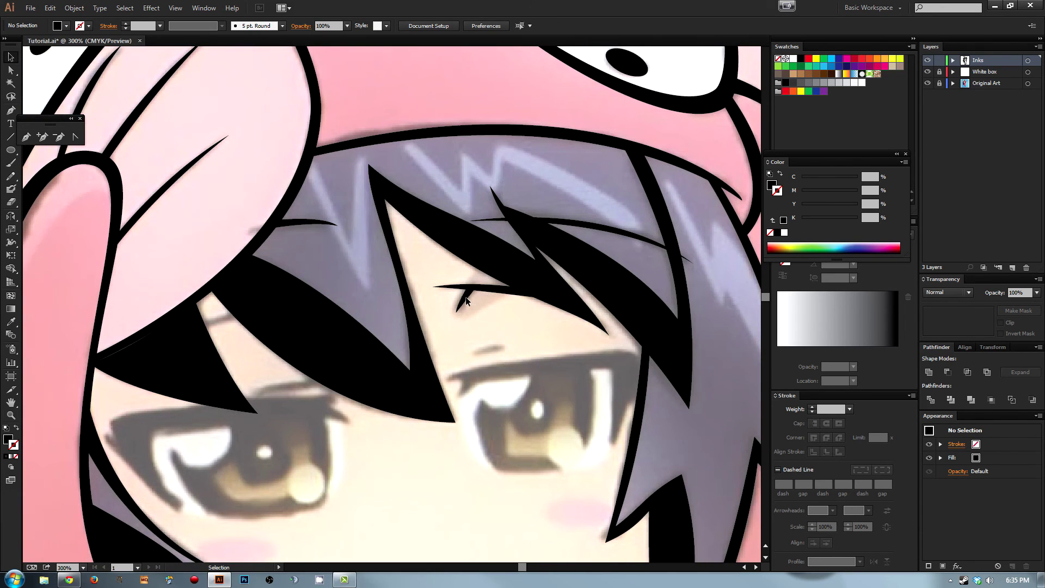
scroll(508, 326, "left", 8)
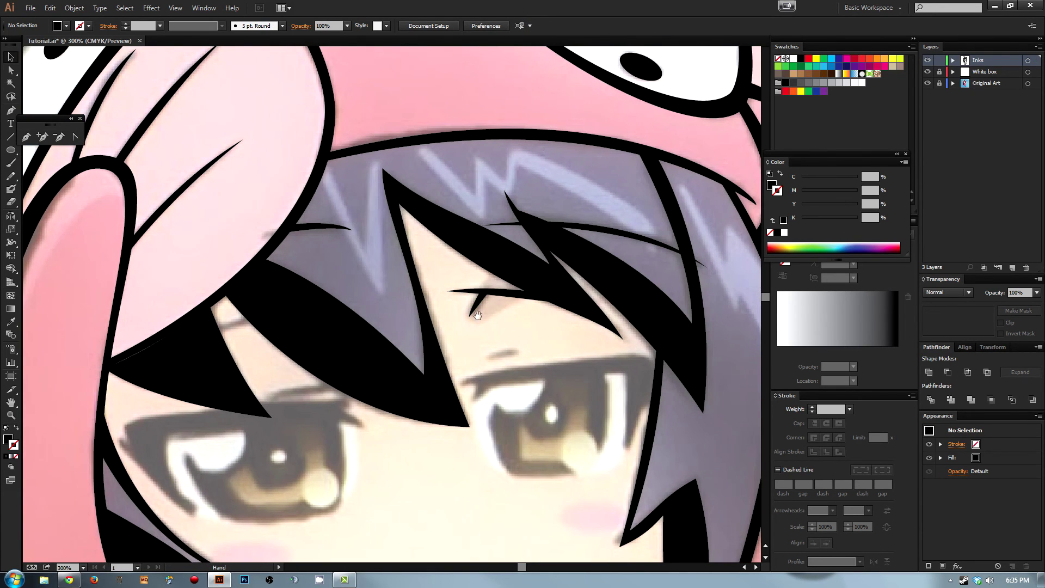
key("p")
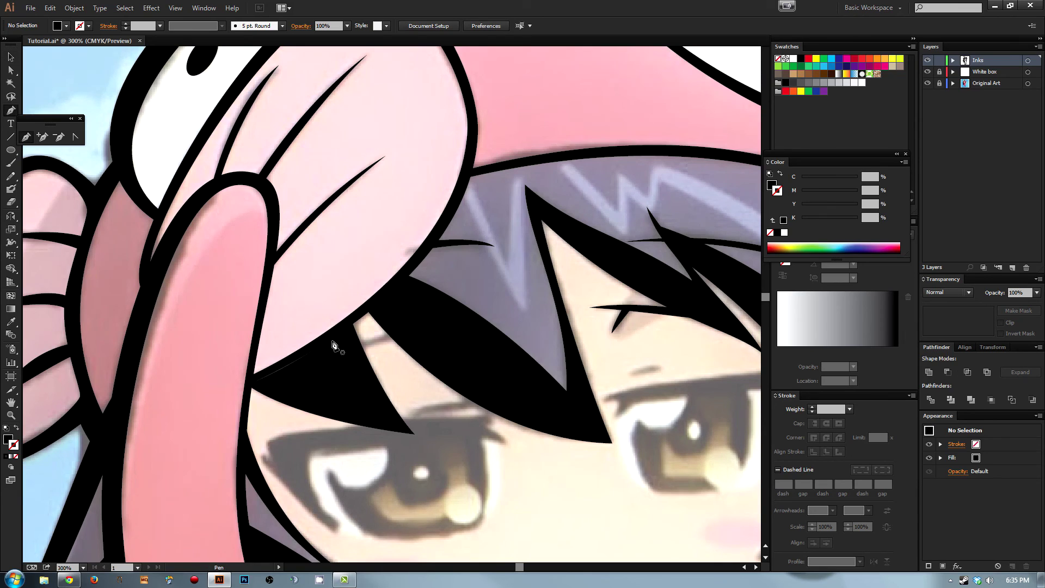
left_click_drag(355, 345, 395, 338)
left_click(396, 341)
left_click(358, 349)
left_click(355, 346)
left_click_drag(366, 346, 354, 303)
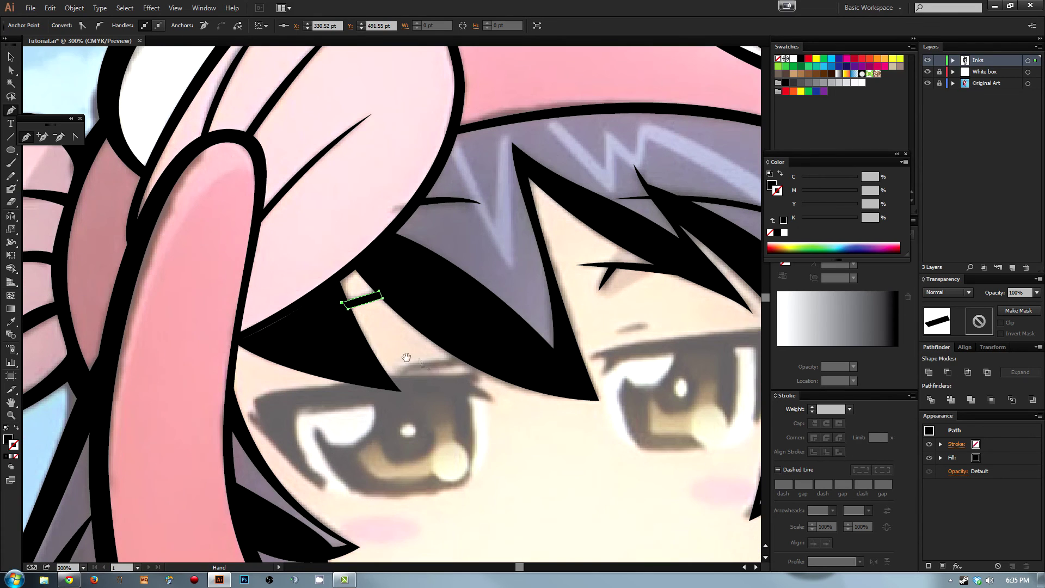
Step: Draw a thin black-filled tapered crease above the left eye running under the bangs, adjust its lower curve and deselect it
left_click(397, 369)
left_click_drag(477, 357, 506, 360)
left_click(477, 359)
left_click(472, 366)
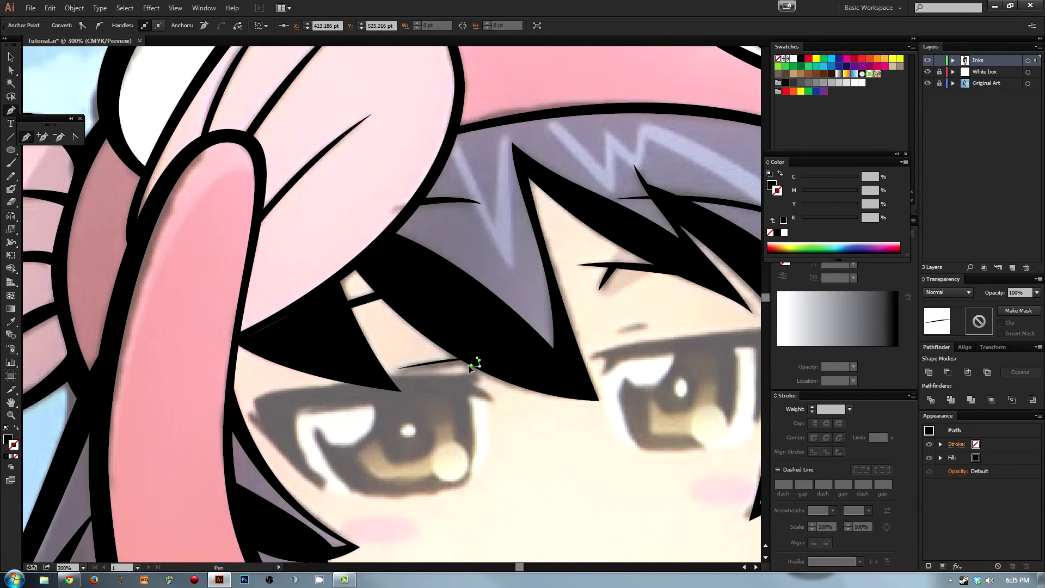
left_click(398, 369)
key("a")
left_click(454, 362)
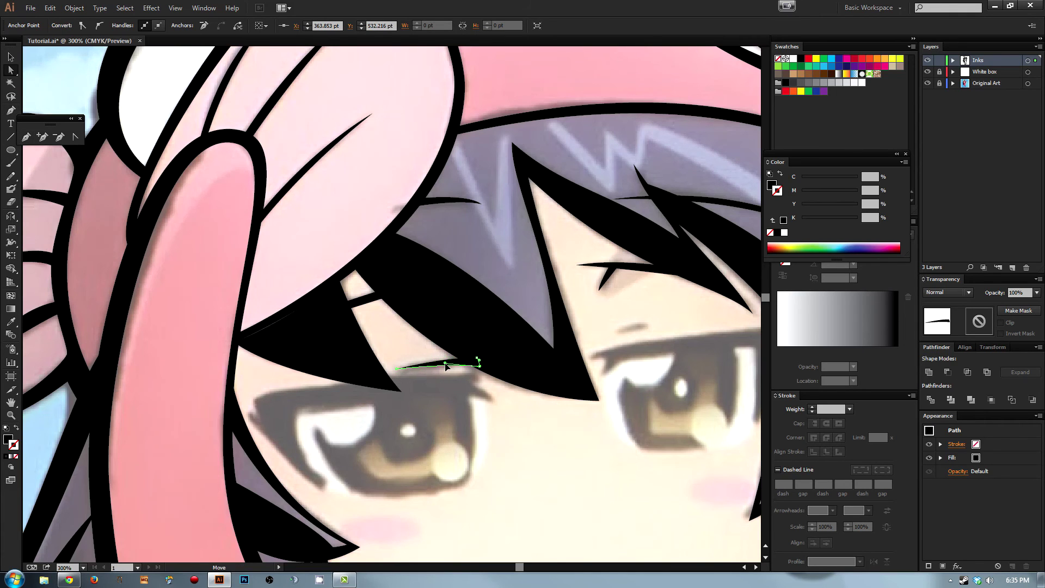
key("ctrl+shift+a")
Step: Examine the inked head with the Original Art layer hidden, then show the layer again
left_click_drag(516, 336, 384, 299)
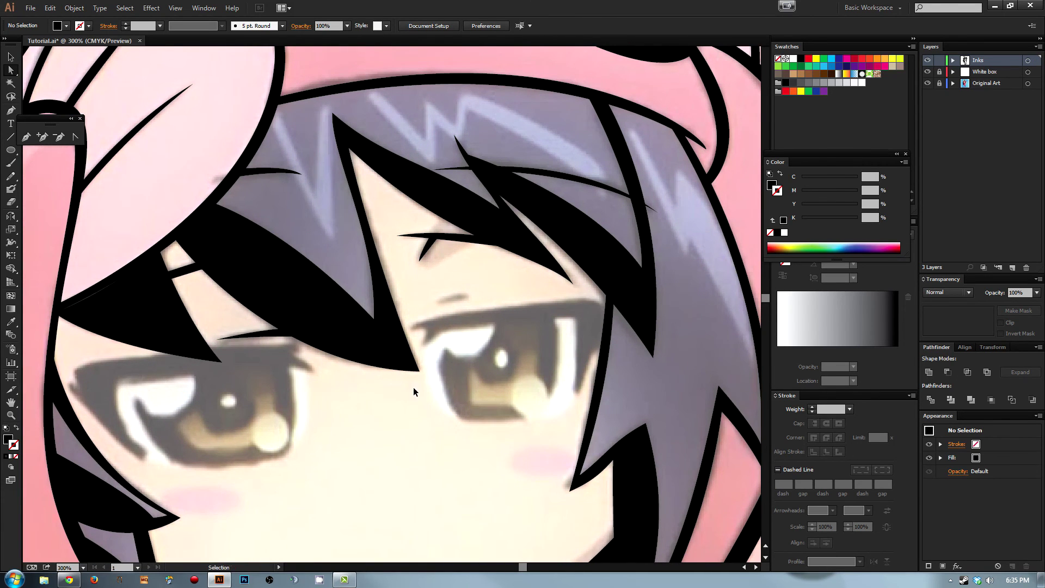
key("ctrl+minus")
key("ctrl+minus")
key("ctrl+minus")
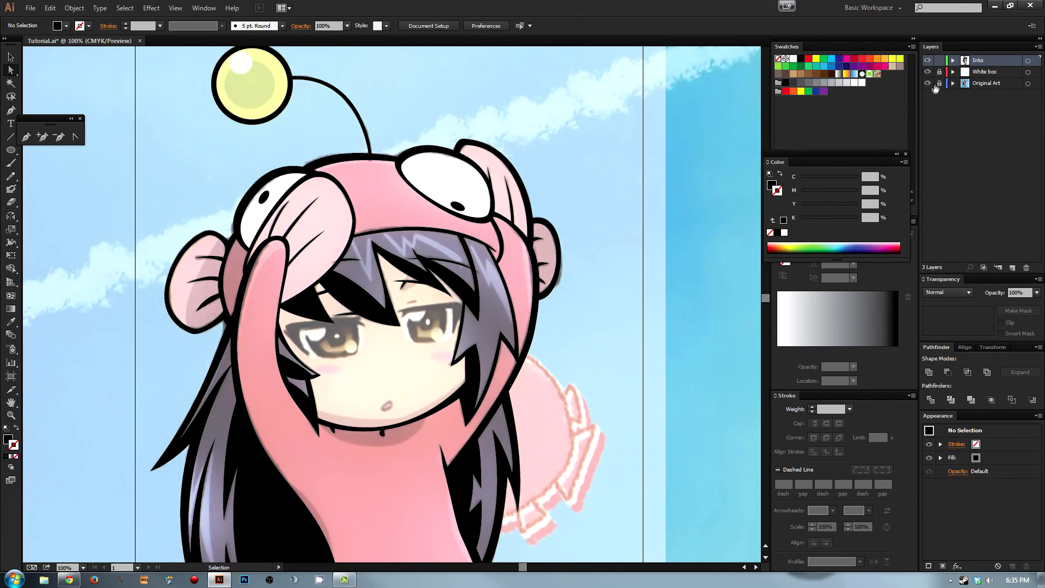
left_click(928, 84)
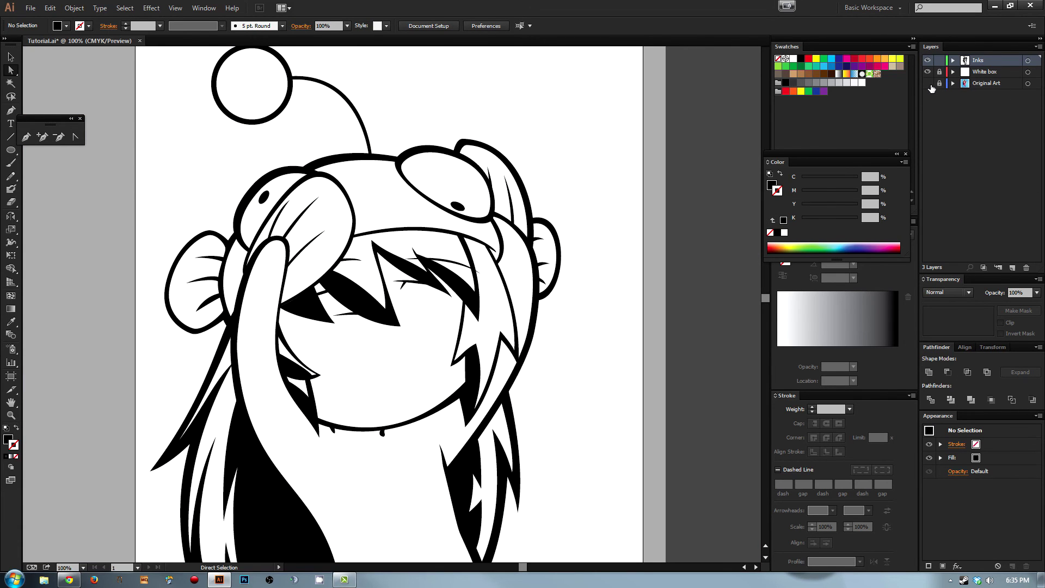
left_click(929, 83)
Step: Draw a closed curved oval shape over the small mouth of the original art
key("ctrl+plus")
key("ctrl+plus")
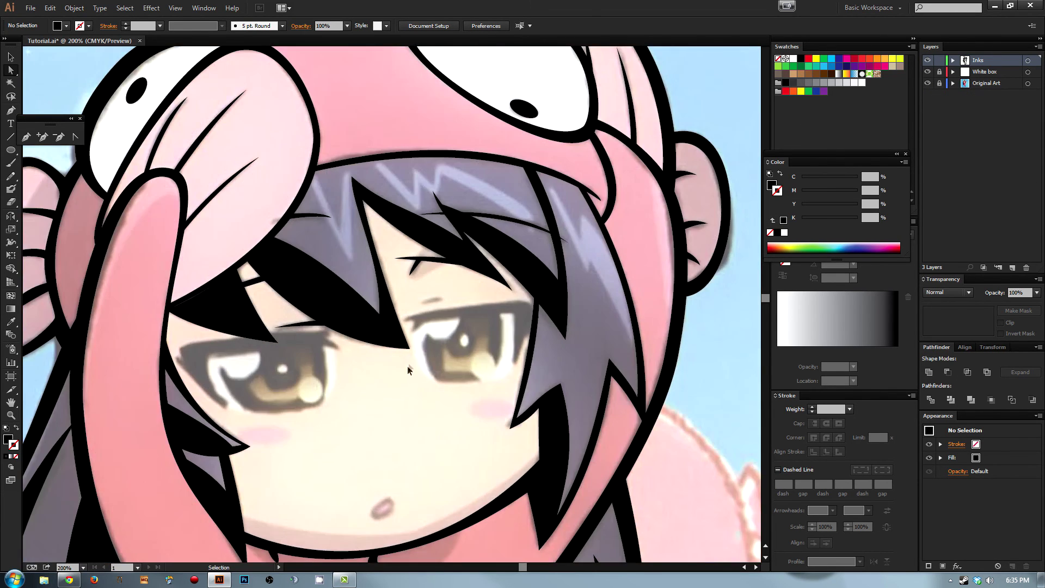
key("ctrl+plus")
key("ctrl+plus")
left_click_drag(376, 476, 457, 285)
key("p")
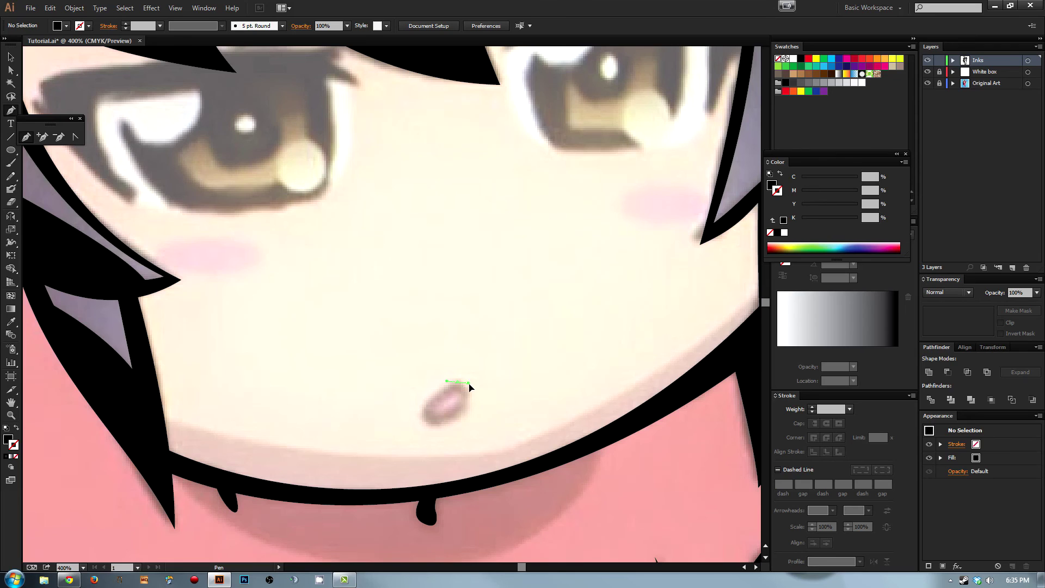
left_click_drag(468, 386, 471, 383)
left_click_drag(404, 415, 392, 422)
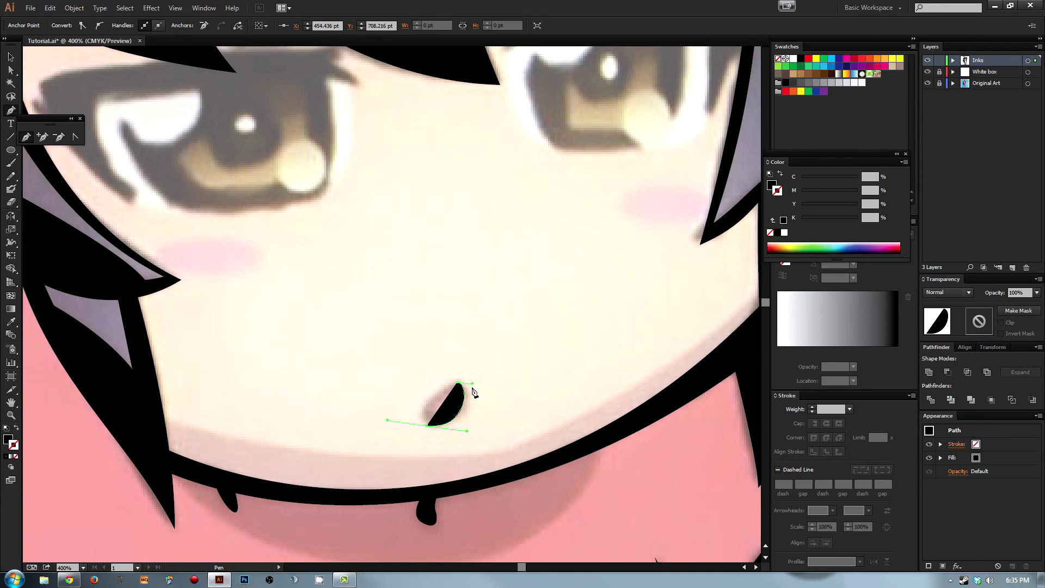
left_click_drag(460, 383, 472, 381)
Step: Switch the mouth shape to an unfilled 1 pt black outline and adjust its handles and upper point to fit the mouth
key("a")
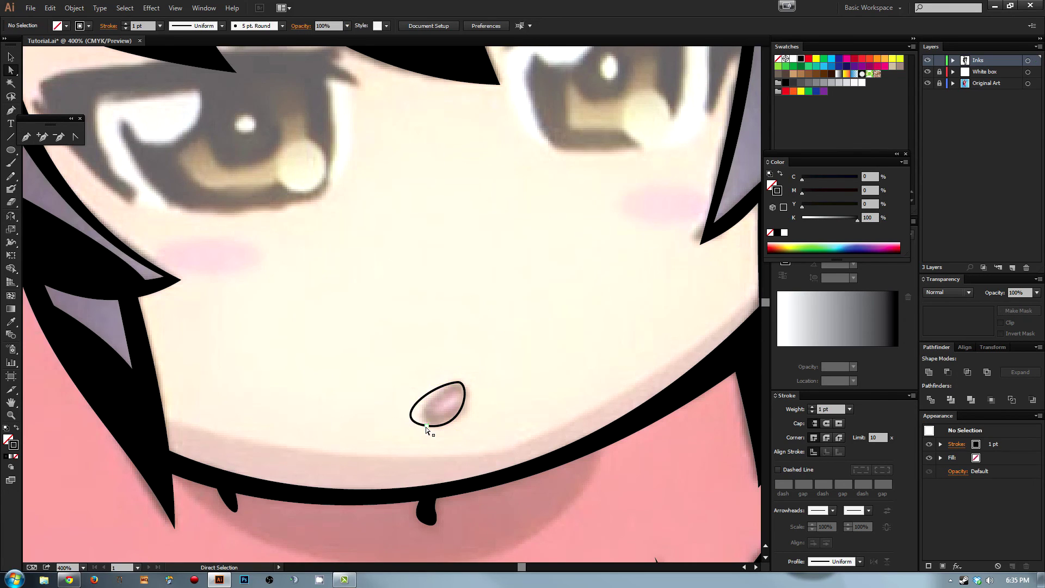
left_click_drag(387, 421, 412, 421)
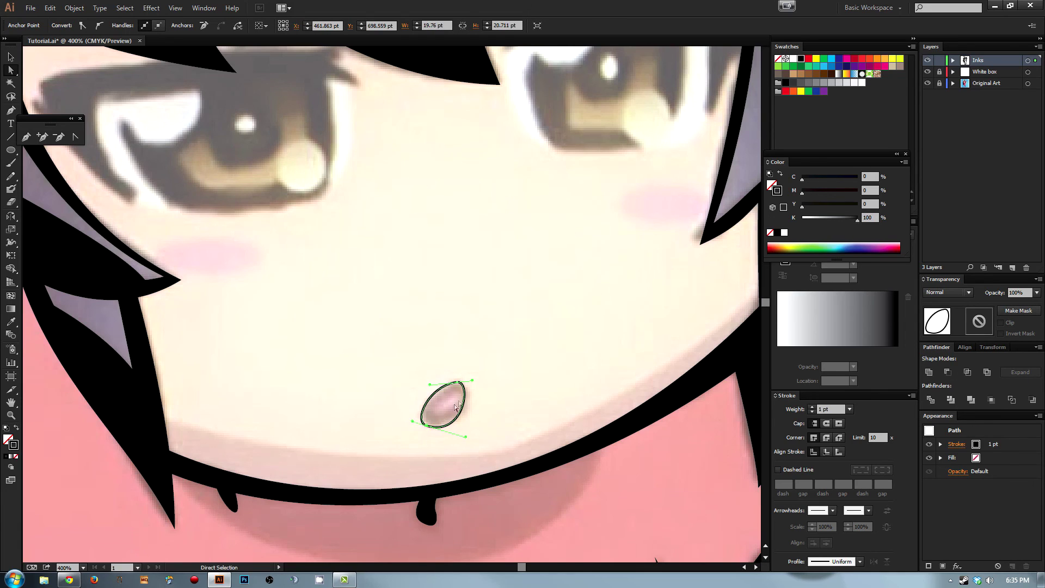
left_click_drag(458, 383, 460, 381)
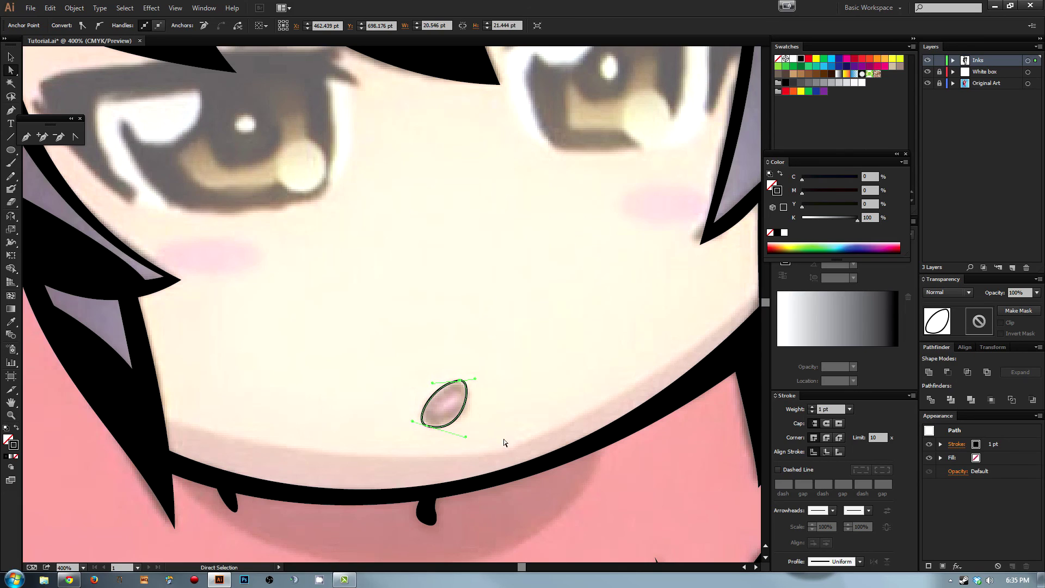
Step: Add an anchor point on the mouth outline's lower right curve, reshape the curve around it and deselect the outline
left_click(461, 421)
left_click_drag(461, 419, 462, 418)
left_click(491, 407)
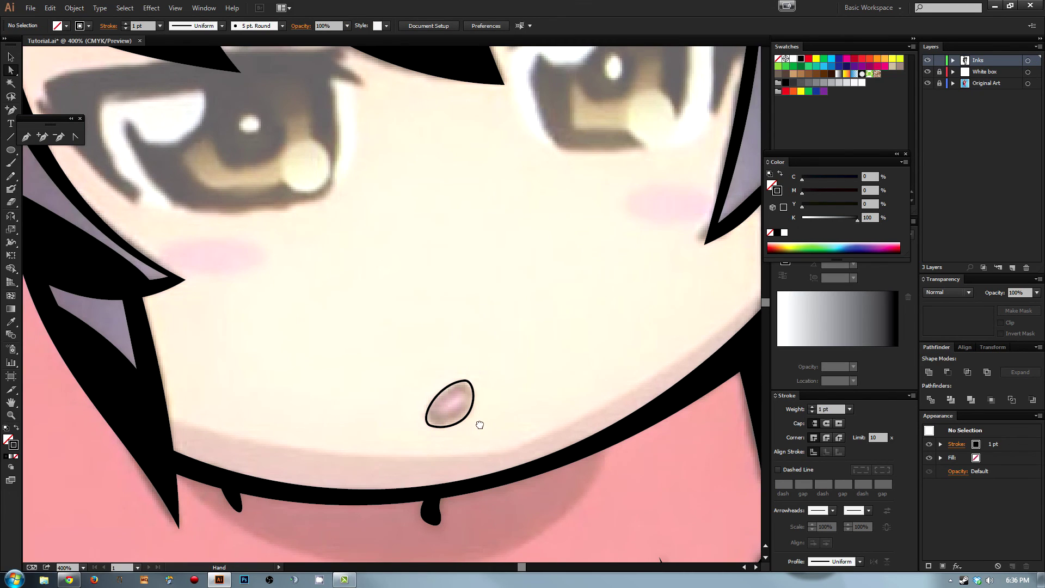
left_click(430, 425)
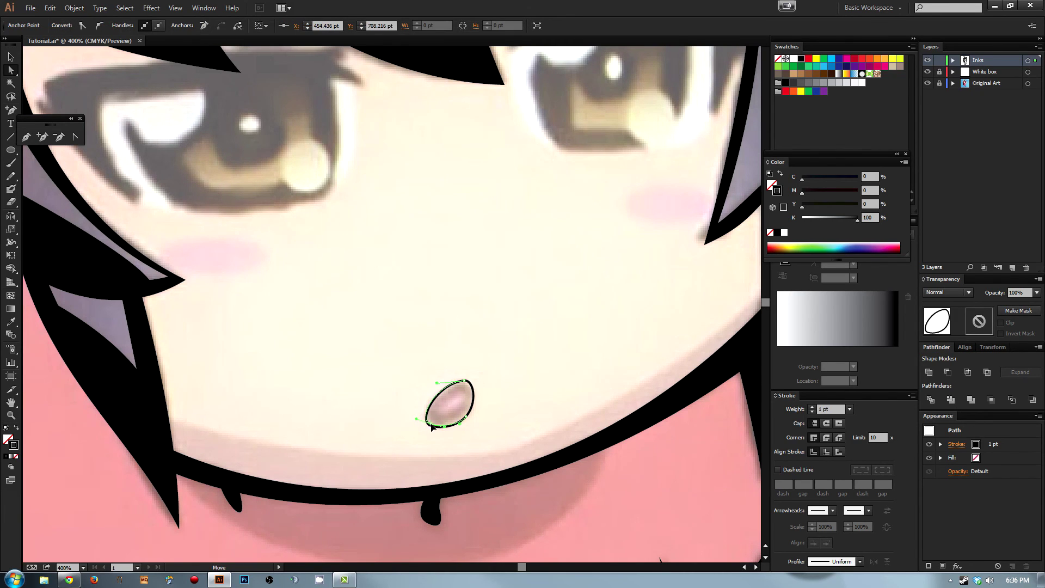
left_click(534, 394)
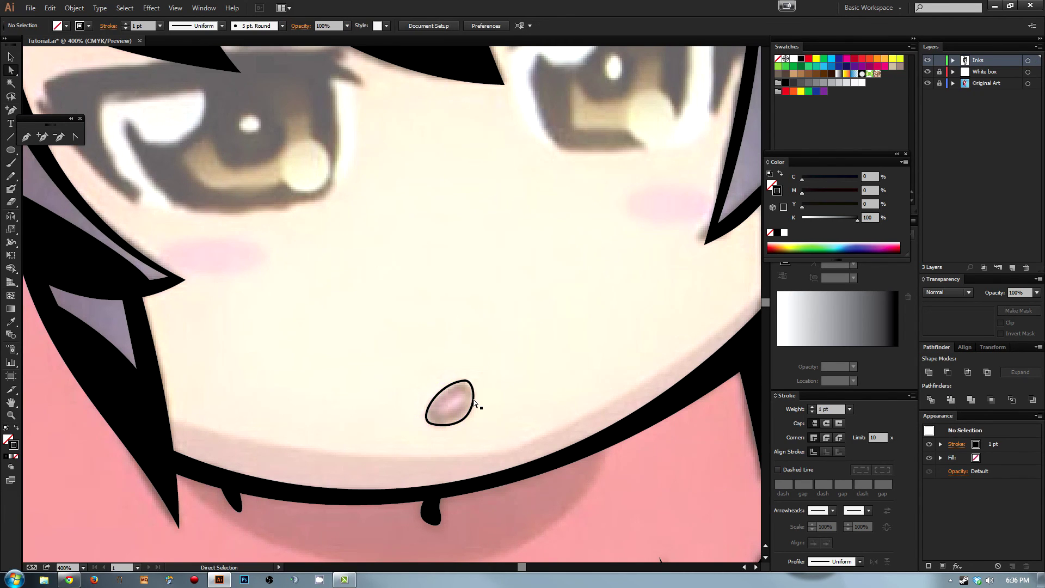
Step: Draw a small pointed oval inside the mouth outline and reshape its curves to form the mouth opening
key("p")
left_click(439, 416)
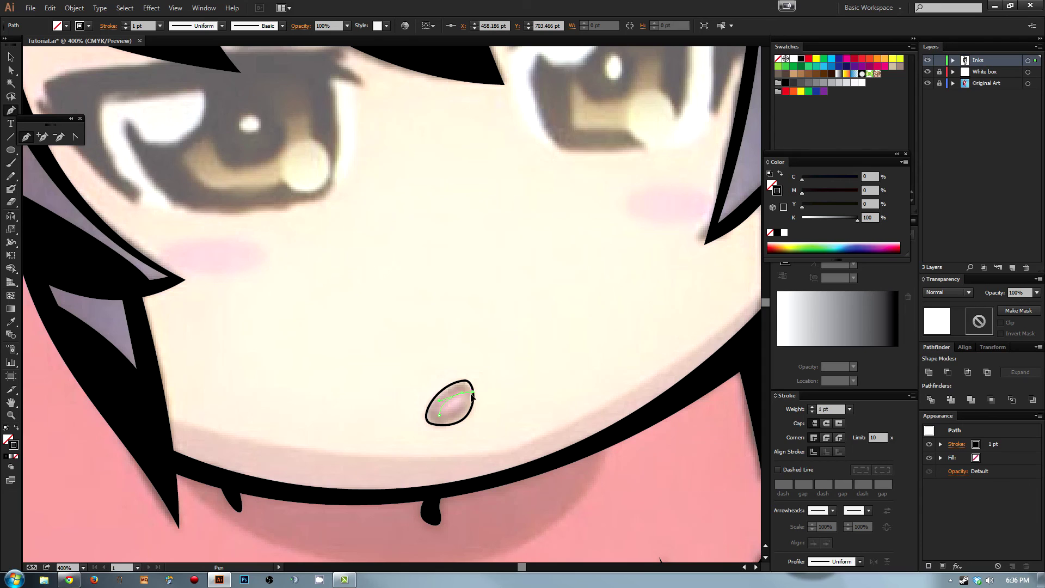
left_click_drag(460, 410, 460, 407)
left_click(440, 417)
key("a")
left_click(428, 359)
left_click(462, 393)
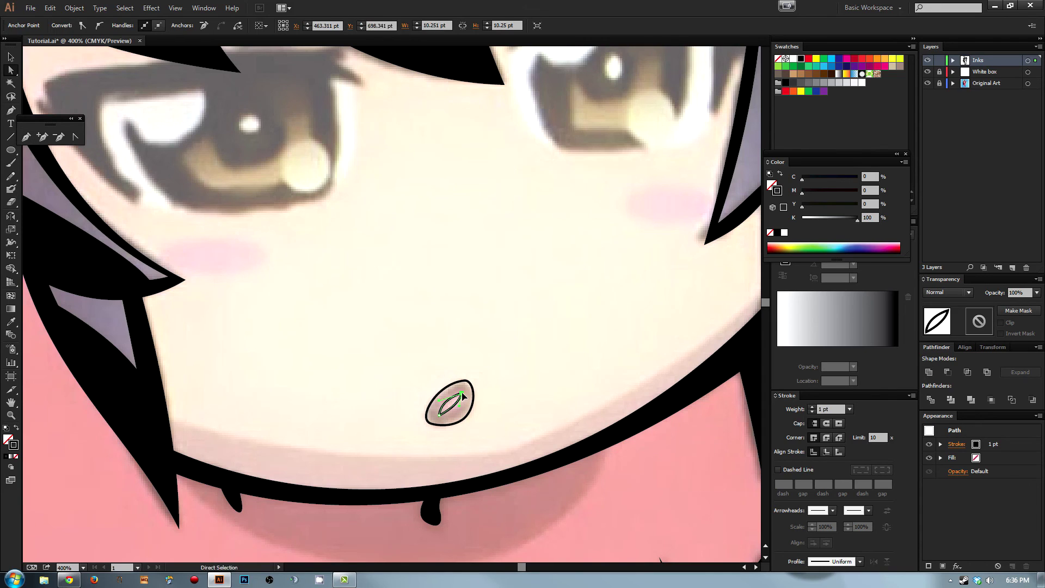
left_click_drag(462, 393, 469, 415)
Step: Combine the two mouth outlines into a compound path with a solid black fill and no stroke
left_click_drag(434, 366, 483, 414)
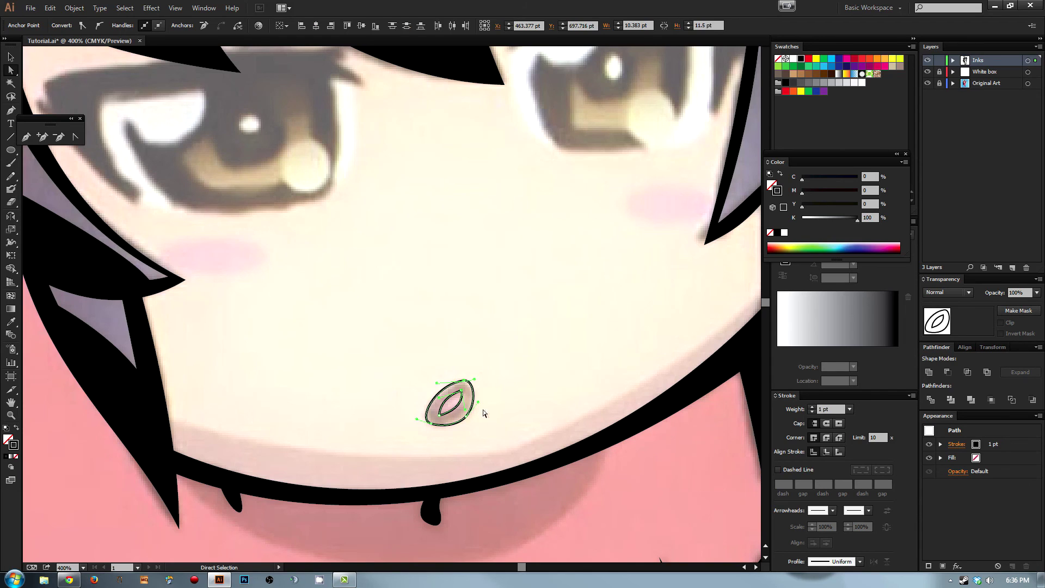
left_click(675, 368)
left_click_drag(496, 341, 419, 416)
left_click(536, 304)
key("ctrl+minus")
key("ctrl+minus")
key("ctrl+minus")
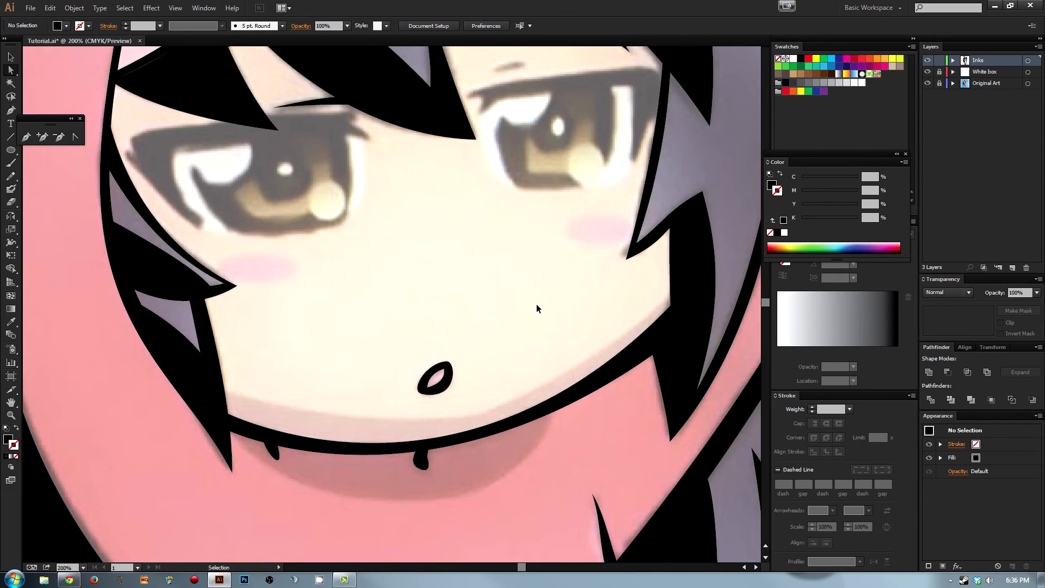
key("ctrl+minus")
Step: Compare the mouth as an unfilled outline with its solid black version, ending on the black fill
left_click_drag(451, 276, 437, 387)
left_click_drag(404, 417, 380, 444)
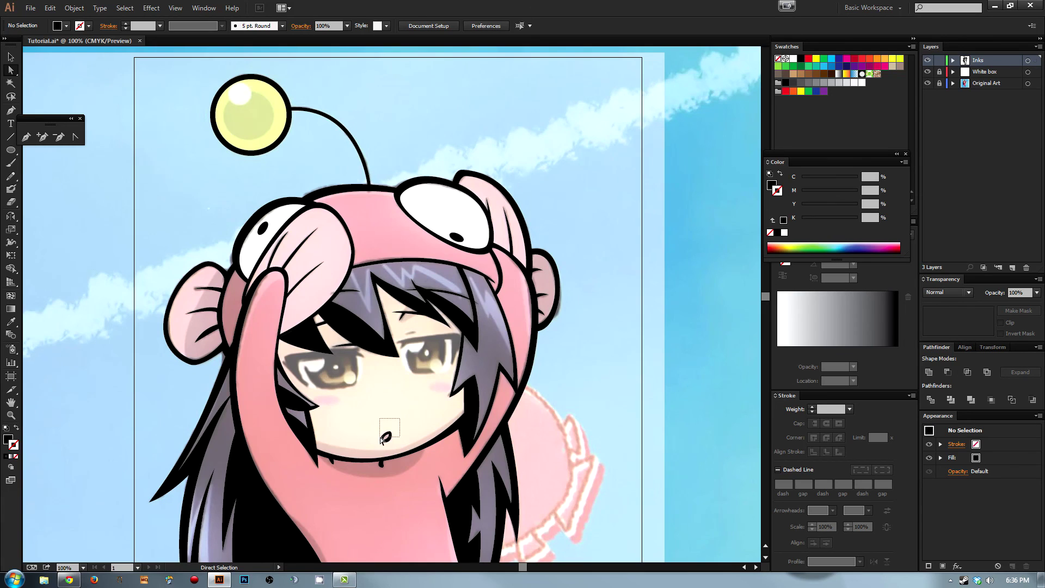
left_click(393, 424)
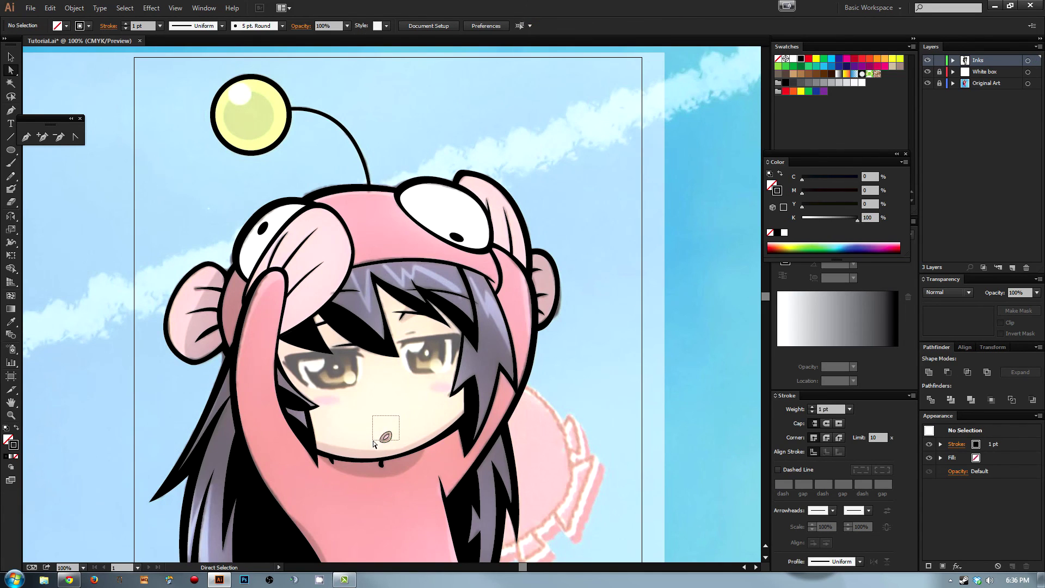
left_click_drag(373, 440, 374, 440)
key("shift+x")
key("ctrl+shift+a")
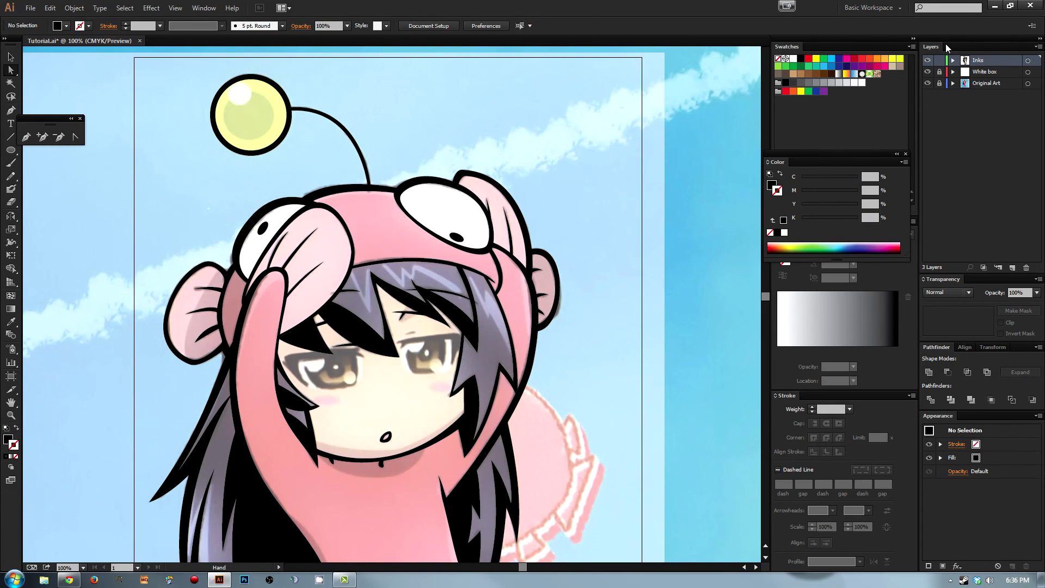
Step: Hide the Inks and White box layers and examine the mouth's colour in the original art
left_click(928, 71)
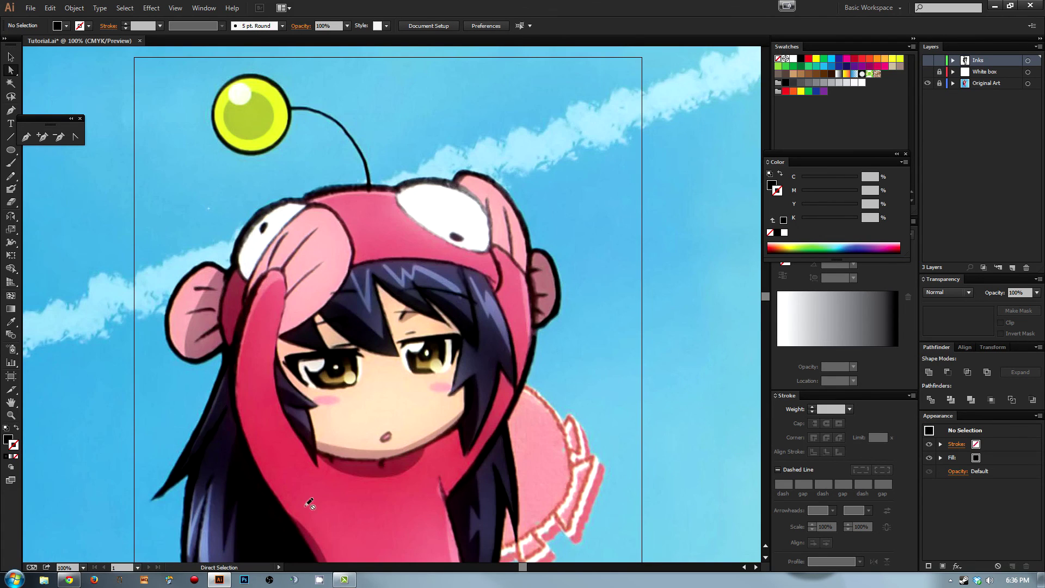
key("z")
left_click_drag(347, 403, 504, 494)
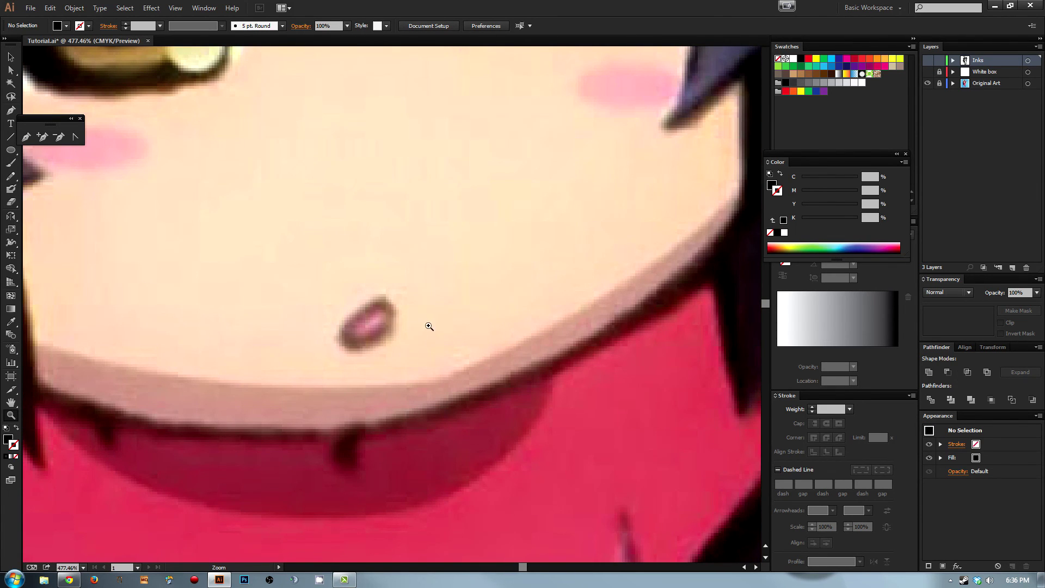
key("ctrl+minus")
key("ctrl+minus")
key("ctrl+minus")
key("ctrl+minus")
key("ctrl+1")
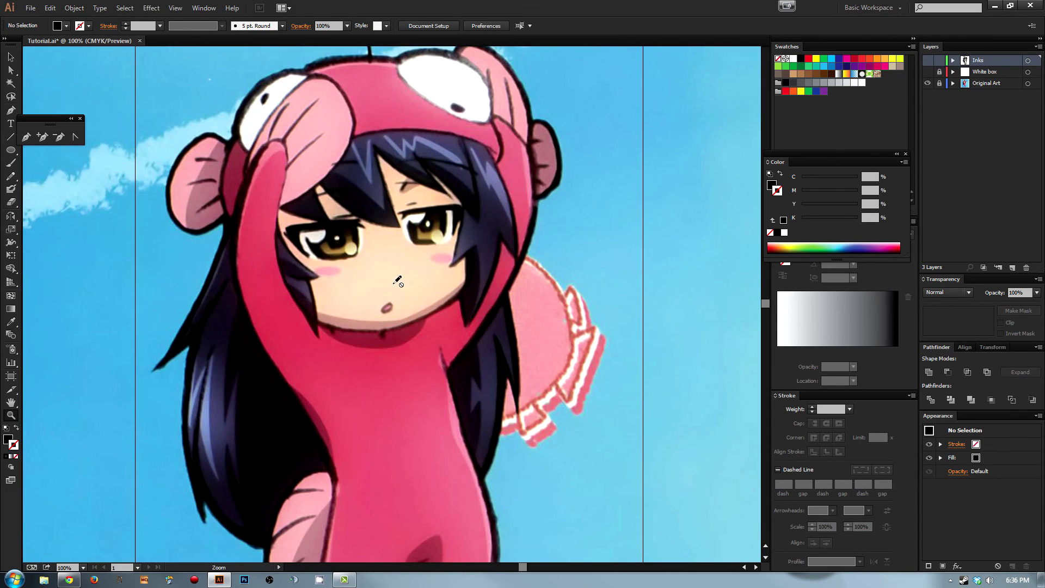
left_click_drag(396, 279, 406, 324)
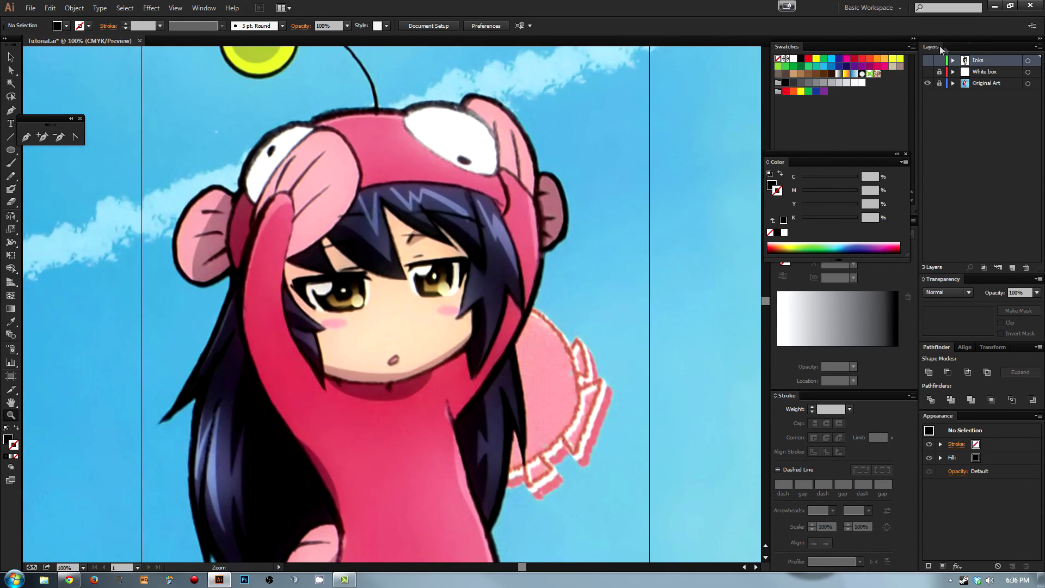
Step: With only the Inks layer shown, switch the colour sliders to HSB and give the mouth a dark red stroke at 49% brightness
left_click(928, 61)
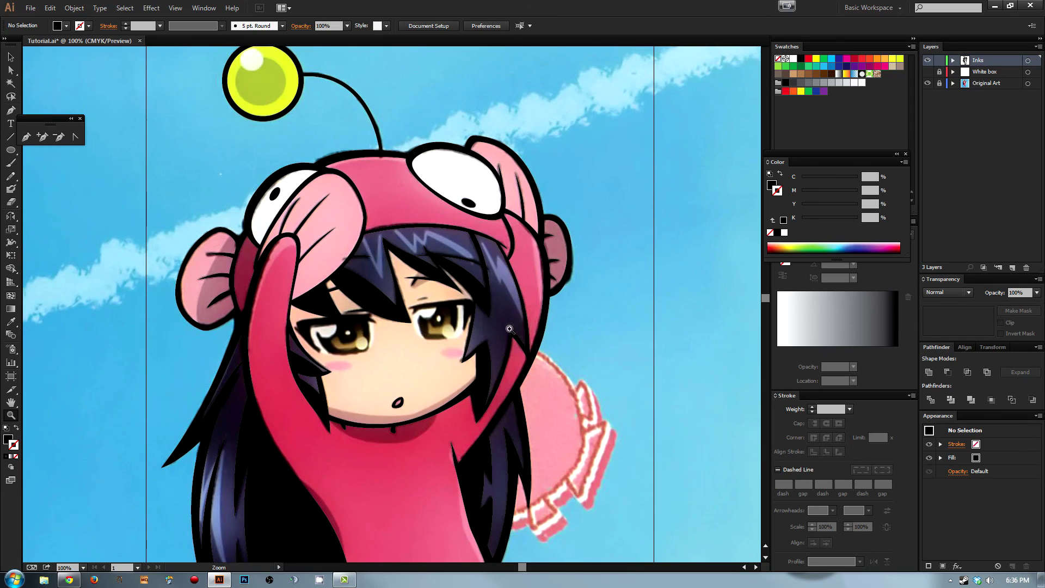
left_click(928, 84)
key("v")
left_click(397, 403)
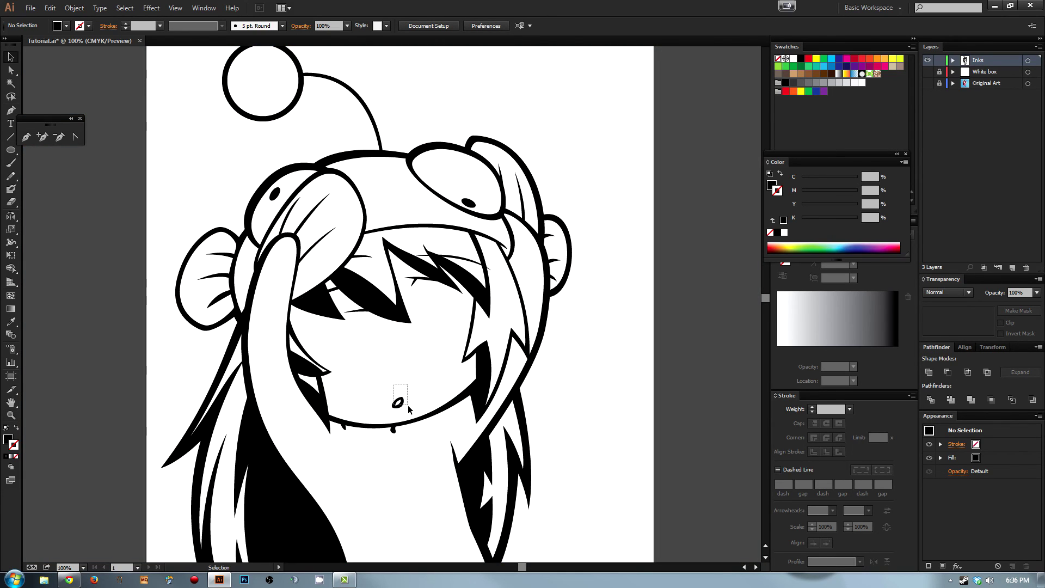
left_click(809, 59)
left_click(904, 162)
left_click(936, 206)
left_click_drag(853, 215, 829, 215)
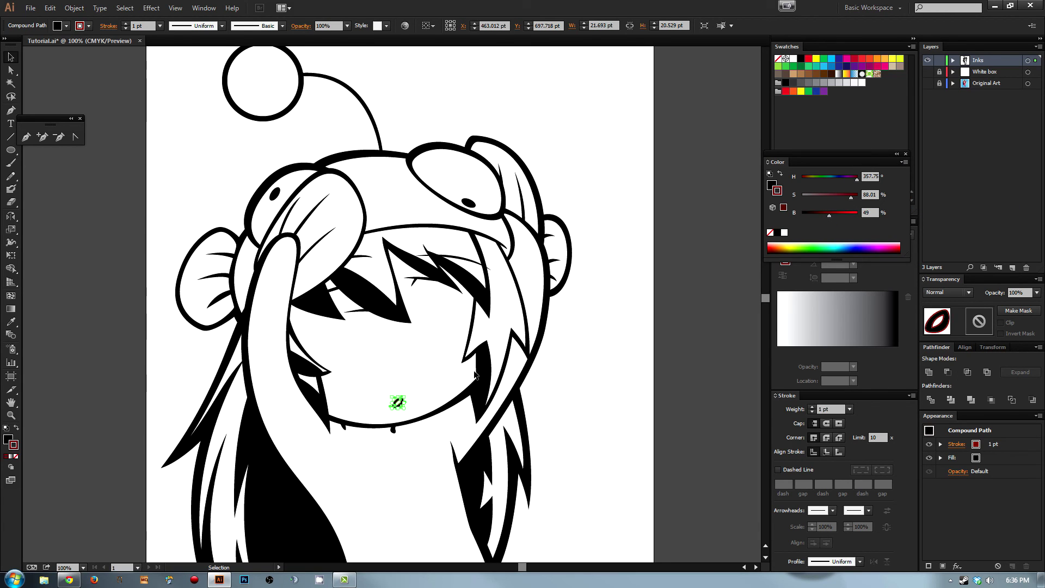
Step: Remove the mouth's stroke and fill the shape with dark red at 35% brightness
left_click(16, 456)
left_click(7, 439)
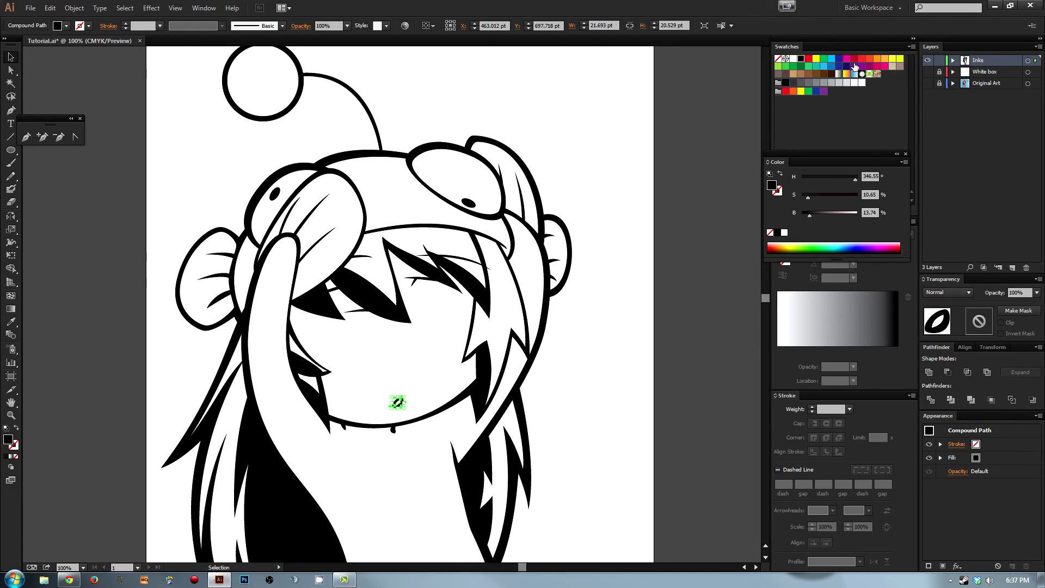
left_click(808, 58)
left_click_drag(853, 215, 822, 216)
left_click(424, 362)
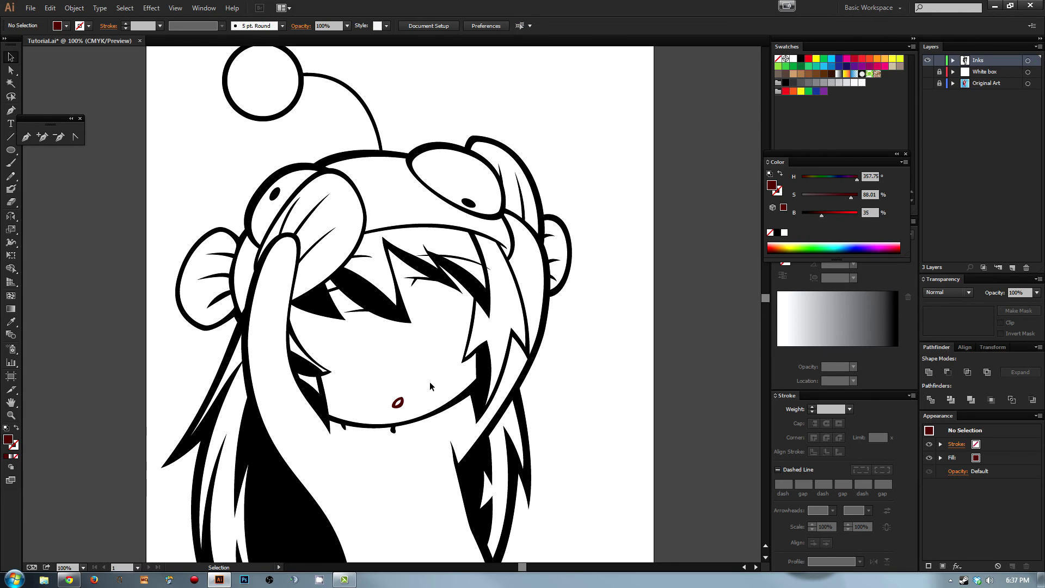
Step: Inspect the dark red mouth up close and show the Original Art and White box layers again
key("z")
left_click_drag(378, 376, 428, 423)
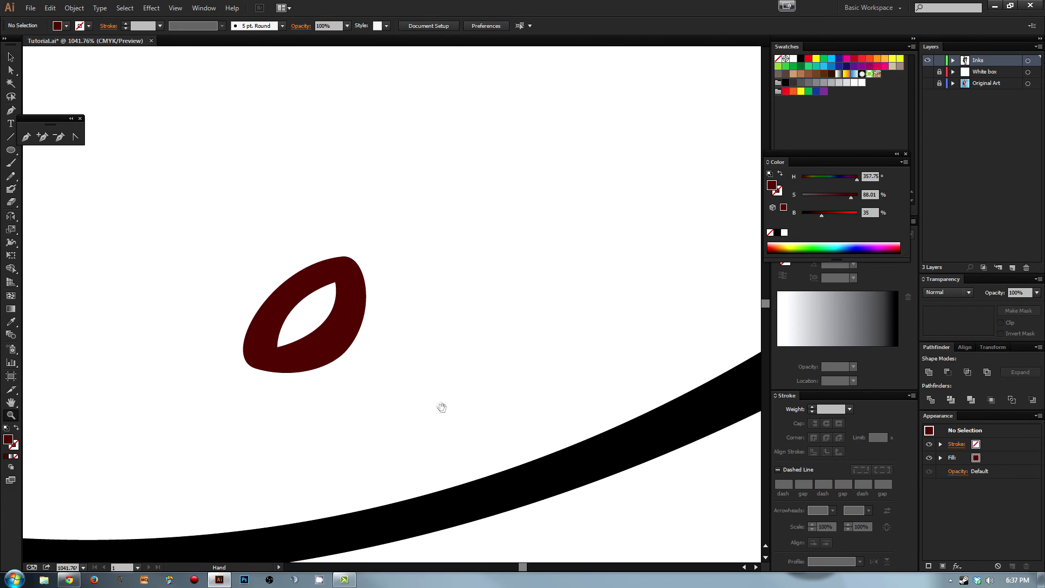
key("ctrl+minus")
key("ctrl+minus")
key("ctrl+minus")
key("ctrl+minus")
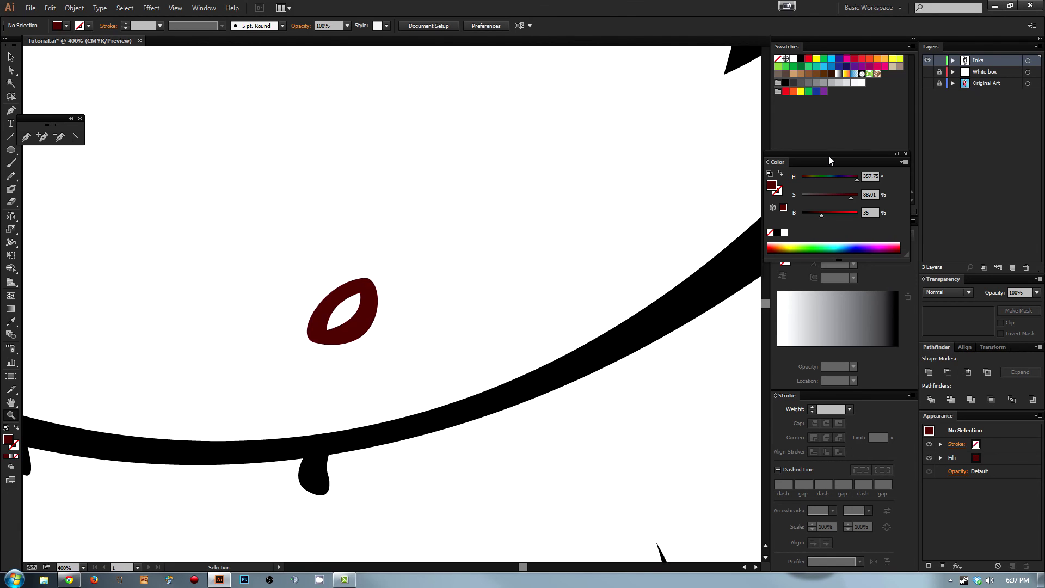
left_click(927, 83)
left_click(928, 71)
key("ctrl+minus")
key("ctrl+minus")
left_click_drag(428, 197, 511, 324)
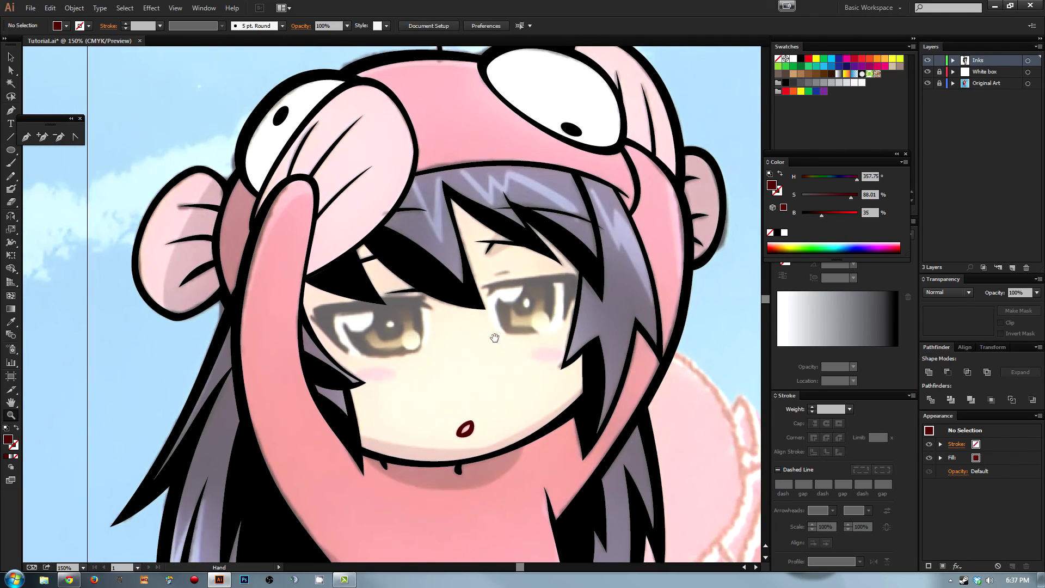
Step: Draw a thin curved crease above the right eye and adjust its curve to match the original art
left_click_drag(403, 201, 659, 424)
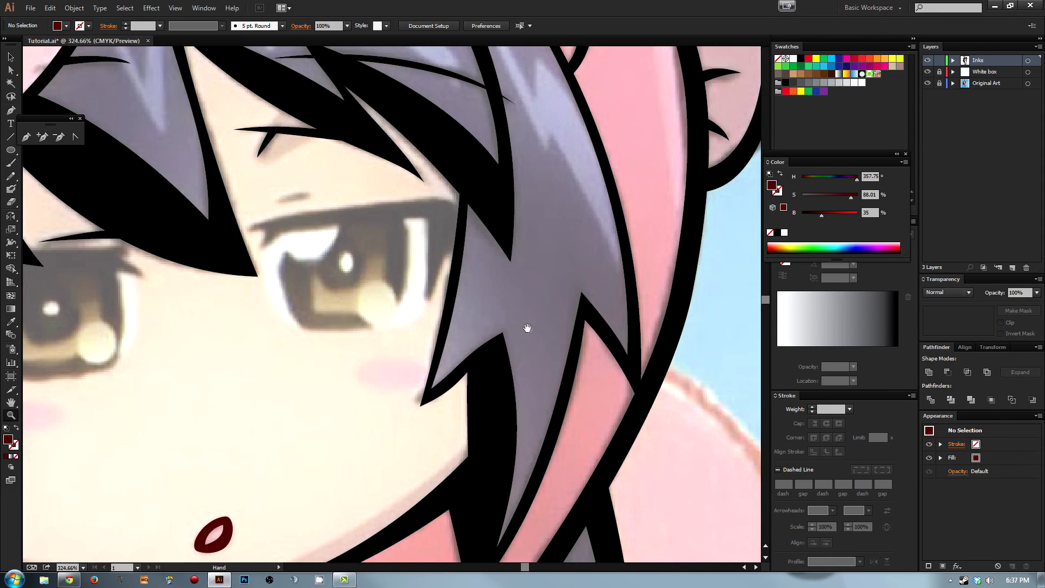
key("p")
left_click(325, 236)
left_click_drag(378, 229, 398, 234)
left_click(326, 235)
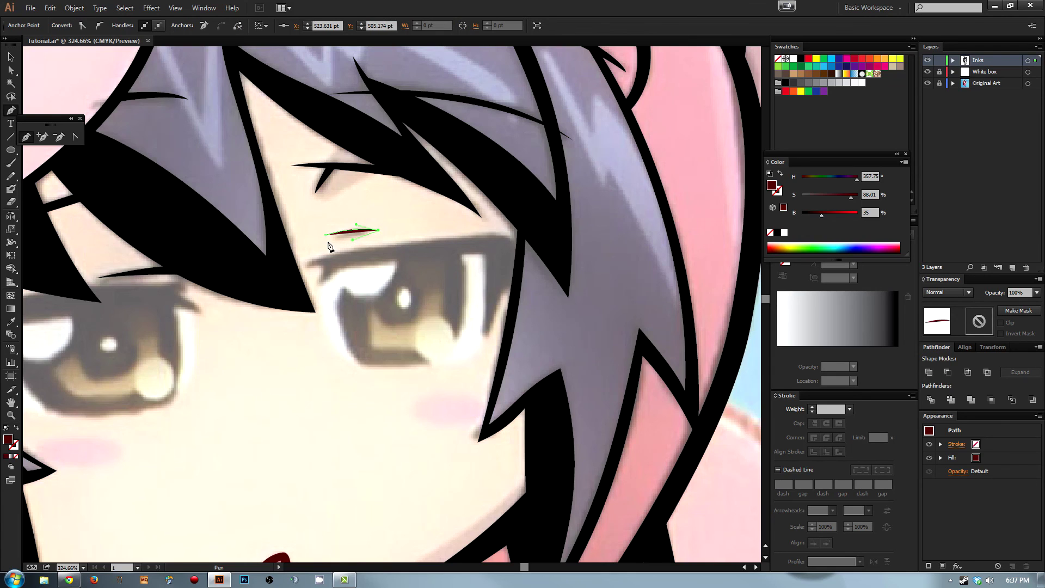
key("a")
left_click(386, 223)
left_click_drag(386, 223, 404, 226)
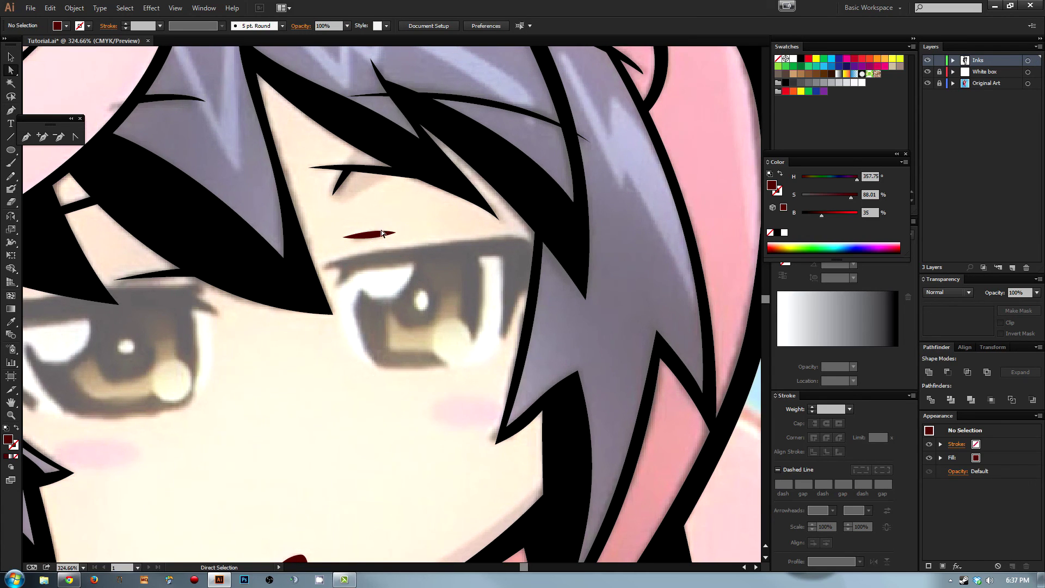
Step: Fill the crease above the right eye with black and deselect it
left_click(392, 230)
left_click(801, 60)
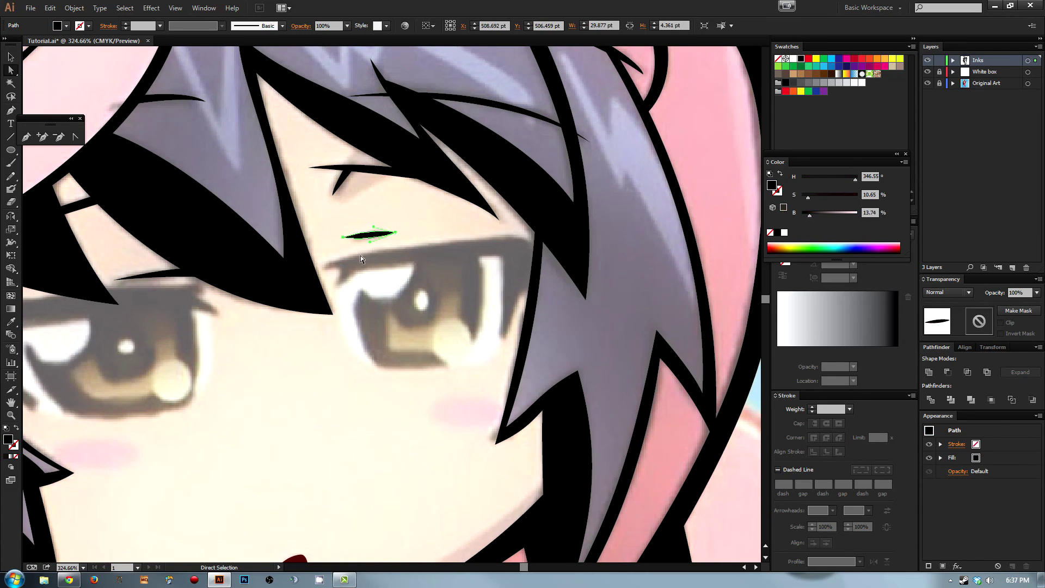
left_click(420, 220)
Step: Draw an ellipse about 29 by 33.6 pt over the right eye's pupil and switch it to an unfilled black outline
scroll(430, 223, "left", 1)
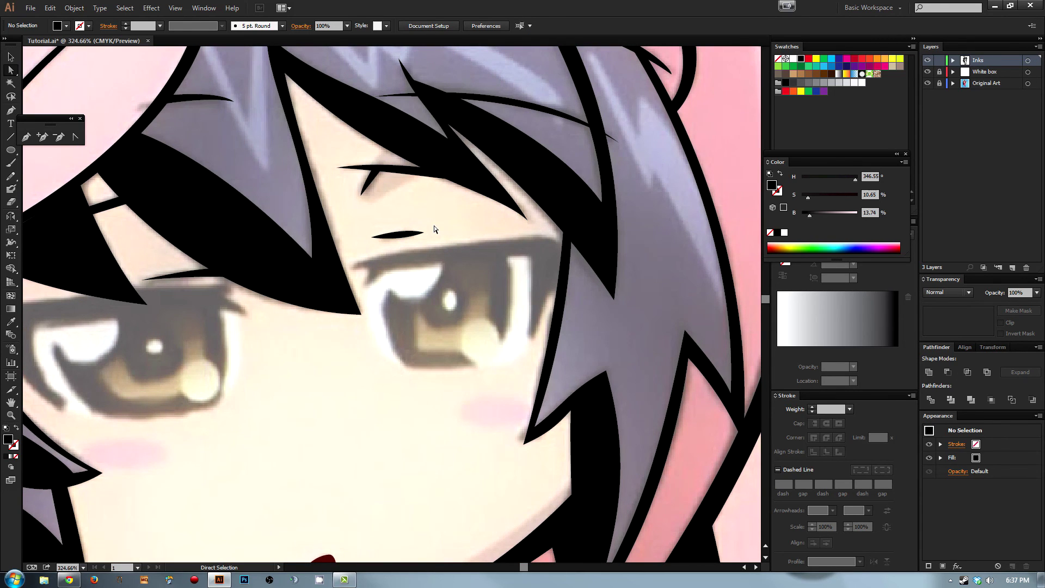
scroll(447, 277, "down", 1)
scroll(447, 276, "left", 1)
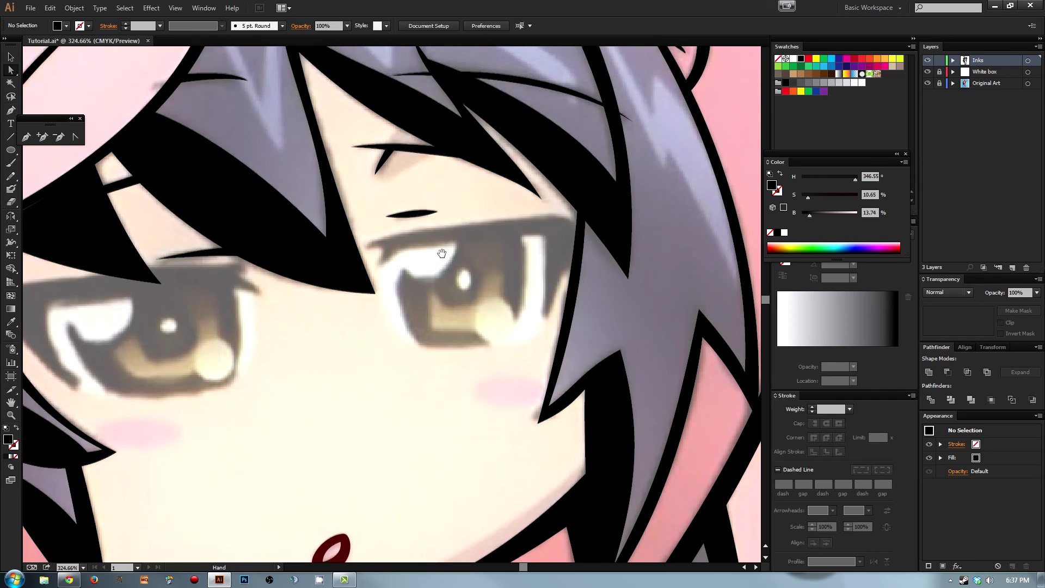
left_click(10, 150)
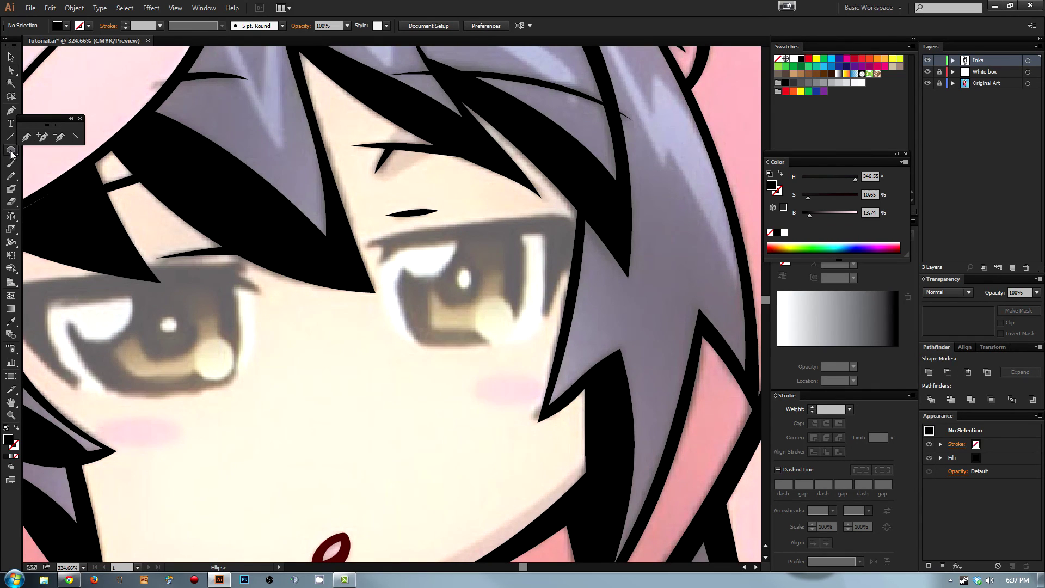
left_click_drag(434, 251, 489, 314)
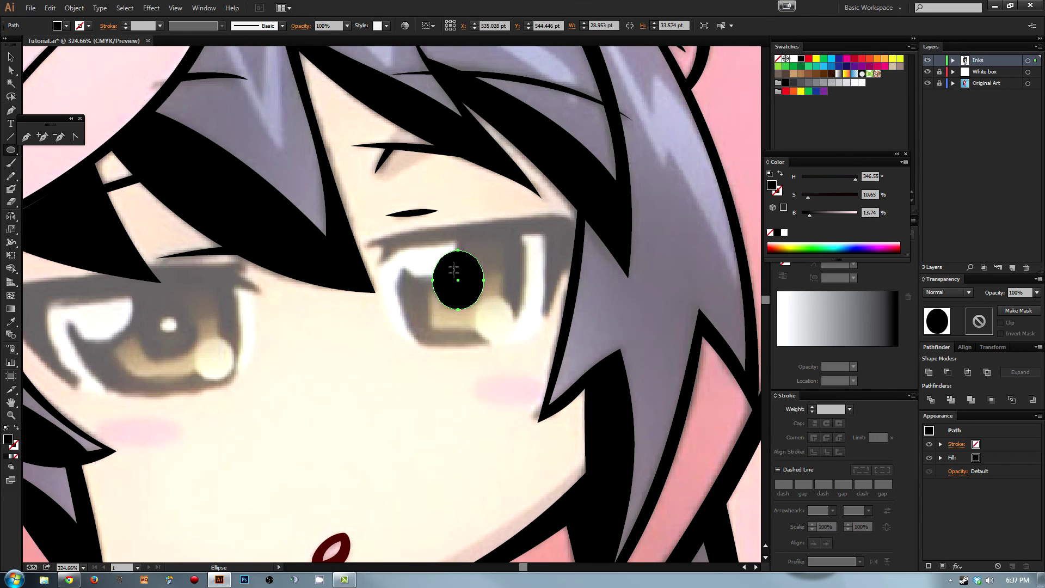
key("shift+c")
key("shift+x")
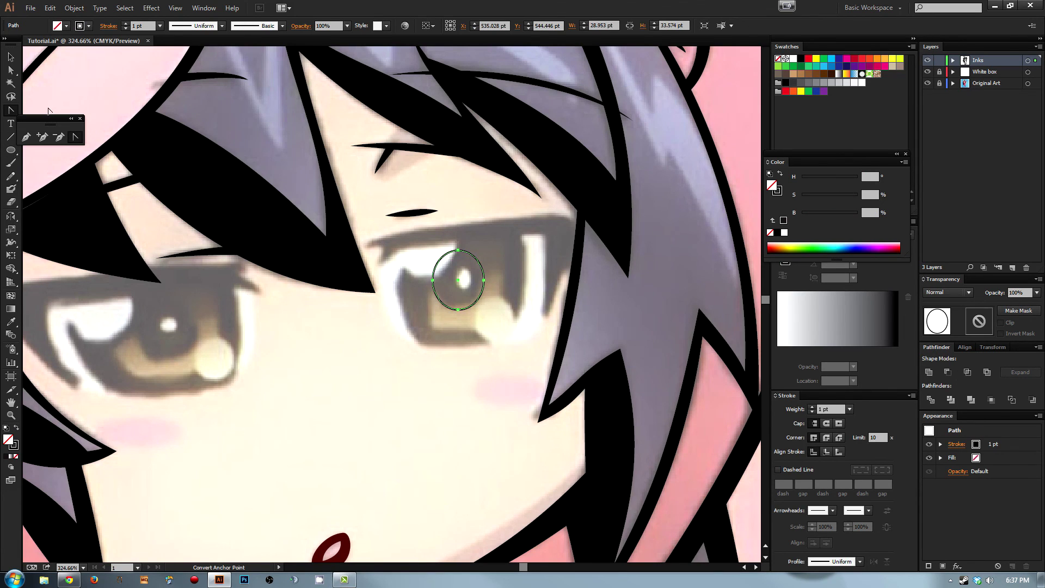
Step: Draw a slightly larger unfilled ellipse with a 1 pt black outline over the left eye's pupil and deselect it
left_click_drag(11, 150, 40, 175)
scroll(189, 260, "left", 2)
mouse_move(183, 290)
left_mouse_down()
mouse_move(266, 354)
mouse_move(251, 366)
left_mouse_up()
key("a")
left_click(366, 326)
mouse_move(340, 346)
left_mouse_down()
mouse_move(348, 333)
mouse_move(337, 320)
mouse_move(293, 301)
mouse_move(308, 294)
left_mouse_up()
left_click_drag(427, 272, 442, 300)
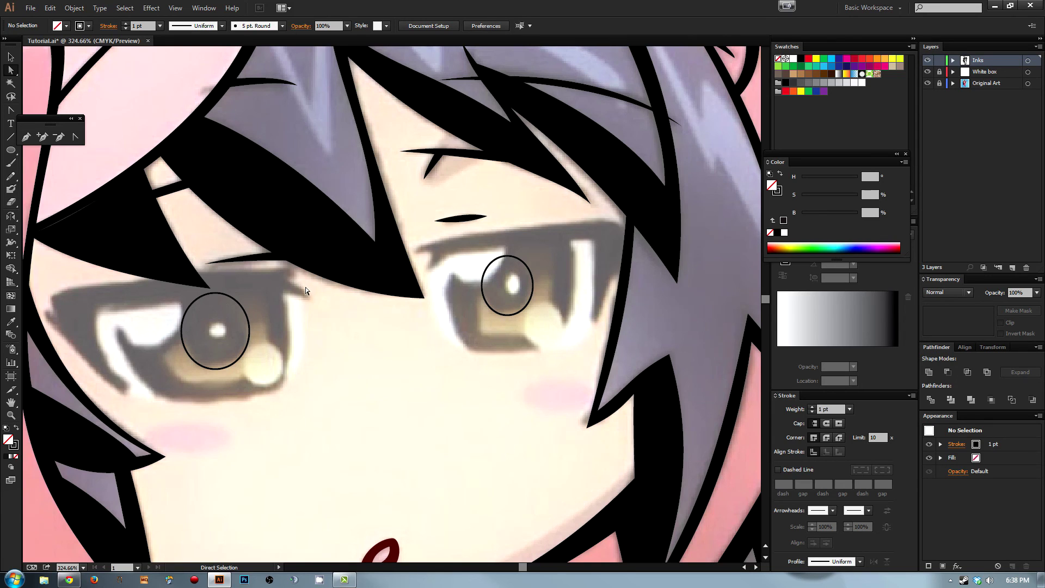
Step: Hide the White box layer to compare the pupil outlines with the full-colour art, and hide the Original Art layer
left_click(928, 71)
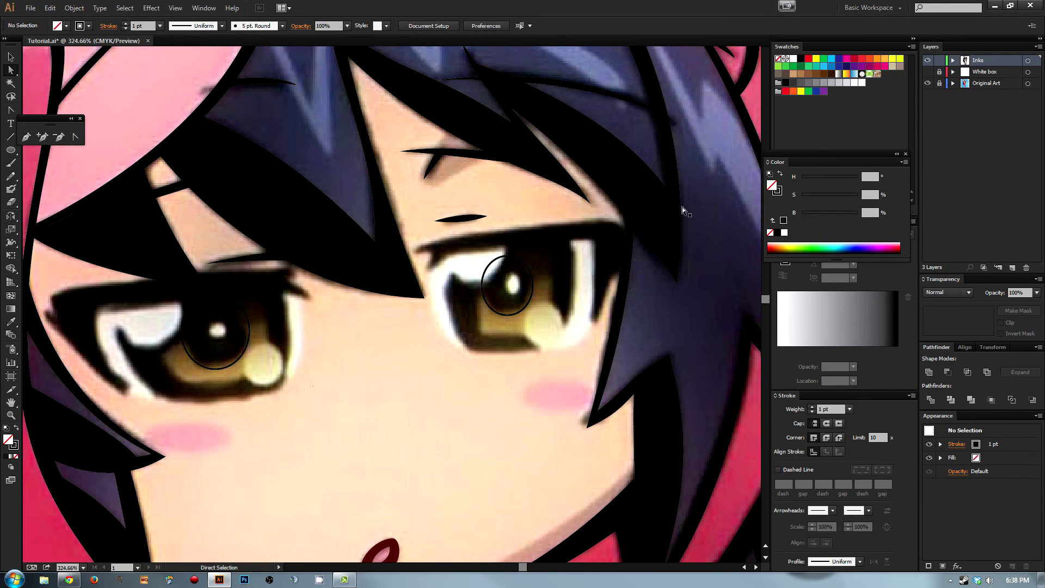
left_click_drag(266, 421, 291, 420)
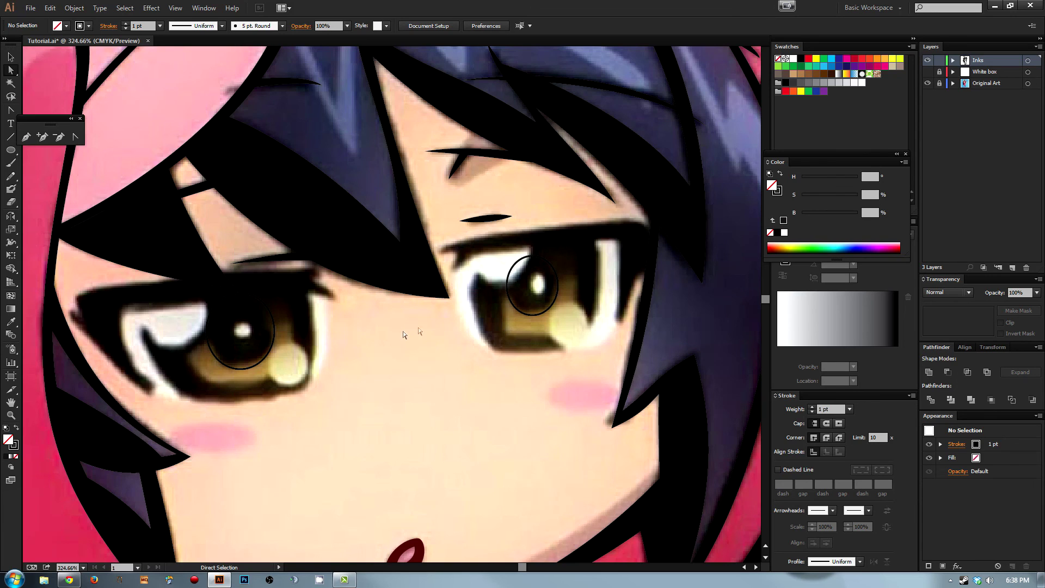
left_click(928, 82)
Step: Change the right pupil ellipse to a solid black fill without a stroke and show the Original Art layer
left_click_drag(575, 247, 506, 317)
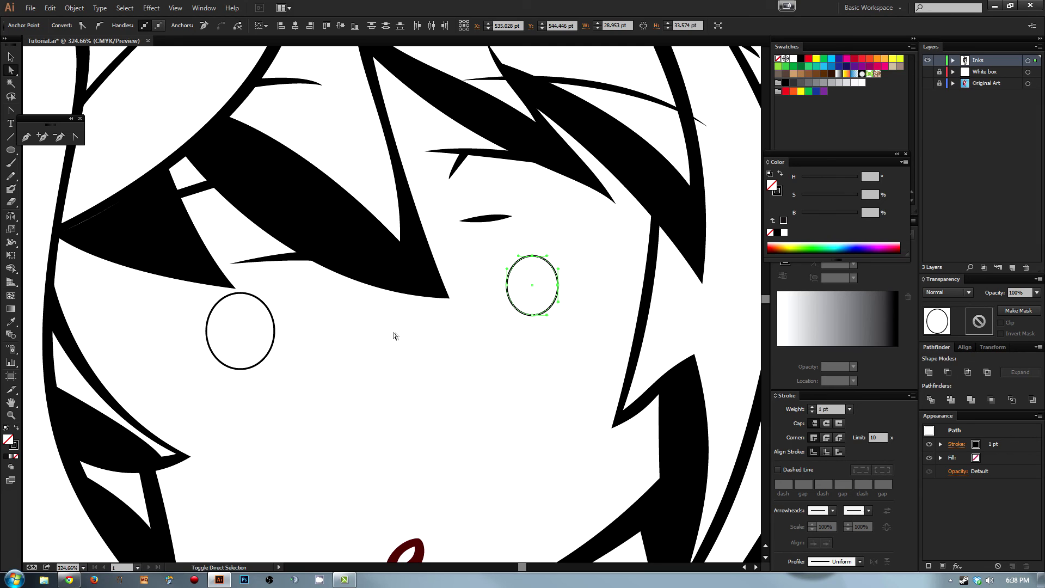
key("shift+x")
left_click_drag(313, 317, 270, 354)
left_click(928, 83)
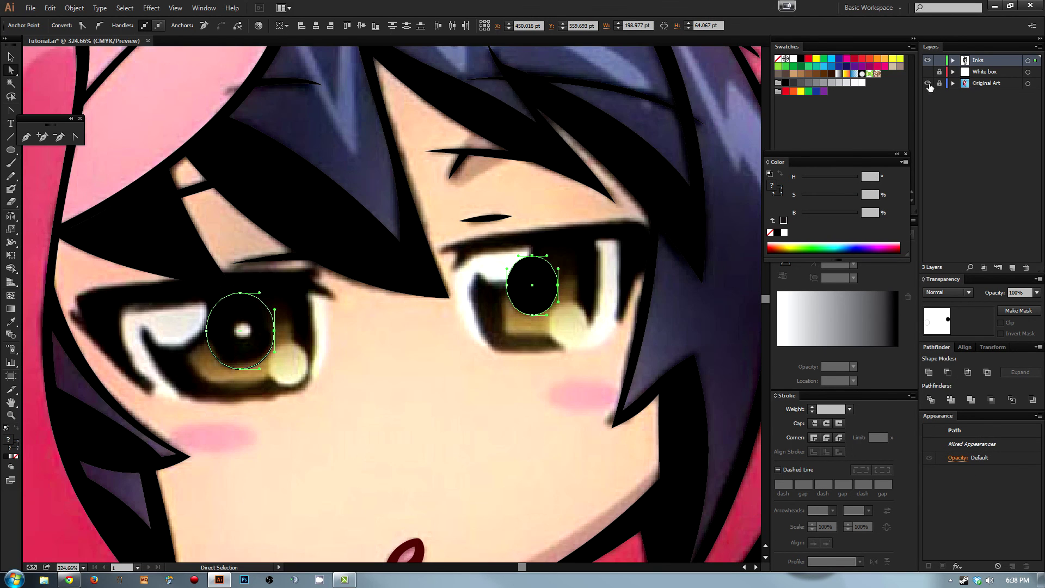
Step: Change the left pupil ellipse to a solid black fill without a stroke and deselect it
left_click(305, 341)
left_click_drag(292, 310, 237, 344)
key("shift+x")
left_click(417, 355)
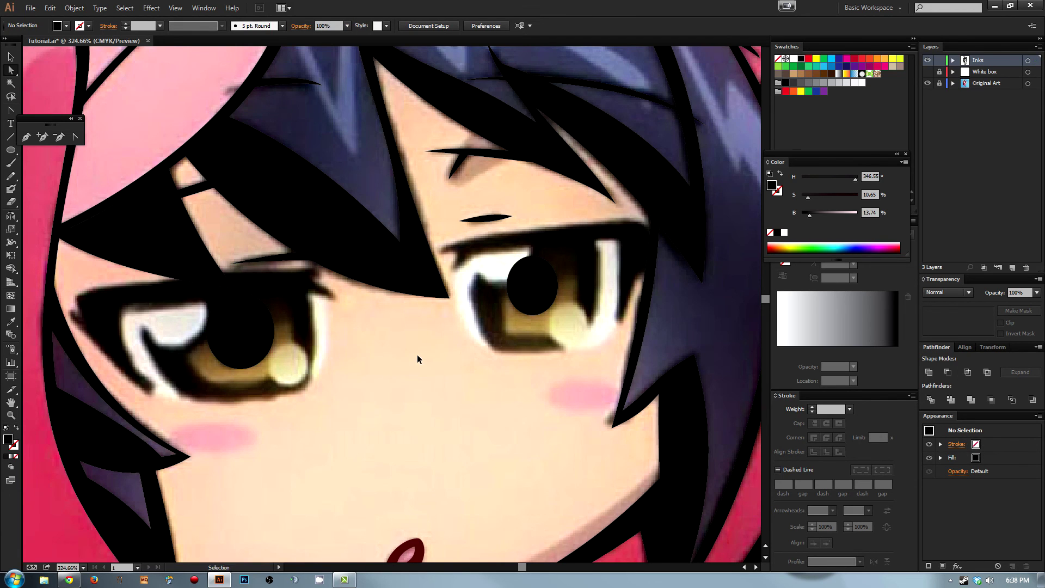
key("ctrl+minus")
key("ctrl+minus")
key("ctrl+minus")
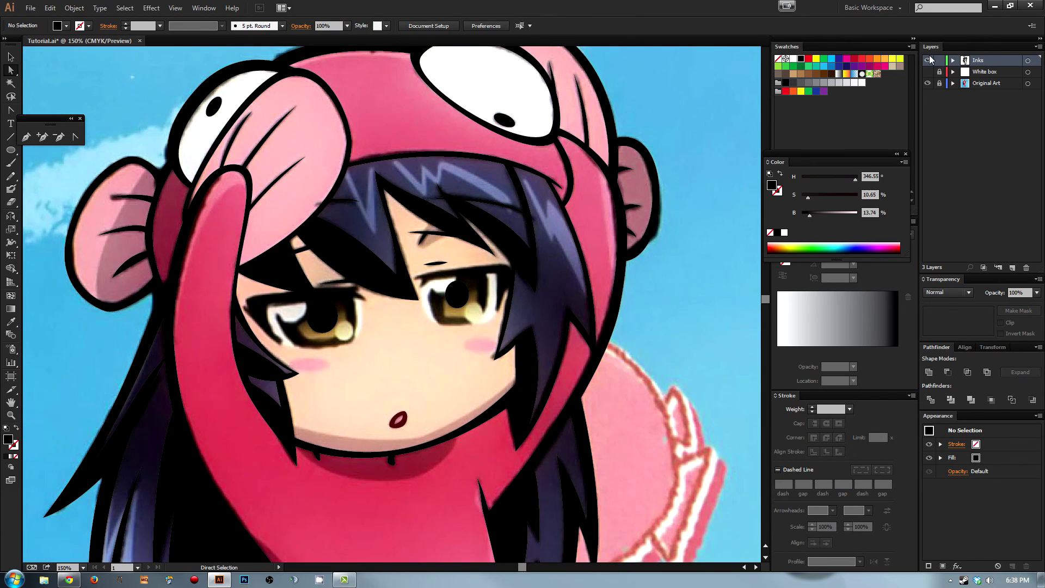
Step: Compare the whole inked figure with the Original Art layer, leaving that layer hidden, and save the document
left_click(928, 83)
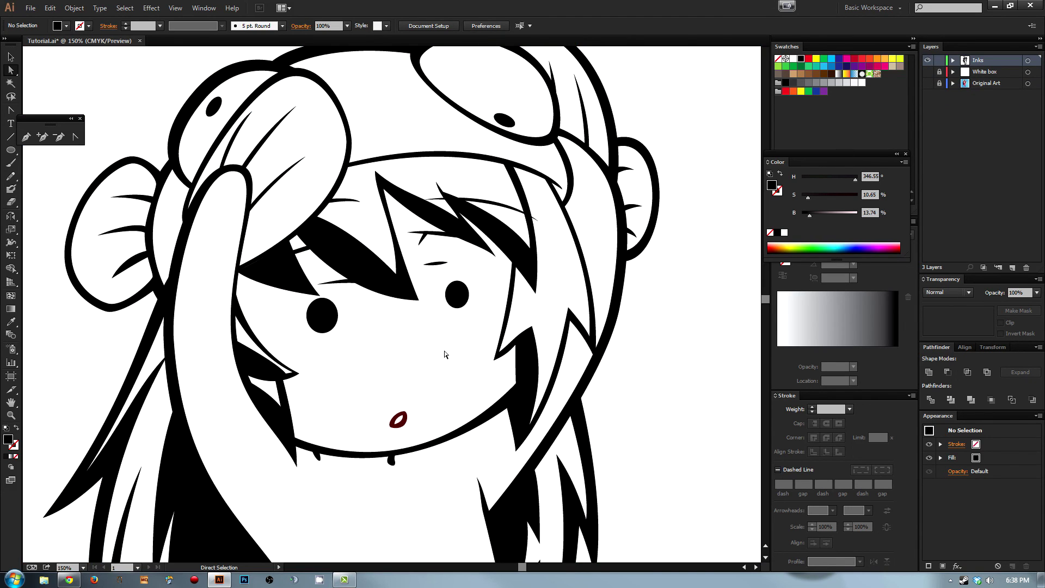
key("ctrl+minus")
key("ctrl+minus")
key("ctrl+minus")
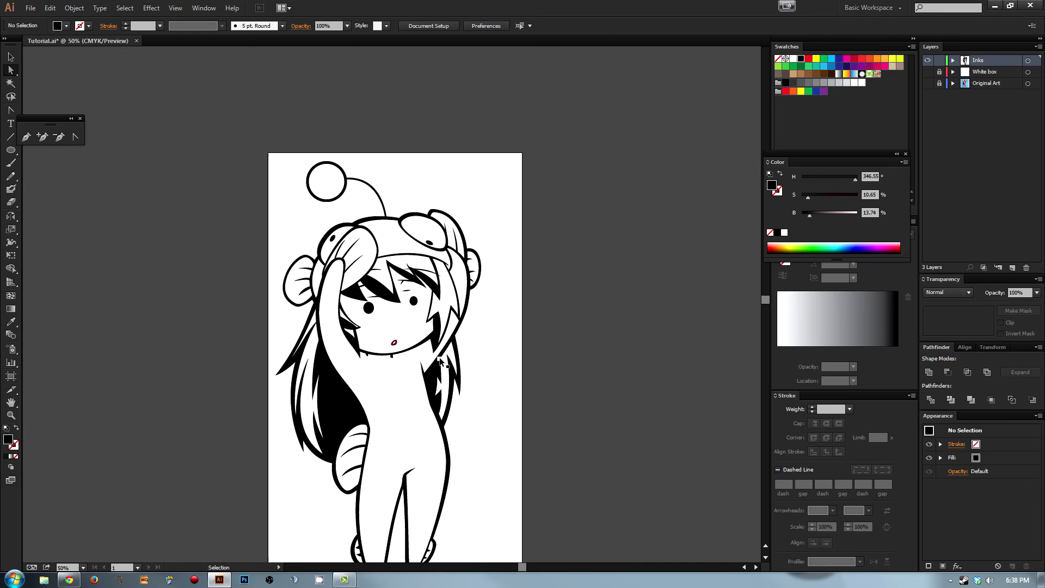
left_click_drag(440, 361, 444, 343)
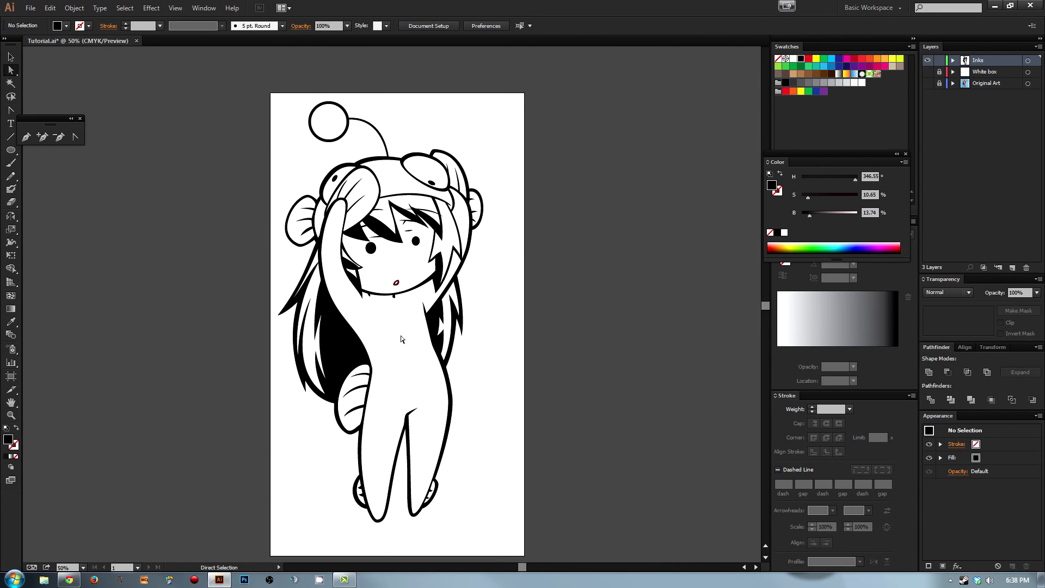
left_click(927, 82)
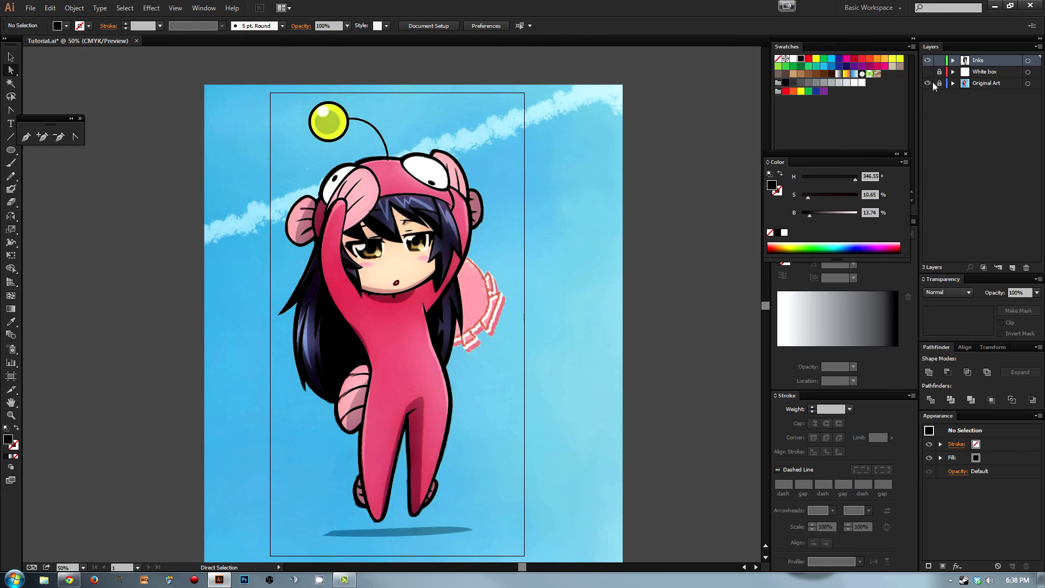
left_click(928, 83)
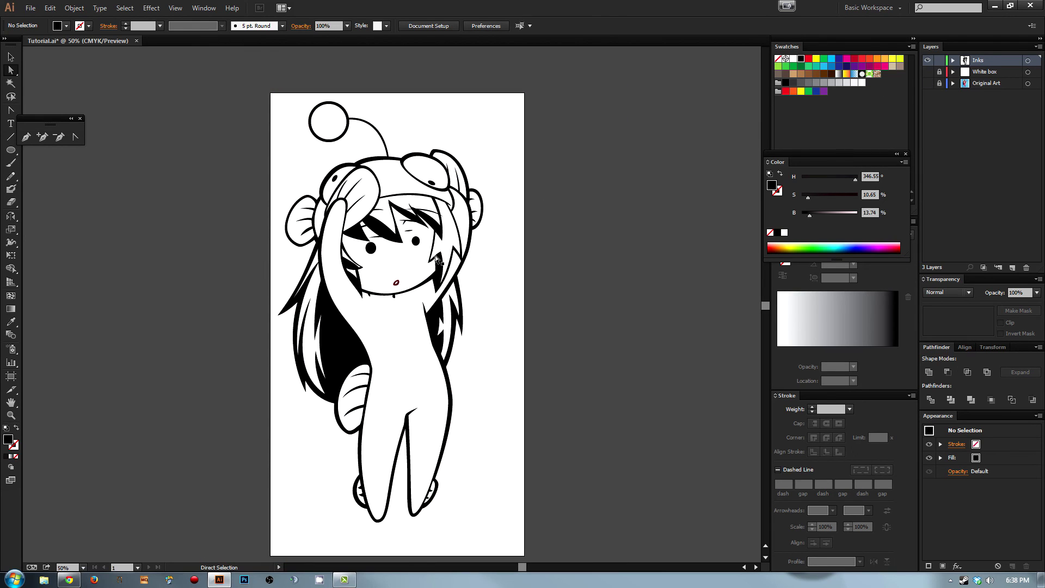
key("ctrl+s")
Step: Open Shapes.ai from the 2 Pen Tutorial folder and return to the Tutorial.ai document
left_click(30, 7)
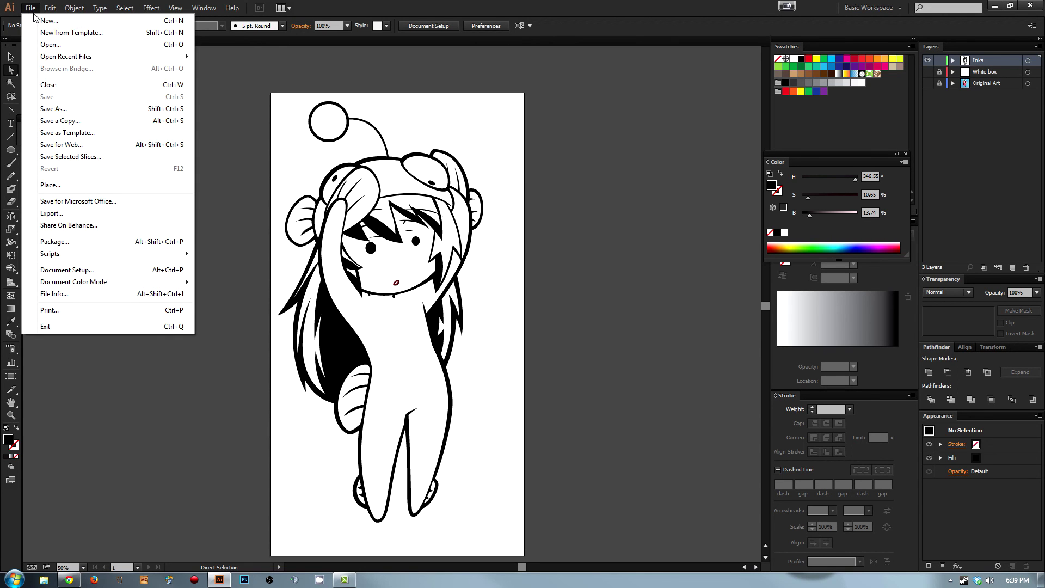
left_click(44, 46)
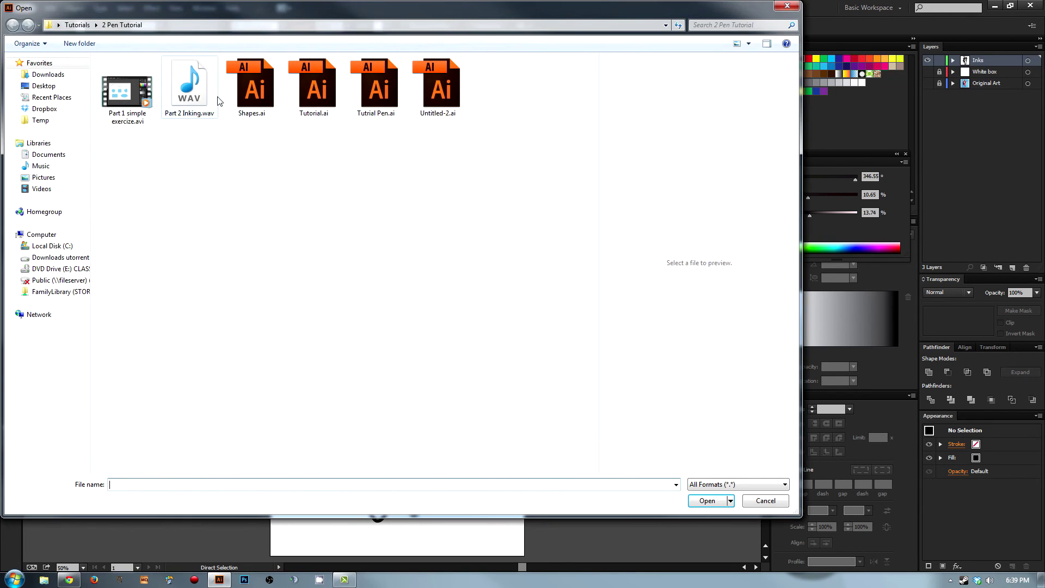
double_click(256, 87)
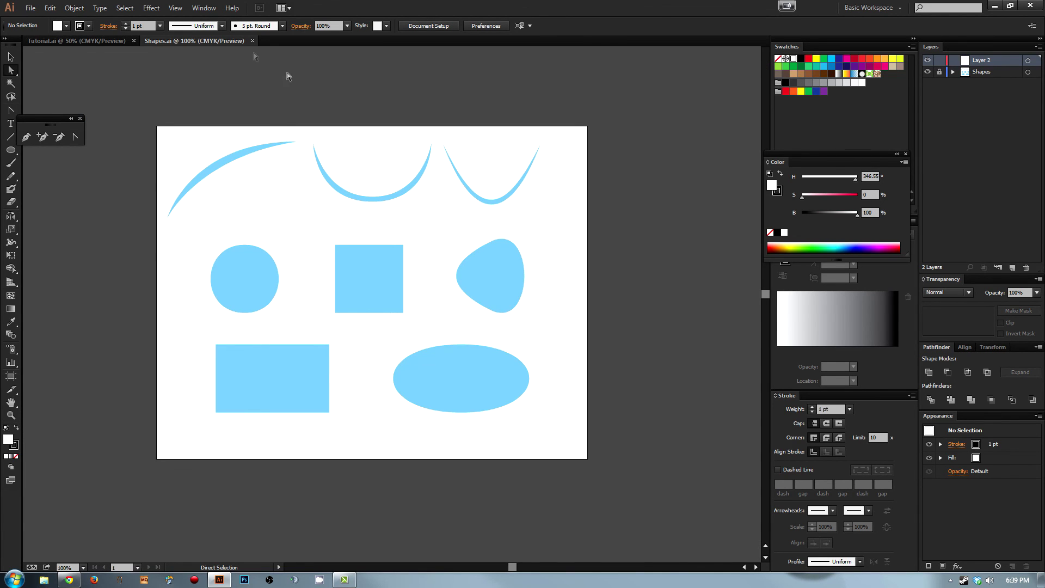
left_click(83, 41)
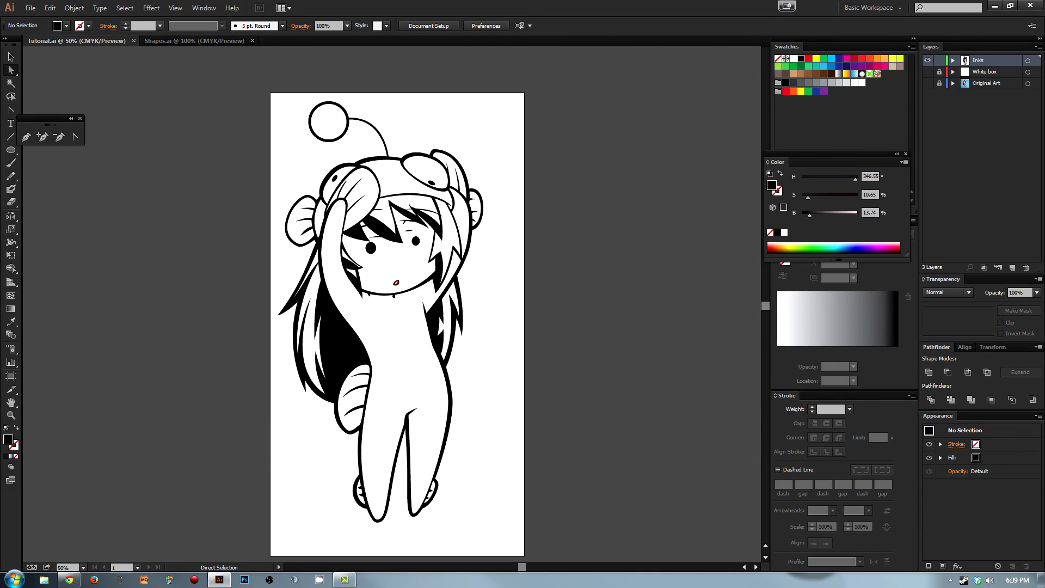